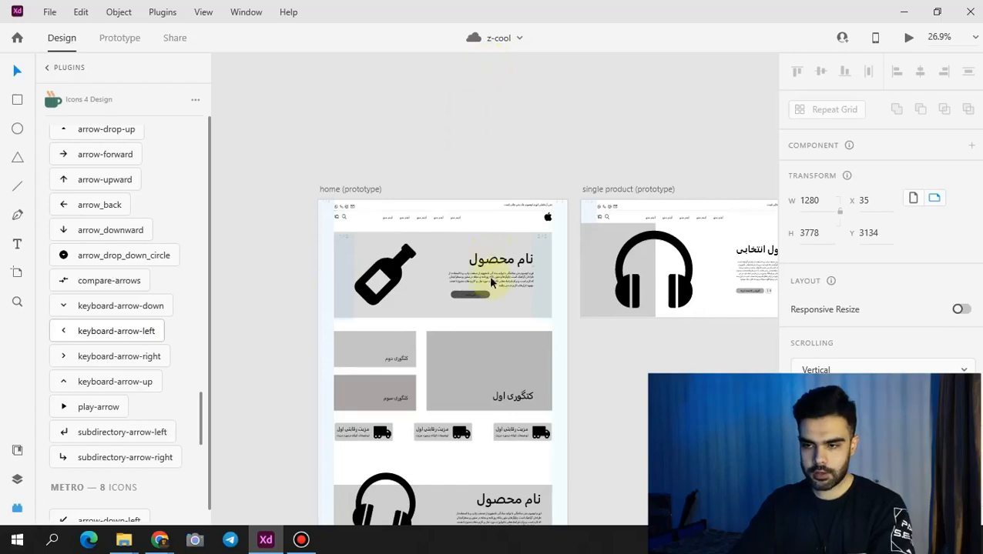
- Return from Icons 4 Design to the plugin list and review the home, single product and product categories wireframes
left_click_drag(559, 256, 374, 110)
left_click_drag(534, 201, 386, 256)
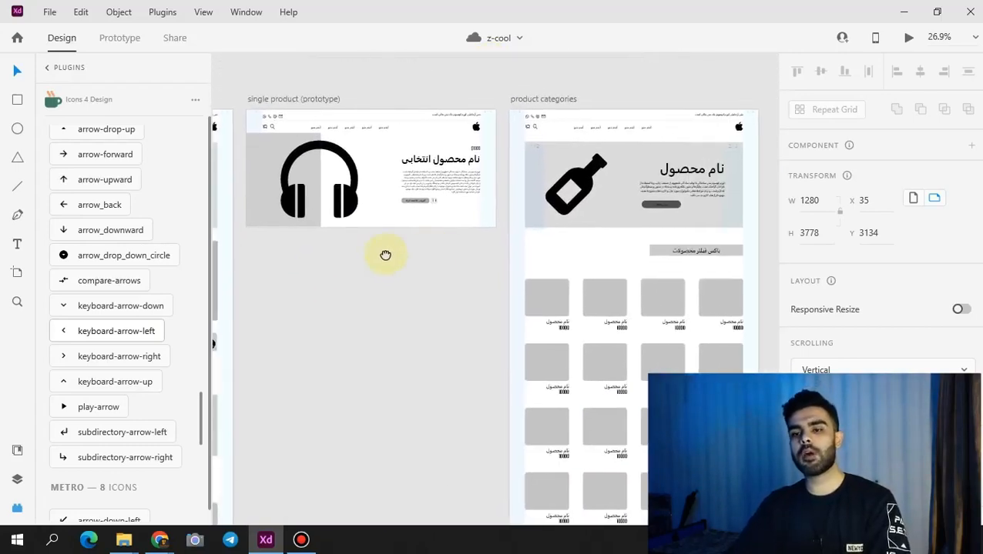
left_click_drag(540, 242, 422, 234)
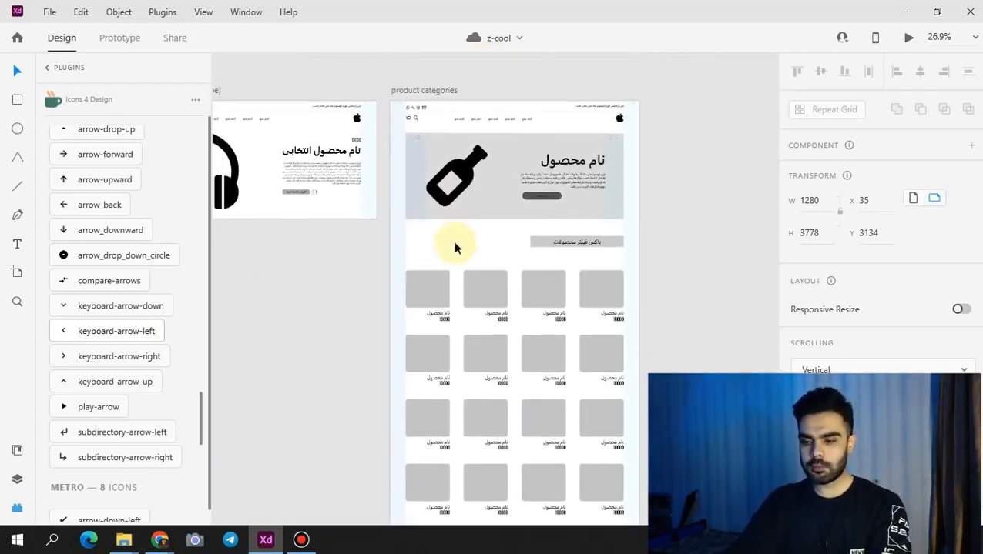
left_click_drag(387, 280, 541, 281)
left_click_drag(482, 298, 597, 272)
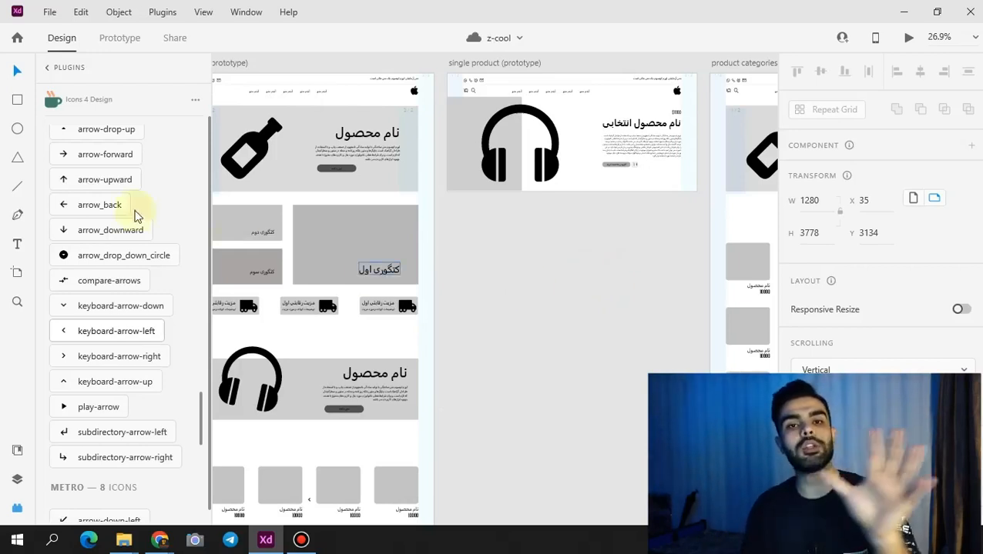
left_click(70, 69)
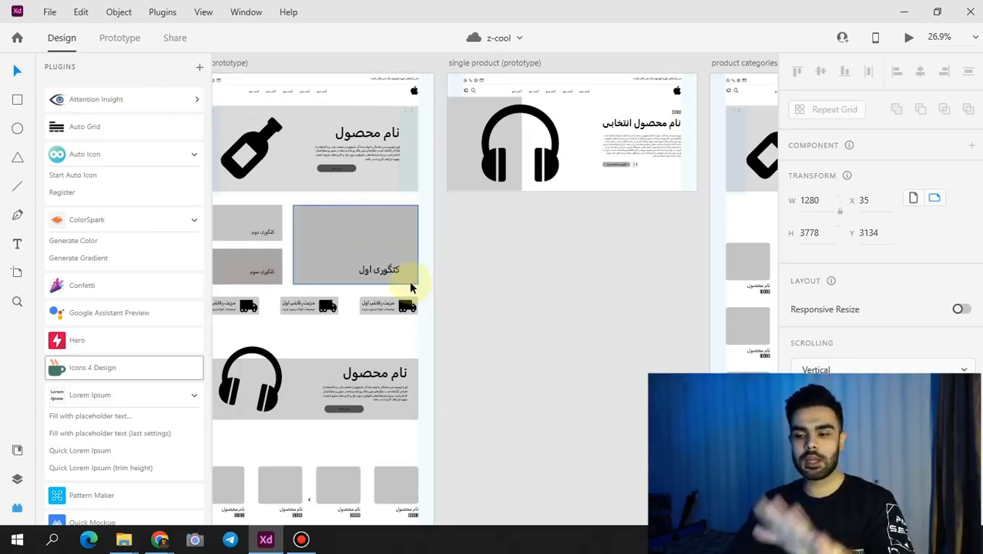
left_click_drag(345, 228, 477, 326)
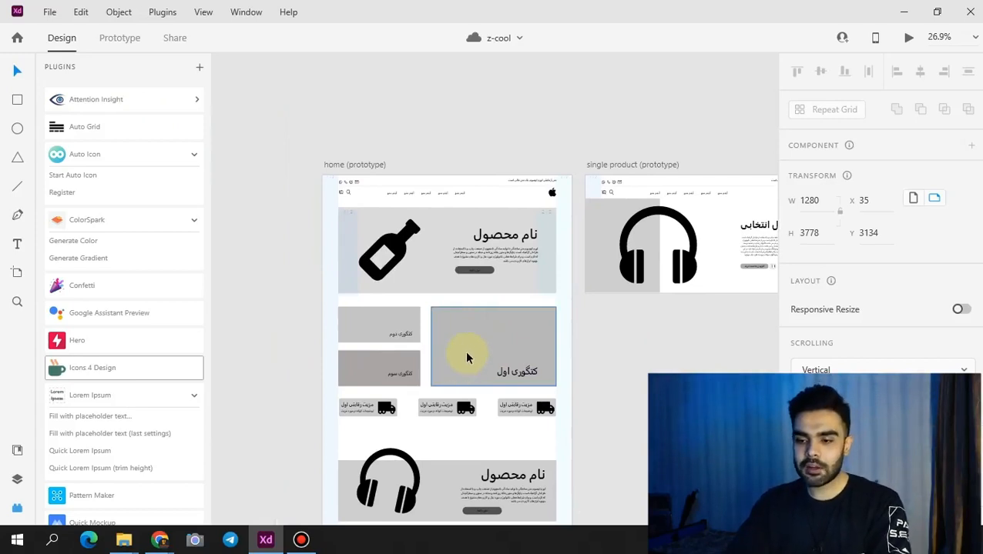
left_click_drag(466, 353, 376, 237)
left_click_drag(457, 336, 462, 282)
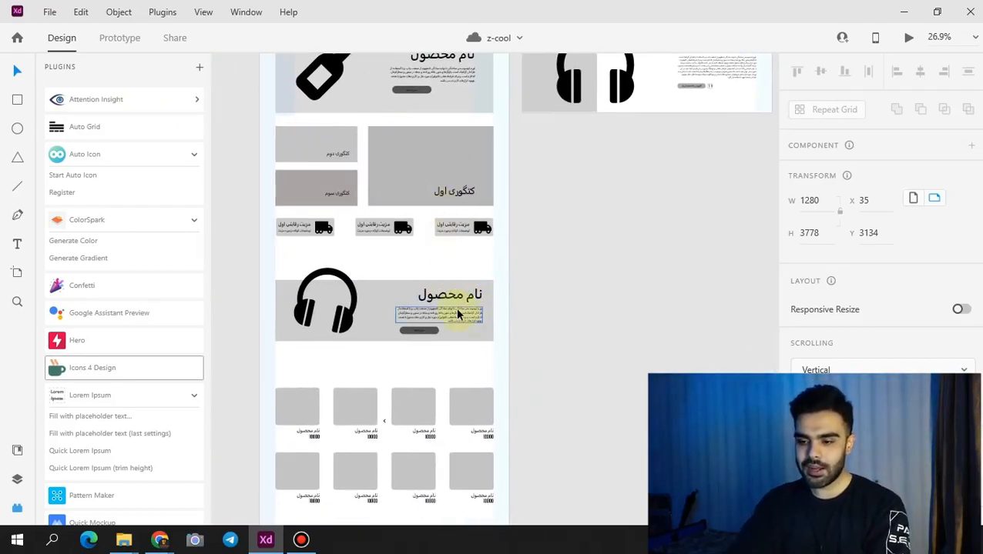
left_click_drag(618, 150, 501, 251)
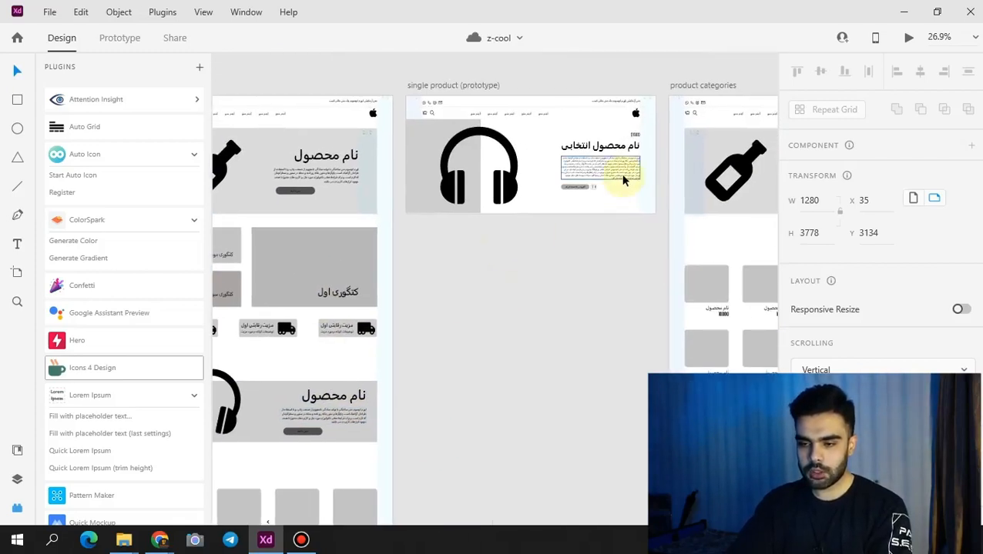
left_click_drag(618, 178, 495, 205)
left_click_drag(675, 204, 586, 236)
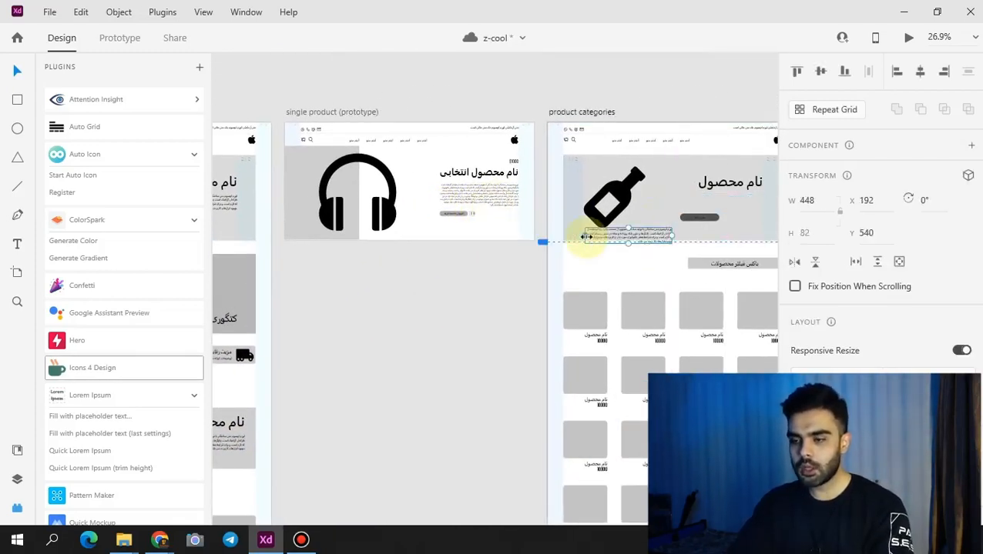
key("ctrl+z")
left_click_drag(437, 315, 291, 353)
left_click(553, 266)
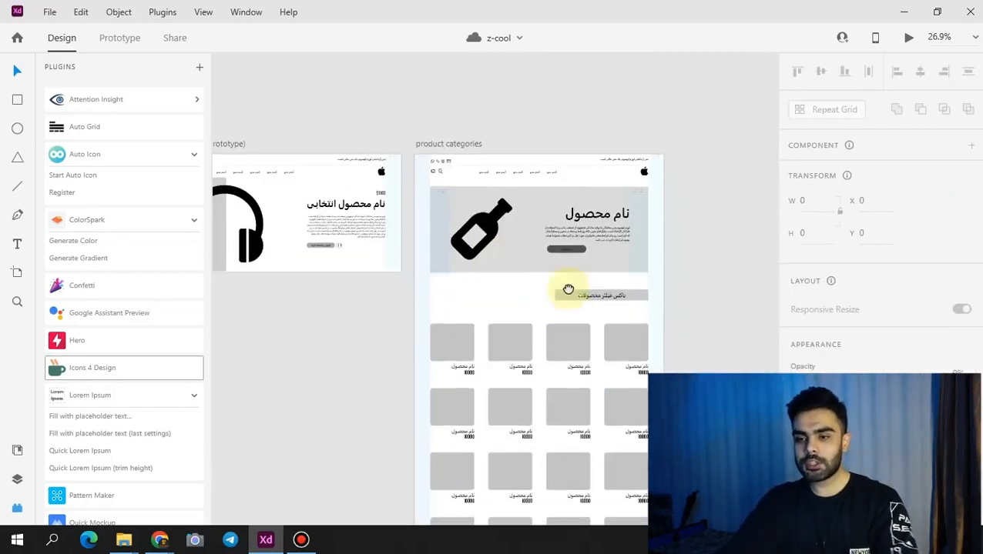
left_click_drag(573, 321, 567, 215)
left_click_drag(476, 244, 686, 279)
left_click_drag(454, 289, 609, 288)
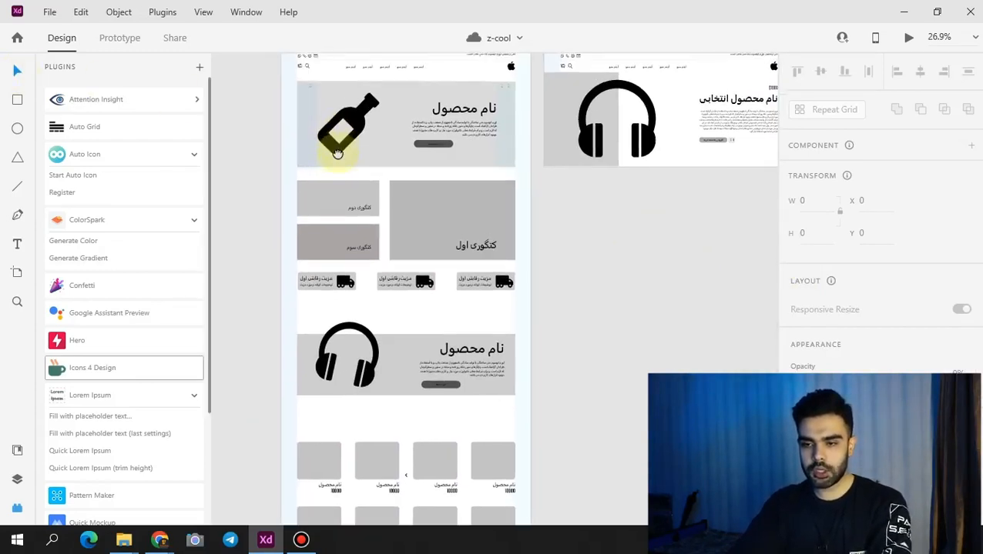
- Nudge the divider line in the home artboard's header down, further below the contact icons and closer to the menu items
scroll(333, 147, "up", 2)
left_click(313, 123)
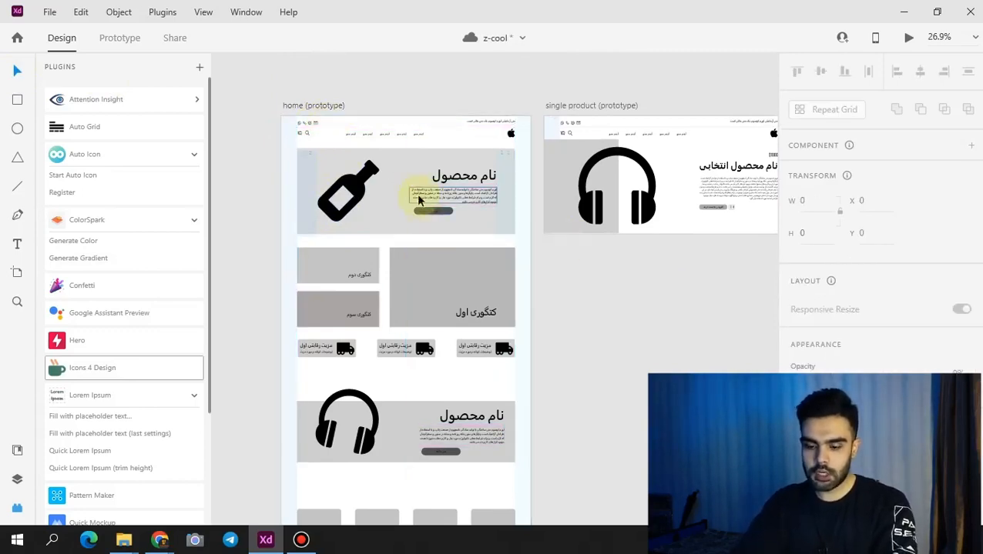
key("z")
left_click(398, 144)
scroll(399, 144, "up", 3)
left_click_drag(409, 152, 552, 228)
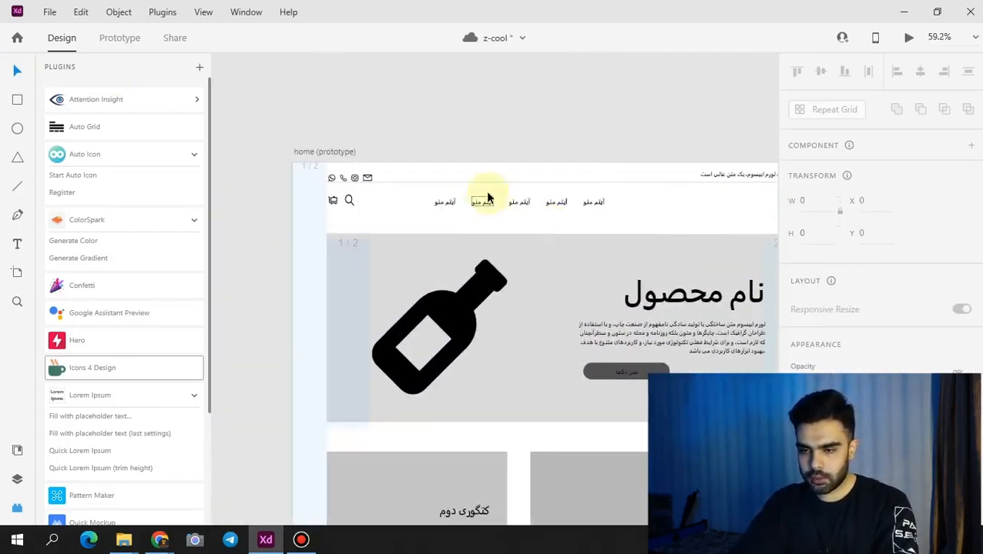
left_click(473, 183)
key("Down")
key("Down")
key("Down")
key("Down")
key("Down")
key("Down")
key("Down")
key("Down")
key("Down")
key("Down")
key("Down")
key("Down")
key("Down")
key("Down")
key("Down")
key("Down")
key("Down")
key("Down")
key("Down")
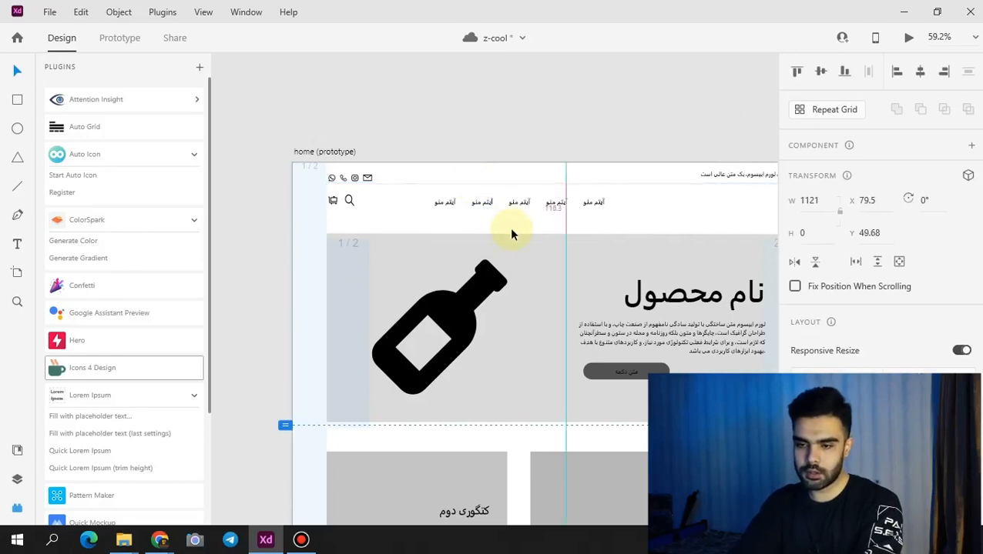
left_click(512, 142)
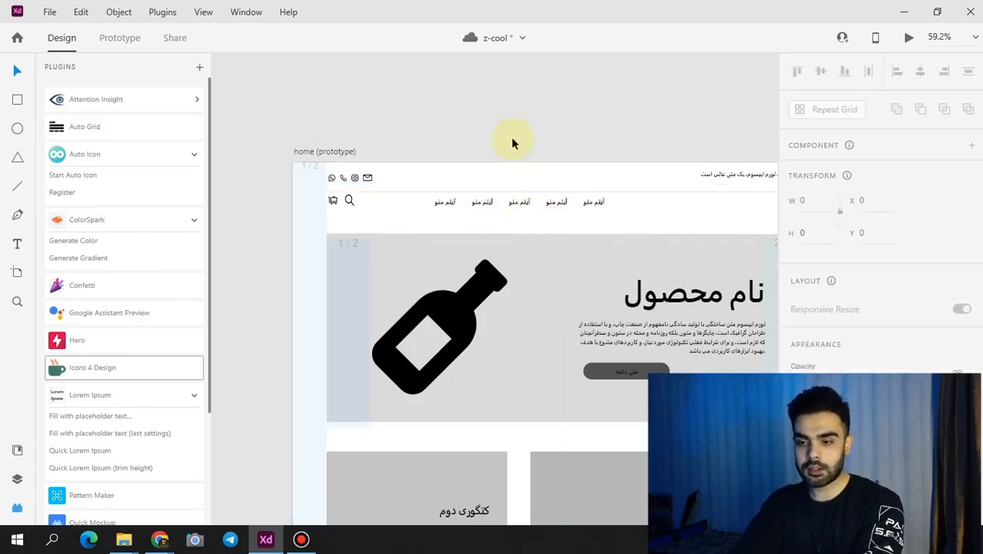
- Draw a trial rectangle about 296 by 233 px over the large category box on the home artboard and undo it
left_click(19, 103)
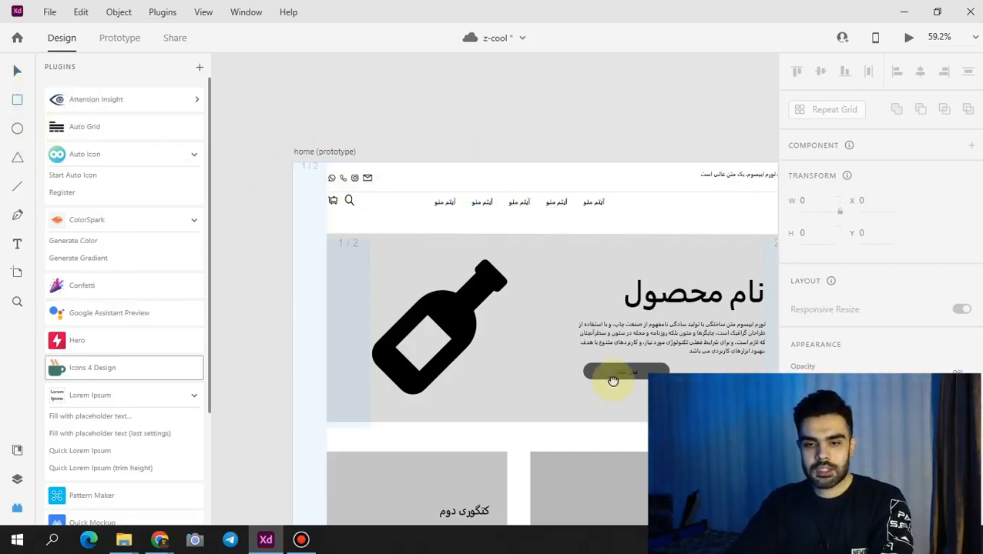
left_click_drag(614, 377, 511, 288)
left_click_drag(436, 255, 563, 353)
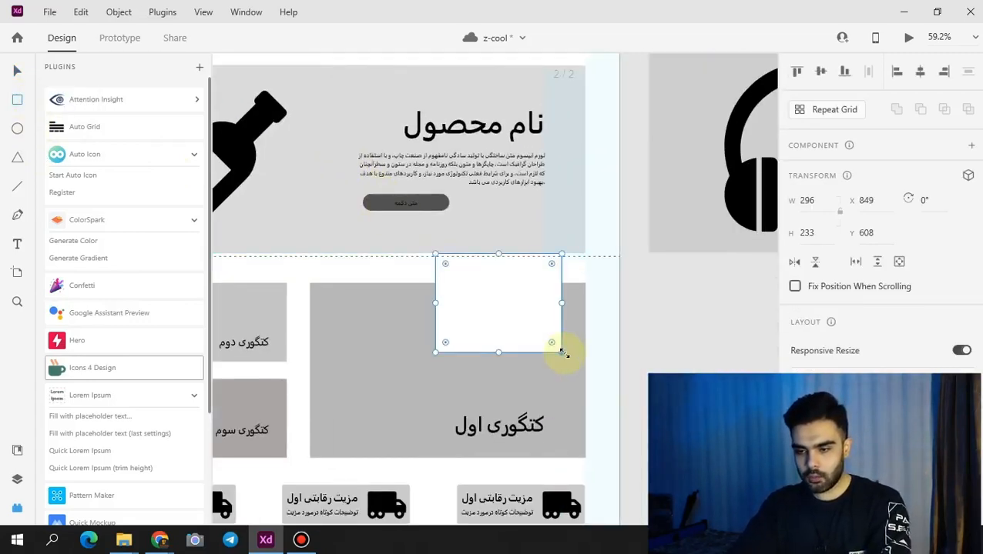
key("ctrl+z")
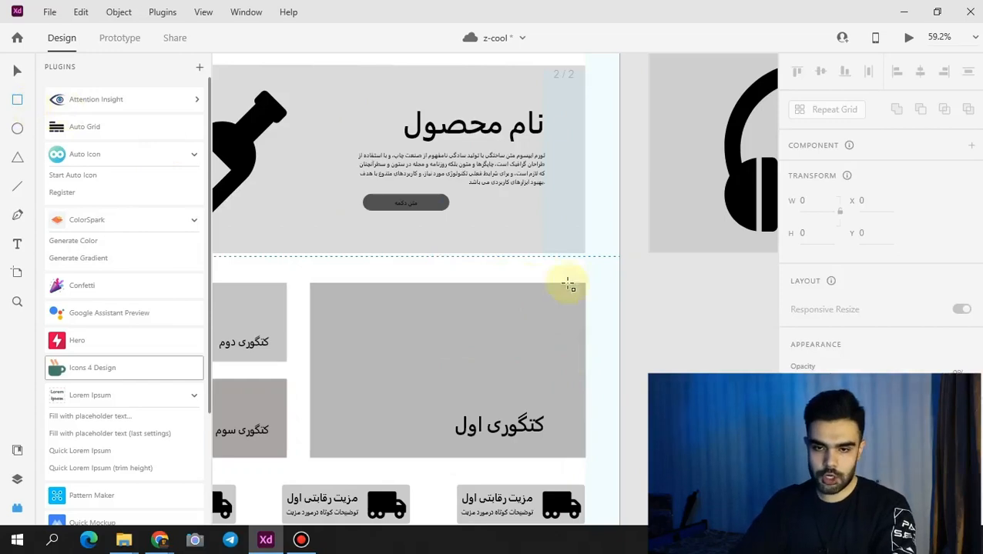
- Draw a trial ellipse over the home artboard's large category box and delete it
left_click_drag(328, 268, 513, 379)
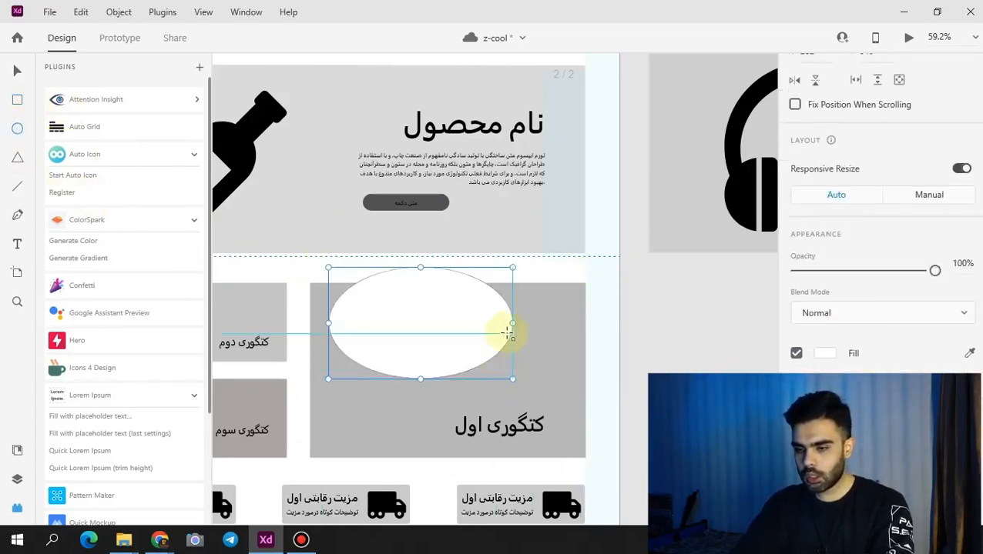
mouse_move(513, 323)
left_mouse_down()
mouse_move(376, 328)
mouse_move(588, 325)
mouse_move(512, 324)
left_mouse_up()
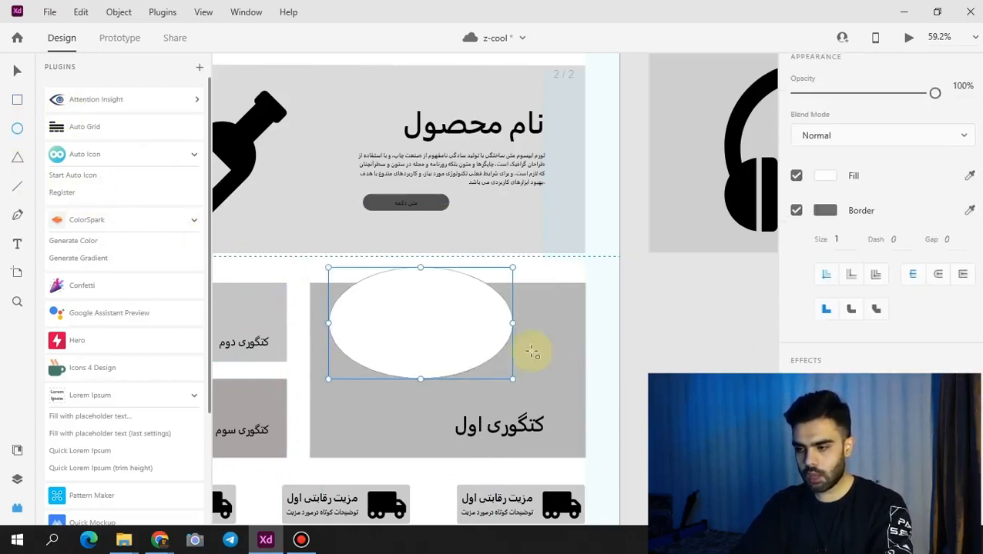
key("Delete")
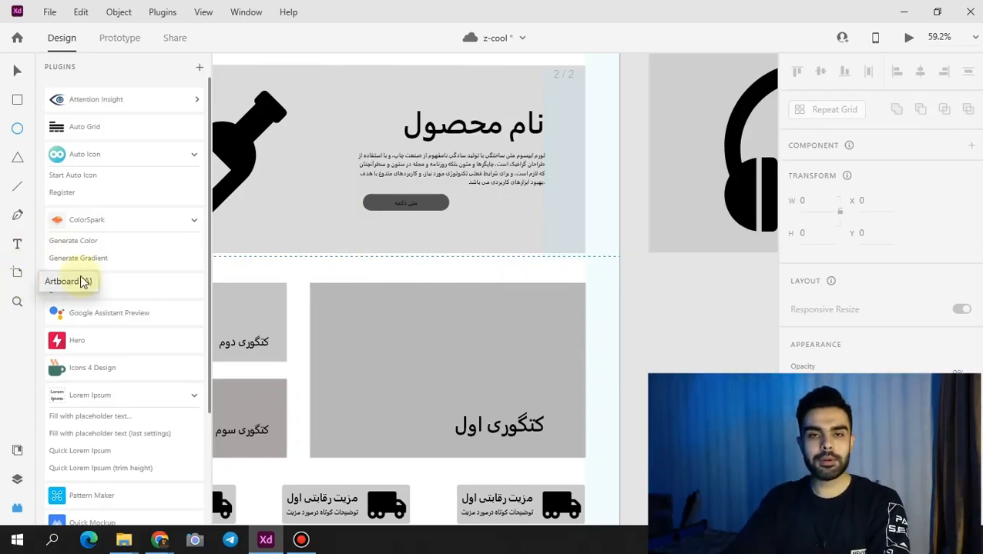
left_click(17, 510)
mouse_move(145, 362)
left_mouse_down()
mouse_move(386, 417)
mouse_move(391, 266)
left_mouse_up()
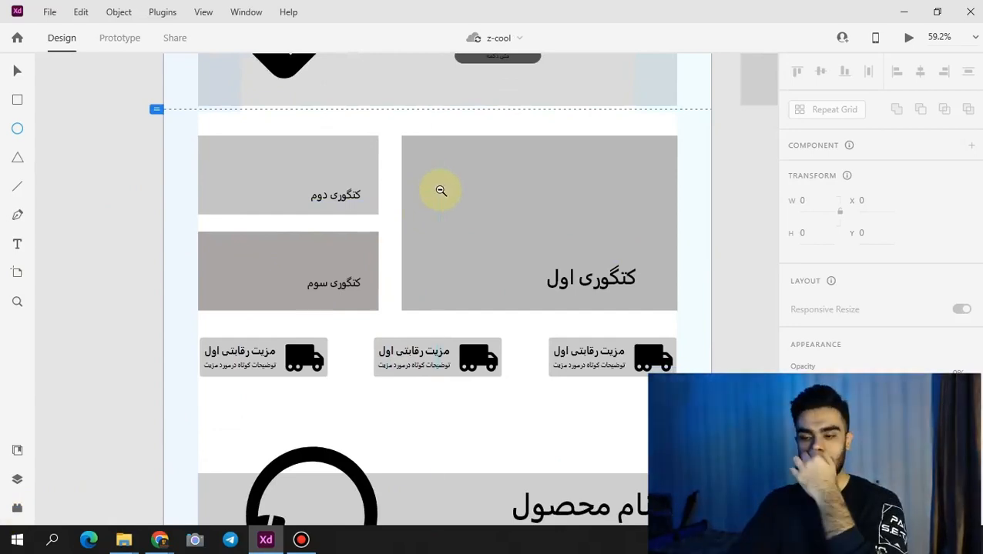
scroll(439, 191, "down", 5)
scroll(504, 339, "down", 1)
mouse_move(505, 362)
left_mouse_down()
mouse_move(504, 277)
mouse_move(507, 314)
left_mouse_up()
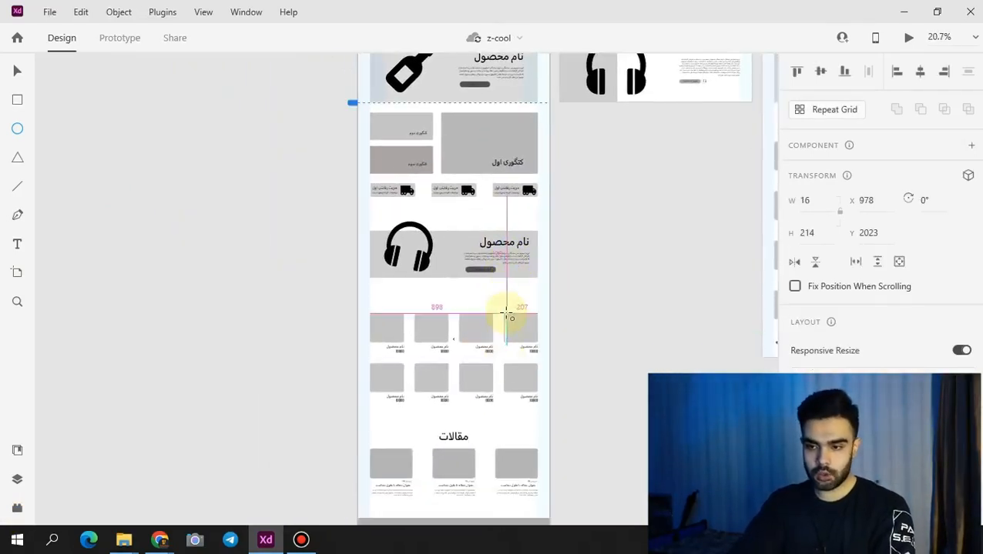
key("Delete")
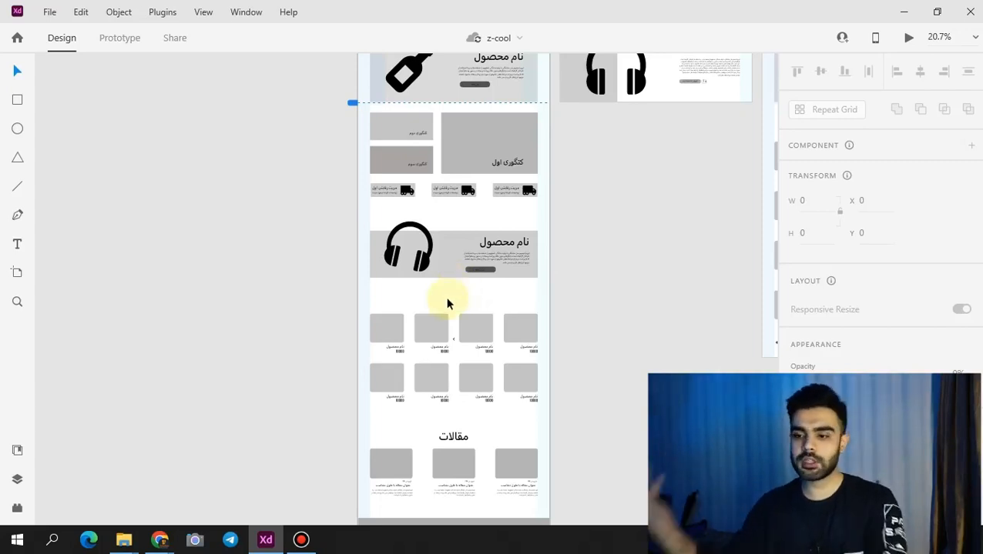
- Move the headphones product banner on the home artboard slightly down, closer to the product grid
left_click_drag(372, 304, 514, 248)
left_click(487, 209)
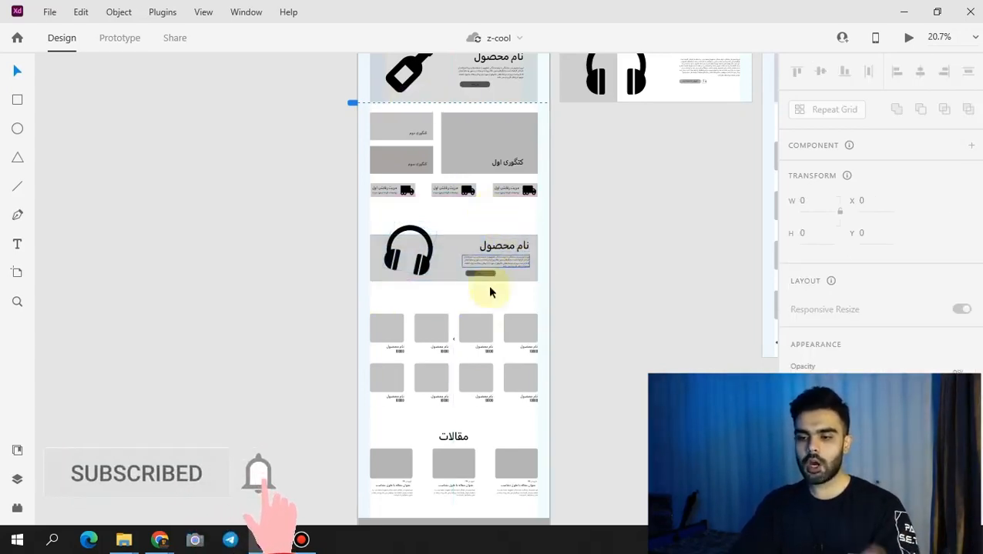
- Examine the home artboard and the header and hero banner of its copy, home (prototype) – 1
scroll(476, 267, "up", 3)
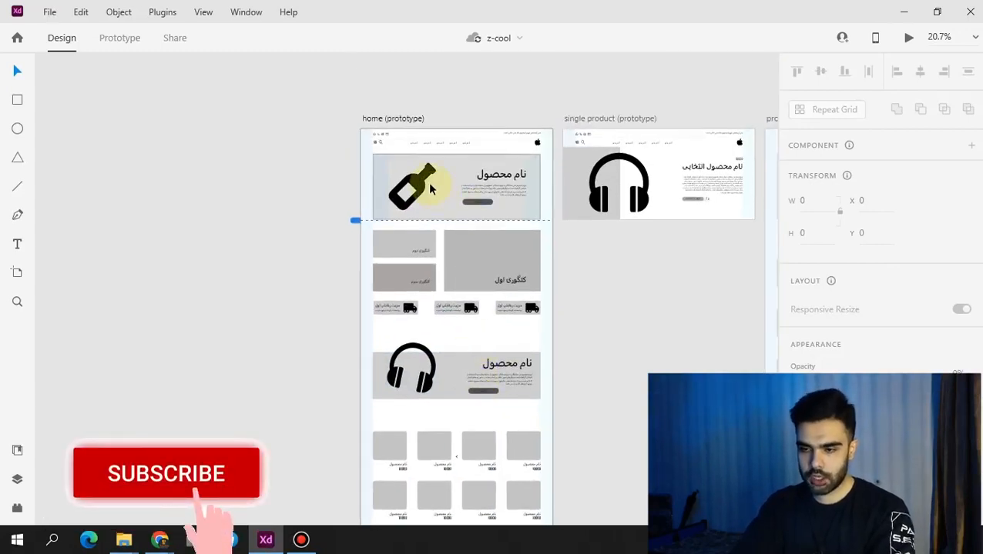
scroll(454, 378, "down", 14)
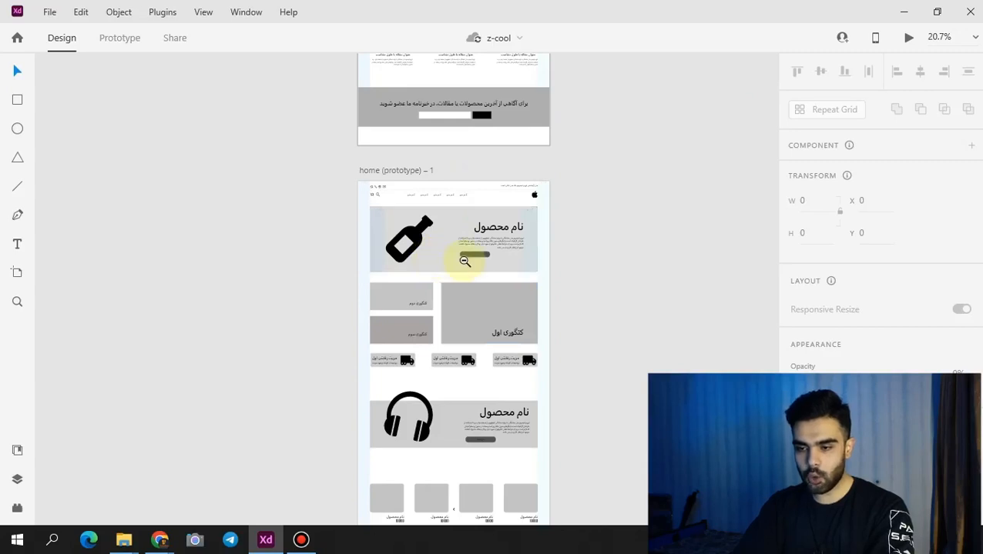
scroll(465, 261, "up", 7)
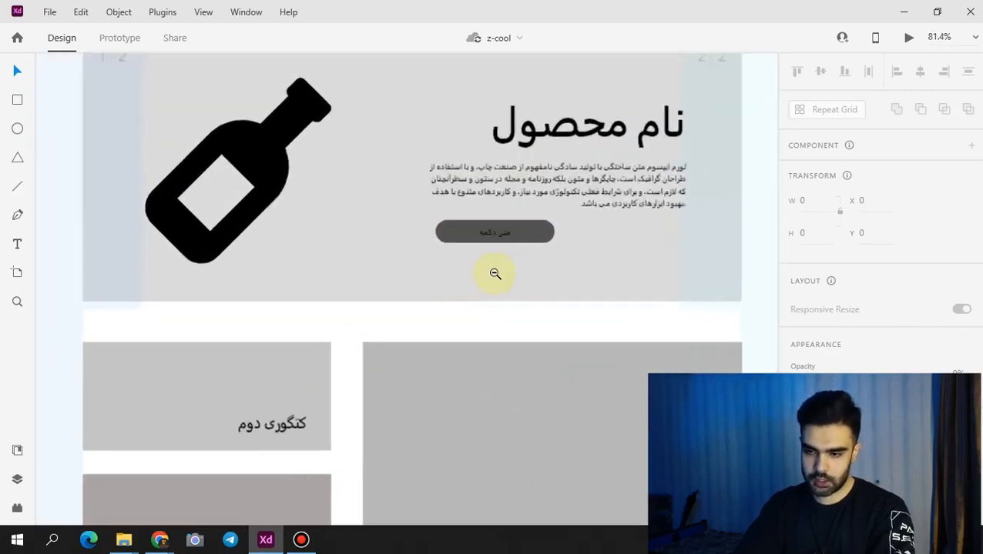
left_click_drag(499, 285, 541, 398)
scroll(522, 305, "down", 1)
left_click_drag(597, 354, 564, 363)
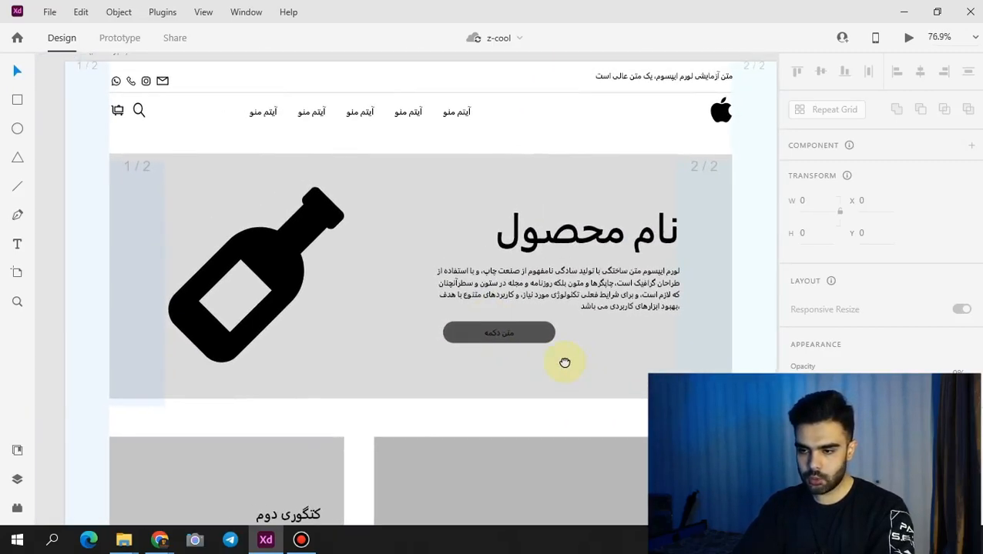
left_click(718, 112)
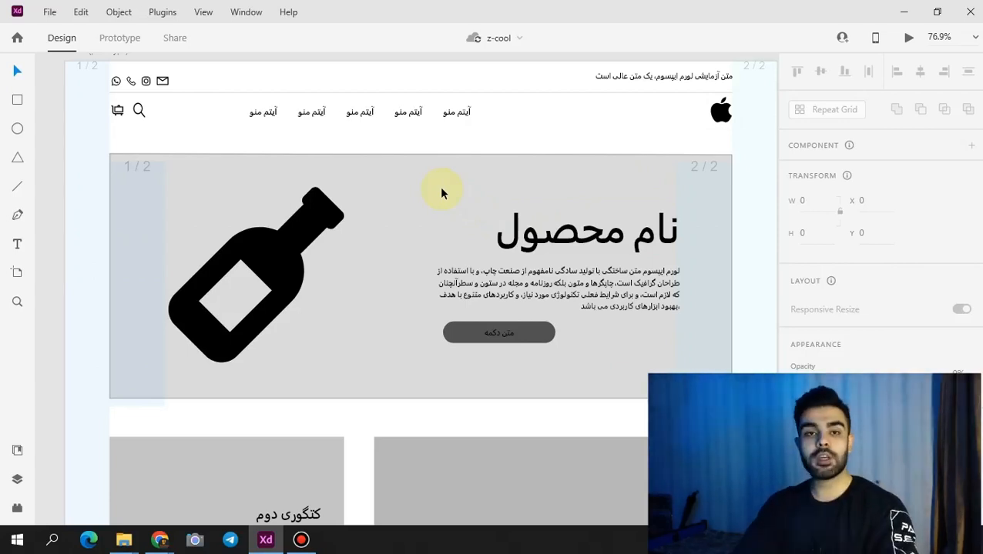
- Reopen the plugin list and look through all the installed plugins
left_click(24, 512)
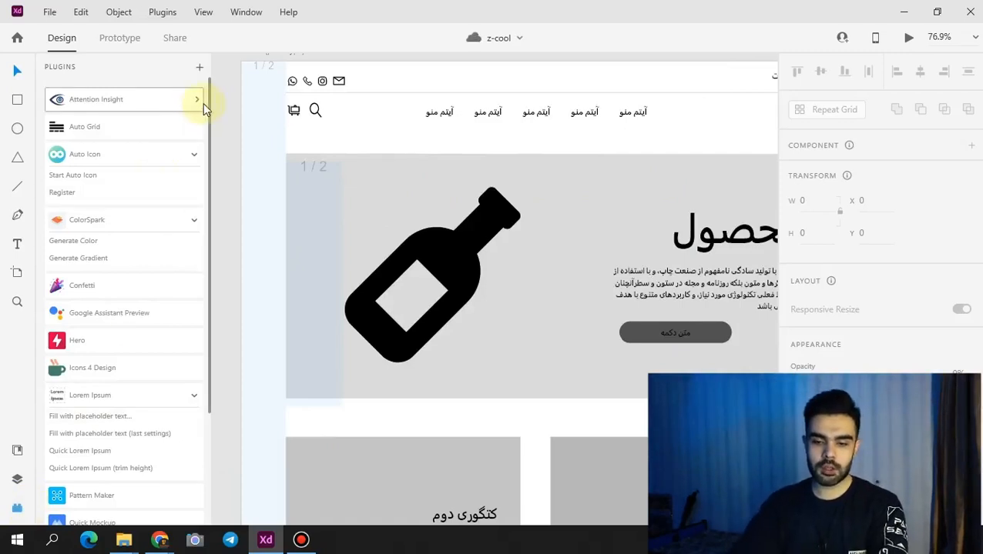
left_click_drag(209, 112, 209, 222)
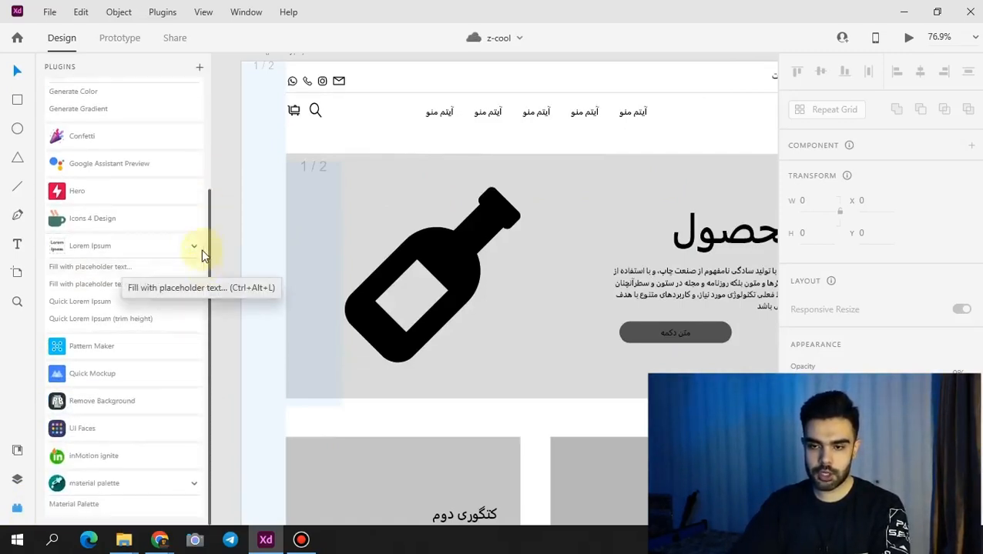
scroll(203, 204, "up", 2)
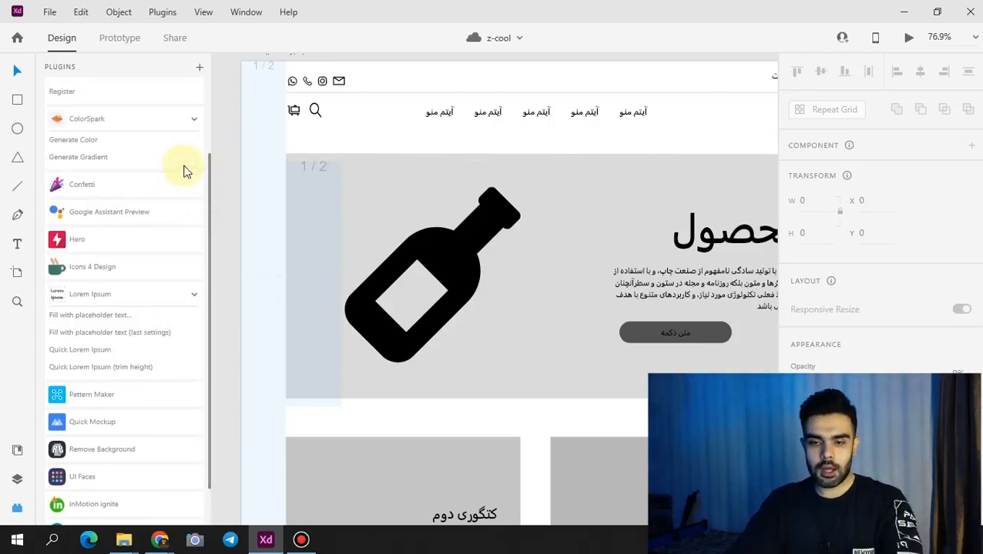
left_click_drag(208, 166, 213, 223)
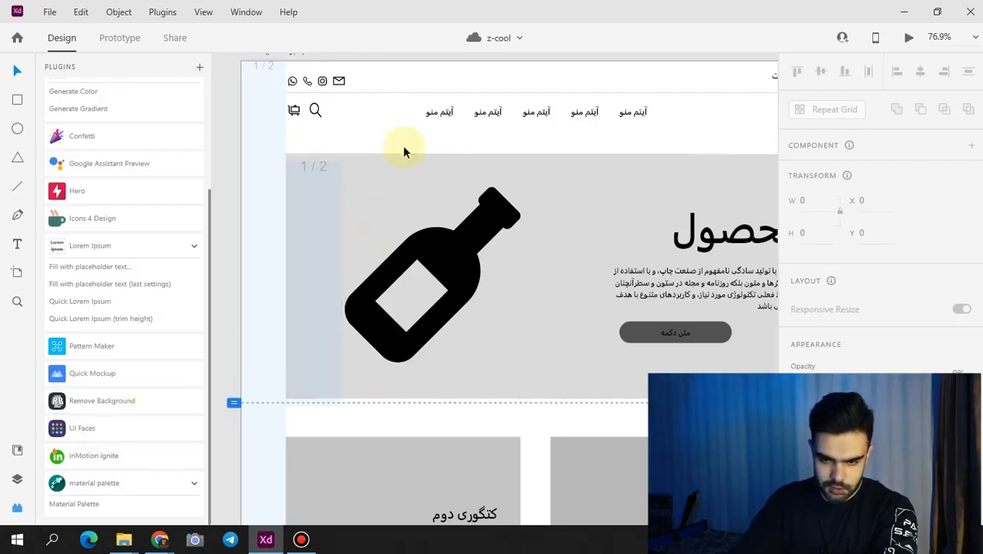
left_click_drag(469, 352, 465, 272)
scroll(482, 263, "down", 2)
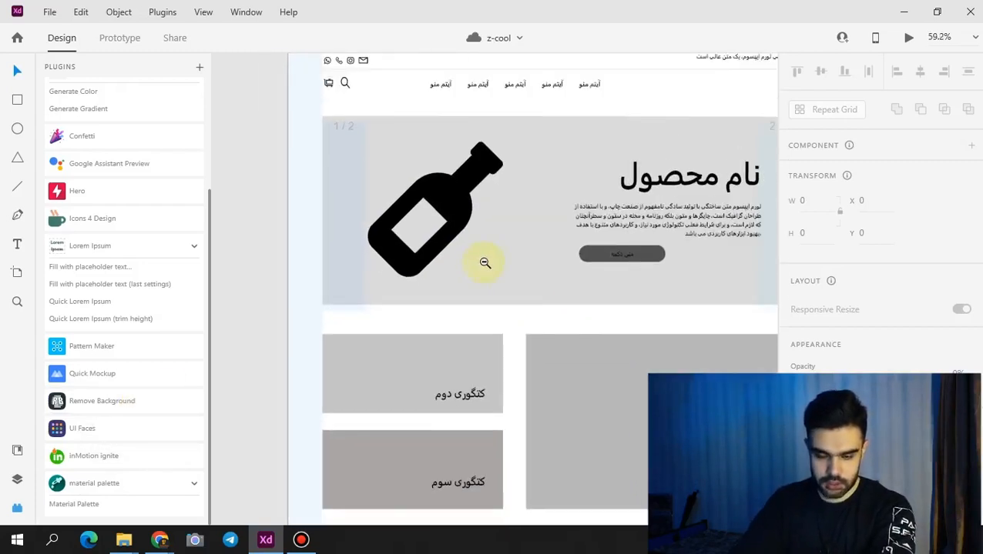
scroll(612, 290, "down", 3)
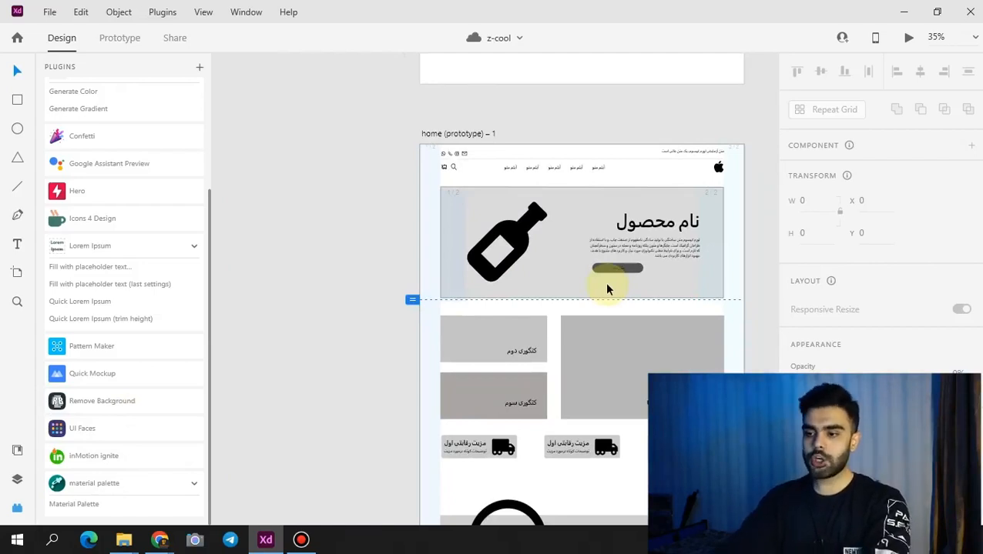
- Clear all the page content below the header on the home (prototype) – 1 artboard
left_click_drag(463, 181, 690, 524)
scroll(569, 271, "up", 1)
scroll(570, 276, "up", 3)
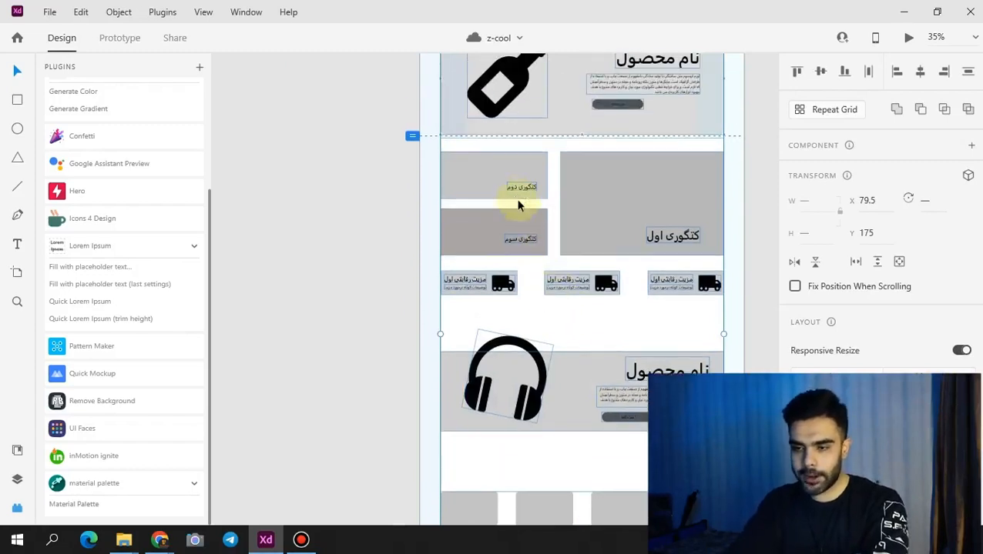
left_click(447, 73)
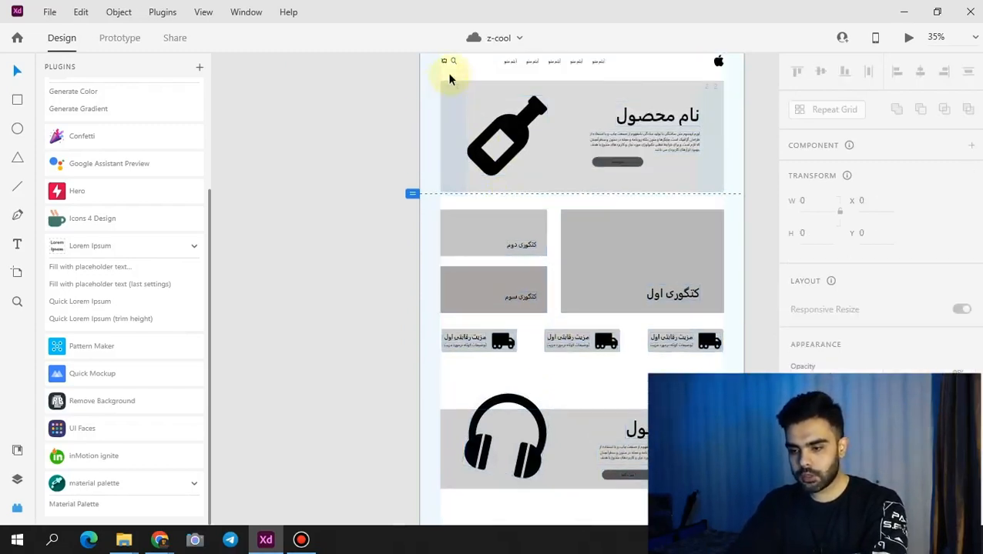
left_click_drag(442, 91, 727, 493)
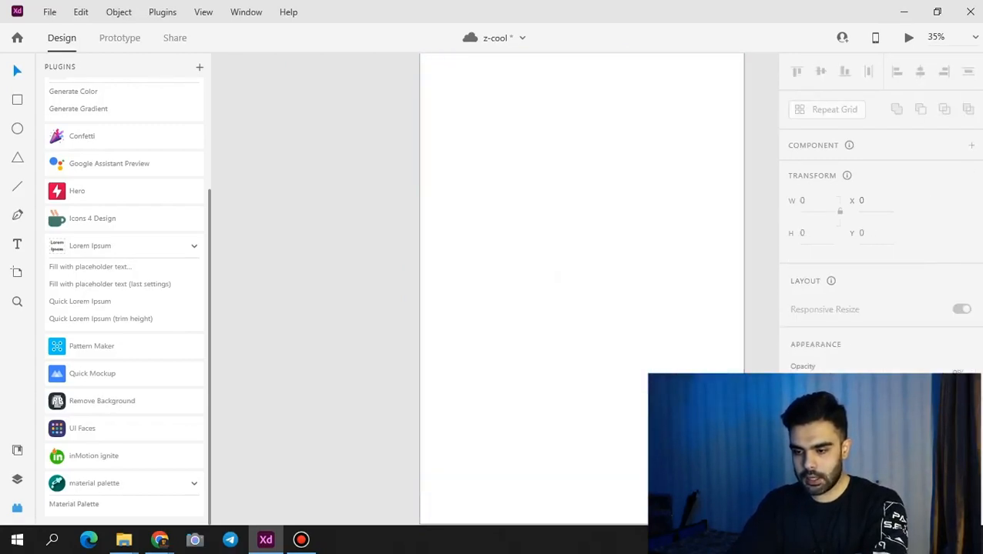
- Turn on the layout grid for the home (prototype) – 1 artboard
left_click_drag(559, 388, 556, 462)
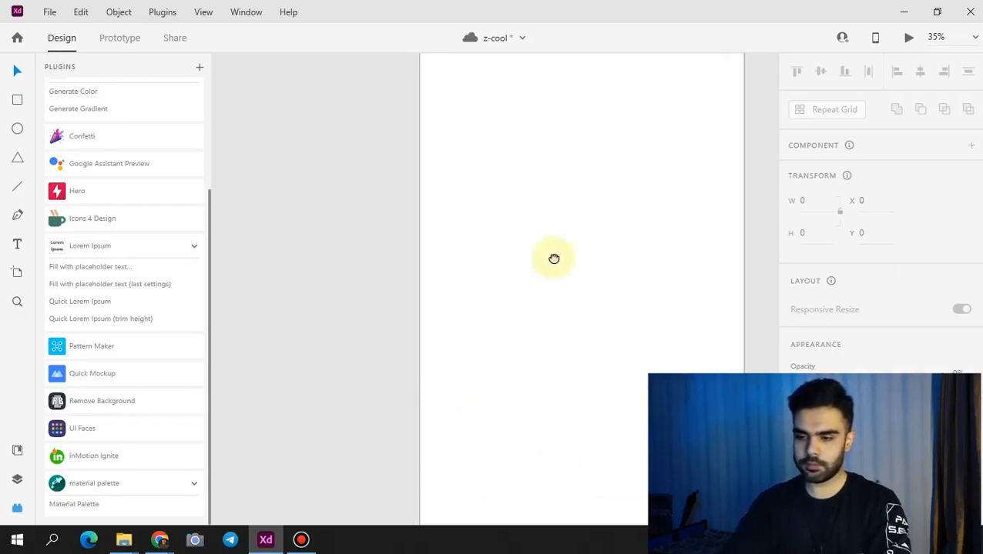
left_click_drag(551, 259, 513, 334)
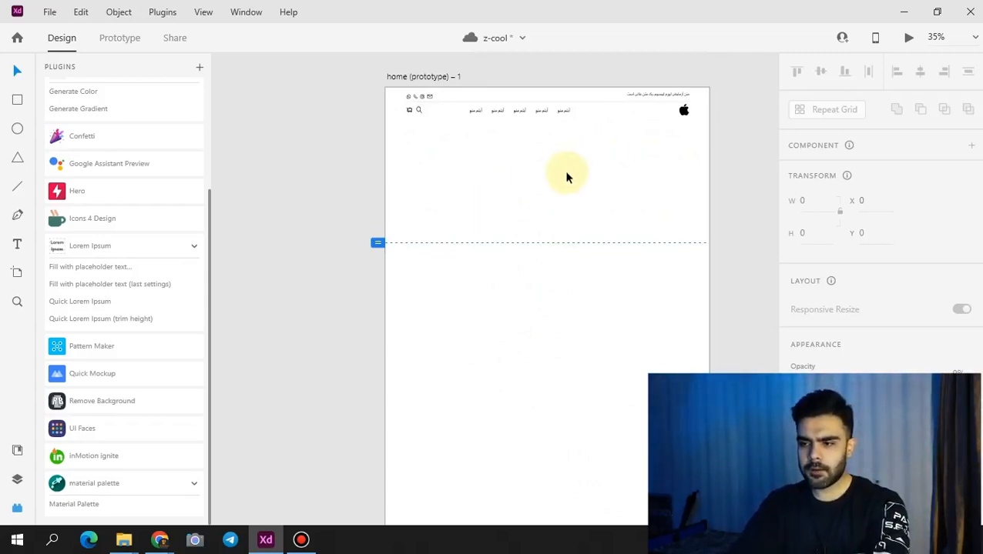
left_click(563, 202)
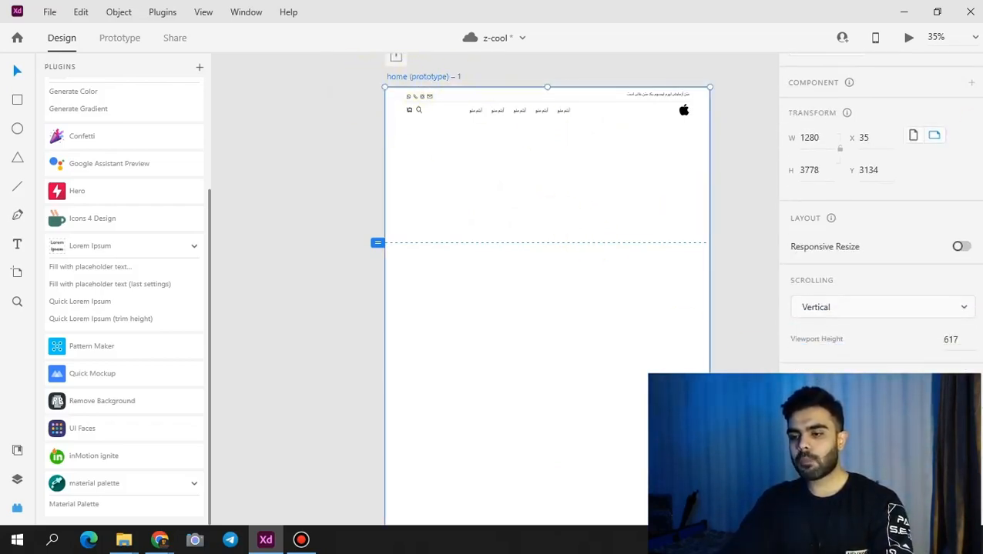
scroll(880, 231, "up", 1)
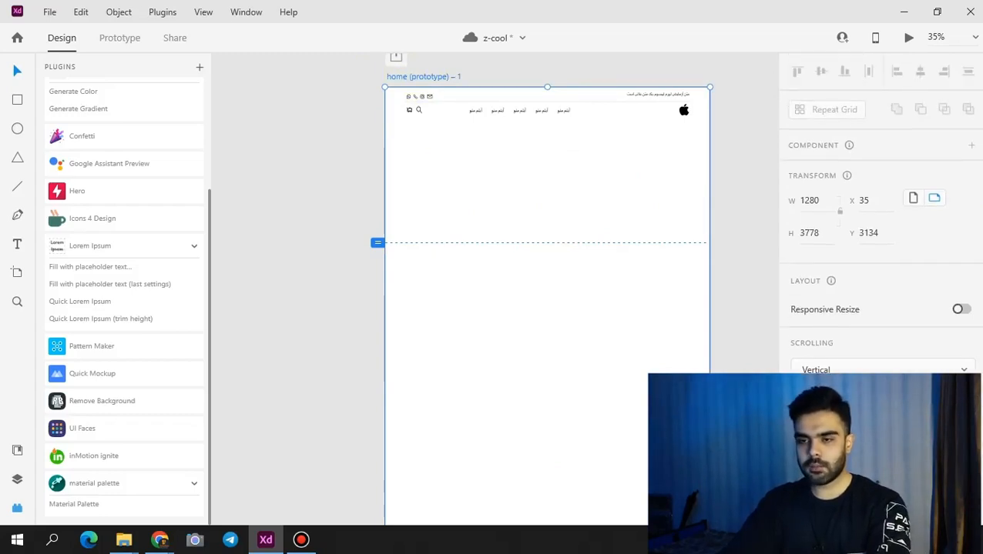
scroll(879, 231, "down", 1)
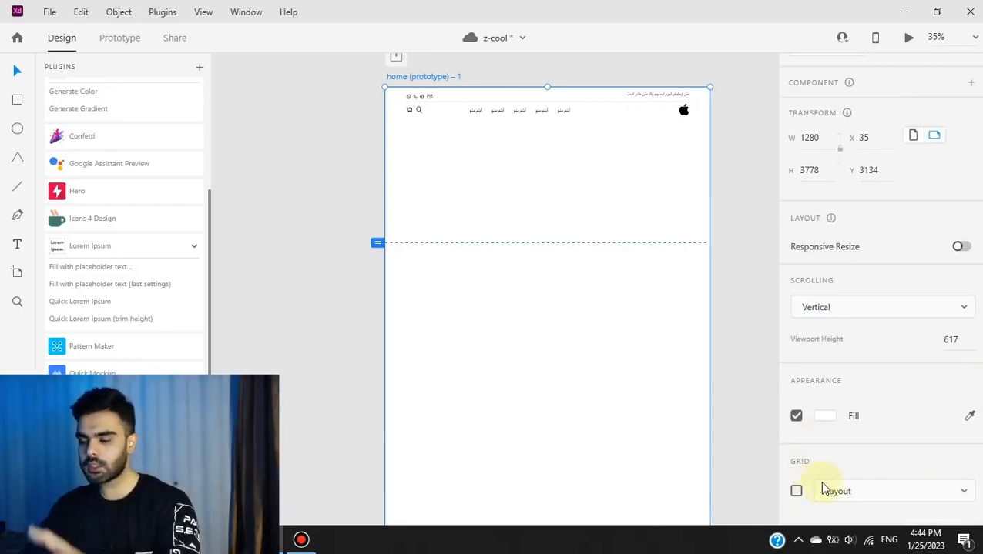
left_click(796, 491)
scroll(863, 347, "down", 3)
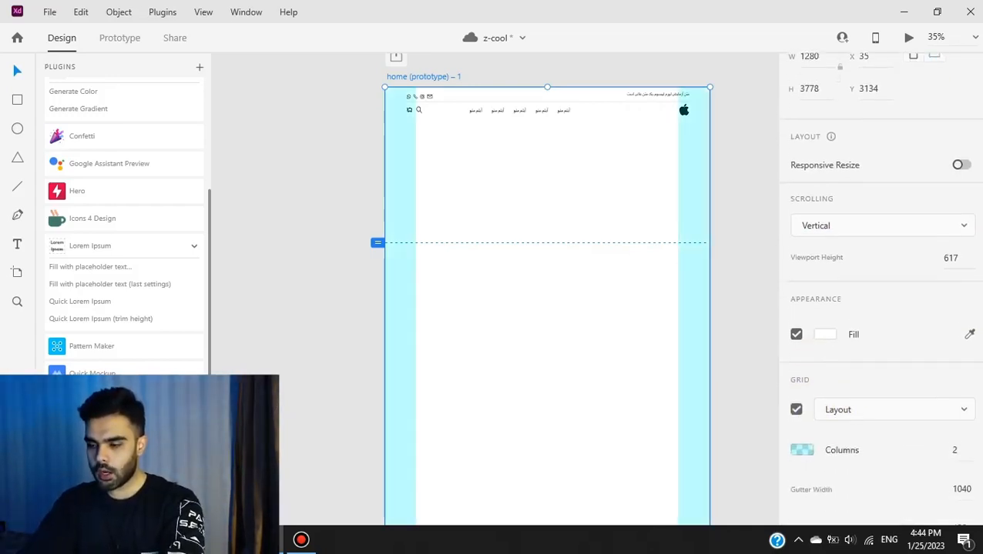
- Try the Square grid type on the artboard and switch back to Layout
left_click(852, 322)
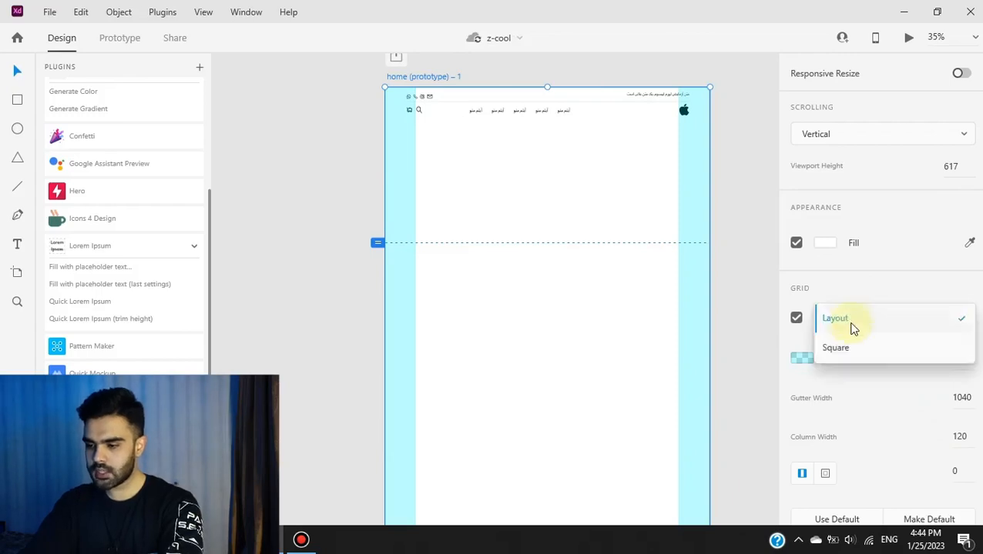
left_click(851, 347)
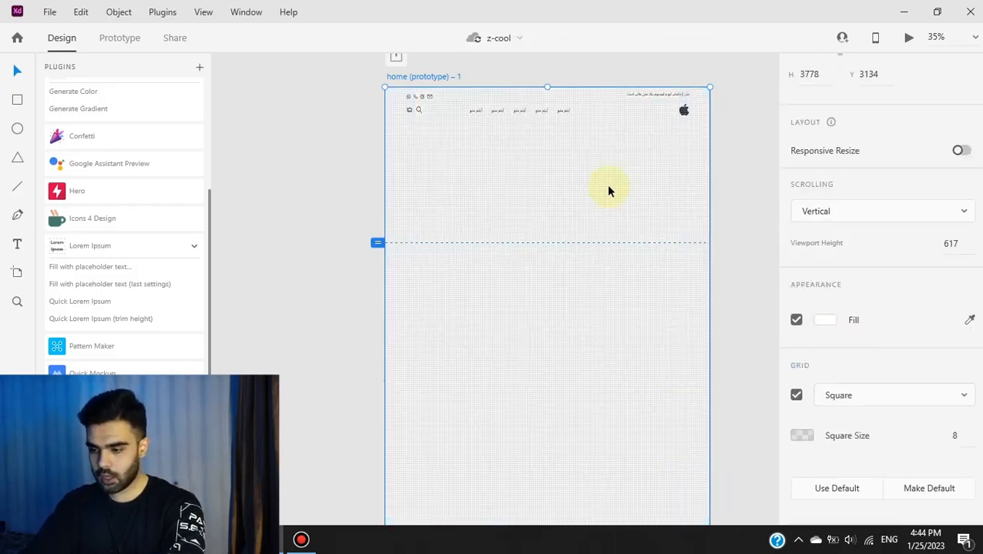
left_click(851, 399)
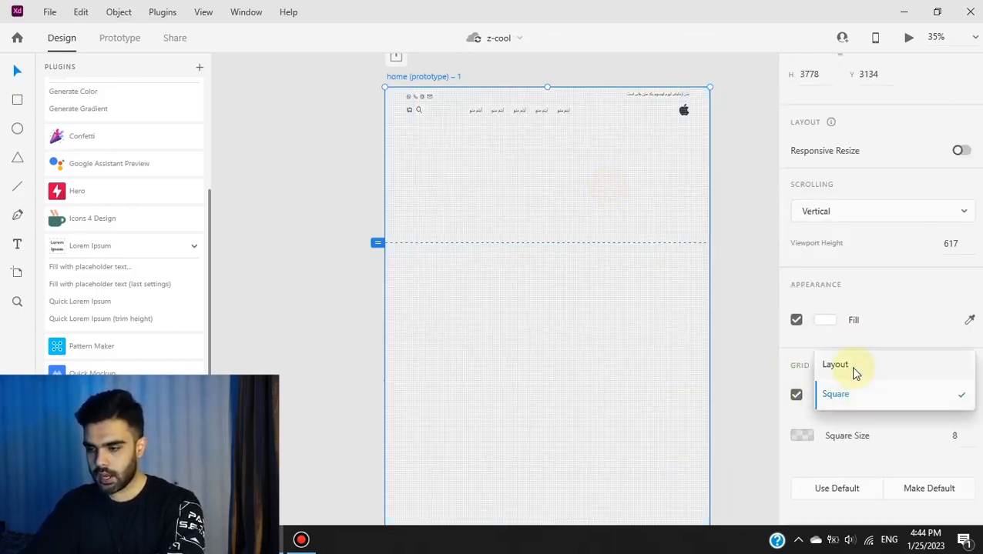
left_click(853, 368)
- Narrow the layout grid's column width to 81 and check the columns against the header's outer content edges
scroll(848, 362, "down", 2)
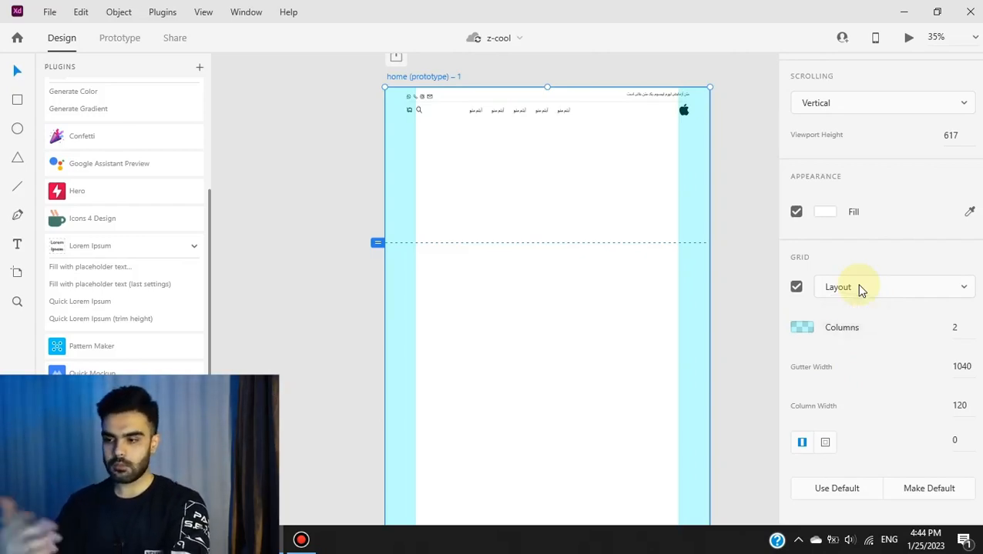
left_click(960, 406)
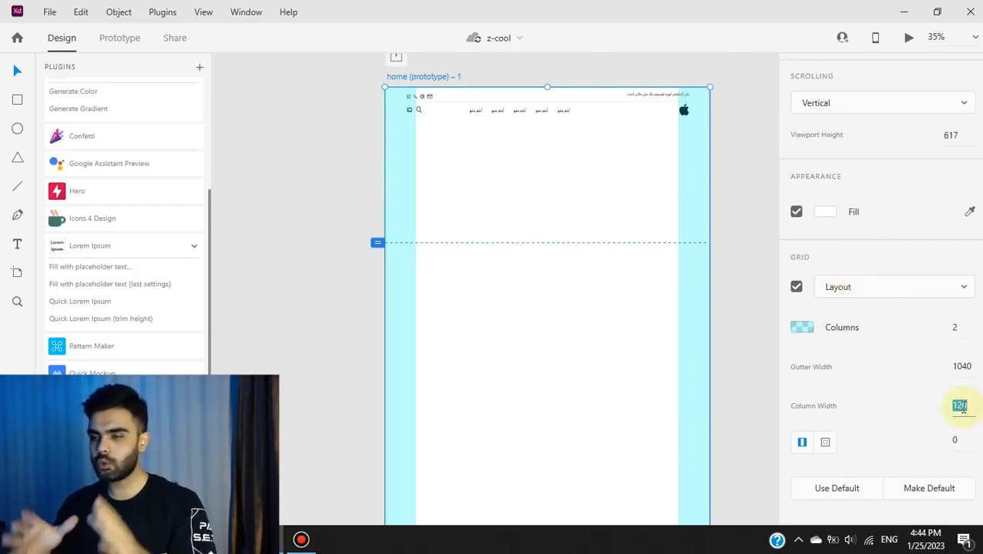
key("Down")
key("Down")
key("Down")
key("Down")
key("Down")
key("Down")
key("Down")
key("Down")
key("Down")
key("Down")
key("Down")
key("Down")
key("Down")
key("Down")
key("Down")
key("Down")
key("Down")
key("Down")
key("Down")
key("Down")
key("Down")
key("Down")
key("Down")
key("Down")
key("Down")
key("Down")
key("Down")
key("Down")
key("Down")
key("Down")
key("Down")
key("Down")
key("Down")
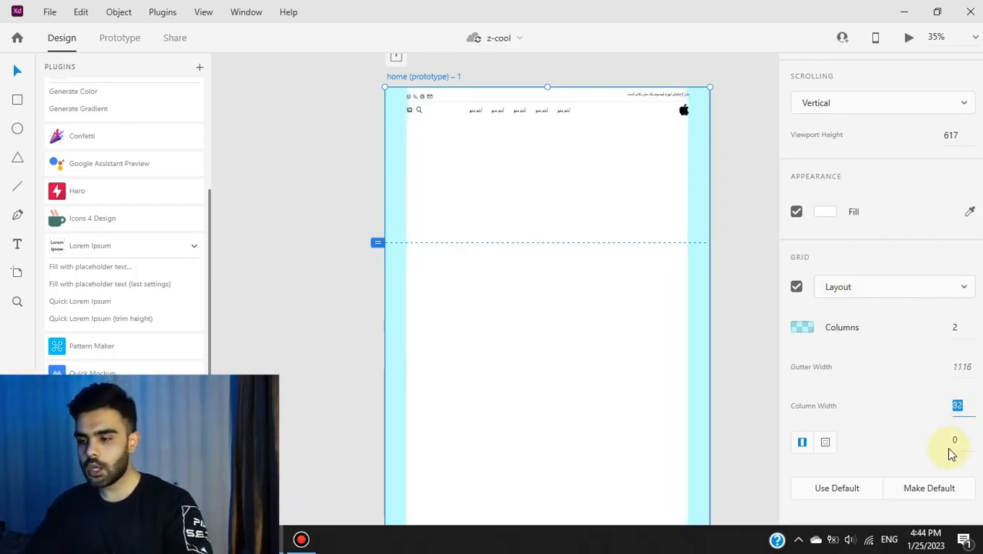
left_click(676, 168)
scroll(678, 164, "up", 5)
left_click_drag(687, 123, 680, 249)
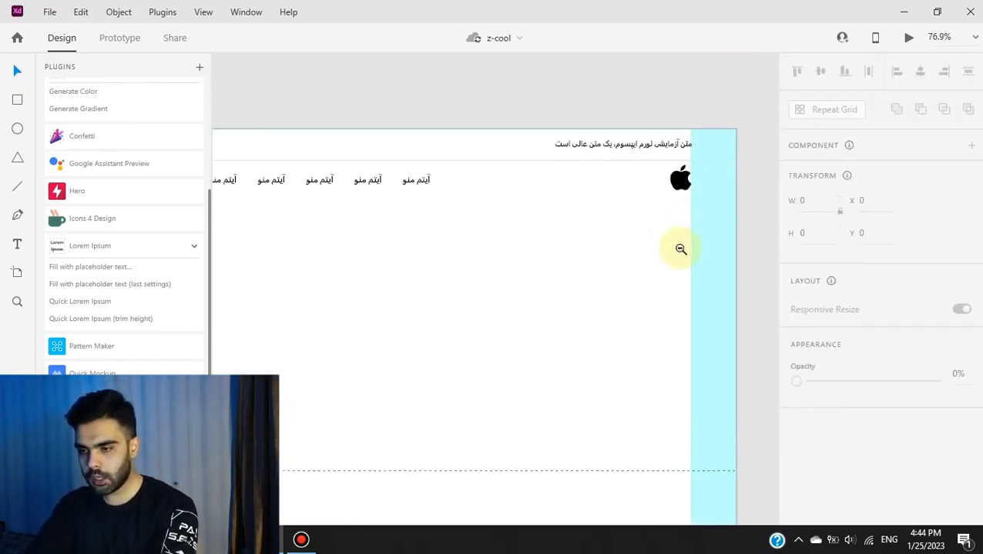
scroll(681, 249, "up", 2)
scroll(680, 248, "up", 1)
scroll(680, 249, "down", 4)
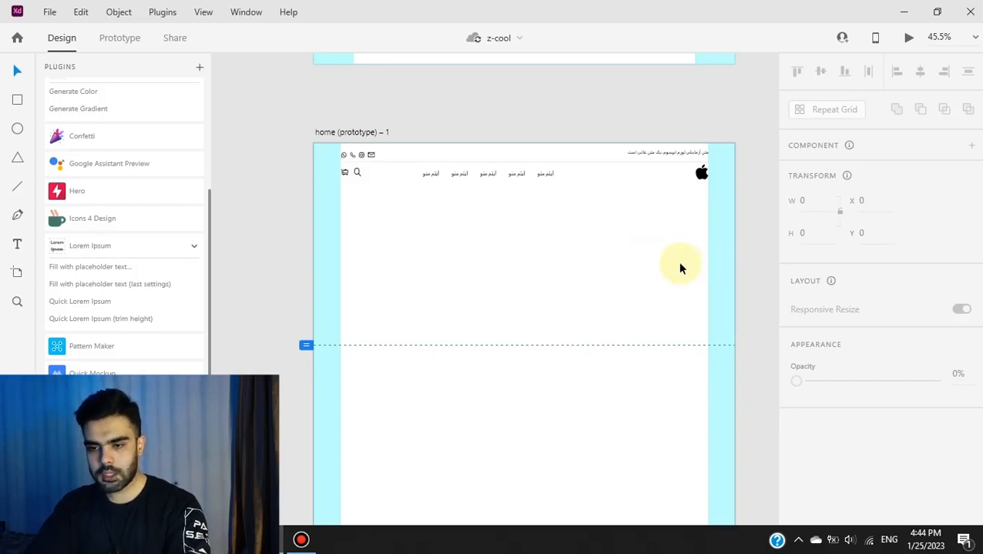
- Set the column width of the home (prototype) – 1 layout grid to 80
left_click(331, 133)
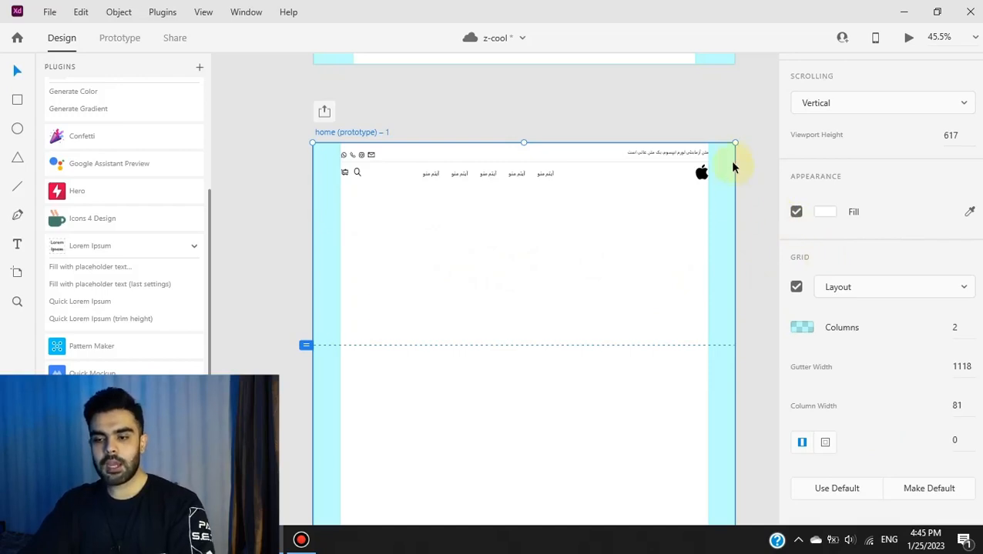
left_click(956, 407)
type("80")
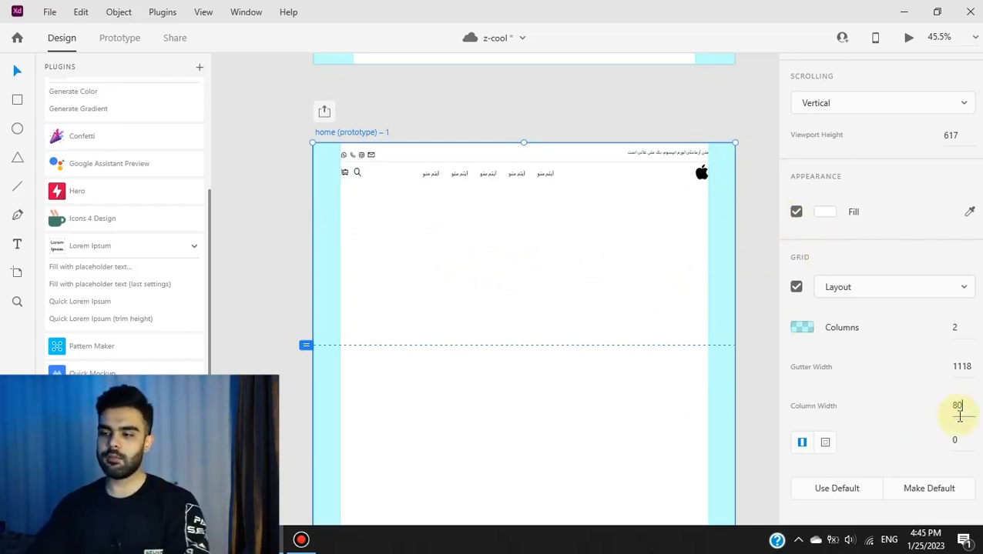
left_click(679, 278)
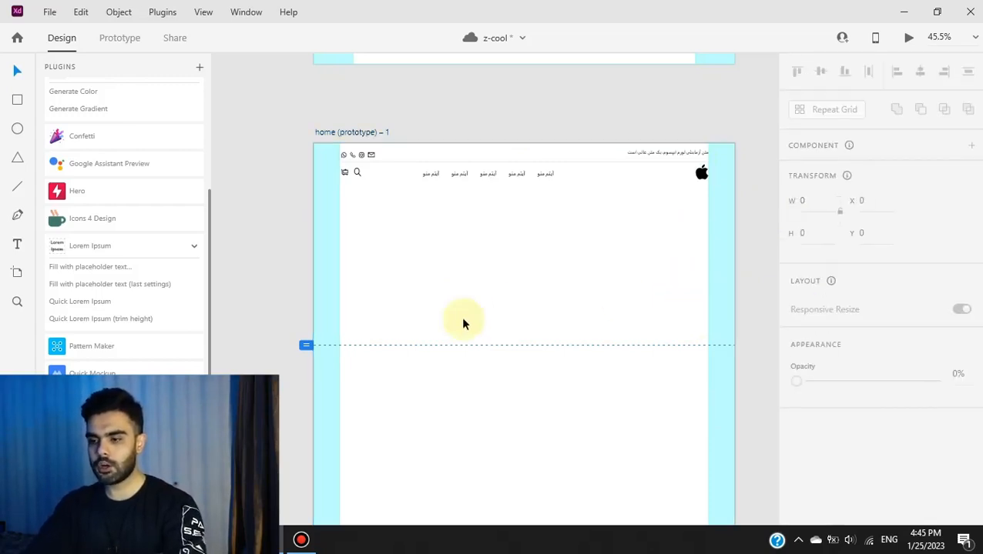
- Draw a hero rectangle about 1120 wide and 472 high below the header, between the grid columns and ending at the viewport line
left_click(17, 100)
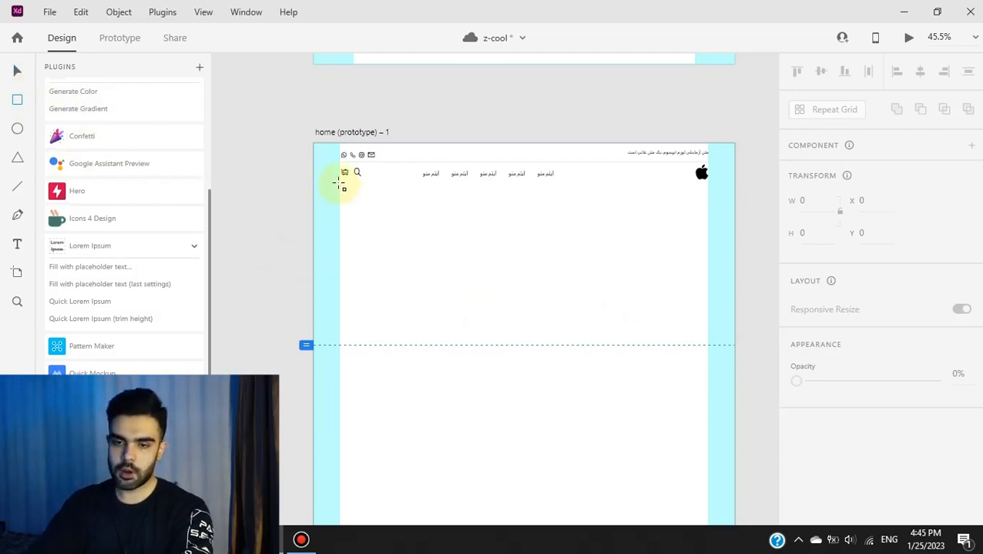
mouse_move(340, 183)
left_mouse_down()
mouse_move(522, 292)
mouse_move(642, 329)
mouse_move(706, 333)
left_mouse_up()
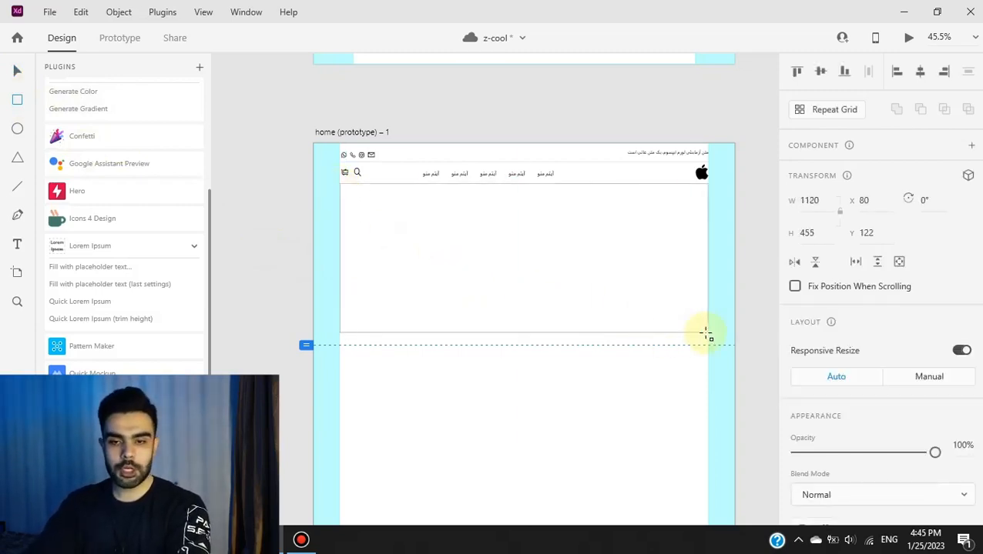
left_click(17, 70)
left_click_drag(417, 235, 495, 262)
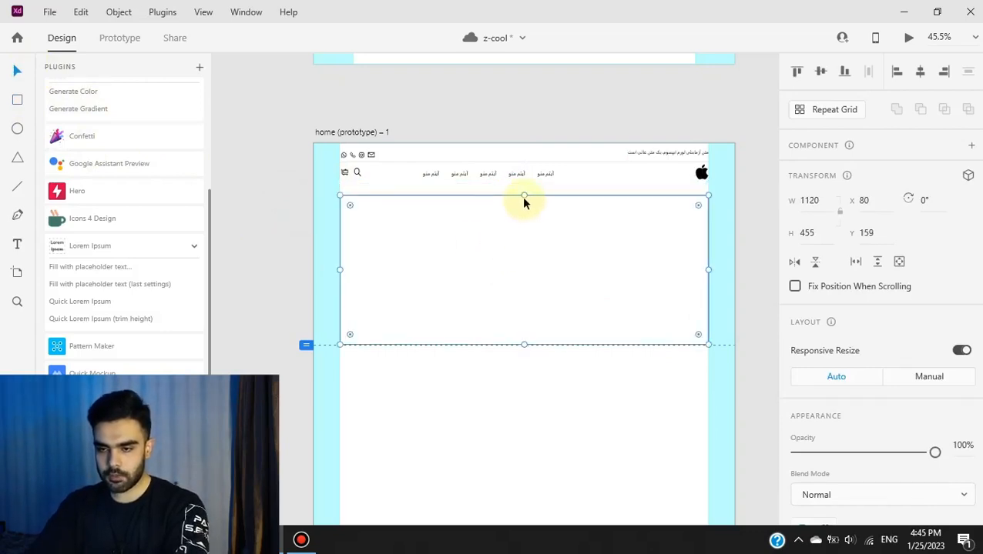
left_click_drag(523, 195, 524, 190)
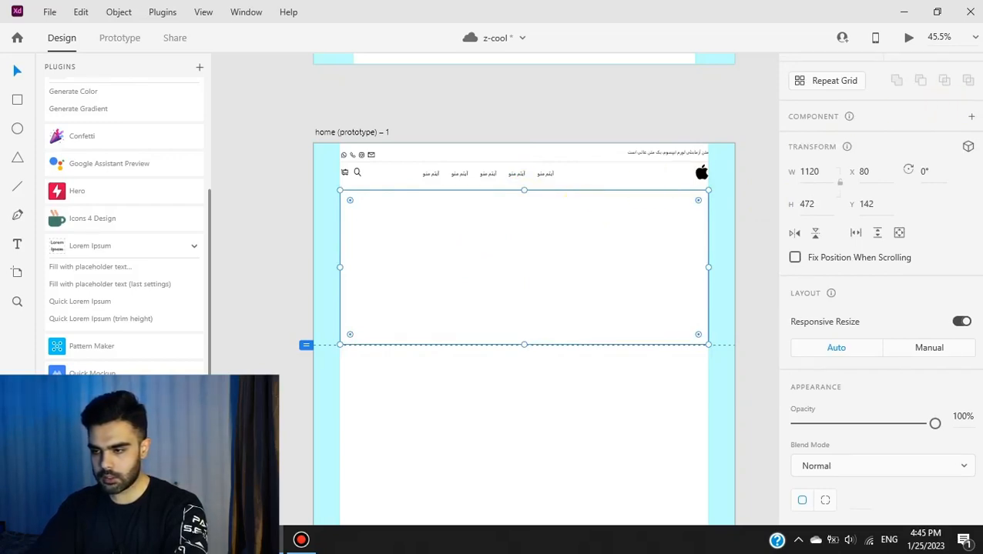
- Examine the hero rectangle's width, height and rotation settings
scroll(917, 150, "down", 2)
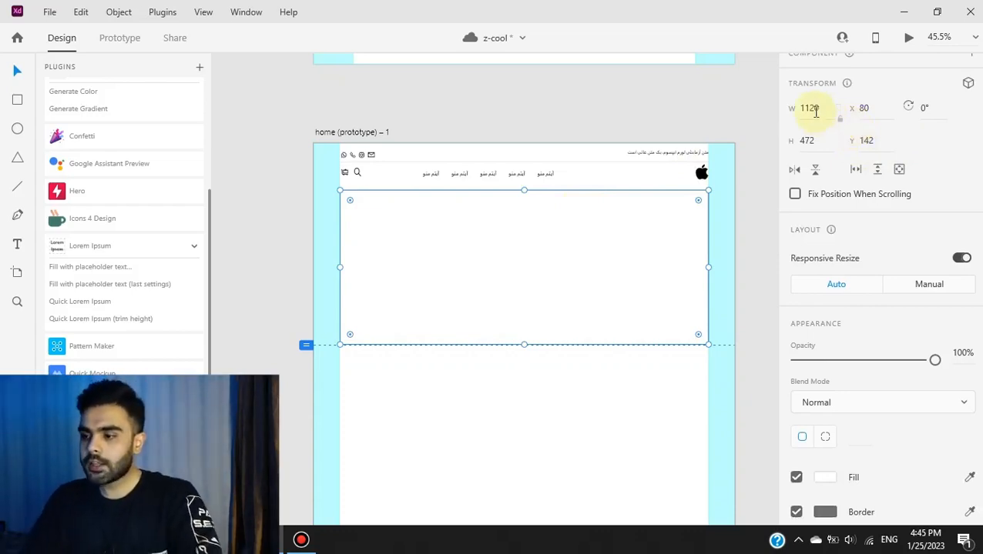
left_click(816, 110)
left_click(818, 139)
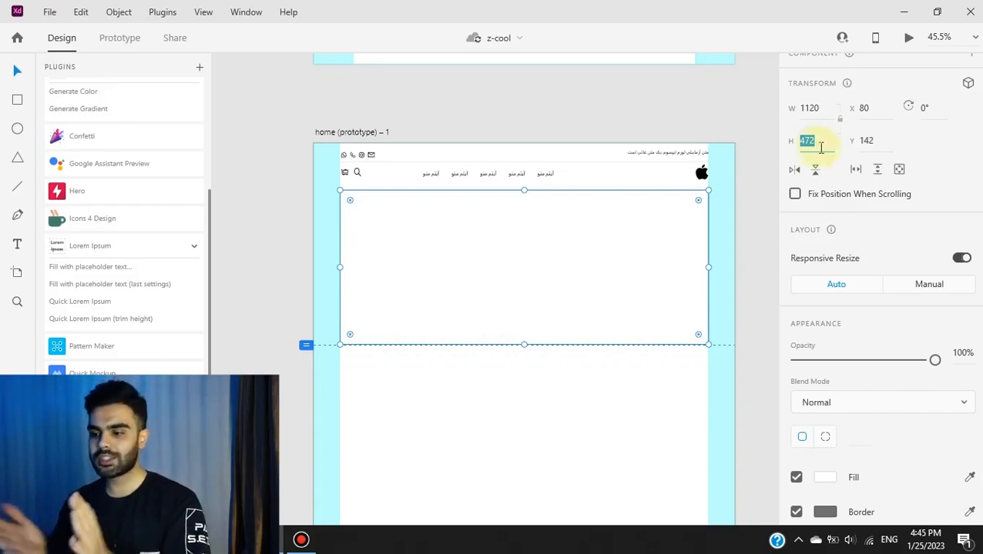
left_click(816, 109)
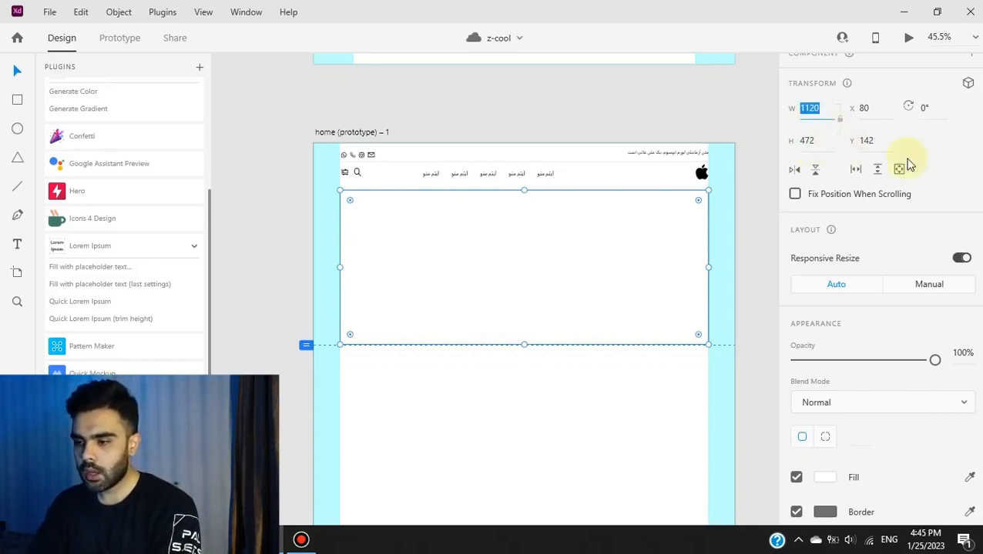
left_click(925, 107)
key("ctrl+z")
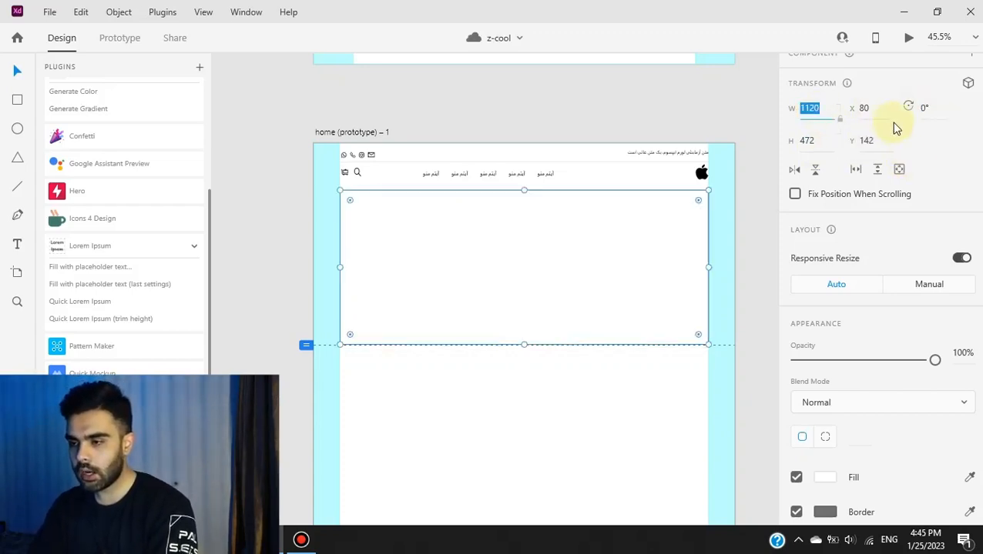
- Try rotating the hero rectangle to 9° and reset its rotation to 0°
left_click(930, 109)
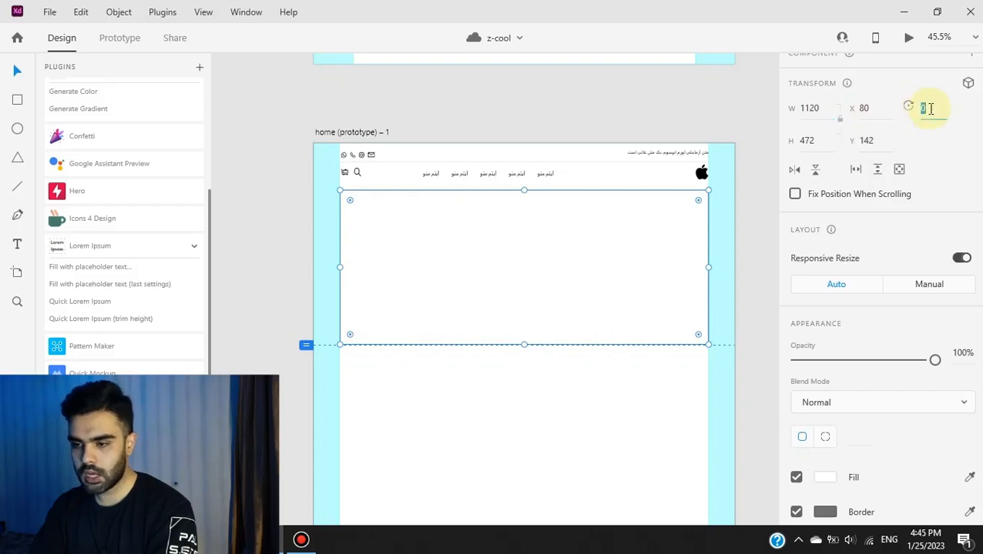
key("Up")
key("Up")
key("Up")
key("Up")
key("Up")
key("Up")
key("Up")
key("Up")
key("Up")
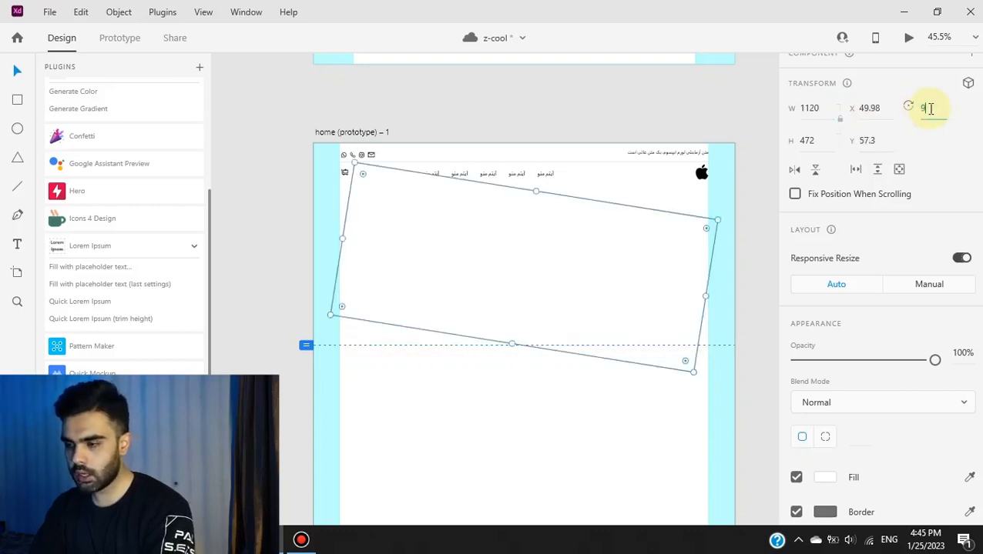
type("0")
key("Return")
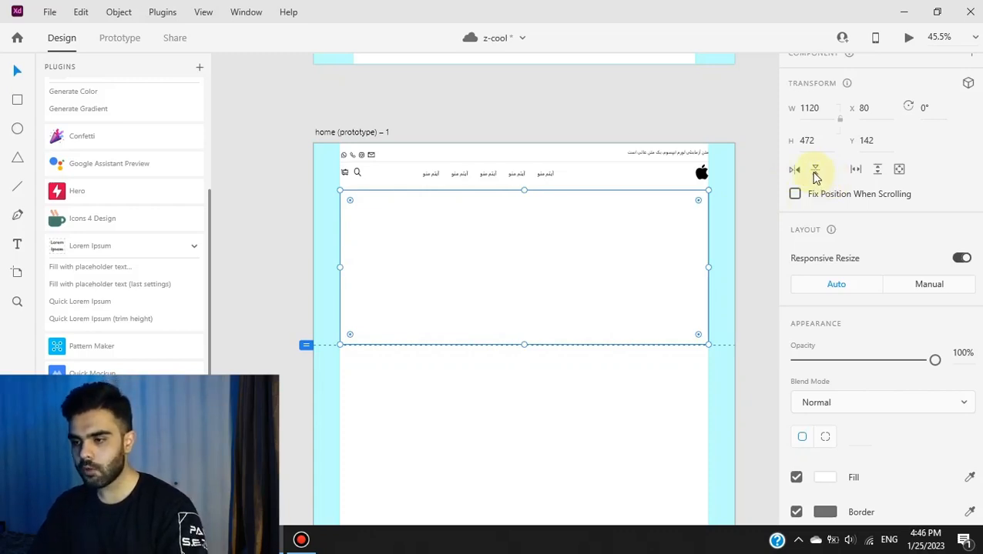
- Try making the hero rectangle a horizontal scroll group with its viewport widened to 1064, and undo it
left_click(855, 173)
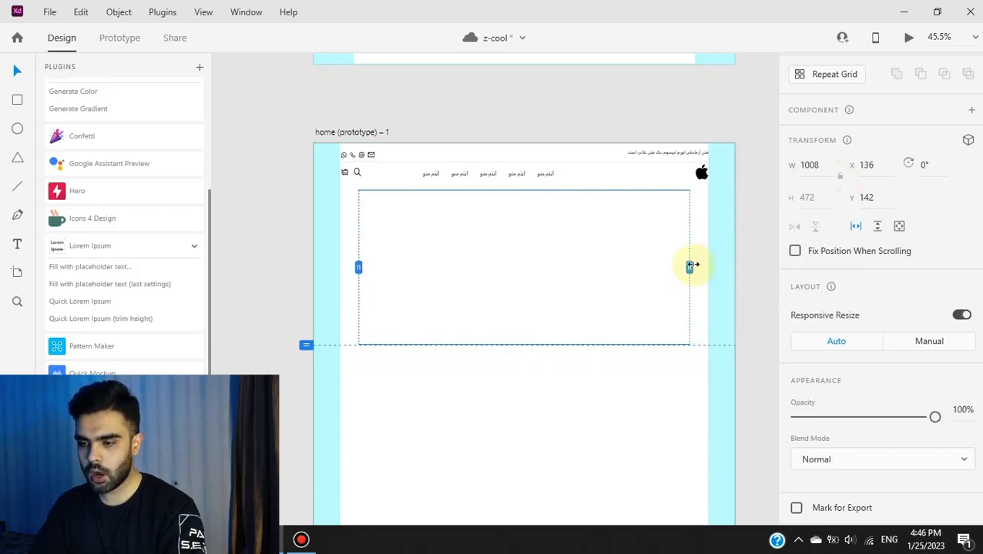
mouse_move(691, 266)
left_mouse_down()
mouse_move(601, 278)
mouse_move(706, 278)
left_mouse_up()
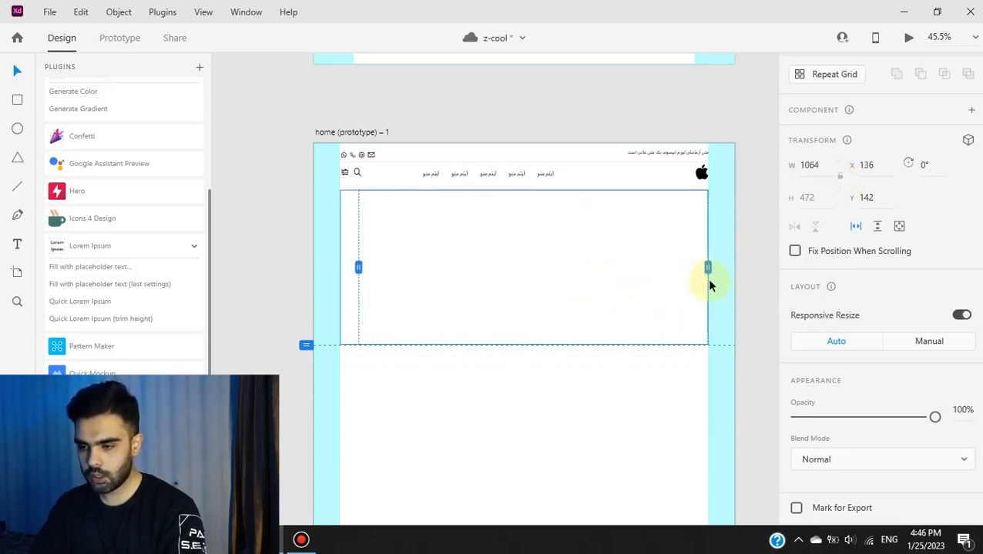
key("ctrl+z")
key("ctrl+z")
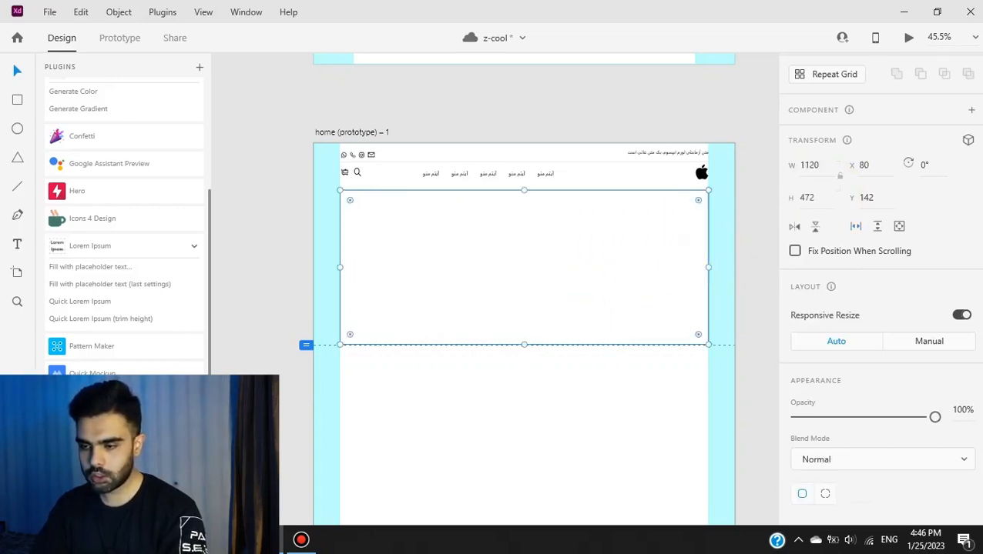
- Fill the hero rectangle with a dark red solid color
scroll(866, 368, "down", 4)
left_click(830, 257)
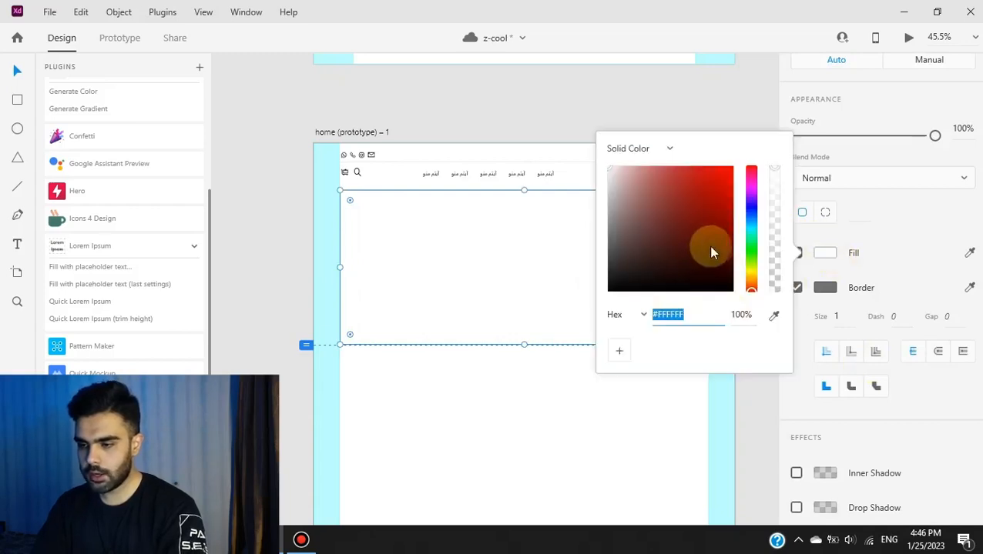
left_click(712, 253)
left_click(519, 286)
- Try making the hero rectangle a horizontal scroll group with its viewport narrowed to 772, and undo it
scroll(967, 183, "up", 3)
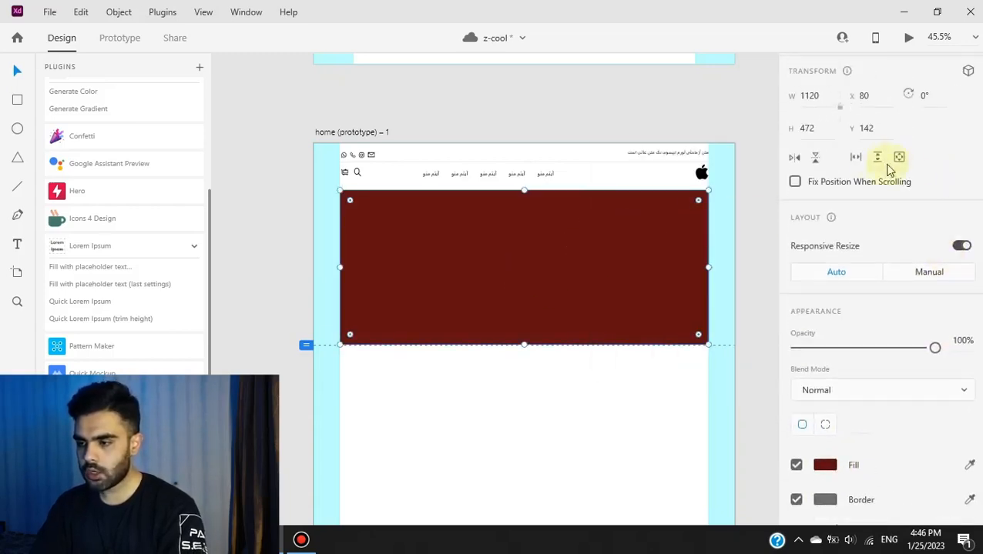
left_click(855, 158)
left_click_drag(689, 267, 613, 285)
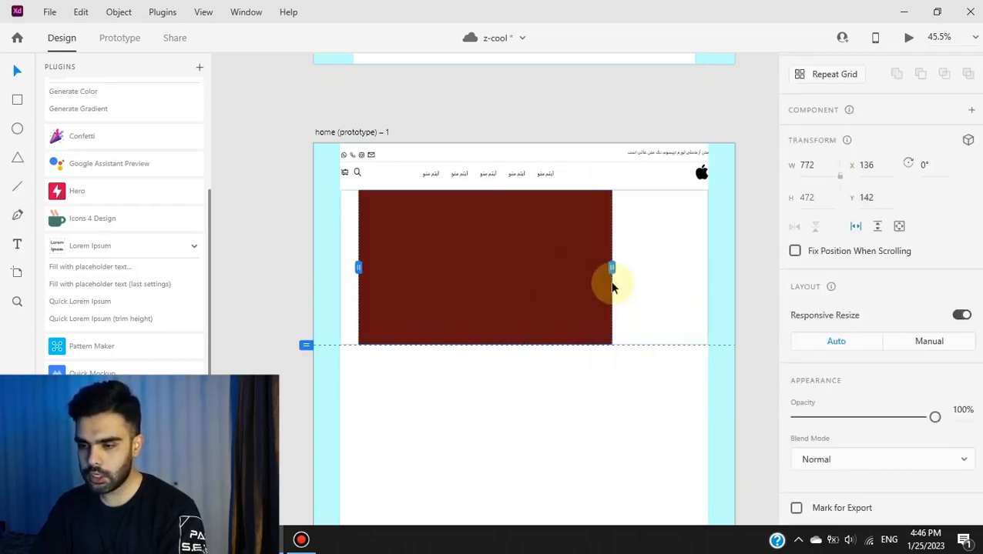
key("ctrl+z")
key("ctrl+z")
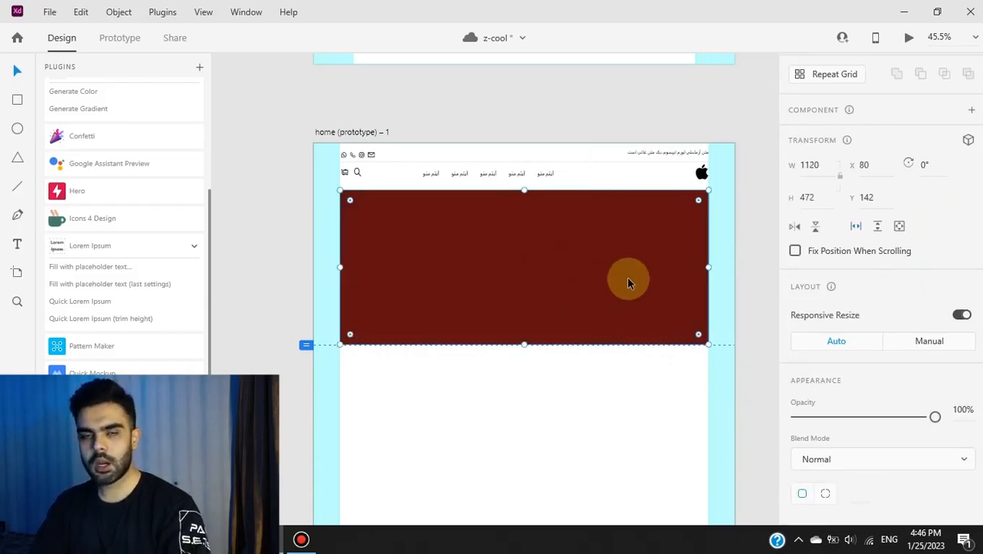
- Try making the hero rectangle a vertical scroll group with a shortened viewport, and undo the viewport change
scroll(909, 266, "up", 1)
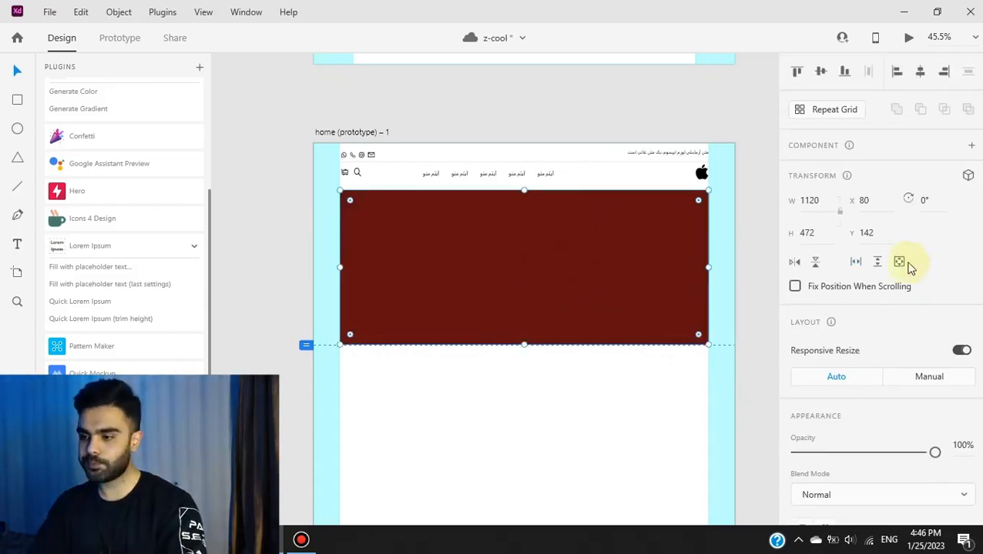
left_click(877, 261)
left_click_drag(524, 344, 523, 300)
key("ctrl+z")
- Try a horizontal and vertical scroll group on the hero rectangle with a 678 by 343 viewport, undo it, and deselect the rectangle
left_click(902, 262)
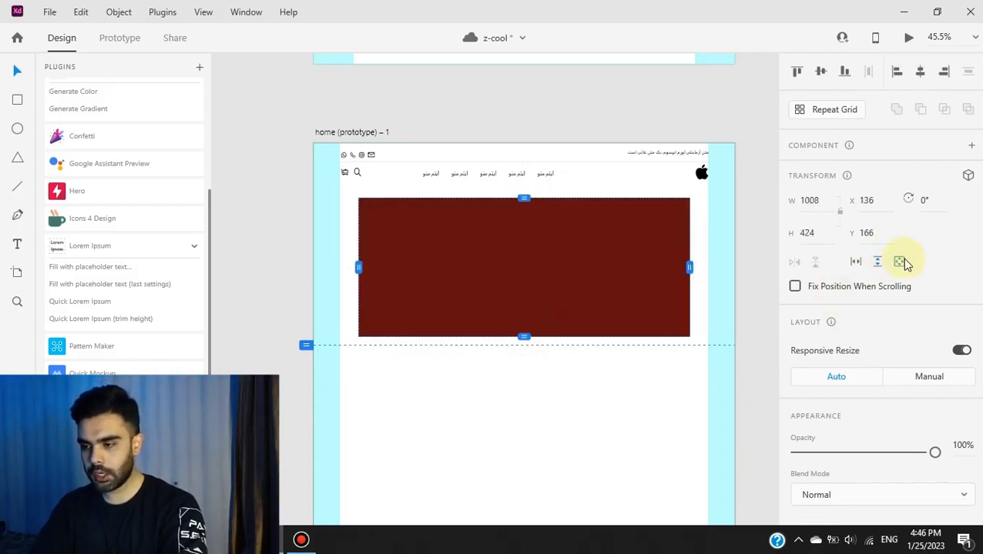
left_click_drag(688, 267, 581, 268)
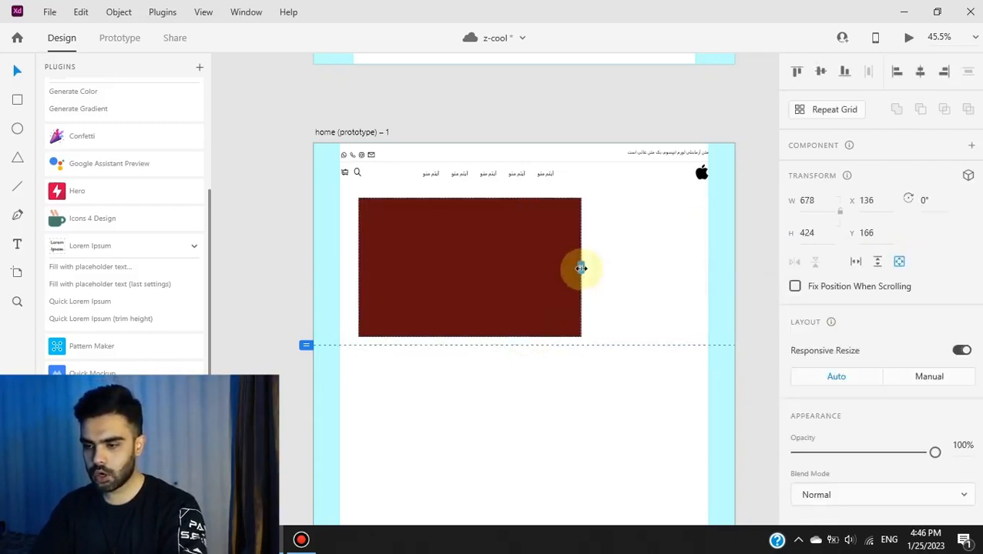
left_click_drag(470, 337, 465, 316)
key("ctrl+z")
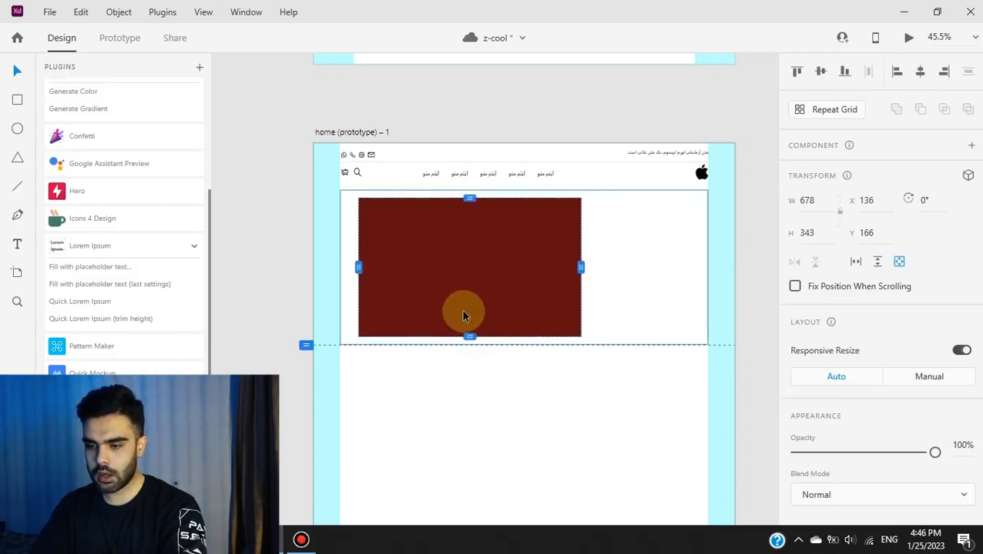
key("ctrl+z")
key("ctrl+z")
left_click(560, 398)
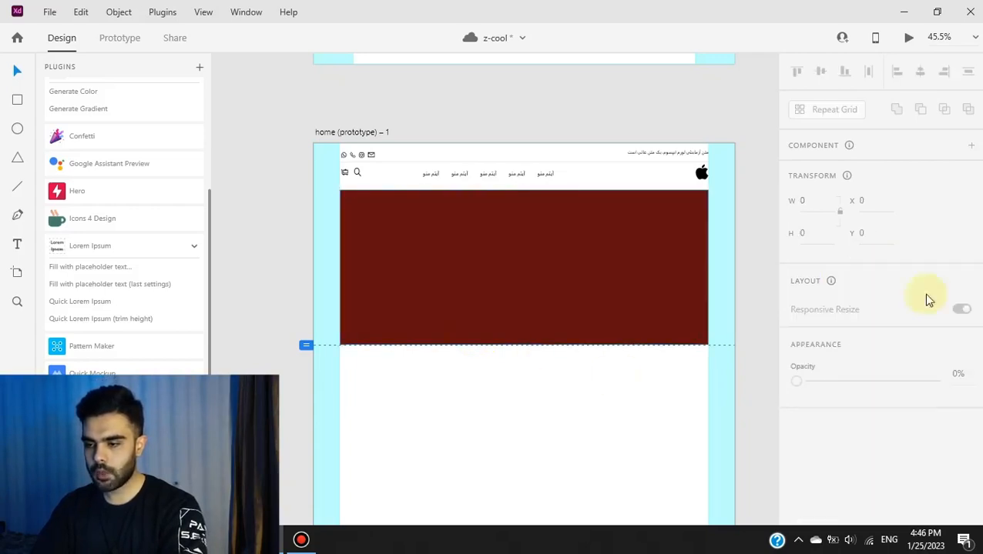
- Remove the border from the hero rectangle
left_click(504, 303)
scroll(848, 308, "down", 3)
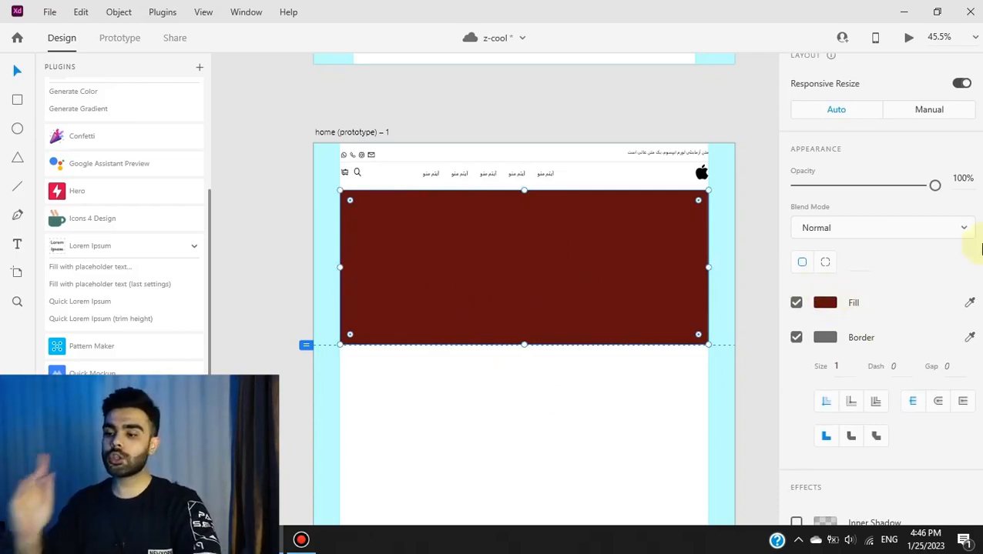
scroll(878, 228, "down", 2)
scroll(877, 293, "down", 1)
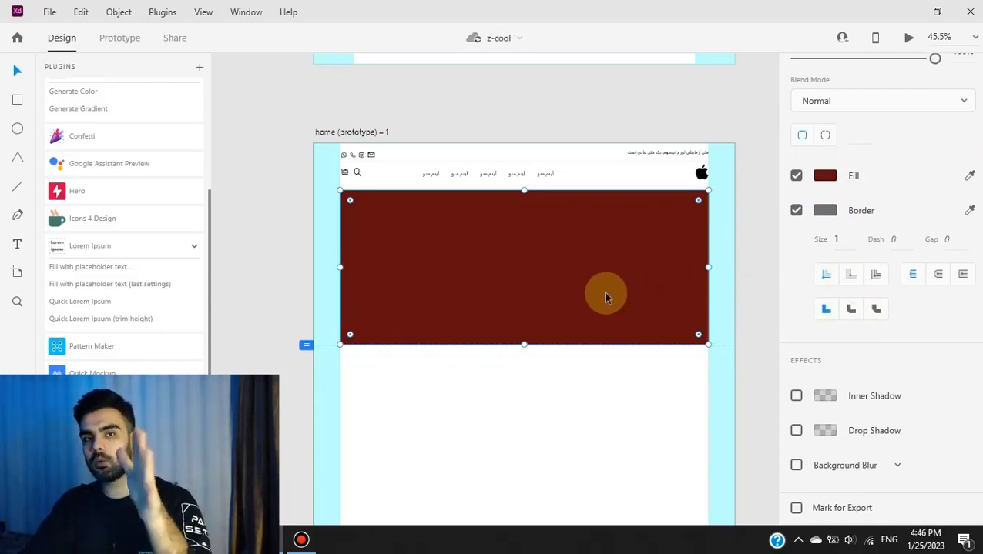
left_click(795, 210)
- Change the hero rectangle's fill to a bright red solid color
scroll(897, 191, "up", 2)
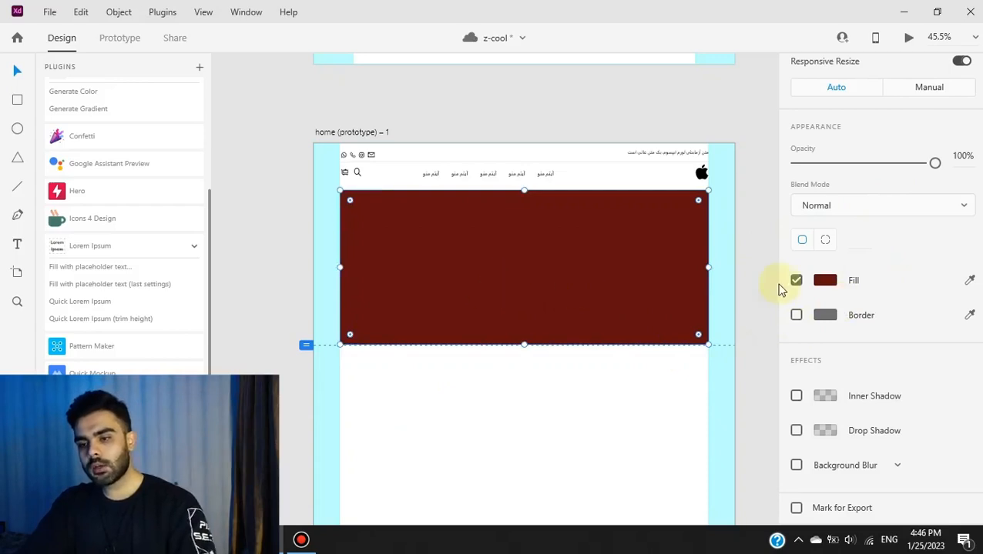
left_click(824, 280)
mouse_move(716, 233)
left_mouse_down()
mouse_move(707, 215)
mouse_move(725, 214)
mouse_move(703, 217)
mouse_move(724, 219)
left_mouse_up()
left_click(518, 433)
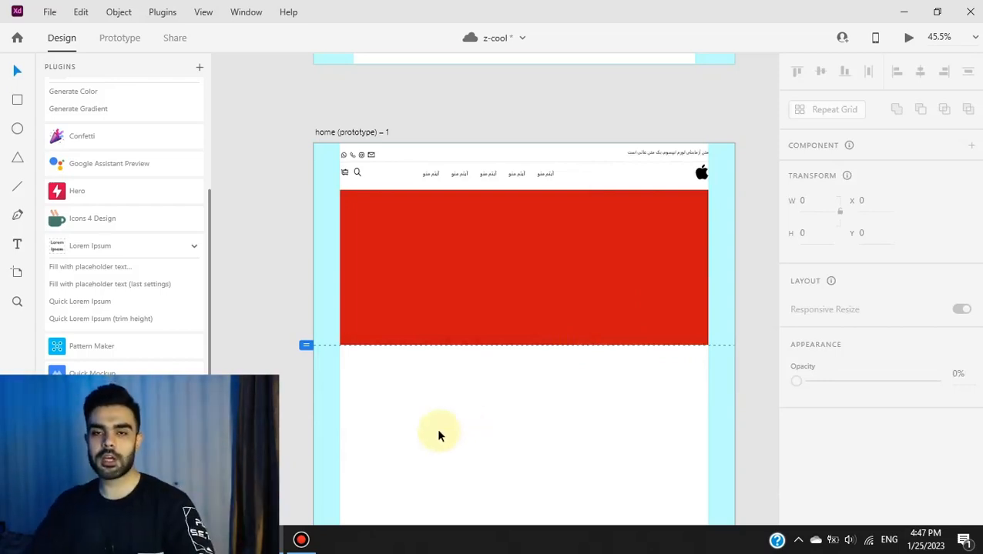
- Round all corners of the hero rectangle with a radius of 8
scroll(878, 308, "down", 3)
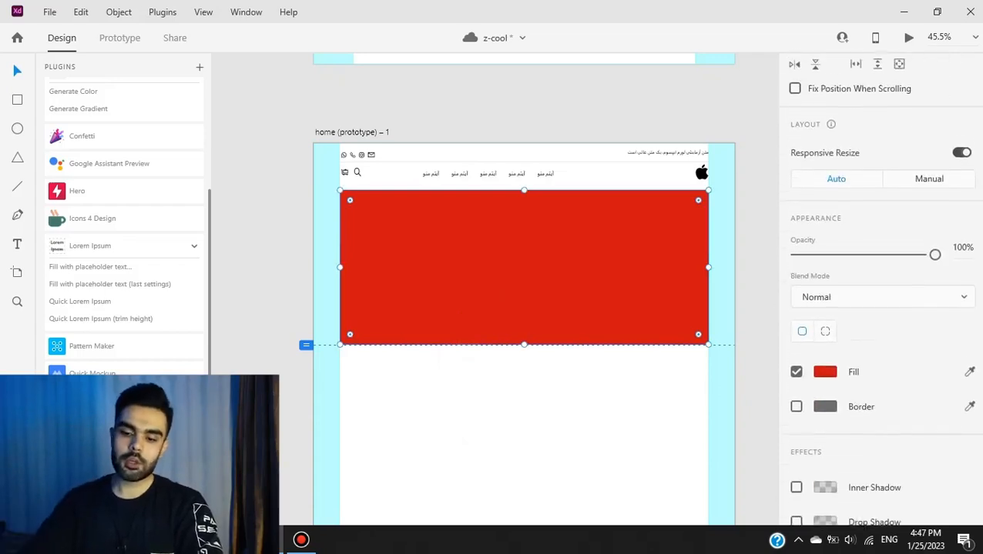
left_click(855, 286)
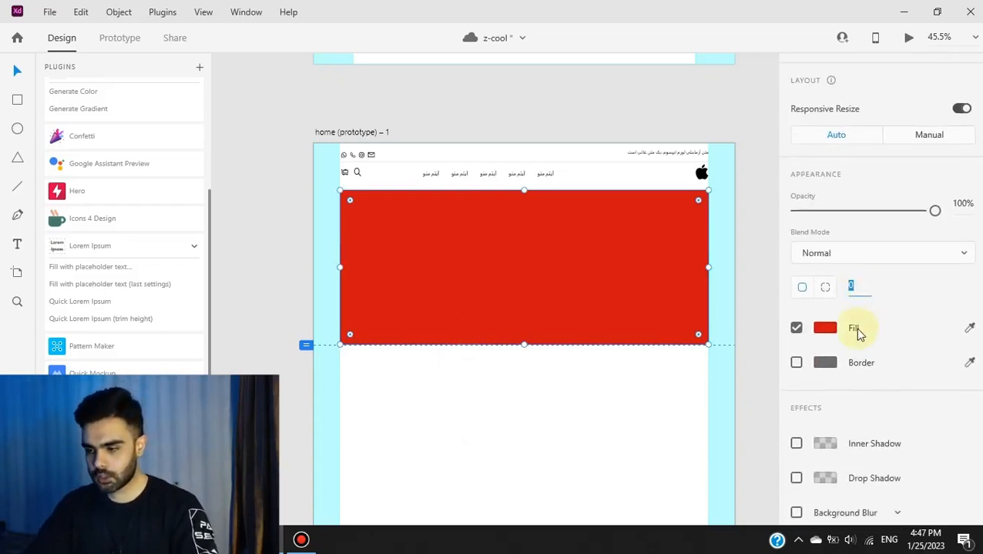
type("3")
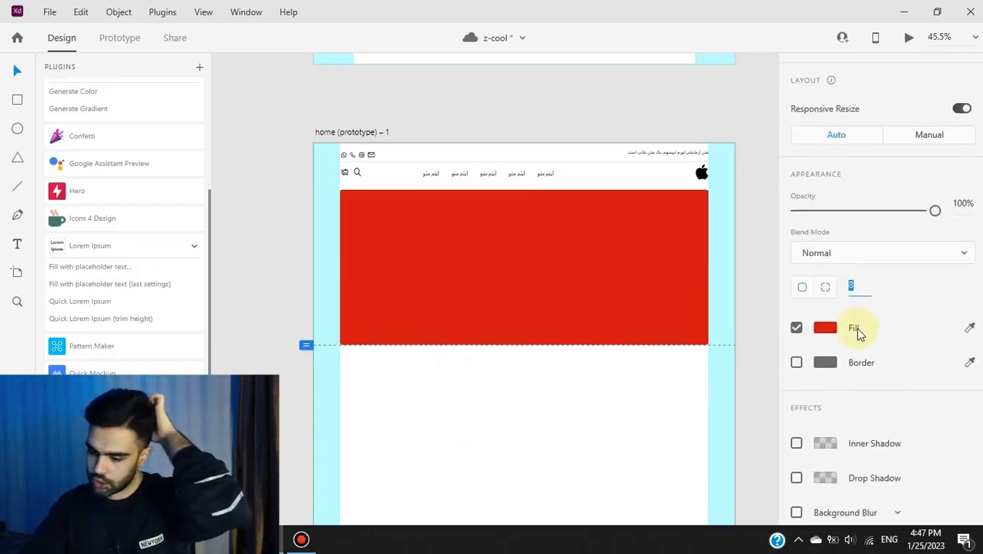
key("Return")
scroll(710, 356, "up", 1)
scroll(710, 356, "up", 3)
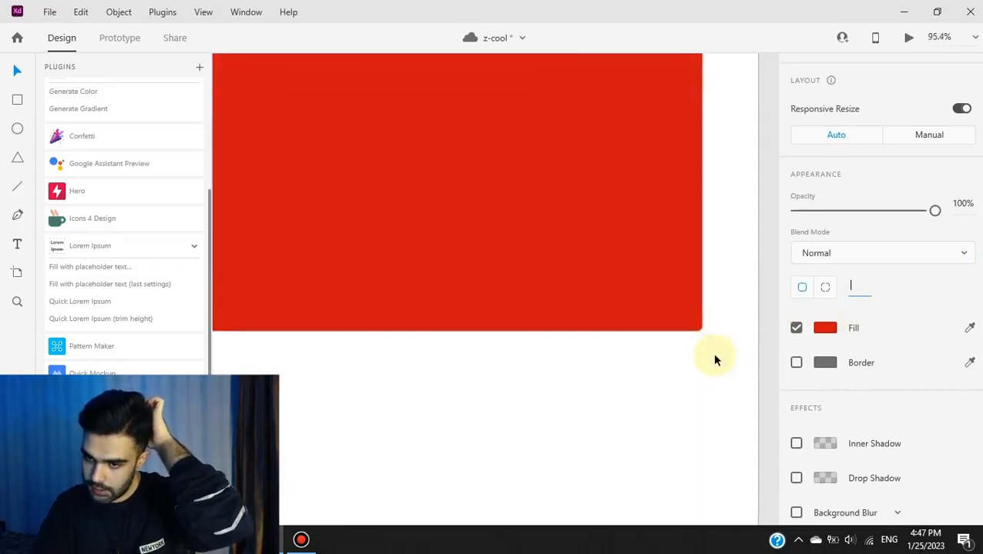
scroll(703, 345, "down", 2)
left_click(585, 375)
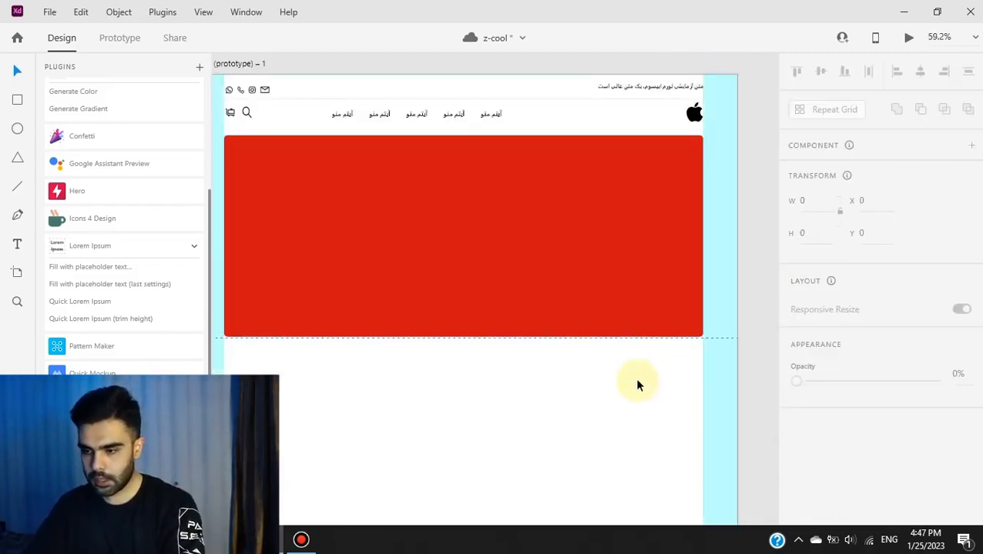
- Switch to the Coolors palette in the browser and copy the hex code #FF3C38 of its first color
left_click_drag(483, 390, 507, 396)
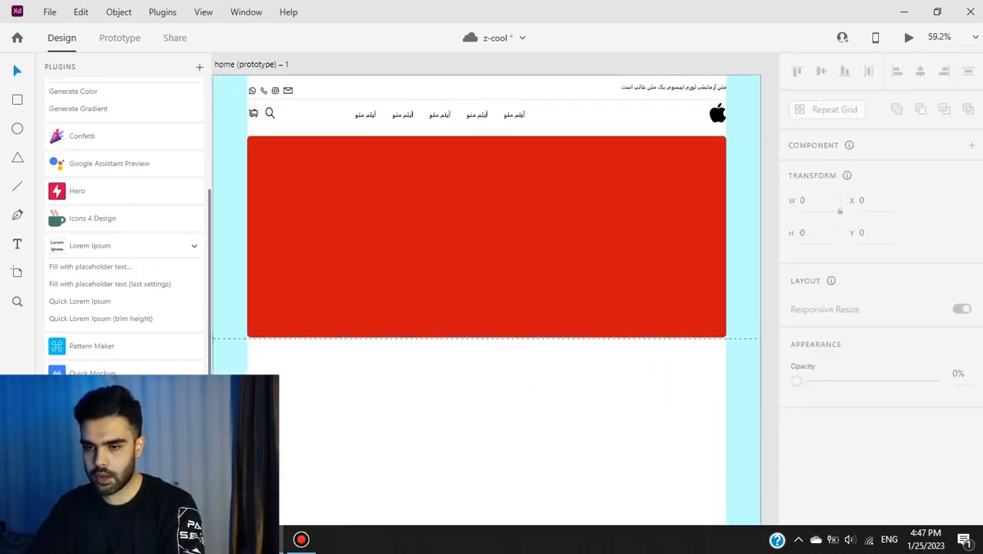
left_click(248, 539)
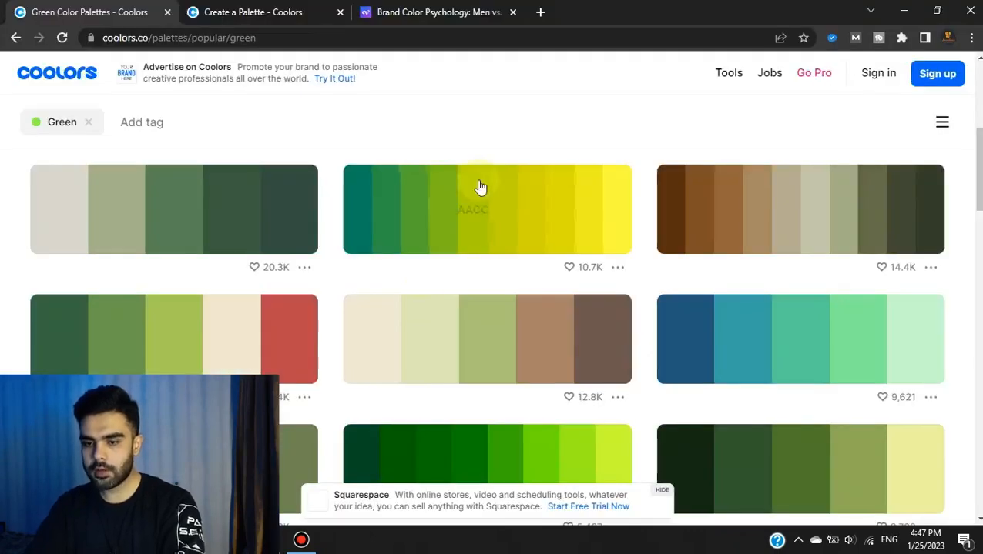
left_click(282, 9)
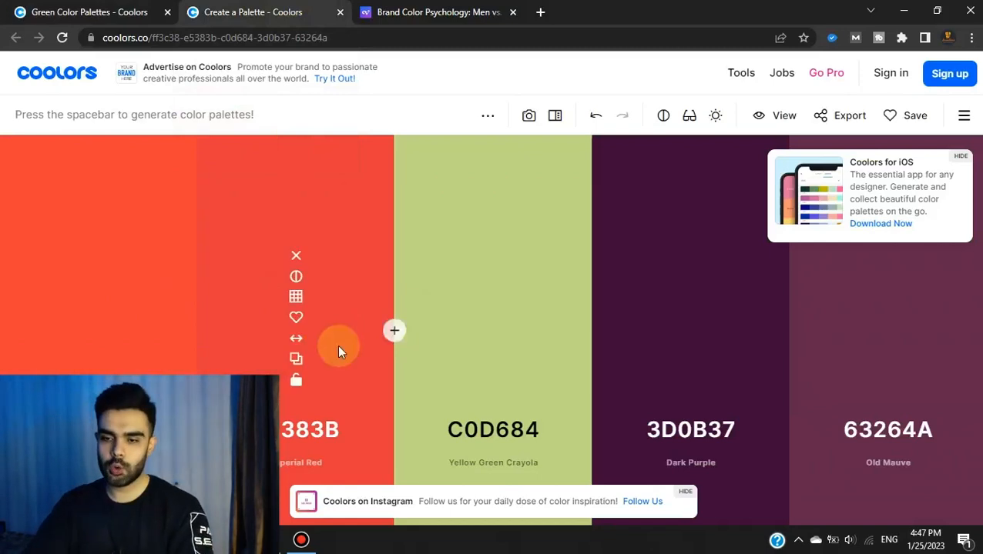
left_click(98, 429)
key("ctrl+c")
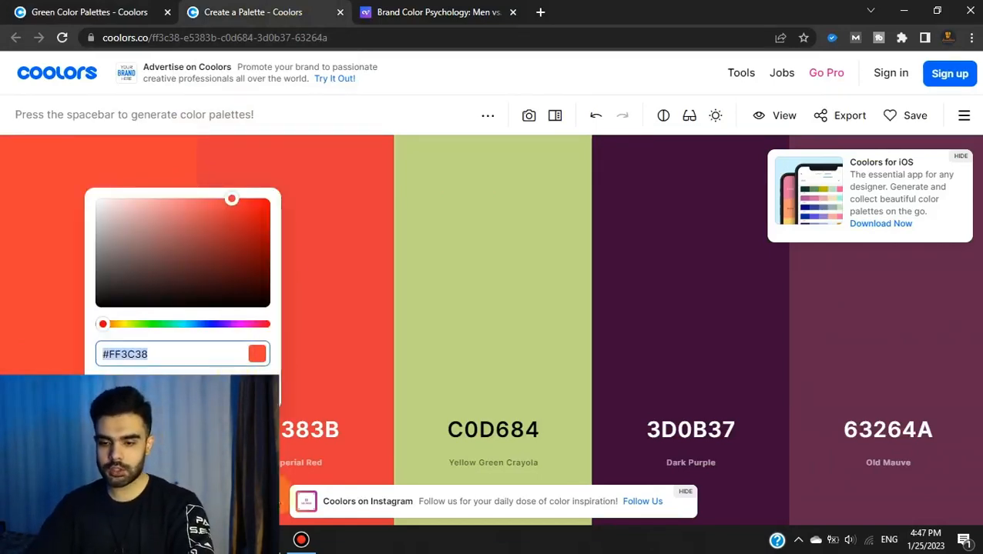
- Return to Adobe XD and set the hero rectangle's fill to the copied color #FF3C38
left_click(284, 544)
left_click(622, 284)
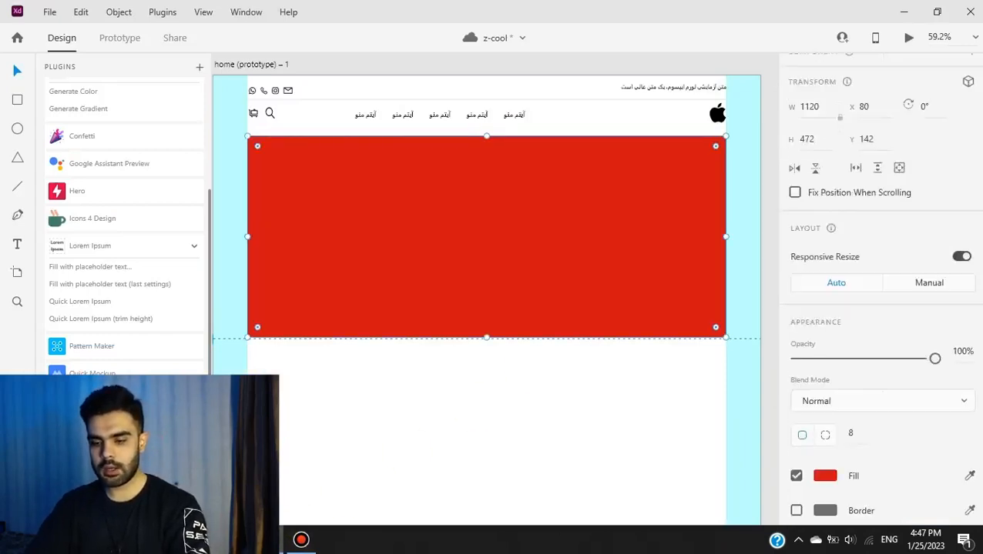
scroll(848, 391, "down", 2)
left_click(825, 356)
key("ctrl+v")
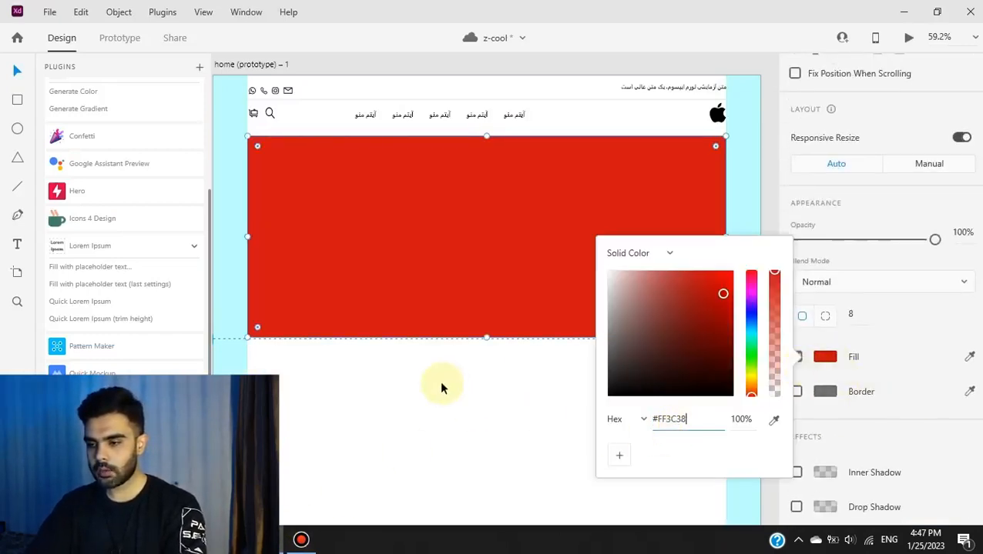
left_click(502, 253)
left_click(486, 288)
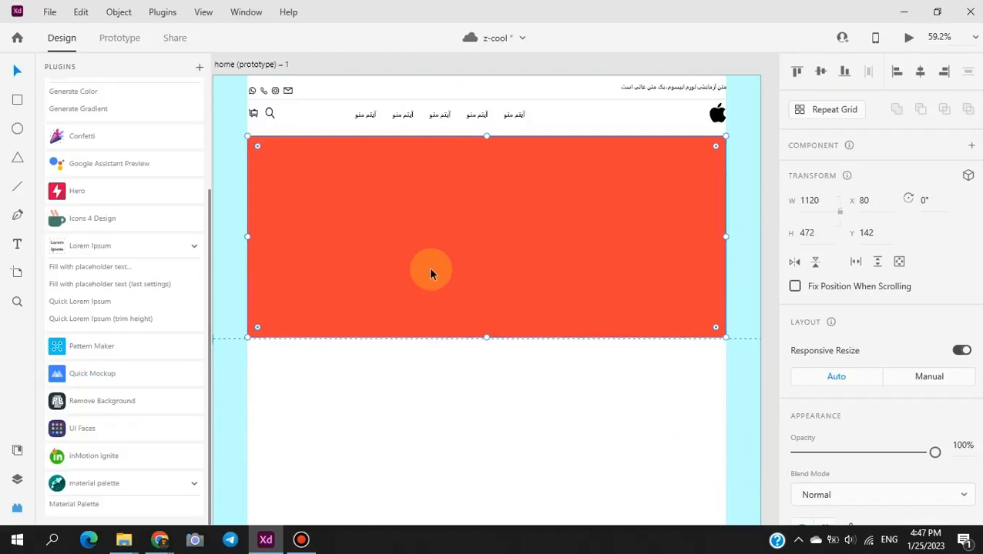
- Generate a gradient fill for the hero rectangle with the ColorSpark plugin
scroll(878, 308, "down", 3)
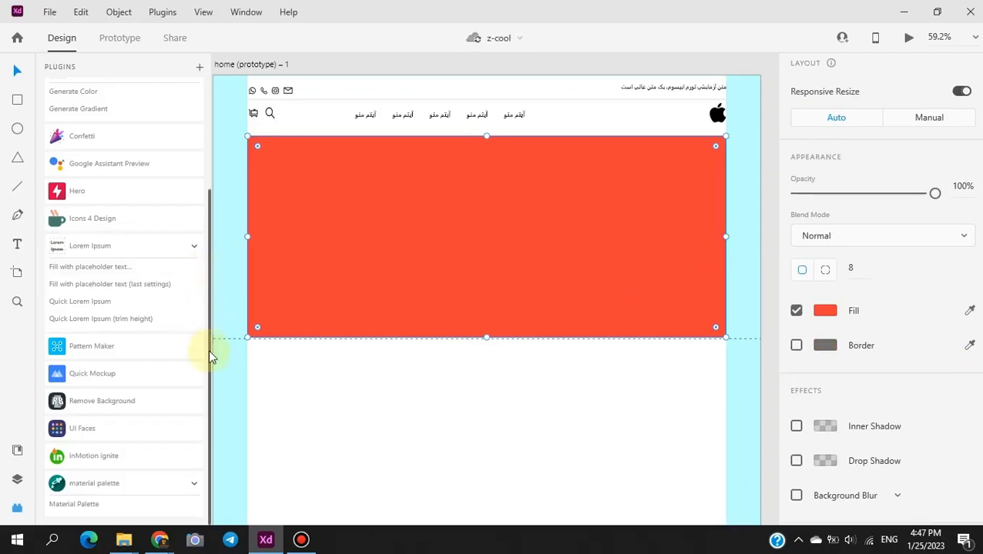
scroll(204, 198, "up", 3)
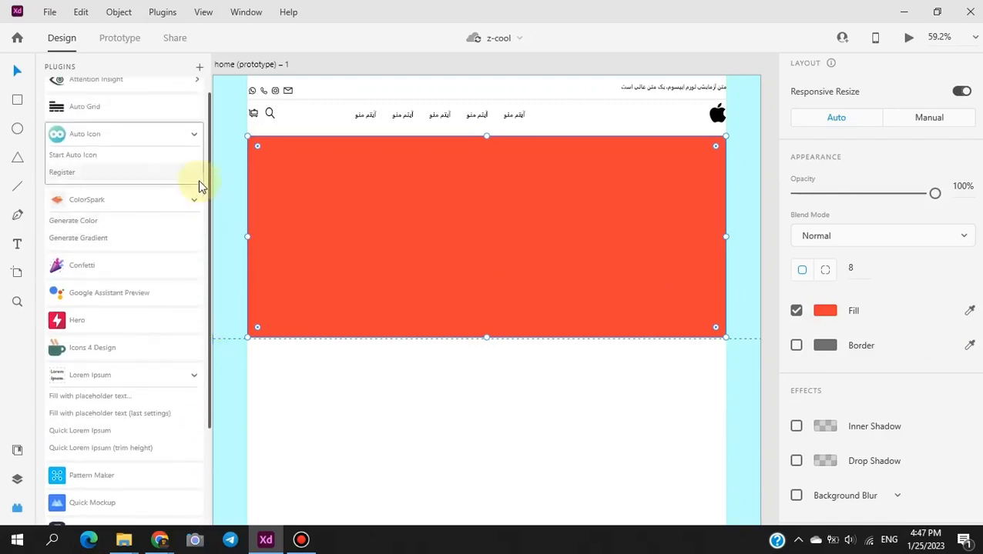
left_click(183, 199)
left_click(174, 205)
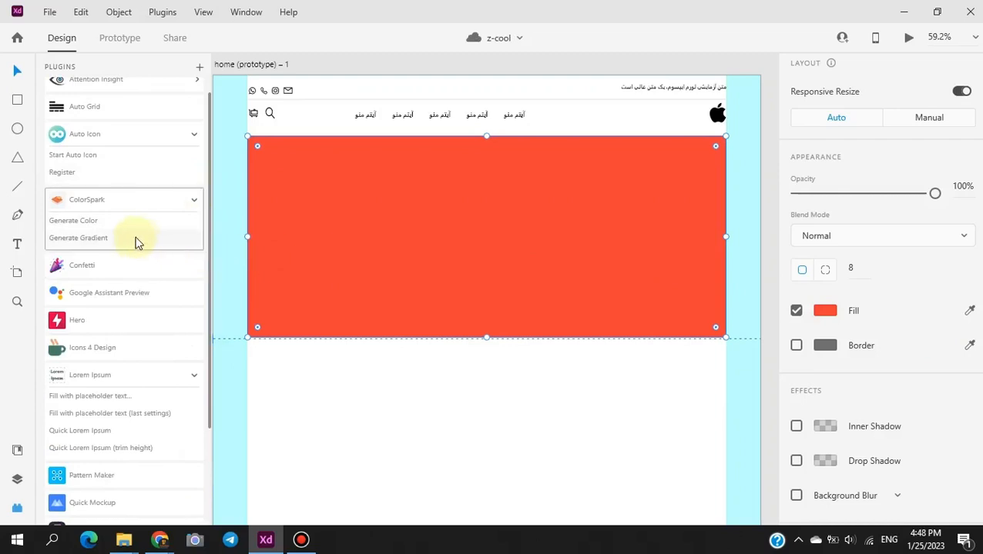
left_click(131, 238)
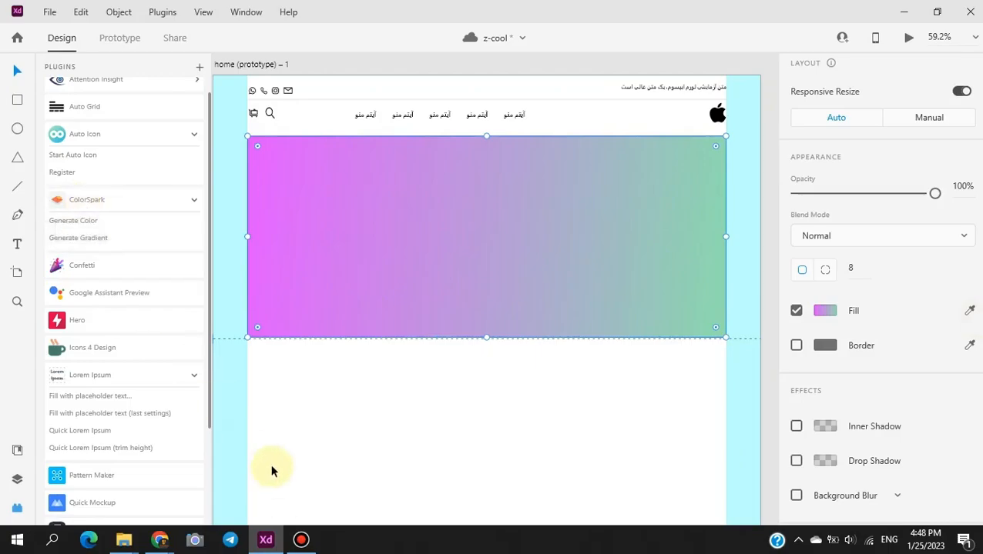
- Look at the Creative Cloud desktop shortcut and the XD plugin marketplace, and return to the design
key("super+d")
left_click(308, 458)
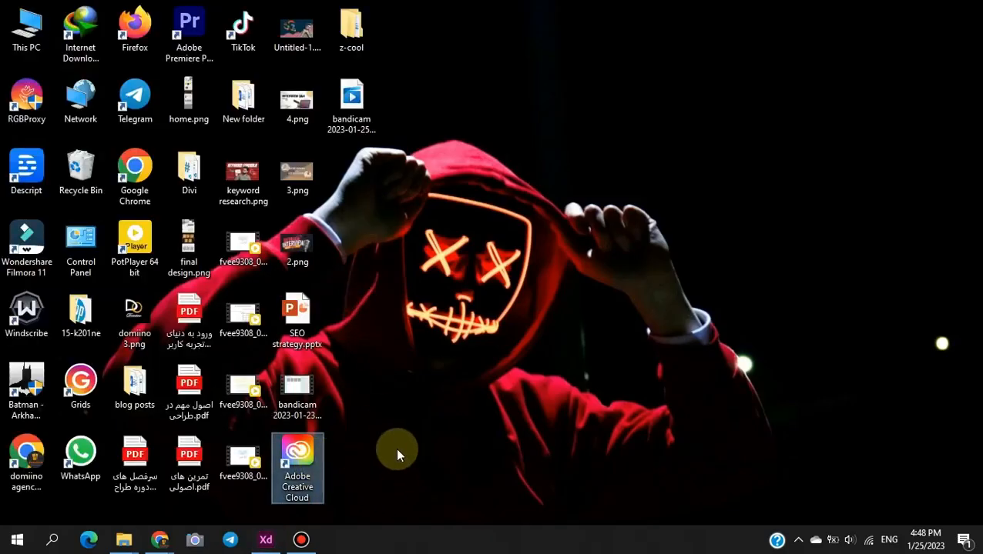
left_click(265, 539)
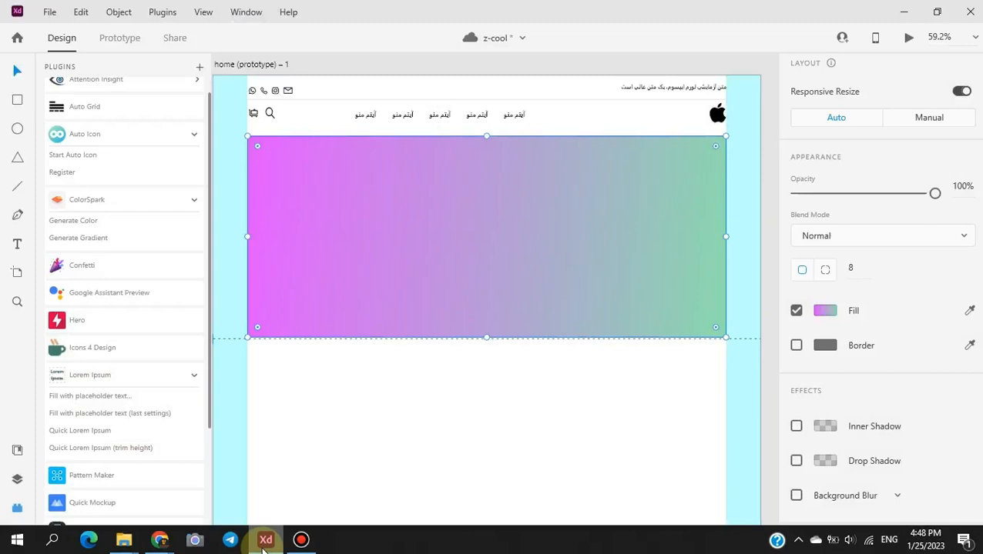
left_click(199, 69)
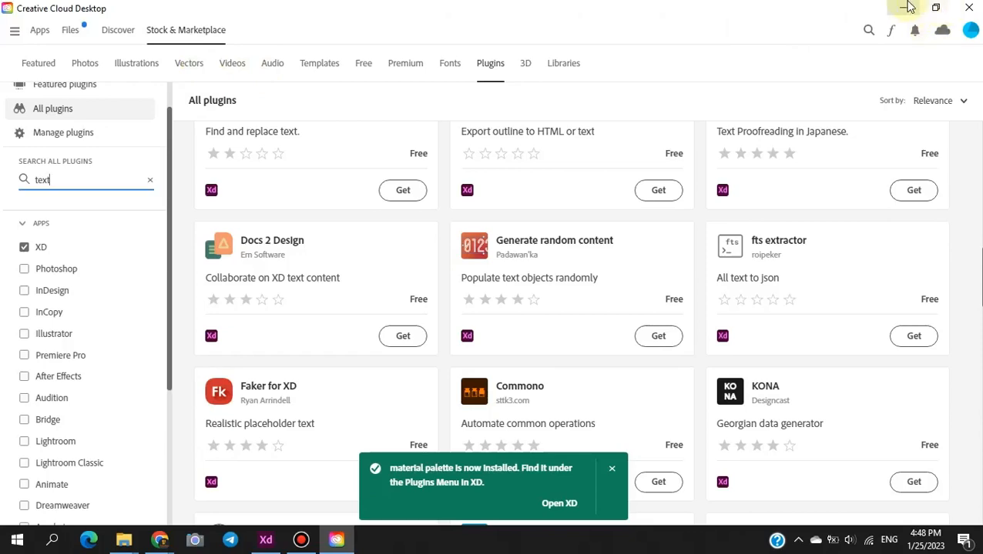
left_click(902, 8)
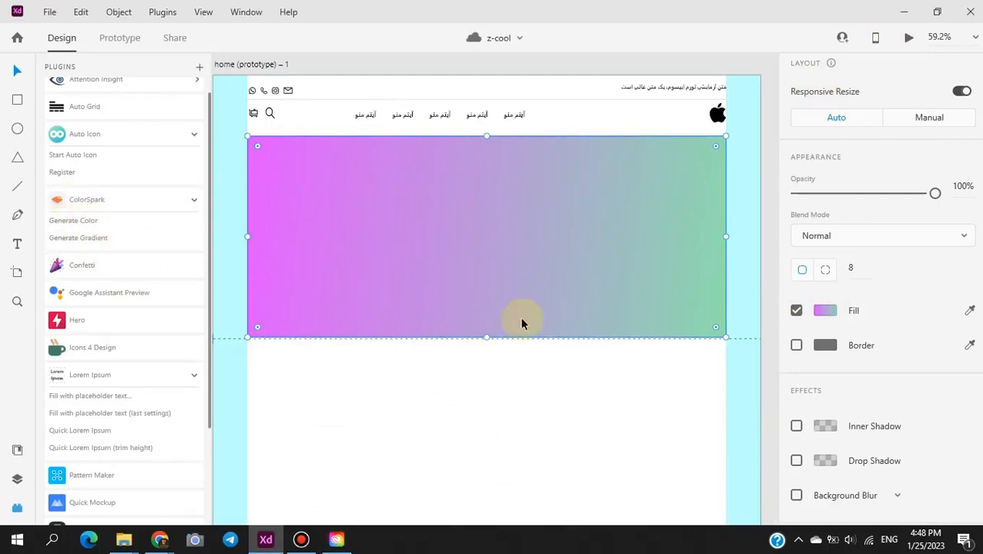
- Set the start color of the hero rectangle's linear gradient to #FF3C38
left_click(826, 313)
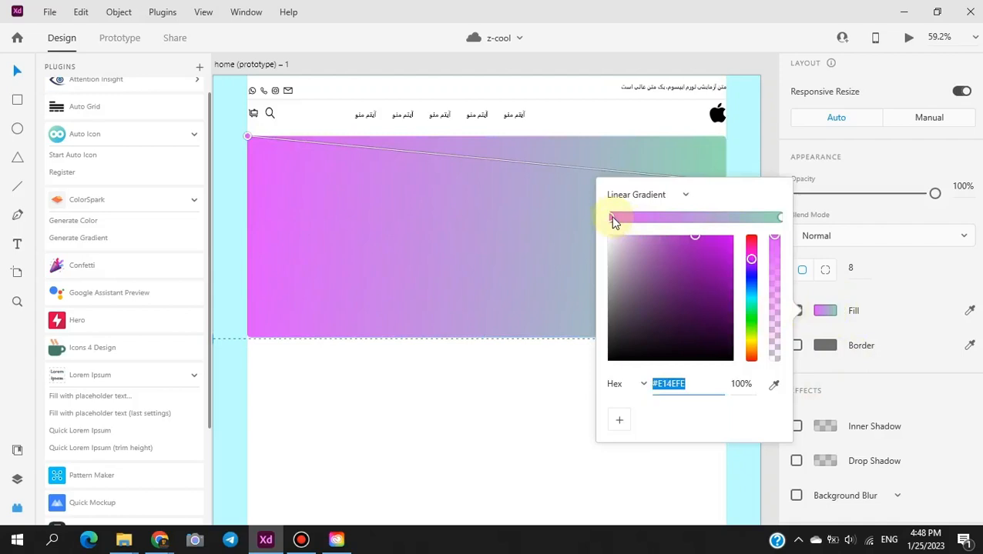
left_click(689, 386)
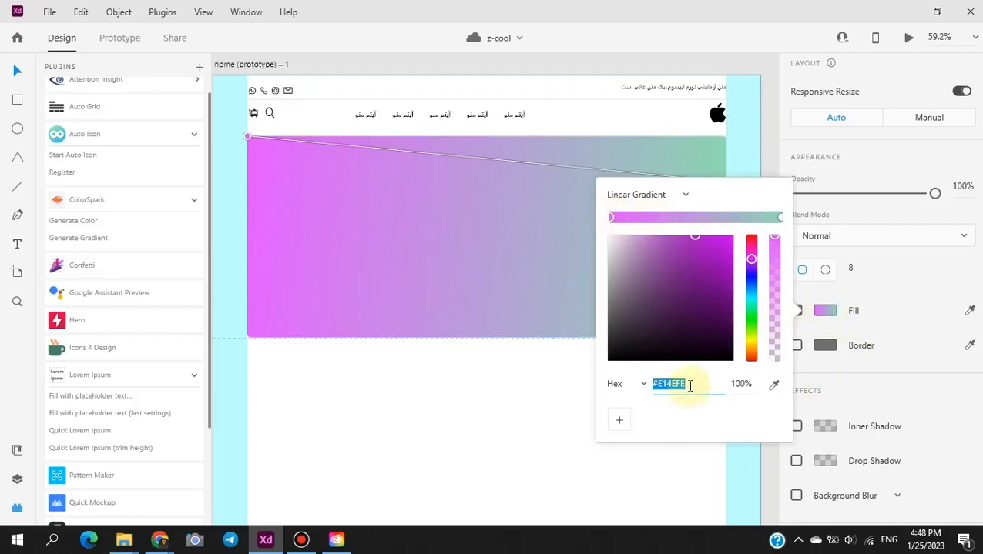
type("#FF5C38")
left_click(445, 455)
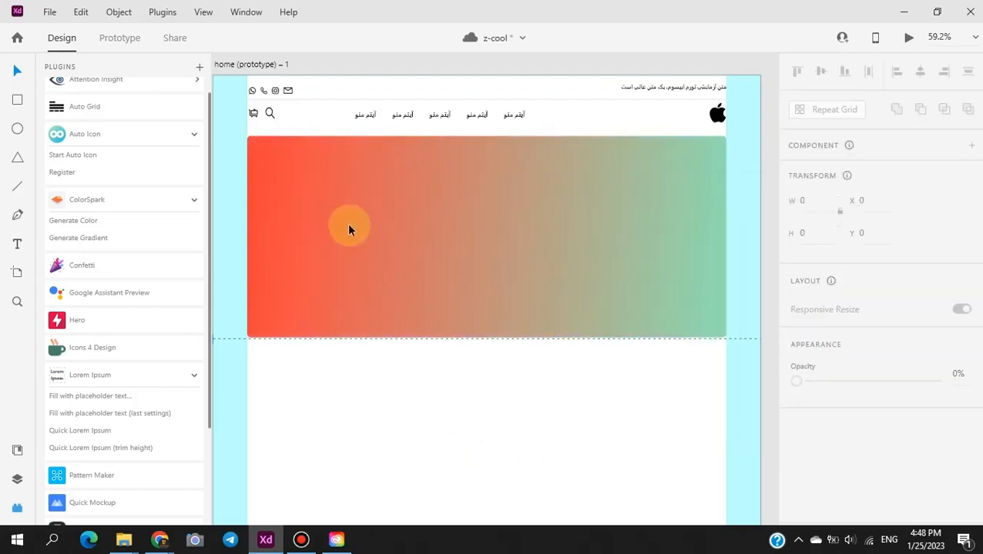
- Keep the hero rectangle selected, switch to the Coolors palette in the browser and copy the hex code #E5383B of its second color
left_click(300, 198)
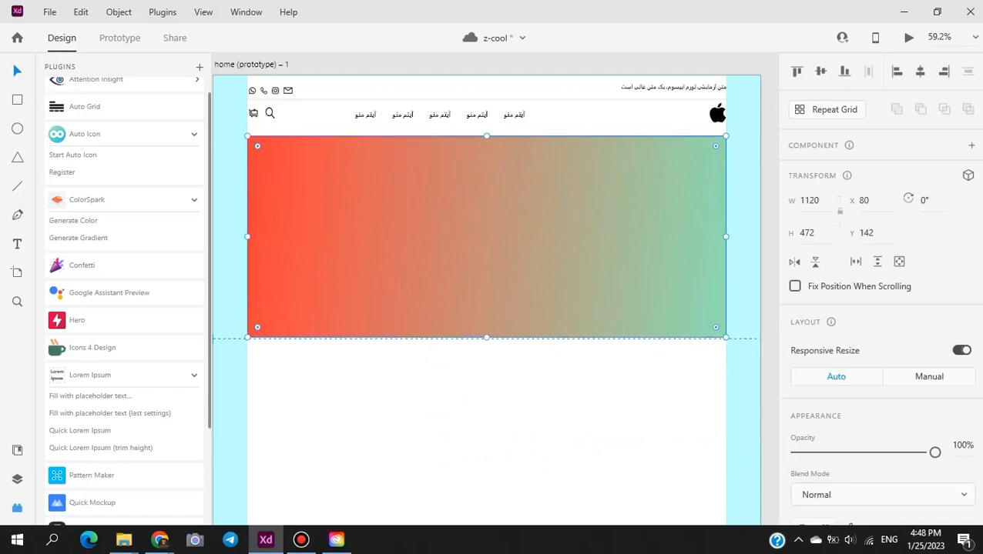
scroll(899, 450, "down", 4)
mouse_move(159, 539)
left_click(224, 492)
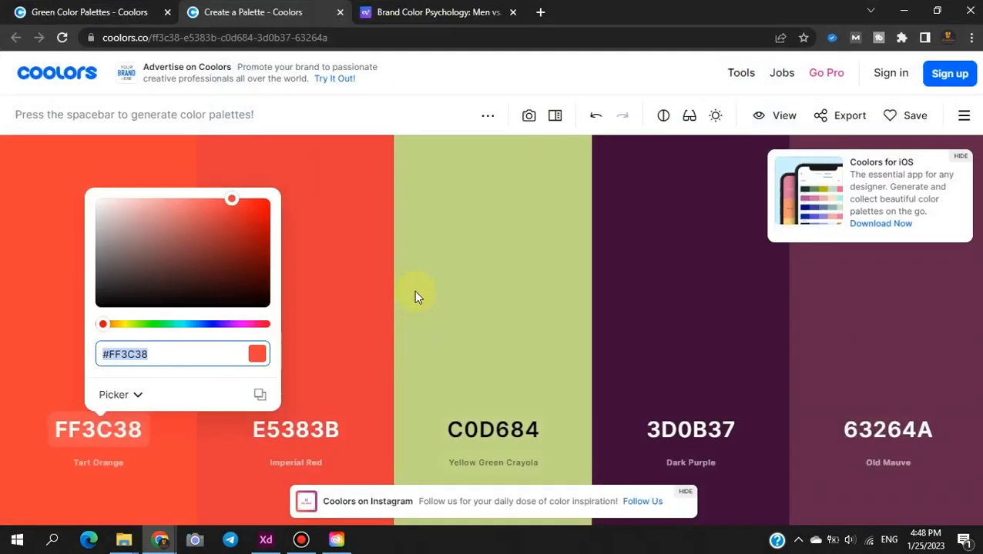
left_click(314, 292)
left_click(305, 427)
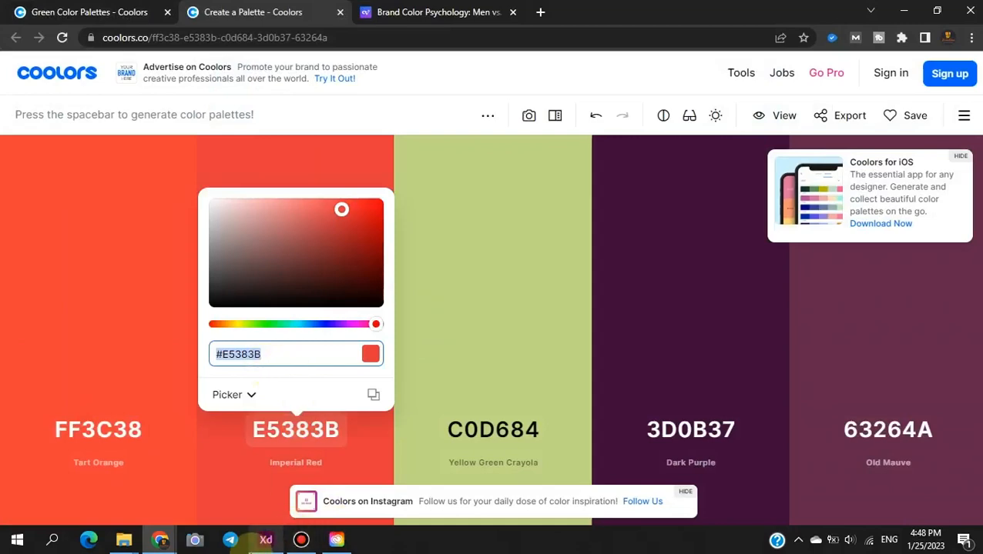
- Return to Adobe XD and set the end color of the hero rectangle's gradient to the copied #E5383B
left_click(266, 539)
left_click(827, 410)
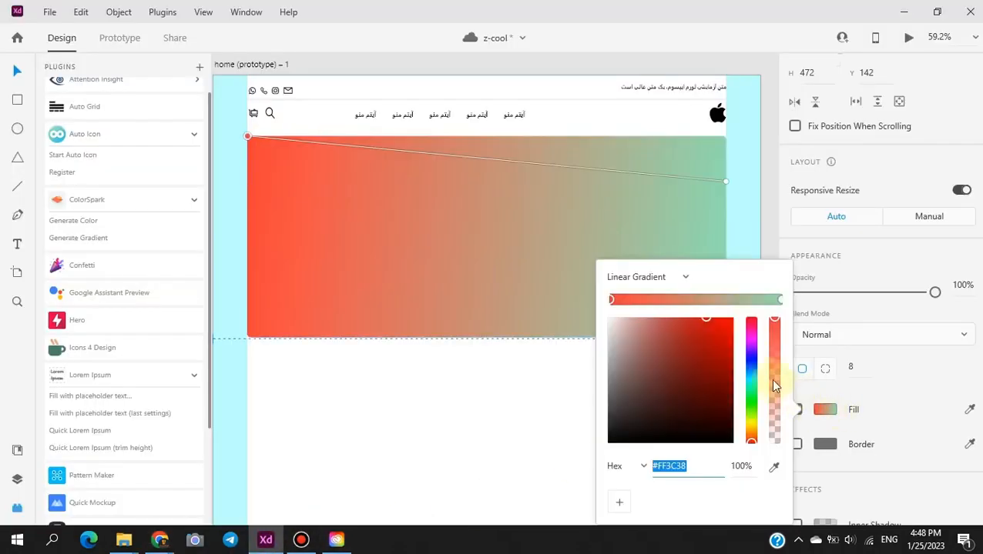
left_click(779, 300)
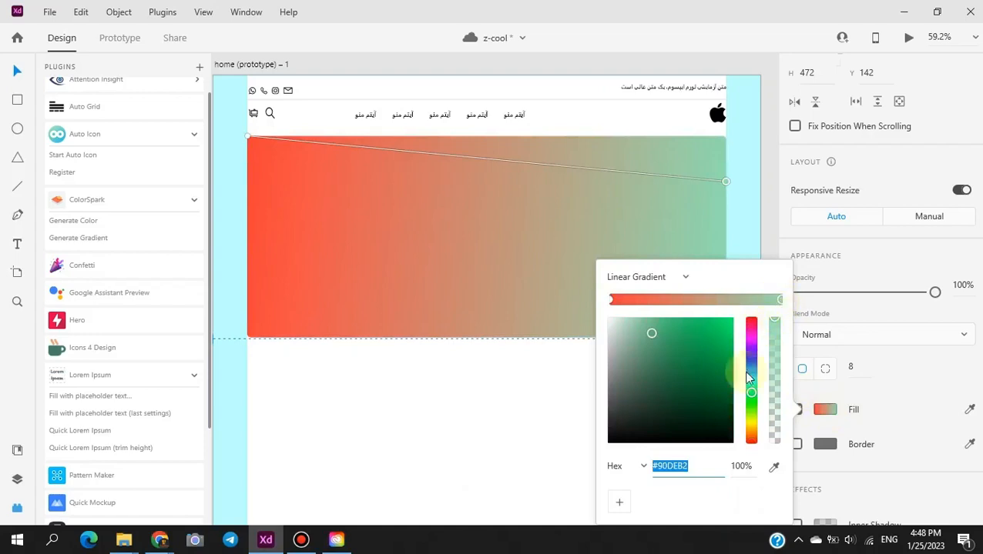
key("ctrl+v")
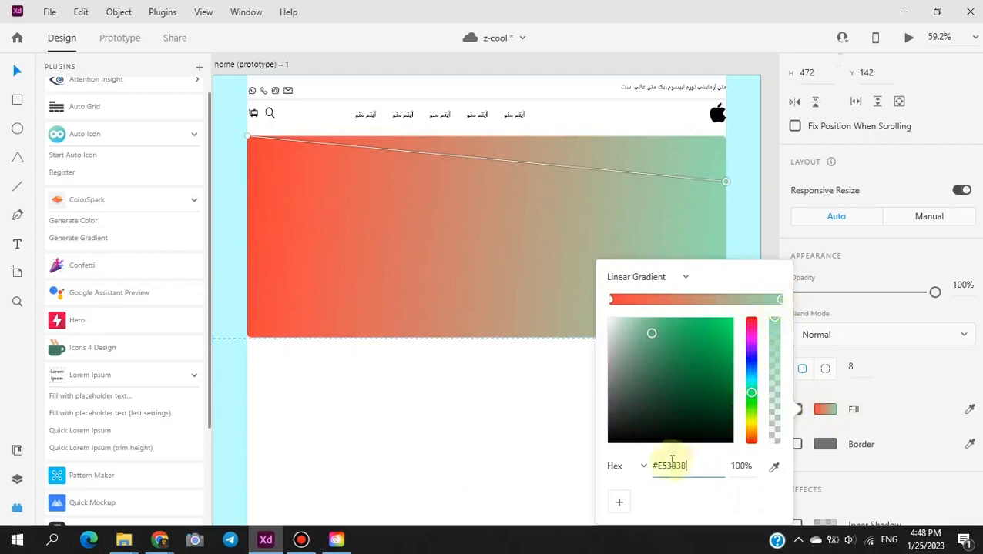
left_click(532, 451)
- Edit the hero rectangle's gradient fill again and move its end handle slightly inward and down to tilt the gradient
left_click(507, 229)
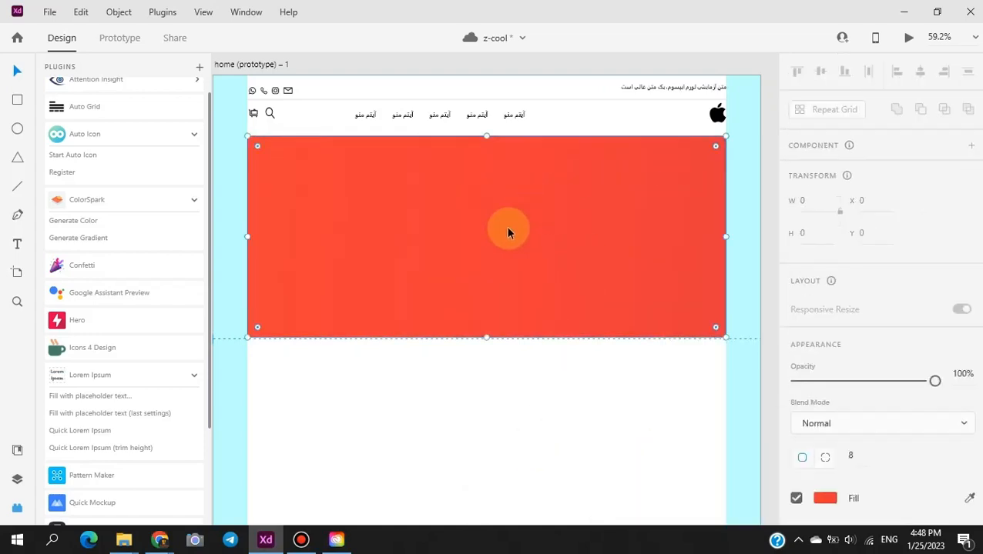
scroll(879, 290, "down", 5)
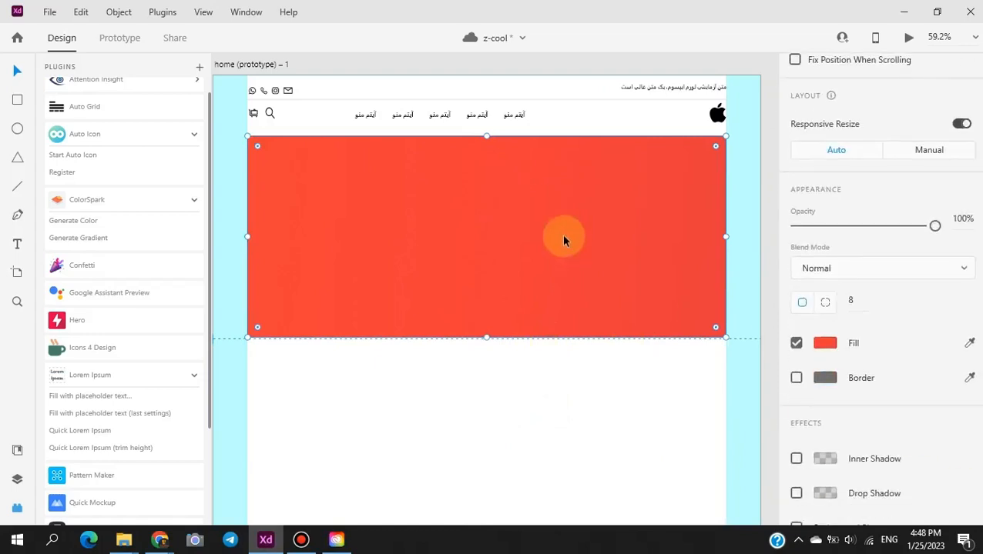
left_click(824, 343)
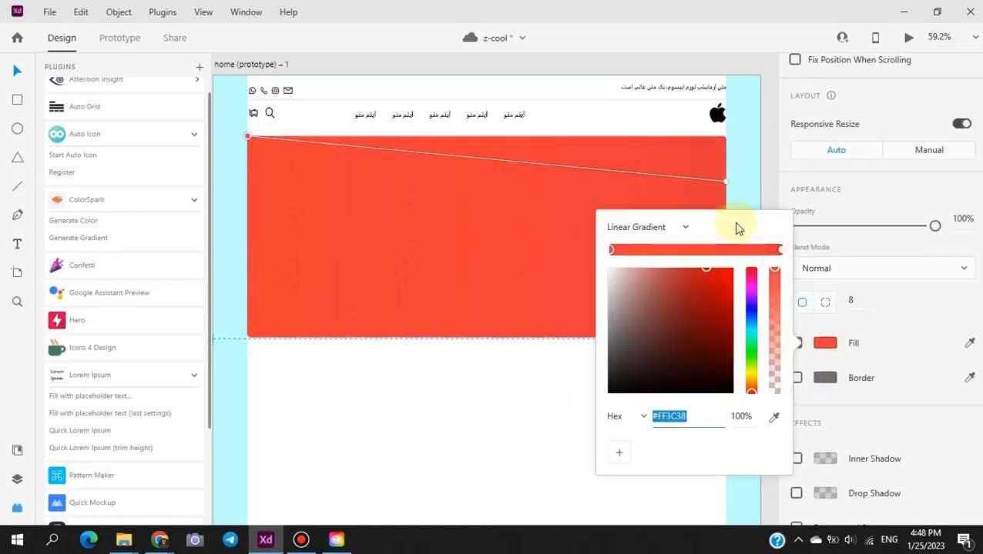
left_click(827, 342)
left_click(822, 342)
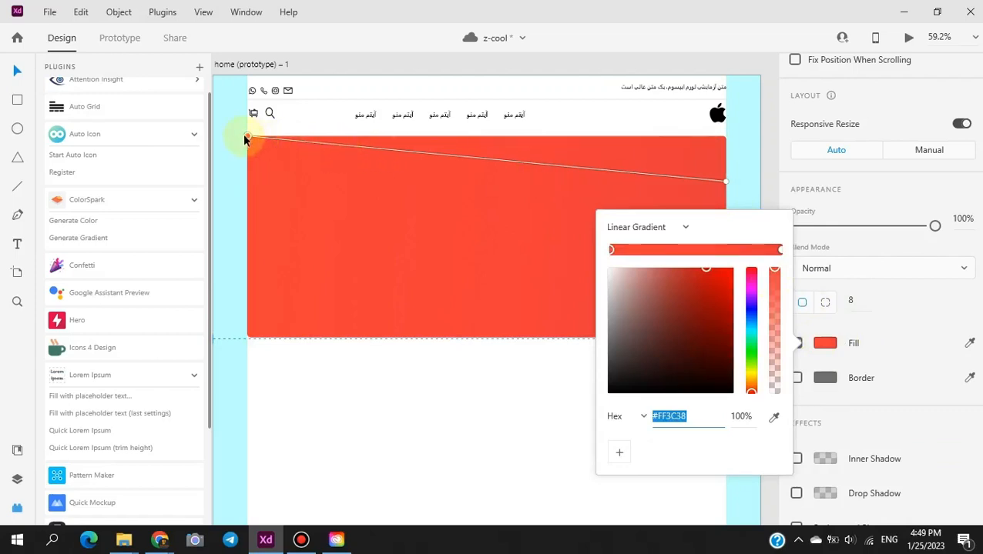
left_click_drag(723, 184, 686, 220)
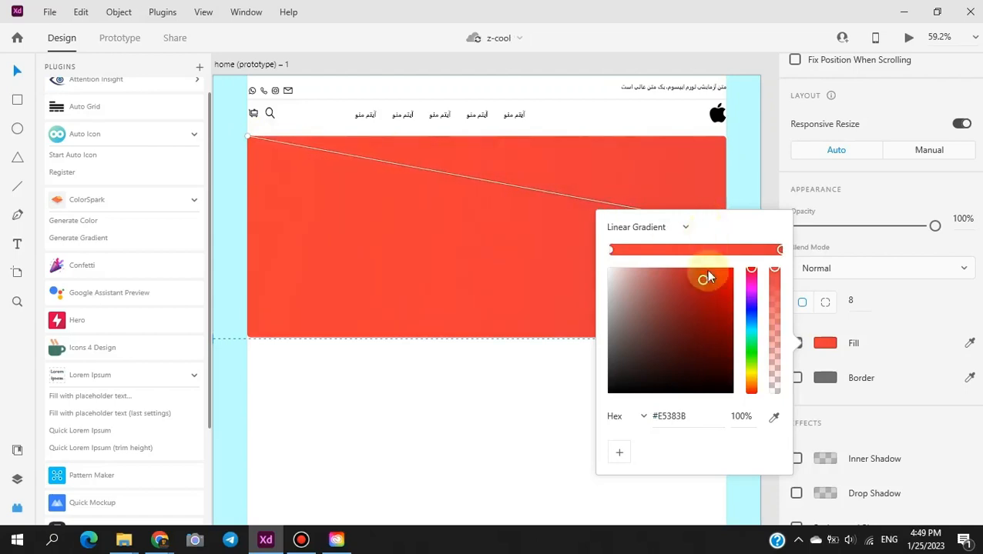
- Try a dark #2A0D0E end color and a start handle moved inward on the hero gradient, and undo both changes
left_click_drag(708, 342, 694, 372)
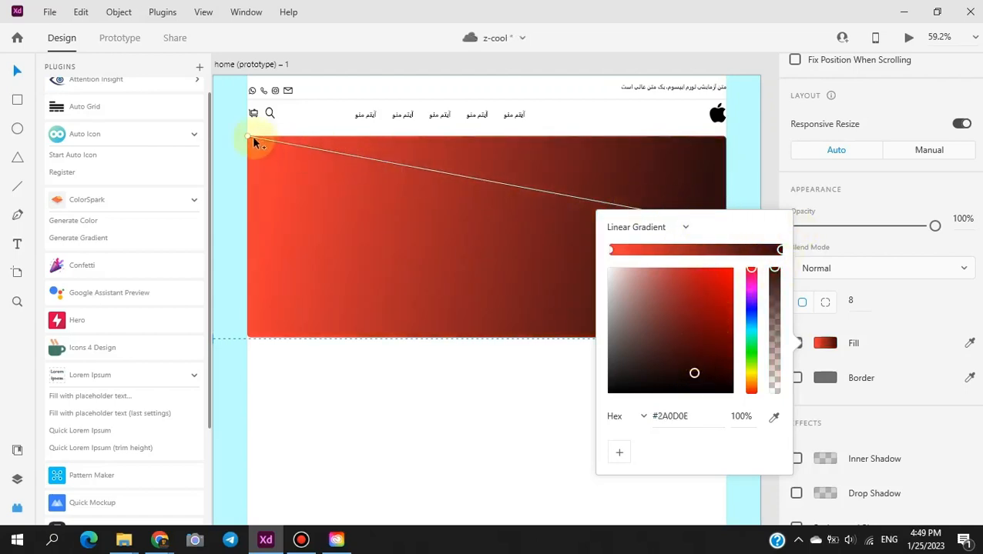
left_click_drag(251, 140, 287, 168)
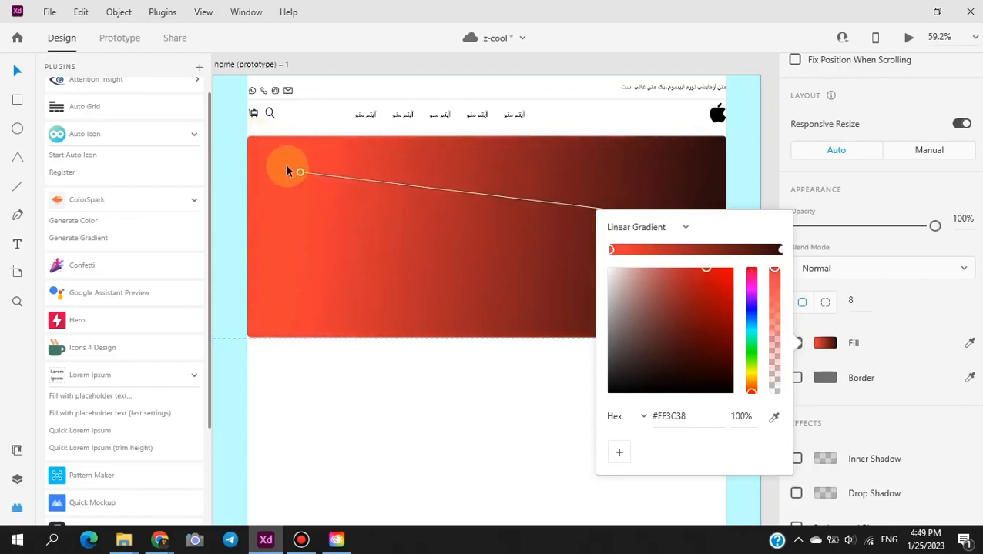
key("ctrl+z")
key("ctrl+z")
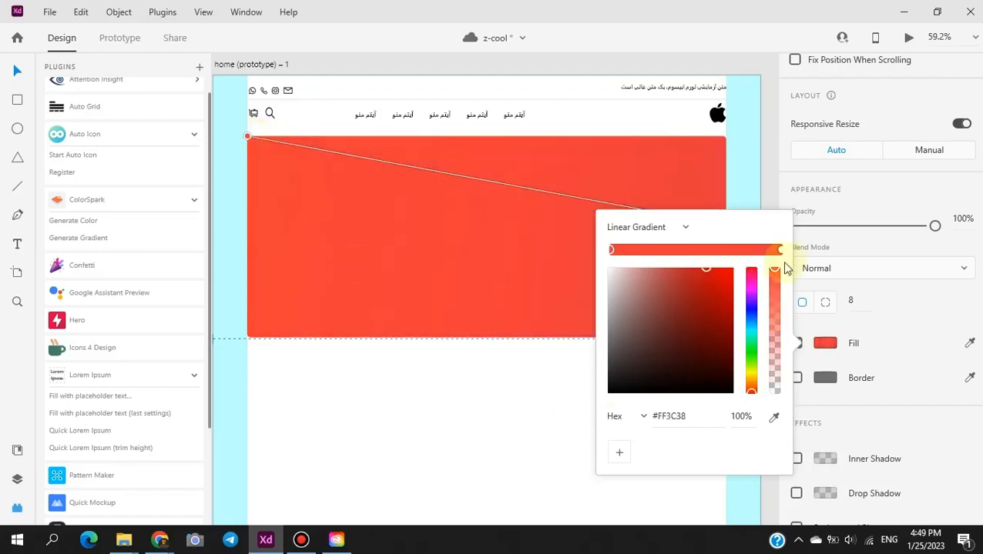
- Close the fill settings and restore the hero rectangle to its place directly below the header
left_click(770, 192)
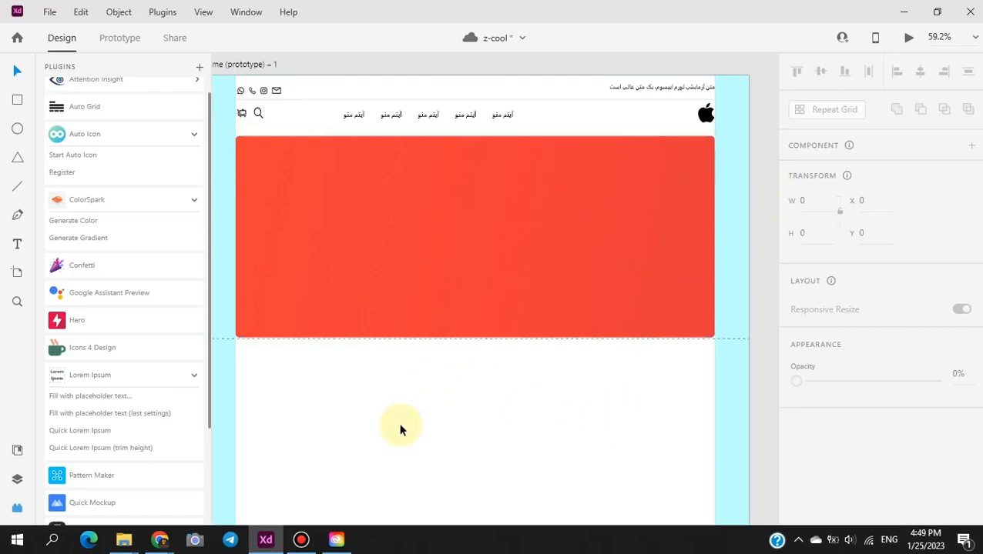
key("ctrl+z")
key("ctrl+z")
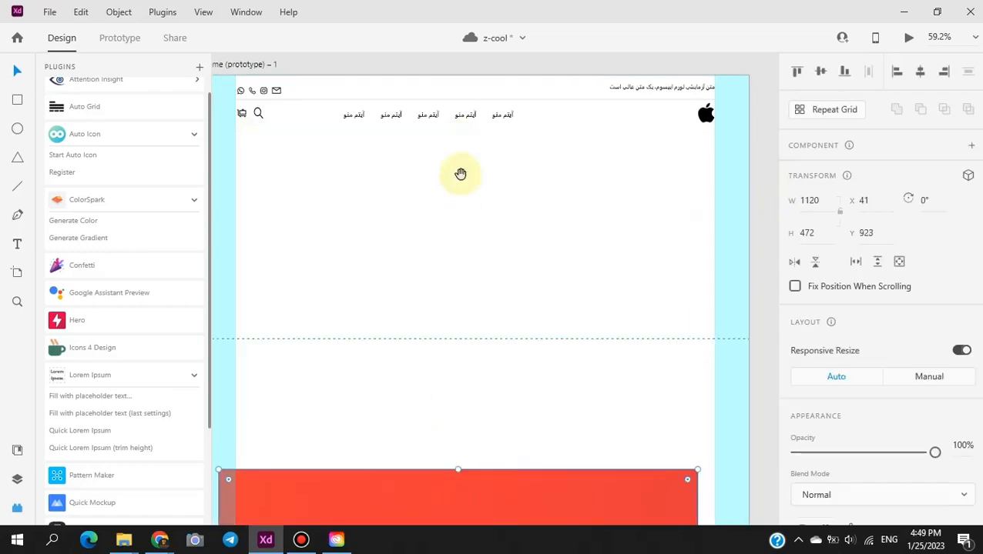
key("ctrl+shift+z")
- Go to the original home artboard and examine its hero banner with the product image, title and button
left_click_drag(462, 330, 477, 549)
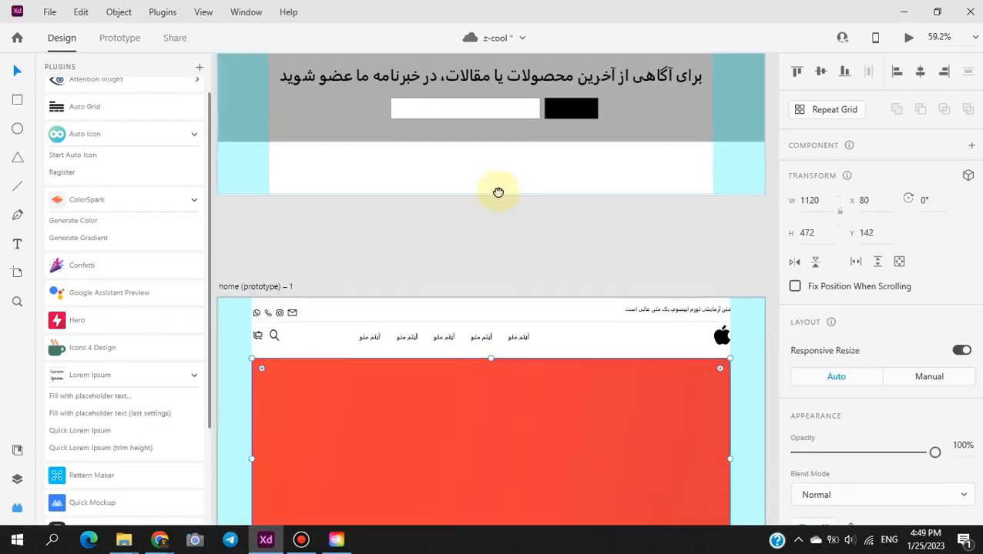
left_click_drag(497, 92, 498, 539)
left_click_drag(485, 138, 479, 445)
left_click_drag(478, 223, 504, 483)
left_click_drag(539, 65, 553, 548)
left_click(377, 363)
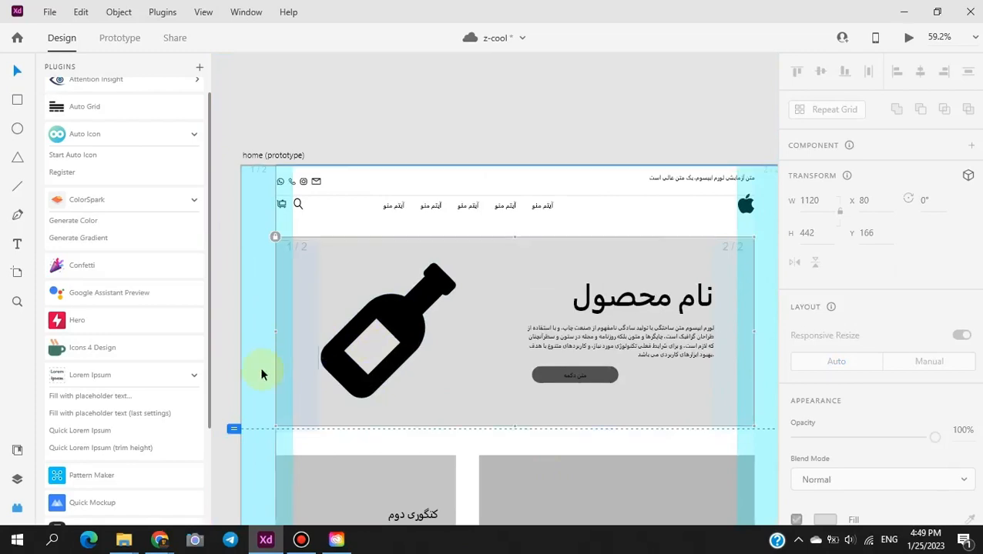
- Search the Icons 4 Design plugin for "arrow" icons and close the plugin list
left_click(173, 350)
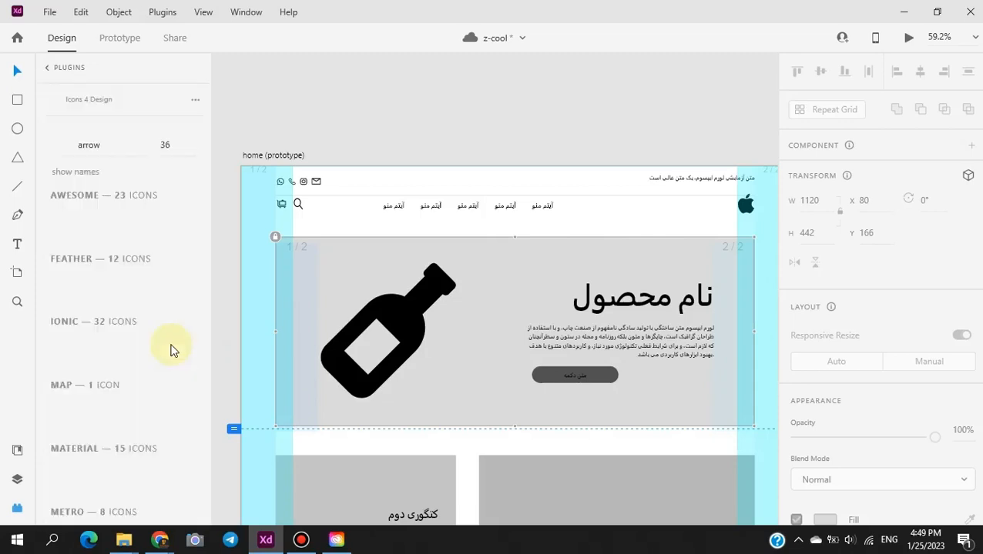
double_click(101, 153)
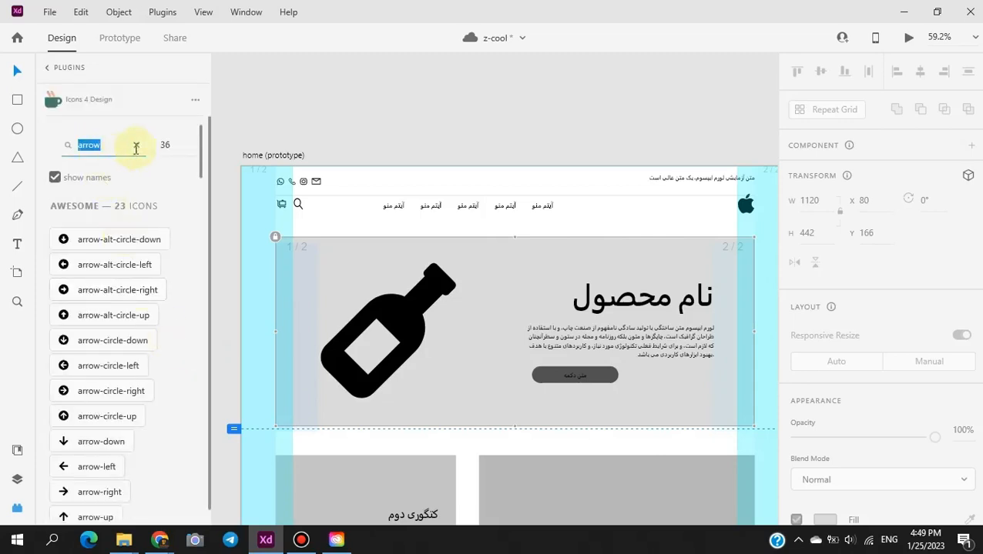
left_click(137, 146)
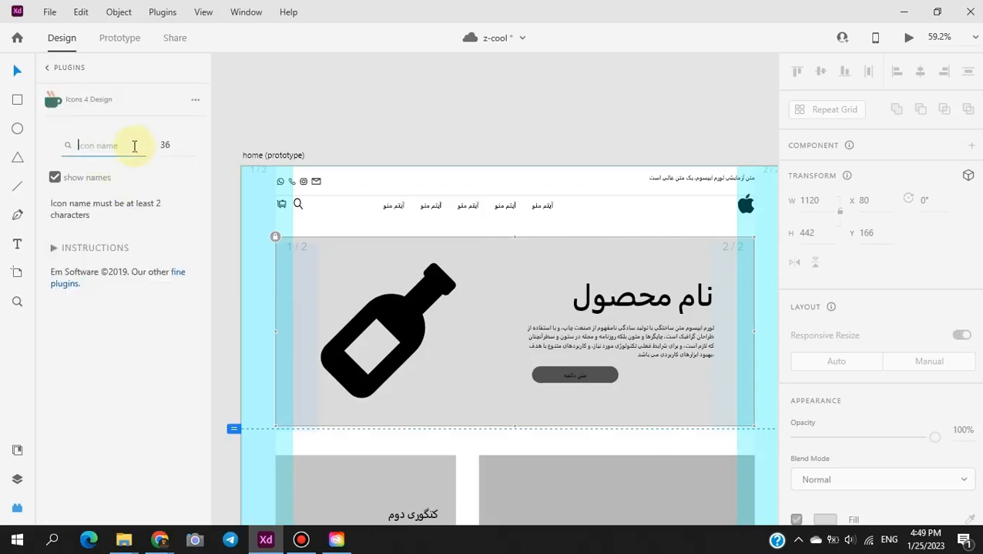
type("arrow")
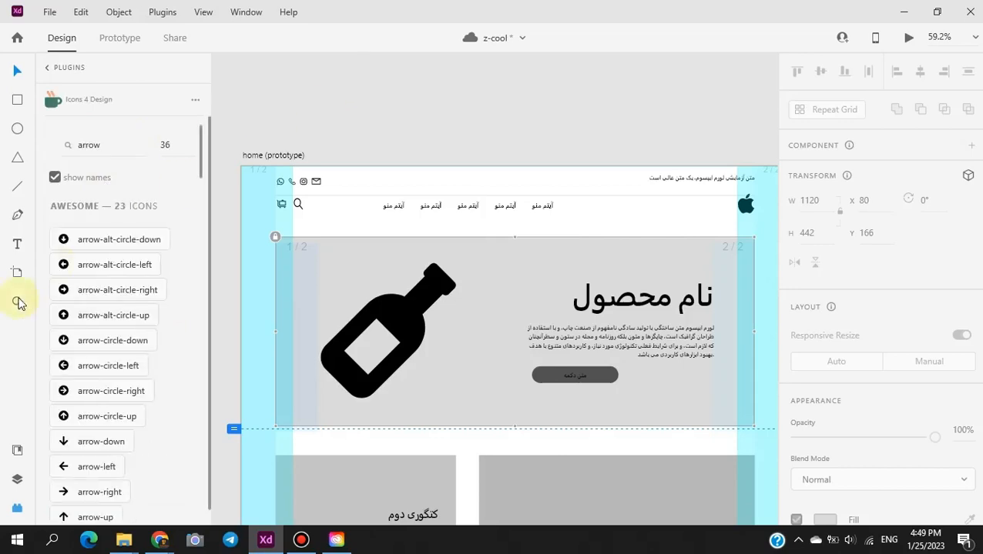
left_click(16, 508)
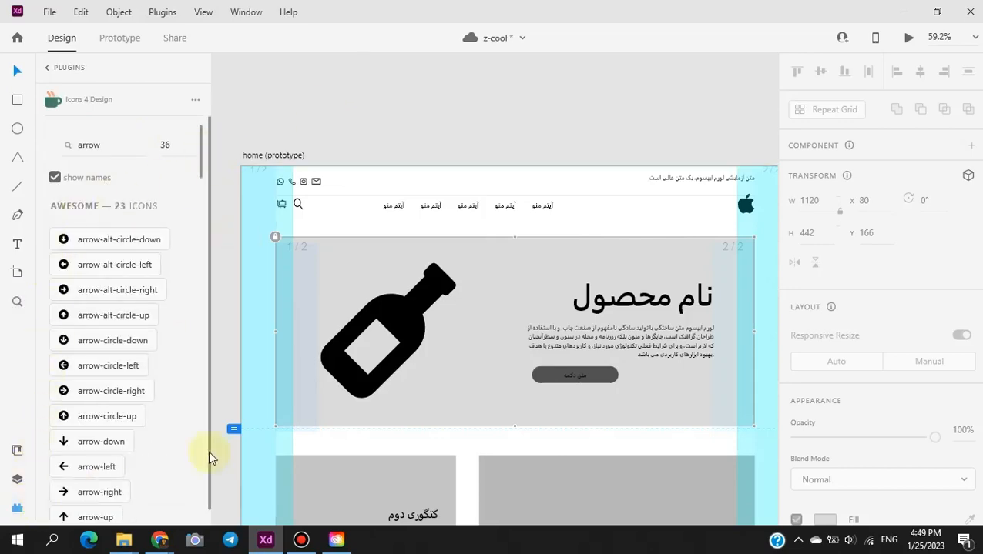
- Review the original home artboard from its hero banner down to the product grid, undoing the accidental move of the grid
left_click(331, 311)
left_click_drag(328, 291, 385, 331)
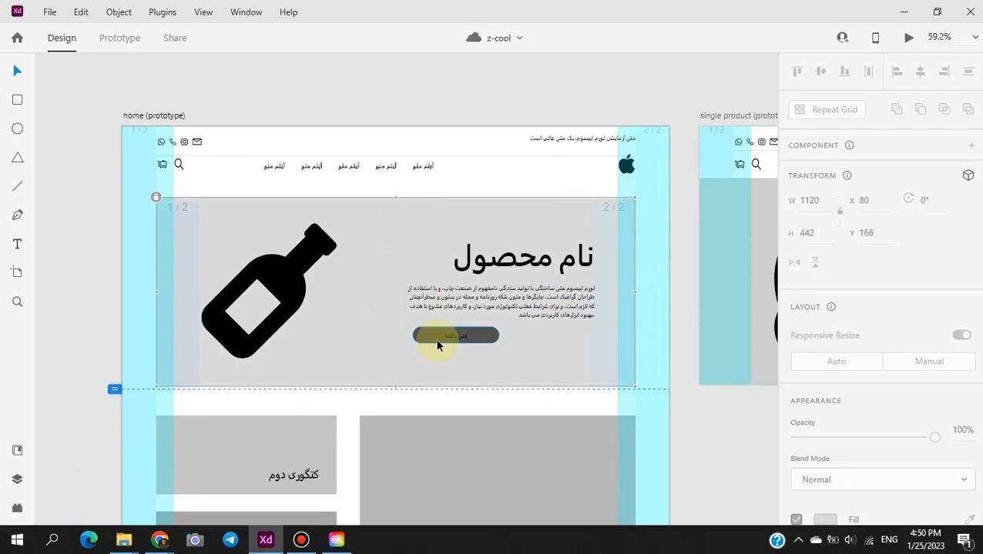
scroll(440, 340, "down", 1)
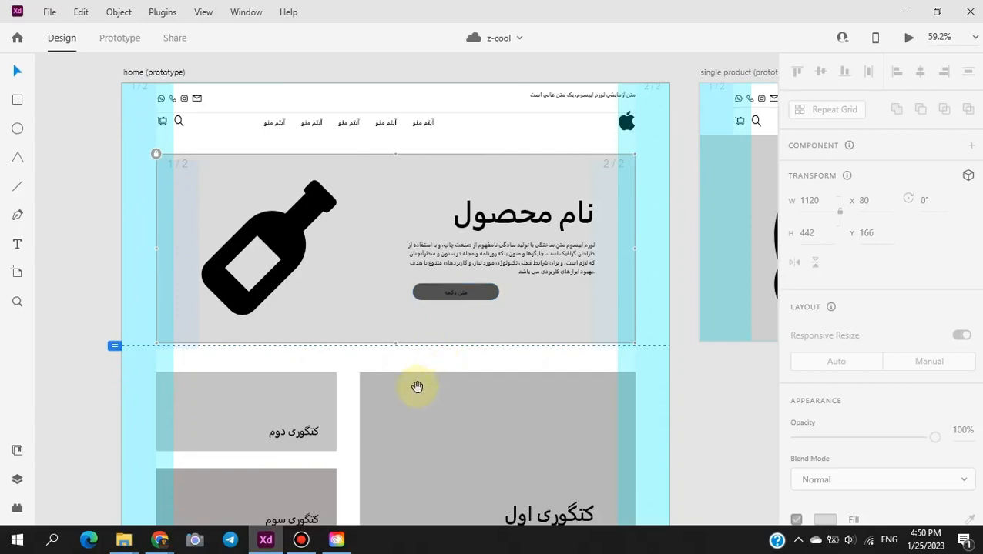
scroll(417, 388, "down", 12)
left_click_drag(383, 426, 358, 99)
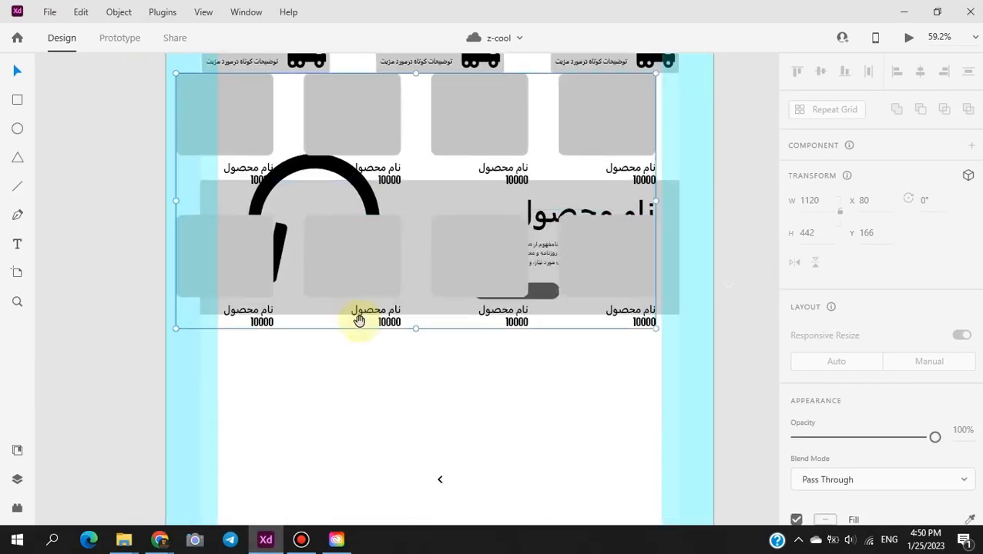
key("ctrl+z")
- On the duplicated home artboard, place the hero rectangle slightly lower below the header and move the horizontal scroll line just beneath it
left_click_drag(409, 413, 390, 169)
left_click_drag(387, 494, 400, 81)
left_click_drag(419, 362, 439, 62)
left_click_drag(439, 421, 442, 247)
left_click(442, 412)
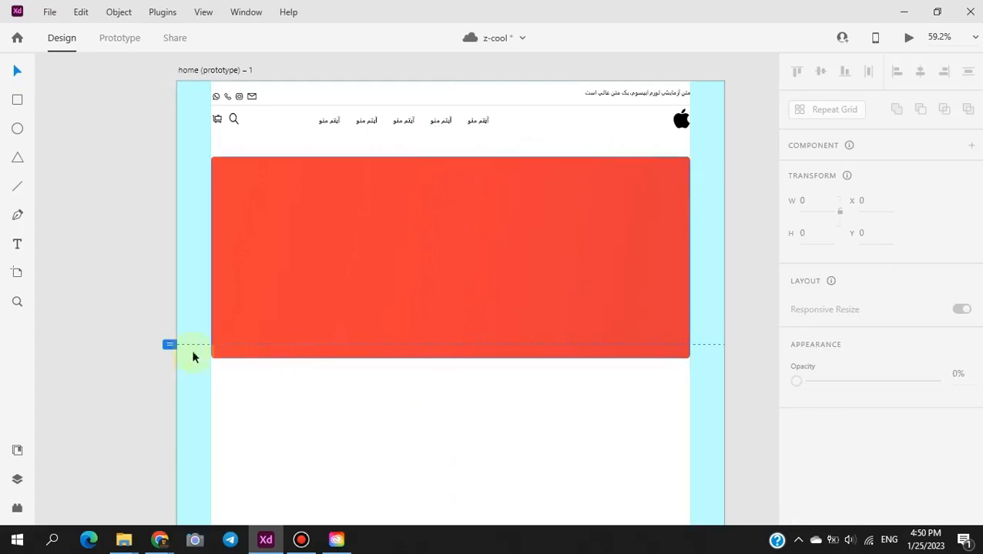
left_click_drag(169, 344, 170, 363)
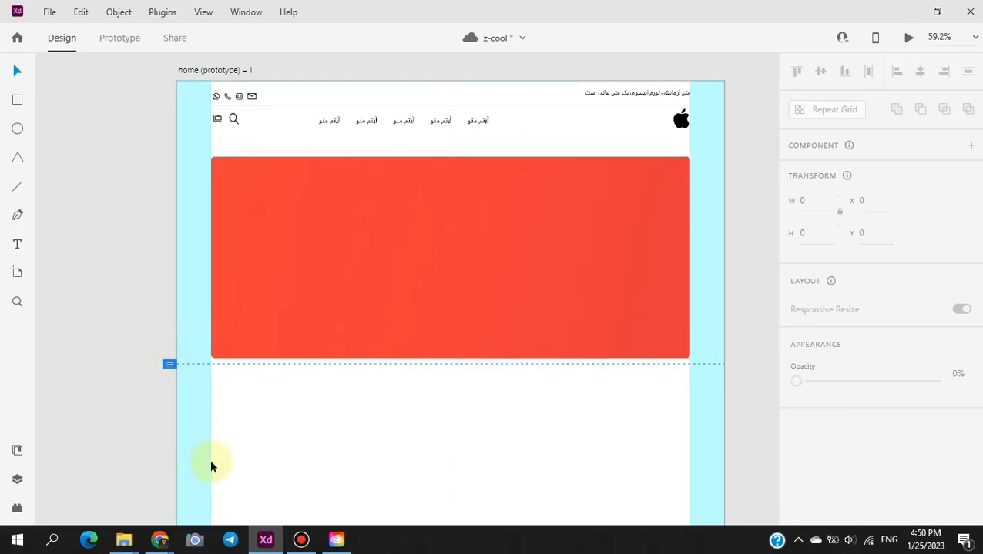
- Look through the product photos in the "10 in 1" and "butax" folders of z-cool and return to the design
mouse_move(122, 543)
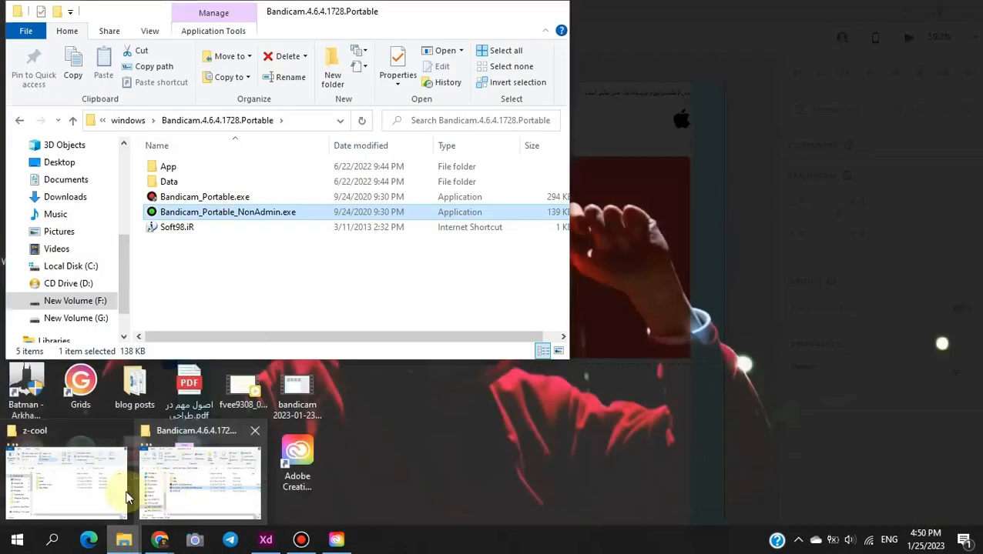
left_click(68, 471)
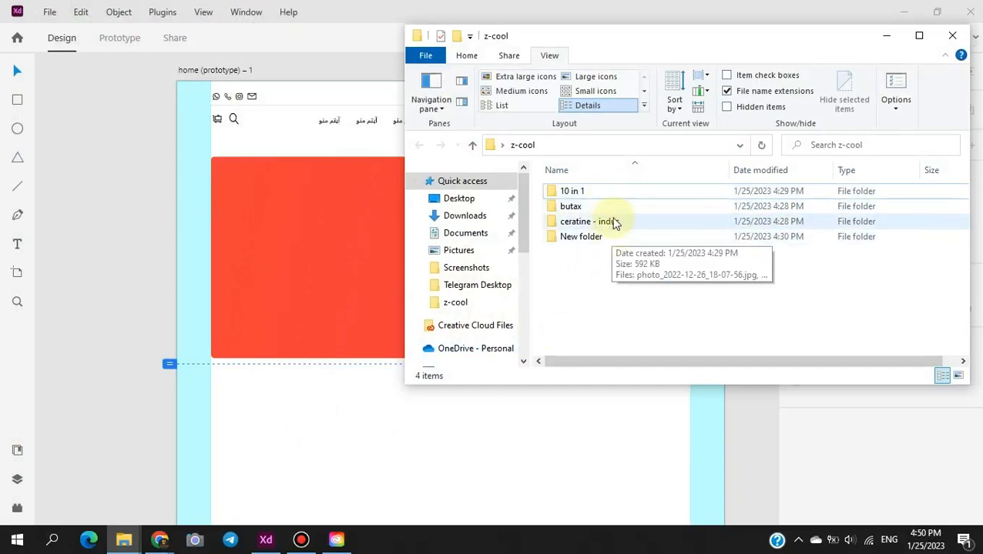
double_click(601, 194)
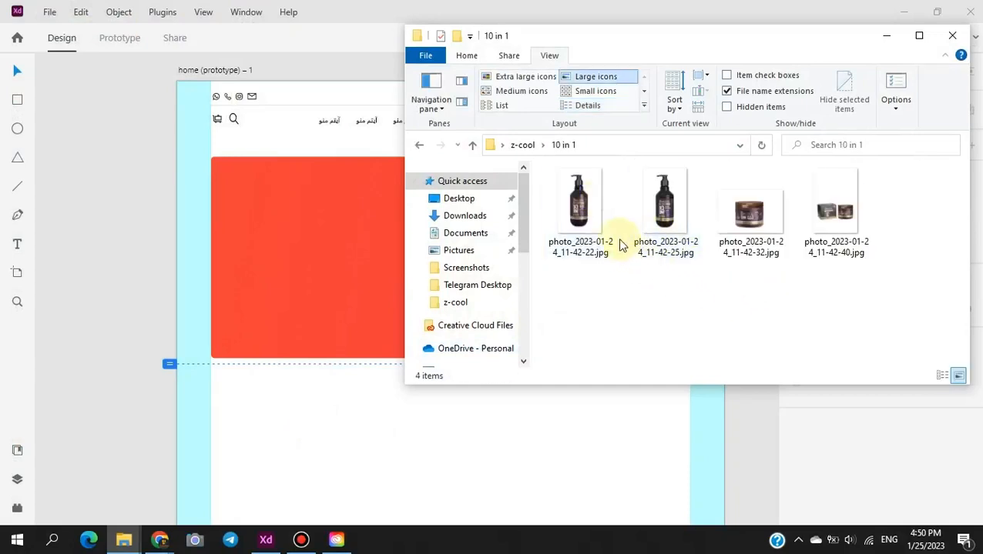
key("alt+Left")
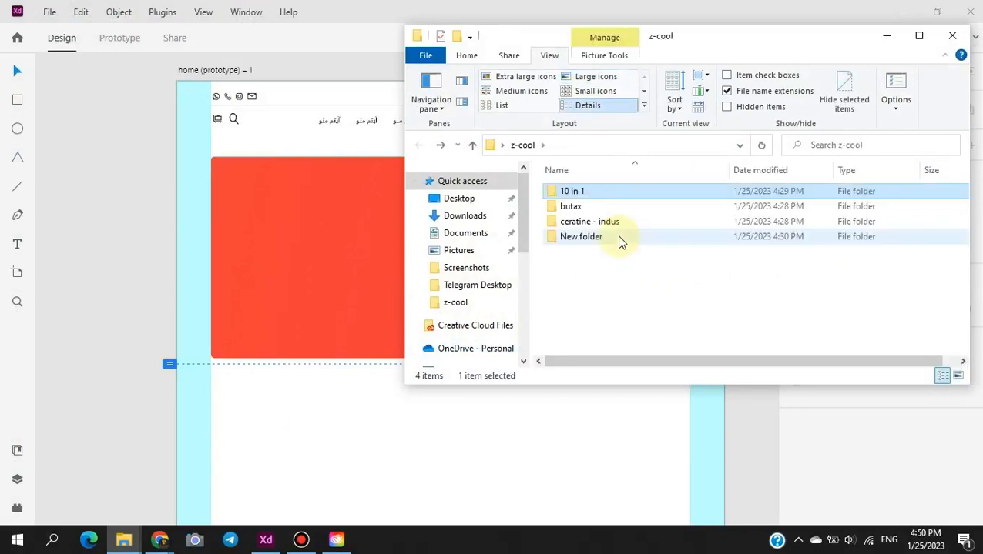
key("Down")
key("Return")
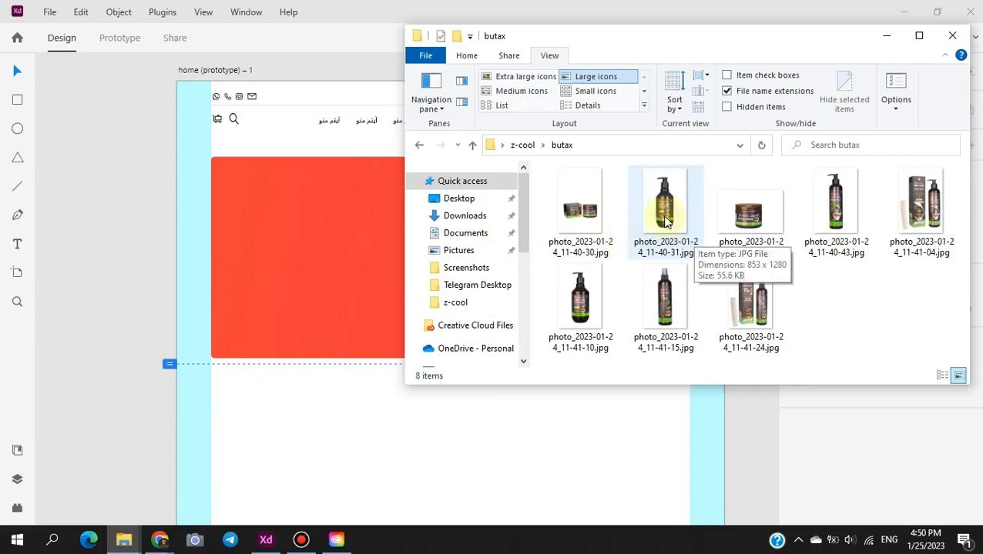
key("alt+Left")
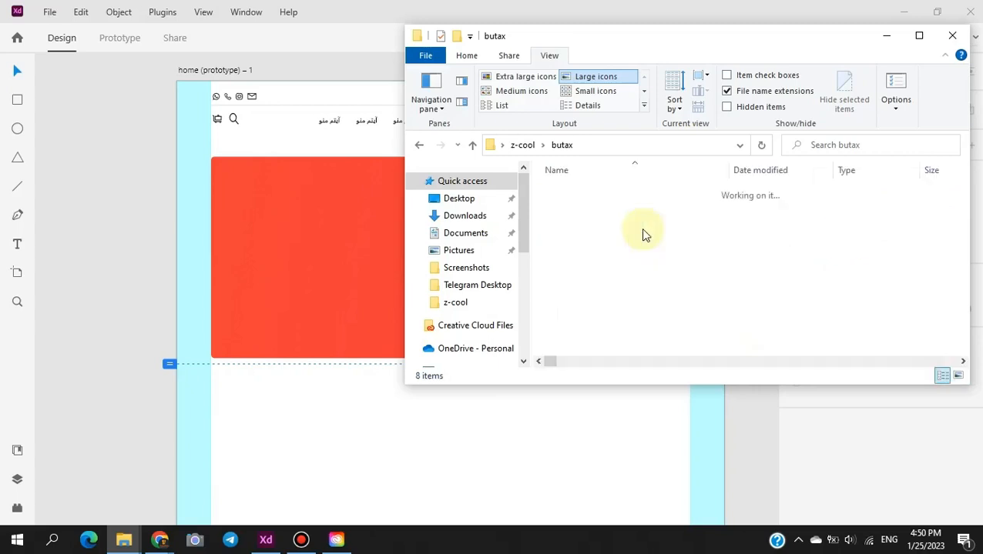
key("Down")
left_click(362, 379)
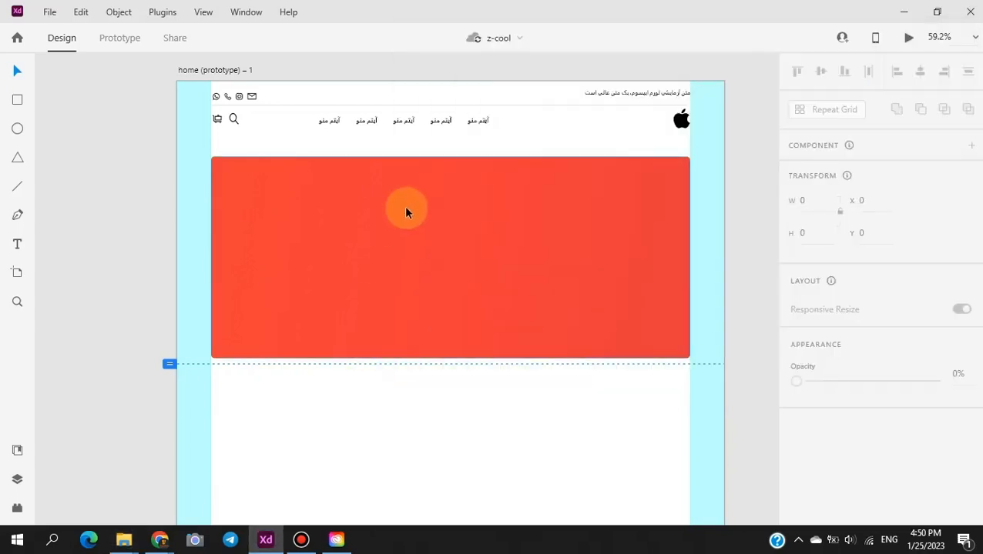
- Review the original home artboard from its hero banner down to the newsletter section, returning to the duplicated artboard
left_click_drag(406, 213, 398, 399)
scroll(398, 399, "up", 20)
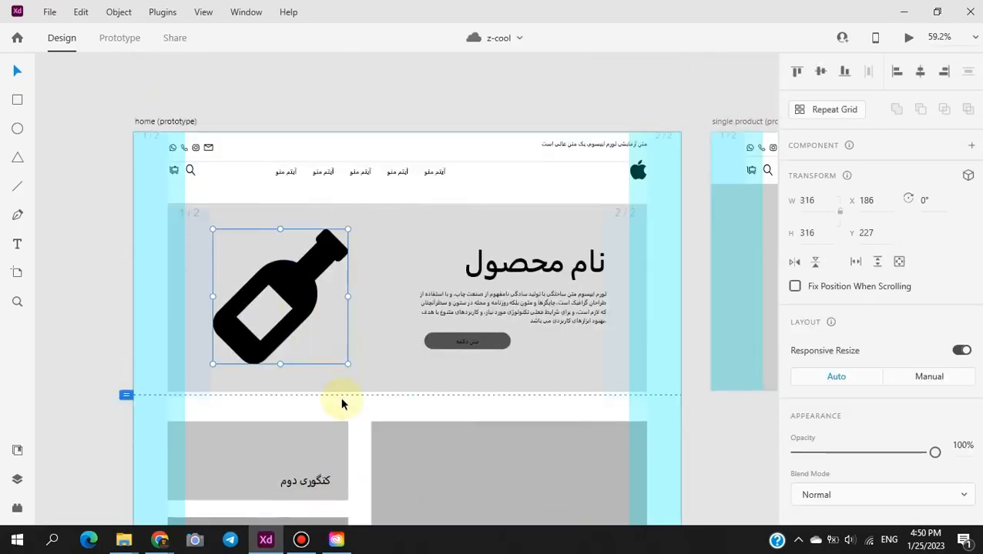
scroll(342, 397, "down", 3)
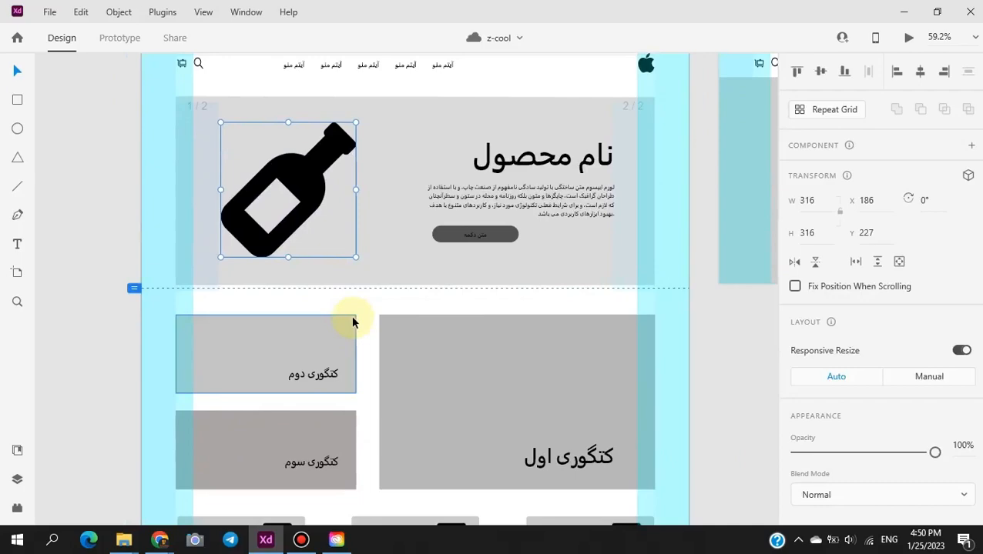
scroll(344, 356, "down", 10)
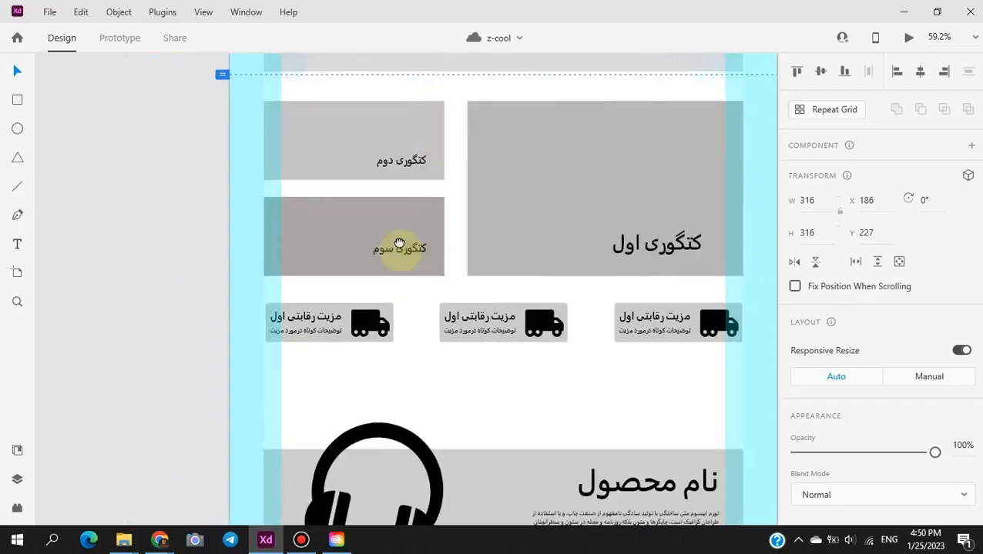
scroll(353, 160, "down", 6)
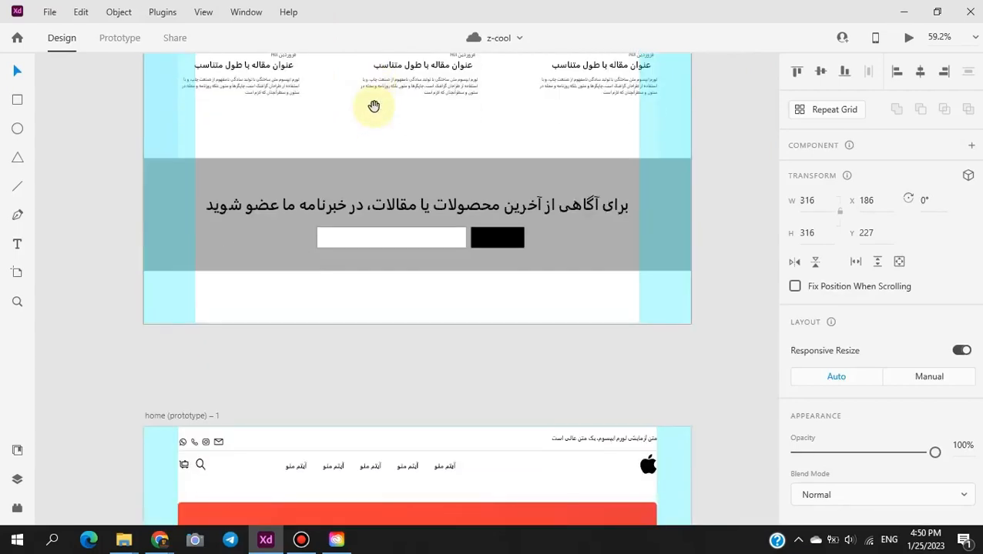
scroll(493, 267, "down", 5)
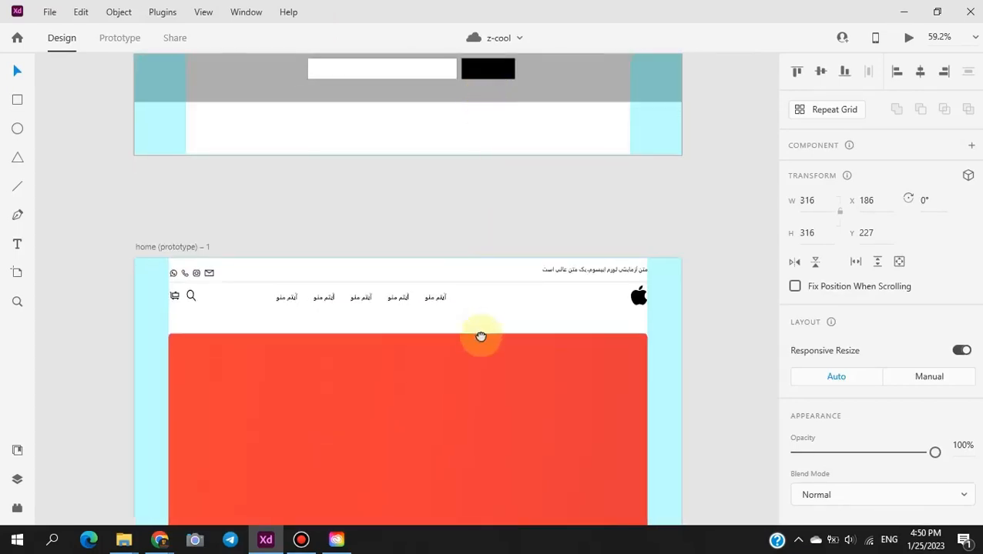
- Copy the shampoo photo photo_2023-01-24_11-39-24.jpg from the "ceratine - indus" folder and paste it onto the duplicated home artboard
mouse_move(124, 541)
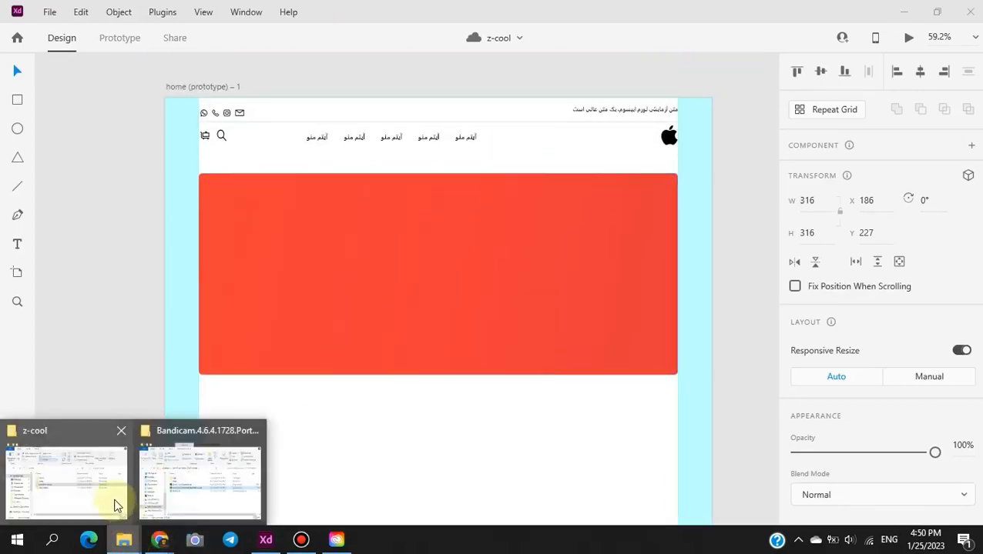
left_click(116, 506)
double_click(607, 235)
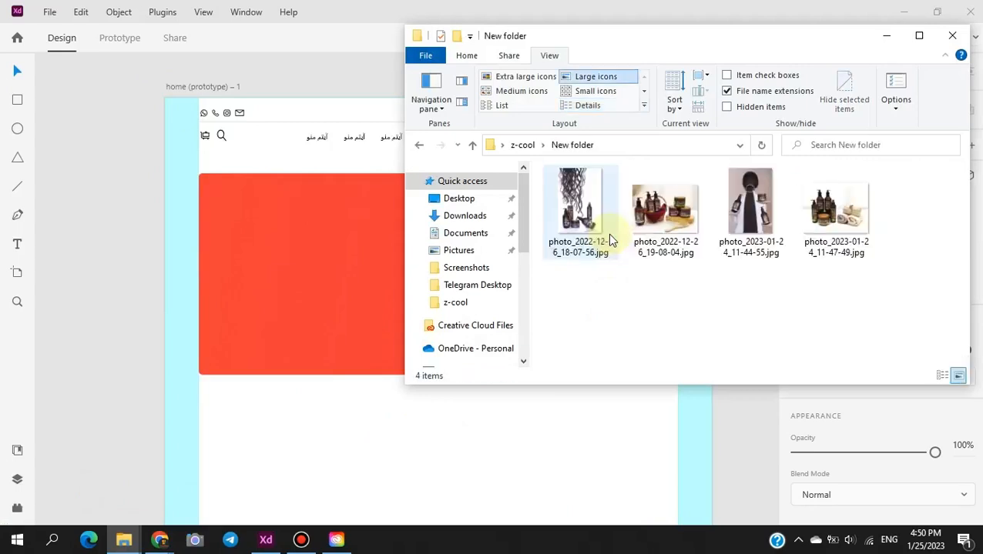
key("BackSpace")
key("Up")
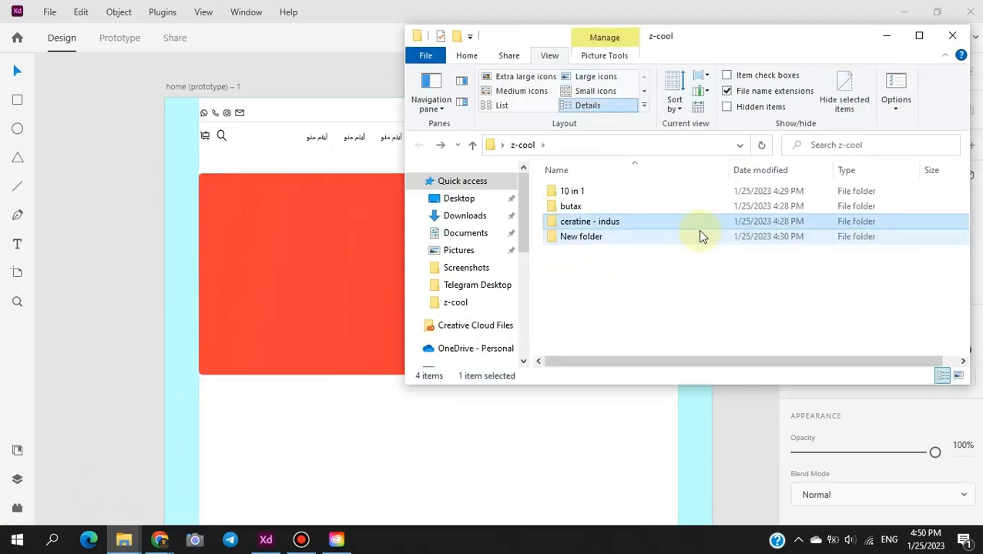
key("Return")
left_click(700, 237)
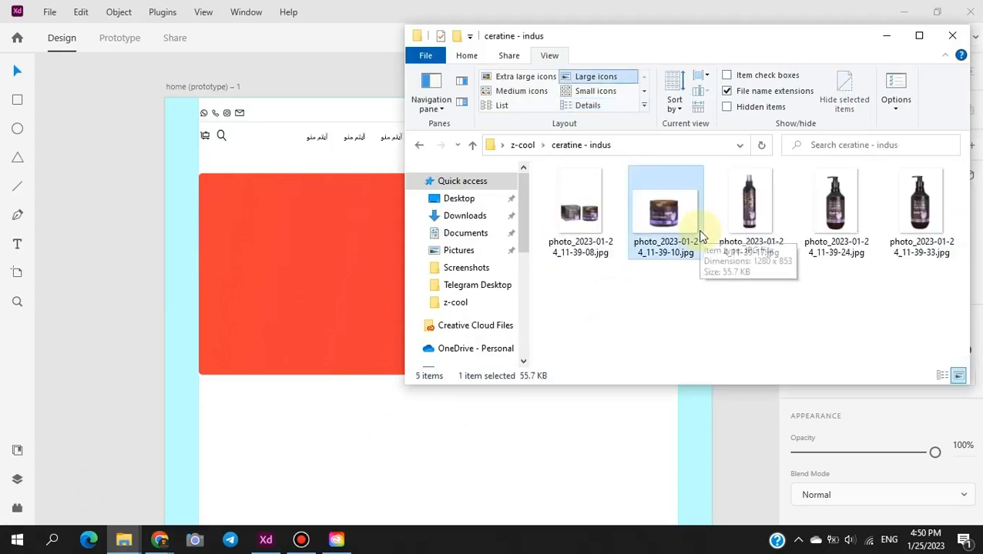
left_click(851, 206)
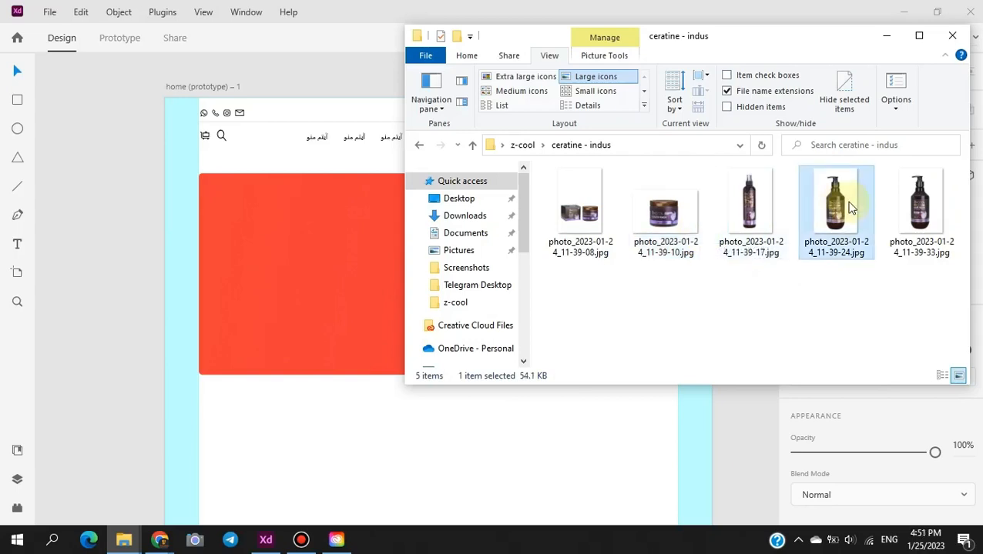
left_click(675, 6)
key("ctrl+v")
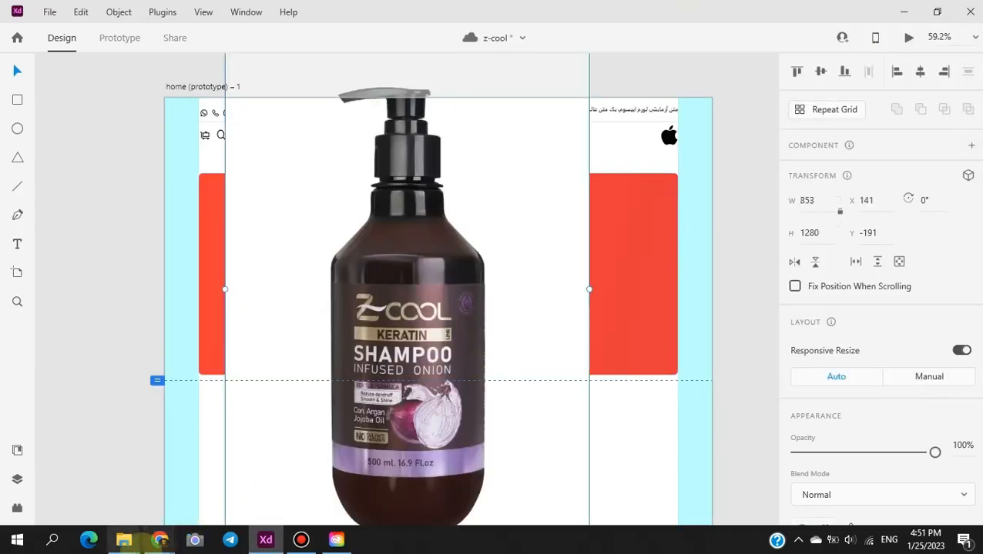
- Scale the pasted shampoo photo down to about 291 × 437 and place it inside the hero rectangle at about X 640, Y 195
scroll(336, 202, "down", 4)
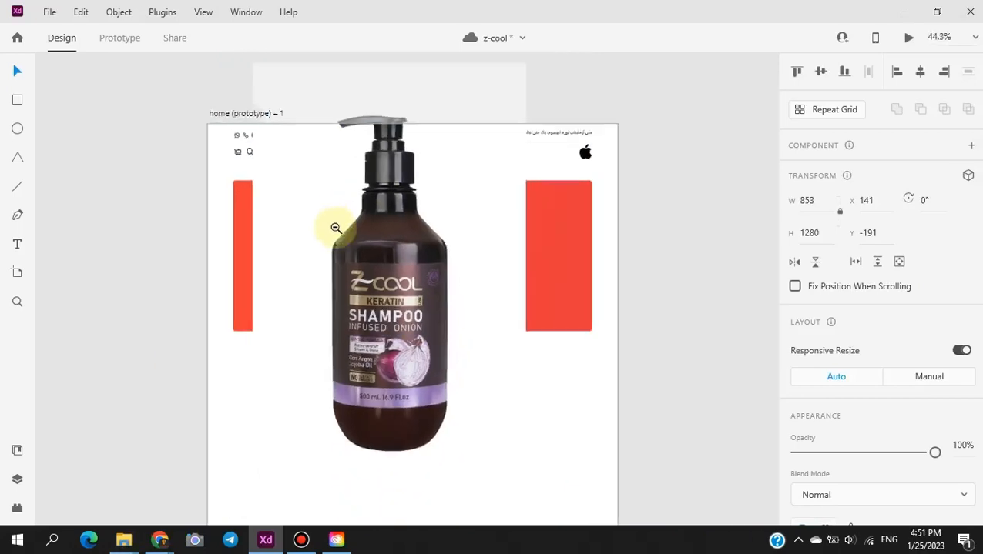
left_click_drag(284, 124, 399, 264)
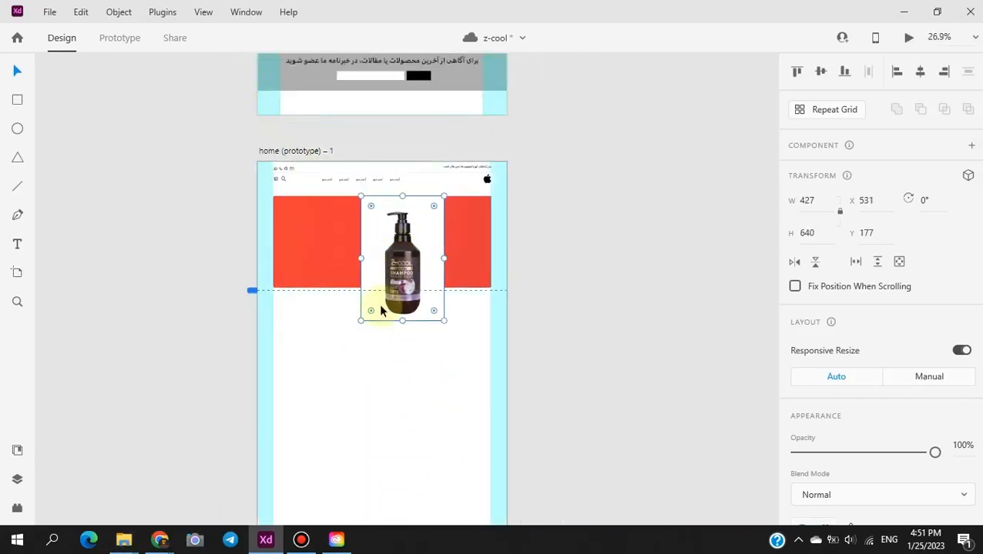
left_click_drag(362, 319, 388, 280)
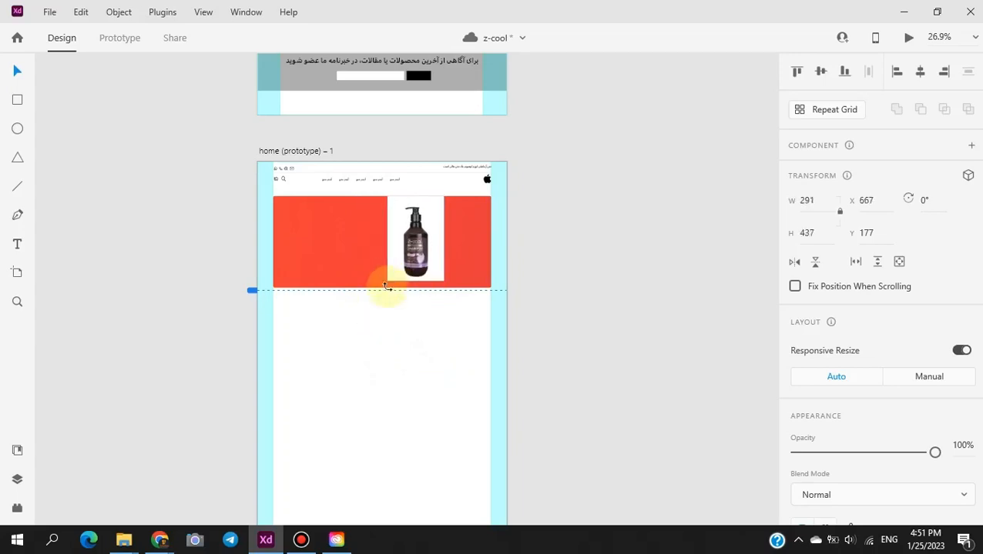
scroll(388, 277, "up", 5)
scroll(399, 276, "down", 3)
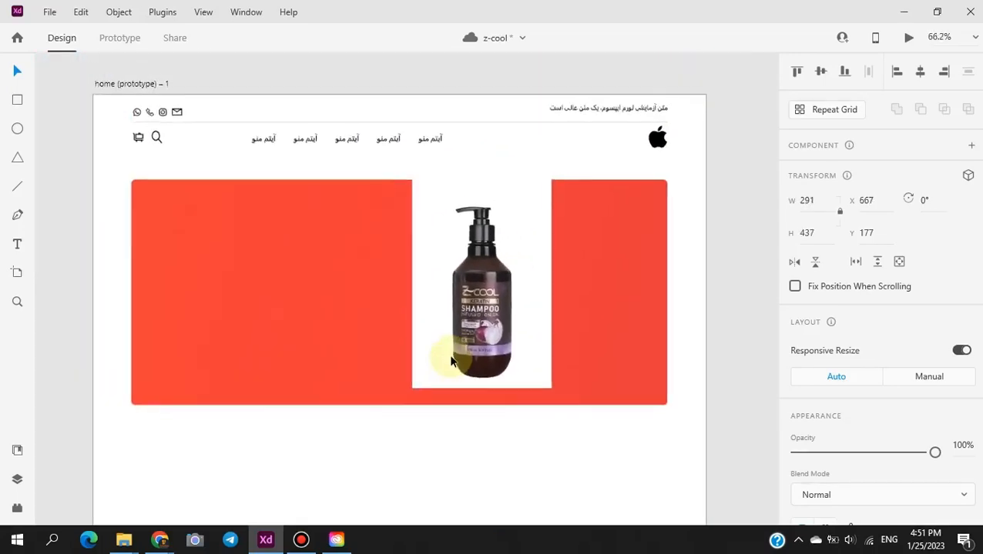
left_click_drag(465, 335, 455, 350)
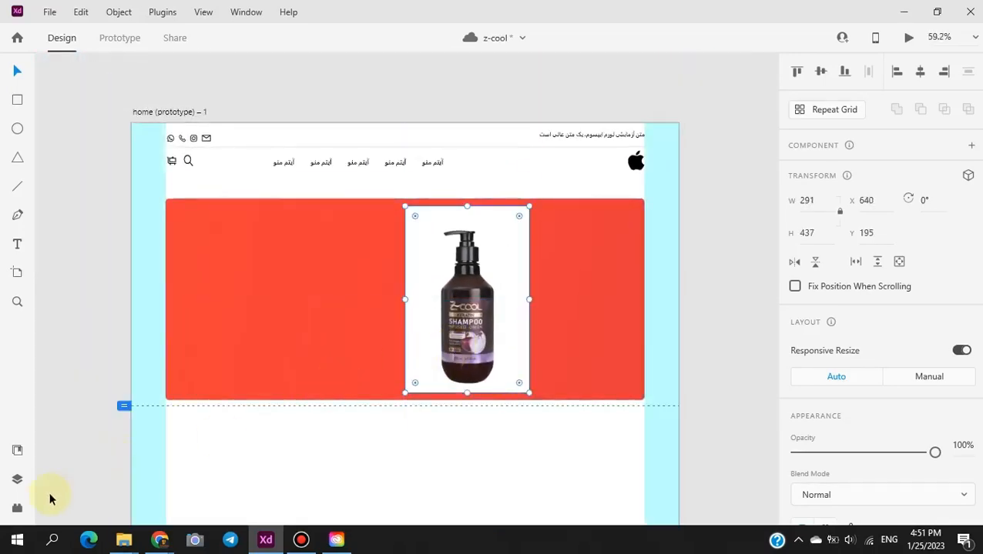
- Try to remove the shampoo photo's white background with the Remove Background plugin
left_click(17, 508)
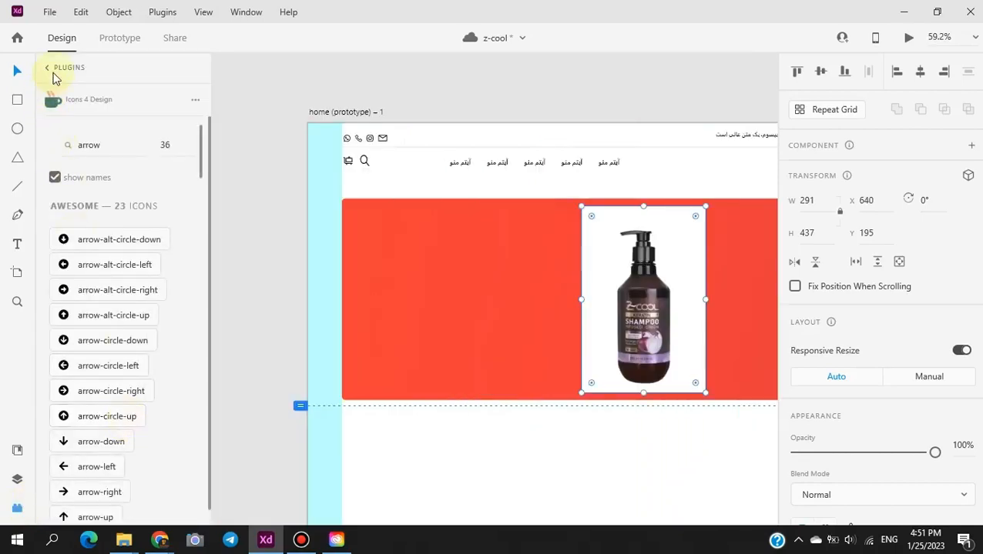
left_click(56, 69)
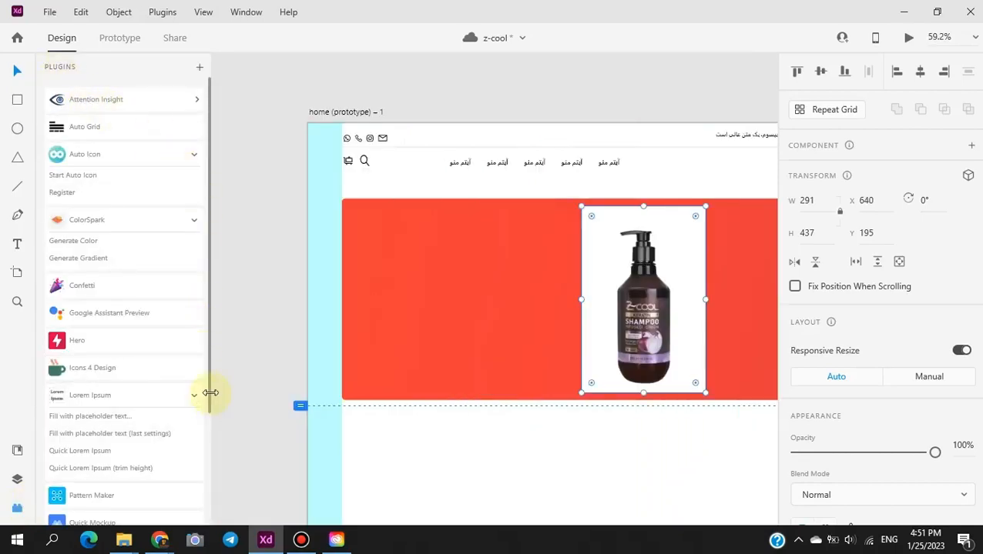
left_click_drag(208, 397, 210, 493)
left_click(123, 416)
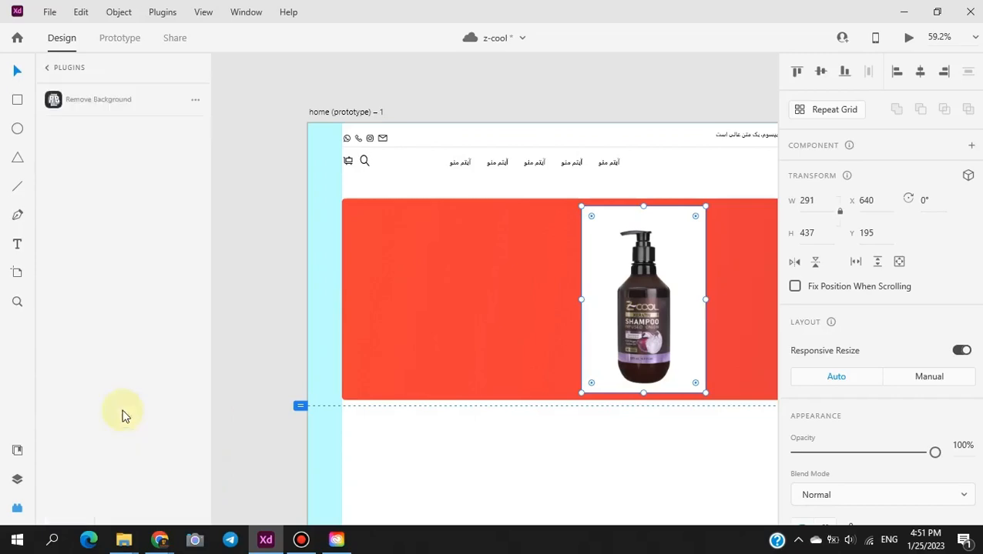
left_click(144, 412)
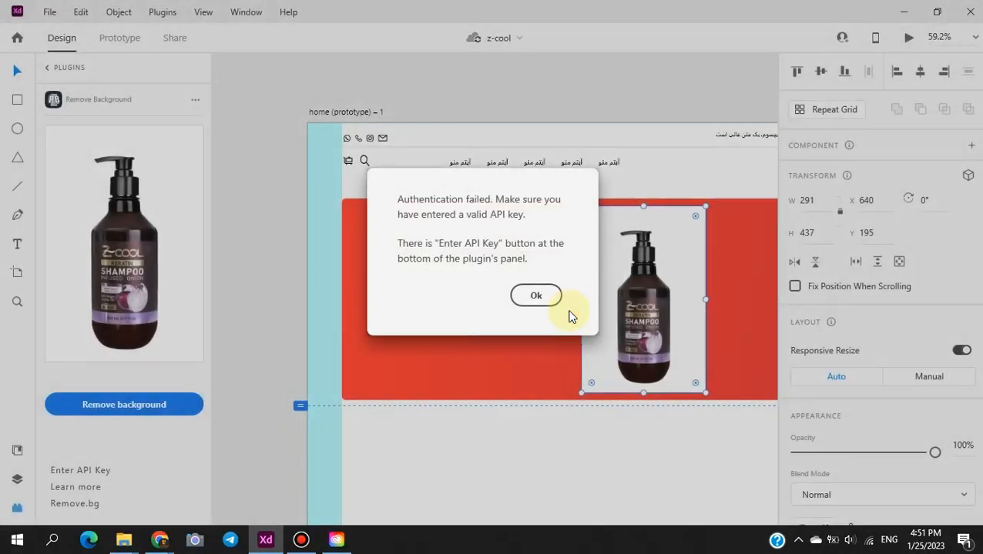
left_click(526, 295)
left_click(537, 298)
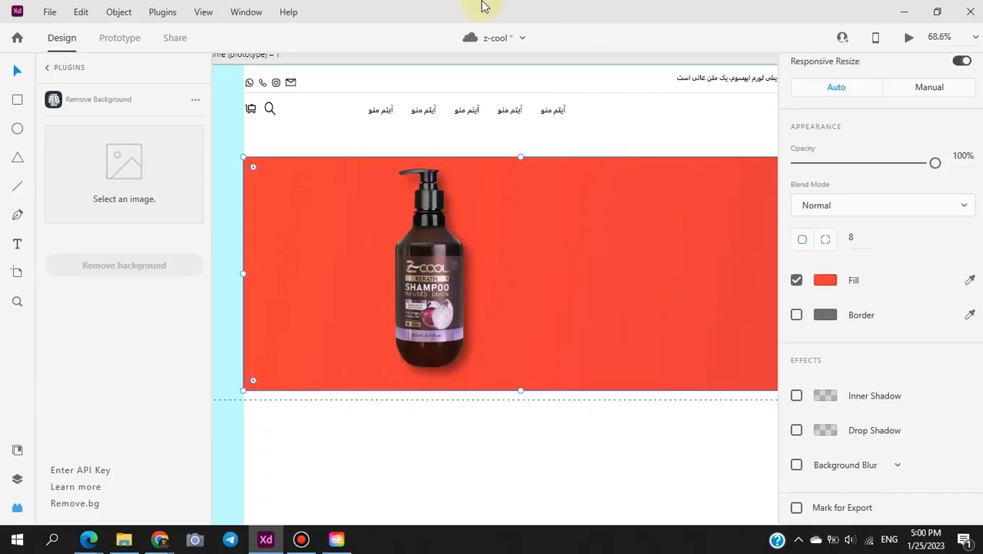
mouse_move(508, 7)
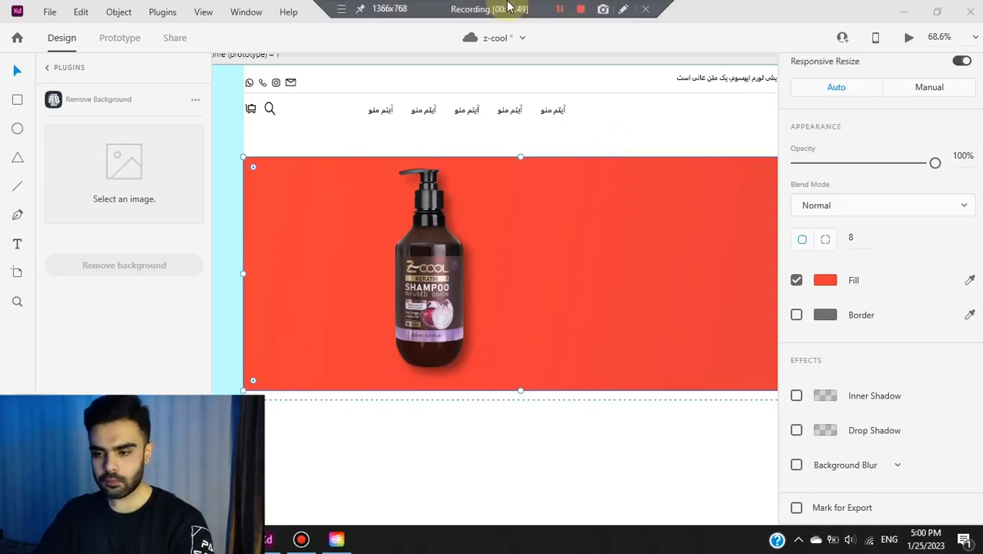
left_click(559, 9)
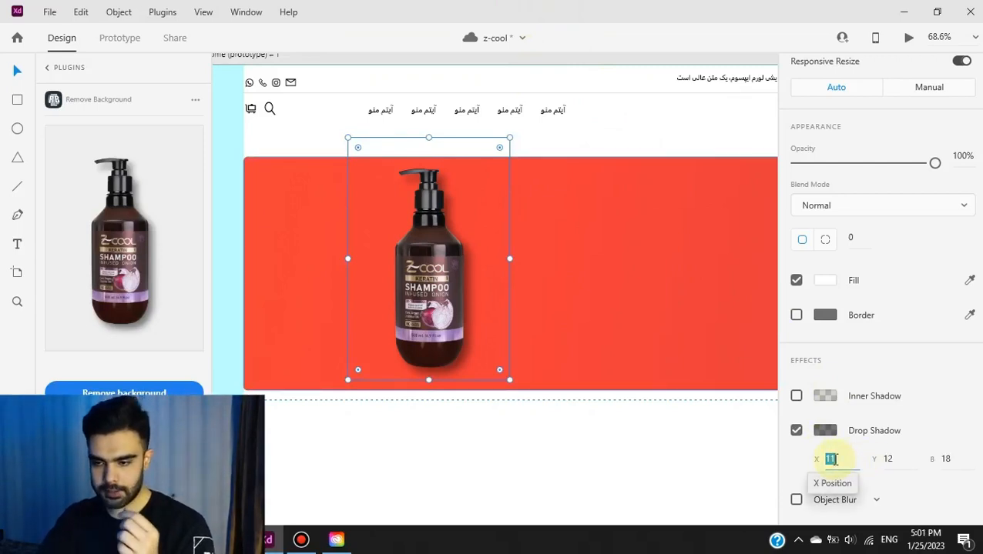
- Try larger horizontal offsets for the shampoo image's drop shadow and settle on an X position of 12
key("Up")
key("Up")
key("Up")
key("Up")
key("Up")
key("Up")
key("Up")
key("Up")
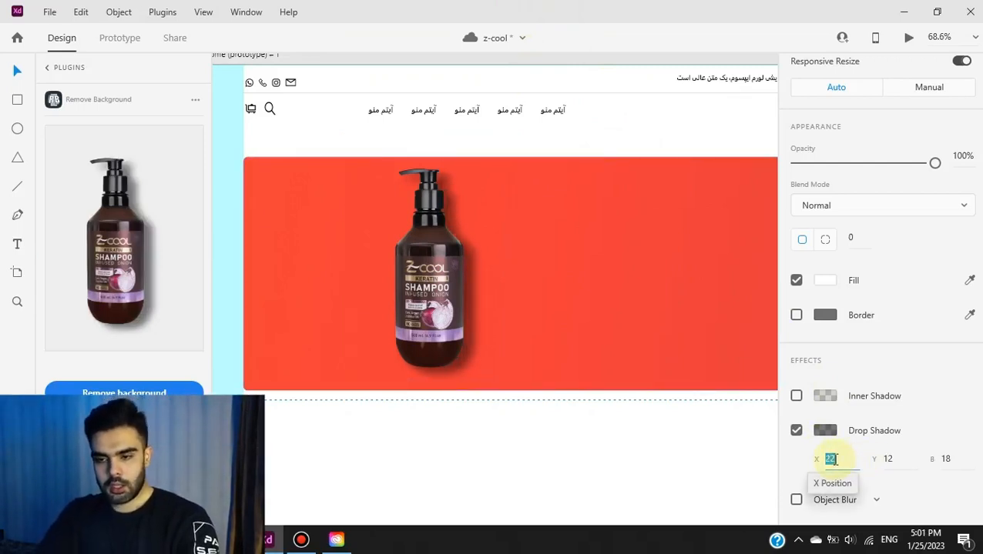
key("Down")
key("Down")
key("Down")
key("Down")
key("Down")
key("Down")
key("Down")
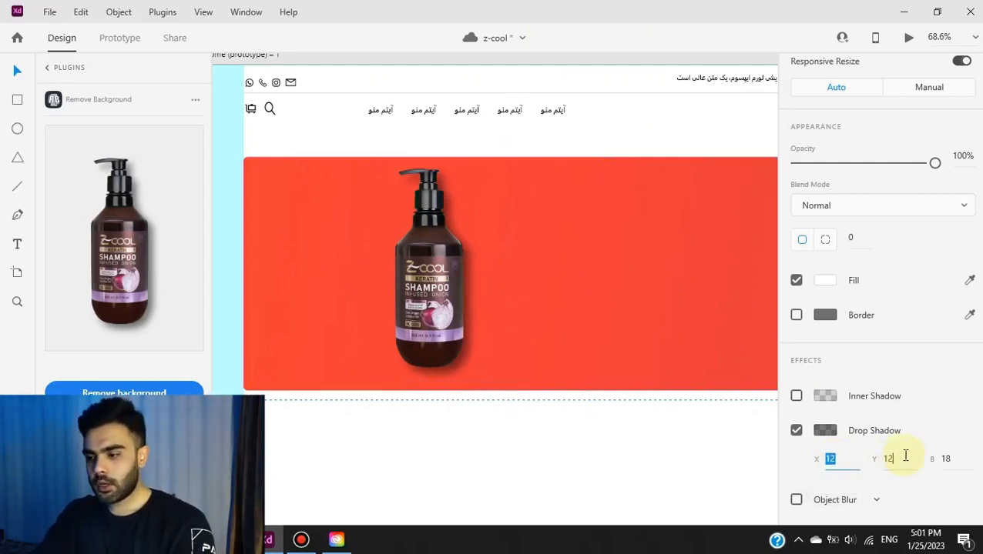
- Set the shampoo image's drop shadow to a Y position of 10 and a blur of 11
left_click(902, 455)
key("Up")
key("Up")
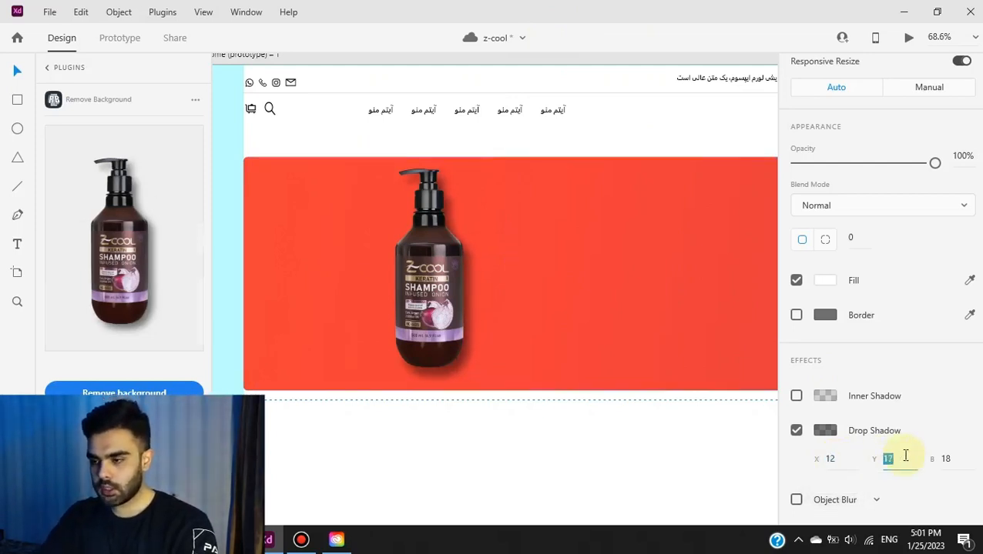
key("Down")
key("Down")
key("Down")
key("Down")
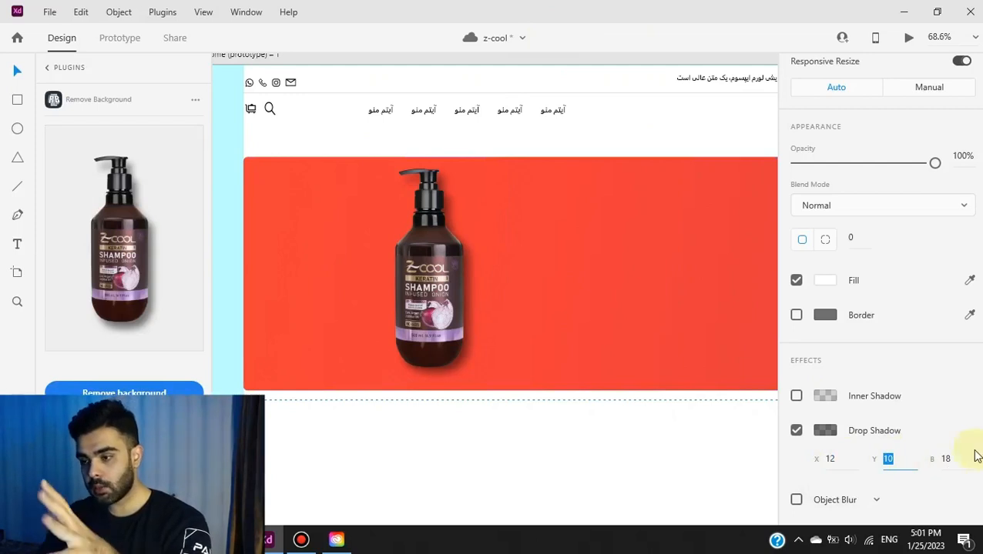
left_click(956, 458)
key("Down")
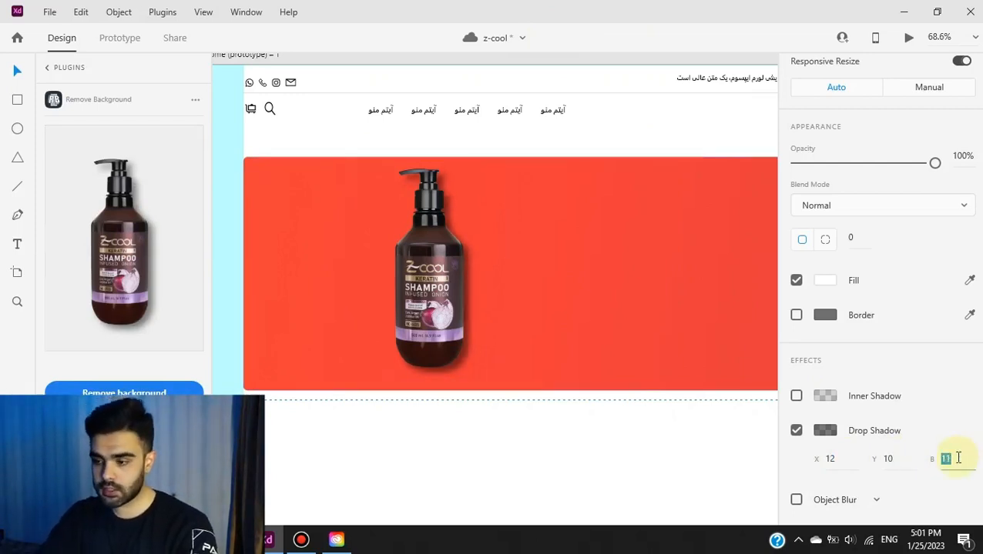
- Raise the blur of the shampoo image's drop shadow to 18
key("Up")
key("Up")
key("Up")
key("Up")
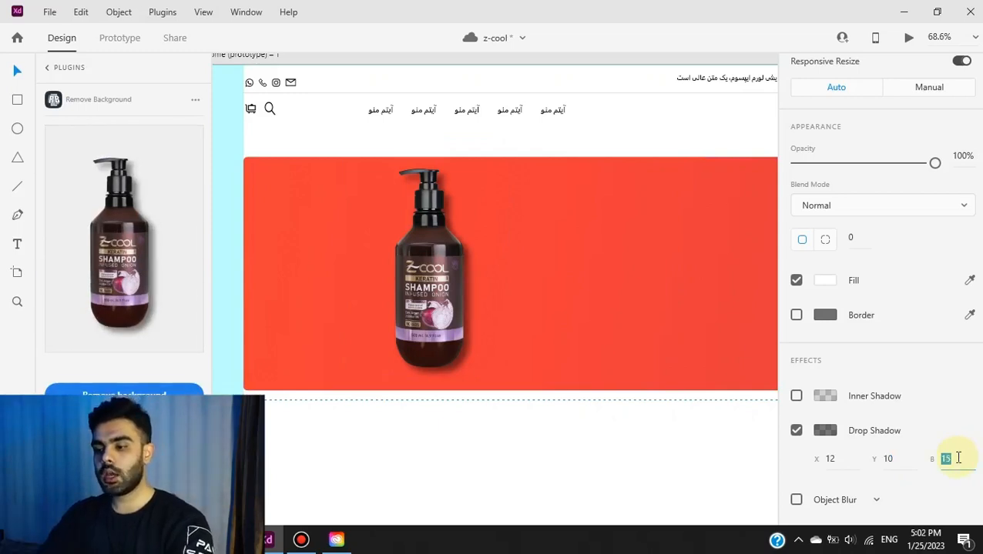
key("Up")
key("Up")
key("Up")
key("Up")
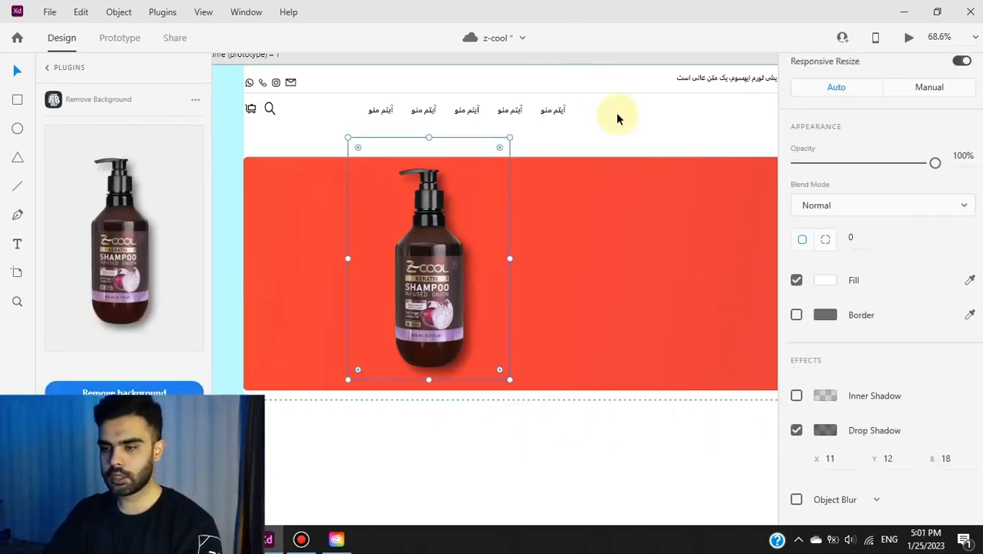
- Try larger horizontal offsets for the shampoo image's drop shadow and set its X position to 12
left_click(830, 459)
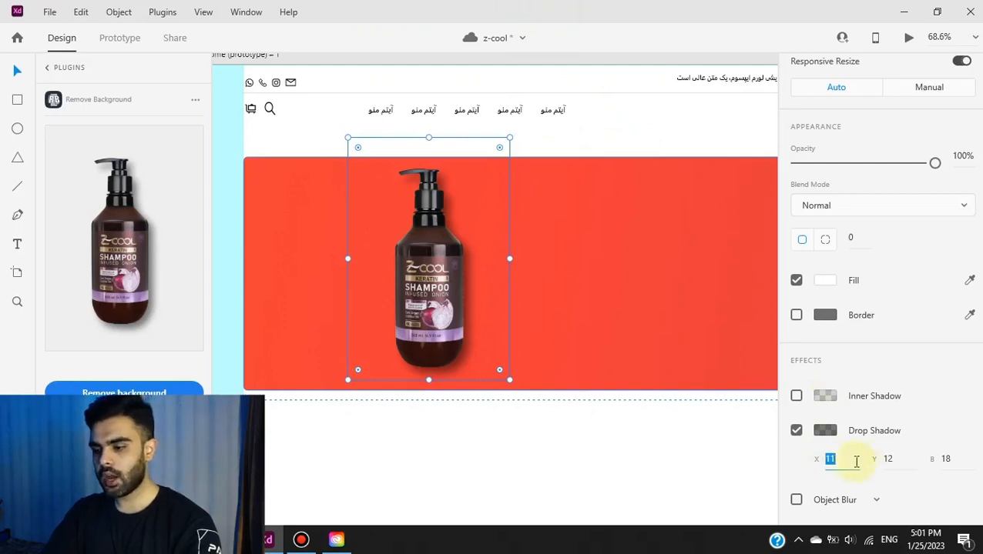
key("Up")
key("Up")
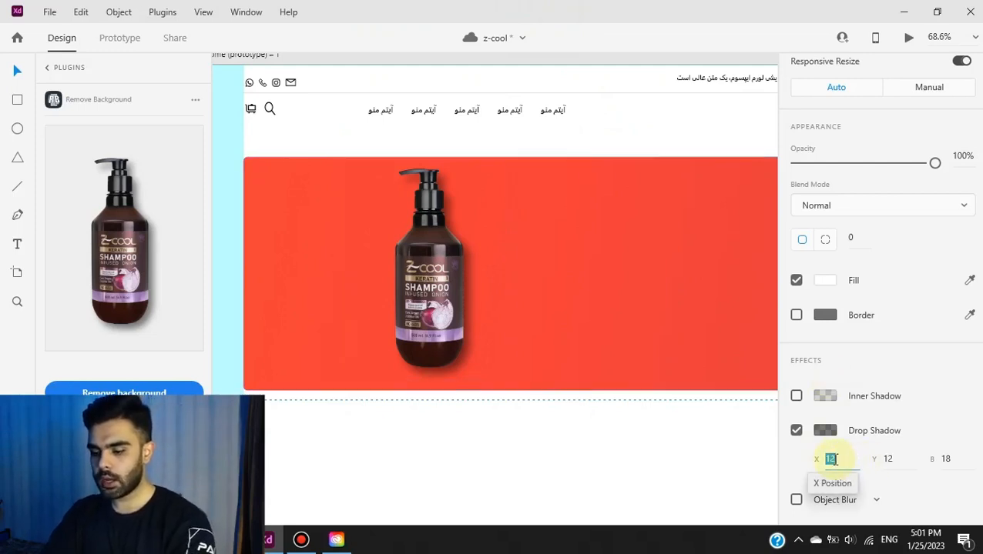
key("Up")
key("Up")
key("Up")
key("Down")
key("Down")
key("Down")
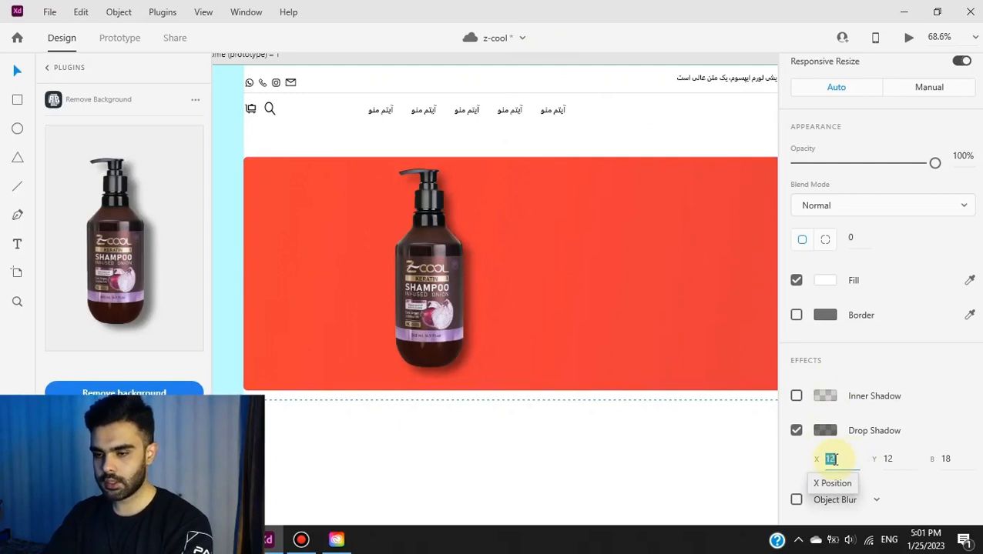
- Try a Y position of 17 for the shampoo image's drop shadow, but settle on 10
left_click(904, 457)
key("Up")
key("Up")
key("Up")
key("Up")
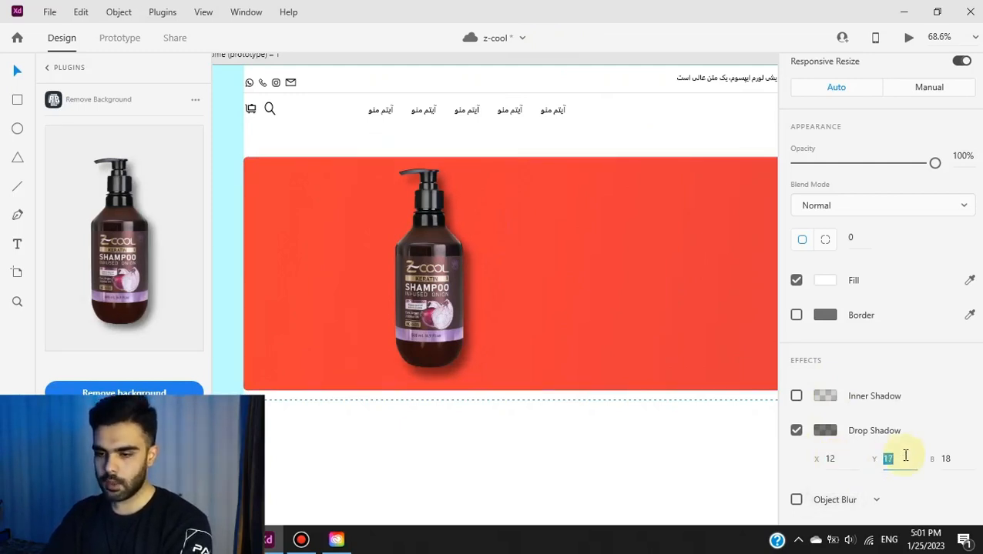
key("Down")
key("Down")
key("Down")
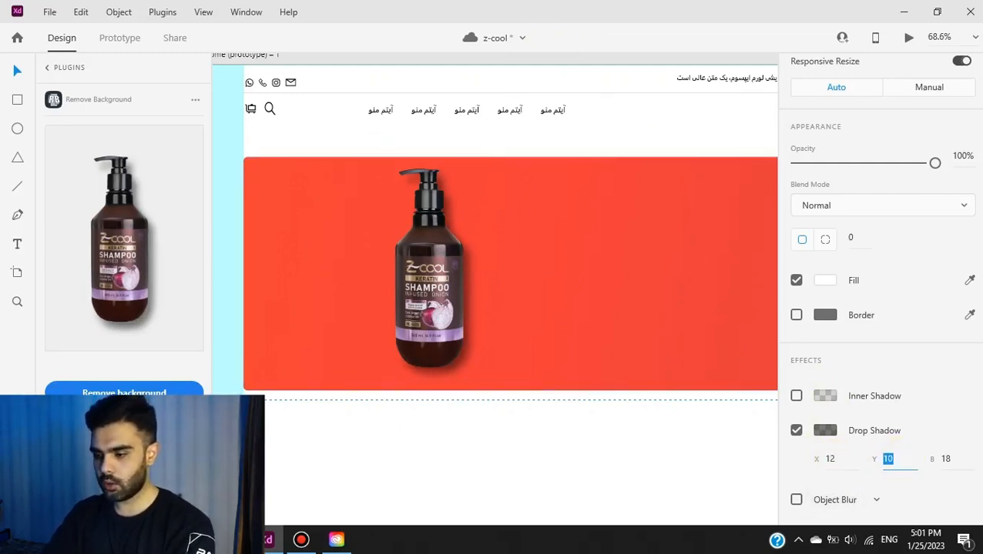
- Compare softer and sharper blurs on the shampoo image's drop shadow, set the blur to 19 and deselect the image
left_click(958, 459)
key("Down")
key("Down")
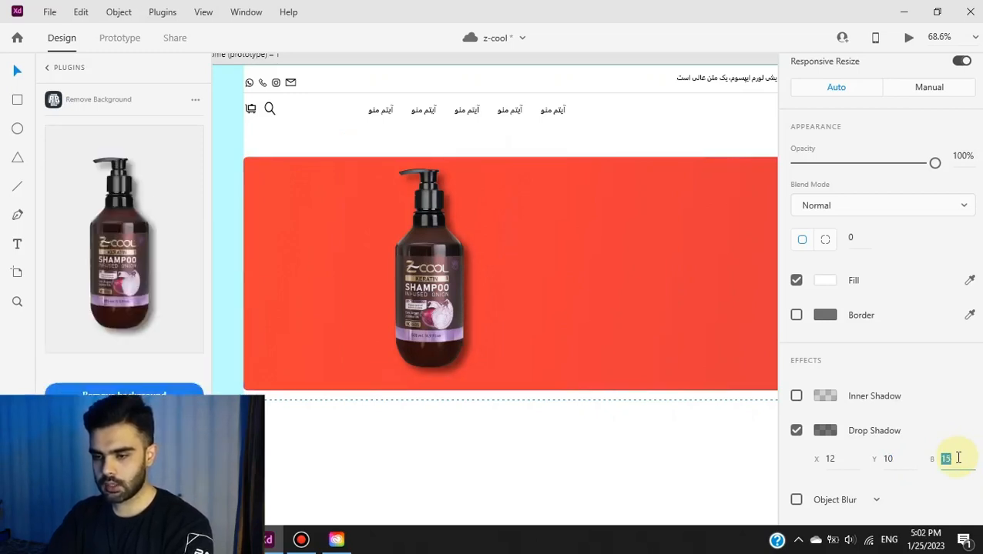
key("Up")
key("Up")
key("Up")
key("Up")
key("Up")
key("Up")
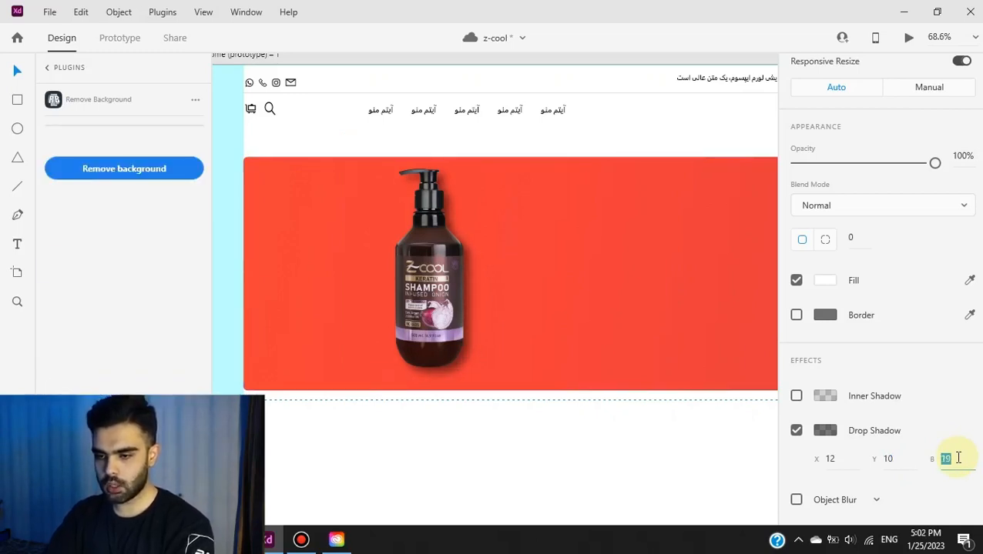
left_click(519, 429)
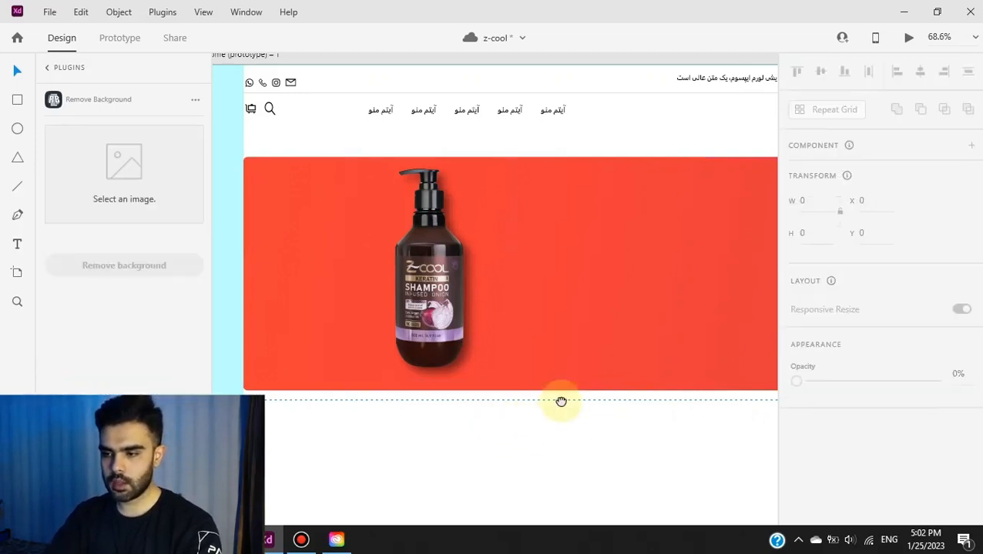
- Try a ColorSpark generated gradient on the hero rectangle and undo it
left_click_drag(560, 402, 509, 402)
scroll(550, 395, "down", 2)
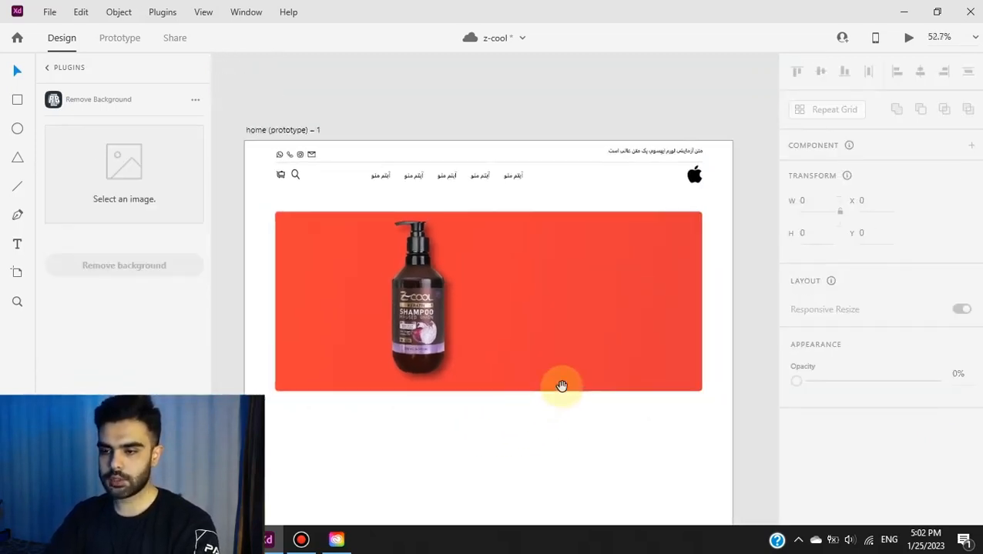
left_click(531, 325)
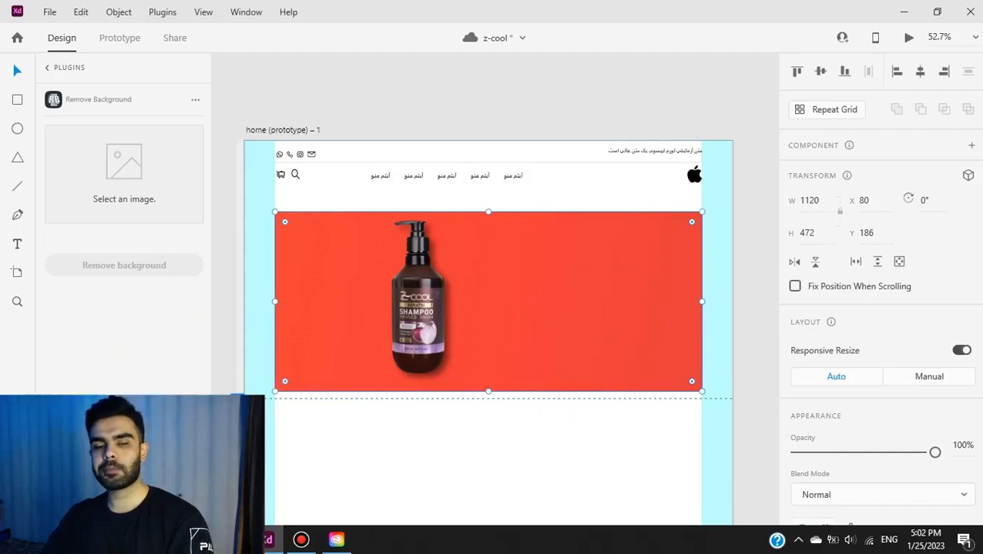
key("ctrl+shift+p")
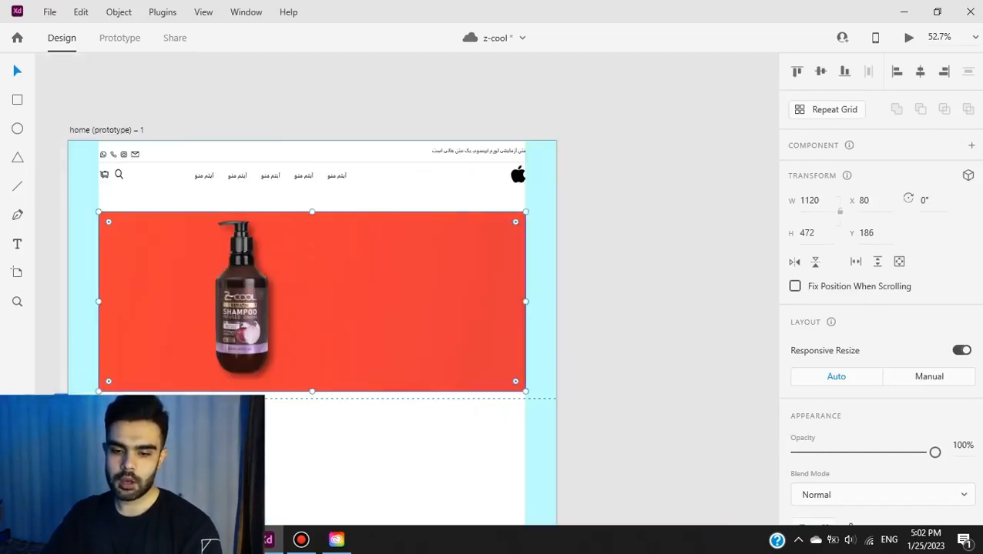
key("ctrl+shift+p")
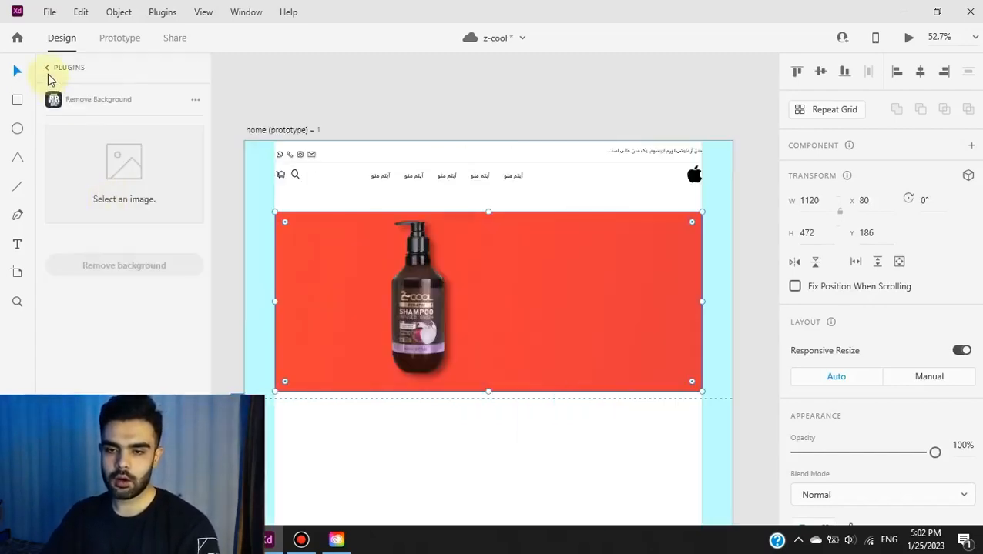
left_click(48, 71)
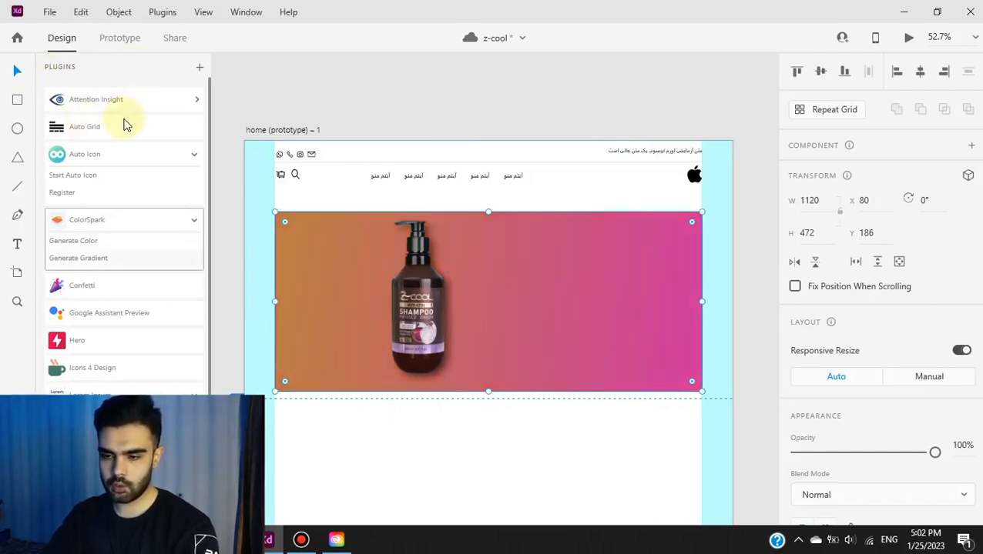
key("ctrl+z")
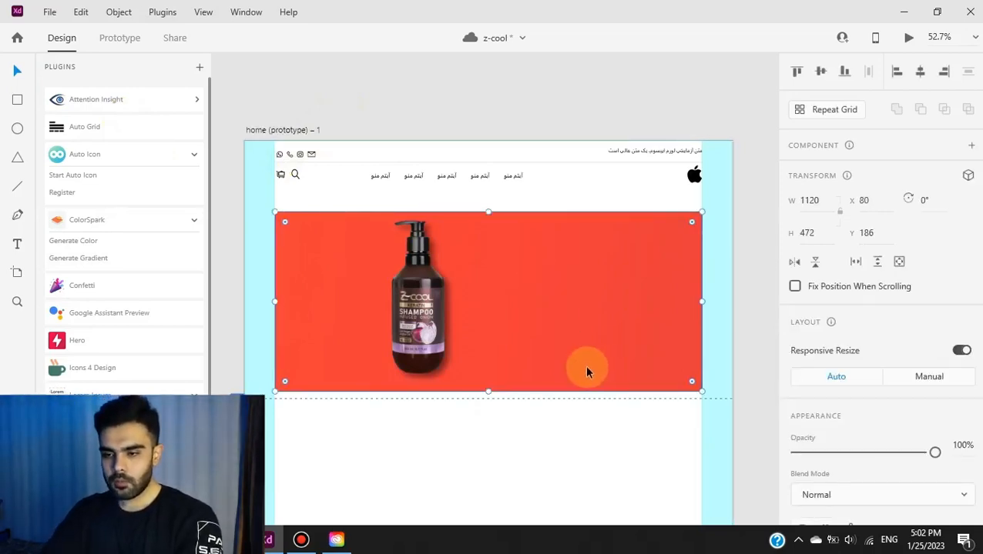
- Rotate the shampoo image about 11° clockwise and nudge it into place inside the hero banner
left_click(423, 262)
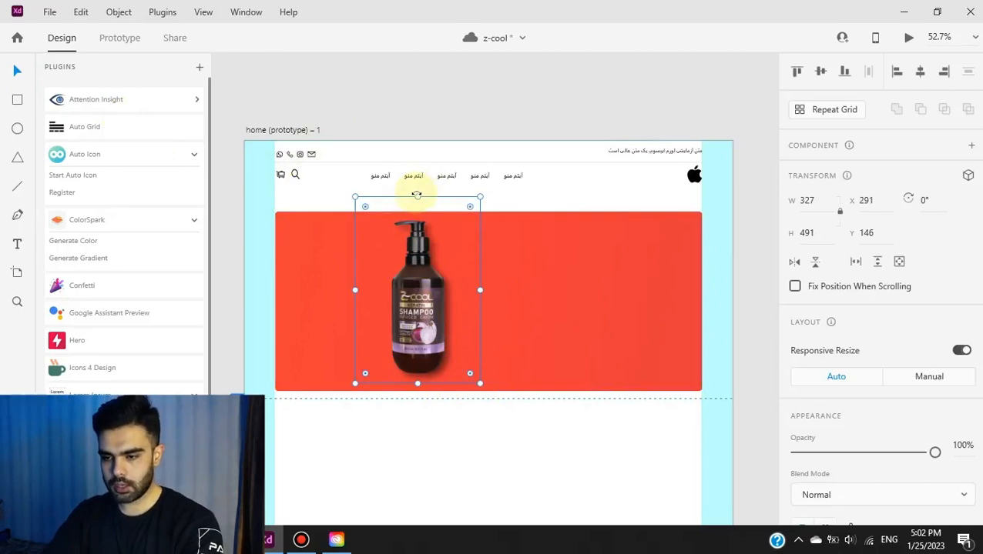
left_click_drag(416, 194, 435, 193)
left_click_drag(432, 280, 443, 288)
left_click(531, 460)
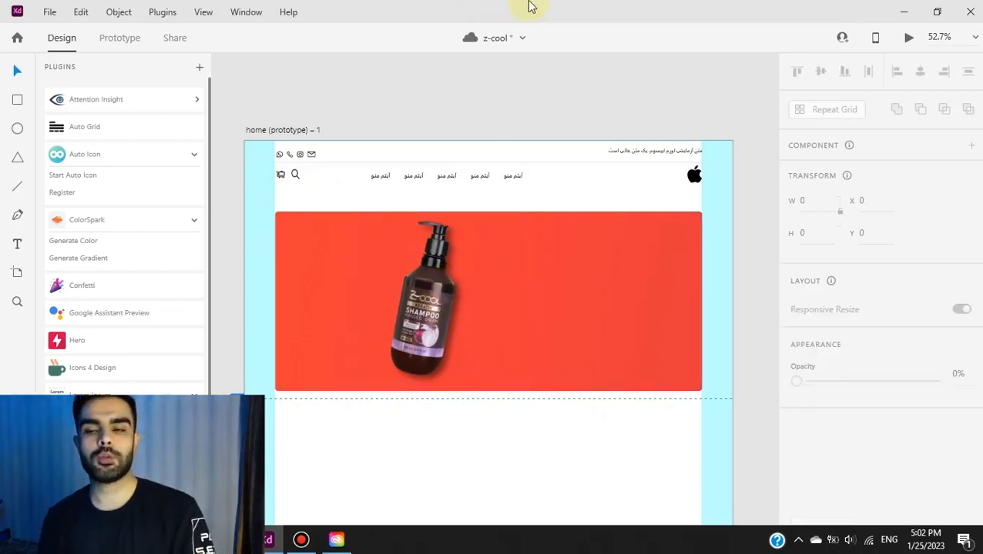
left_click(562, 8)
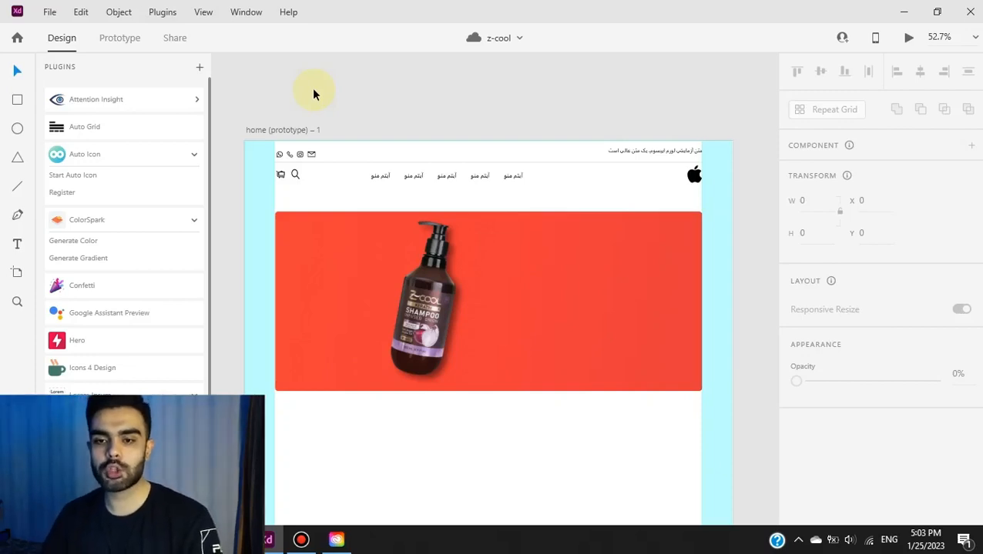
- Generate a two-column Auto Grid over the hero rectangle with no side margin, a 930px gutter and 95px columns
left_click(19, 244)
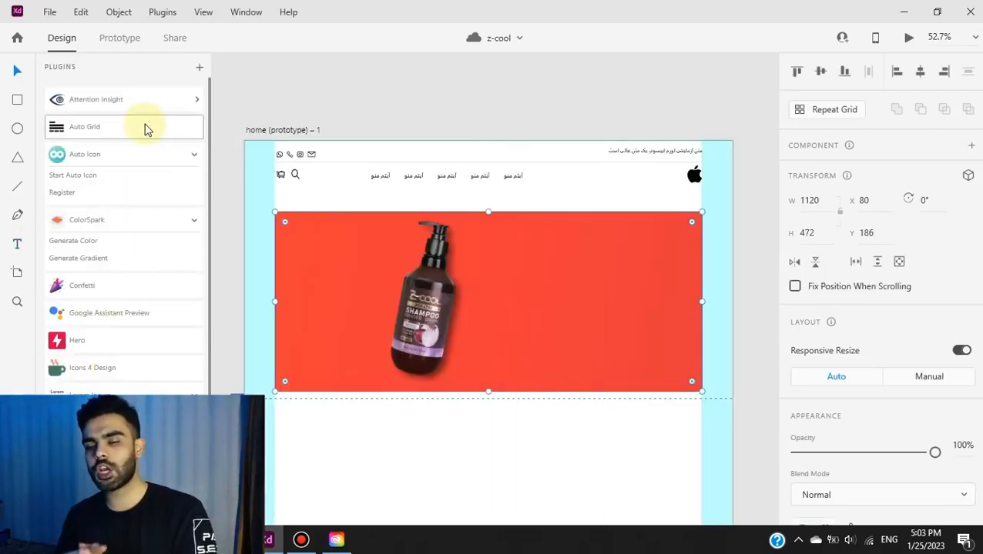
left_click(148, 129)
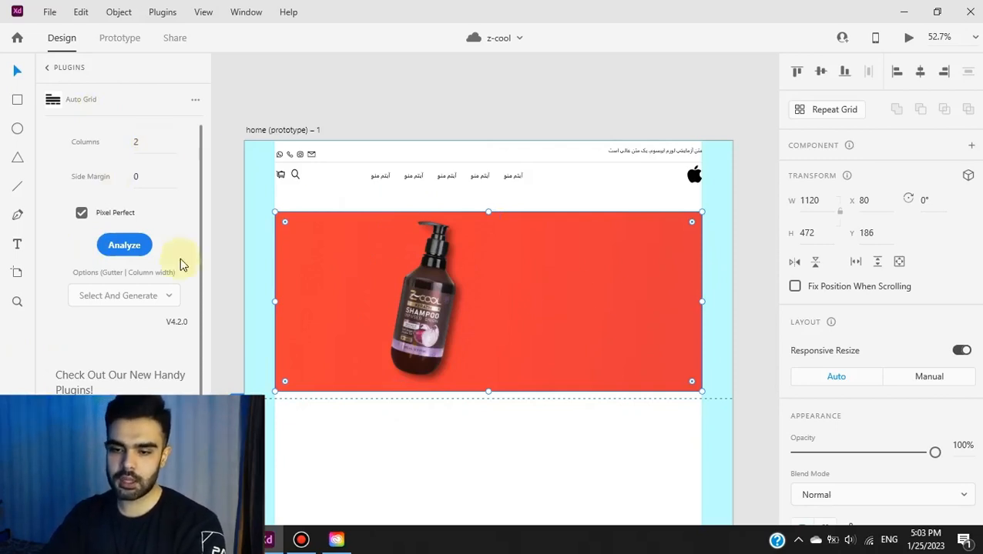
left_click(139, 257)
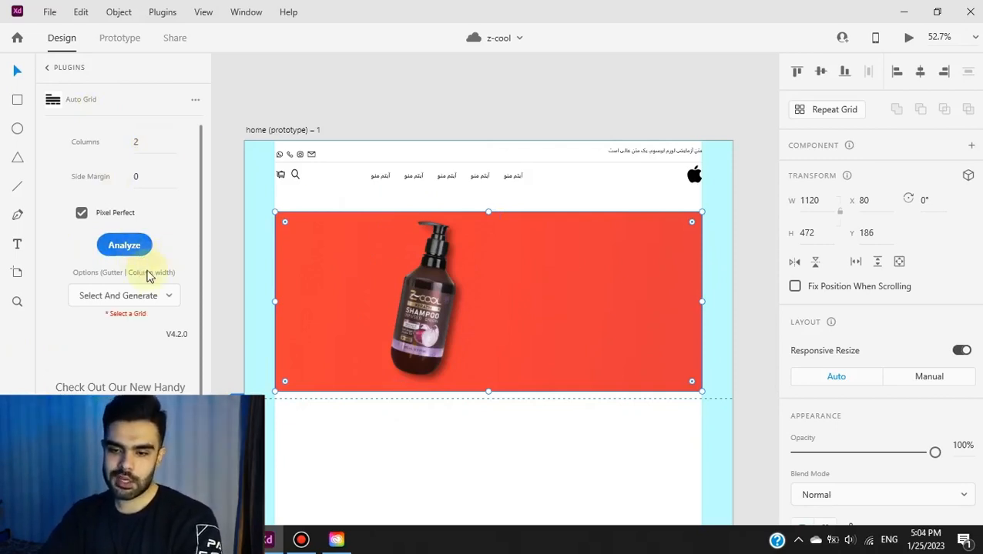
left_click(106, 303)
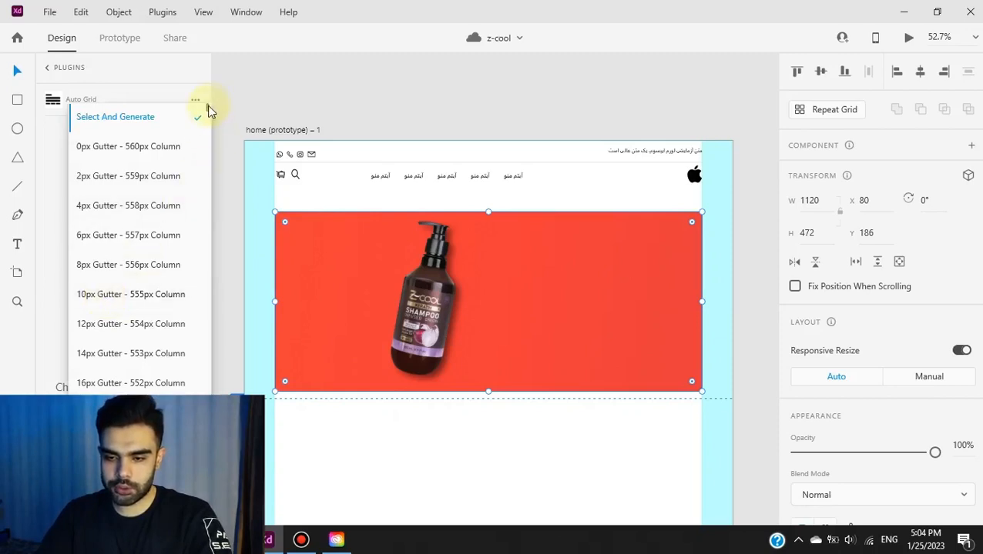
left_click_drag(208, 112, 213, 389)
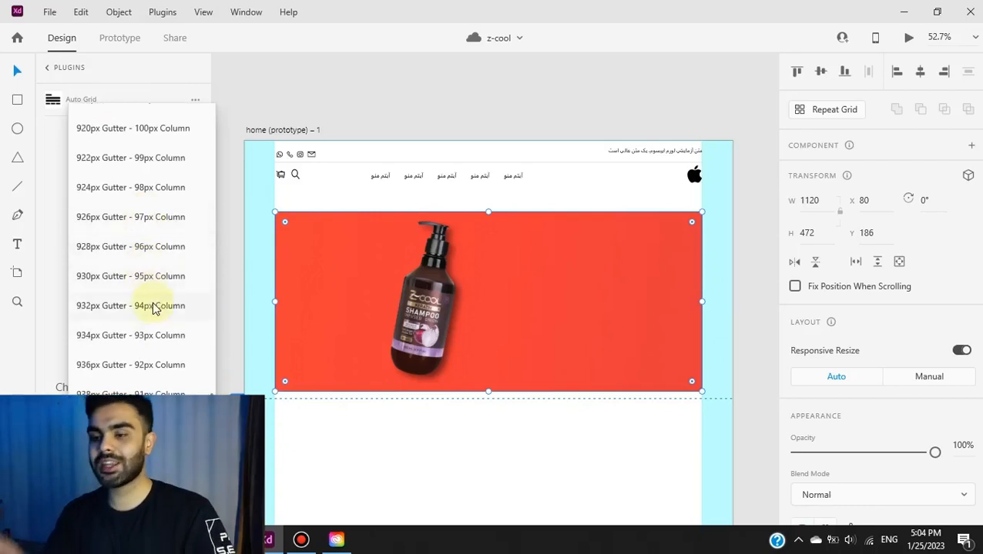
left_click(153, 275)
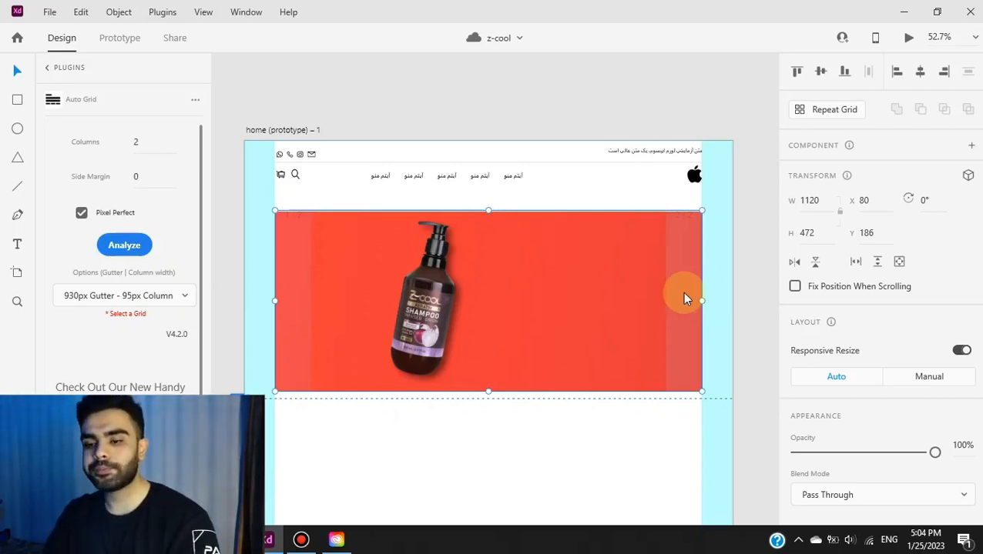
key("ctrl+g")
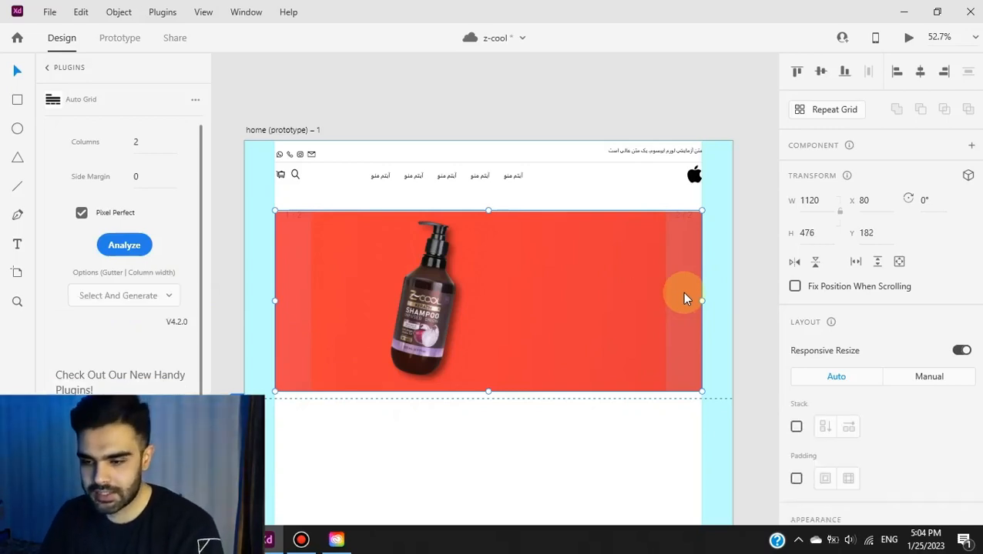
left_click(621, 462)
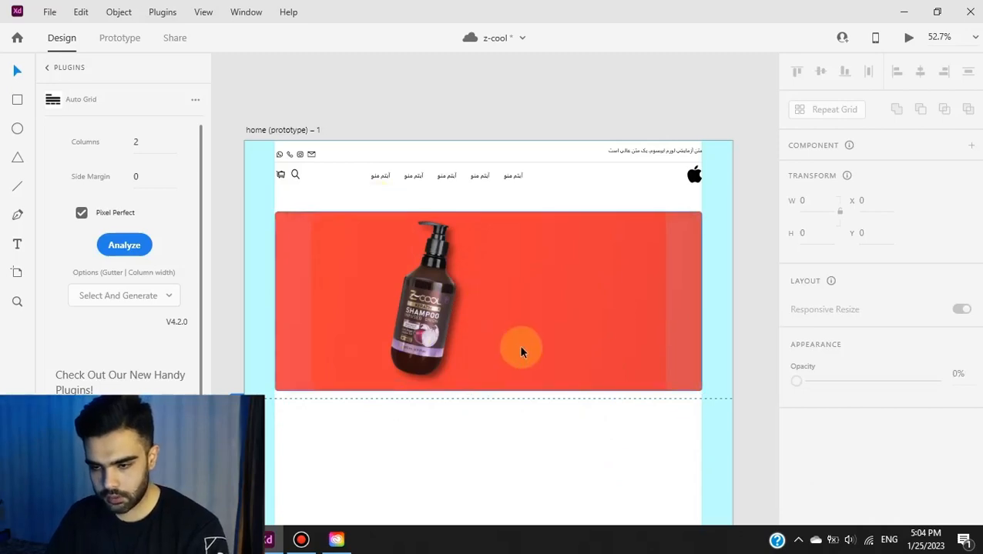
left_click(448, 334)
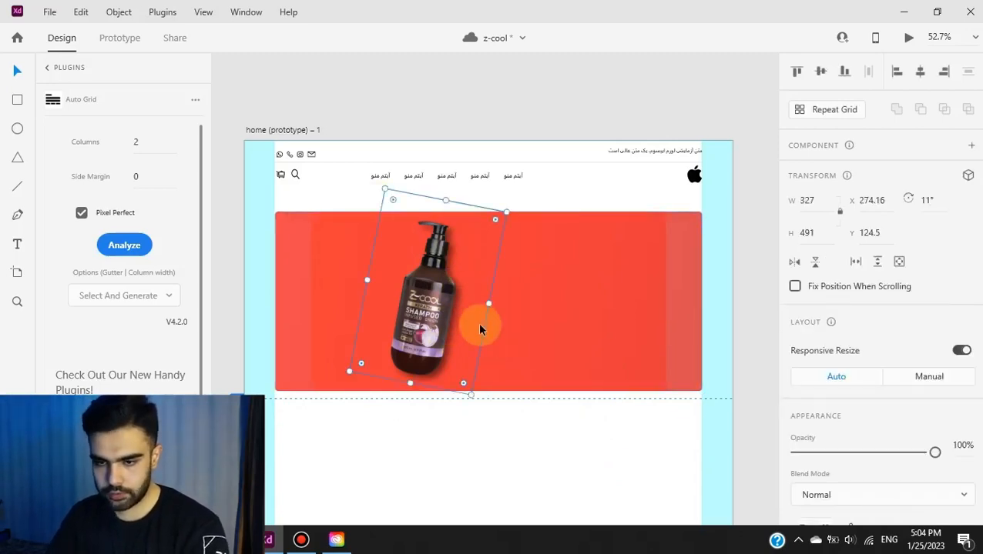
scroll(478, 326, "up", 5)
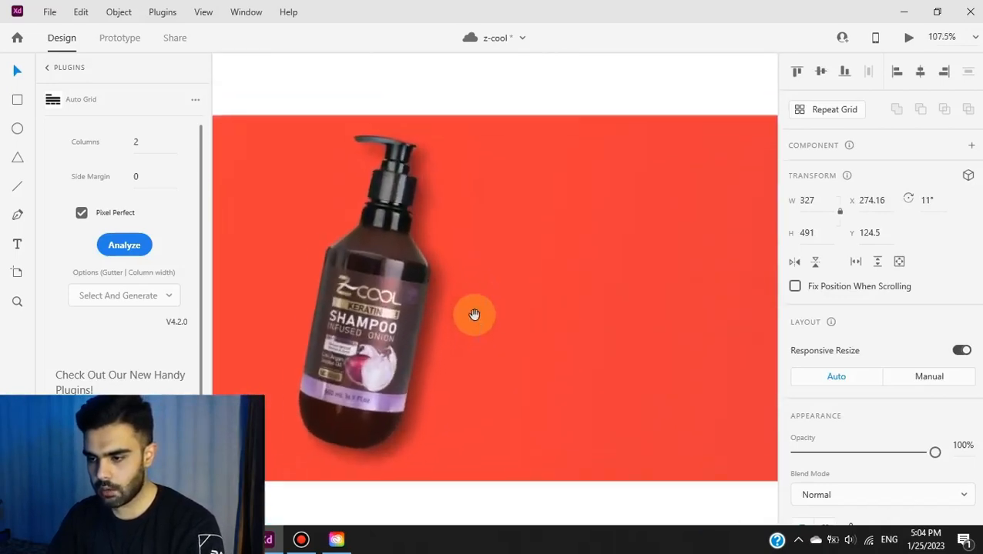
scroll(470, 323, "down", 3)
left_click_drag(497, 325, 516, 326)
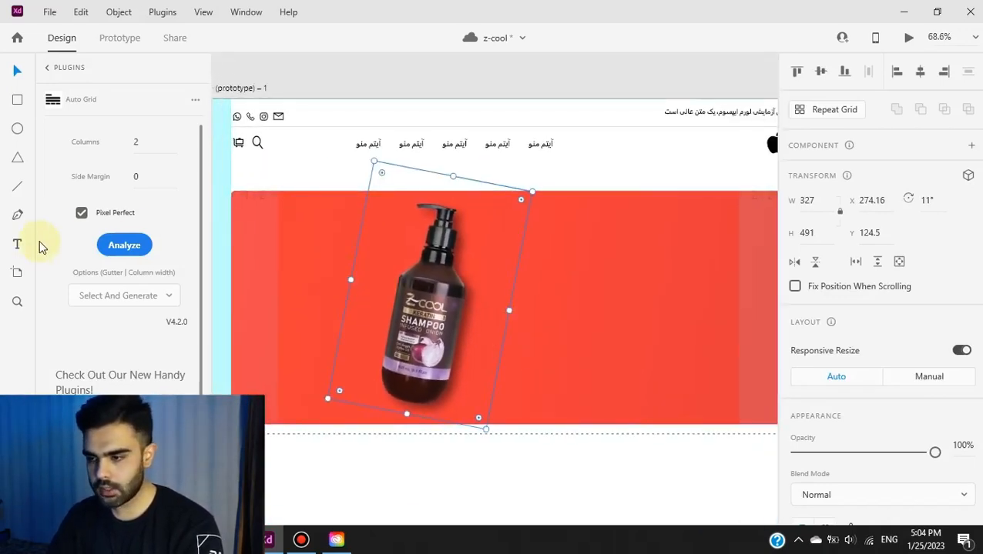
left_click(732, 262)
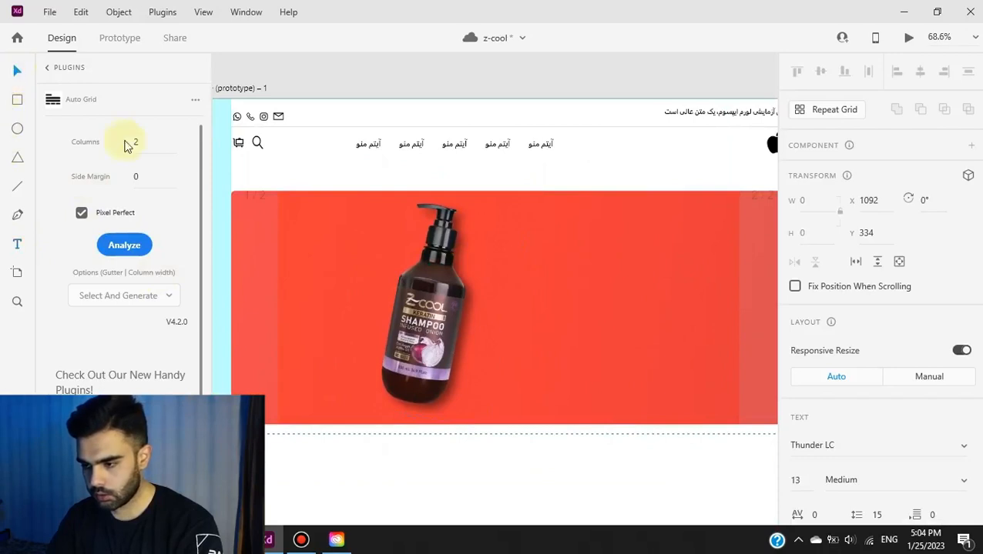
left_click(504, 276)
left_click(688, 276)
scroll(600, 317, "right", 2)
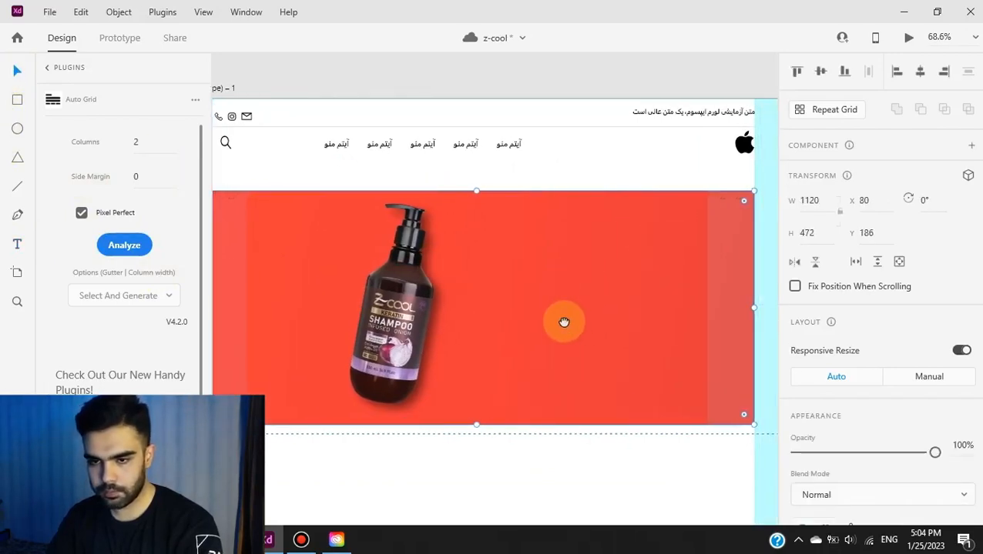
left_click(31, 244)
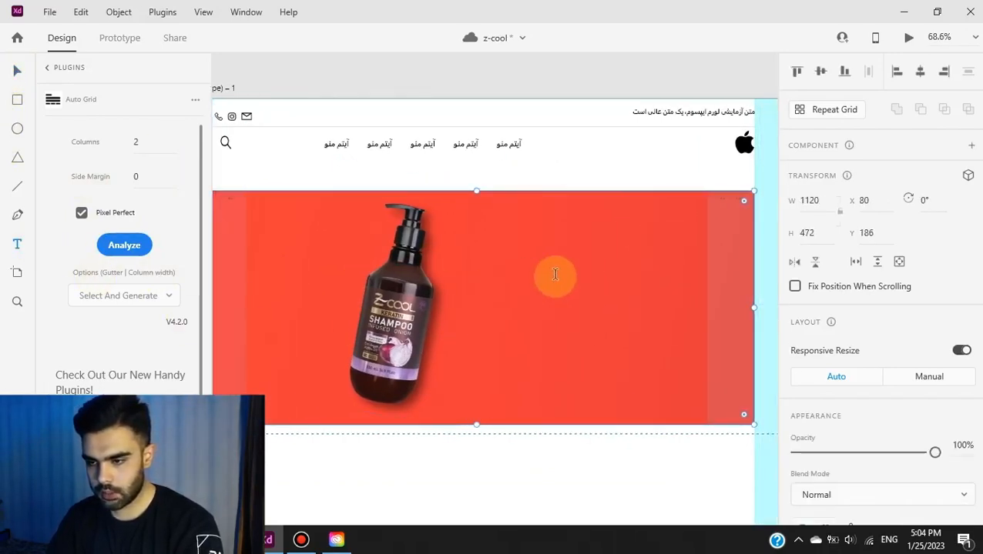
left_click(606, 275)
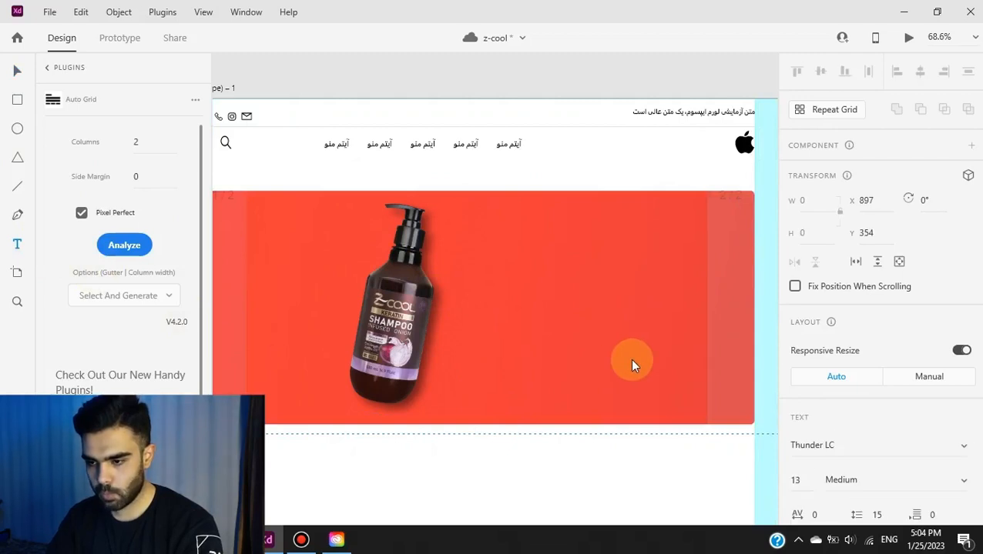
scroll(881, 293, "down", 10)
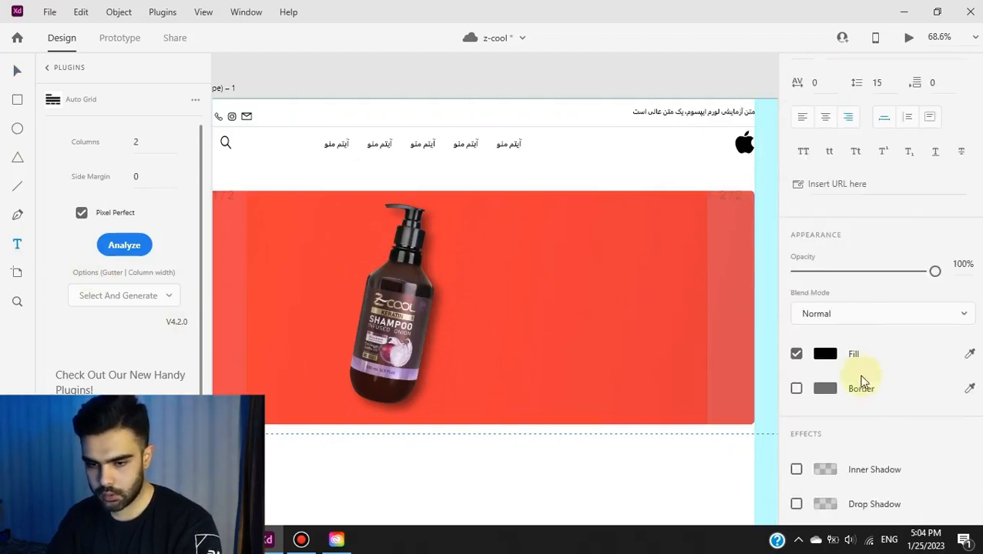
left_click(16, 70)
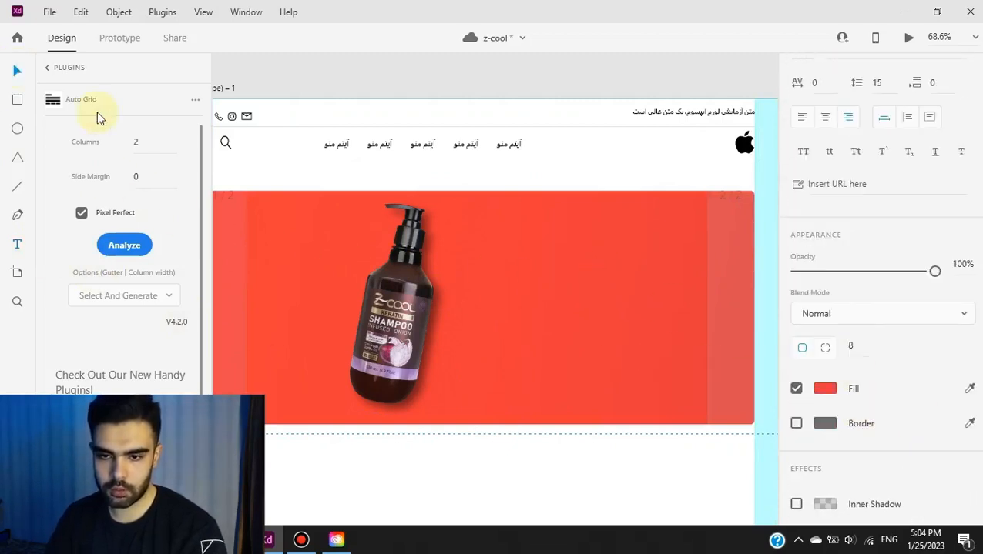
- Send the red hero rectangle to the back and add it to the document assets as a component
left_click(521, 235)
right_click(531, 246)
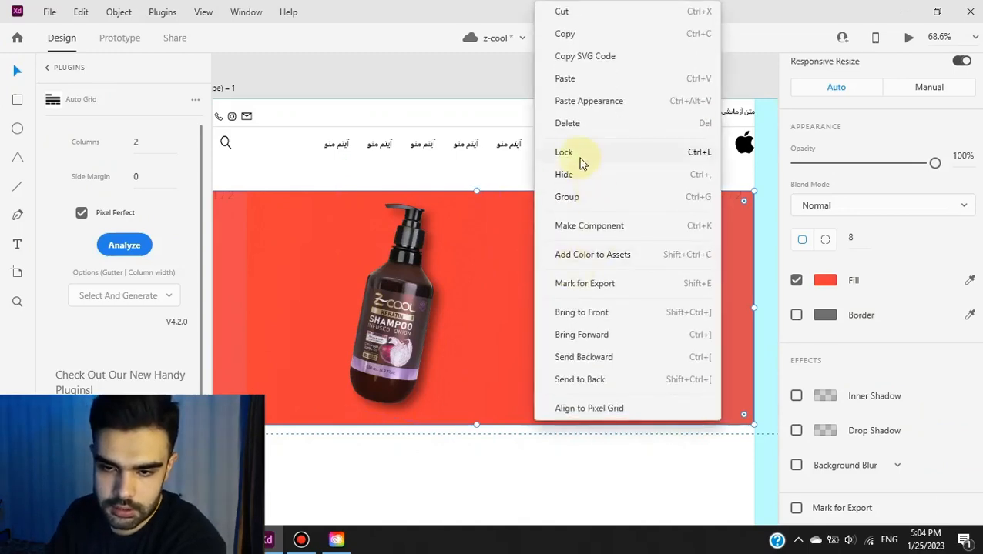
left_click(605, 382)
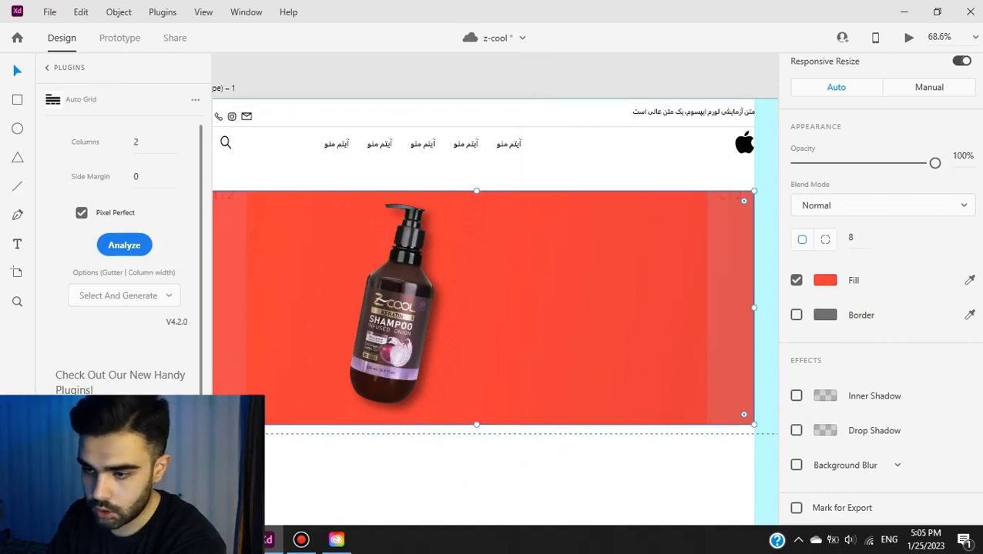
left_click(17, 450)
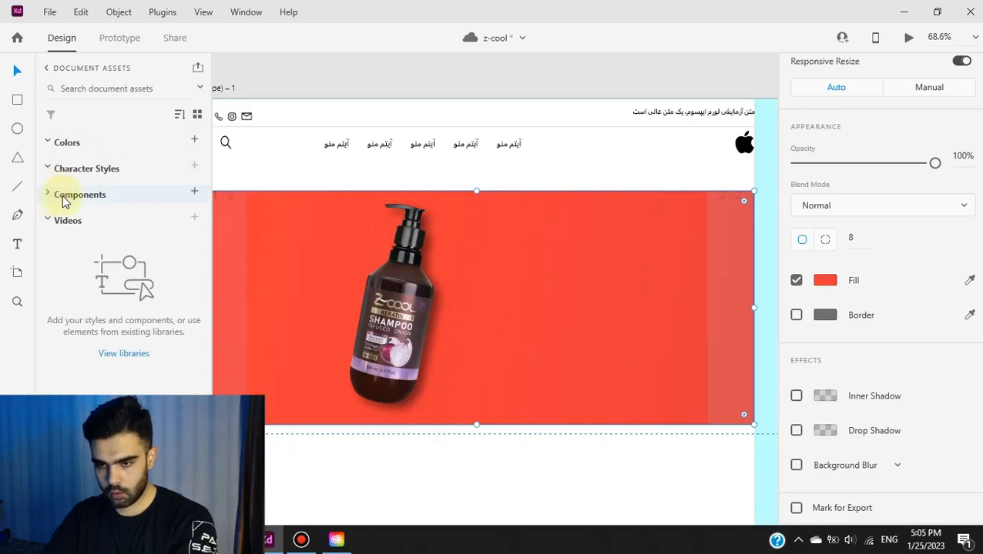
left_click(194, 192)
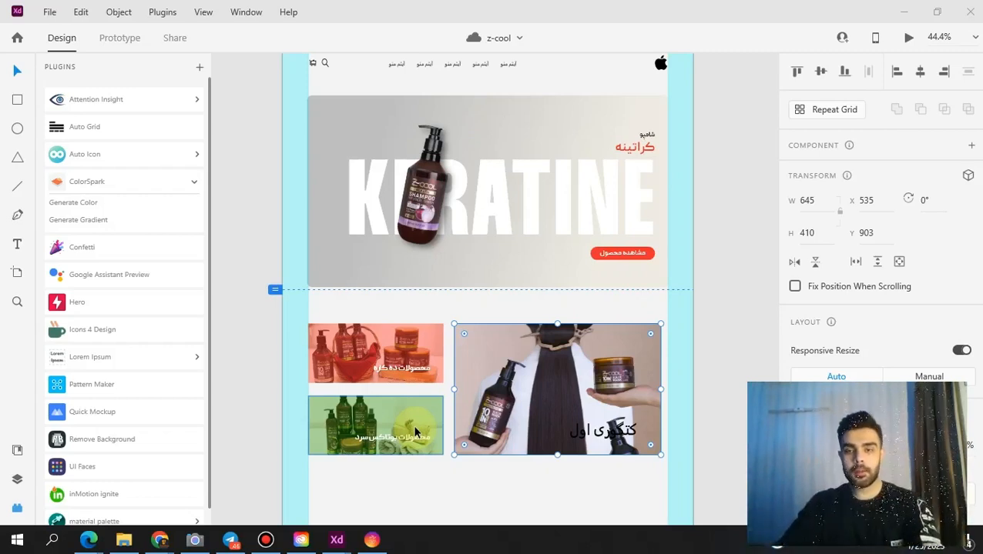
- Unlock the grey gradient rectangle behind the KERATINE hero banner, select it to check it and clear the selection
left_click(454, 267)
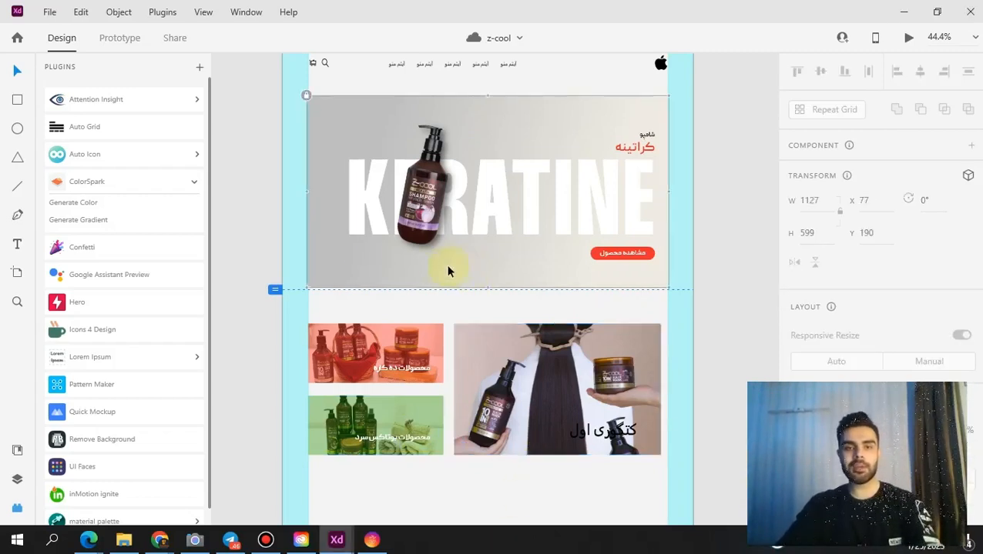
left_click(307, 95)
left_click(343, 86)
left_click(439, 111, "ctrl")
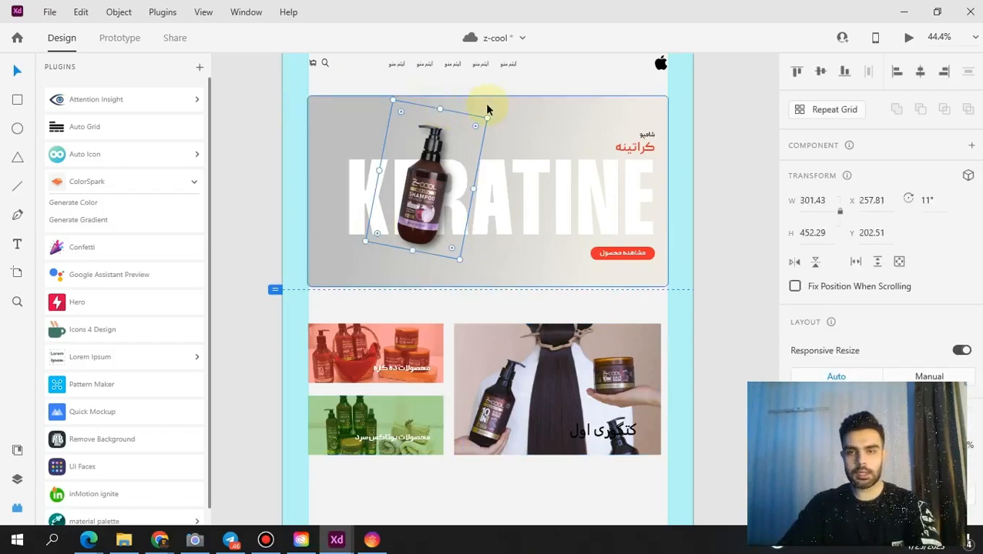
left_click(486, 110)
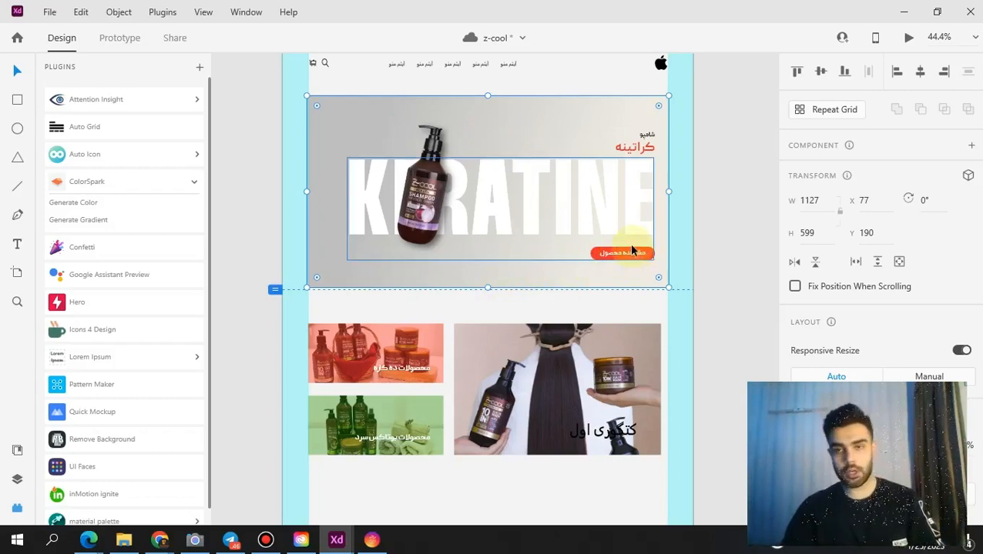
scroll(631, 247, "up", 2)
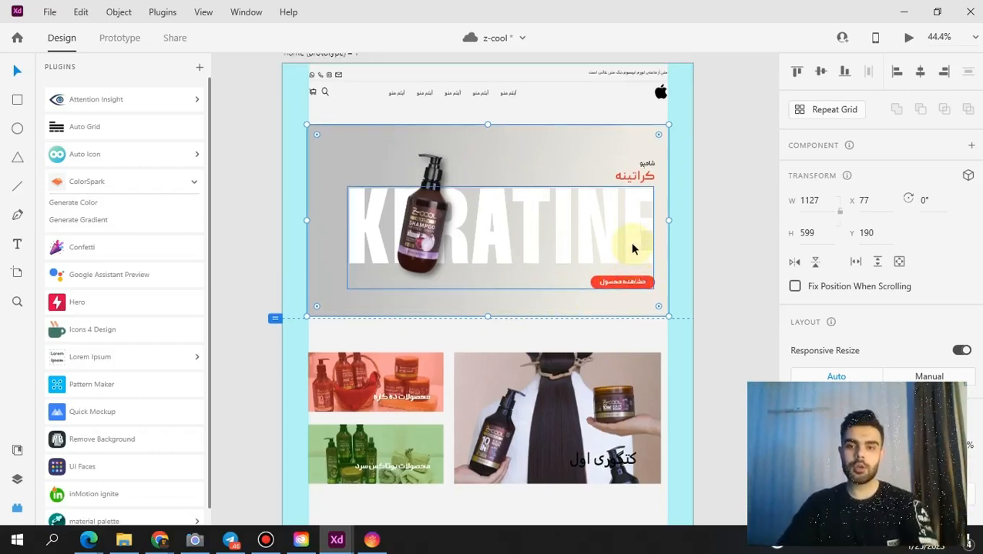
left_click(722, 230)
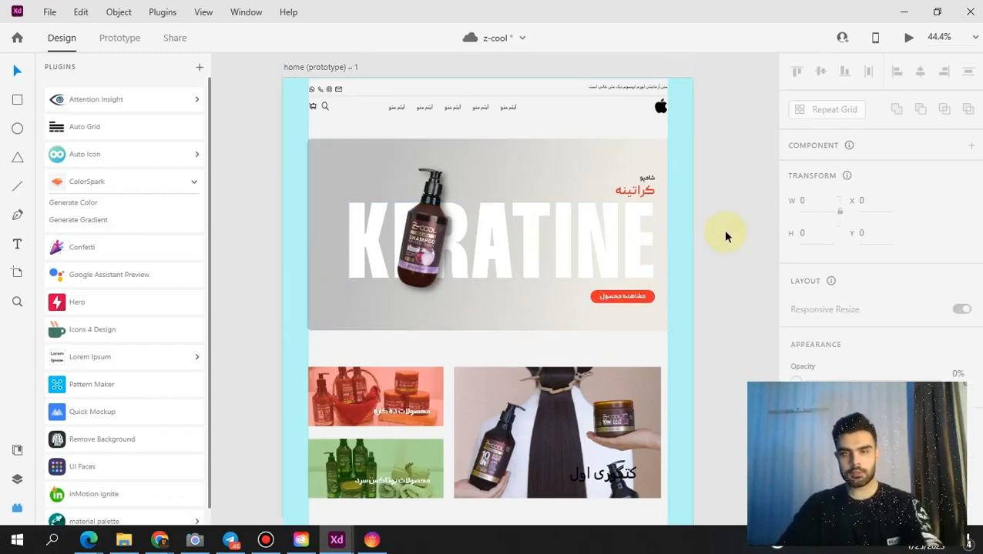
- Compare the coloured category image section with the matching and lower sections of the wireframe artboard
scroll(587, 301, "down", 3)
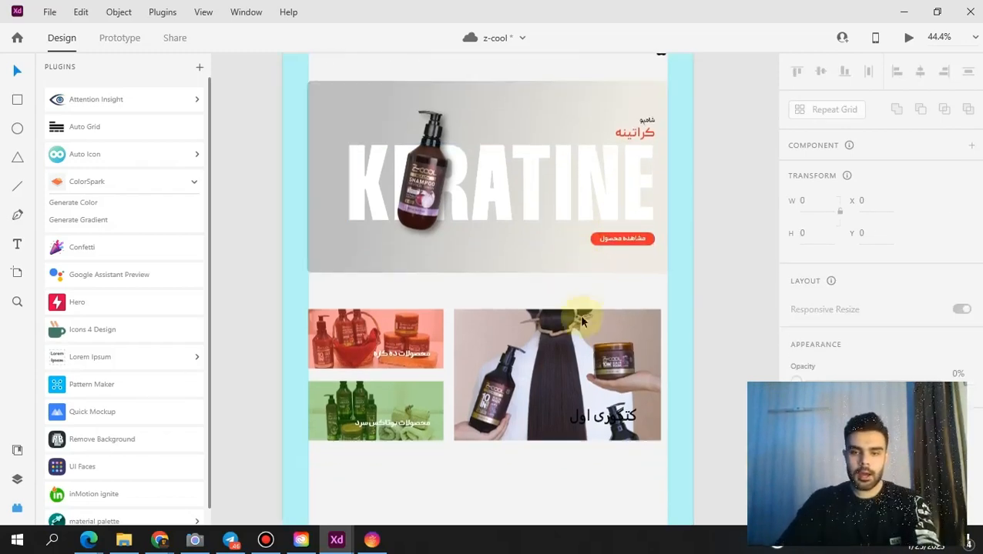
scroll(583, 295, "down", 3)
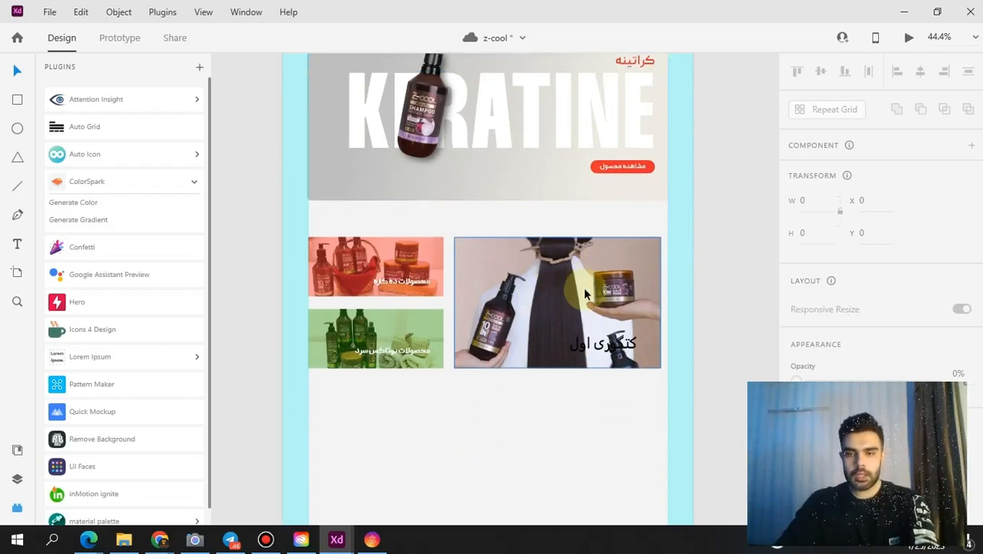
scroll(585, 295, "down", 1)
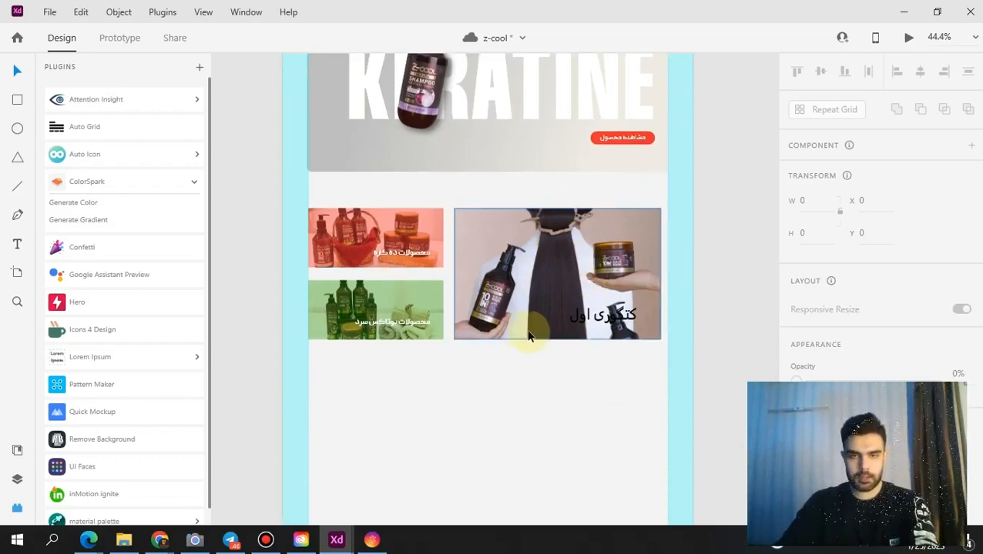
scroll(542, 337, "up", 1)
left_click_drag(526, 195, 493, 508)
left_click_drag(508, 180, 485, 493)
left_click_drag(470, 134, 484, 467)
left_click_drag(506, 184, 513, 303)
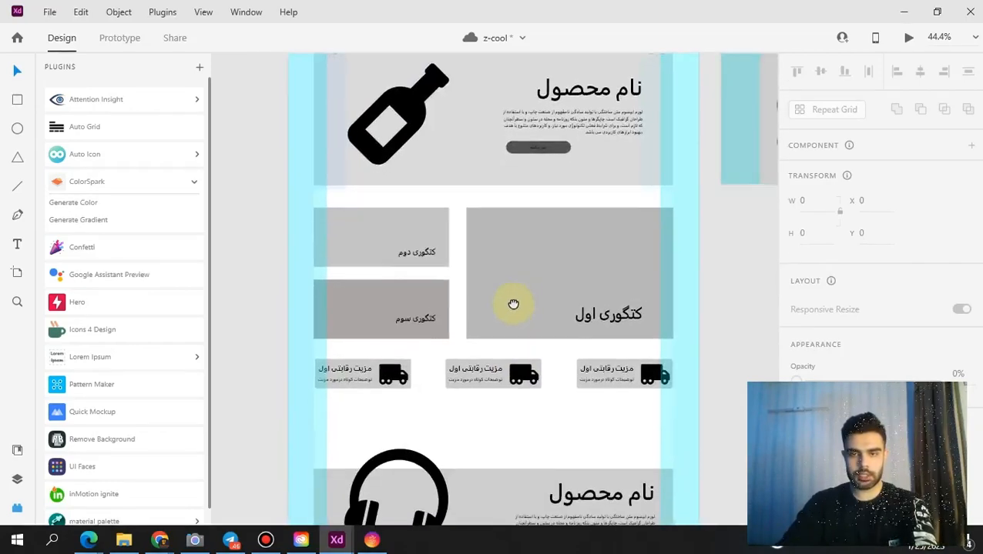
left_click_drag(435, 516, 431, 208)
left_click_drag(454, 441, 428, 177)
left_click_drag(466, 343, 470, 92)
left_click_drag(441, 289, 447, 92)
left_click_drag(450, 384, 430, 153)
left_click_drag(435, 314, 460, 233)
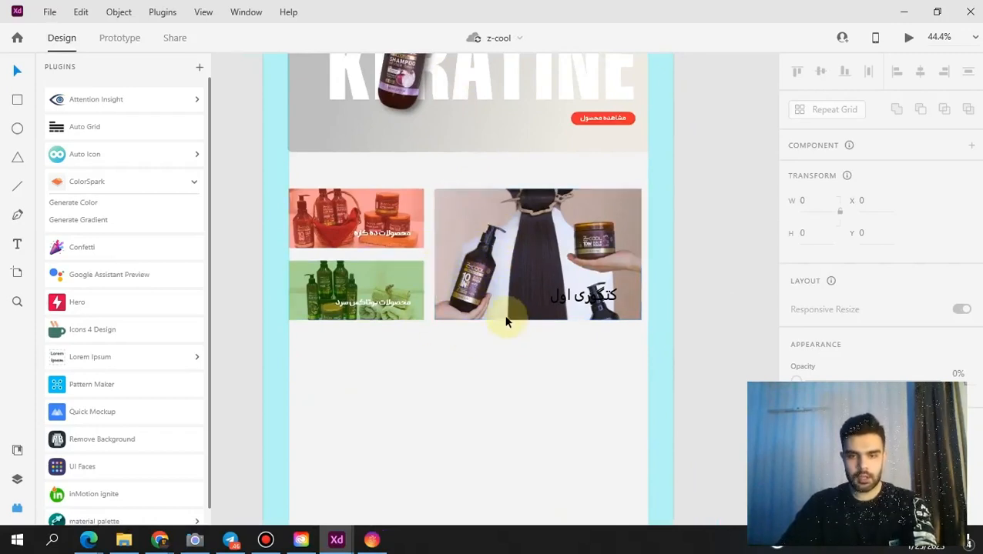
- Duplicate the green category overlay to below the large category image and move the "کتگوری اول" label down beneath the image
left_click(411, 279)
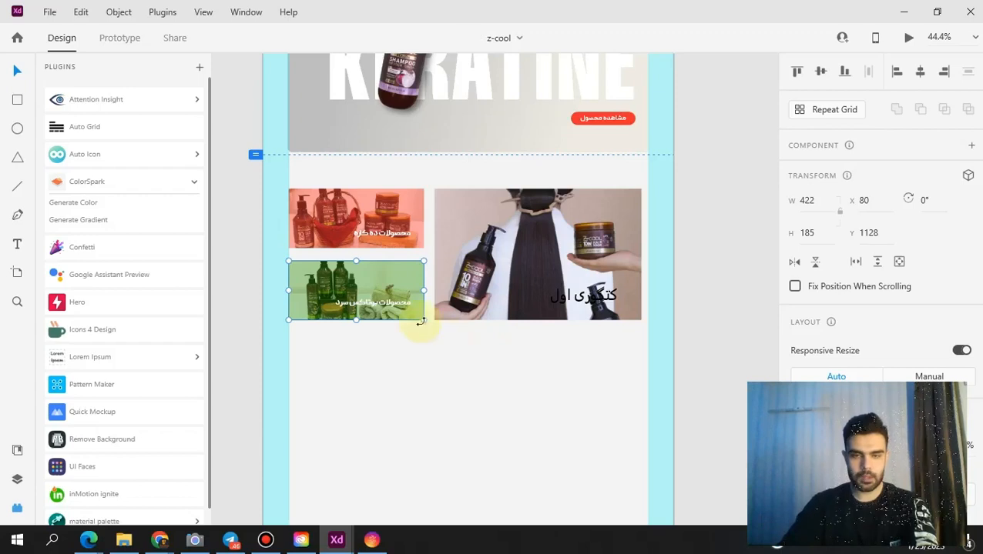
key("ctrl+d")
left_click_drag(400, 279, 544, 339)
left_click_drag(595, 295, 612, 391)
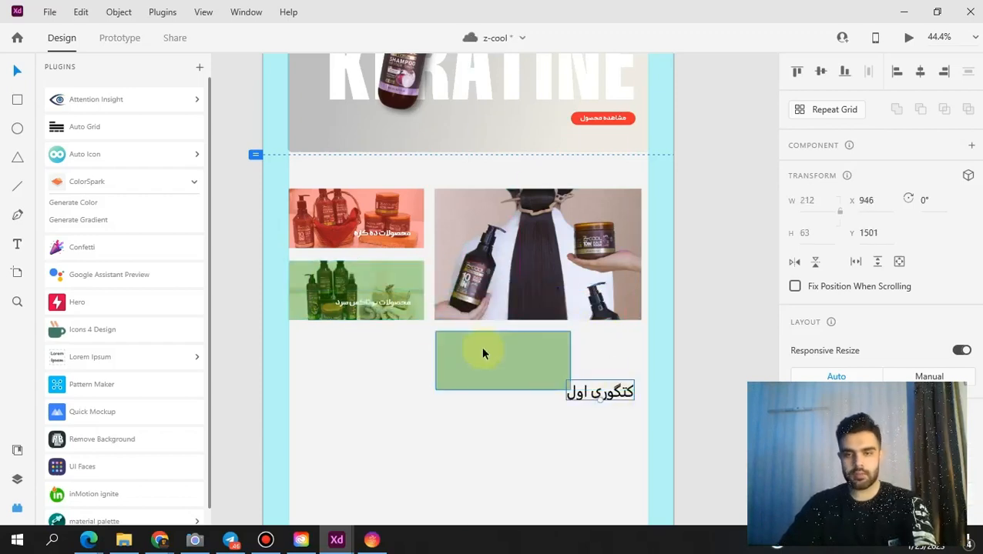
- Place the copied green overlay on the large category image and stretch it to 645 × 410 so it covers the photo
left_click_drag(482, 352, 479, 278)
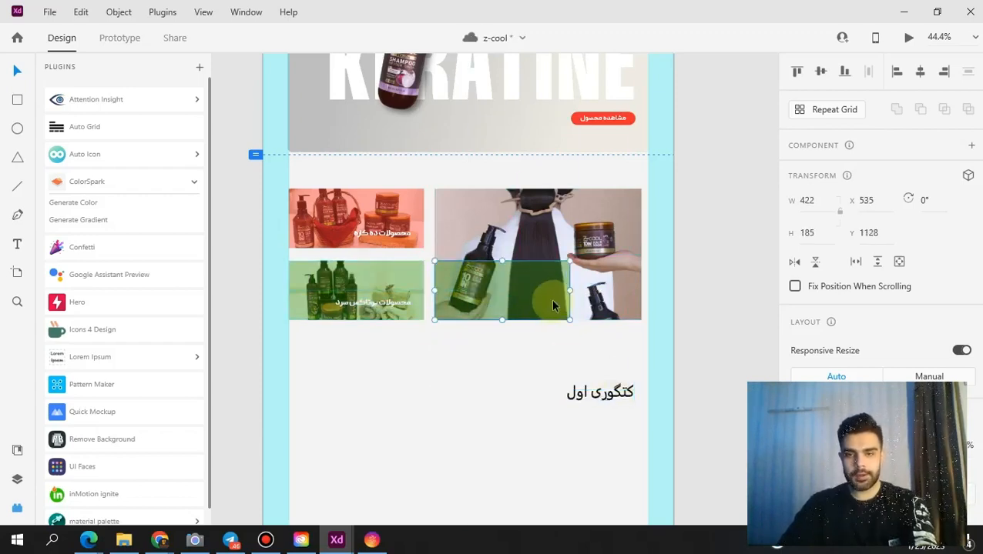
left_click_drag(568, 291, 639, 290)
left_click_drag(542, 266, 527, 189)
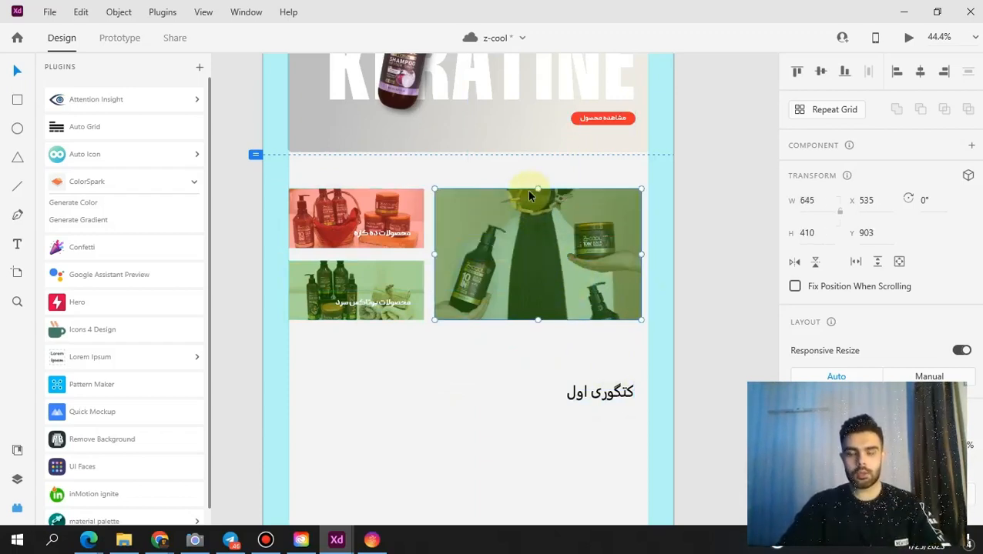
left_click(589, 396)
right_click(593, 395)
left_click(636, 315)
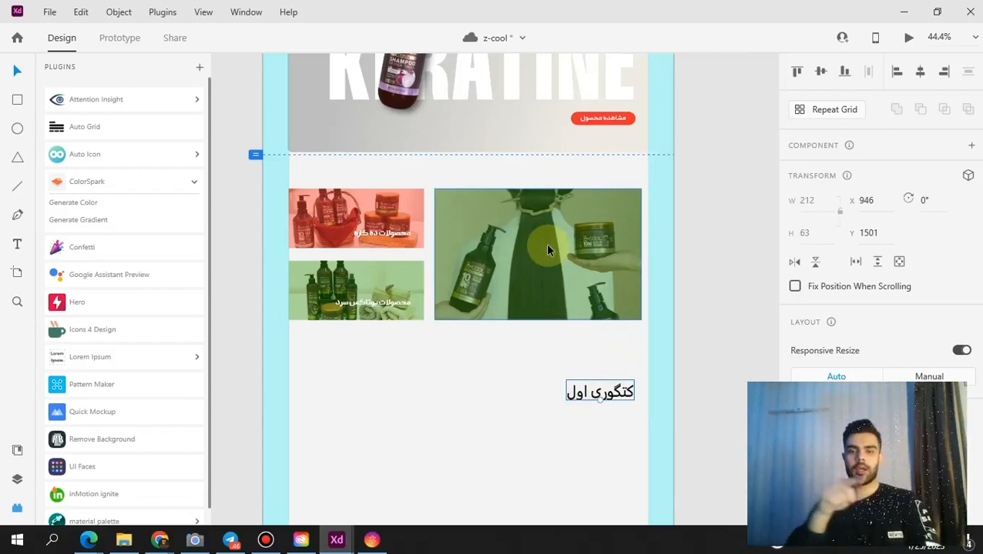
scroll(878, 231, "down", 5)
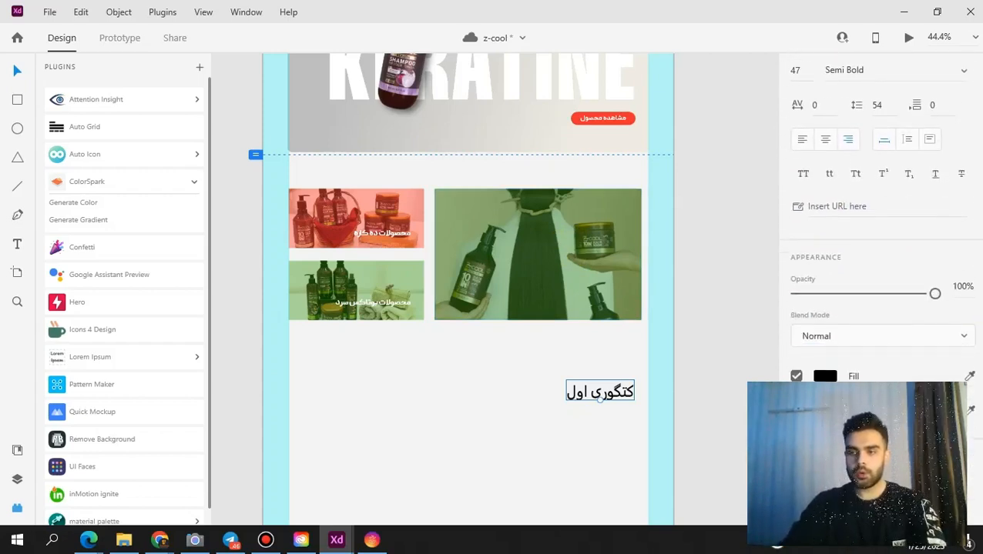
scroll(855, 431, "down", 3)
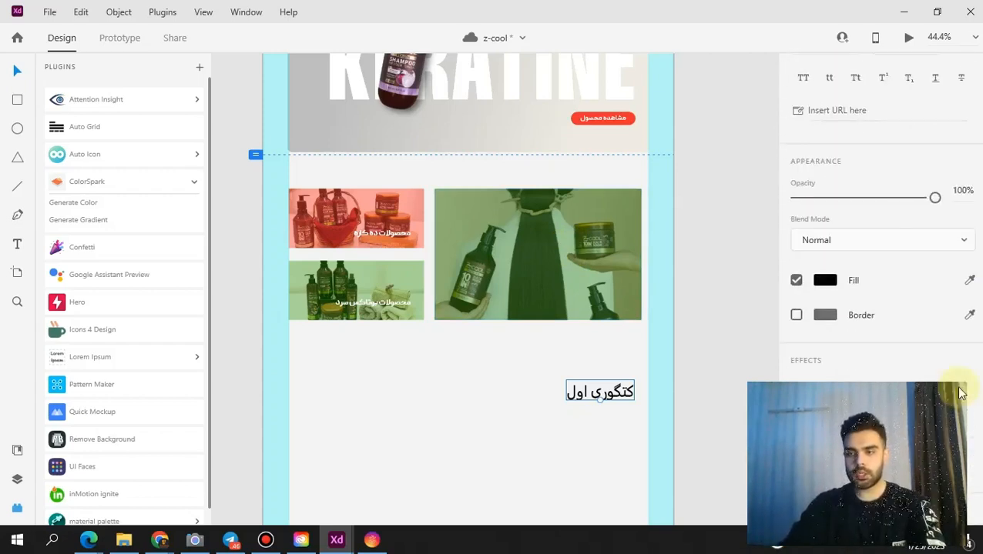
left_click(825, 281)
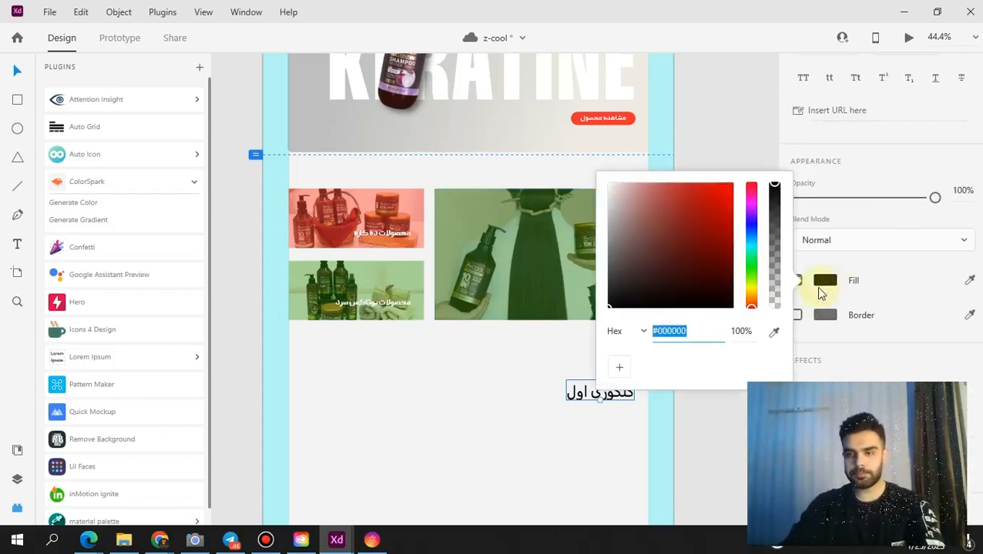
left_click(752, 290)
left_click(725, 209)
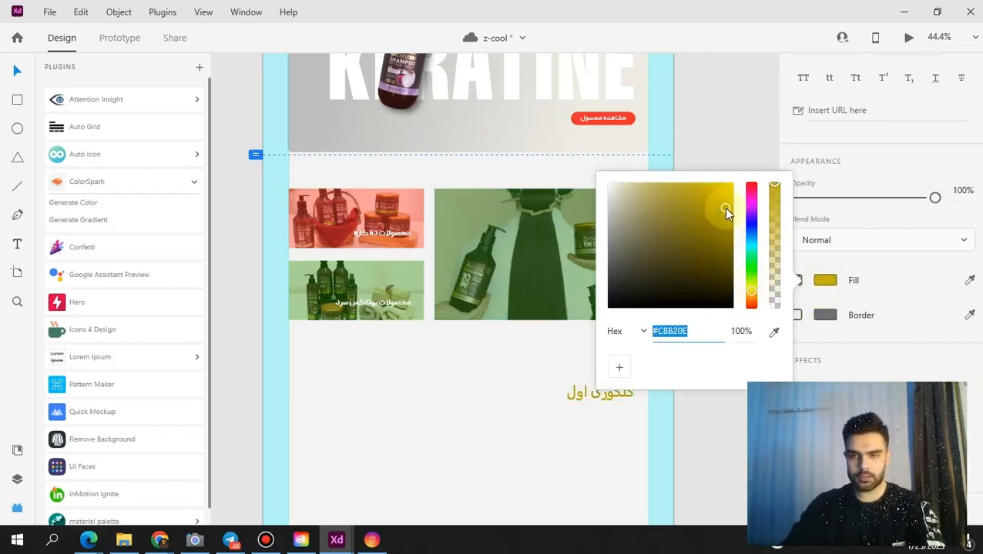
left_click(773, 244)
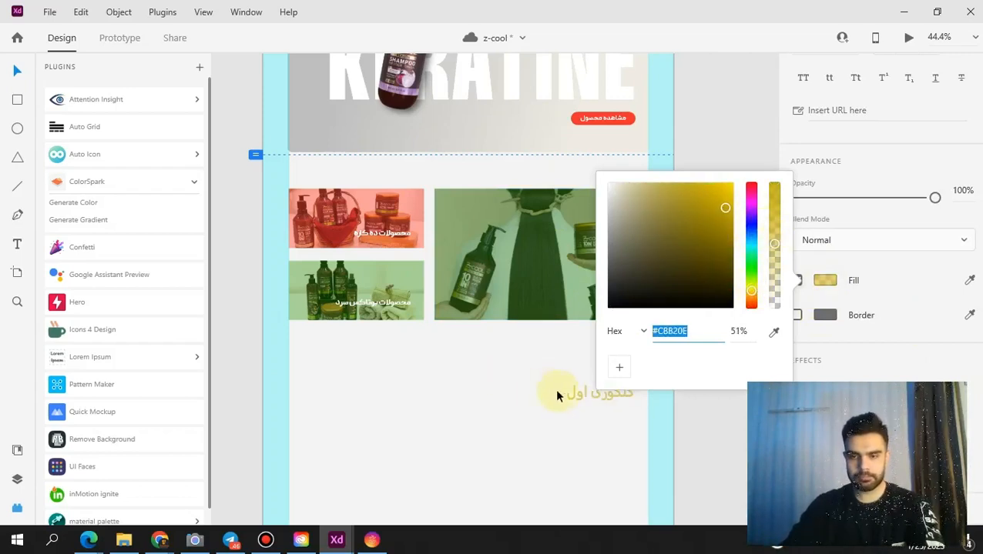
key("ctrl+z")
key("ctrl+z")
key("ctrl+z")
key("ctrl+z")
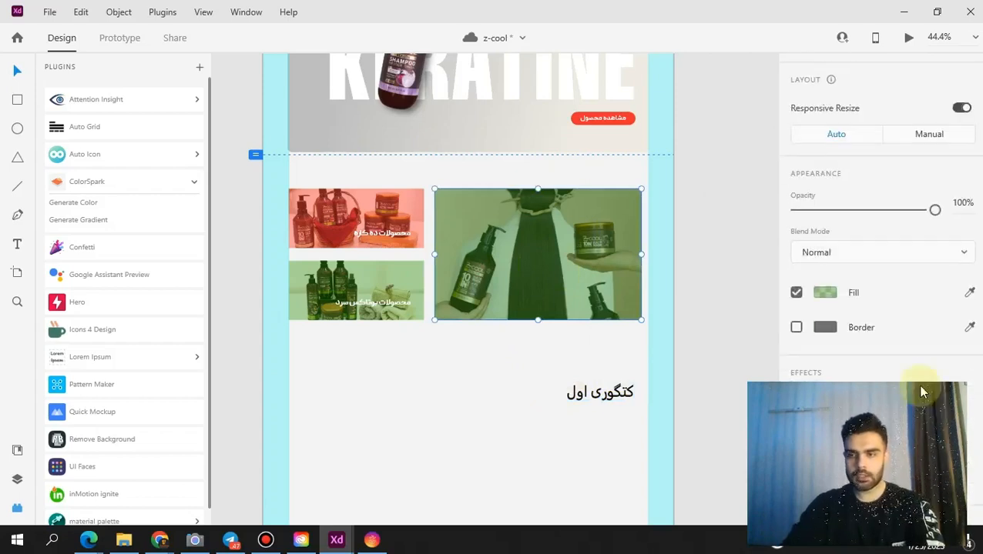
- Recolour the large category image's overlay to amber #BB8F00 and raise its fill opacity slightly above 40%
left_click(821, 293)
left_click(752, 311)
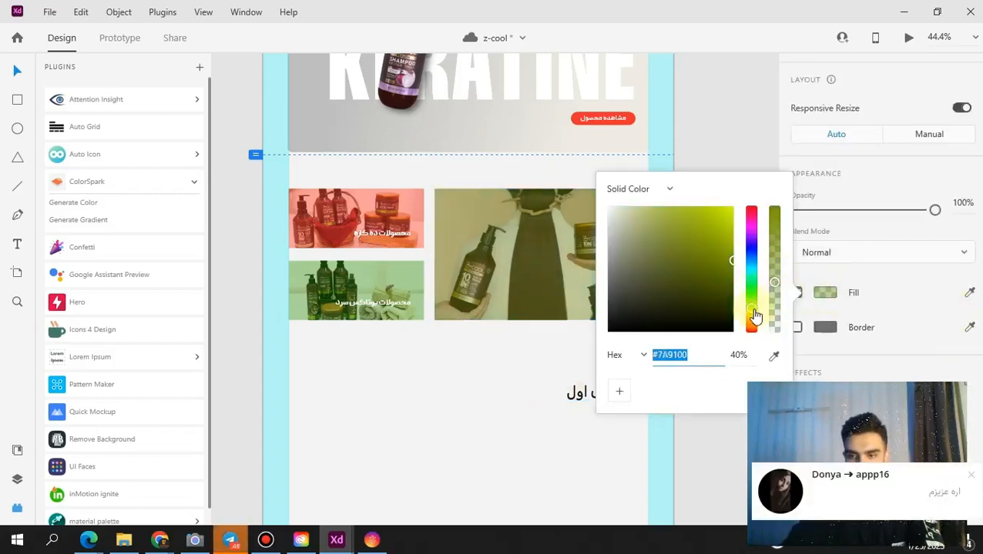
left_click(970, 474)
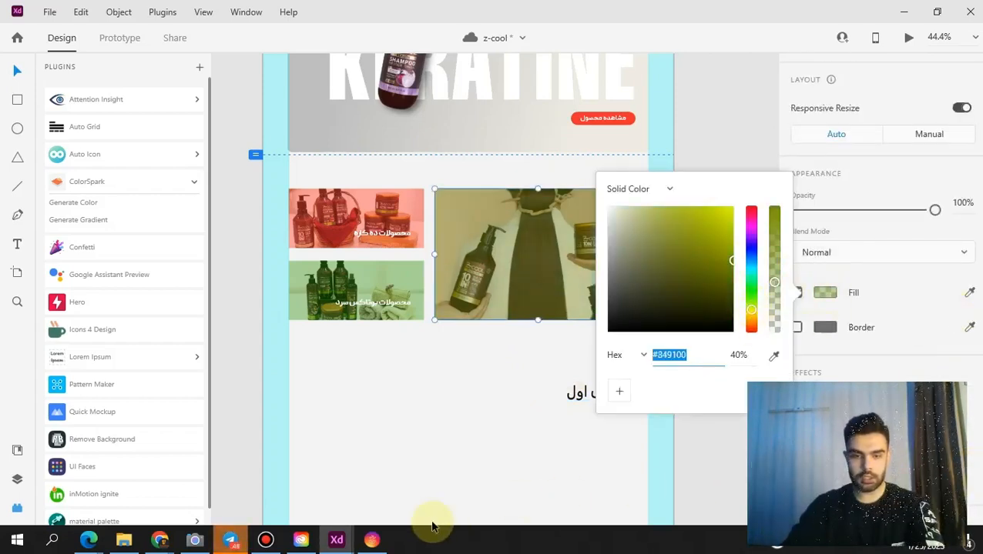
mouse_move(506, 7)
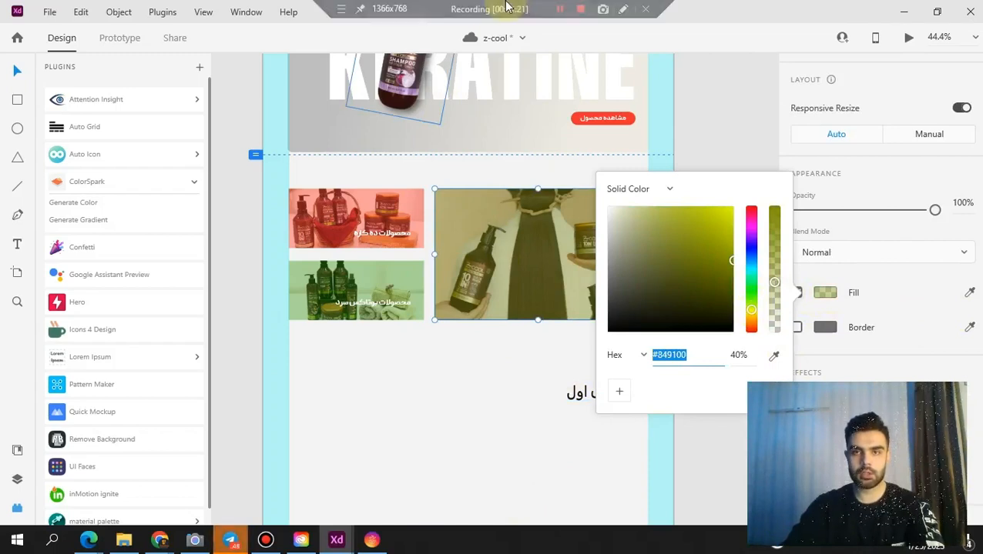
left_click(753, 322)
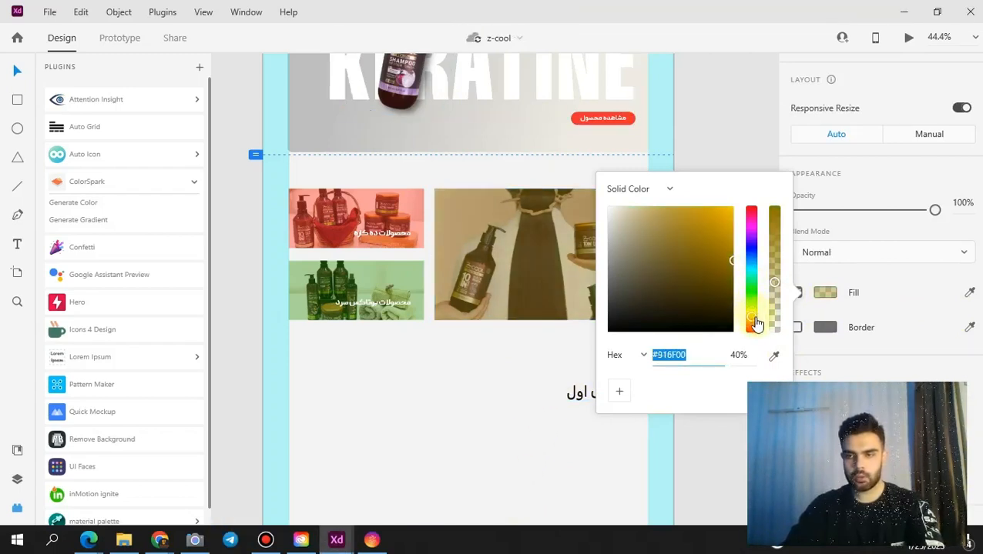
mouse_move(736, 235)
left_mouse_down()
mouse_move(737, 222)
mouse_move(735, 245)
left_mouse_up()
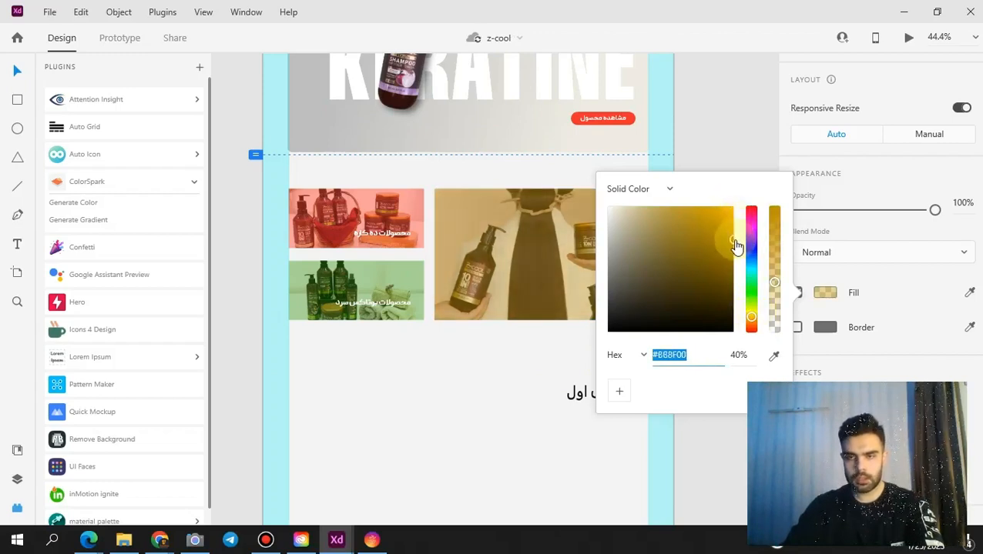
left_click_drag(774, 283, 775, 275)
left_click(504, 346)
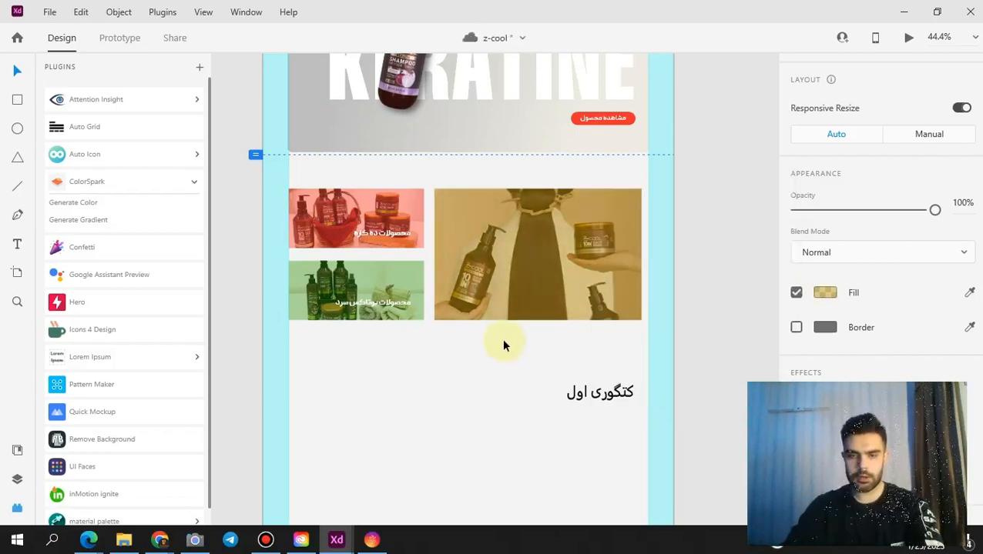
- Move the "کتگوری اول" label onto the large category image's lower corner and change its text to "محصولات کراتین"
left_click_drag(585, 391, 585, 308)
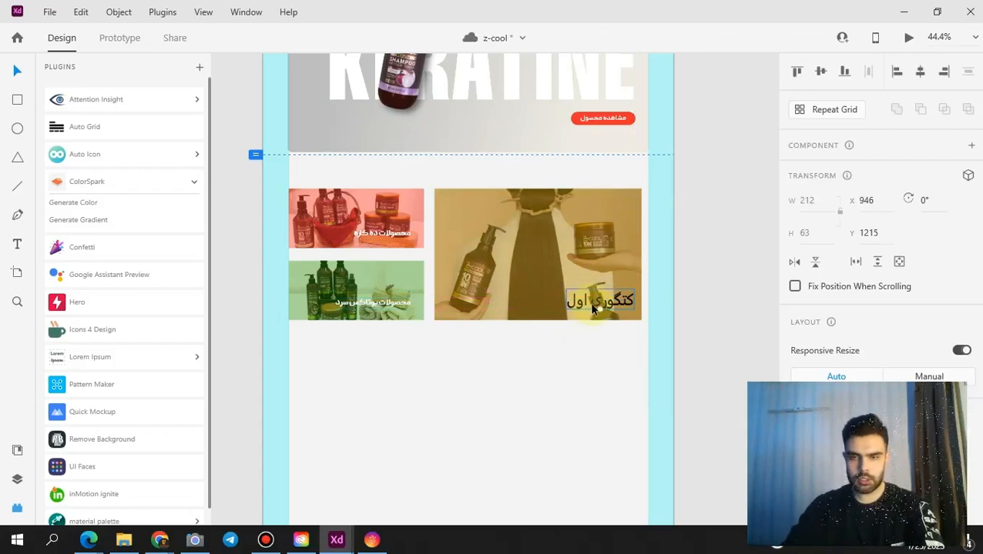
double_click(593, 308)
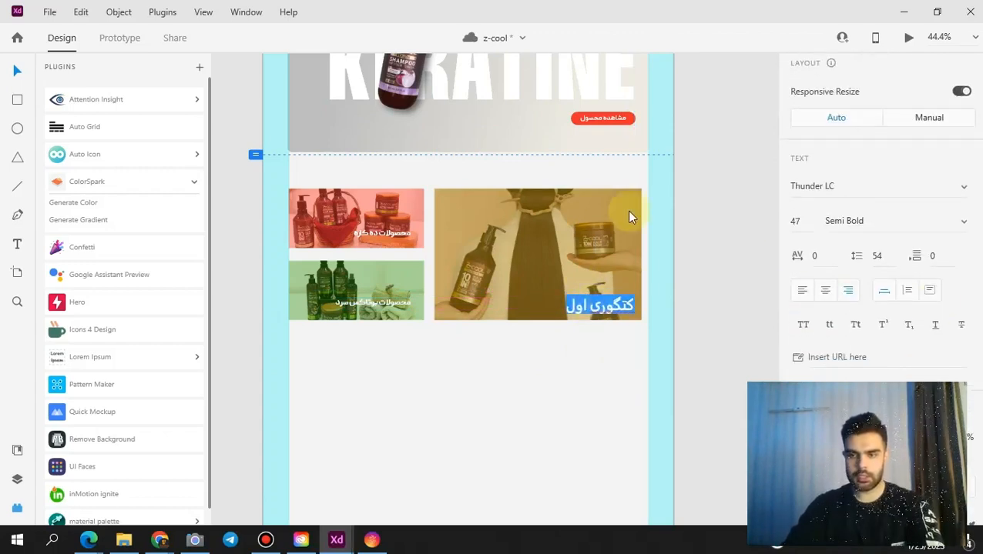
key("BackSpace")
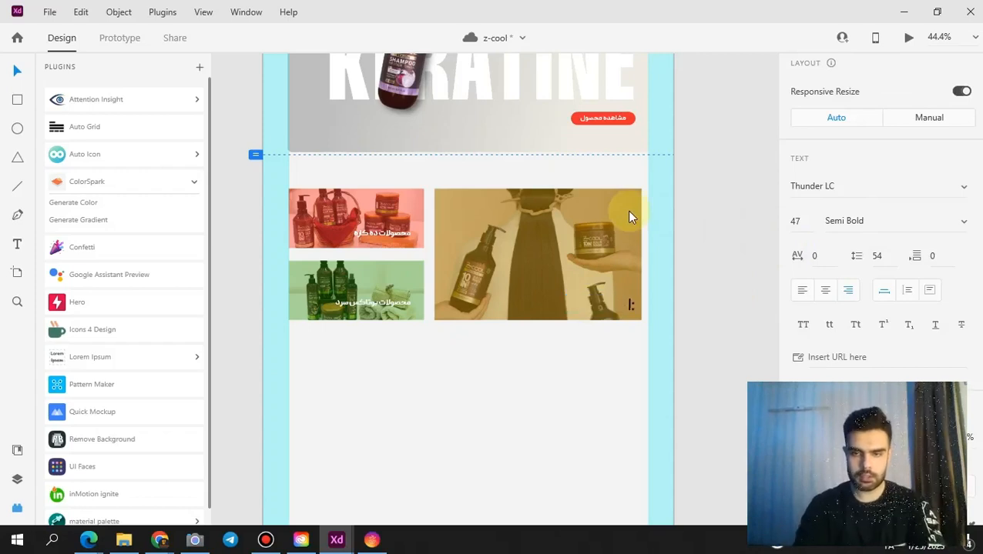
type("محصولا")
type("تین")
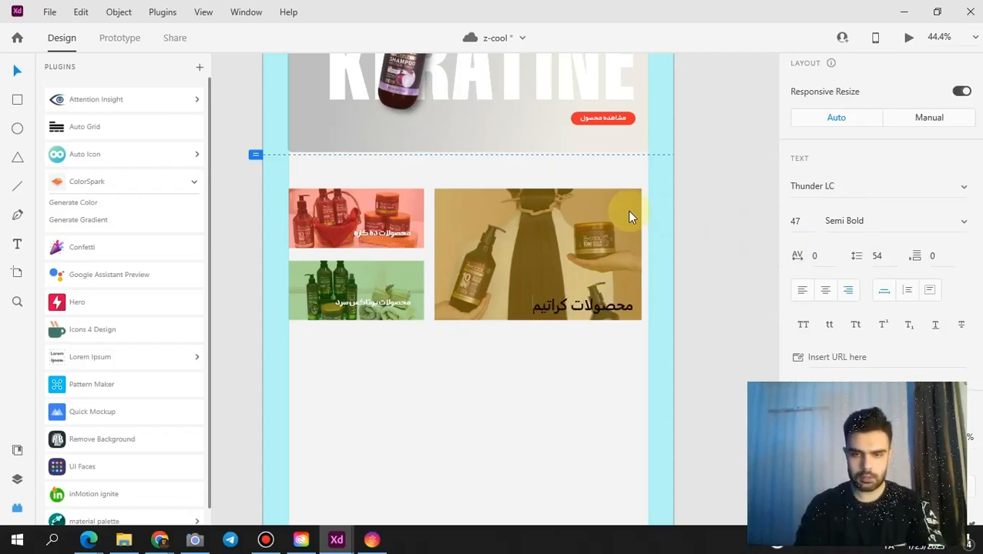
key("Escape")
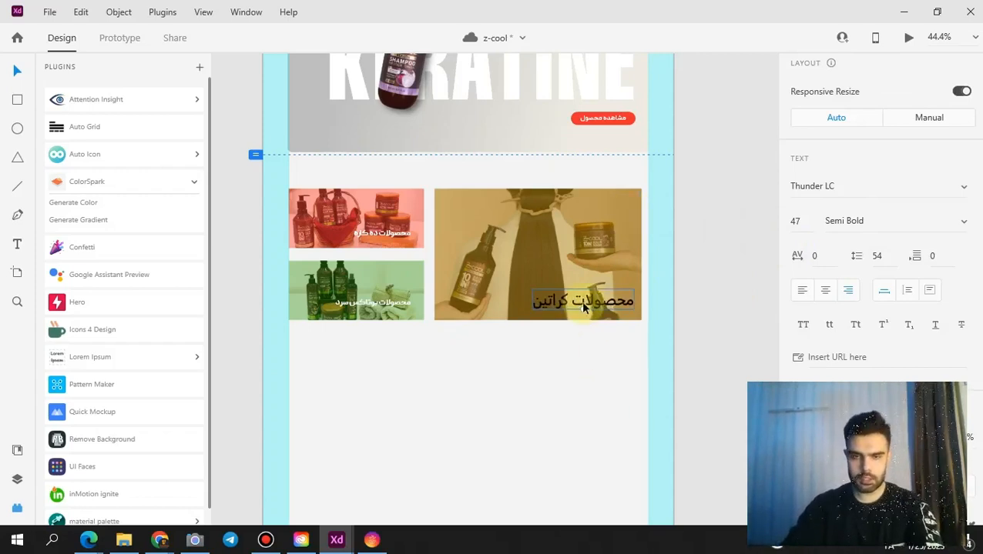
- Recolour the "محصولات کراتین" label to white
scroll(878, 308, "down", 2)
scroll(871, 294, "down", 1)
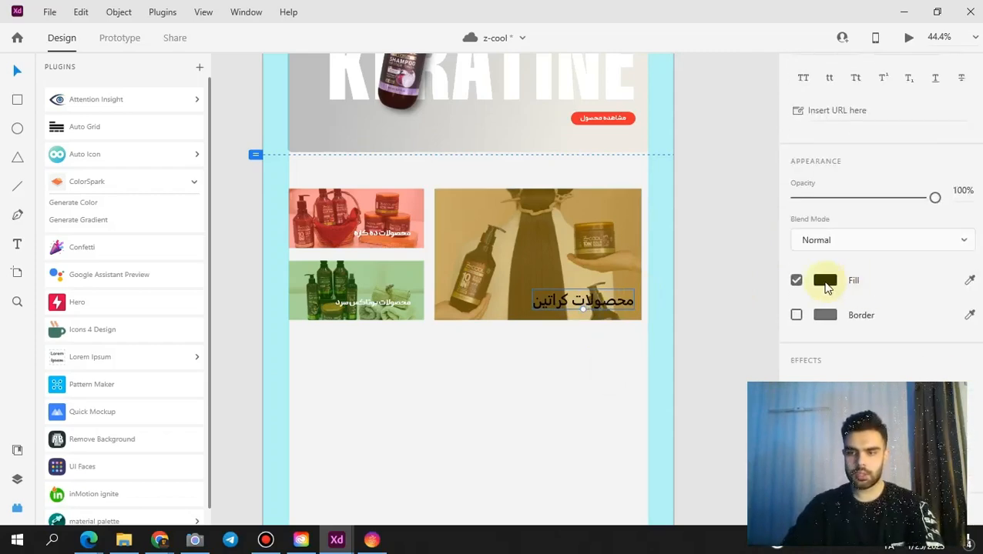
left_click(825, 283)
left_click_drag(712, 264, 568, 169)
left_click(661, 407)
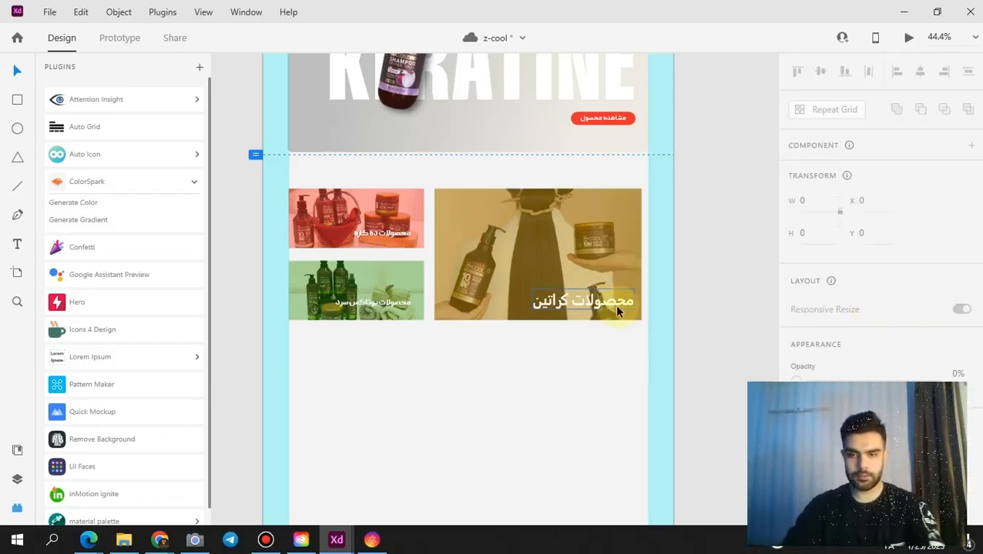
- Set the "محصولات کراتین" label's font to Peyda Bold and save the document
left_click(583, 304)
scroll(923, 259, "up", 3)
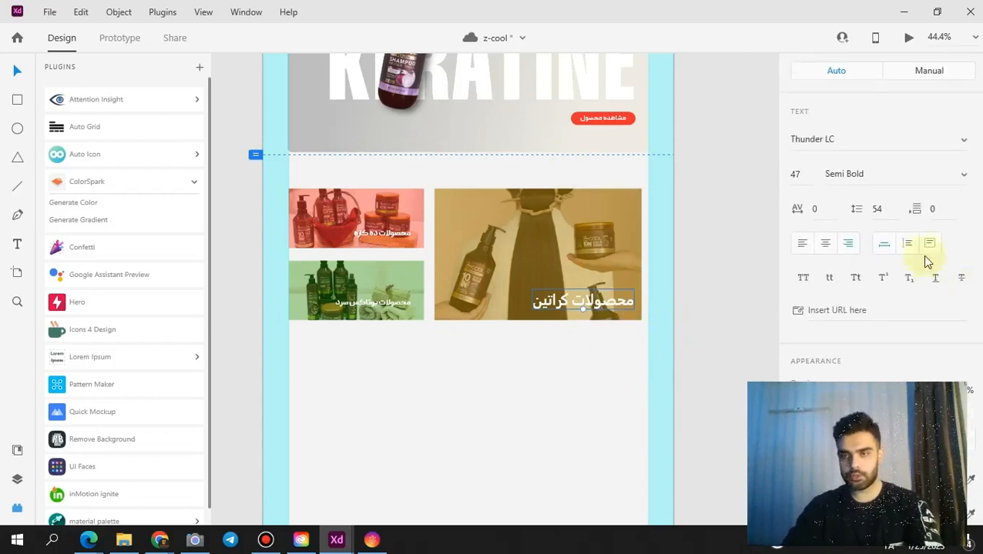
left_click(844, 149)
key("BackSpace")
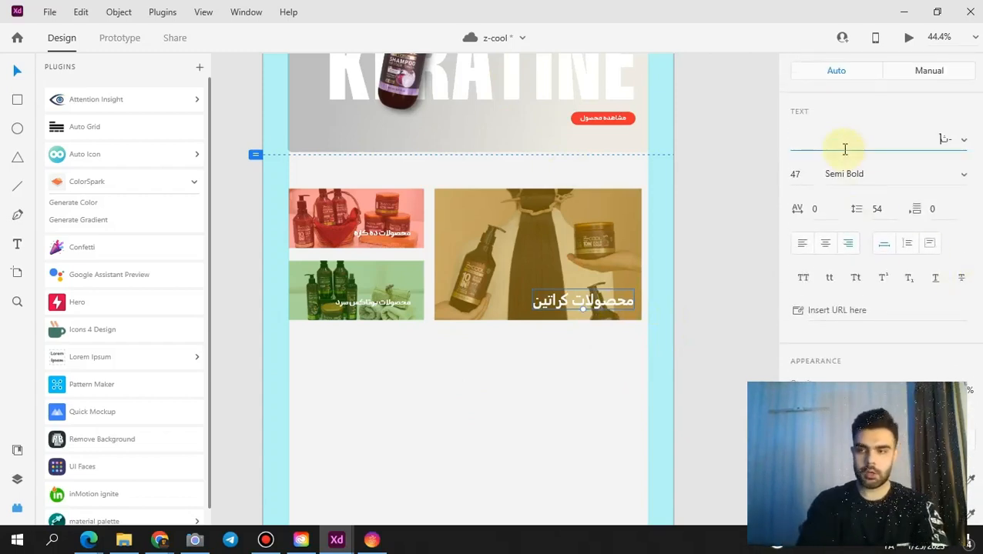
type("Peyda")
key("Return")
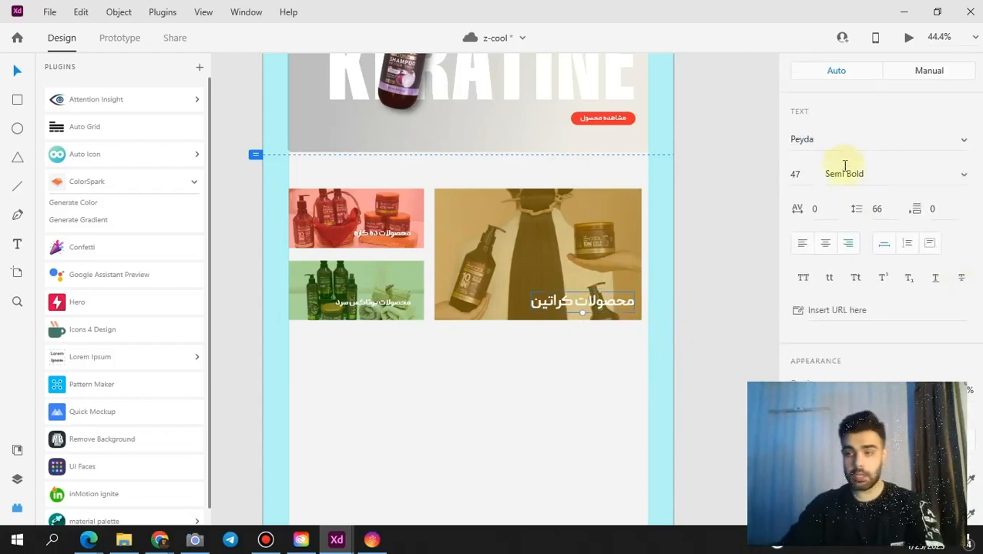
left_click(964, 185)
left_click(900, 206)
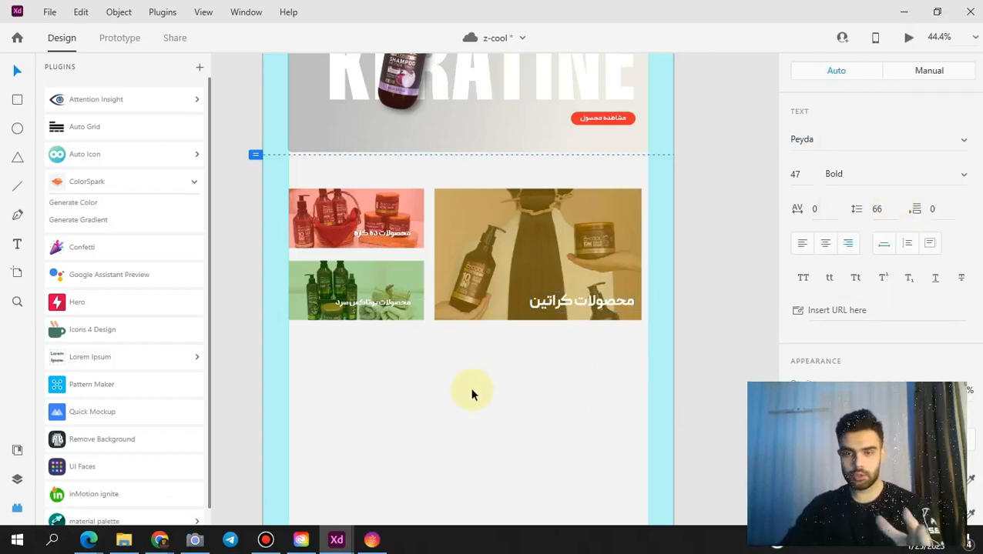
left_click(473, 395)
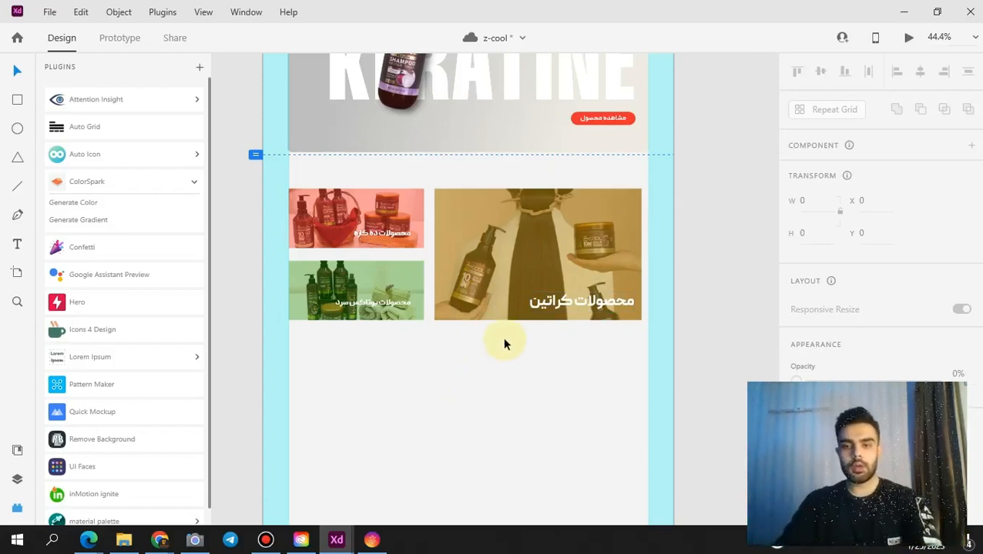
left_click_drag(501, 345, 501, 432)
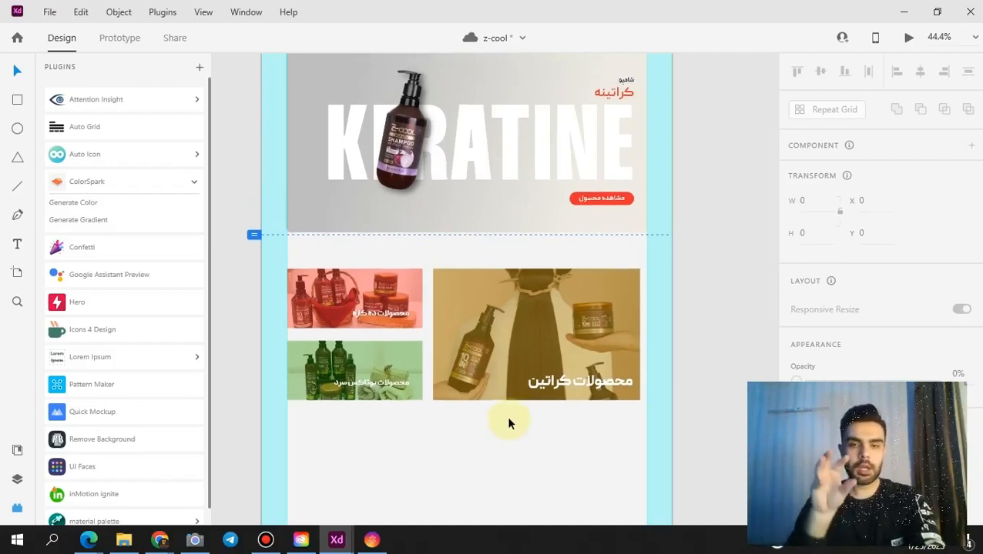
key("ctrl+s")
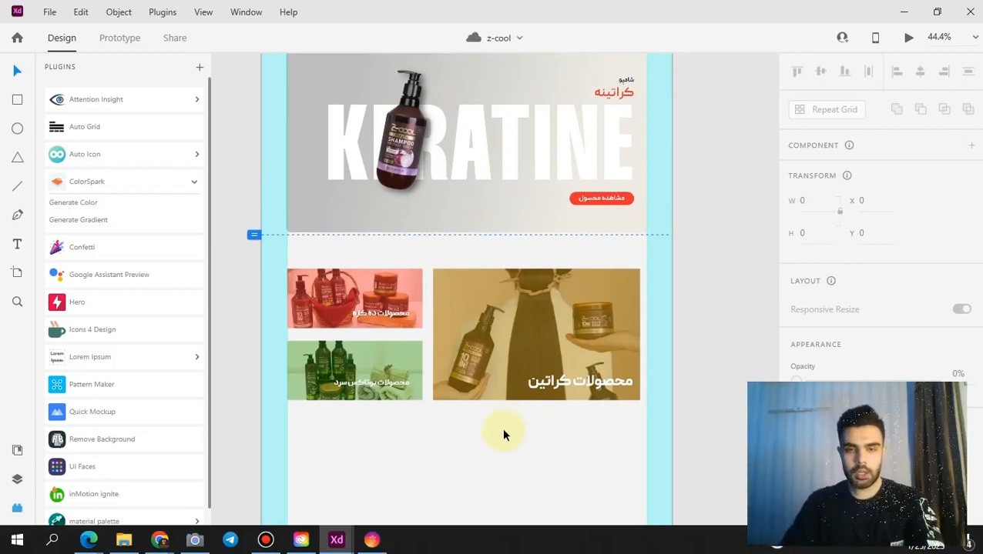
- Review the hero banner and category image section on the artboard and in the desktop preview
scroll(473, 397, "up", 5)
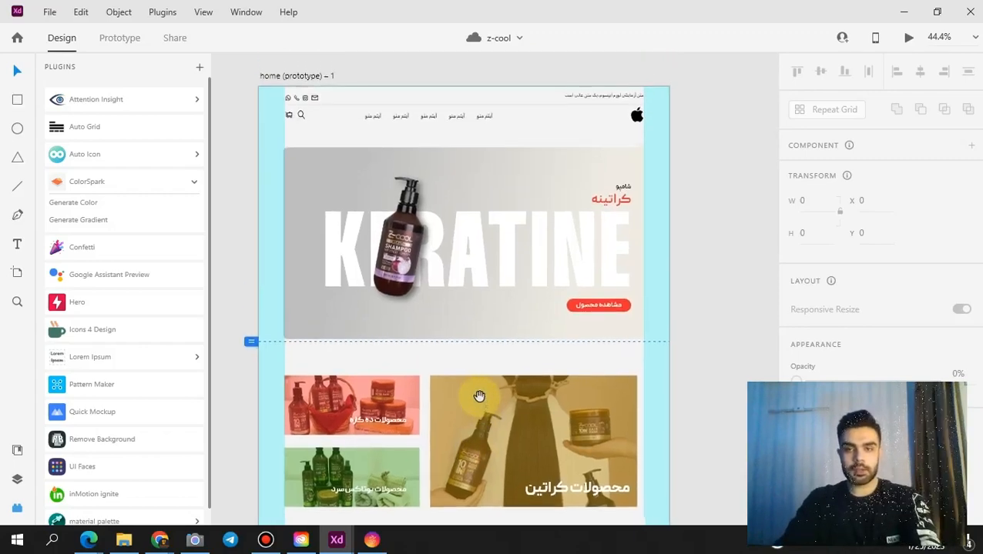
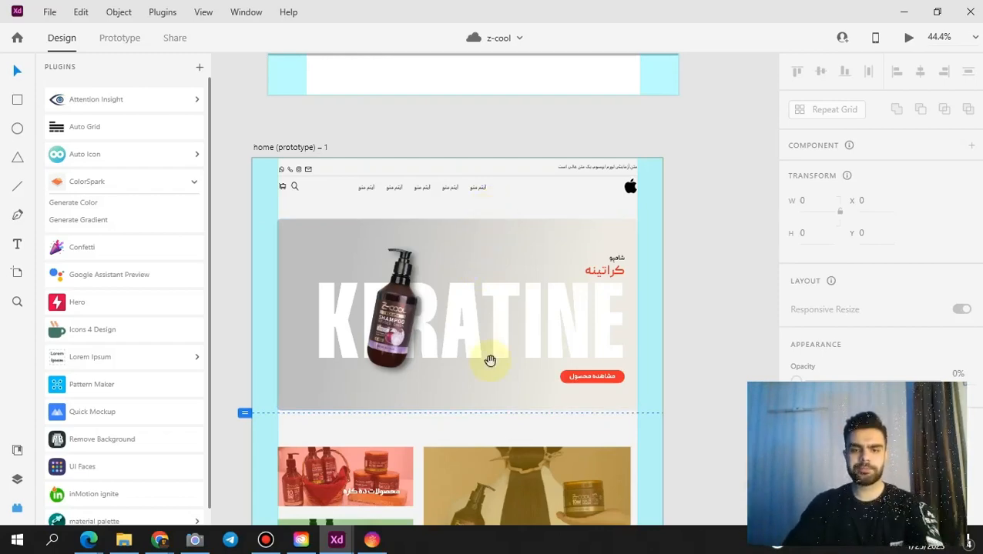
scroll(490, 361, "down", 3)
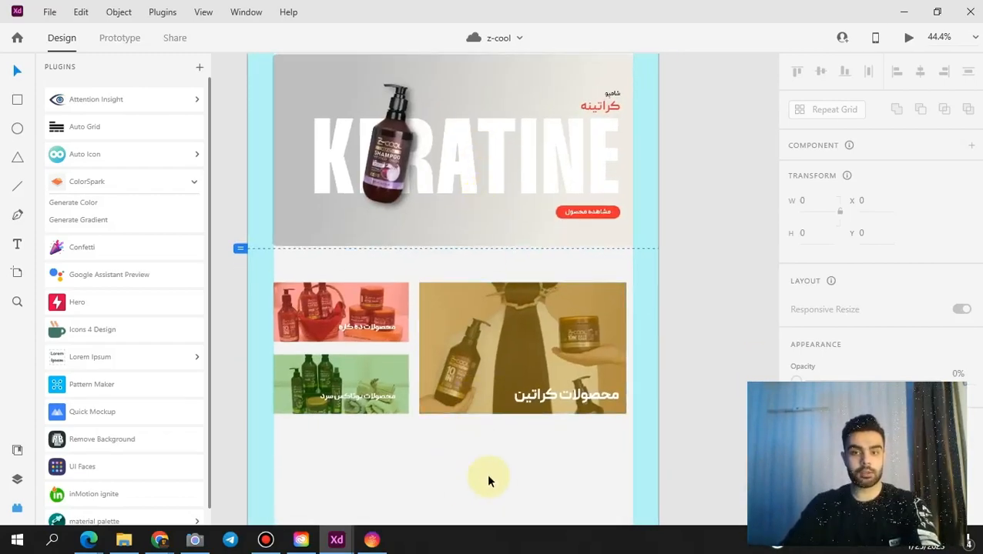
left_click_drag(493, 467, 527, 442)
left_click_drag(507, 121, 501, 182)
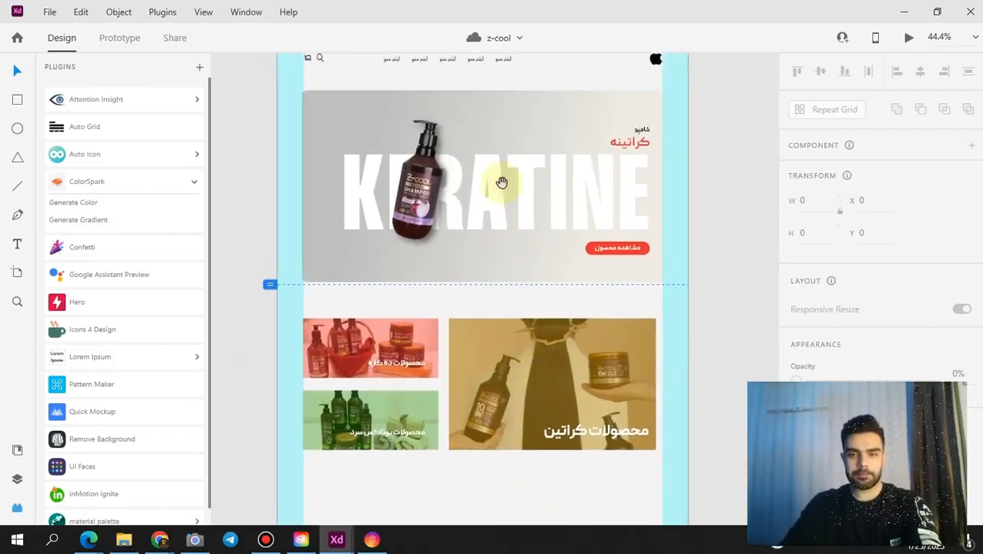
scroll(485, 193, "up", 5)
scroll(478, 262, "down", 3)
left_click(911, 36)
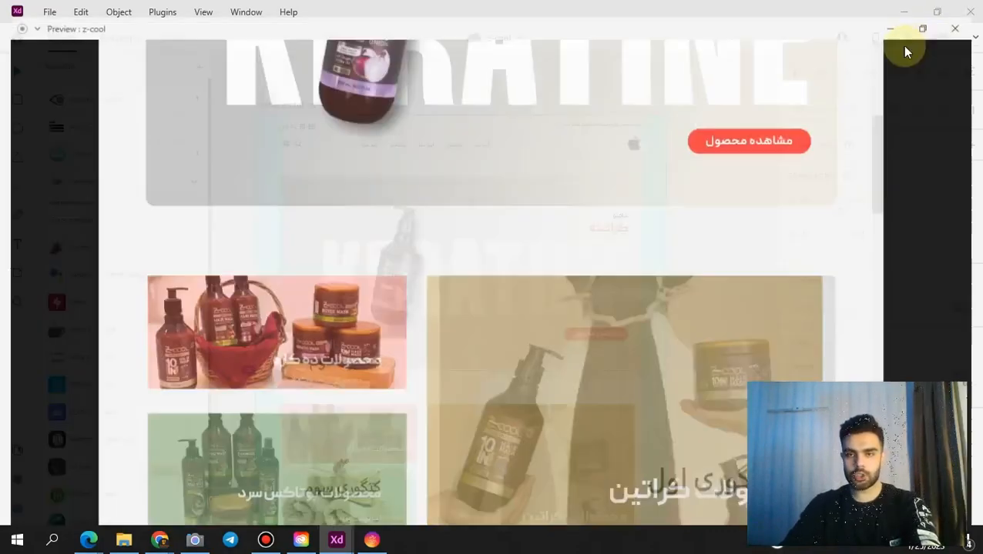
mouse_move(890, 147)
left_mouse_down()
mouse_move(890, 49)
mouse_move(884, 231)
mouse_move(879, 124)
mouse_move(884, 135)
left_mouse_up()
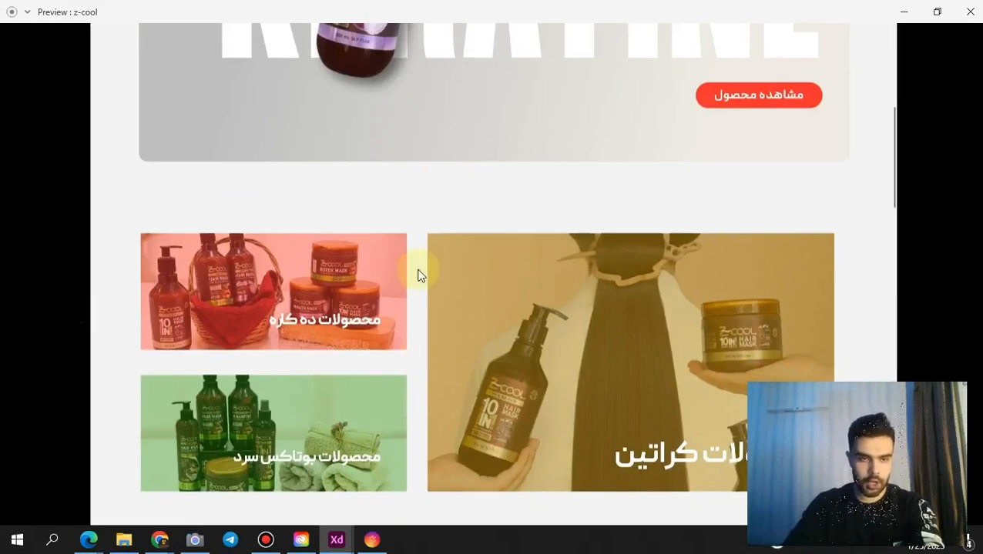
left_click(903, 11)
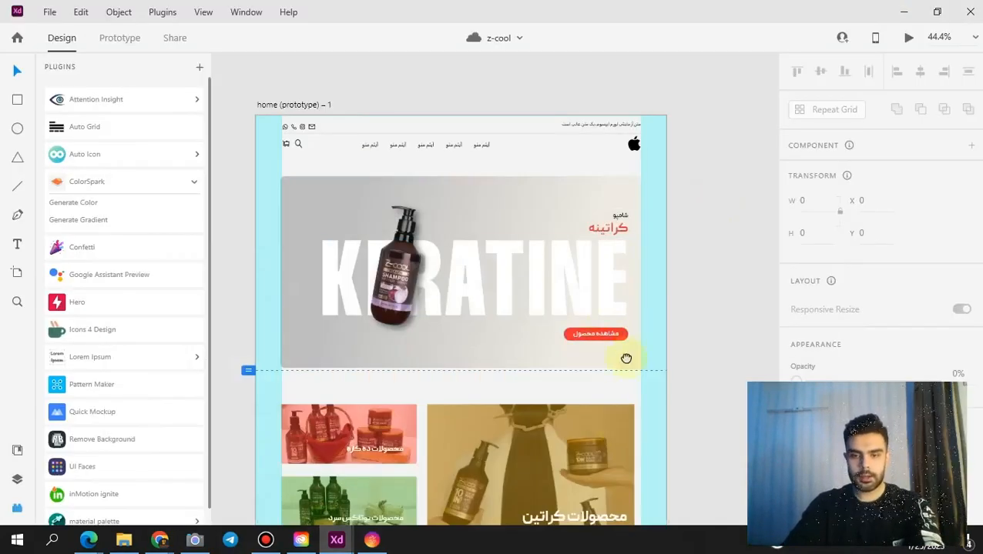
- Shift the amber overlay down to expose the large category image and set the image's corner radius to 10
left_click_drag(625, 358, 620, 200)
left_click_drag(608, 287, 608, 307)
left_click(614, 260)
scroll(861, 285, "down", 5)
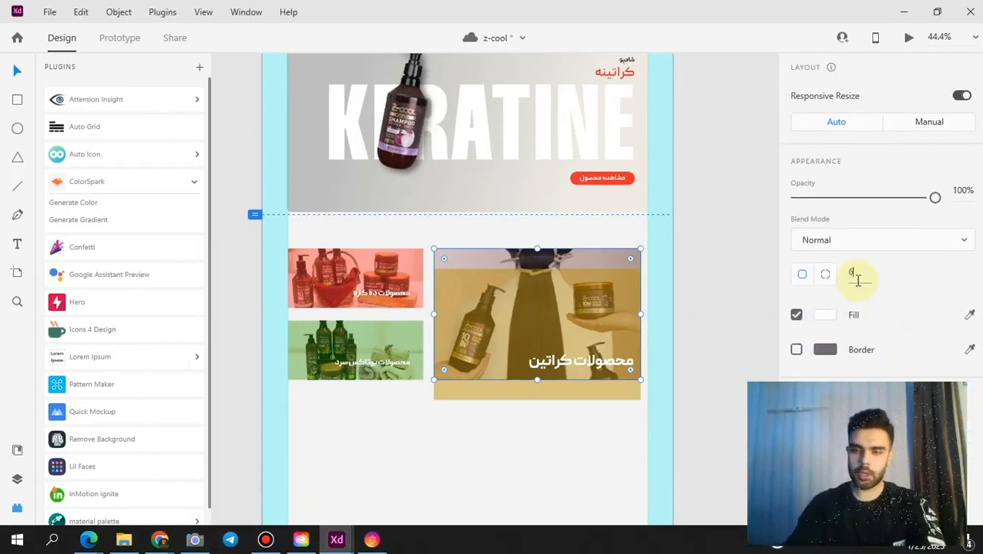
key("Return")
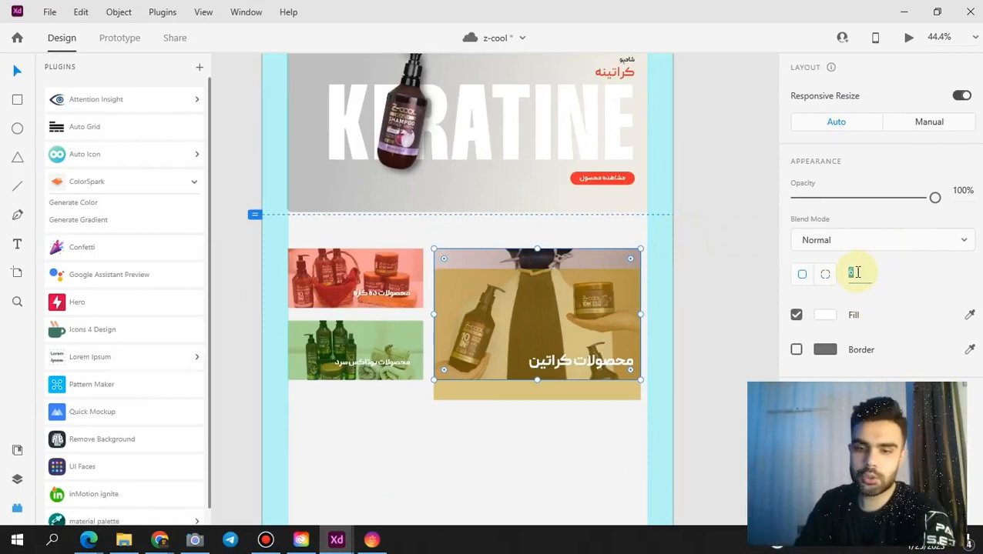
type("10")
key("Return")
- Move the amber overlay back up to Y 903 so it covers the large category image exactly
left_click(607, 319)
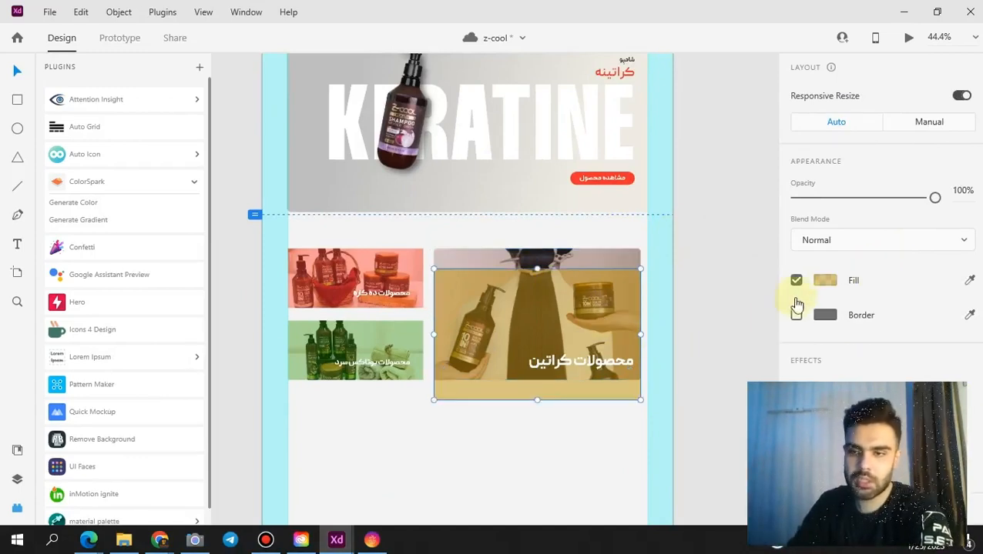
scroll(667, 309, "up", 1)
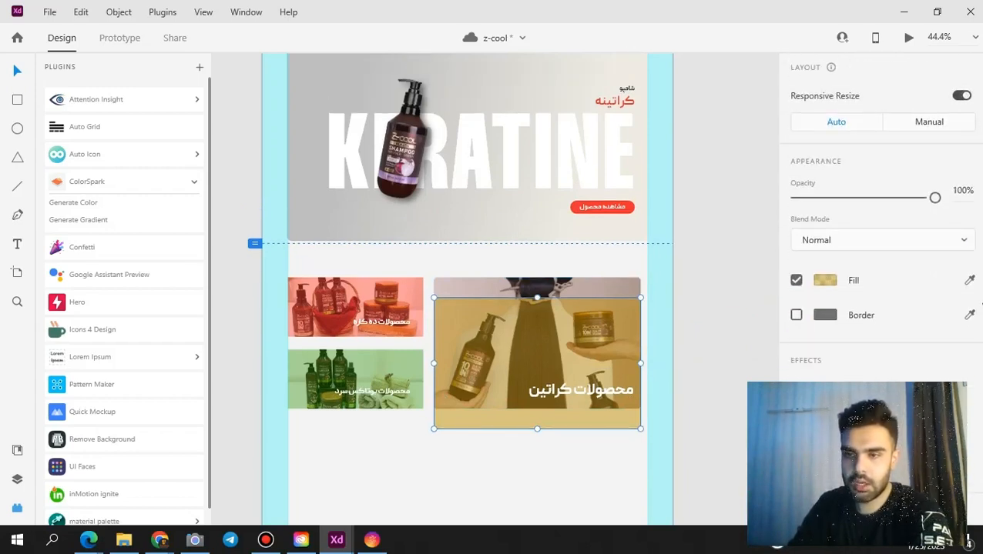
scroll(871, 329, "up", 1)
left_click_drag(599, 345, 597, 324)
scroll(870, 231, "up", 2)
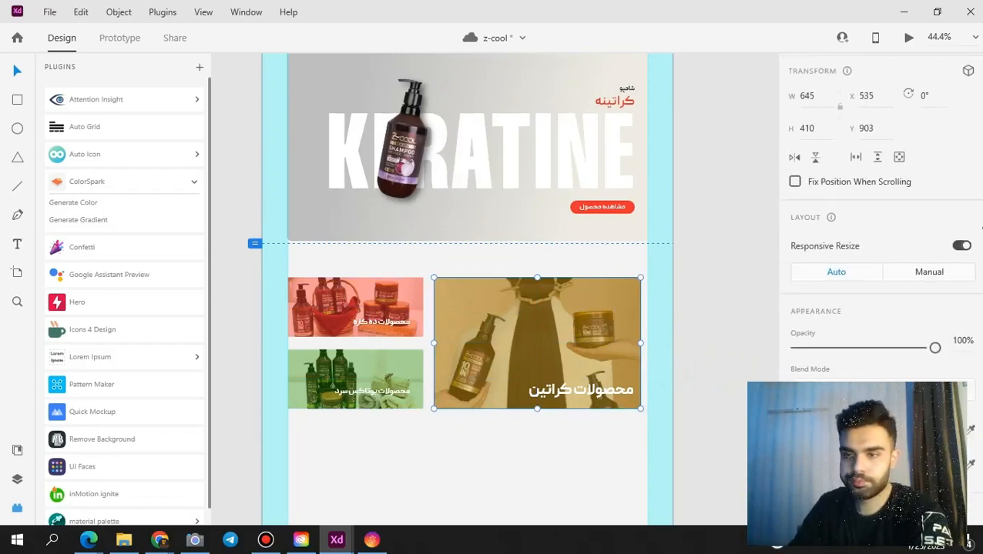
- Shift the red overlay down off the "محصولات ده کاره" image and set the image's corner radius to 6
left_click(390, 318)
scroll(931, 329, "down", 4)
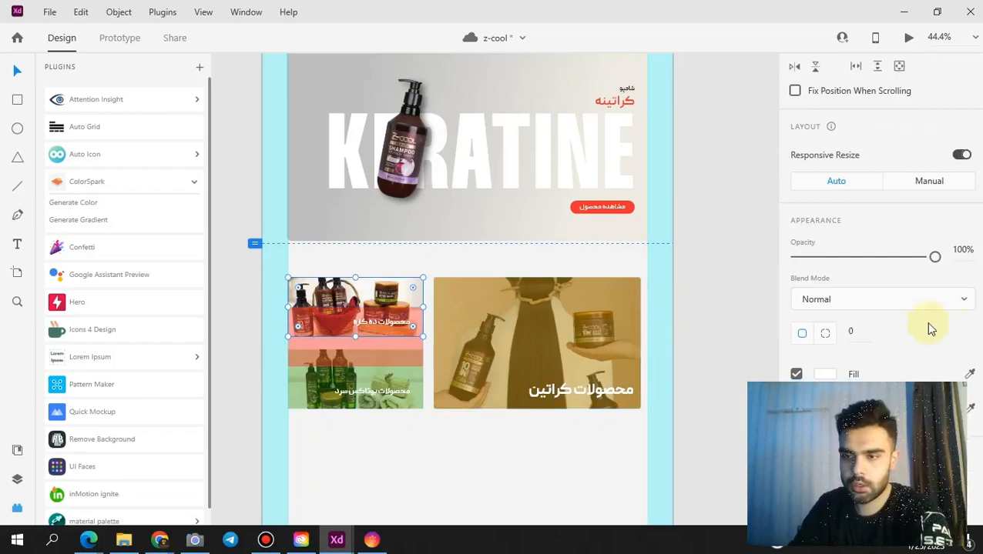
left_click(871, 328)
type("6")
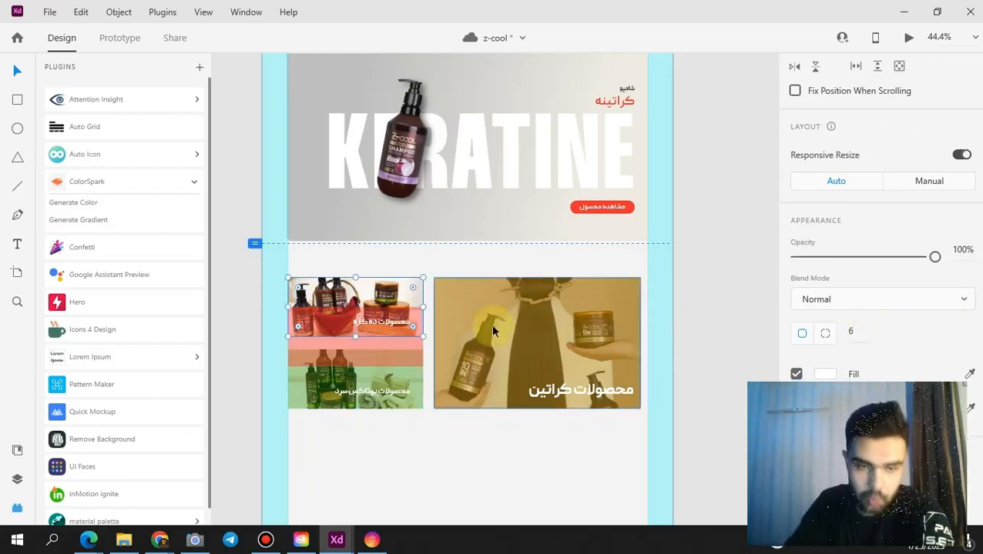
- Realign the red overlay exactly over the "محصولات ده کاره" image
left_click(315, 305)
left_click(315, 305)
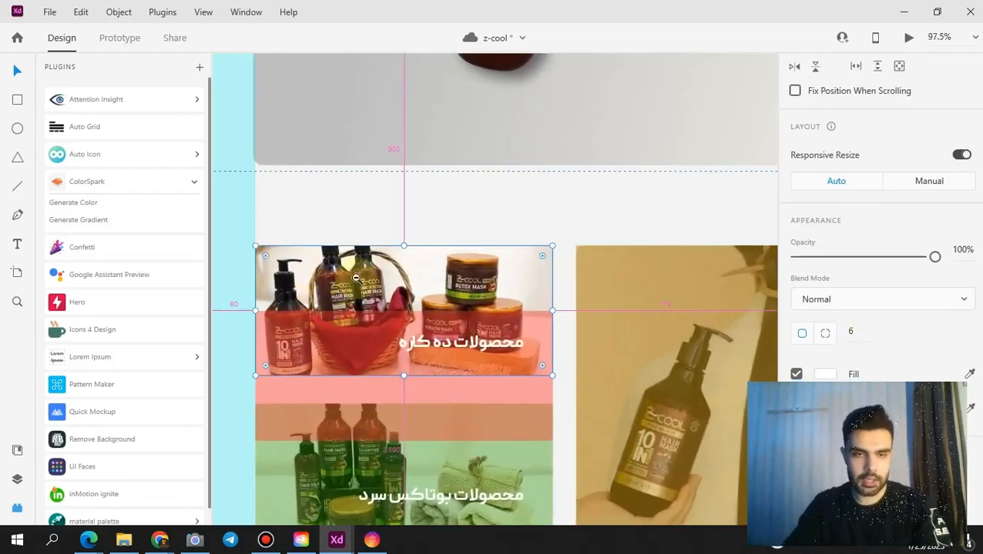
double_click(446, 285)
left_click_drag(446, 285, 459, 353)
left_click_drag(333, 352, 331, 290)
left_click(433, 233)
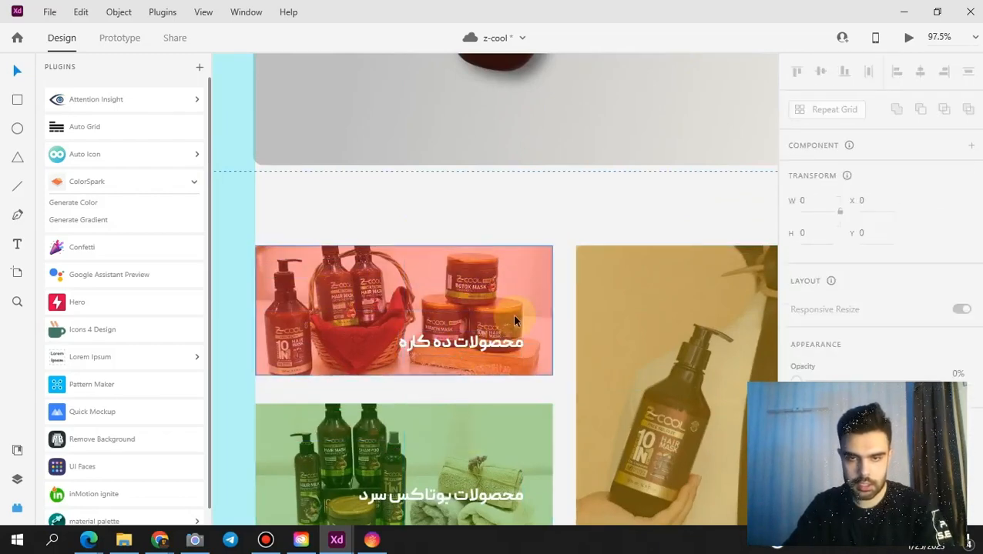
left_click(537, 323)
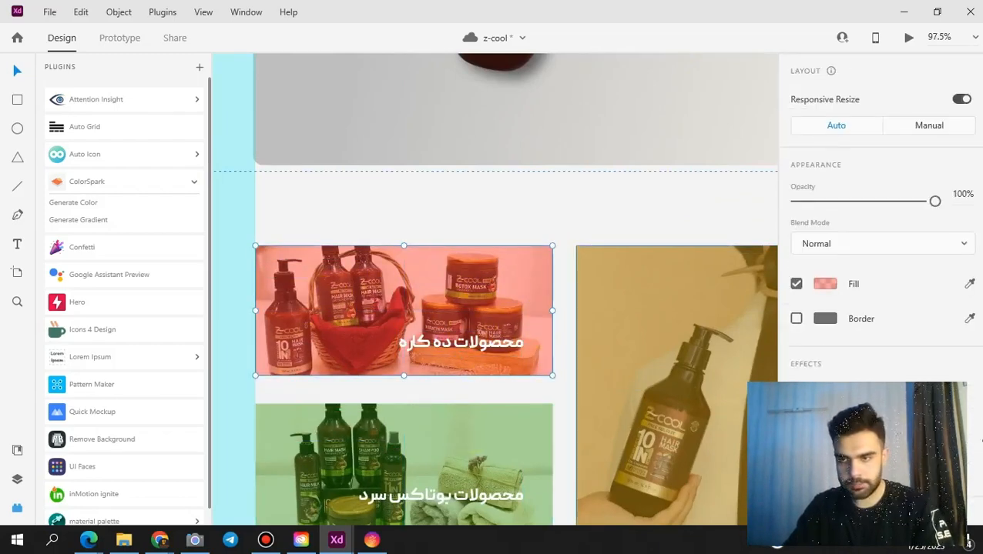
scroll(878, 308, "up", 3)
scroll(878, 308, "down", 3)
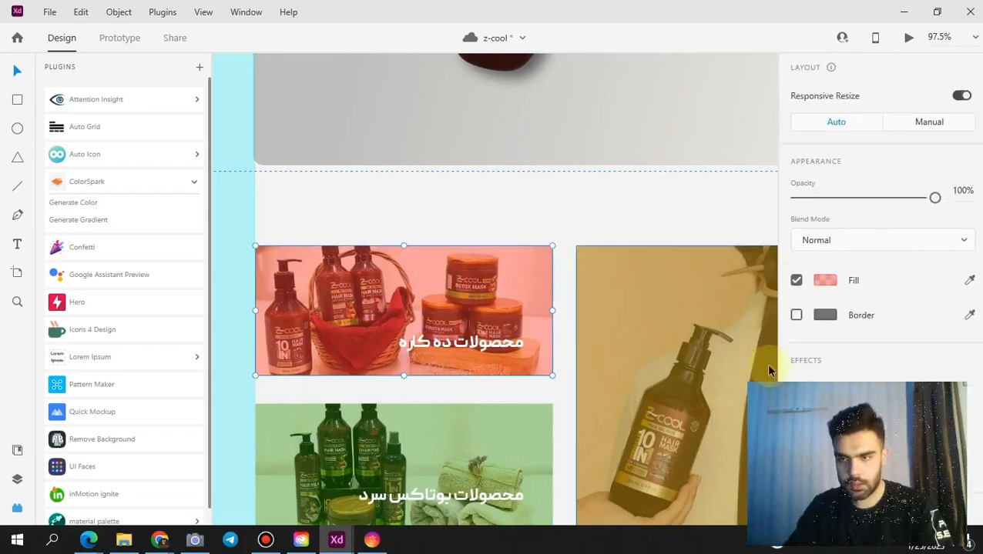
left_click(588, 237)
- Shift the green overlay off the "محصولات بوتاکس سرد" image, set the image's corner radius to 6, and realign the overlay over it
scroll(535, 324, "down", 2)
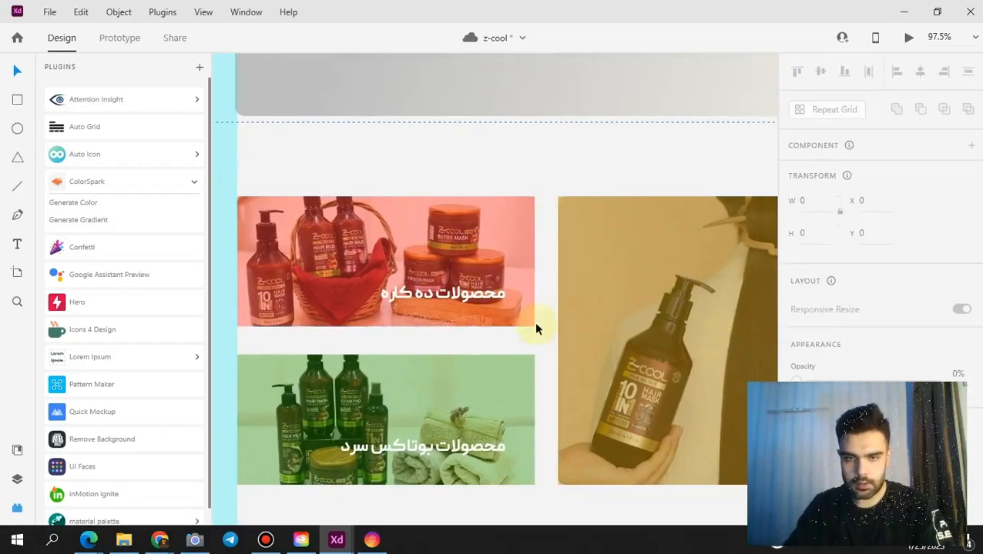
left_click(519, 380)
scroll(865, 323, "down", 3)
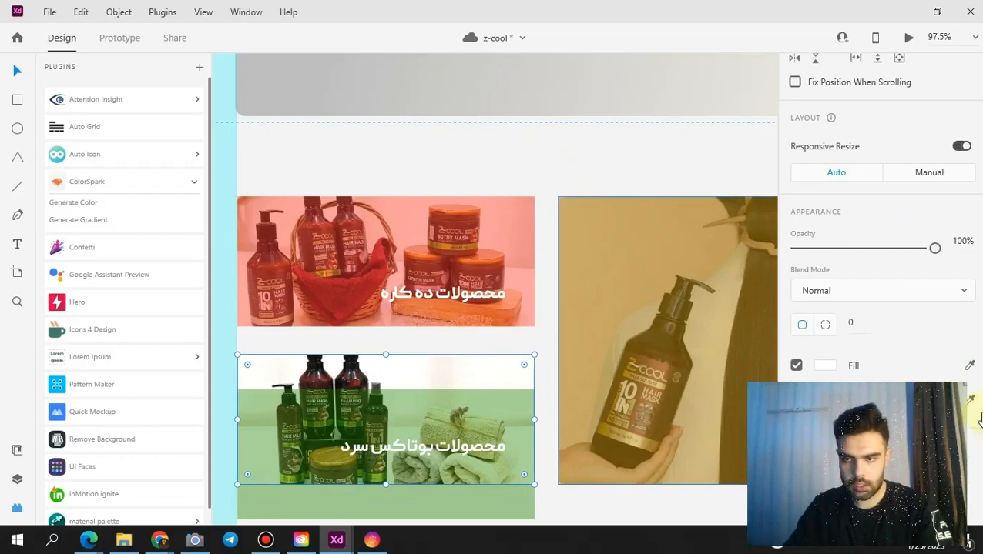
left_click(865, 324)
type("6")
key("Return")
left_click_drag(447, 416, 446, 385)
scroll(566, 445, "down", 6)
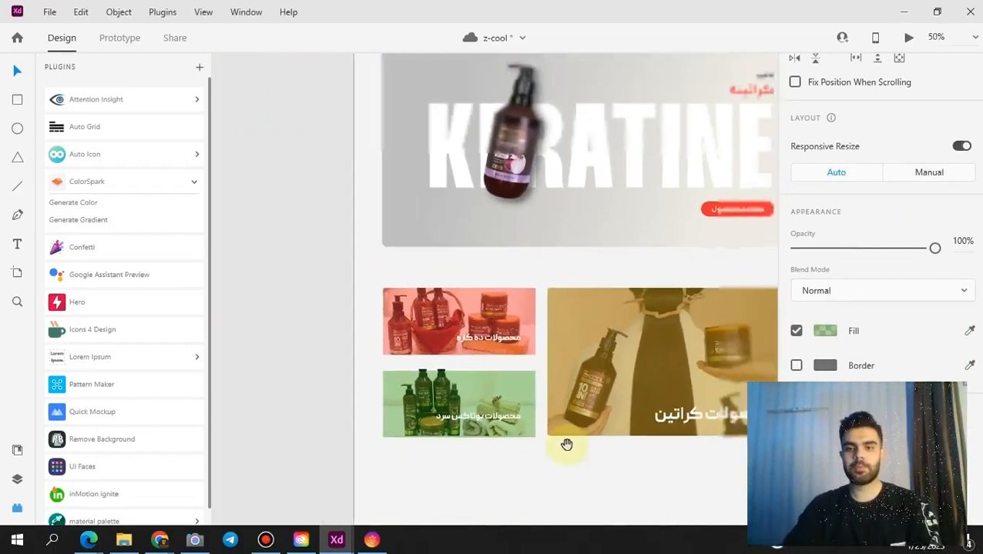
- Shift the shampoo bottle in the hero banner slightly up and to the left
left_click_drag(563, 437, 549, 389)
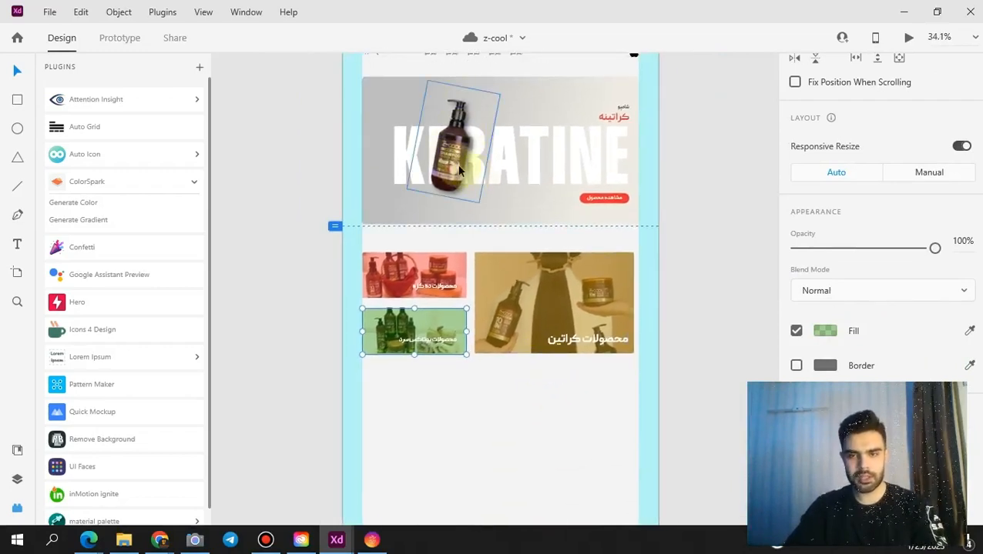
mouse_move(447, 162)
left_mouse_down()
mouse_move(441, 184)
mouse_move(438, 150)
mouse_move(444, 158)
left_mouse_up()
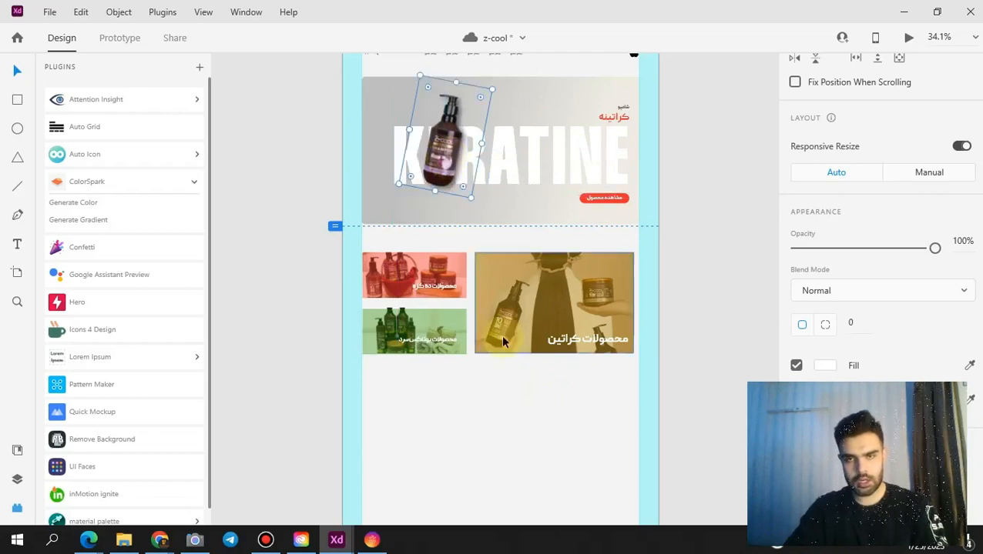
left_click(514, 434)
- Examine the wireframe's layout below the categories, especially the row of three truck-icon advantage boxes, and return to the shop design
left_click_drag(528, 448, 493, 292)
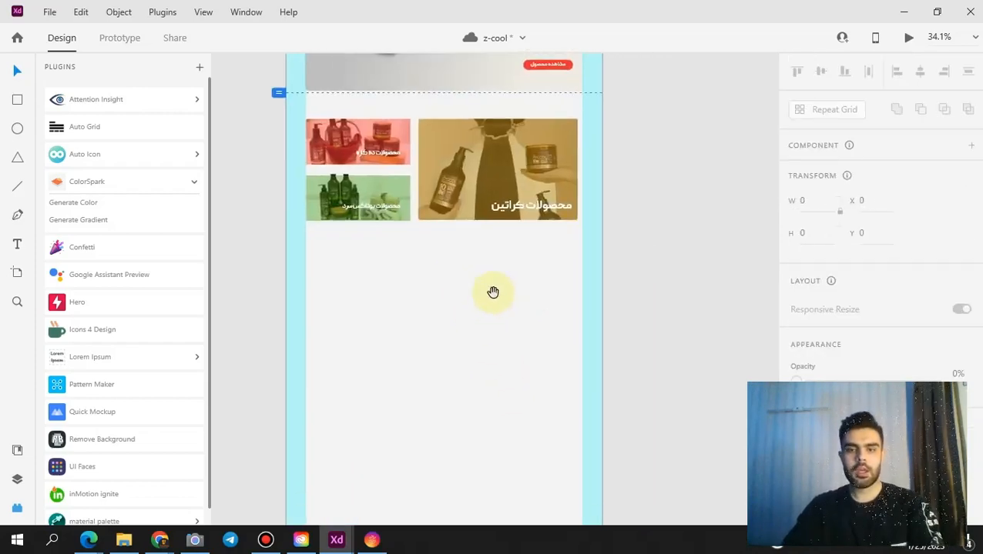
left_click_drag(426, 107, 448, 368)
left_click_drag(477, 69, 446, 371)
left_click_drag(451, 81, 476, 515)
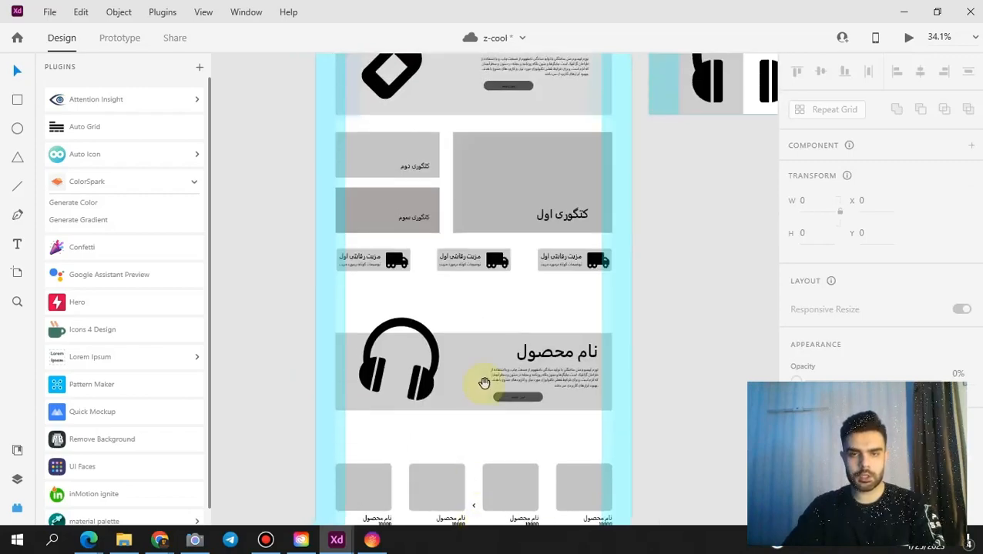
scroll(496, 315, "up", 2)
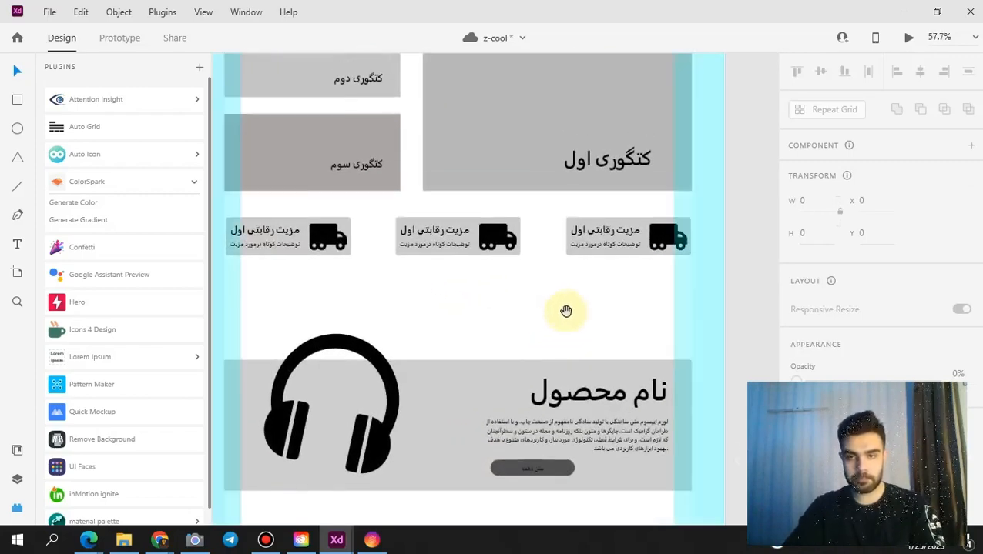
scroll(567, 311, "up", 1)
scroll(606, 330, "up", 1)
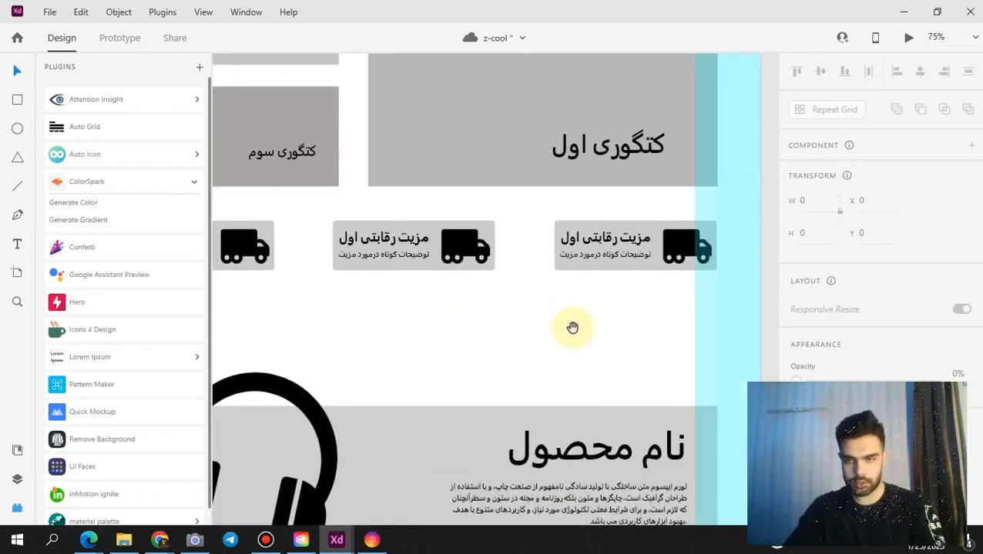
scroll(567, 320, "down", 3)
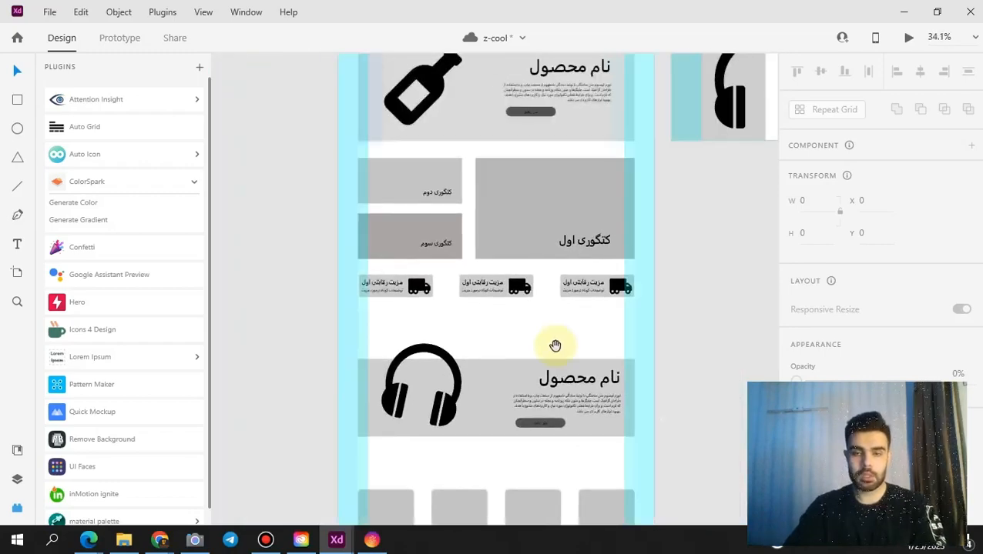
left_click_drag(555, 347, 535, 379)
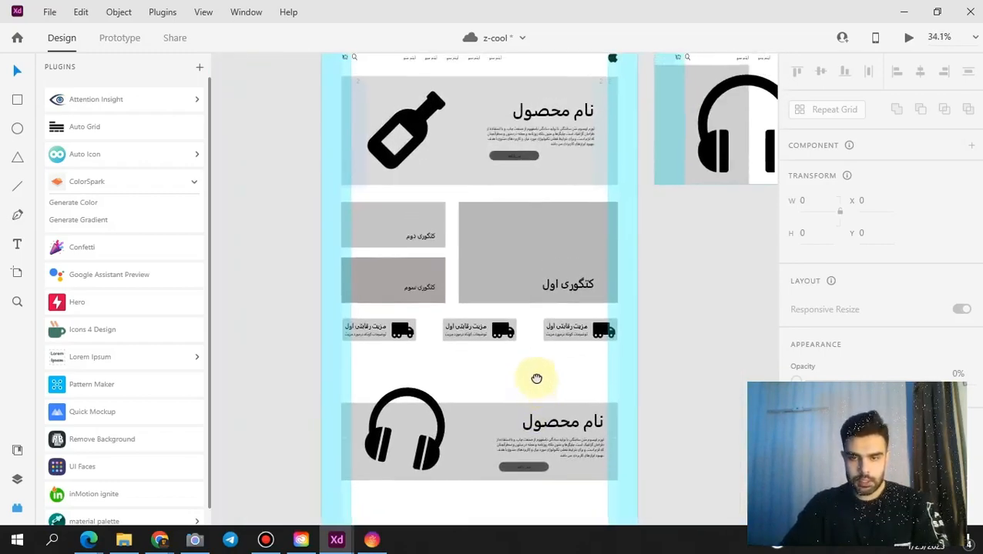
left_click_drag(520, 422, 508, 127)
left_click_drag(492, 414, 498, 204)
left_click_drag(480, 504, 500, 267)
scroll(497, 323, "down", 5)
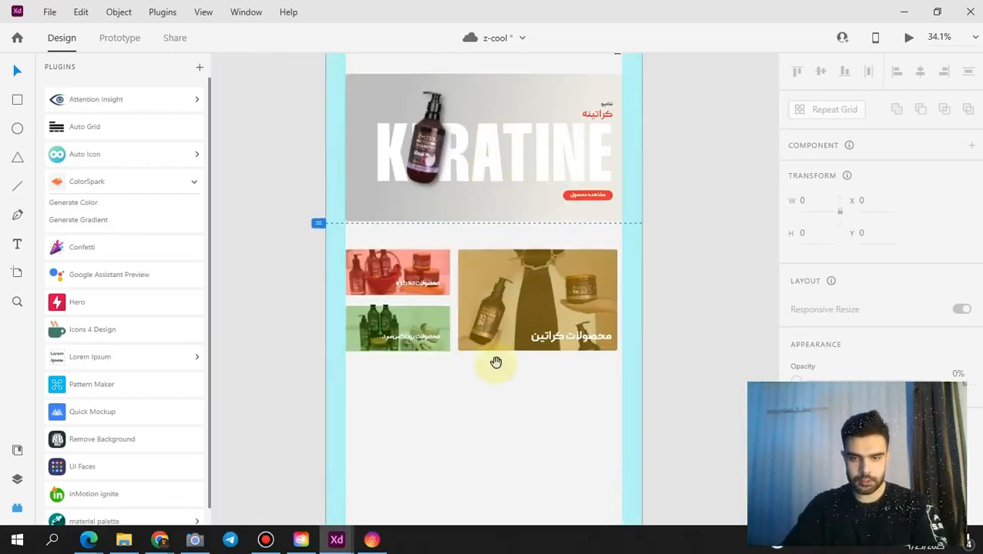
scroll(525, 357, "up", 3)
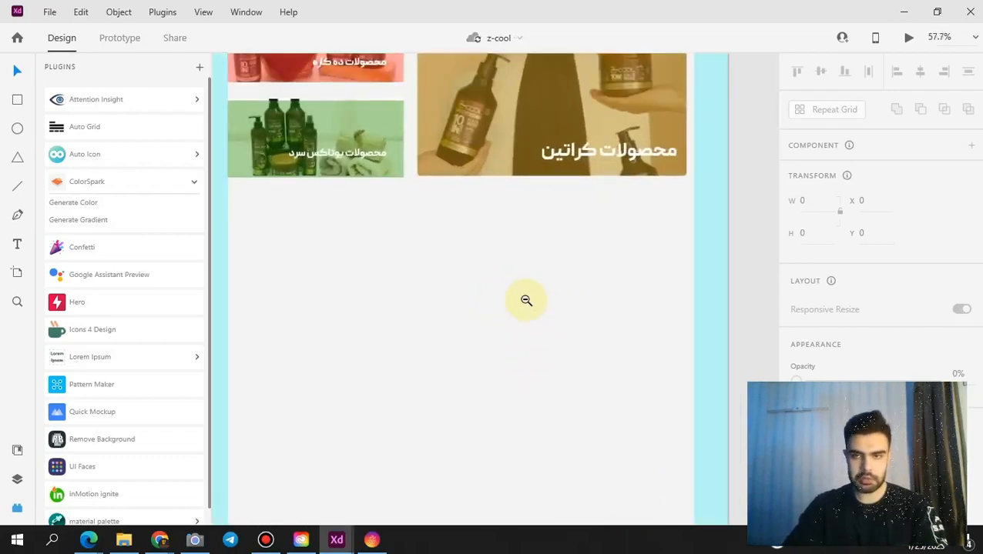
scroll(525, 300, "down", 2)
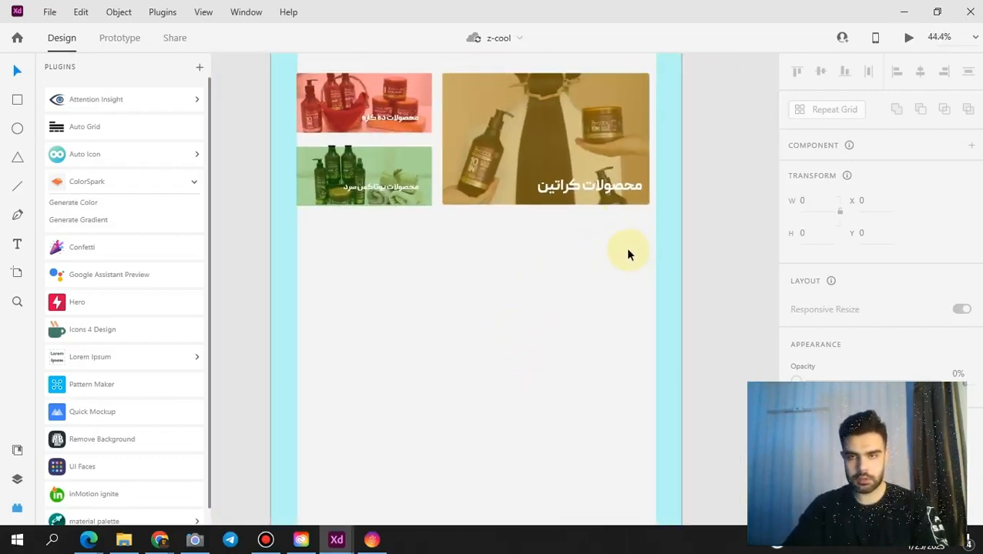
- Widen the large category image and its amber overlay to 665 so both reach the right content margin
scroll(626, 254, "up", 2)
left_click(641, 179)
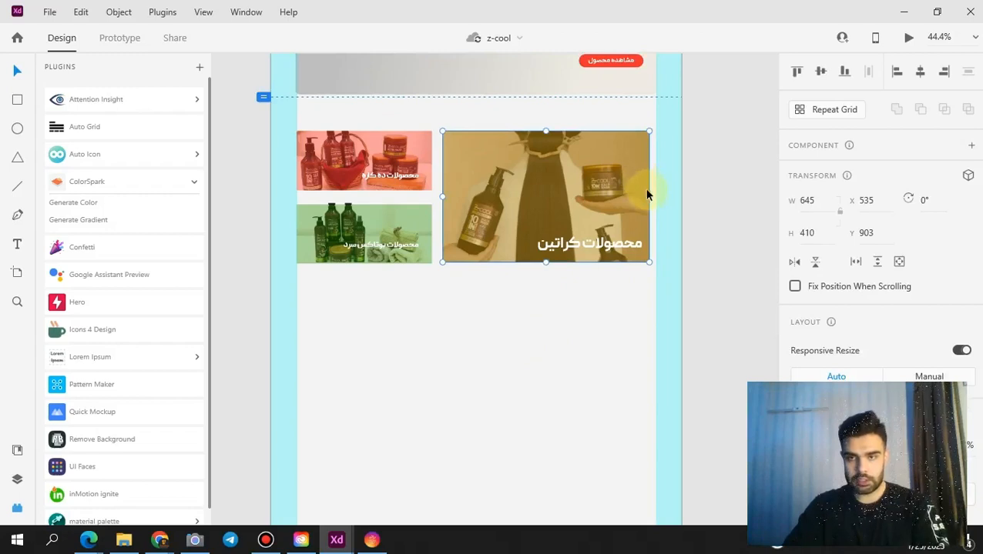
mouse_move(648, 196)
left_mouse_down()
mouse_move(632, 195)
mouse_move(651, 196)
left_mouse_up()
left_click(650, 198)
left_click(646, 197)
left_click(610, 197)
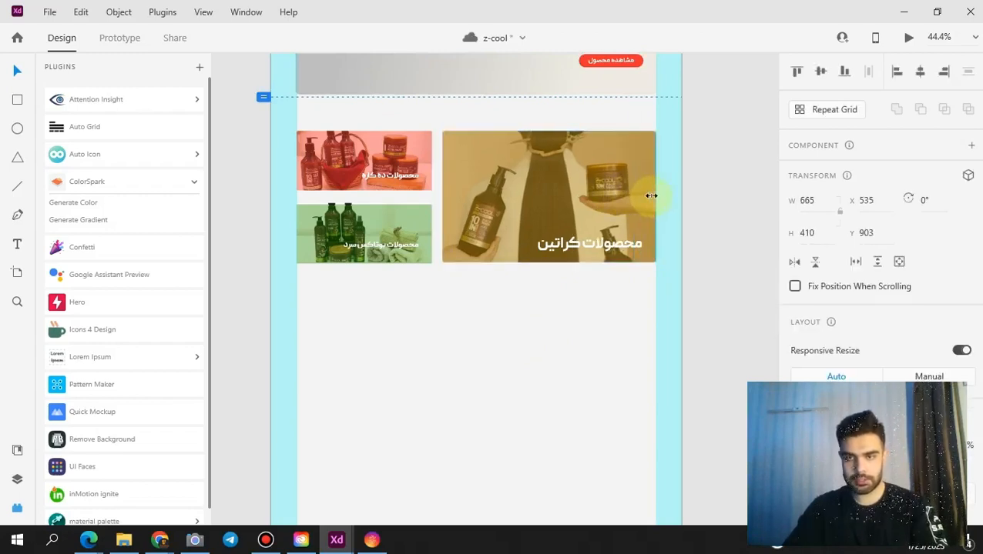
- Move the "محصولات کراتین" label slightly up and to the right, to X 847, Y 1212
left_click_drag(623, 243, 628, 244)
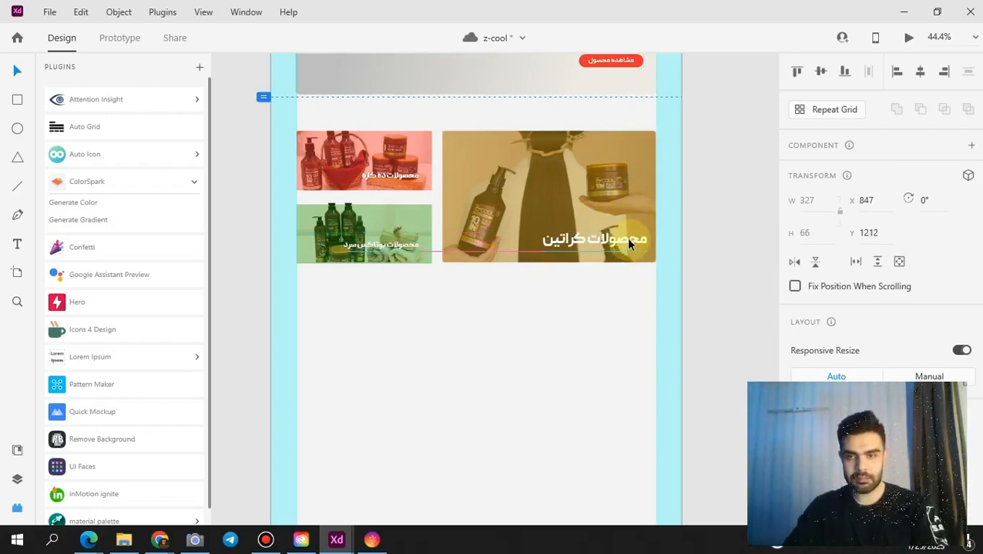
left_click(592, 333)
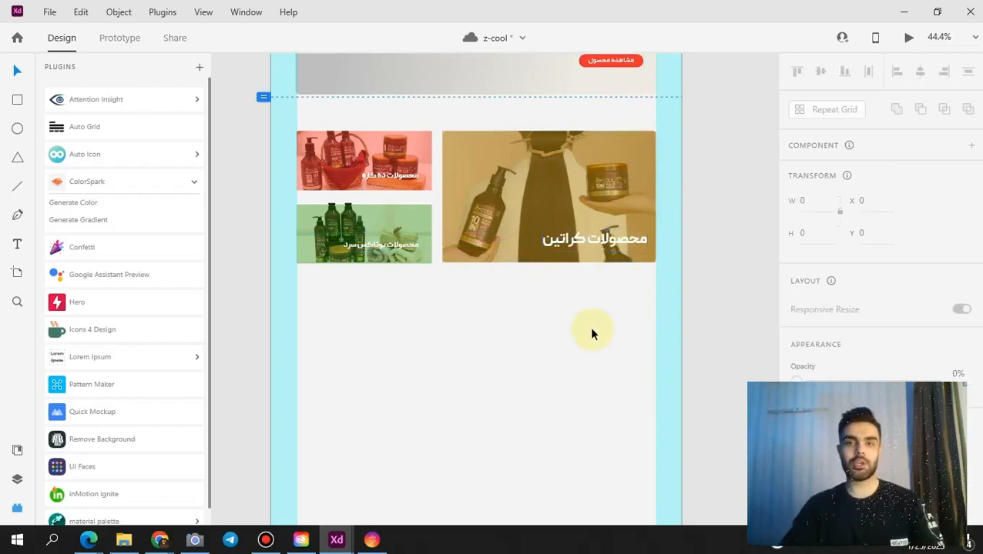
scroll(540, 367, "down", 1)
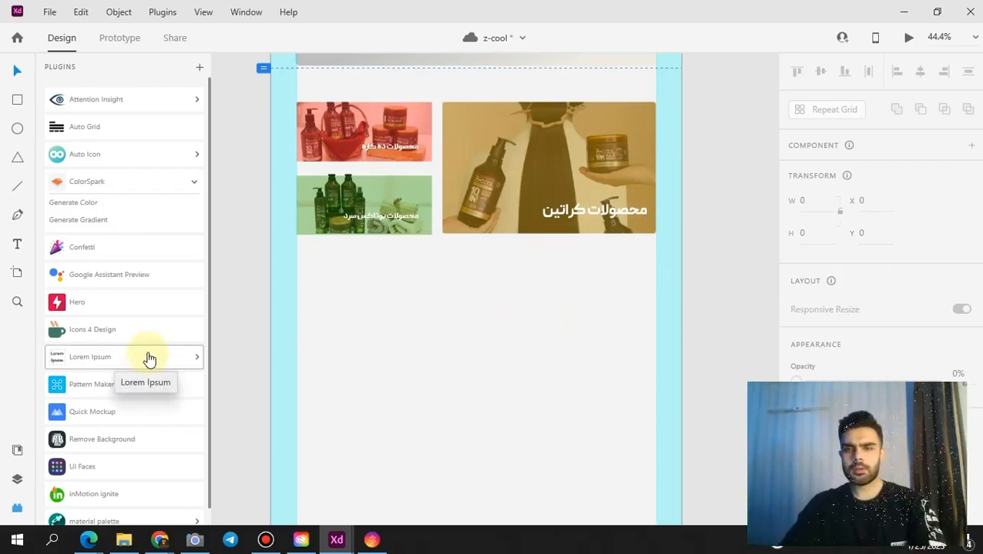
- Search the Icons 4 Design plugin for "car" and look through the icons for one that suits shipping
left_click(16, 508)
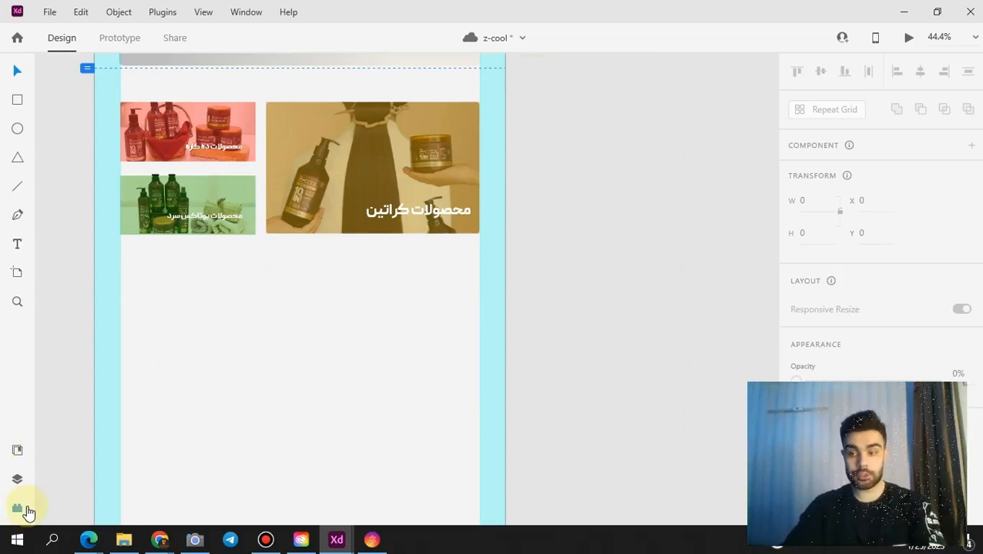
left_click(19, 508)
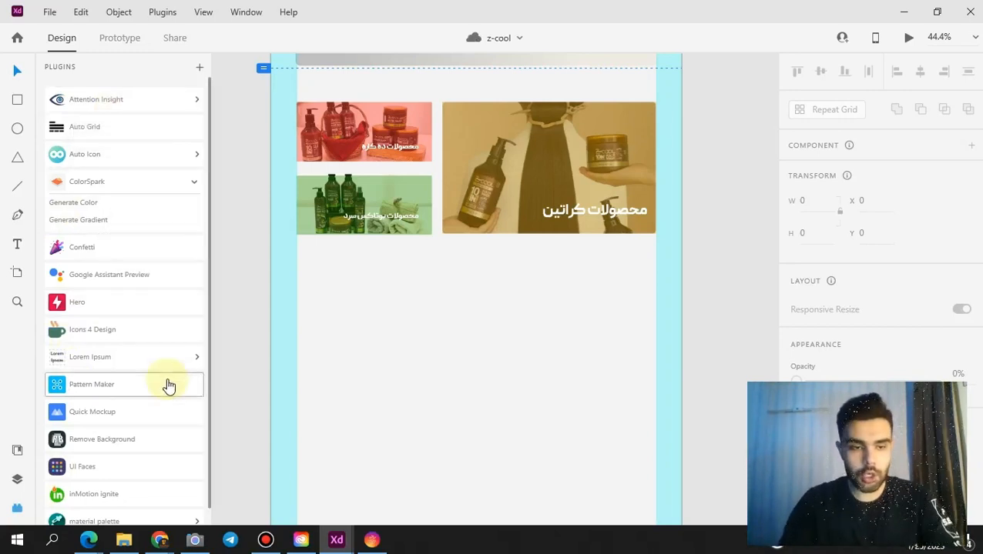
left_click(138, 333)
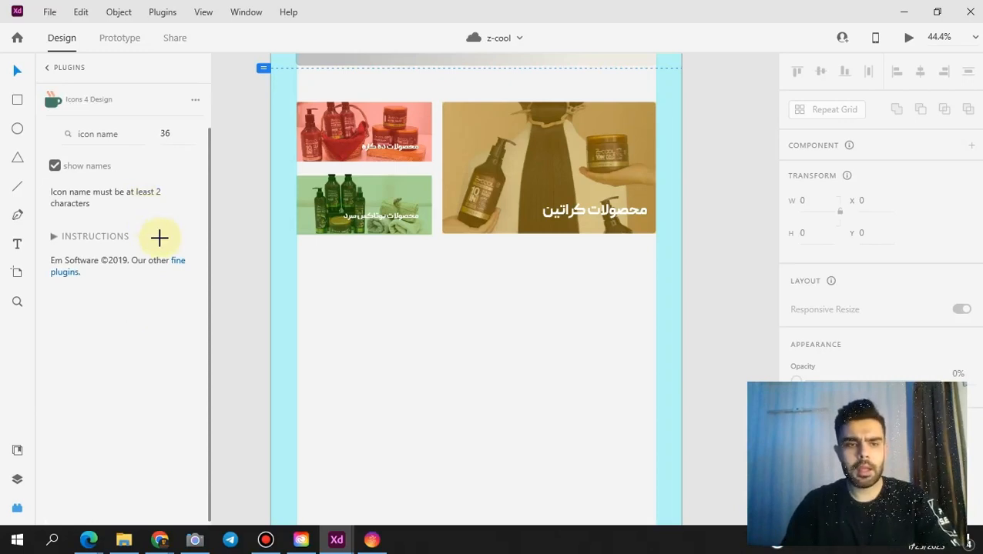
left_click(92, 140)
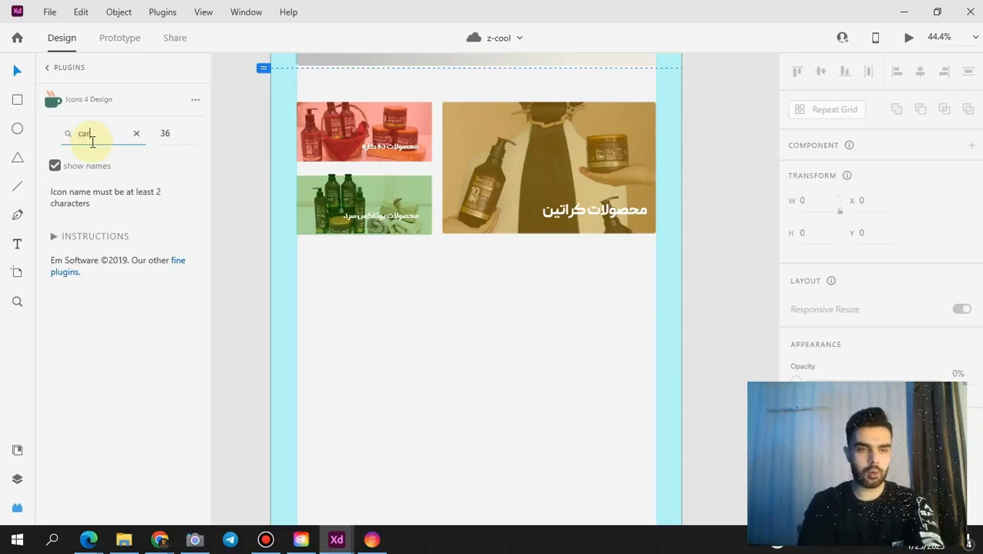
scroll(103, 287, "down", 2)
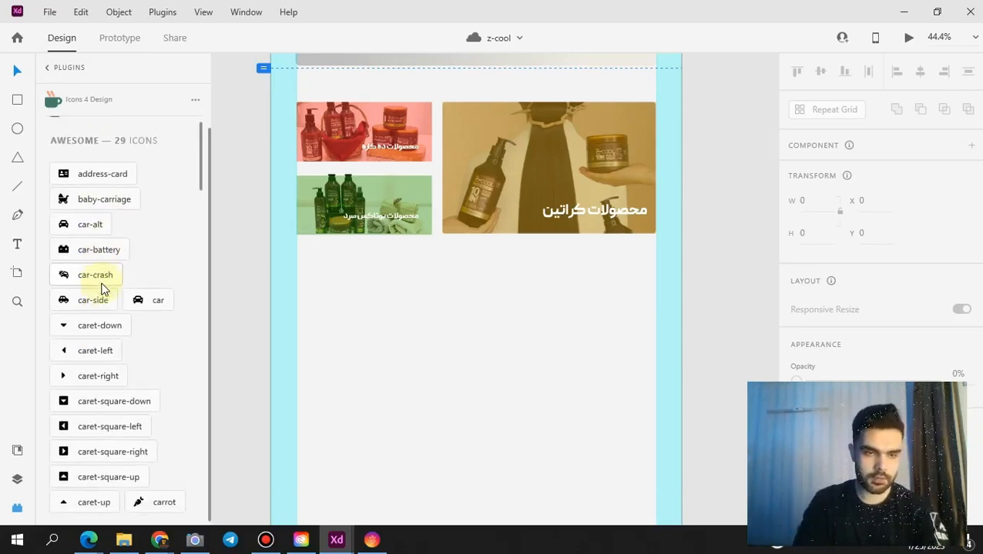
scroll(103, 287, "down", 5)
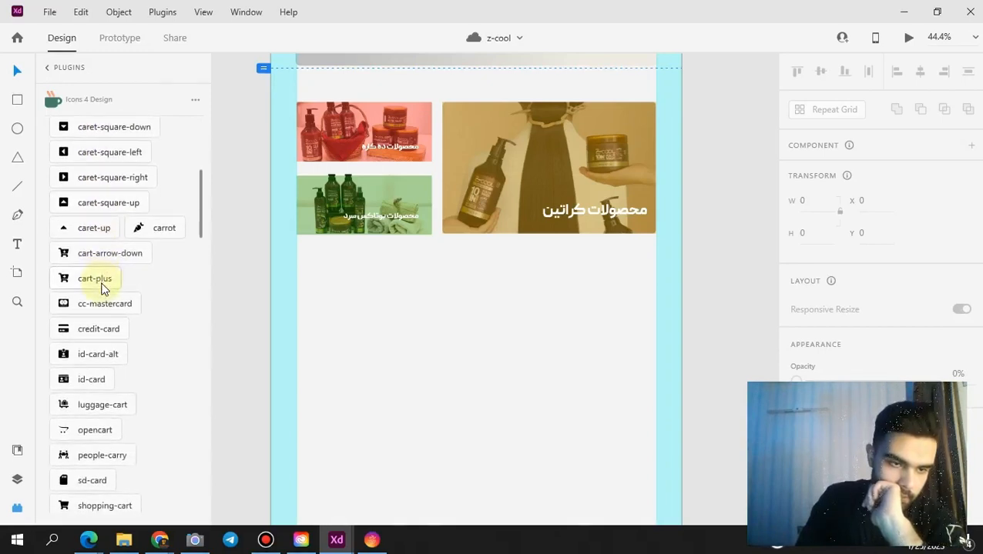
scroll(103, 287, "down", 5)
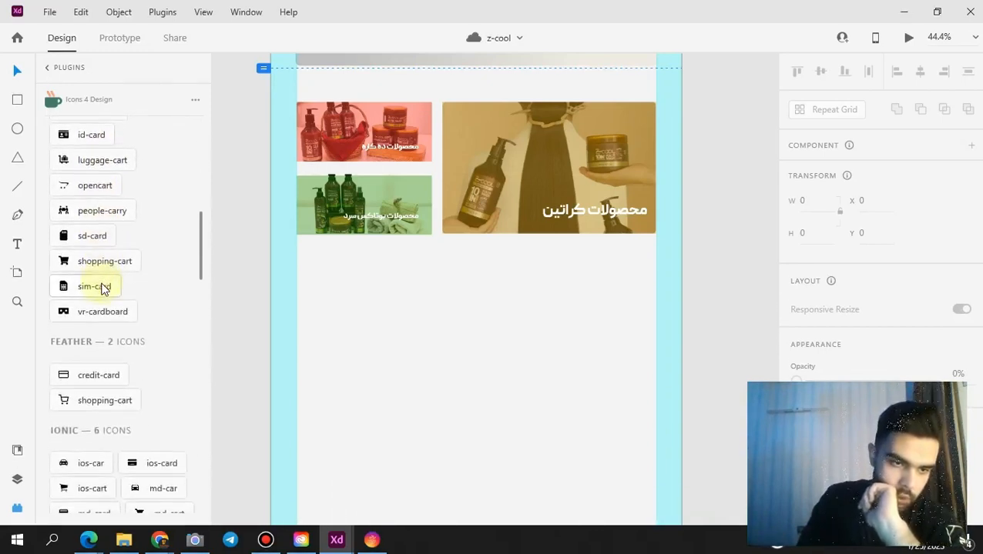
scroll(103, 287, "down", 5)
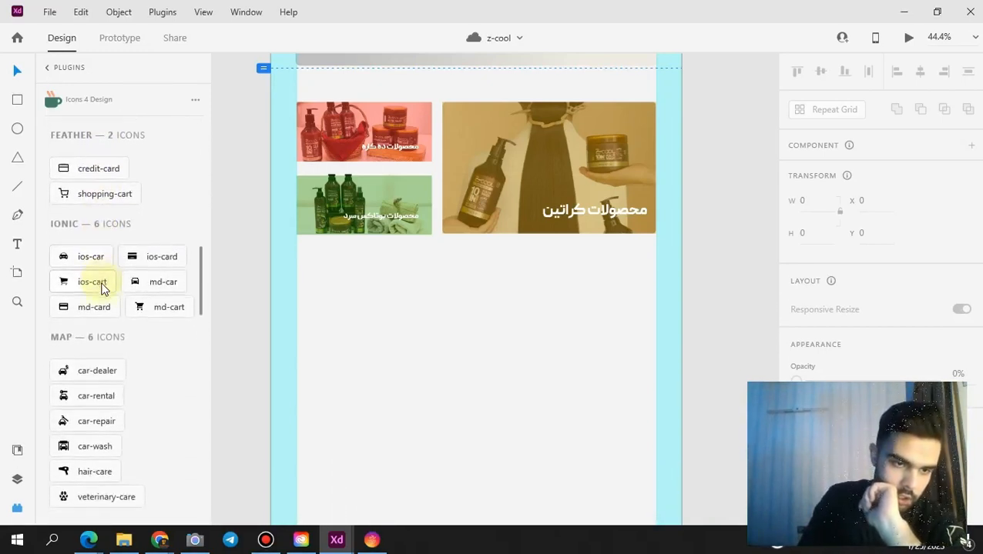
scroll(103, 287, "down", 3)
scroll(103, 287, "up", 15)
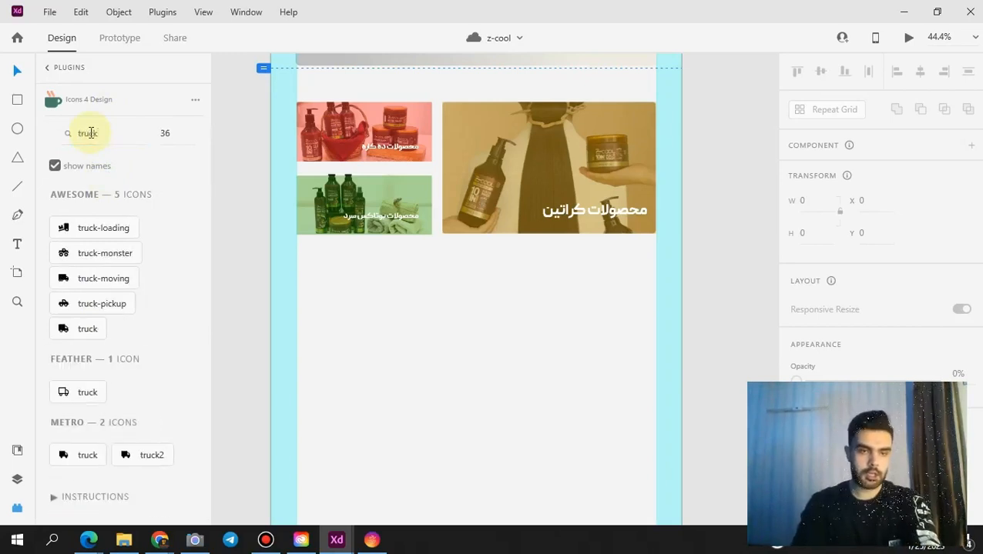
- Search for "truck", insert the truck-moving icon and place it below the large category image at X 676.5, Y 1515
left_click(109, 280)
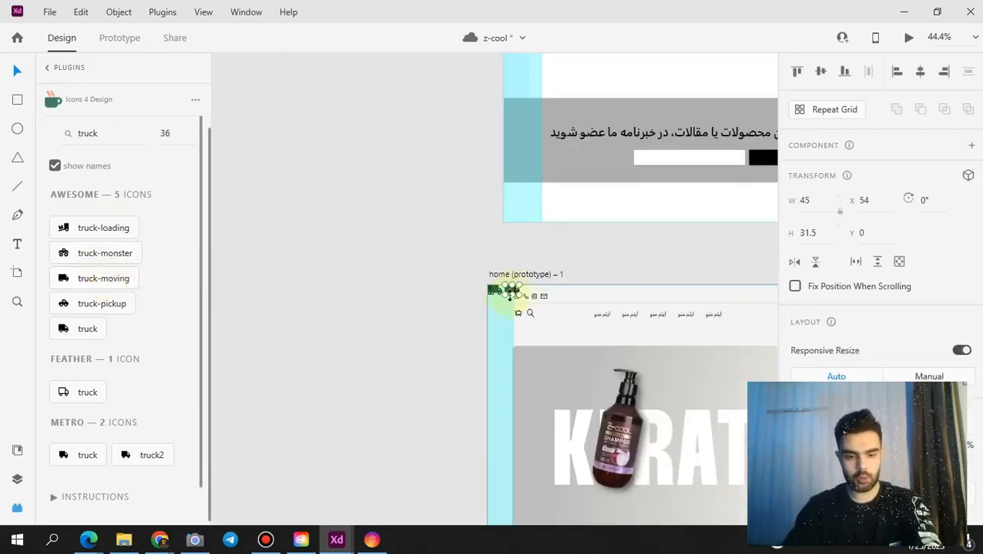
key("ctrl+z")
left_click_drag(492, 293, 709, 390)
left_click_drag(612, 386, 457, 394)
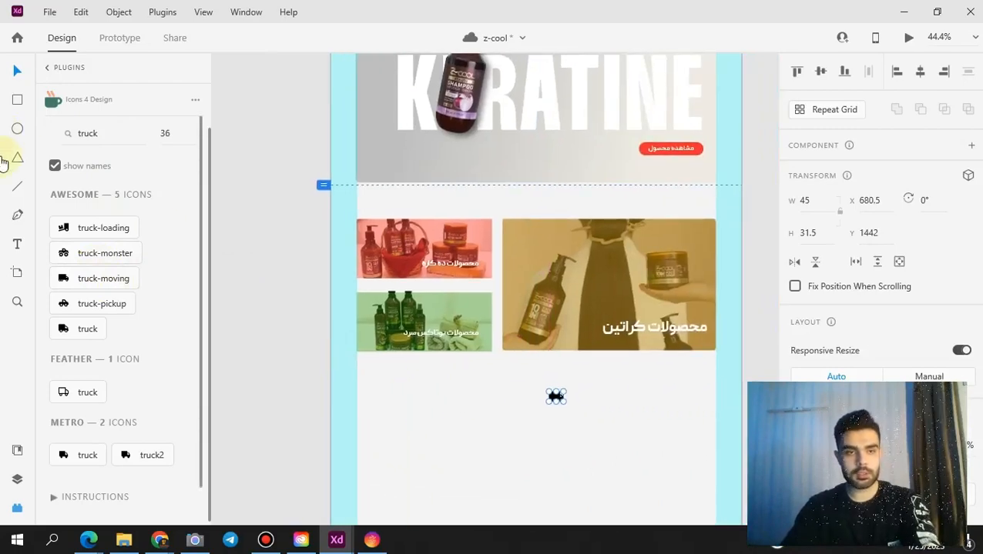
scroll(627, 438, "up", 2)
left_click_drag(642, 423, 522, 412)
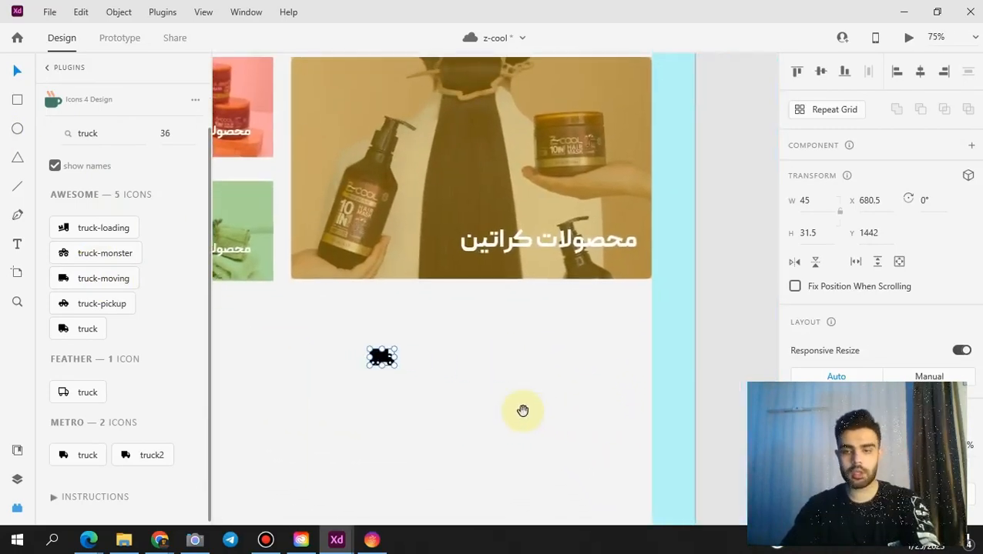
left_click_drag(379, 361, 376, 403)
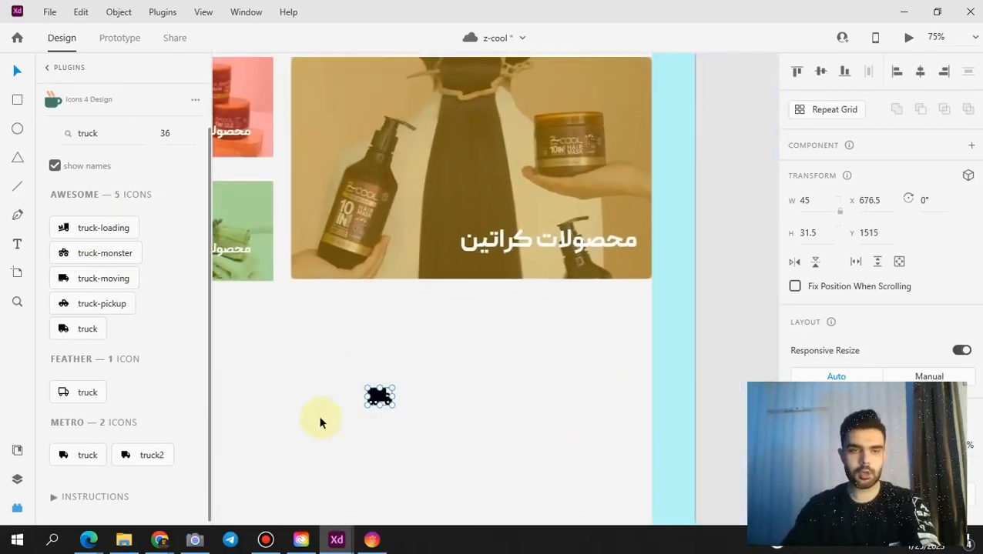
- Draw a wide rectangle just below the large category image, aligned to its right edge, and set its corner radius to 11
left_click(17, 99)
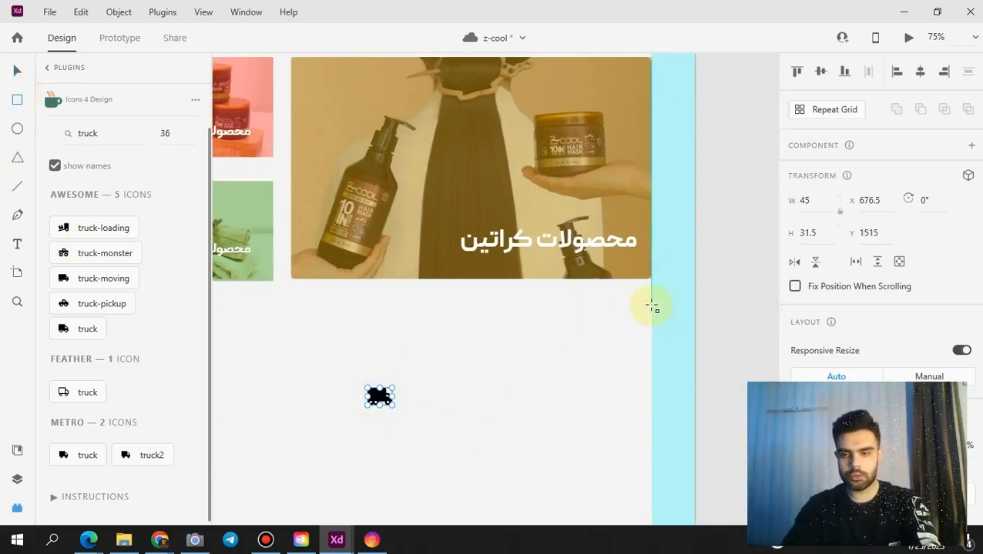
left_click_drag(651, 306, 424, 376)
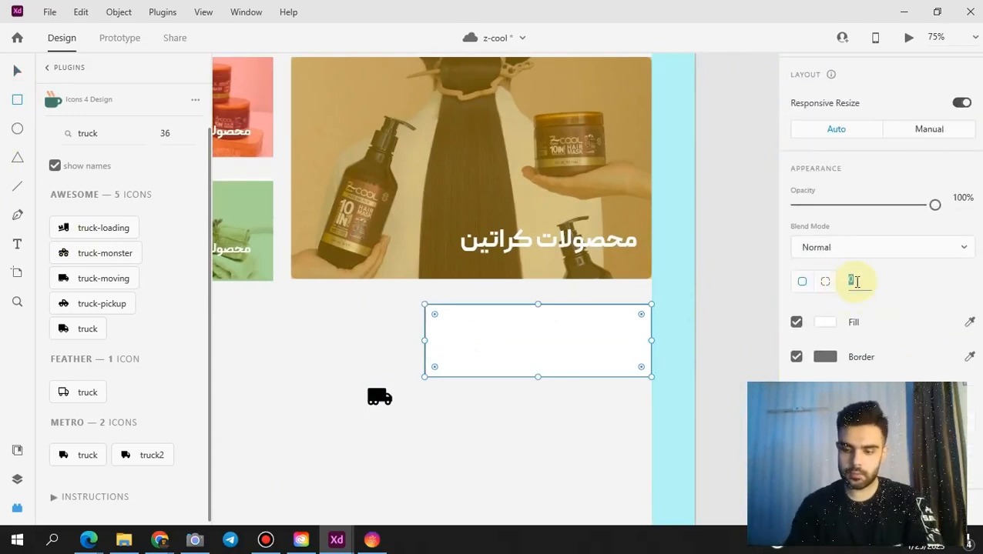
key("Up")
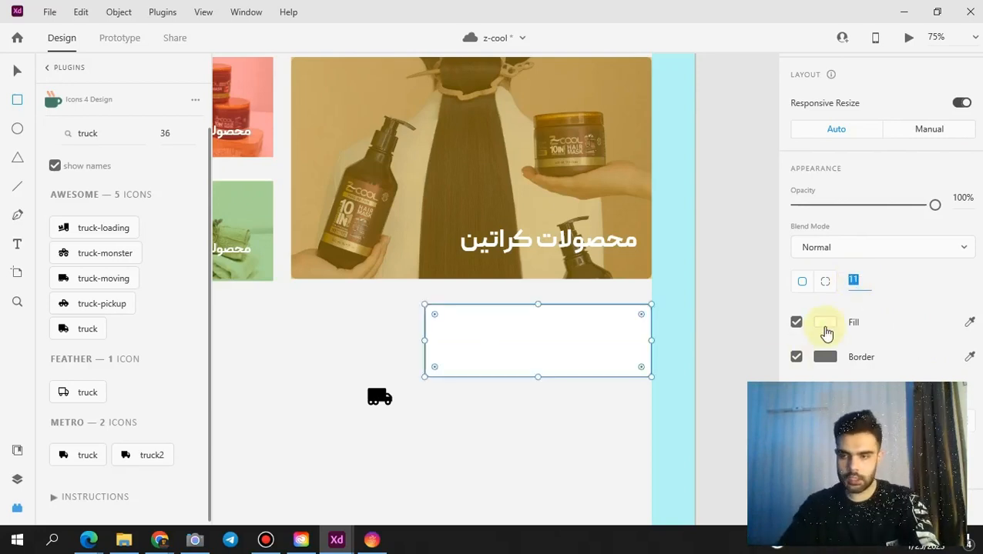
- Fill the rounded rectangle with grey #BEBEBE and remove its border
left_click(825, 321)
left_click(606, 275)
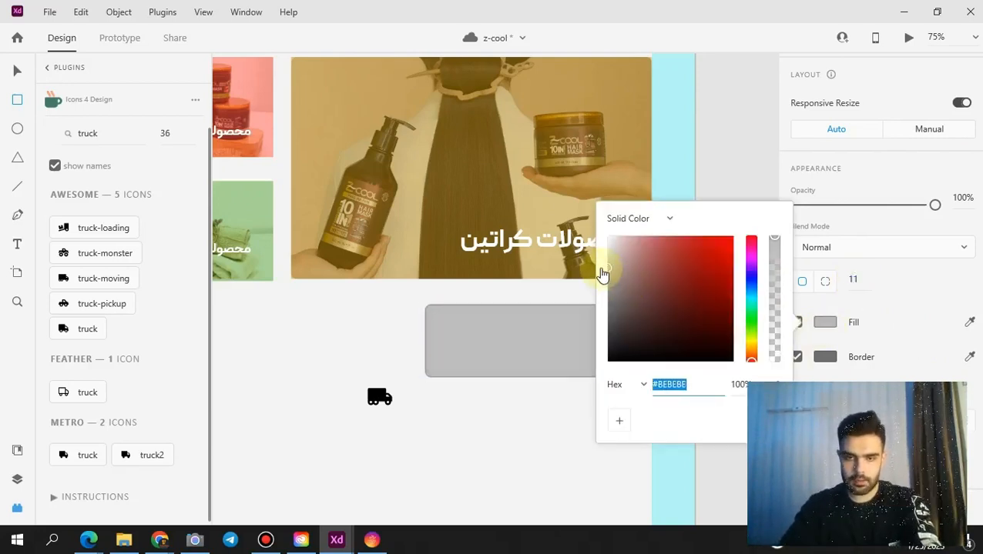
key("Escape")
left_click(795, 357)
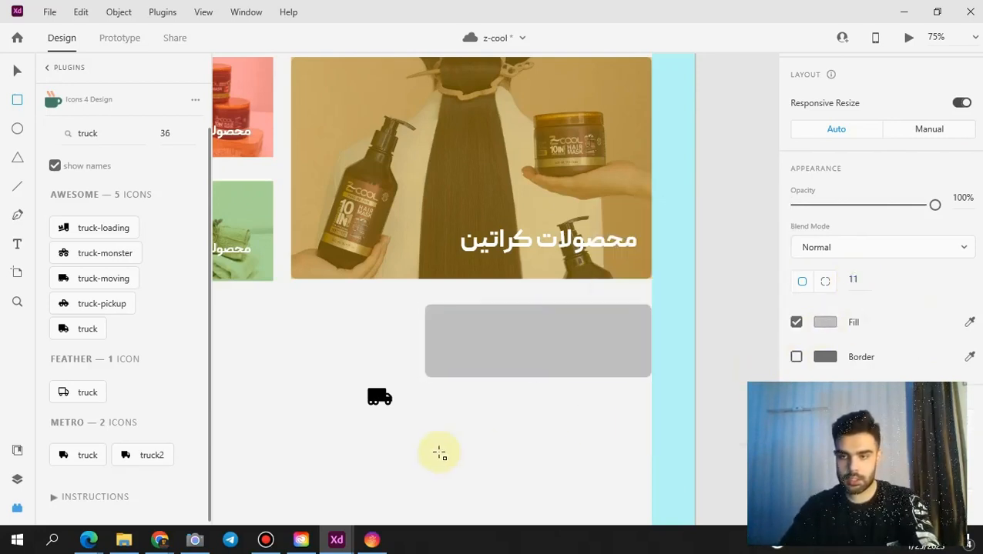
- Widen the grey rounded rectangle slightly by extending its left edge
left_click(507, 341)
left_click_drag(424, 340, 398, 344)
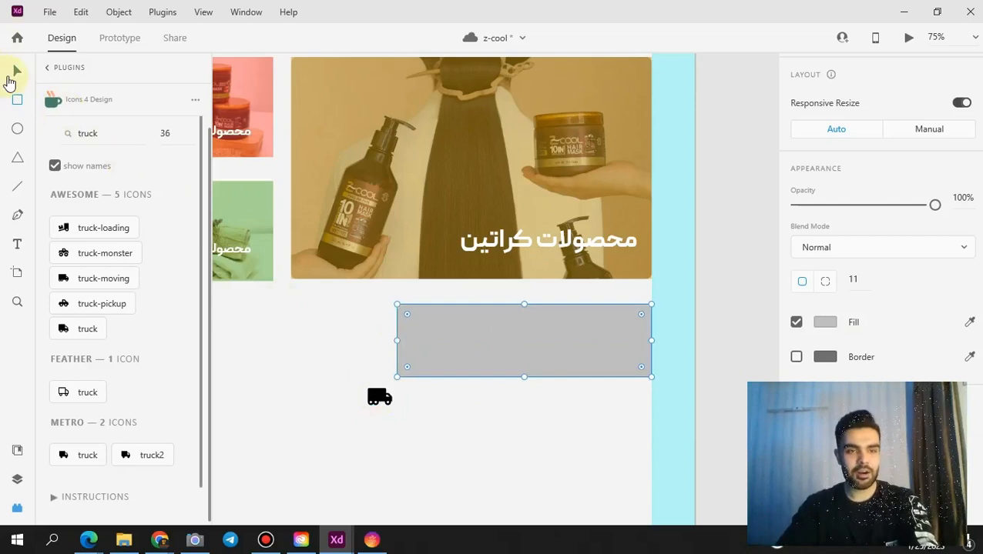
- Try a dark red #AA1212 fill on the truck icon and undo it
scroll(476, 326, "down", 3)
left_click(353, 284)
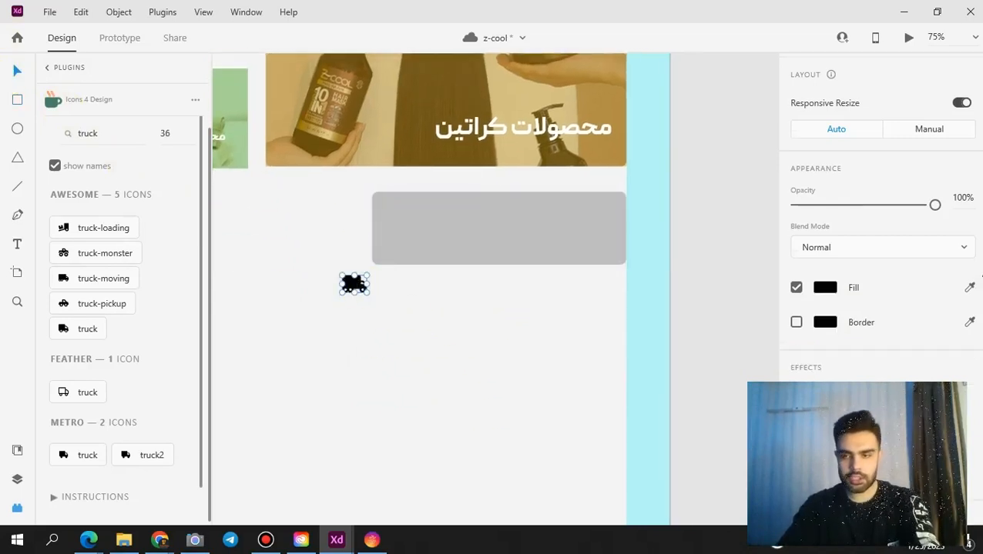
scroll(980, 279, "down", 1)
left_click(823, 282)
left_click_drag(713, 295, 720, 236)
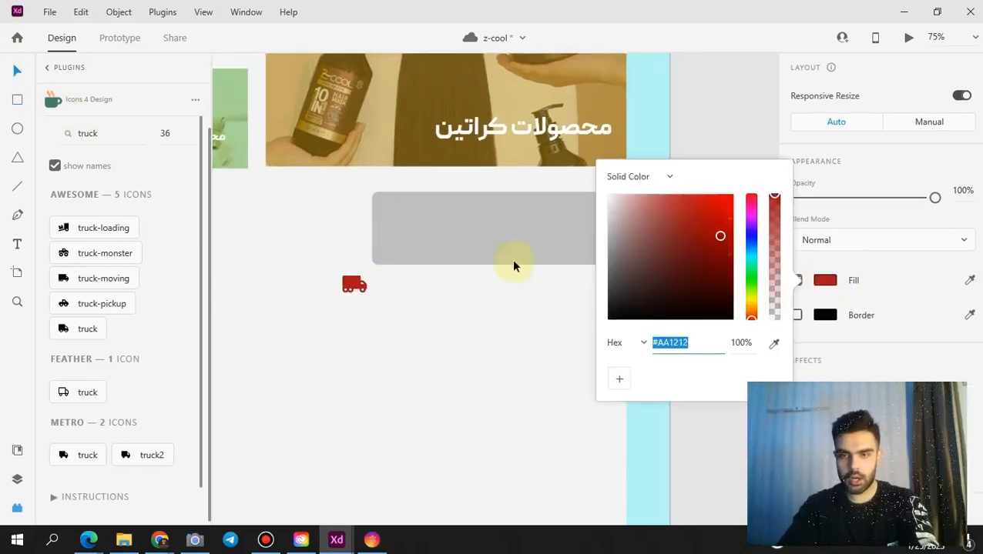
scroll(514, 266, "up", 1)
left_click(969, 280)
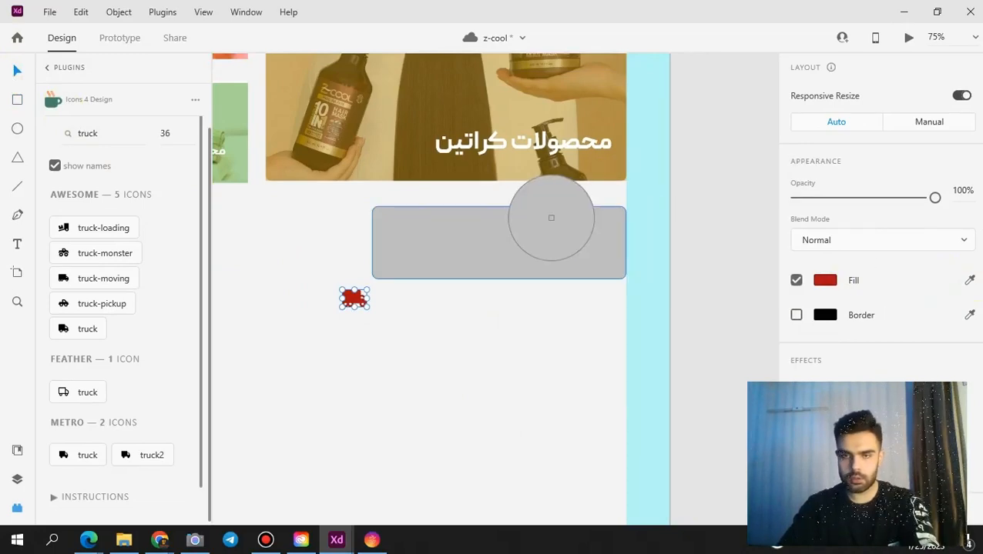
key("Escape")
key("ctrl+z")
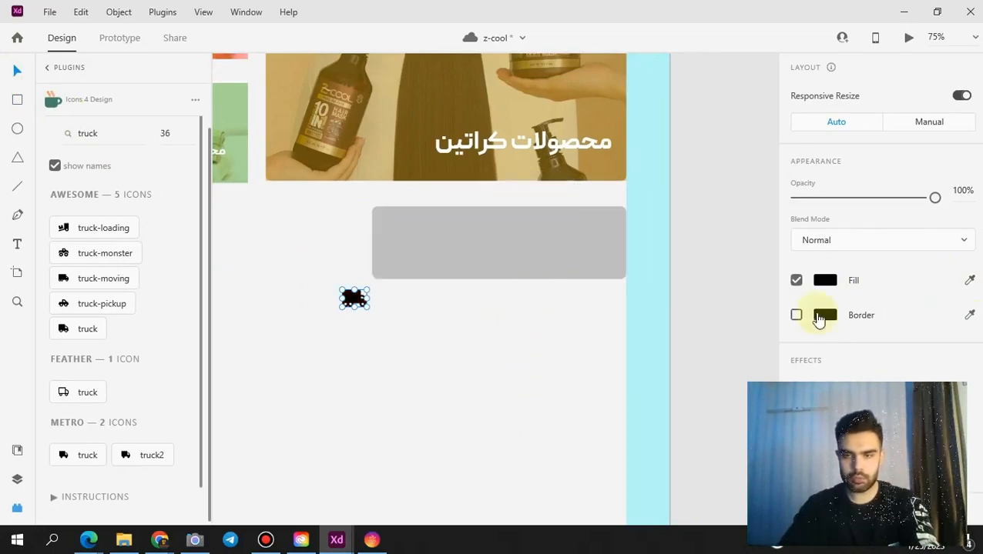
- Fill the truck icon with the red sampled from the hero banner's button
left_click_drag(543, 208, 523, 455)
left_click_drag(480, 224, 478, 153)
left_click_drag(679, 222, 650, 325)
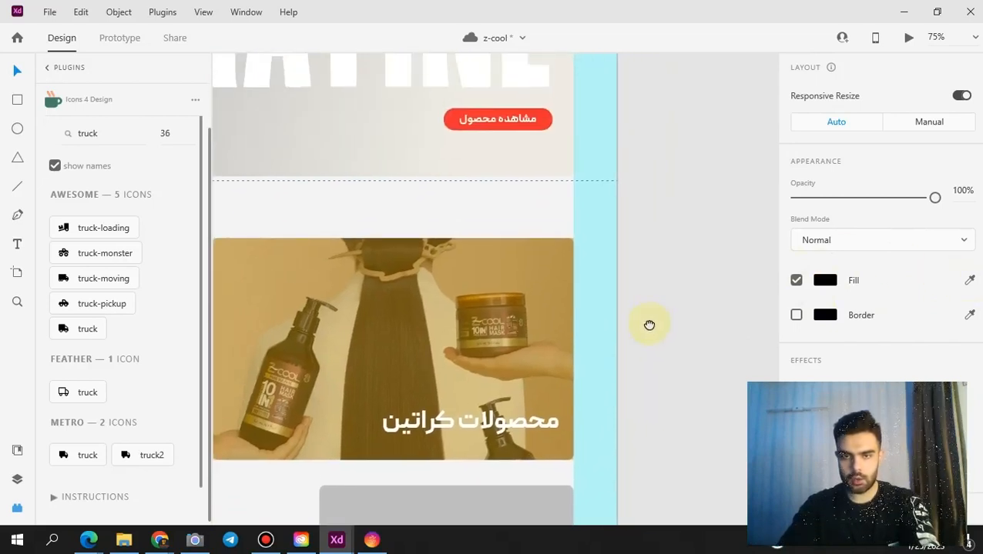
left_click(969, 280)
left_click(539, 120)
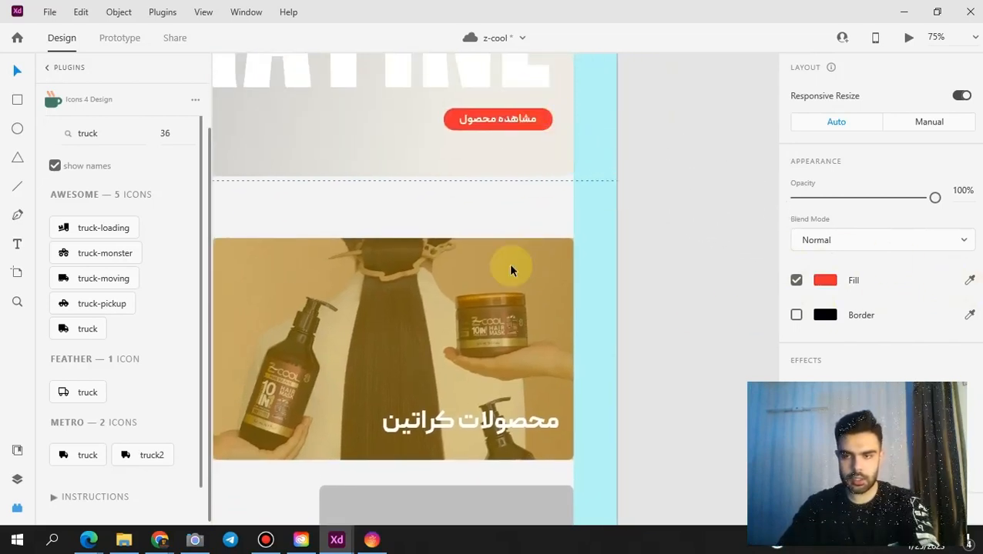
- Enlarge the truck icon and place it in front of the grey rectangle, near the rectangle's right end
left_click_drag(512, 267, 577, 103)
left_click_drag(365, 392, 556, 388)
right_click(556, 388)
left_click(610, 353)
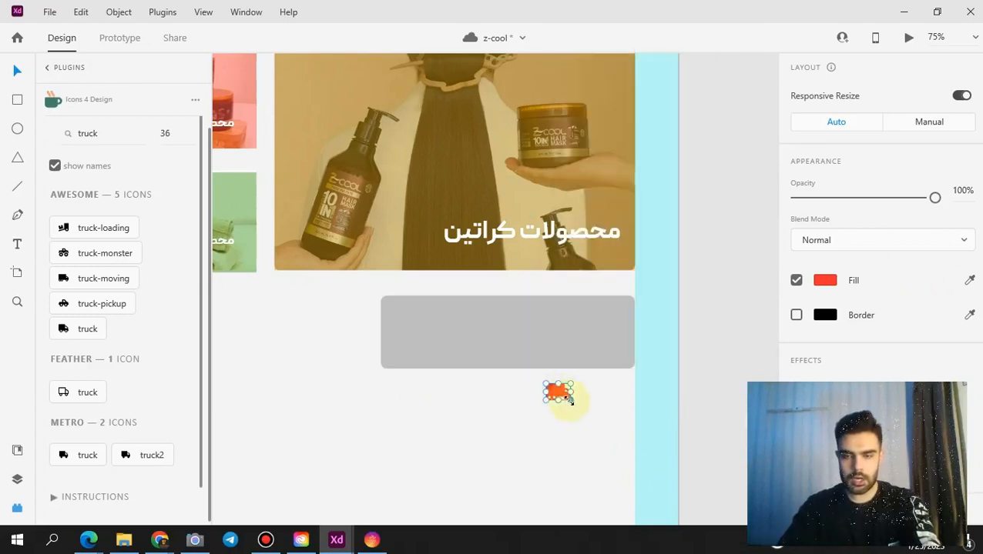
left_click_drag(570, 400, 607, 344)
left_click(571, 440)
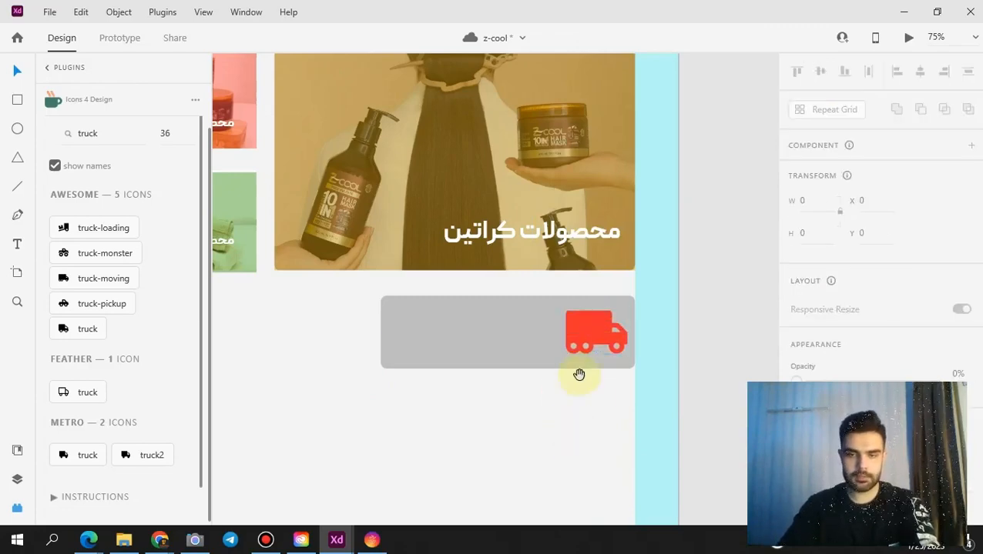
- Try to draw a horizontal line about 13 px long just left of the truck icon's upper edge
scroll(596, 364, "up", 4)
scroll(596, 362, "up", 1)
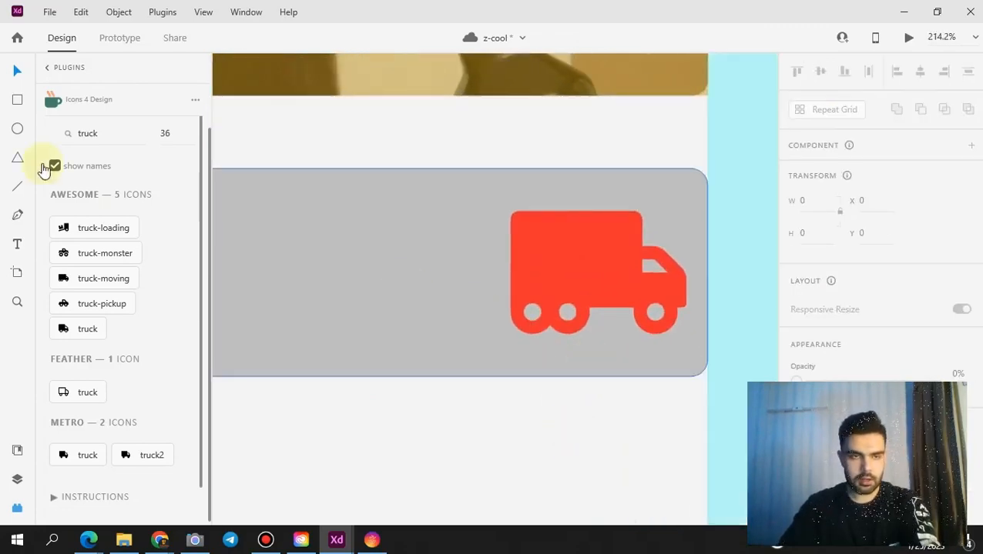
left_click(13, 191)
scroll(500, 251, "up", 2)
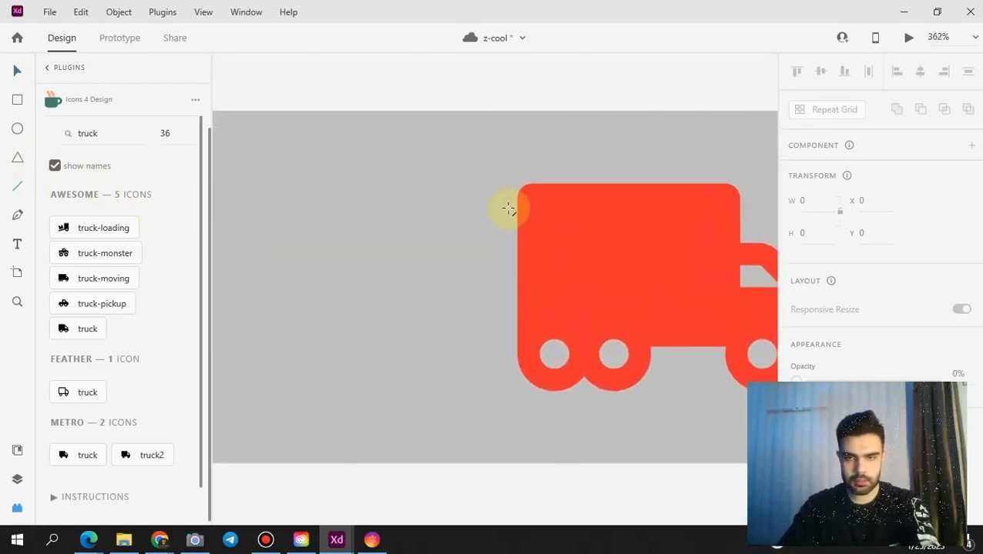
left_click_drag(507, 201, 473, 201)
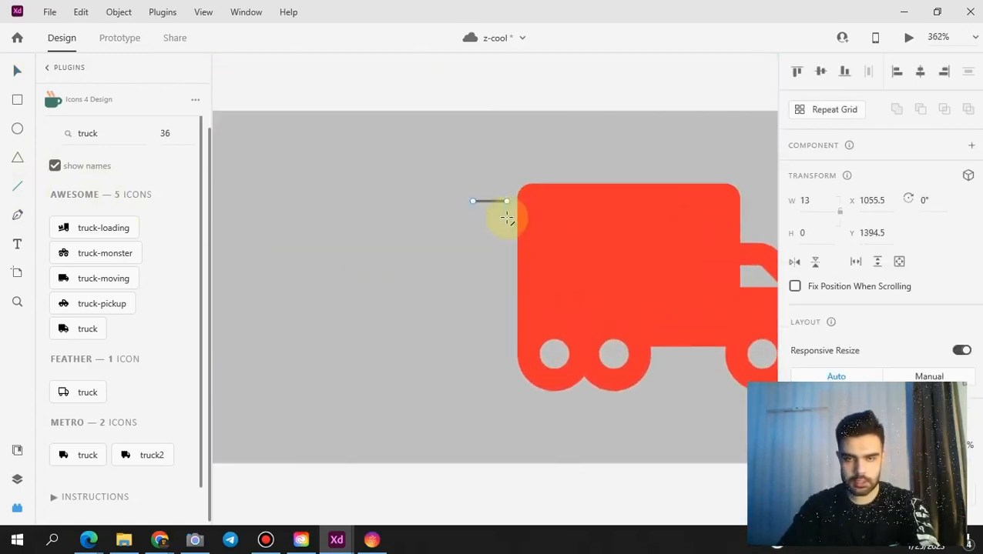
scroll(509, 306, "down", 4)
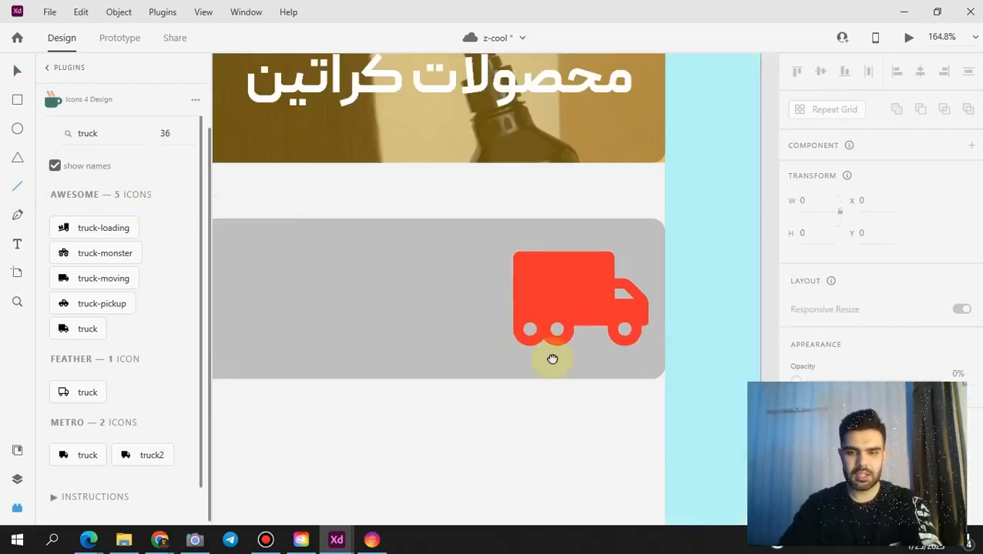
scroll(597, 354, "down", 3)
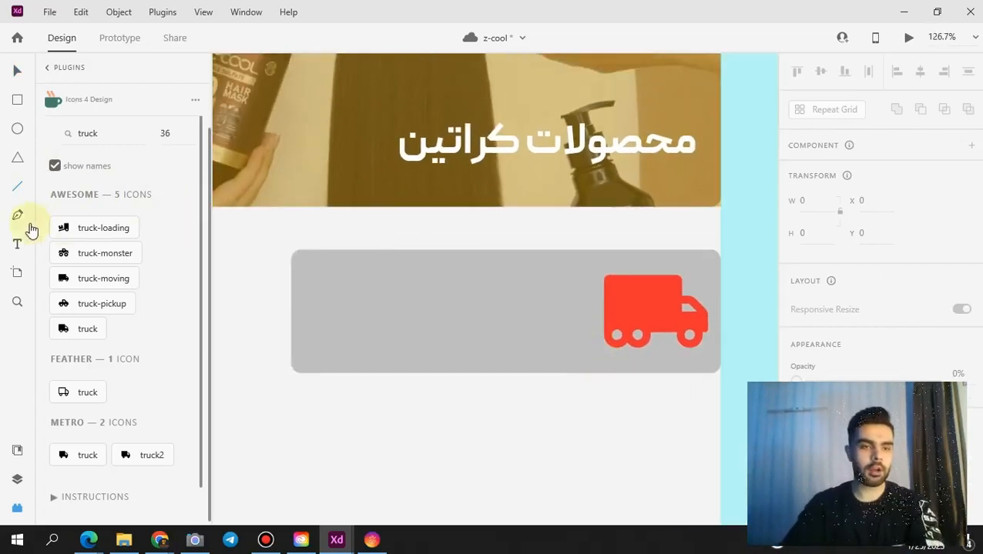
- Add the text "مزیت رقابتی" on the grey rectangle, left of the truck icon
left_click(18, 247)
left_click(573, 282)
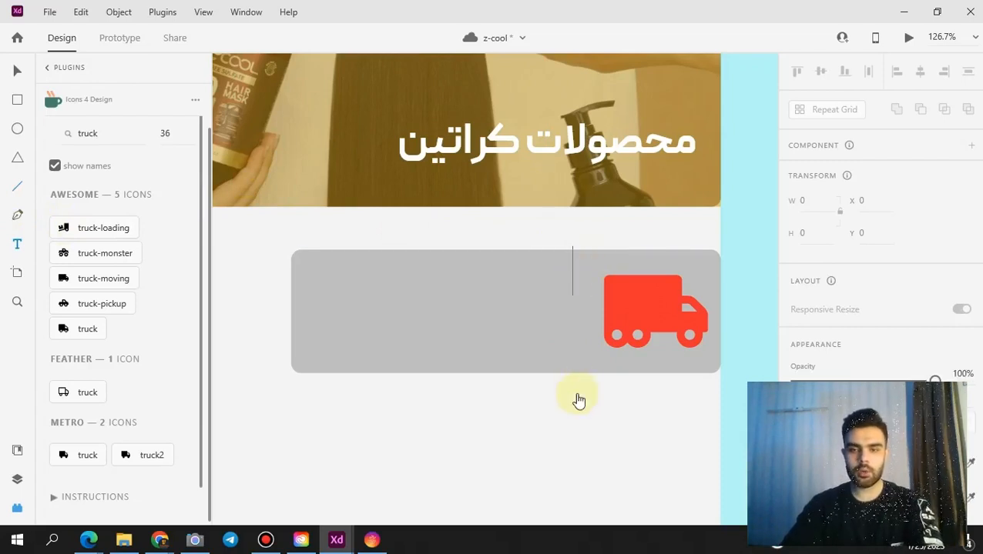
type("Ic")
key("BackSpace")
key("BackSpace")
type("مزیت رقابی")
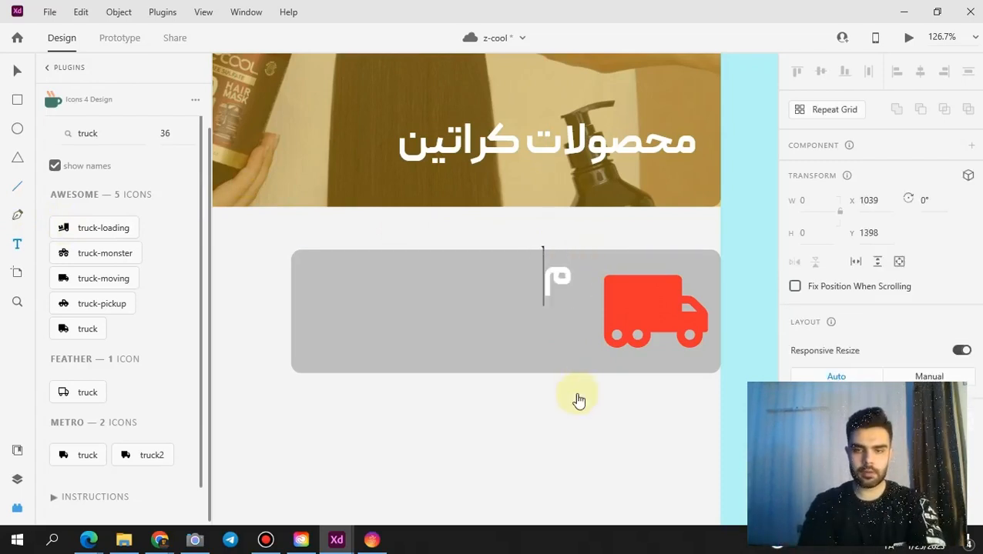
key("BackSpace")
key("BackSpace")
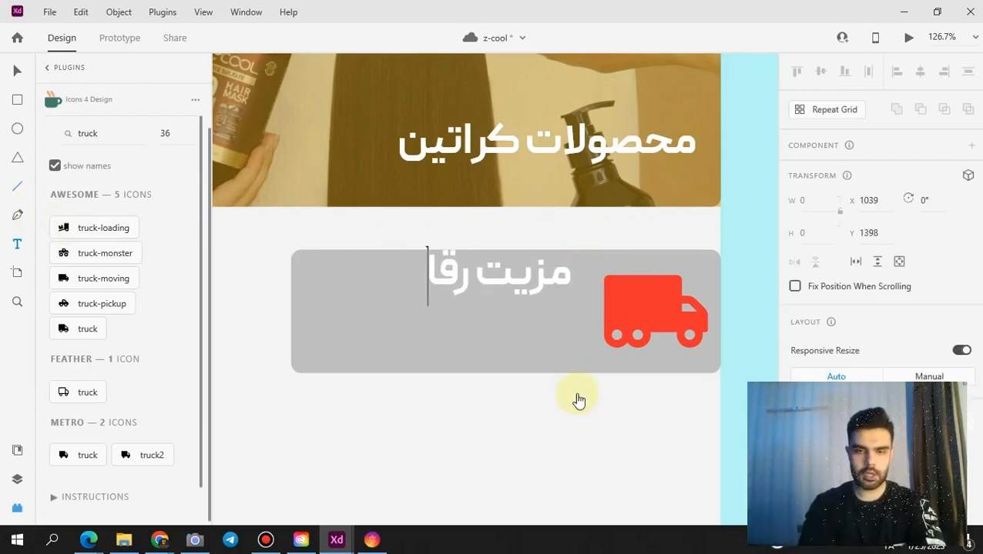
type("بتی")
key("ctrl+a")
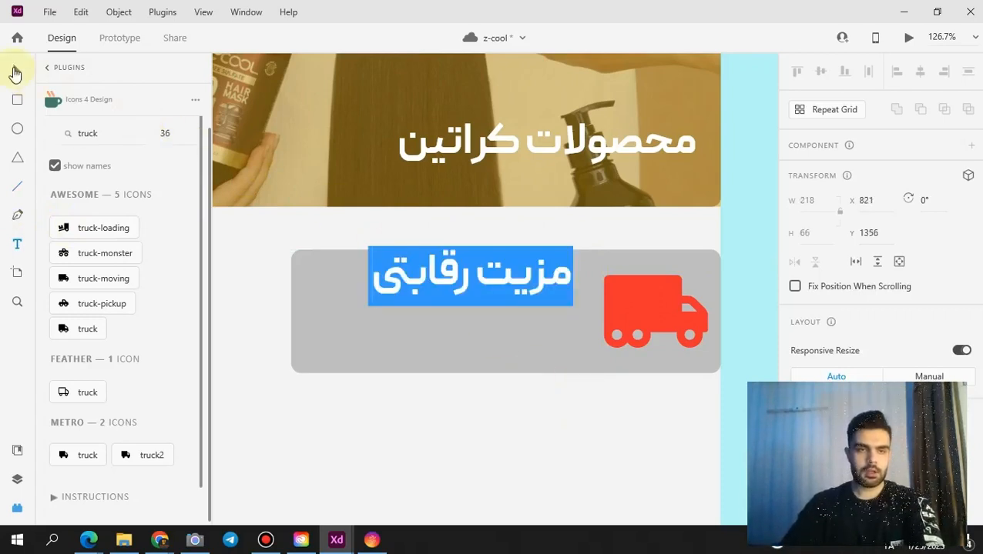
- Make the "مزیت رقابتی" text black and move it down to the vertical middle of the grey rectangle
left_click(18, 72)
scroll(854, 307, "down", 10)
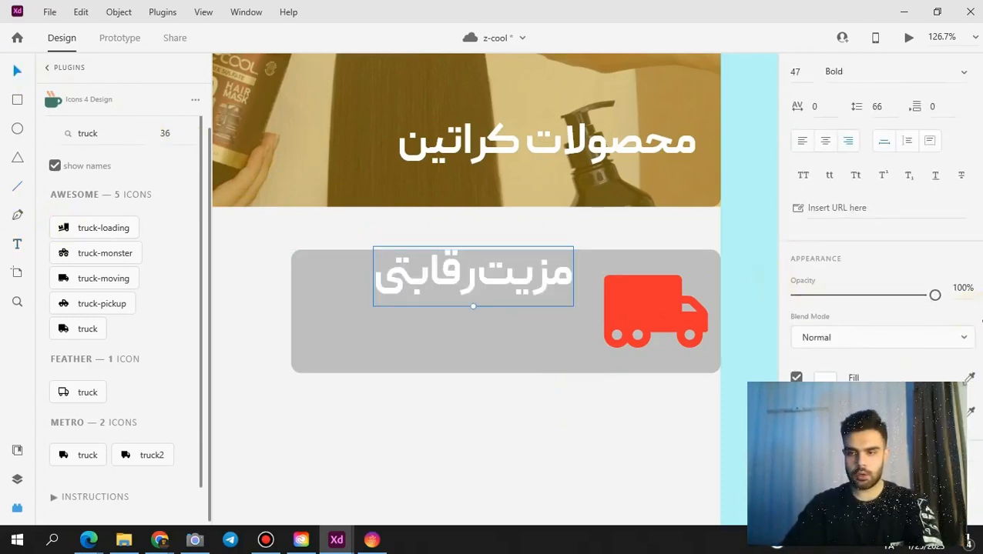
scroll(805, 318, "down", 2)
left_click(825, 280)
left_click(662, 296)
left_click(383, 307)
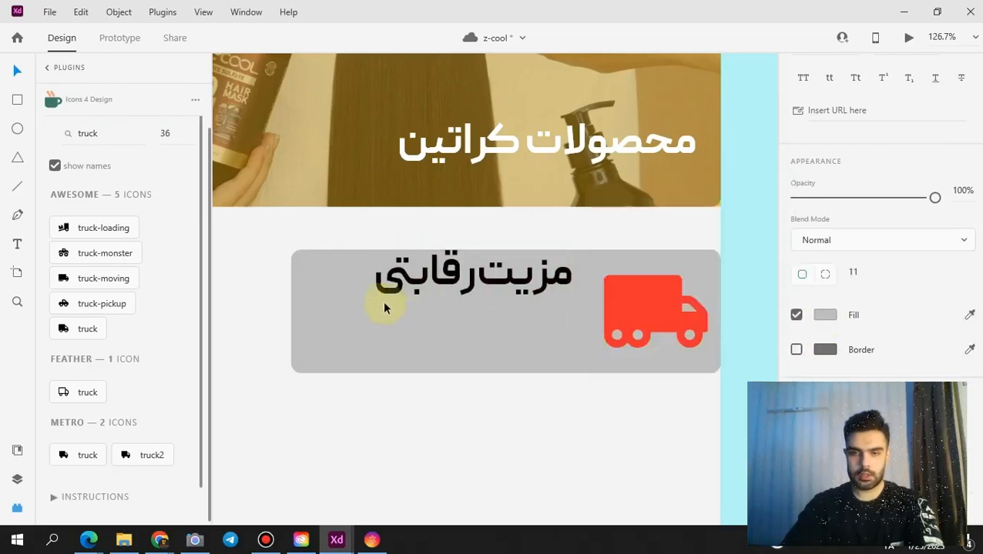
left_click_drag(481, 279, 479, 312)
left_click(496, 416)
- Shrink the advantage text and scale the truck icon down to about 86.67 × 60.67
scroll(496, 416, "down", 5)
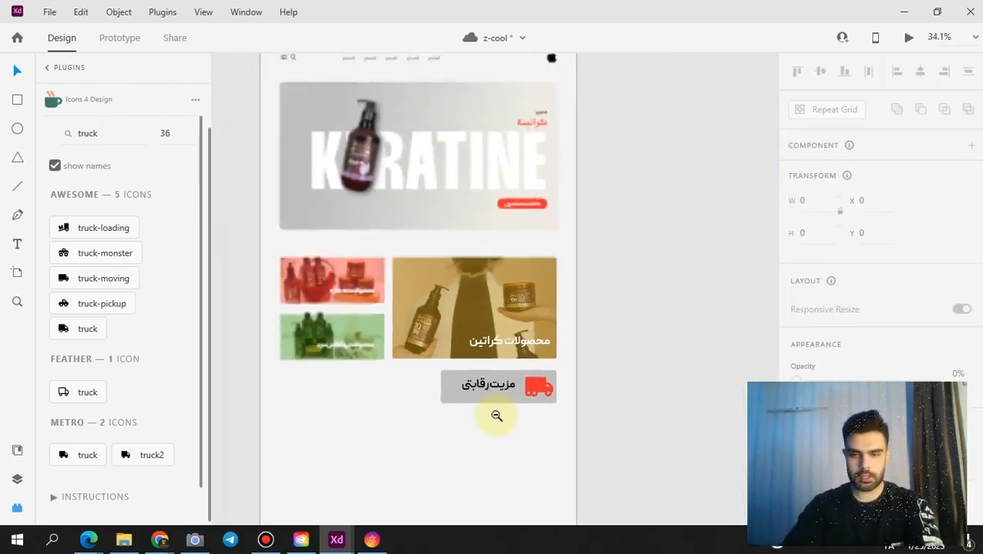
scroll(499, 409, "up", 5)
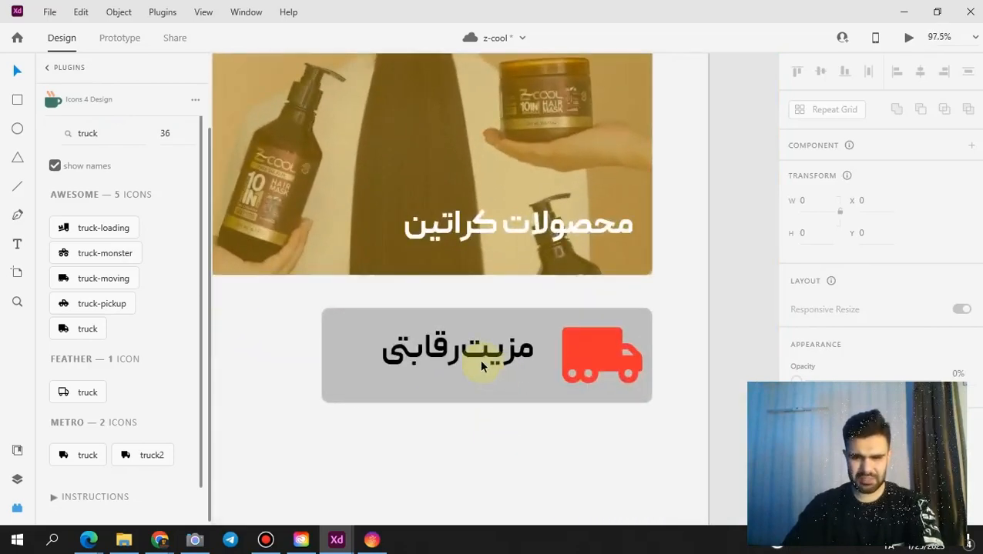
left_click(478, 361)
left_click_drag(461, 375, 449, 364)
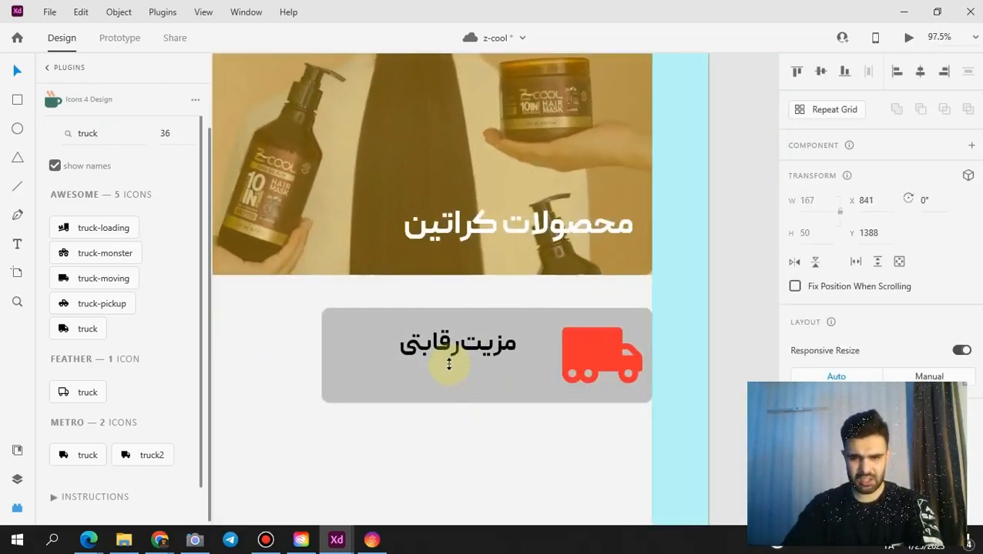
left_click(579, 368)
left_click_drag(563, 382, 610, 359)
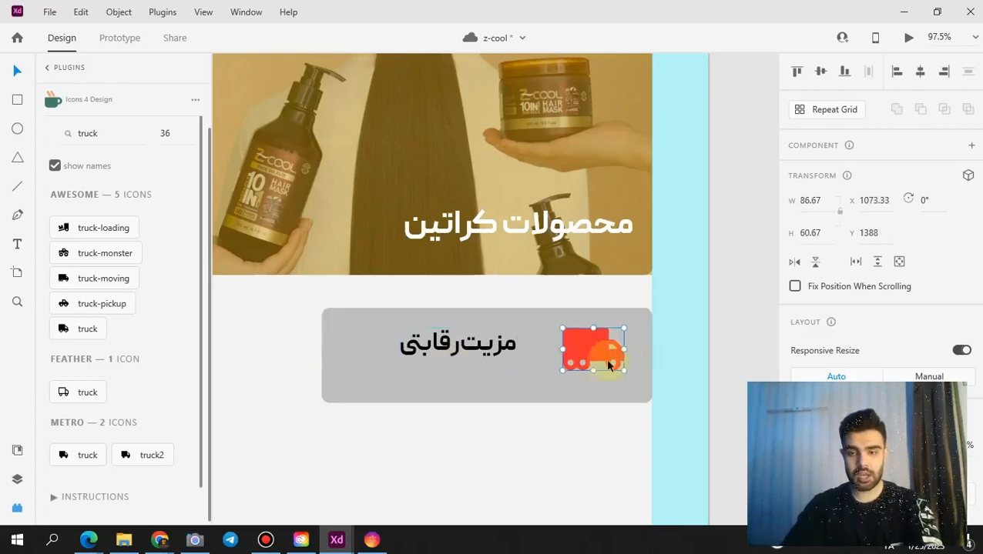
- Shrink the grey rectangle to about 380 × 100 and shift the truck icon and text toward its right end
left_click(388, 391)
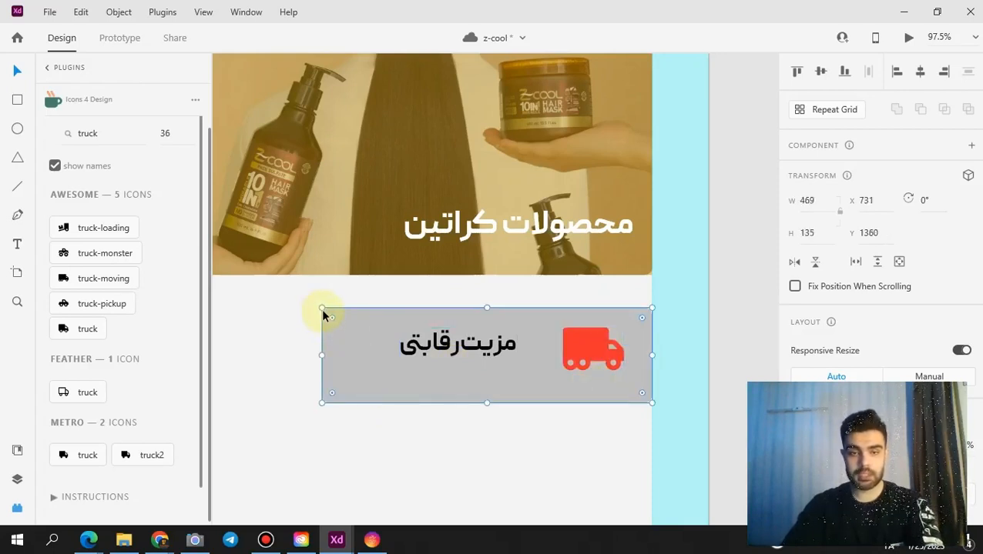
left_click_drag(322, 309, 484, 371)
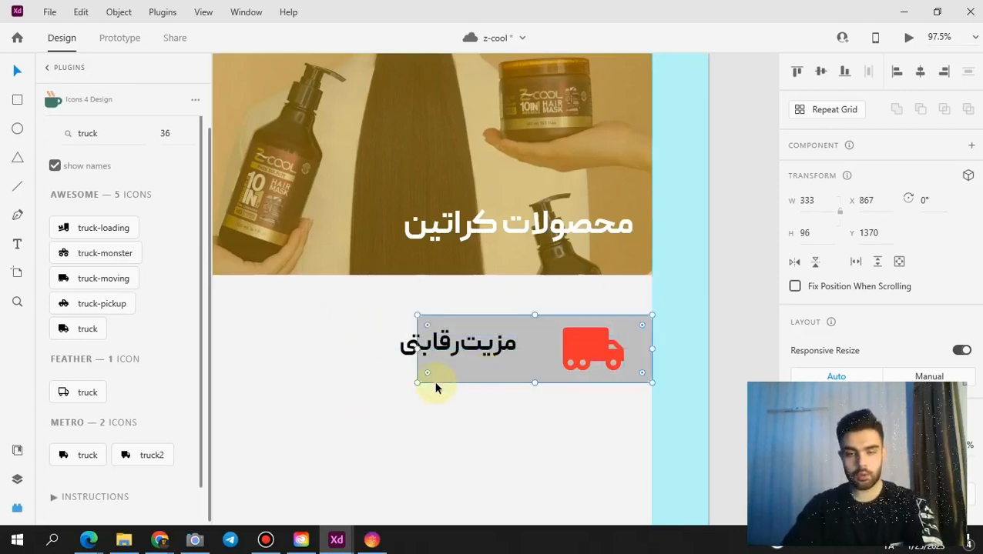
left_click_drag(416, 383, 383, 379)
double_click(583, 353)
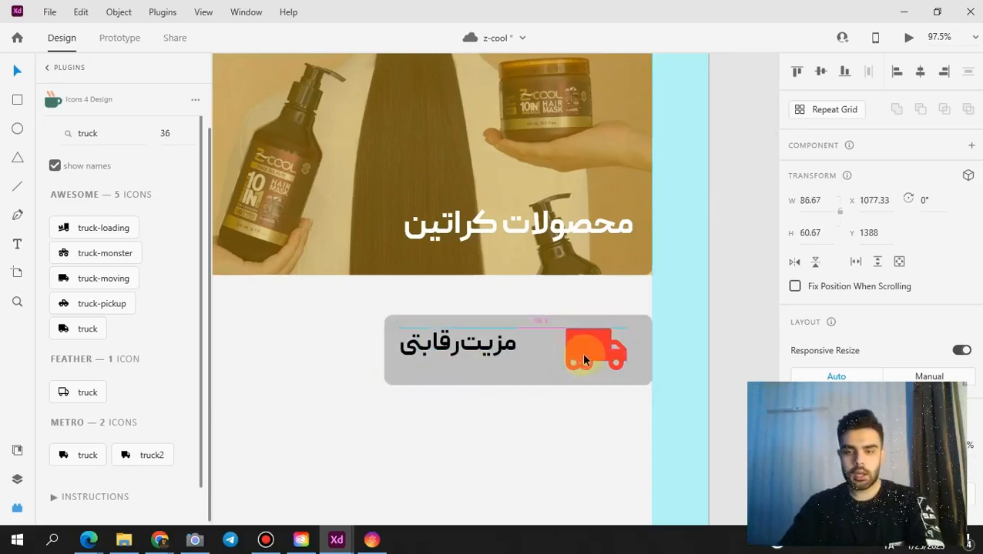
left_click_drag(471, 353, 499, 358)
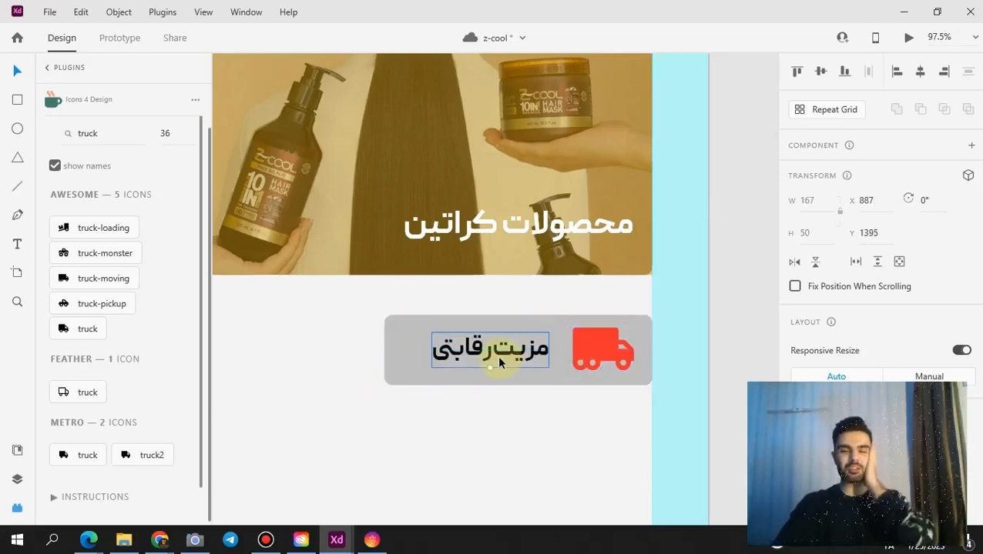
- Reduce the grey rectangle to about 344 × 91, keeping its upper-right corner in place
left_click(558, 455, "alt")
left_click_drag(555, 471, 532, 433)
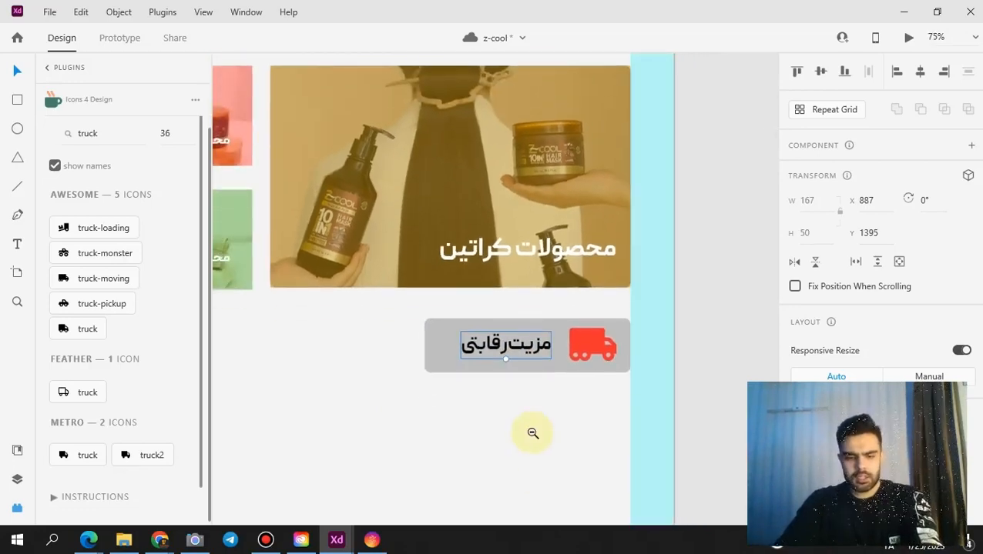
left_click(533, 433, "alt")
left_click(530, 432, "alt")
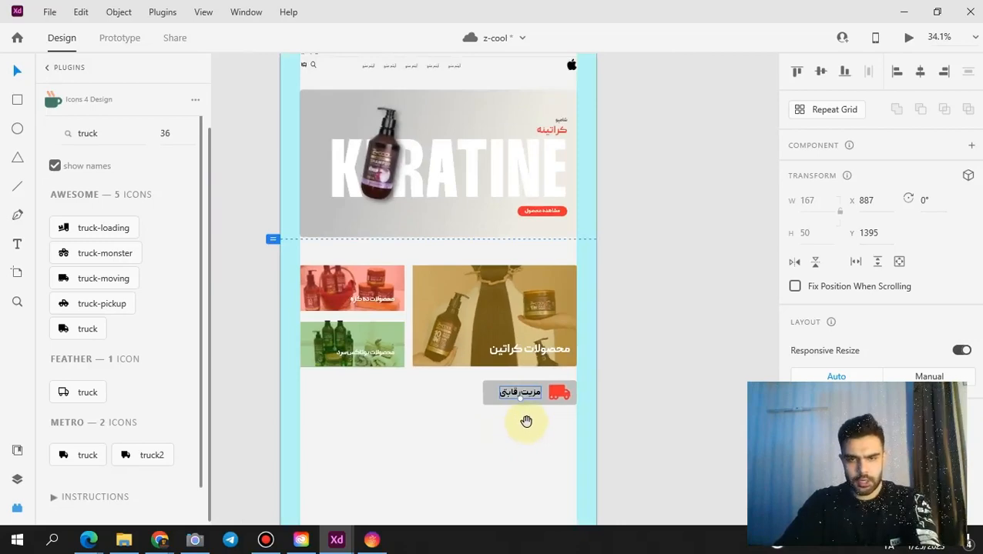
left_click(515, 422)
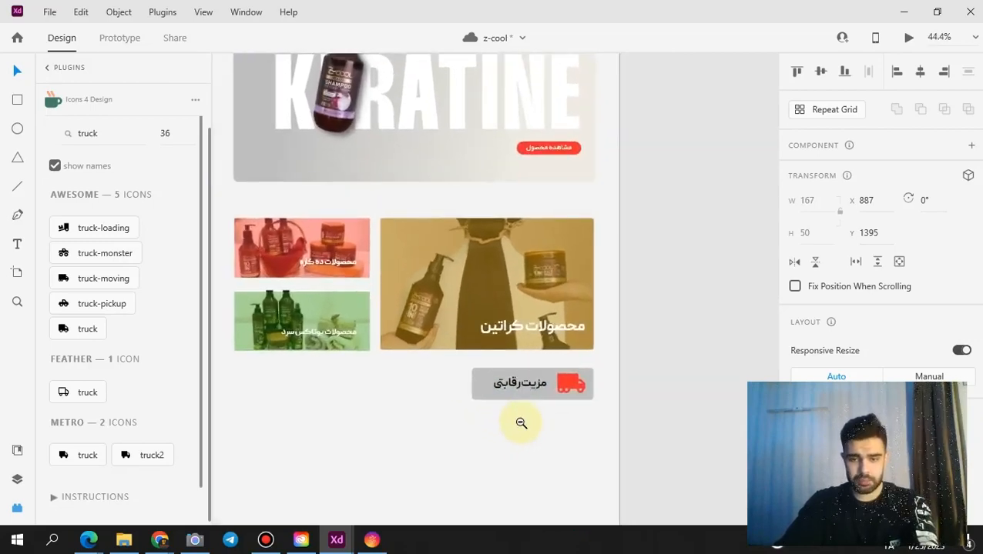
left_click(546, 410)
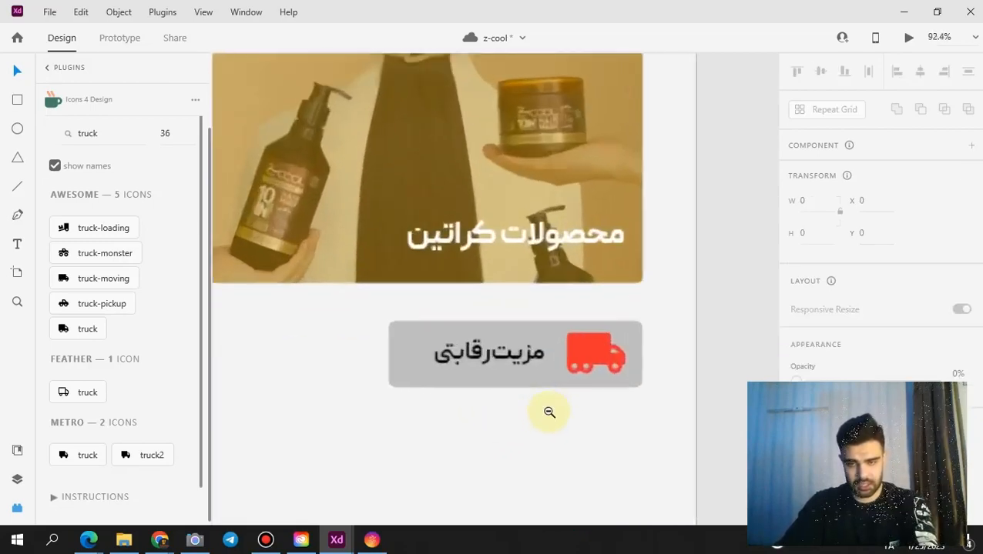
left_click(548, 410)
left_click(472, 363)
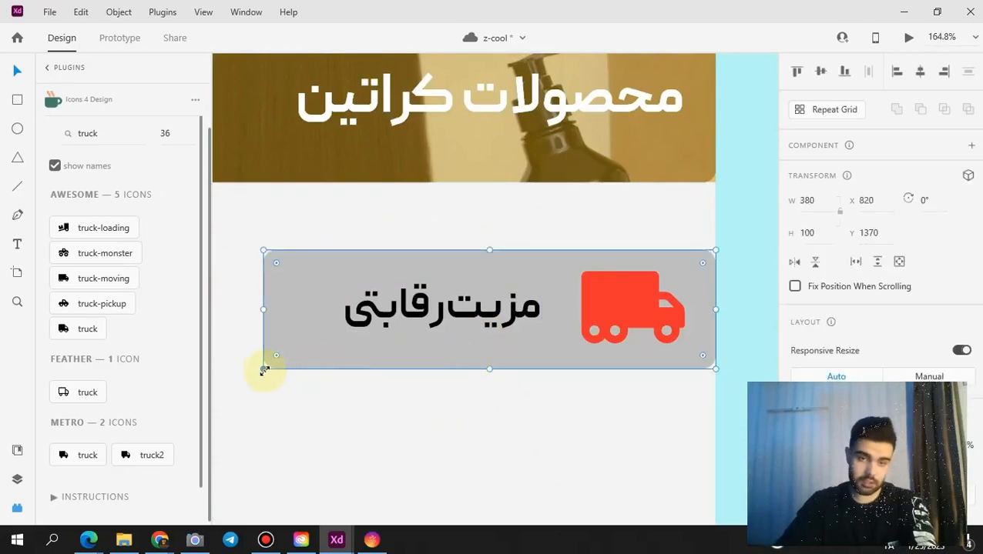
left_click_drag(263, 370, 306, 358)
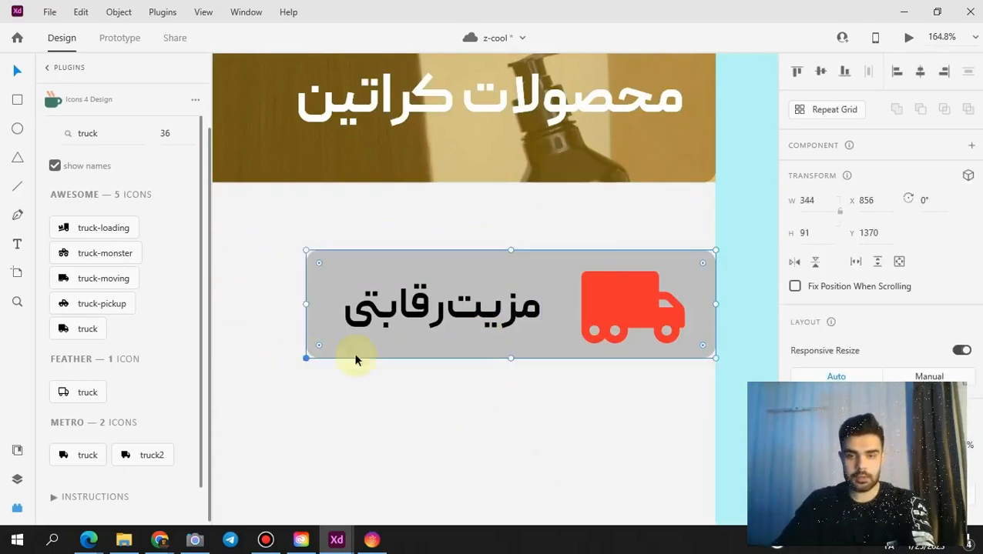
- Nudge the advantage text and the truck icon slightly right and up or down to balance them inside the smaller rectangle
left_click_drag(473, 325, 491, 322)
left_click_drag(592, 317, 609, 319)
left_click(598, 401)
scroll(598, 399, "down", 4)
scroll(598, 399, "down", 6)
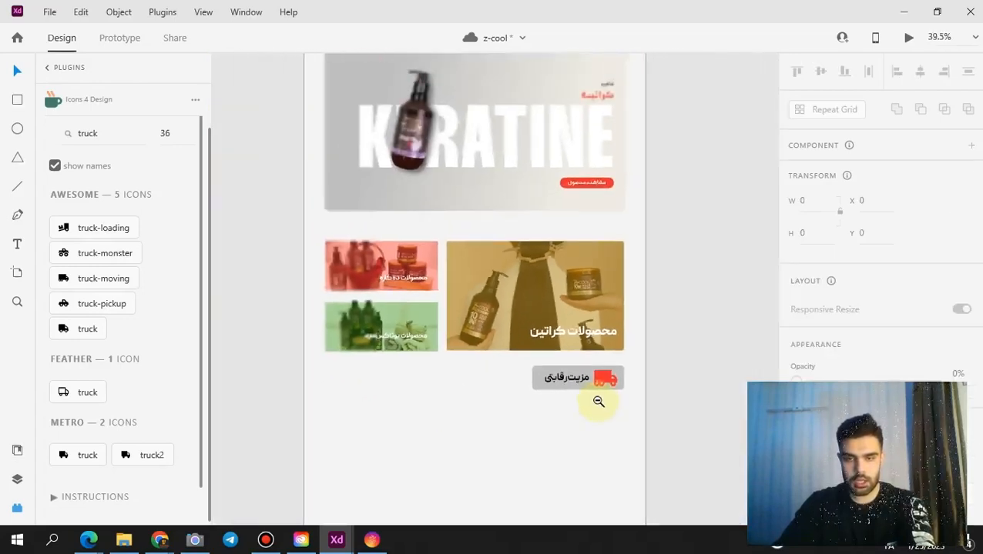
left_click_drag(585, 425, 534, 251)
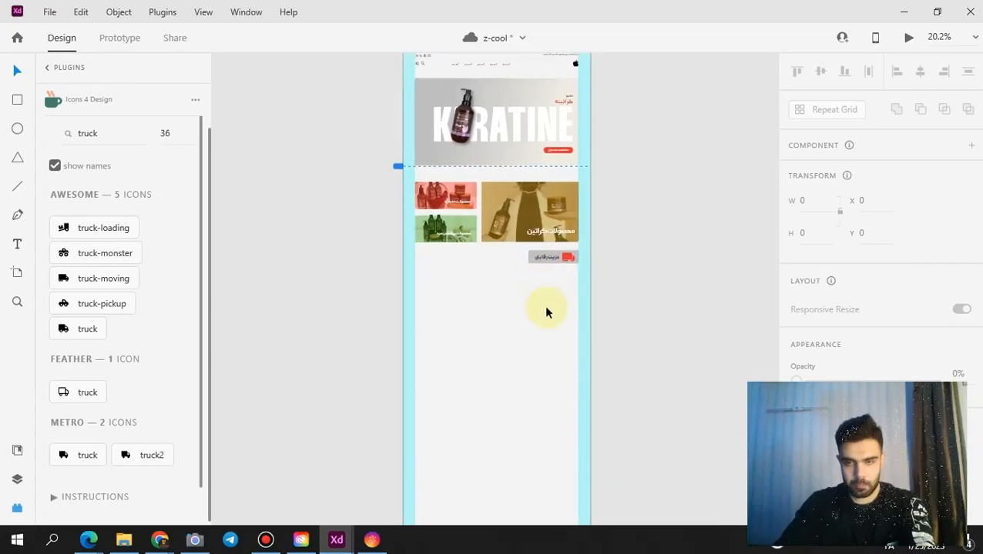
- Check the advantage box in the preview and set its text to size 24
left_click(906, 38)
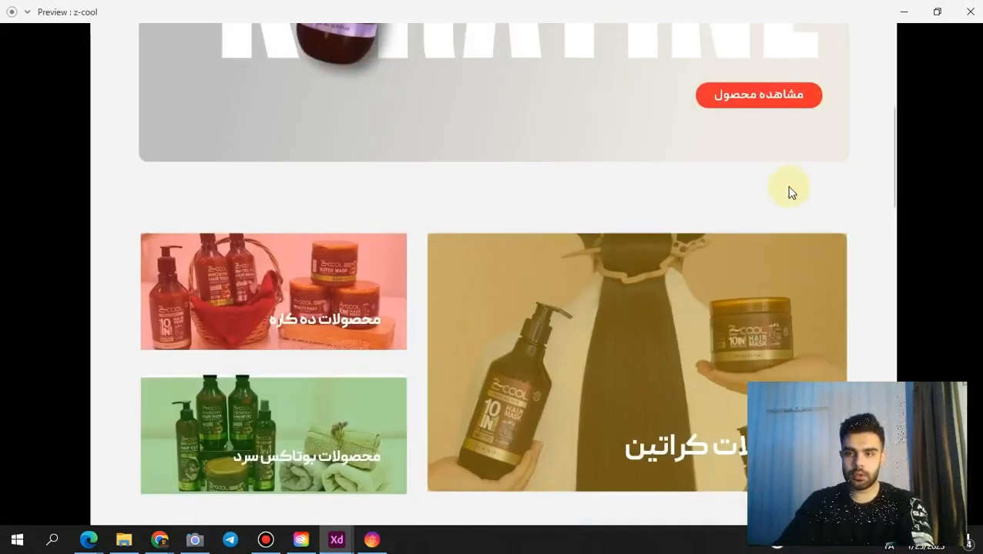
scroll(781, 220, "down", 3)
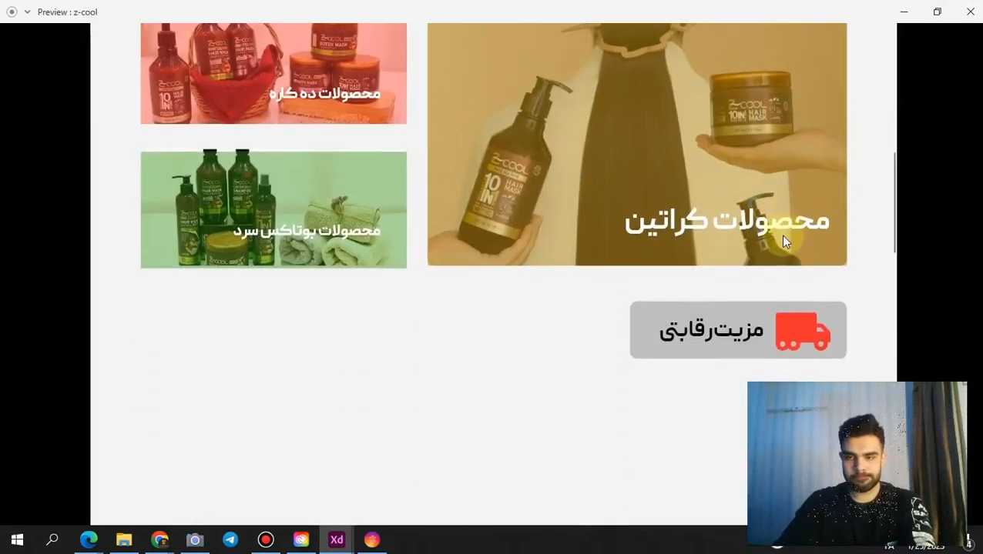
left_click(908, 17)
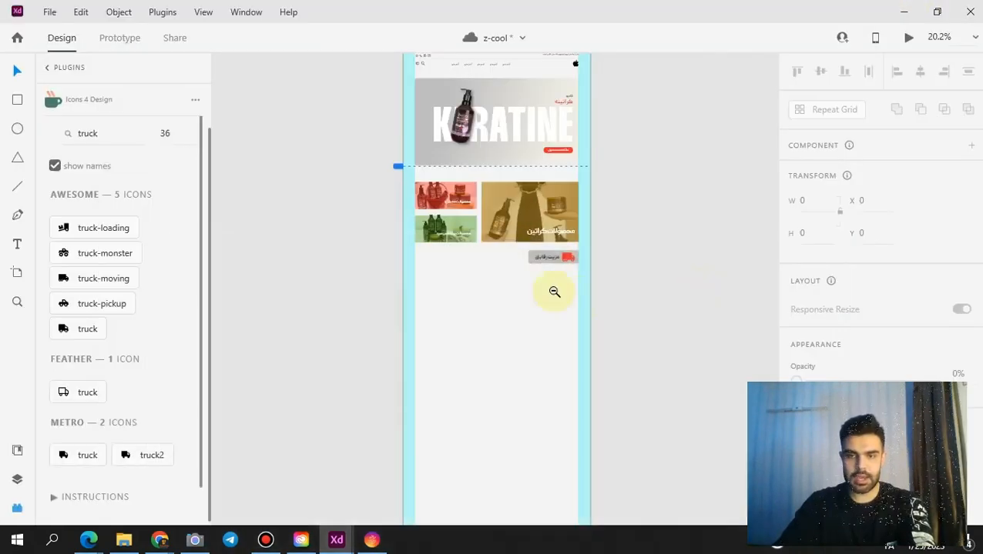
scroll(553, 290, "up", 5)
scroll(543, 202, "up", 10)
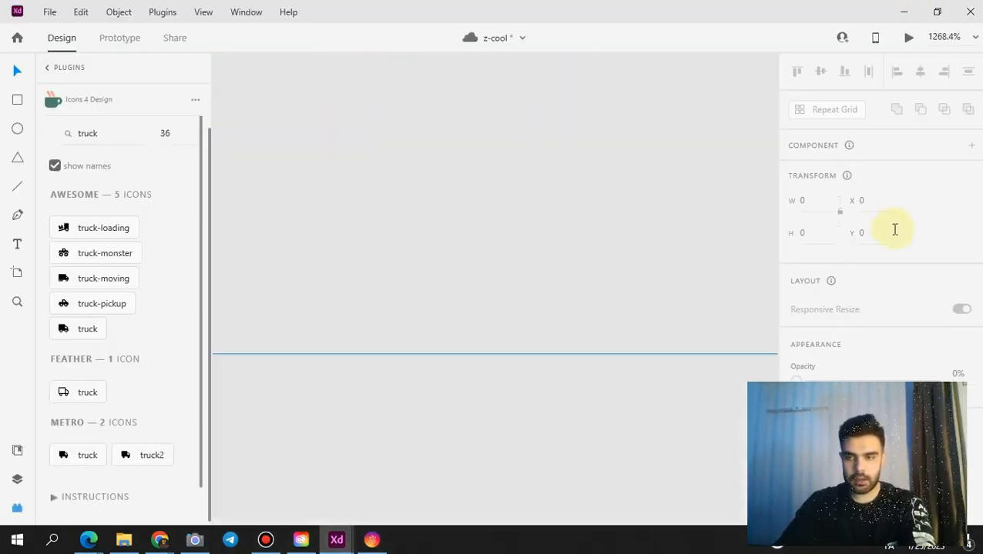
scroll(741, 266, "down", 4)
scroll(645, 258, "down", 4)
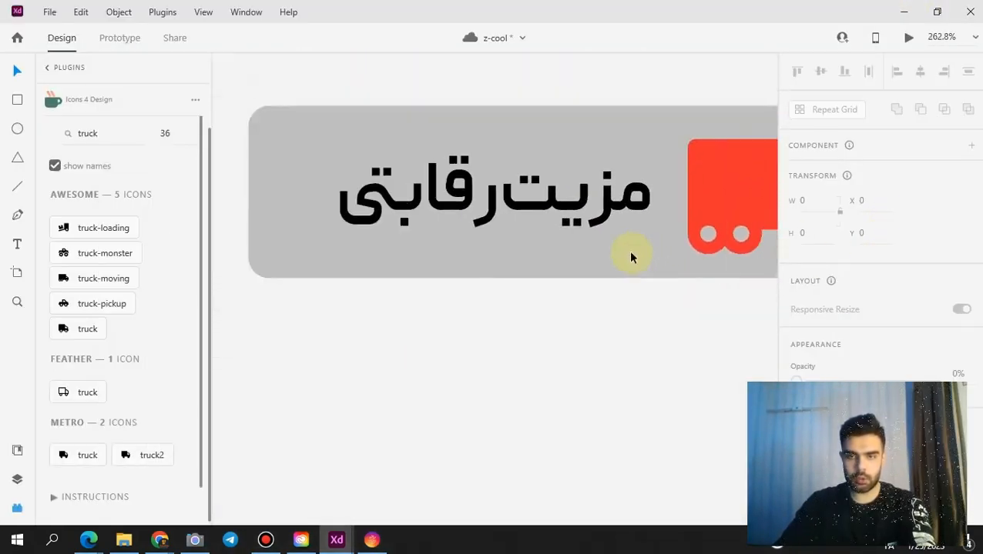
left_click(612, 219)
scroll(963, 223, "down", 5)
scroll(809, 206, "up", 2)
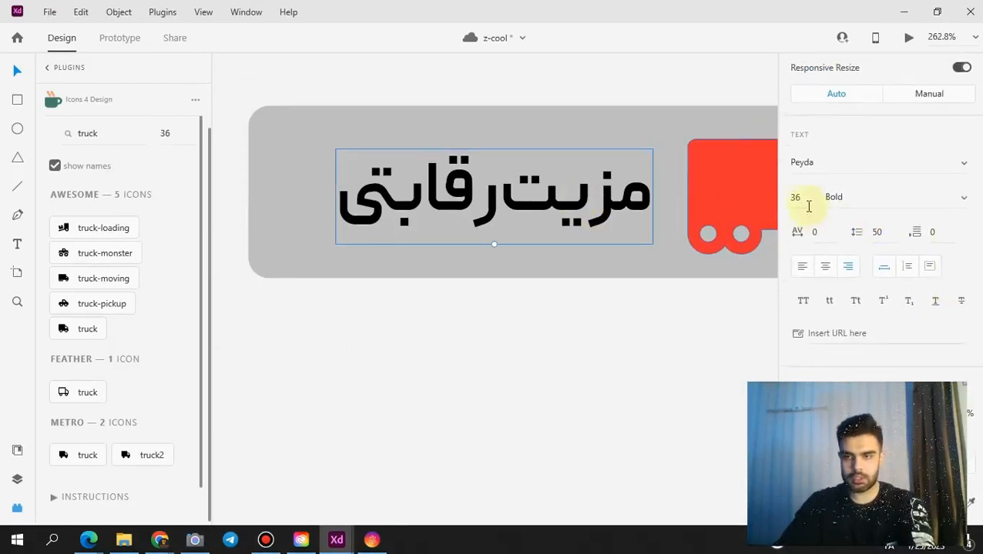
type("34")
key("Return")
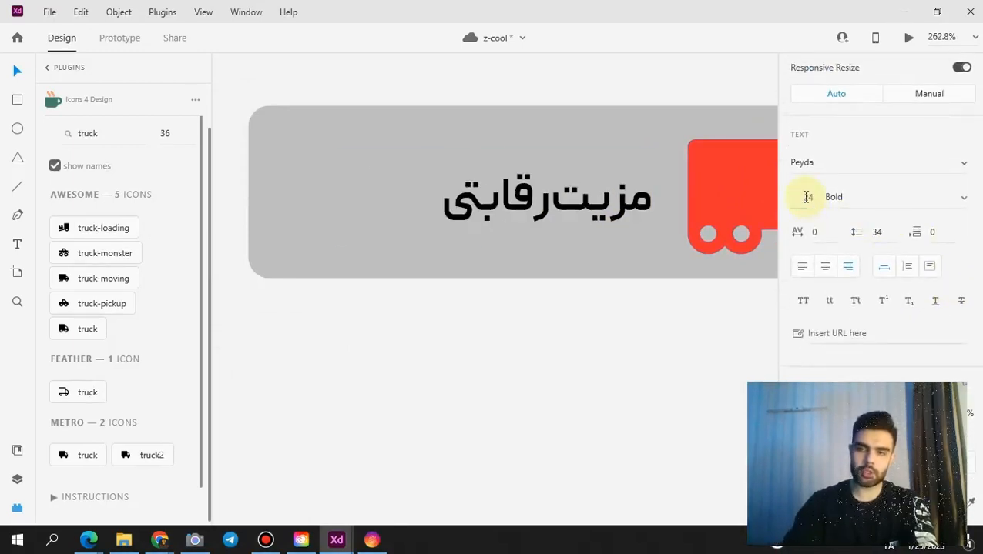
- Realign the smaller advantage text beside the truck icon and scale the icon down to about three quarters of its size
left_click_drag(598, 206, 587, 202)
left_click_drag(676, 222, 610, 220)
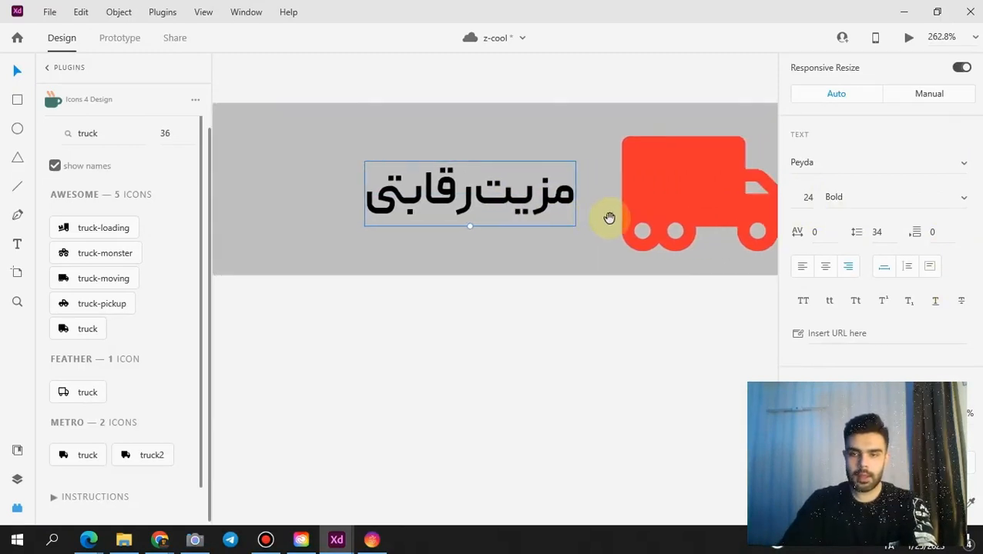
left_click_drag(664, 198, 609, 198)
left_click(590, 224)
left_click_drag(566, 251, 608, 222)
left_click_drag(649, 187, 615, 200)
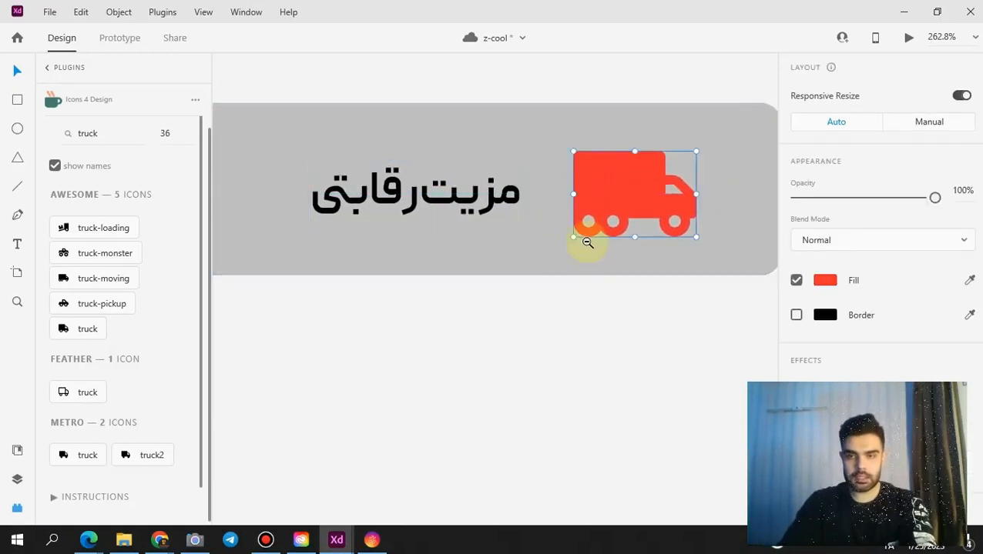
- Shrink the grey rectangle from its upper-left corner around the smaller contents and nudge the advantage text closer to the truck
scroll(589, 259, "down", 3)
left_click(386, 224)
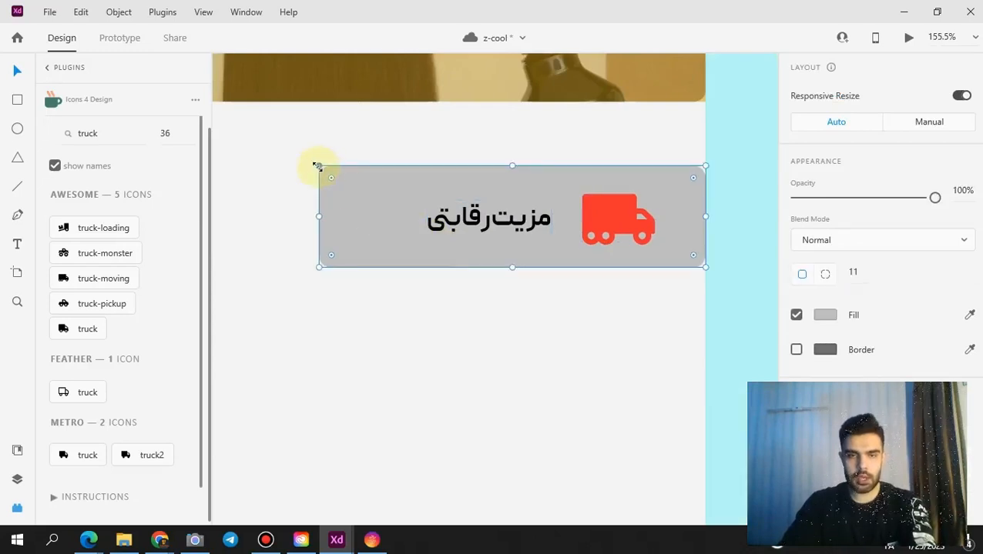
left_click_drag(318, 167, 372, 178)
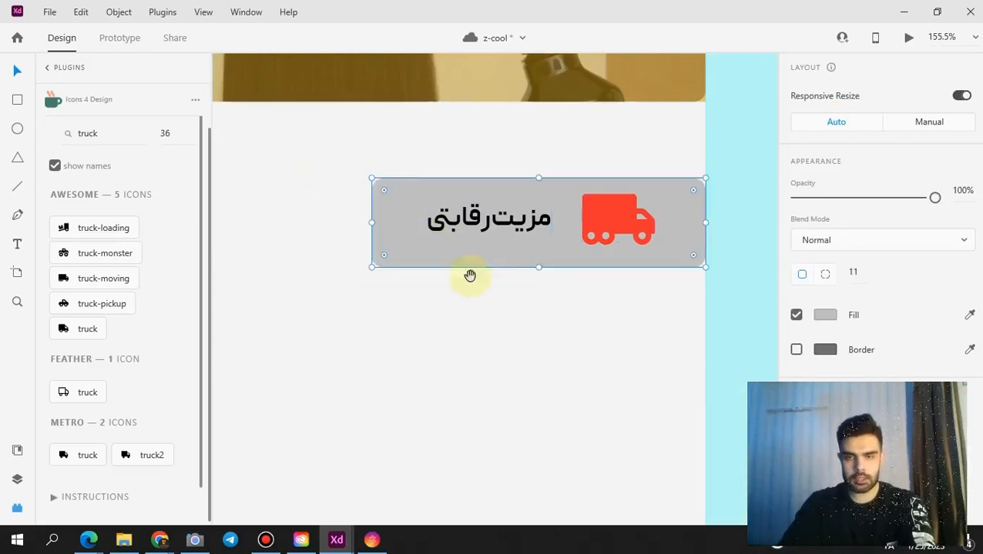
scroll(470, 275, "down", 6)
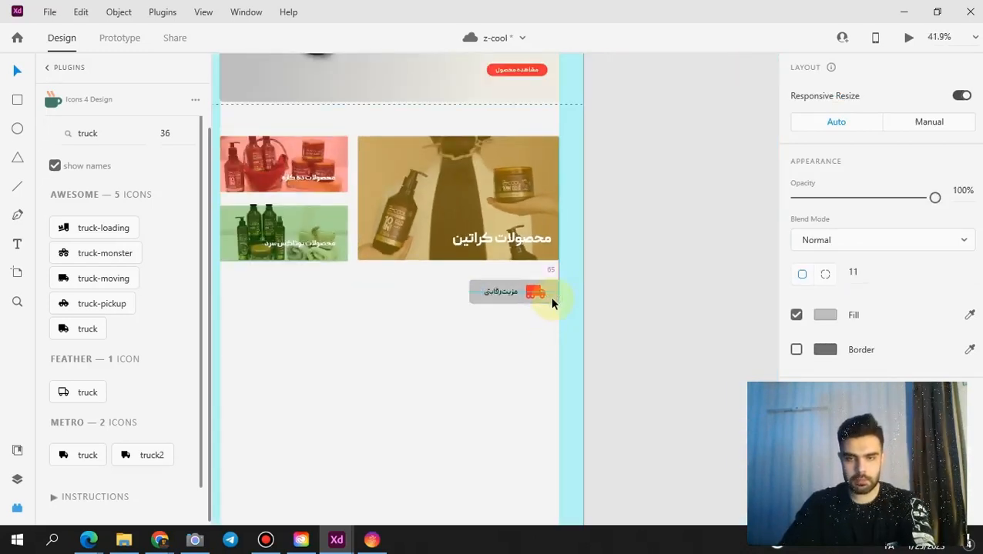
scroll(539, 318, "up", 5)
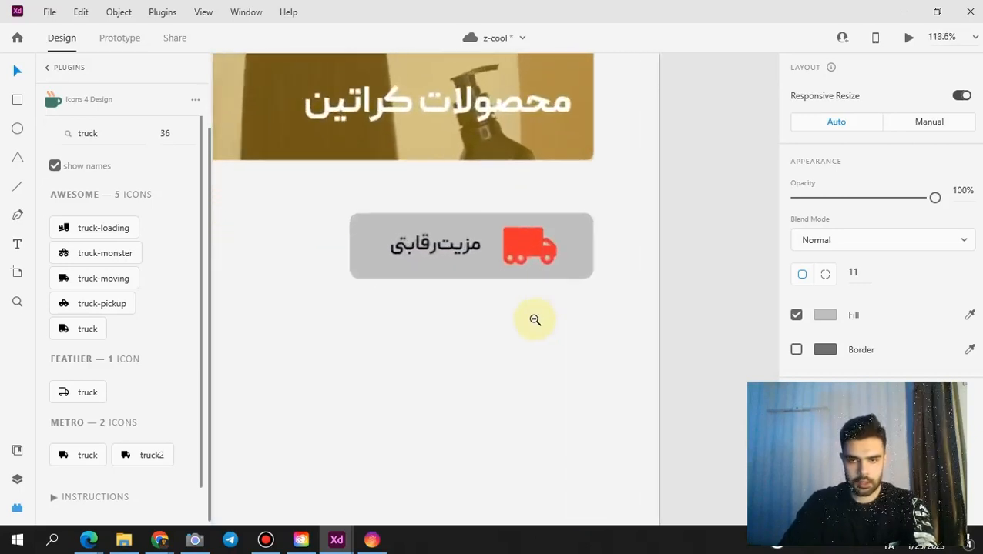
scroll(535, 319, "up", 1)
left_click_drag(453, 254, 459, 253)
left_click(499, 351)
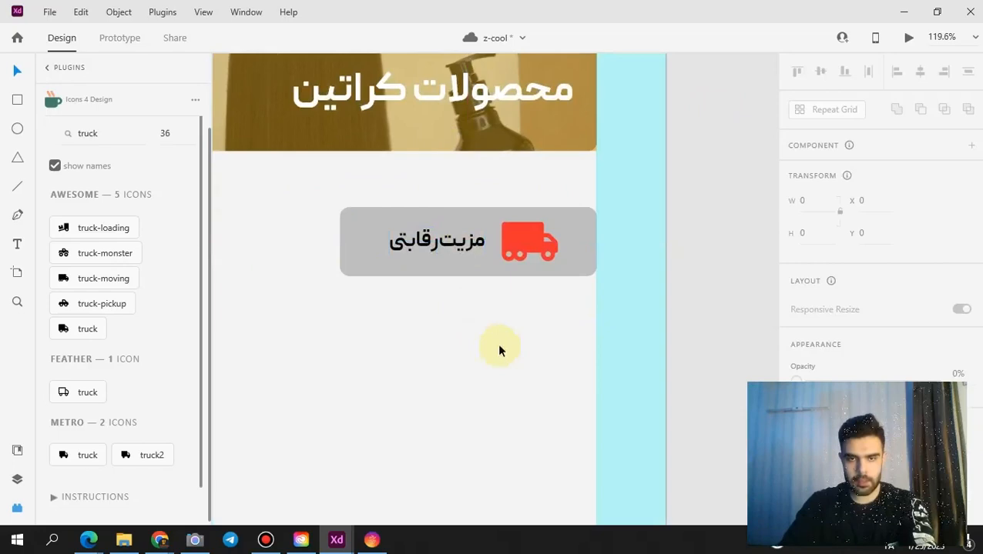
- Check the advantage box in the preview and duplicate it into an evenly spaced row of three across the content width
left_click(899, 46)
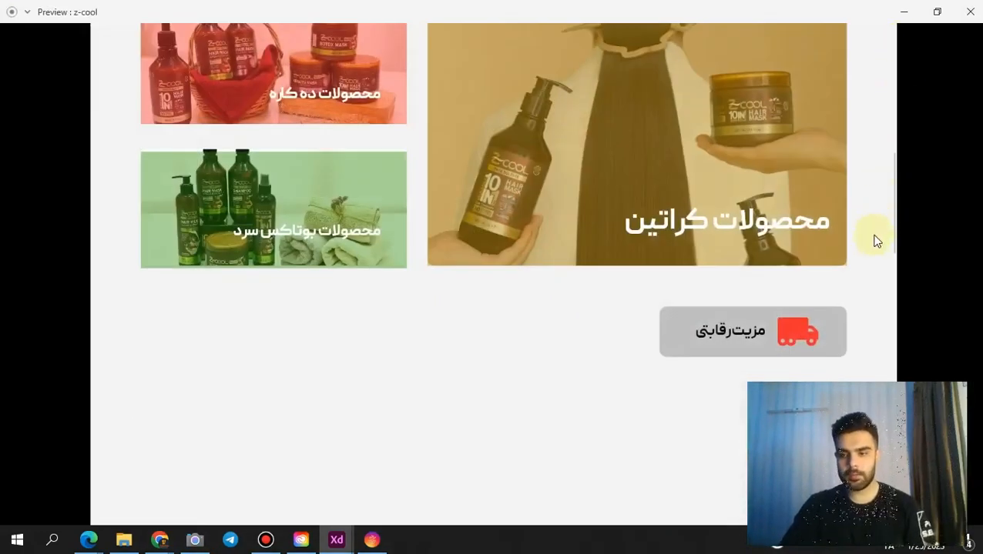
scroll(865, 283, "down", 2)
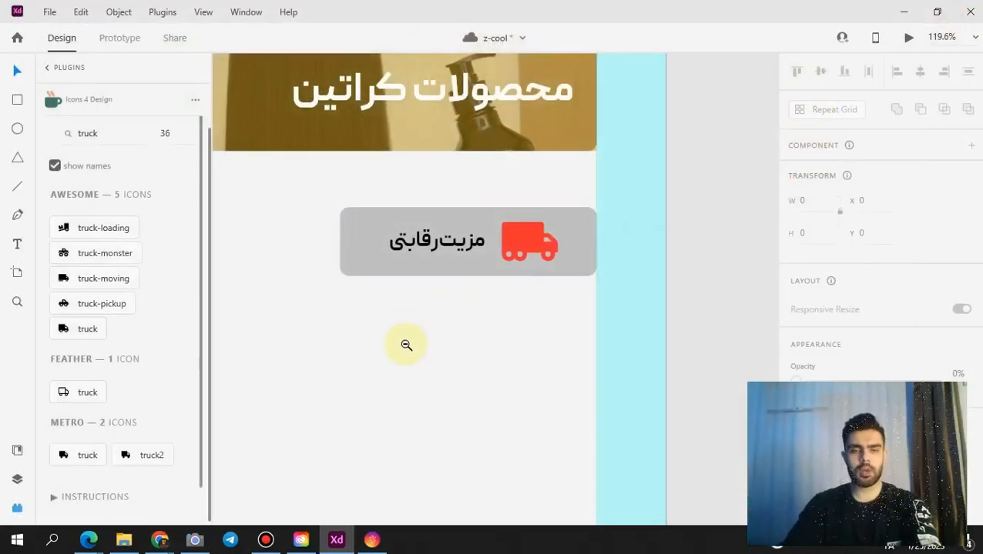
scroll(406, 345, "down", 3)
left_click_drag(380, 391, 469, 301)
scroll(531, 370, "down", 1)
left_click(482, 326)
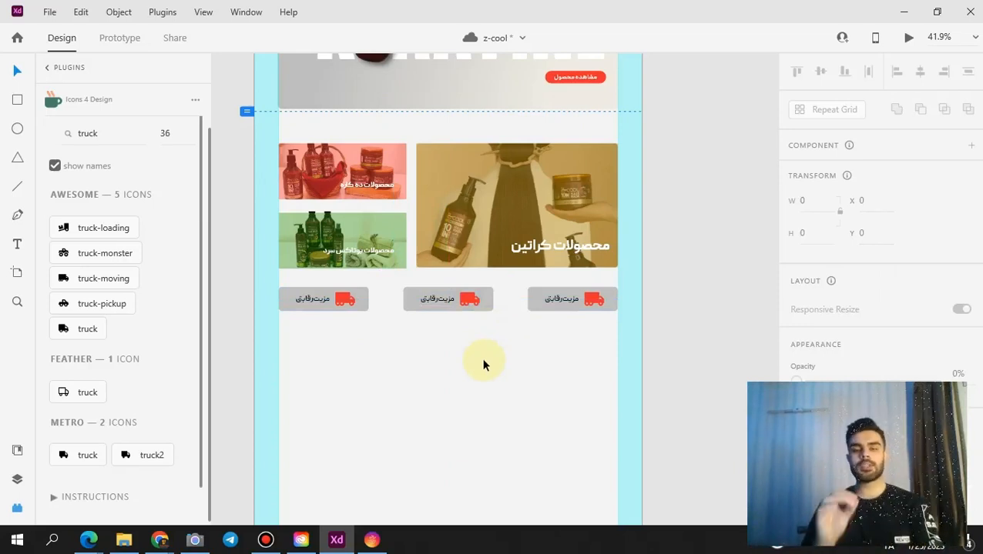
- Review the page design from the hero banner down through the category images to the advantage row
scroll(482, 365, "up", 2)
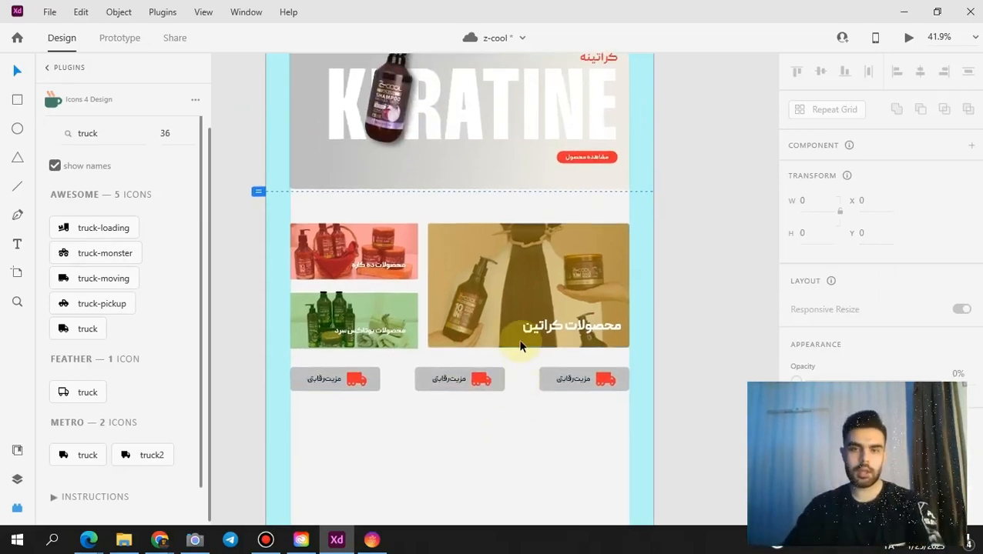
scroll(514, 333, "down", 2)
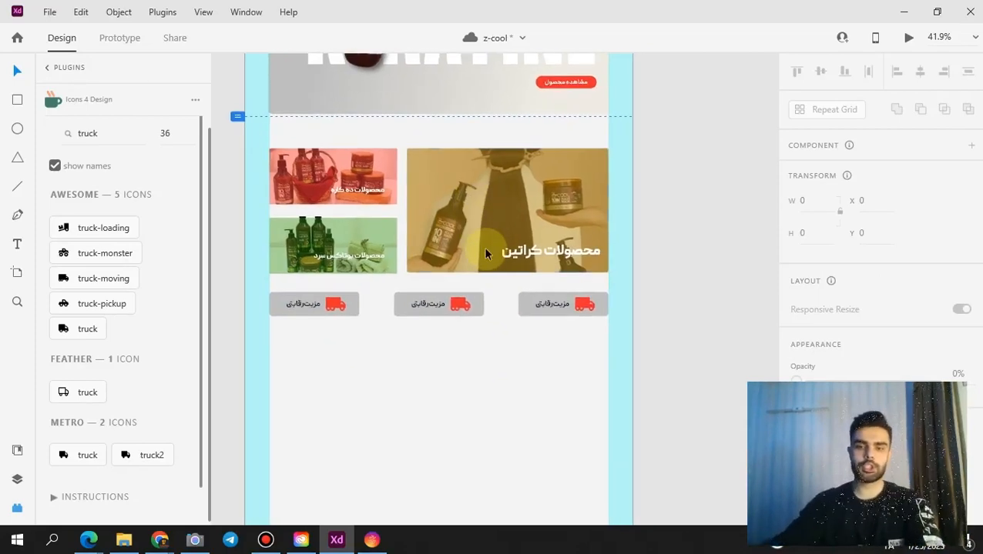
left_click_drag(480, 344, 514, 306)
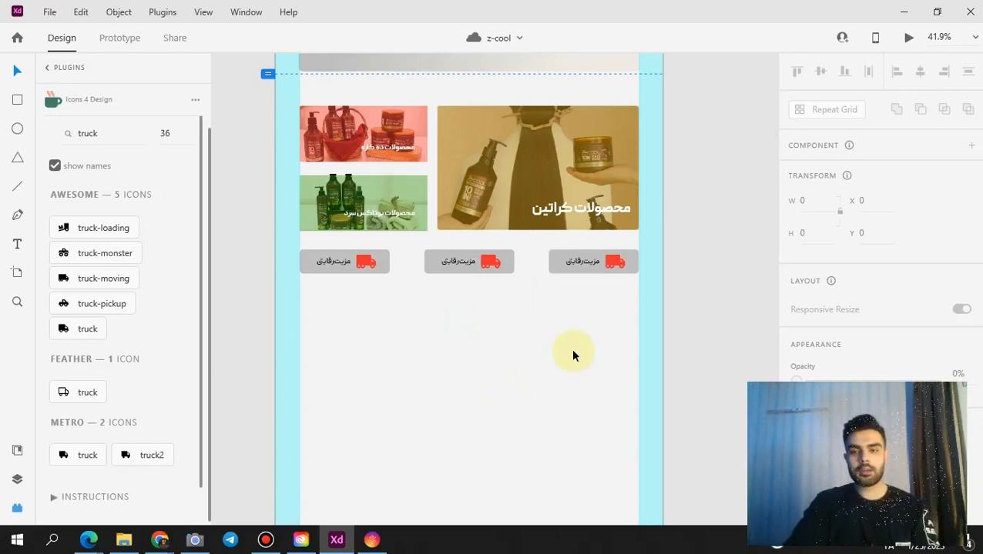
scroll(571, 348, "up", 5)
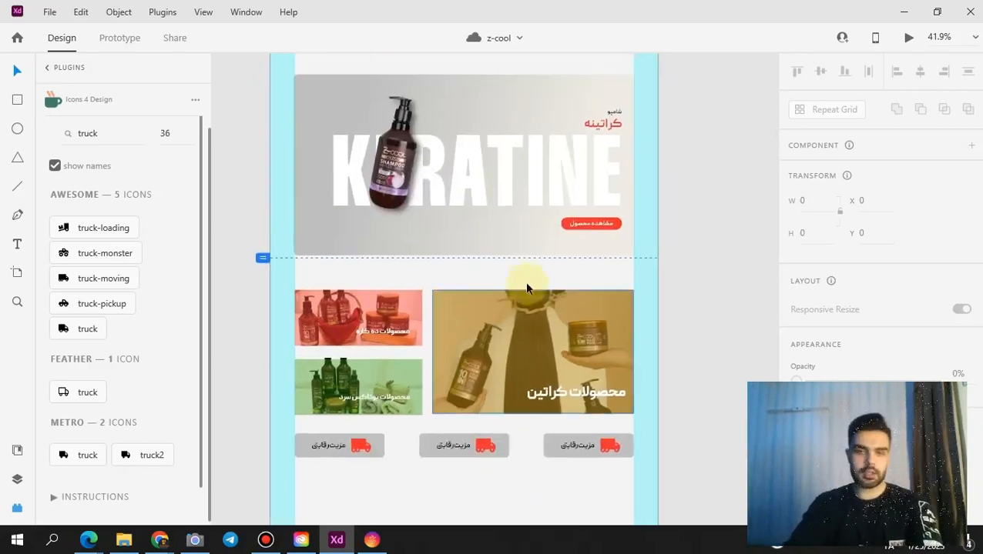
left_click(512, 241)
scroll(559, 401, "down", 5)
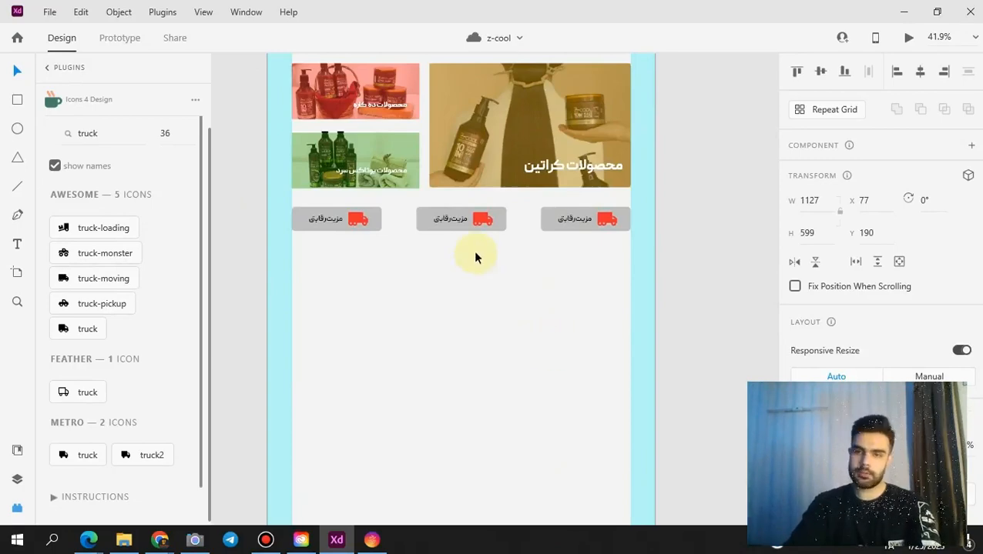
- Examine the wireframe sections below the advantage row, including the featured-product banner, product grid and articles, against the page design
scroll(475, 262, "up", 12)
scroll(460, 436, "up", 15)
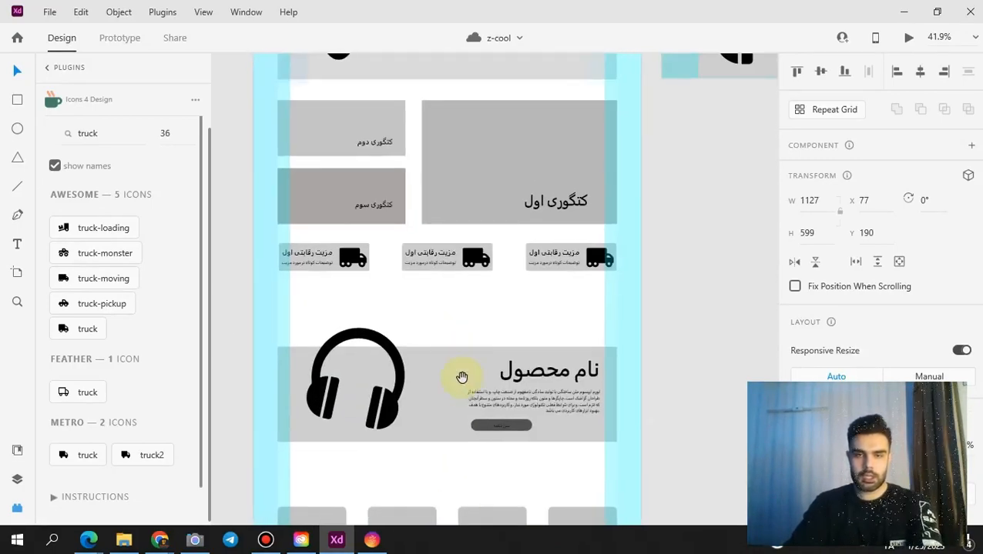
left_click_drag(462, 377, 474, 249)
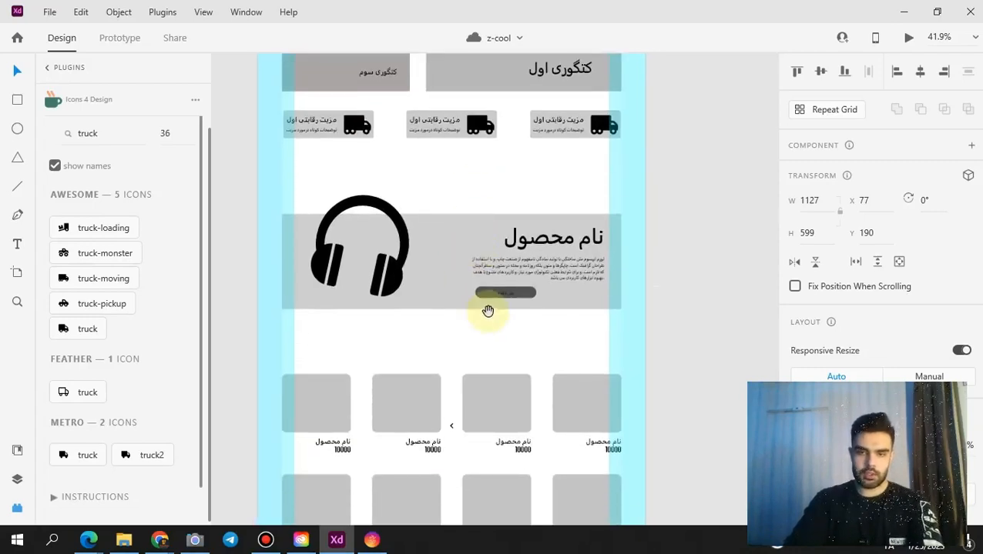
left_click_drag(488, 310, 485, 295)
left_click_drag(484, 355, 481, 300)
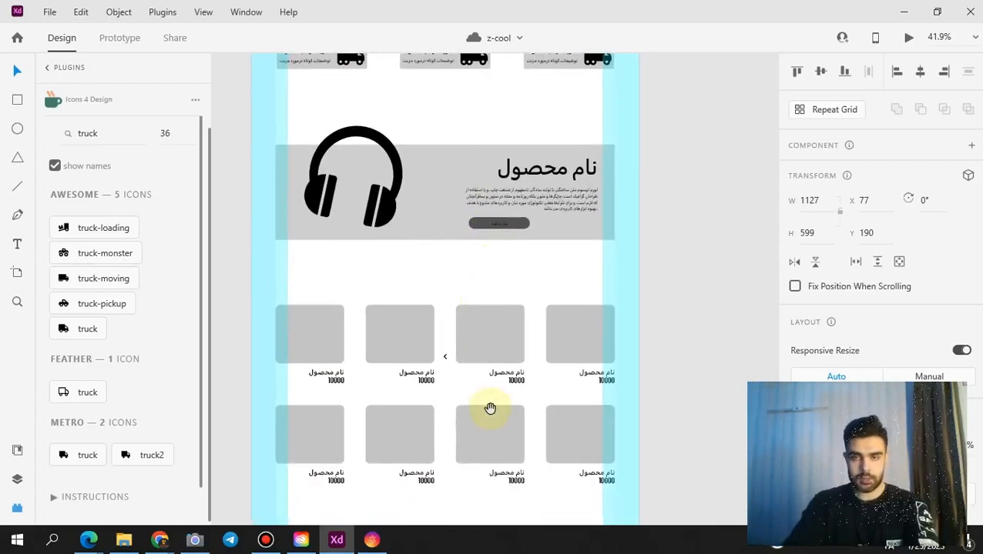
mouse_move(489, 409)
left_mouse_down()
mouse_move(520, 275)
mouse_move(489, 162)
mouse_move(502, 375)
left_mouse_up()
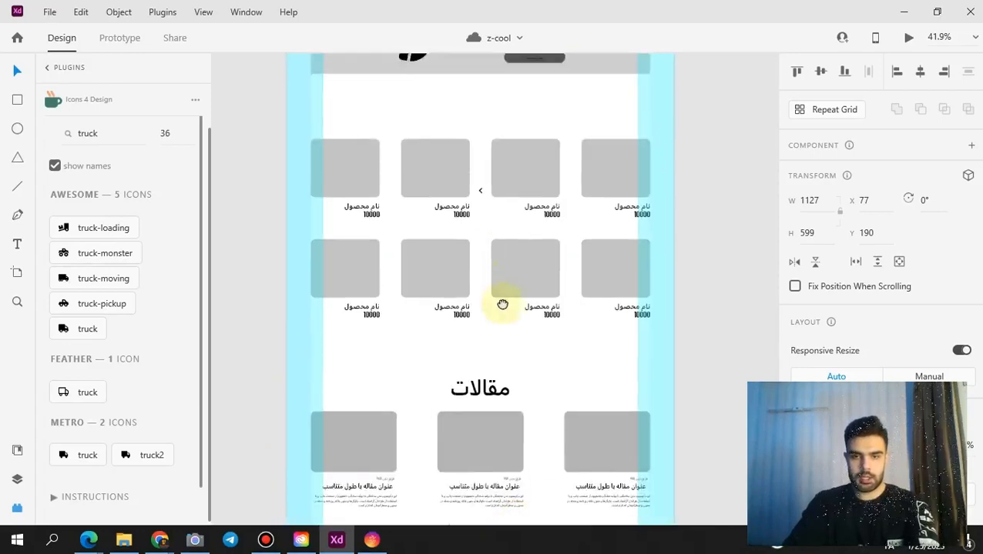
left_click_drag(502, 303, 472, 445)
left_click_drag(466, 266, 466, 308)
left_click(445, 223)
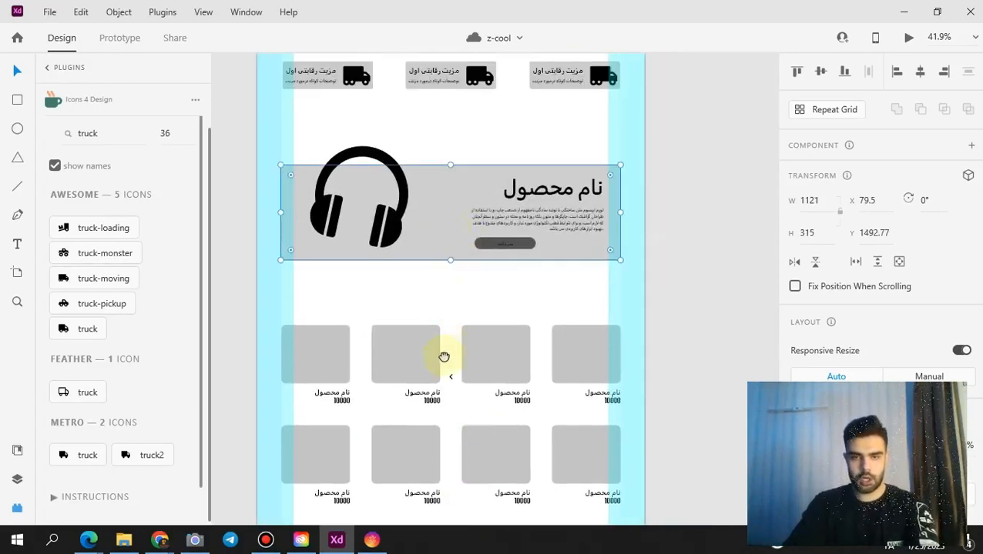
left_click_drag(444, 482, 454, 31)
left_click_drag(501, 521, 512, 216)
mouse_move(512, 500)
left_mouse_down()
mouse_move(511, 421)
mouse_move(474, 151)
left_mouse_up()
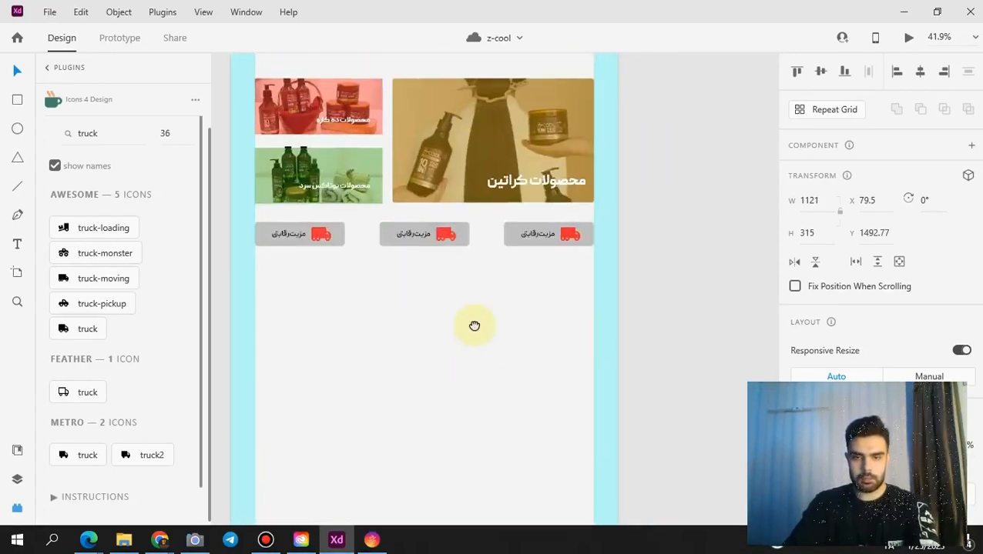
- Paste the copied gray banner rectangle onto the homepage artboard below the three truck badges
left_click_drag(475, 326, 411, 286)
key("ctrl+v")
scroll(460, 328, "up", 1)
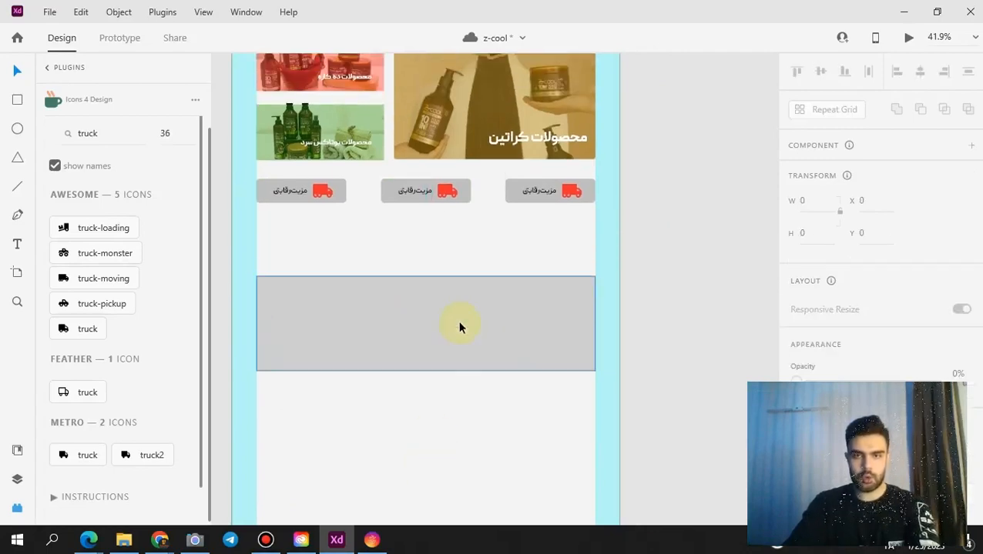
scroll(458, 320, "up", 6)
scroll(467, 258, "down", 6)
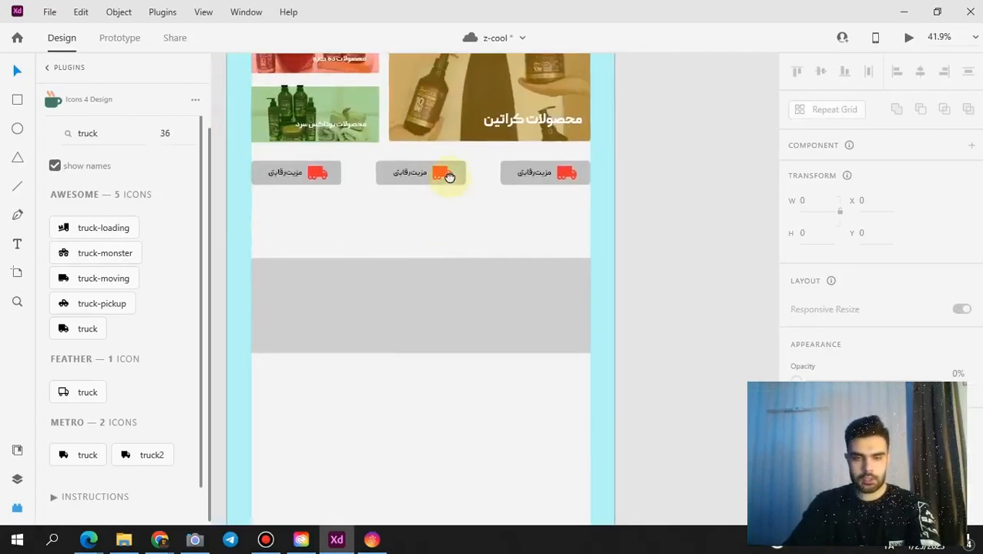
- Switch to File Explorer and open the butax folder inside the z-cool folder
left_click(124, 540)
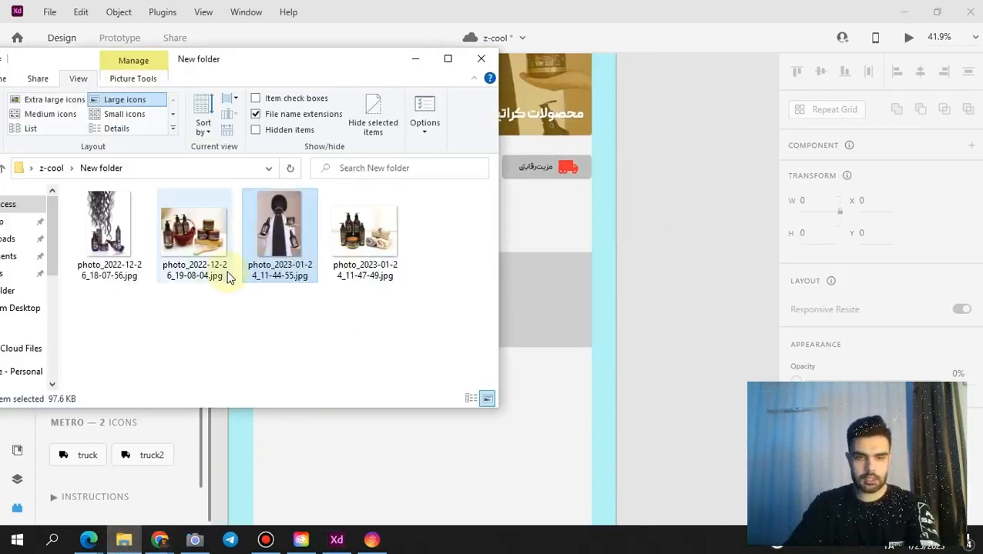
key("alt+Up")
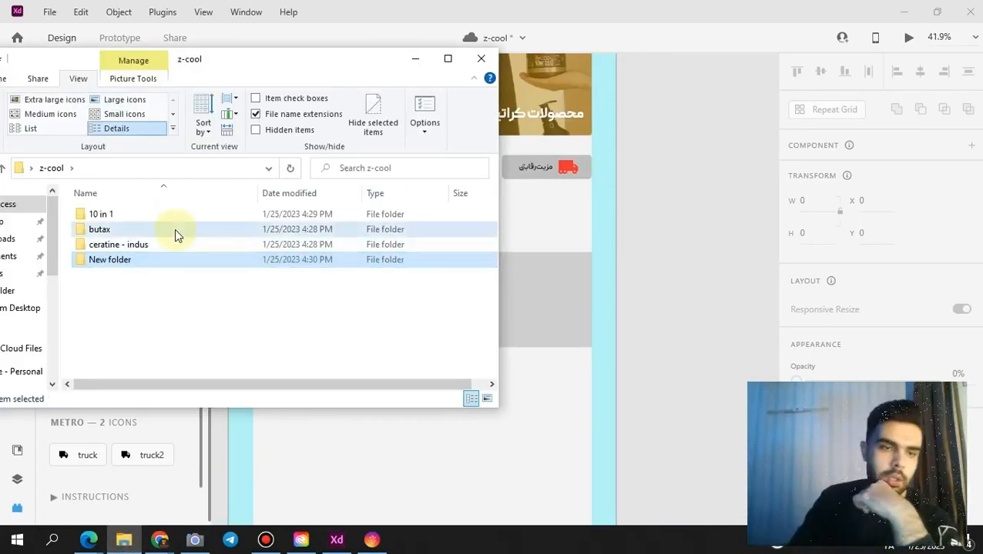
double_click(174, 229)
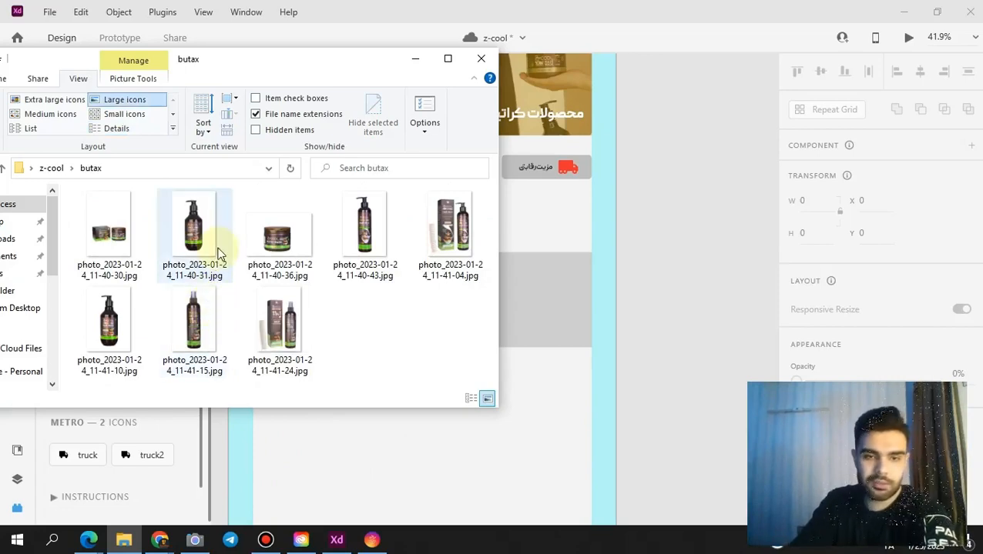
- Switch to remove.bg, dismiss the previous download dialog and upload photo_2023-01-24_11-40-31.jpg from the butax folder for background removal
mouse_move(88, 539)
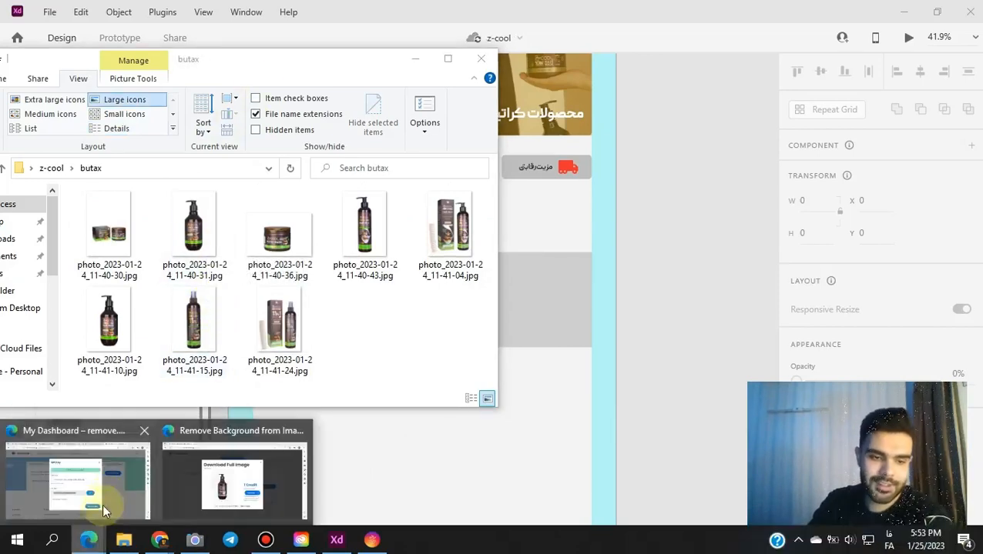
left_click(185, 485)
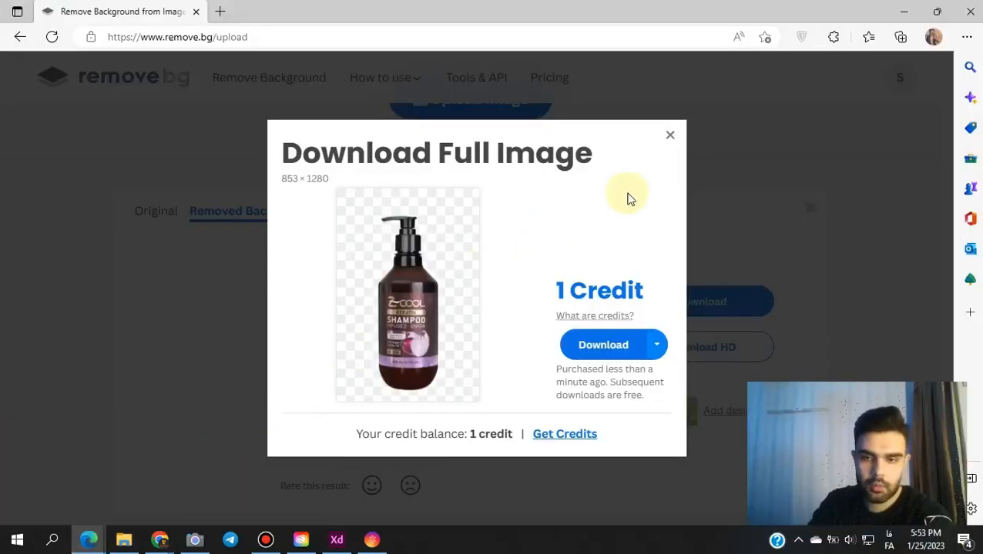
left_click(669, 136)
scroll(299, 463, "up", 1)
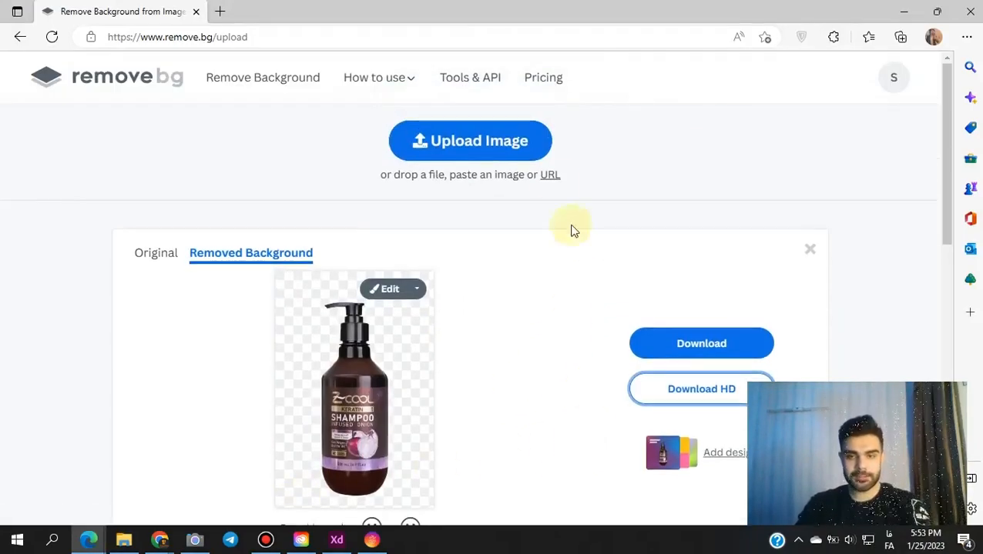
left_click(123, 540)
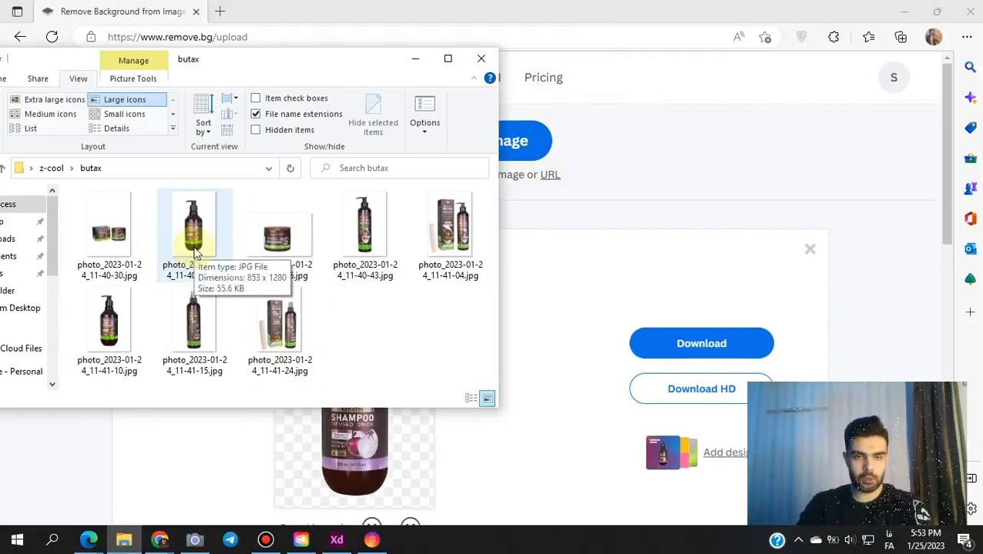
left_click_drag(194, 251, 537, 150)
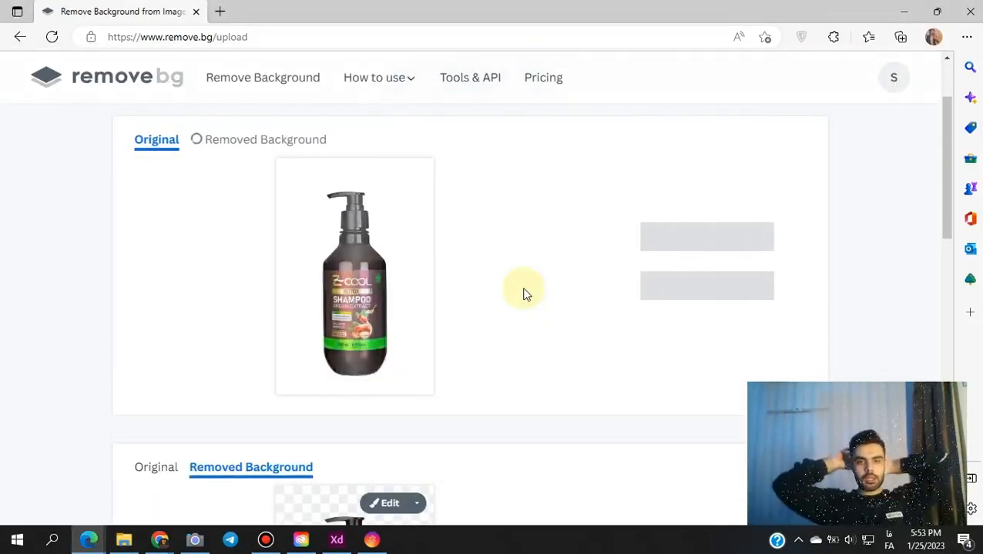
- Look over the banner area in Adobe XD and examine photo_2023-01-24_11-40-31.jpg in the photo viewer
left_click(329, 542)
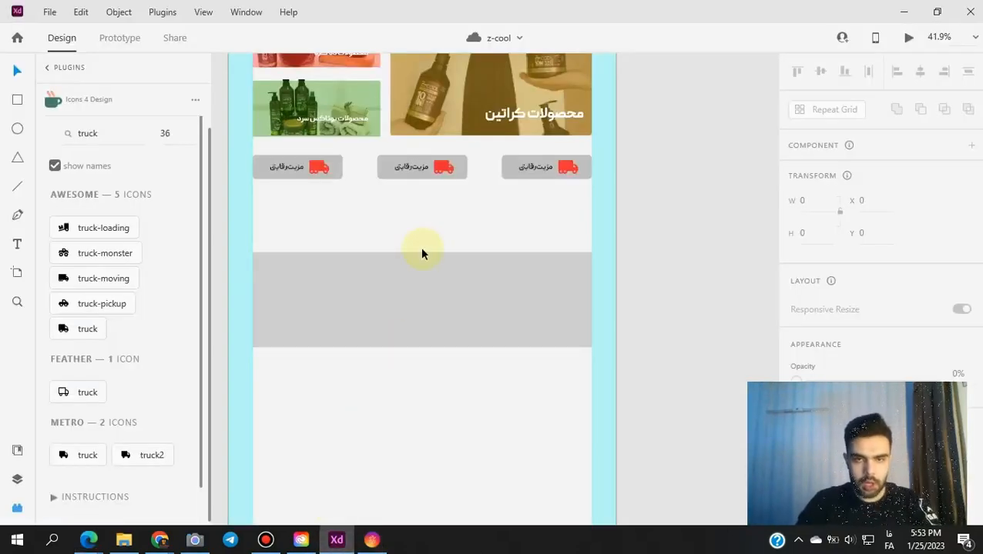
left_click_drag(449, 236, 454, 524)
left_click_drag(440, 248, 417, 58)
left_click(117, 538)
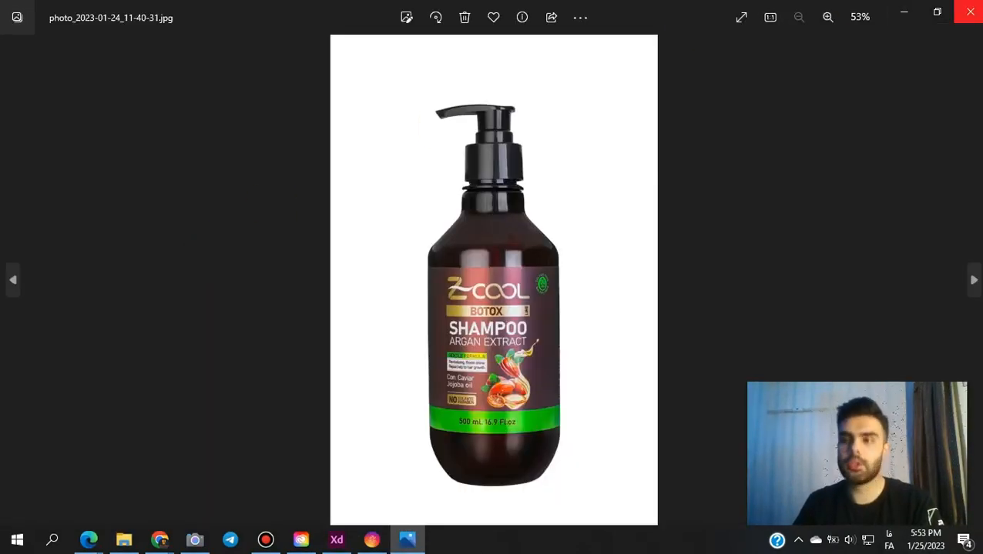
left_click(969, 12)
left_click(518, 237)
- Switch to the remove.bg upload page, try the HD download, and download the bottle cut-out in standard quality
left_click(94, 539)
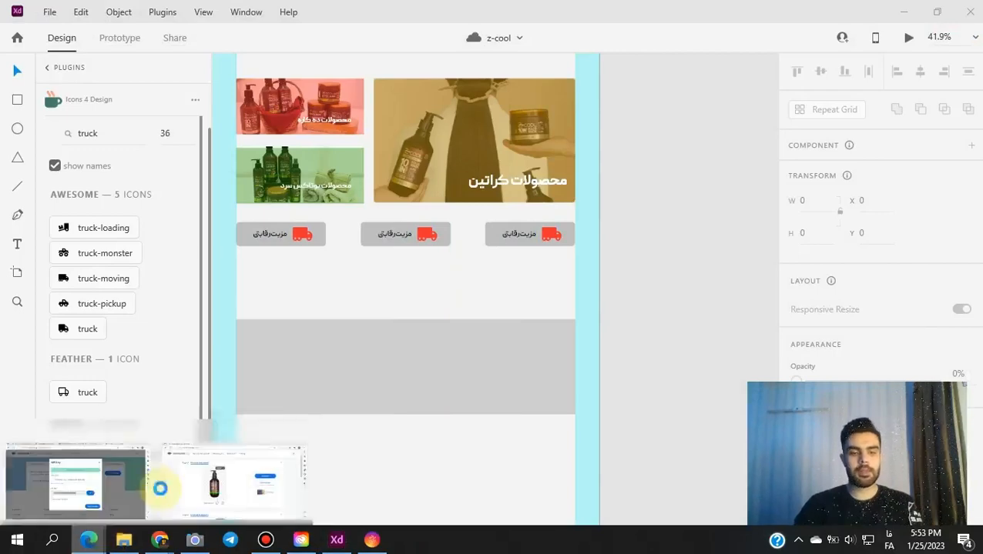
left_click(159, 488)
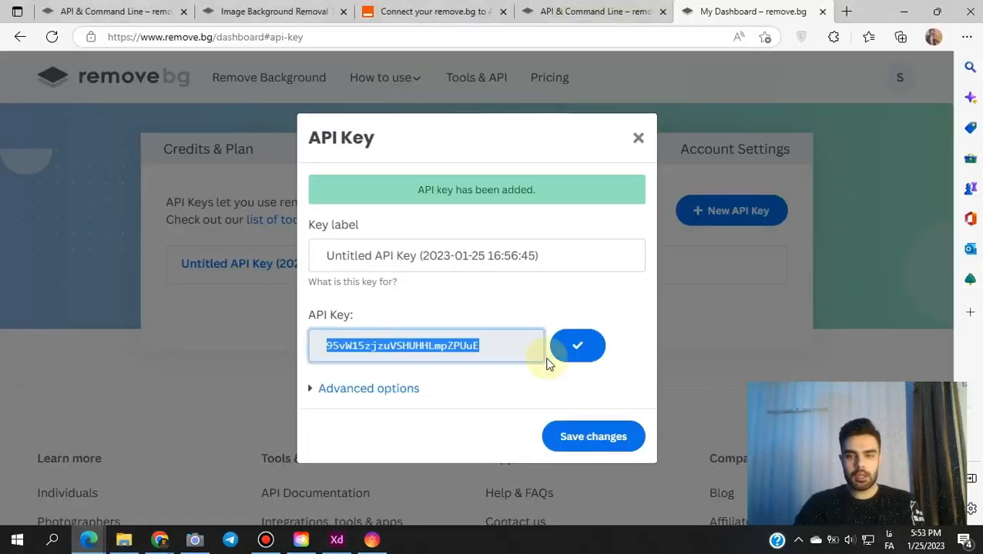
left_click(88, 539)
left_click(235, 470)
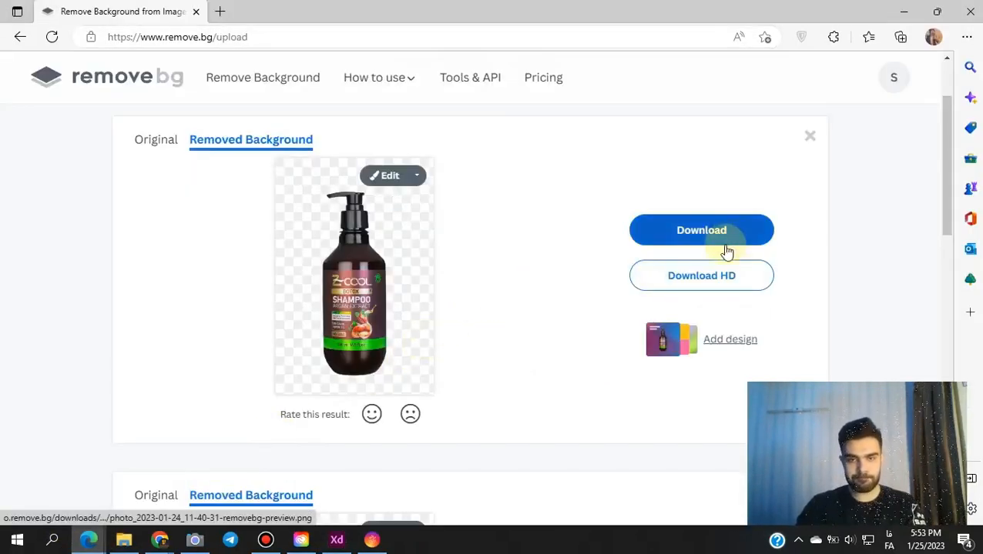
left_click(693, 277)
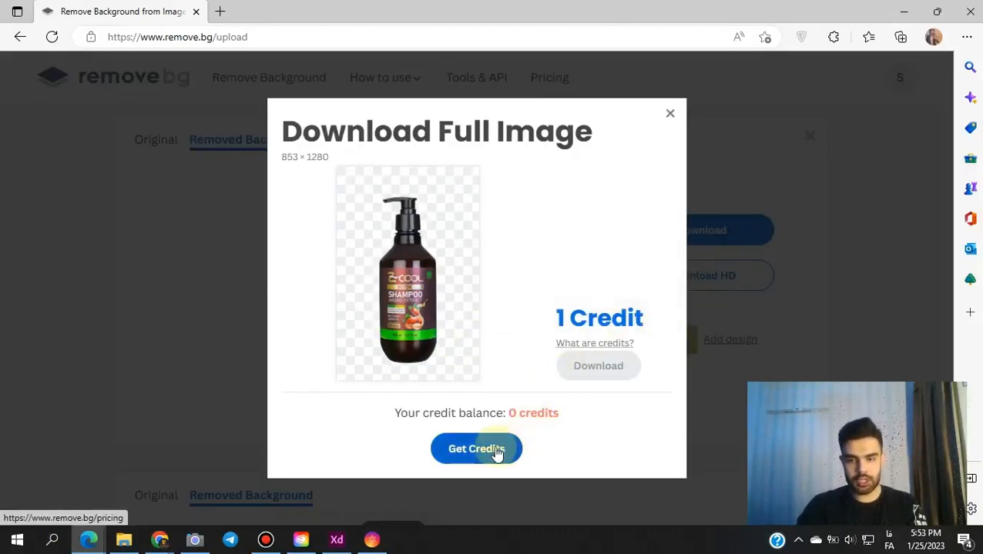
left_click(673, 112)
left_click(680, 231)
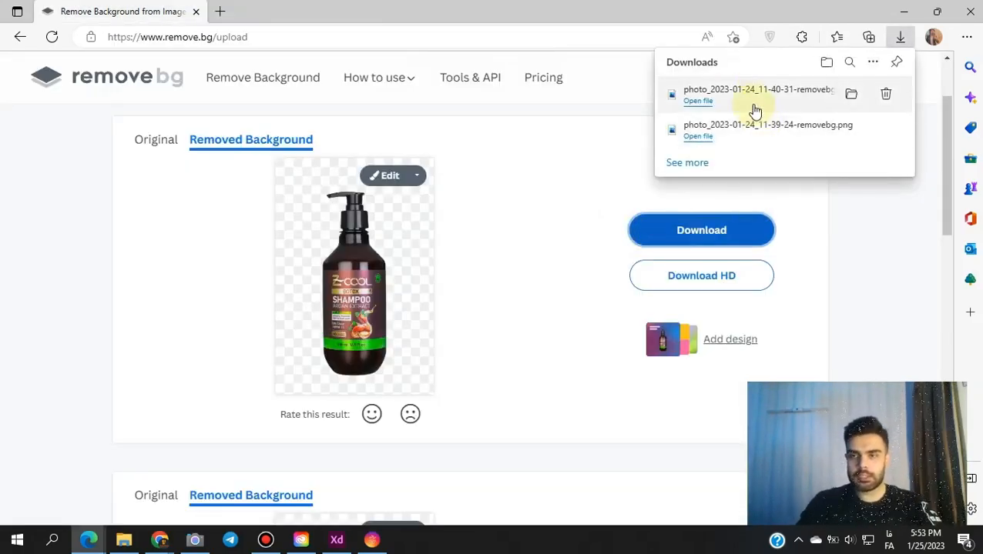
- Switch to Adobe XD and place the downloaded shampoo bottle cut-out over the gray banner at about X 248, Y 1565
left_click_drag(755, 112, 335, 495)
left_click_drag(399, 523, 365, 320)
left_click_drag(303, 288, 341, 323)
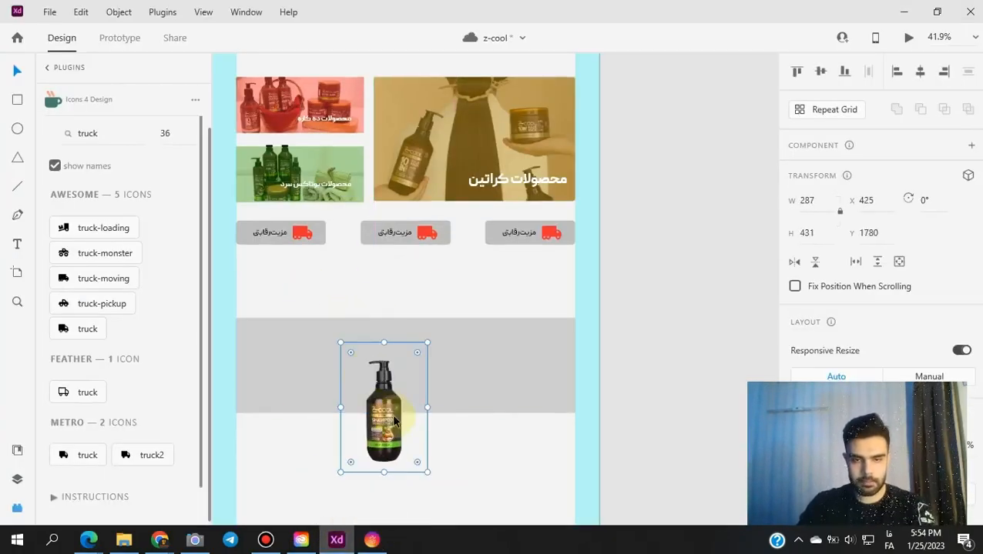
left_click_drag(405, 416, 351, 349)
- Examine the headphones product banner in the wireframe and the tilted bottle in the KERATINE hero as references for the new banner
left_click_drag(384, 258, 392, 460)
left_click_drag(343, 260, 371, 518)
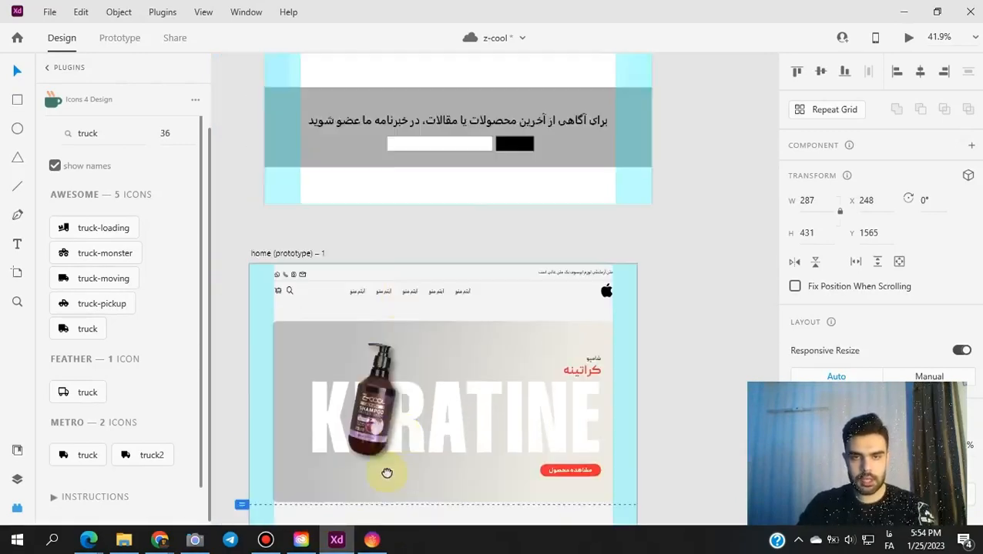
left_click_drag(447, 77, 380, 549)
left_click_drag(308, 266, 393, 274)
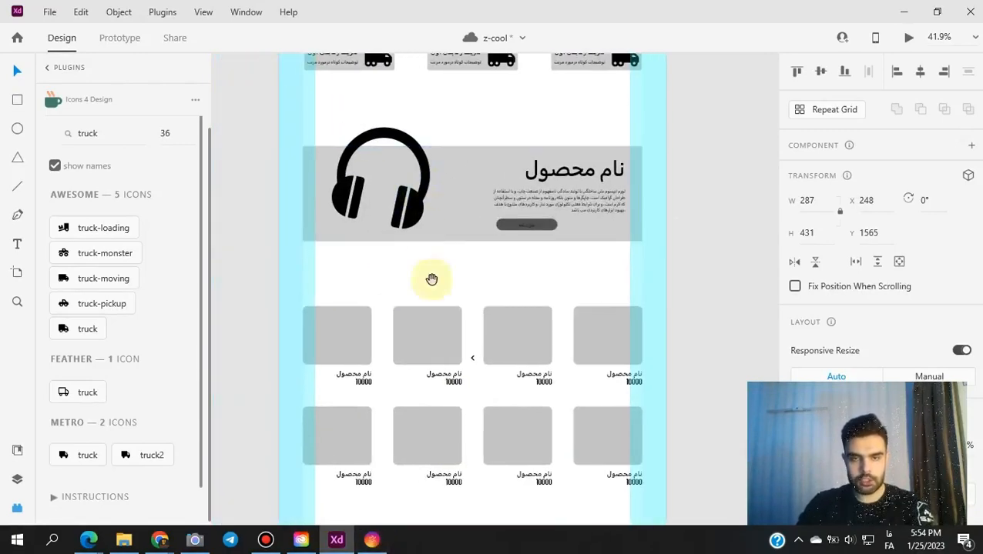
scroll(462, 410, "down", 15)
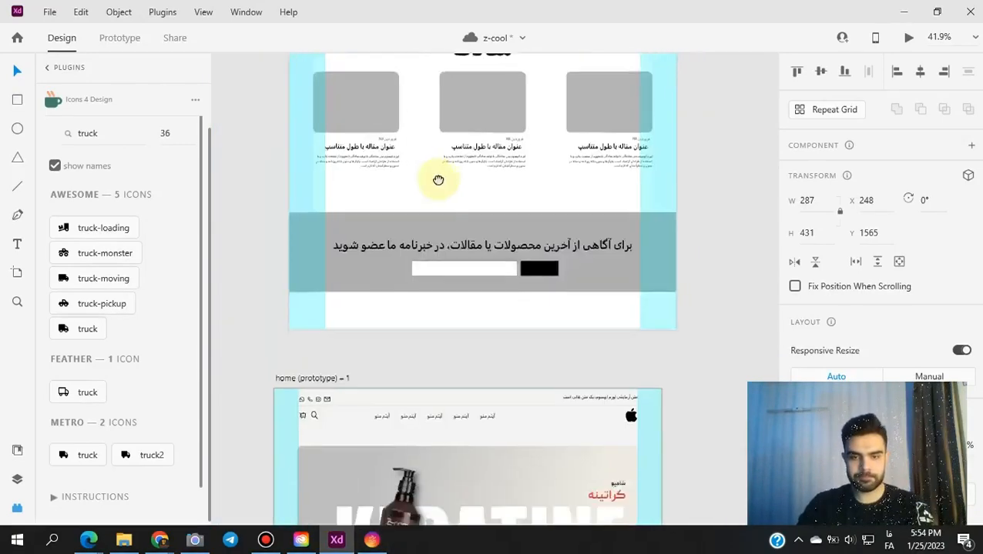
scroll(422, 279, "down", 3)
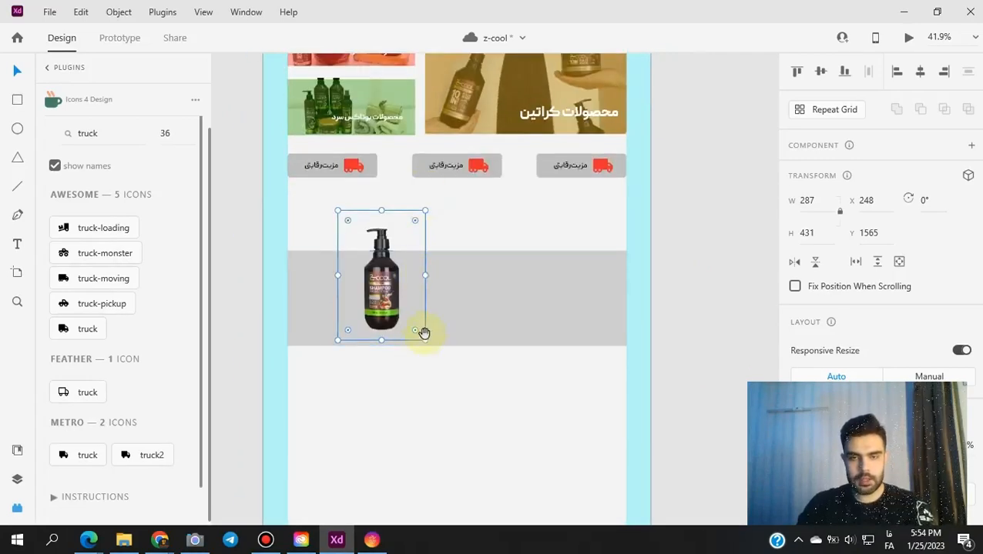
scroll(434, 299, "up", 2)
scroll(421, 246, "down", 1)
scroll(422, 246, "up", 2)
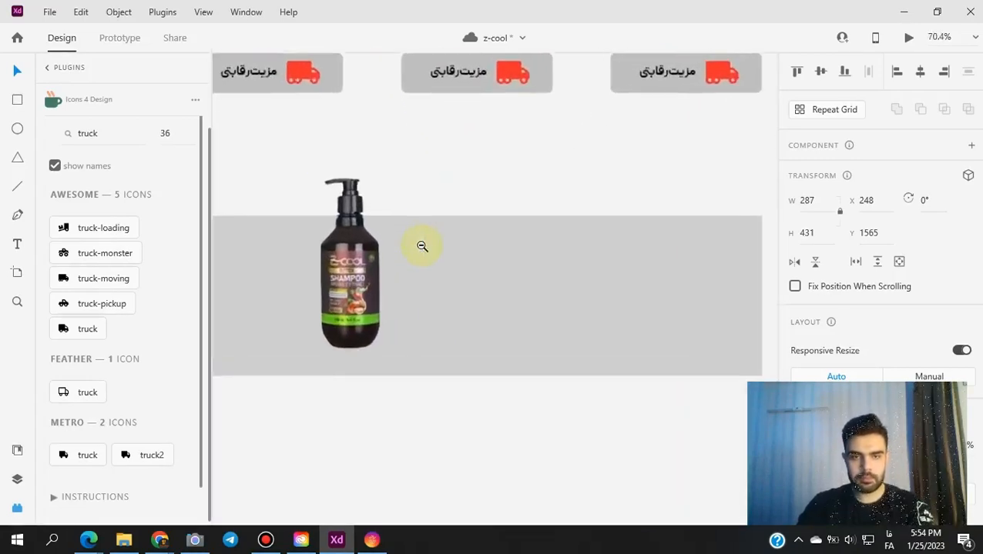
scroll(421, 245, "down", 3)
scroll(431, 188, "up", 6)
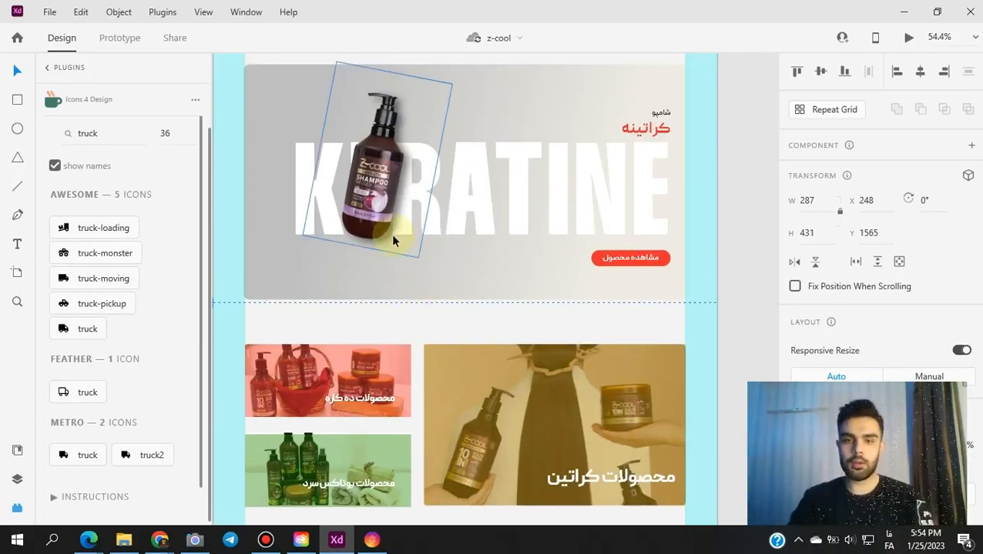
scroll(439, 292, "down", 8)
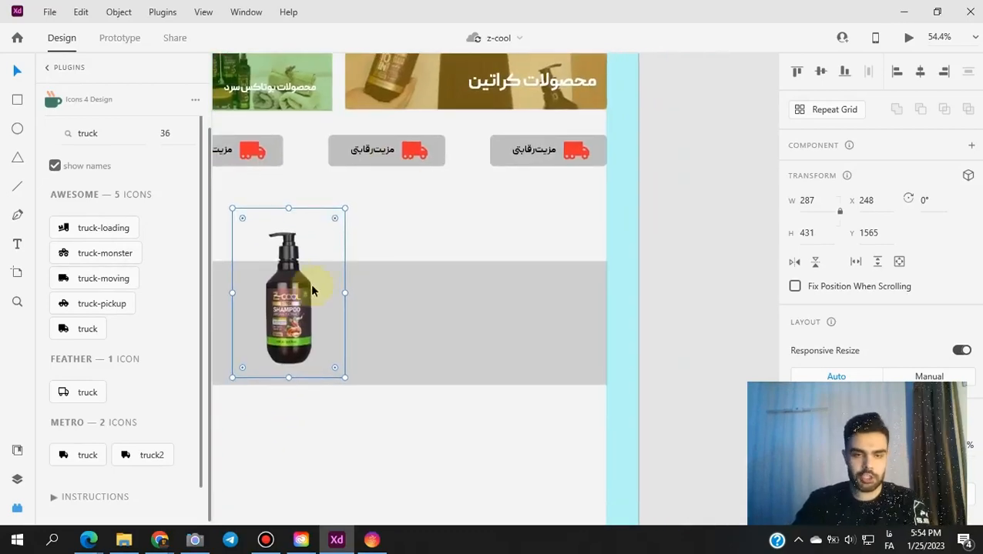
- Move the bottle to the right half of the gray banner, enlarge it to about 328.5 × 492.76 and rotate it to -5°
left_click_drag(311, 283, 488, 312)
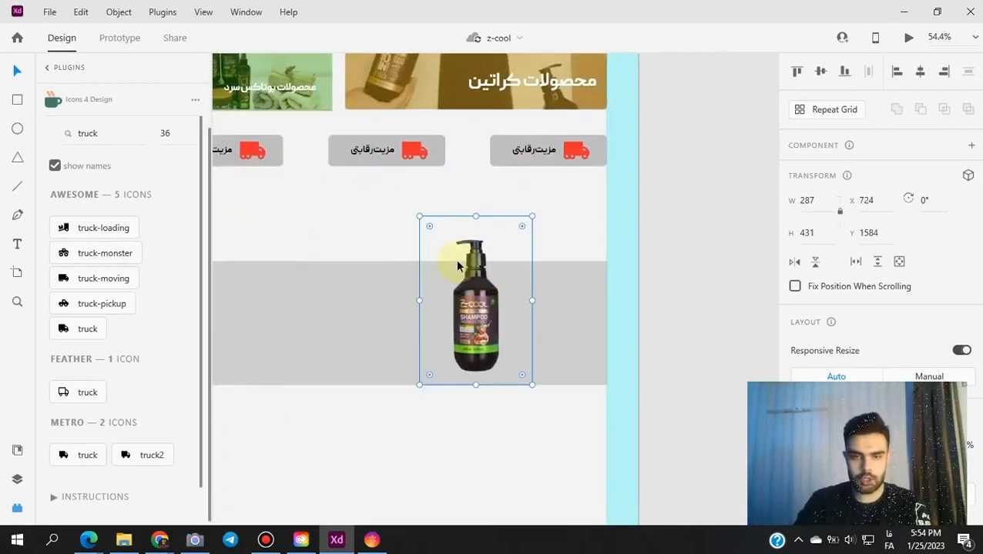
left_click_drag(417, 213, 395, 208)
left_click_drag(487, 297, 566, 360)
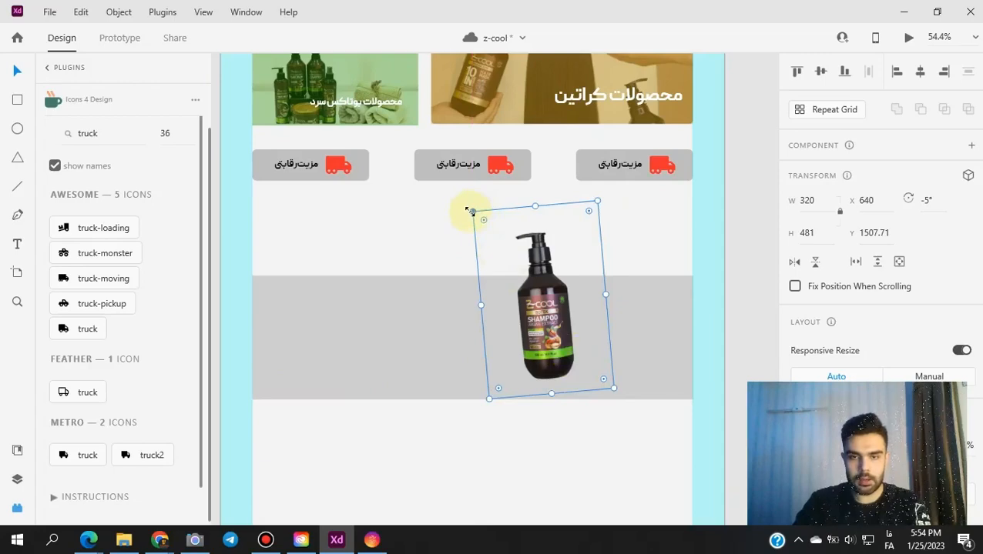
left_click_drag(469, 210, 465, 206)
mouse_move(538, 312)
left_mouse_down()
mouse_move(541, 327)
mouse_move(535, 318)
left_mouse_up()
left_click_drag(544, 445, 559, 371)
- Add a shadow effect to the bottle image and shift it slightly further right on the gray banner
scroll(879, 293, "down", 2)
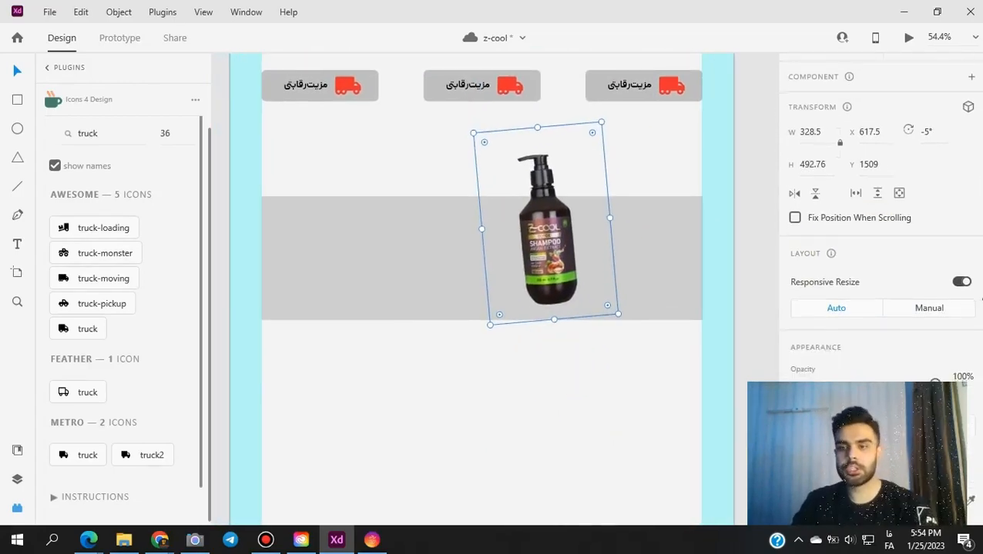
scroll(980, 301, "down", 5)
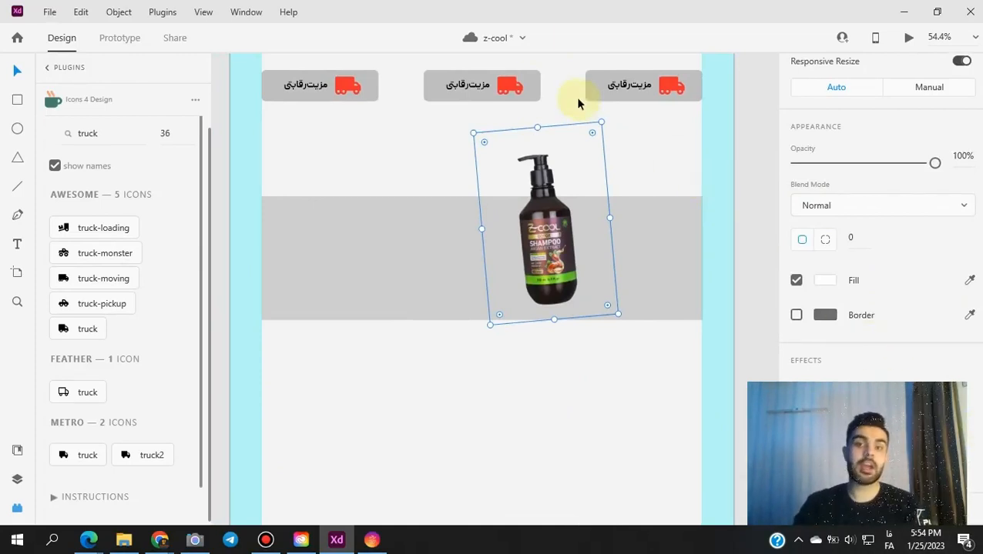
mouse_move(493, 6)
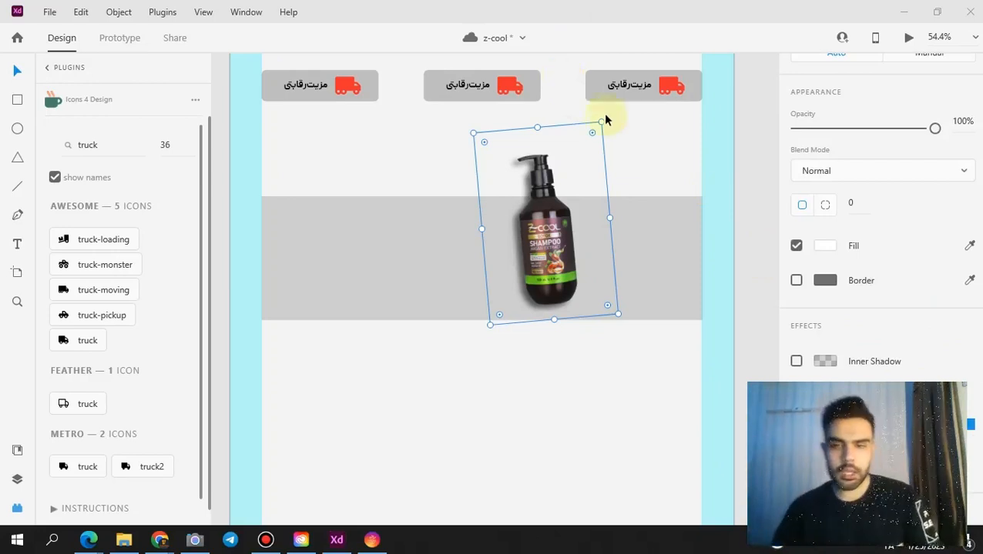
left_click_drag(564, 243, 586, 244)
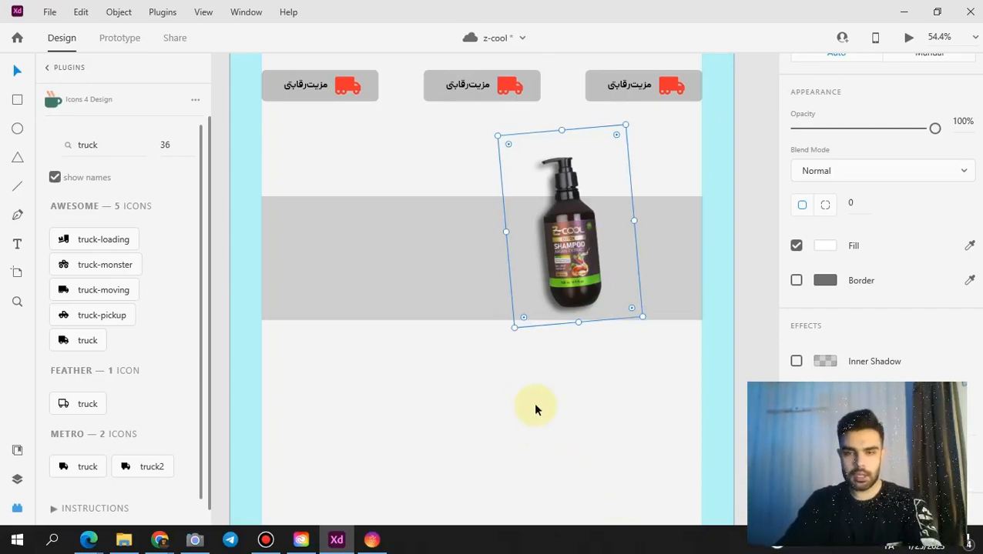
left_click_drag(516, 399, 537, 405)
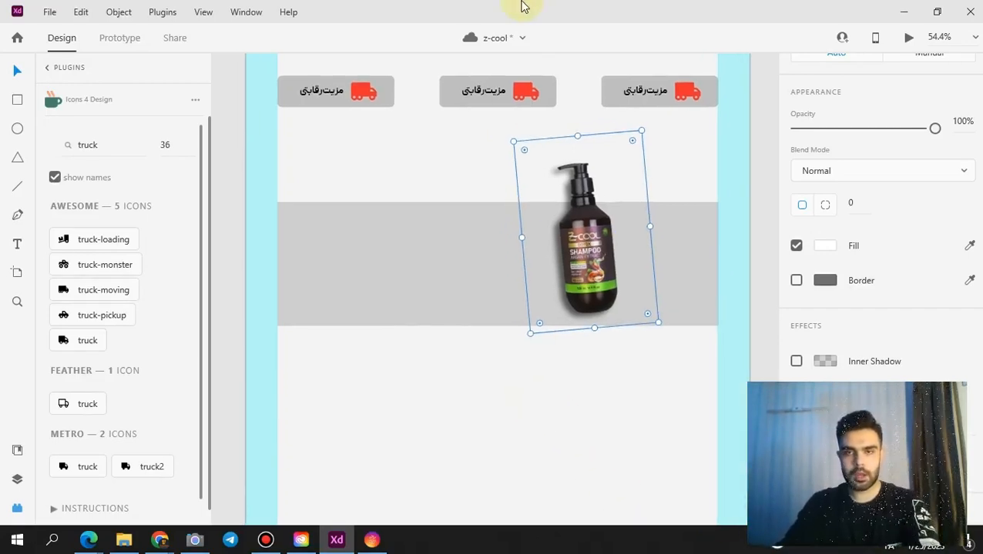
- Deselect the bottle and select the gray banner rectangle behind it
left_click(513, 420)
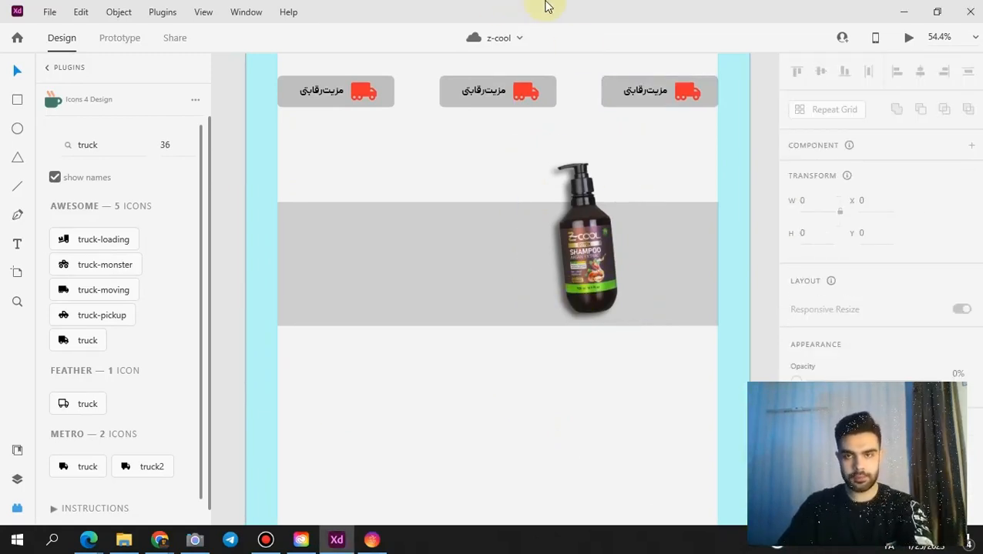
left_click(432, 266)
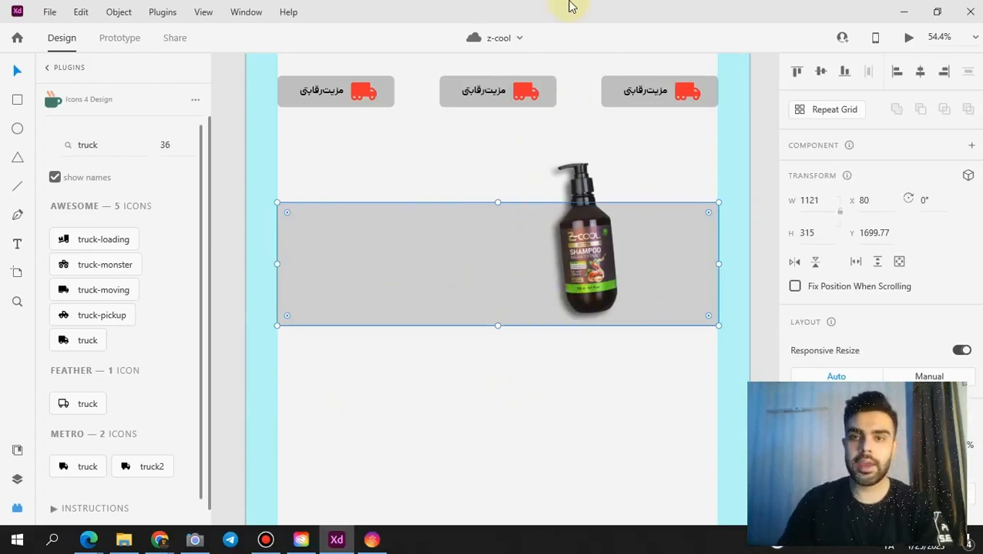
mouse_move(592, 7)
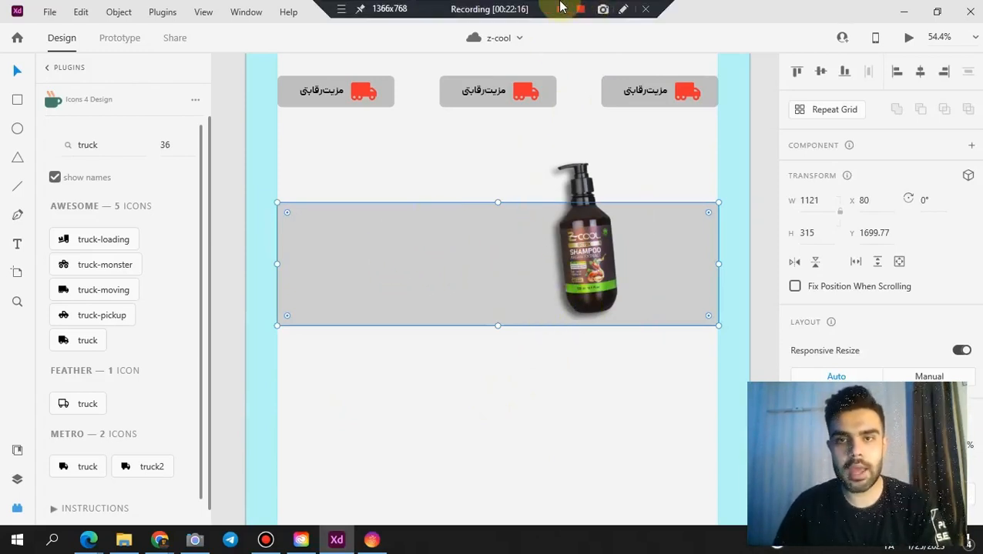
- Copy the green 80ED99 from the Coolors green palettes and apply it as the gray banner rectangle's fill
left_click(561, 15)
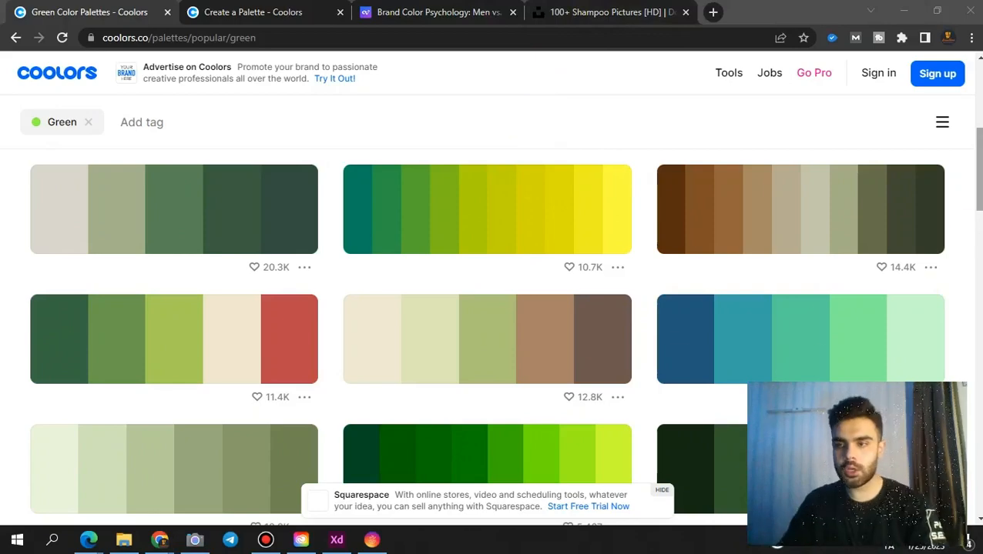
scroll(574, 230, "down", 1)
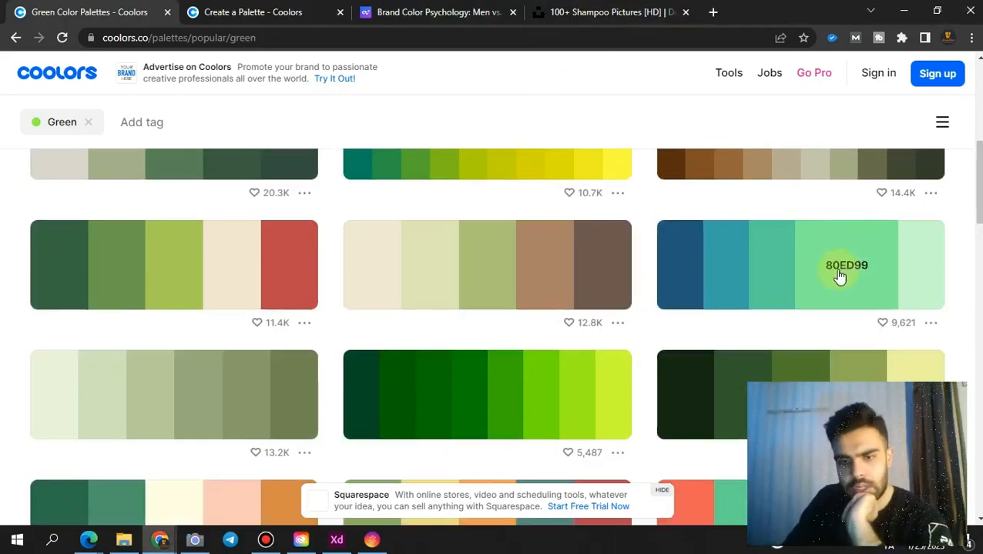
left_click(839, 277)
left_click(336, 540)
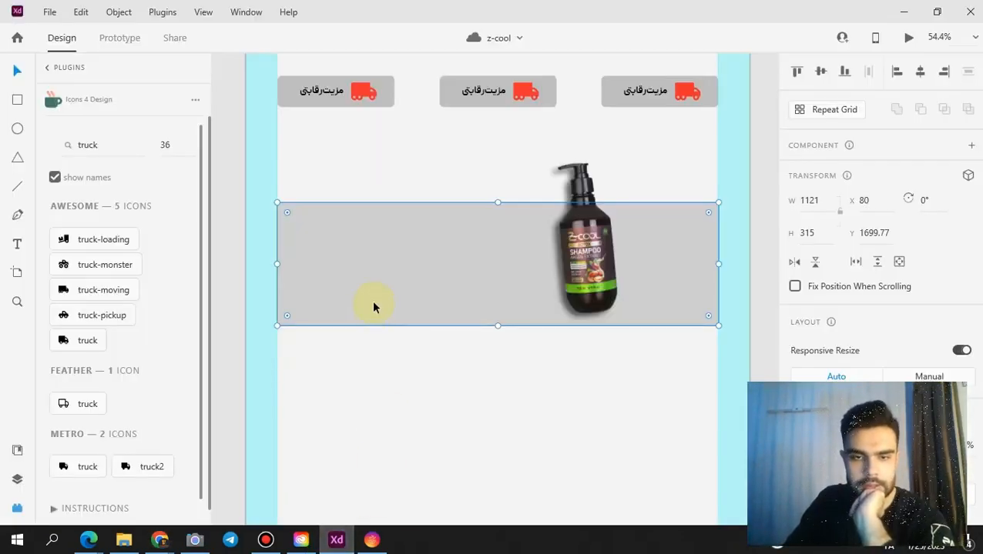
scroll(878, 231, "down", 3)
left_click(842, 287)
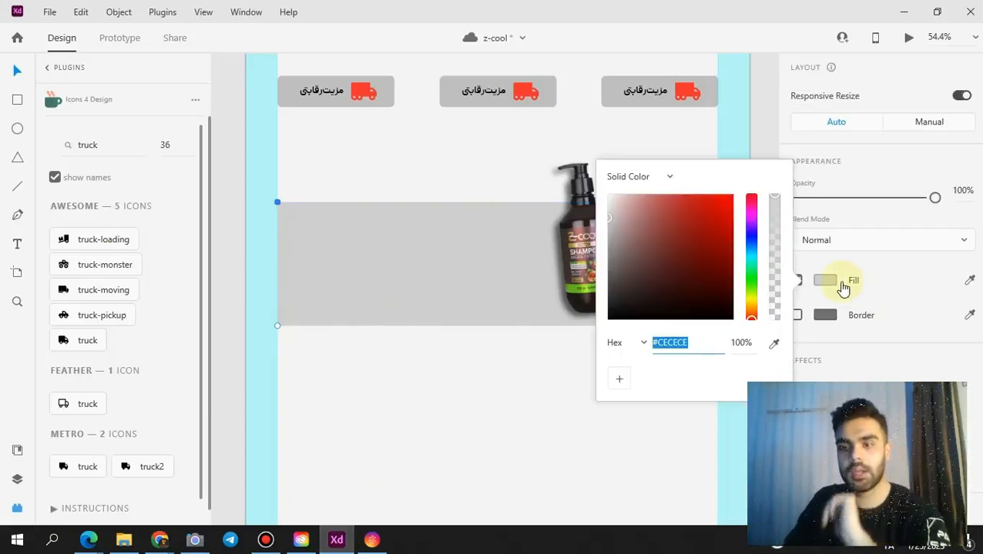
left_click(443, 384)
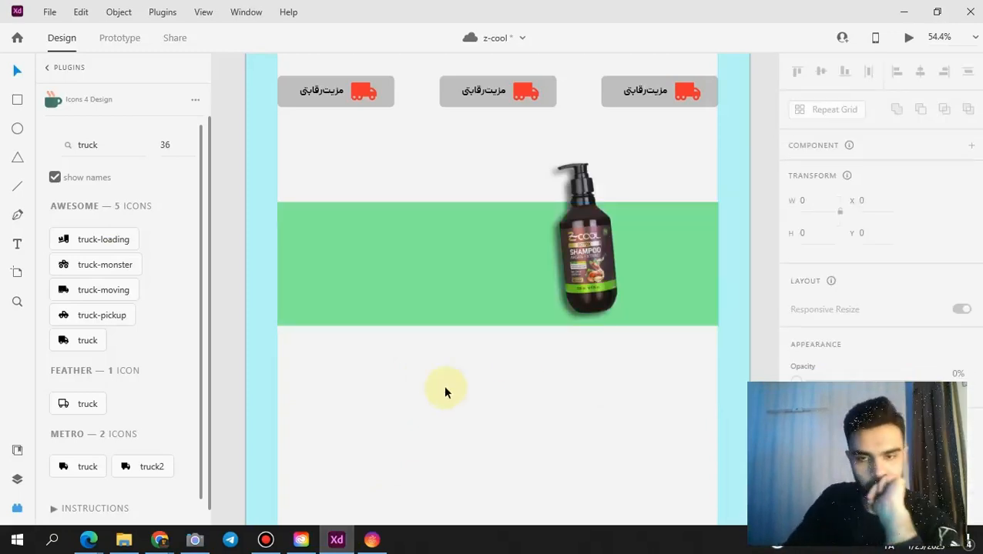
- Change the banner rectangle's fill to a darker, more saturated shade of the same green
left_click(647, 316)
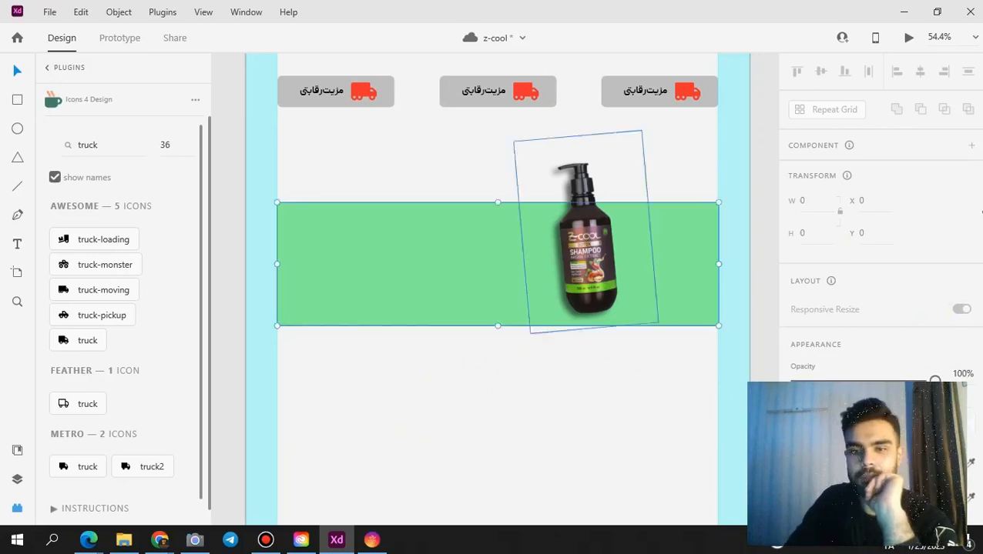
scroll(969, 398, "down", 3)
left_click(825, 282)
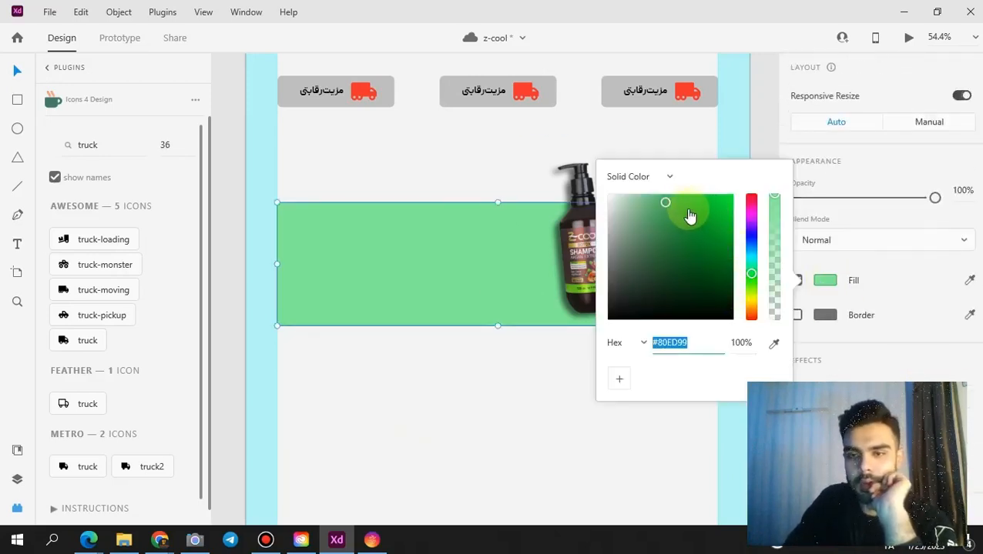
left_click_drag(667, 202, 721, 217)
left_click(435, 387)
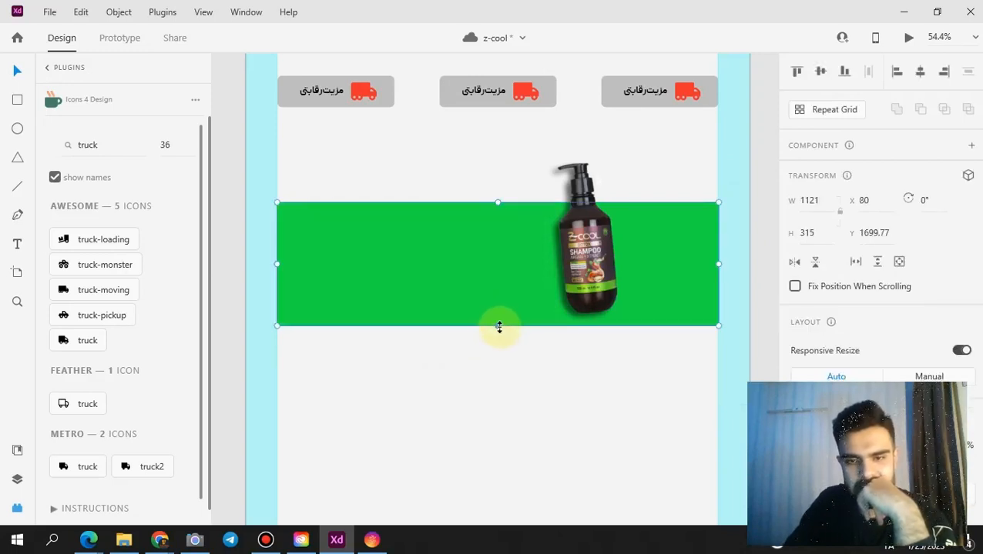
- Extend the green banner's height downward to about 335.74 and enlarge the shampoo bottle to about 348.12 × 522.19
left_click_drag(499, 327, 497, 334)
left_click(599, 287)
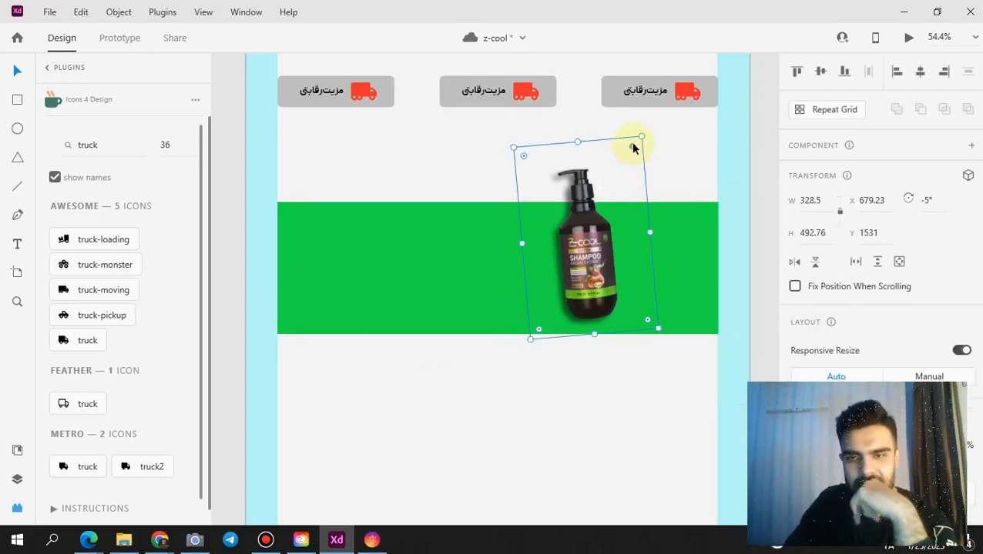
left_click_drag(638, 137, 656, 126)
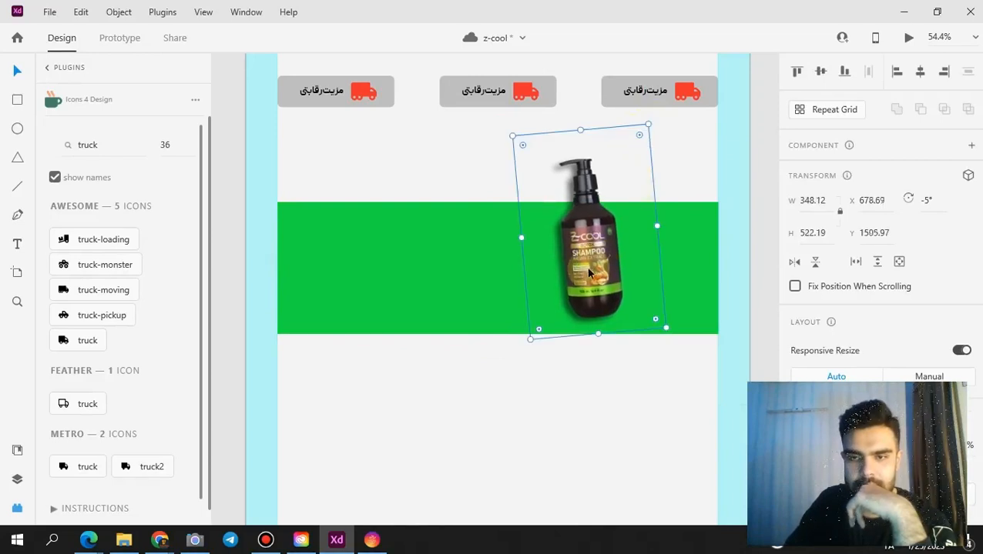
- Shift the shampoo bottle slightly left on the green banner, rotate it to -10° and deselect it
left_click_drag(598, 269, 582, 272)
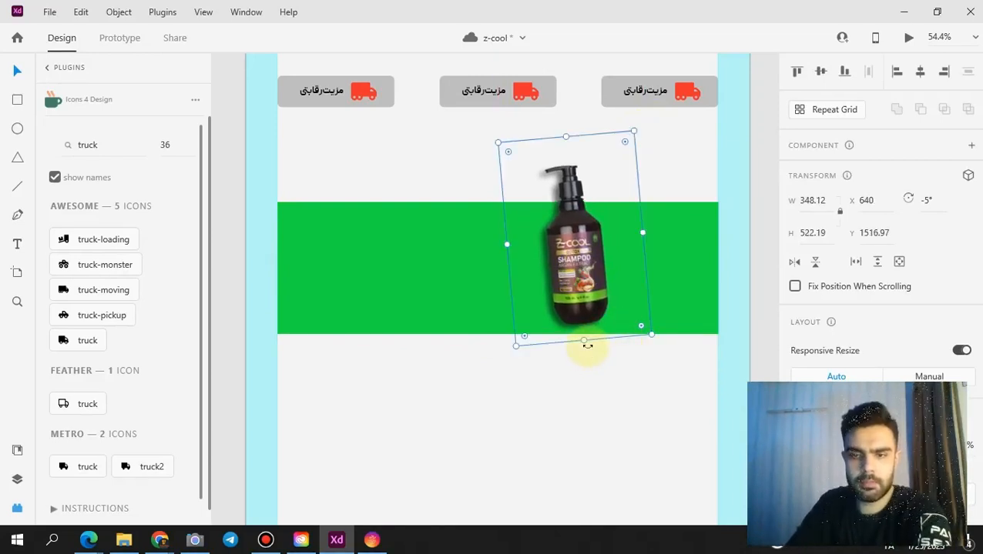
left_click_drag(587, 346, 593, 345)
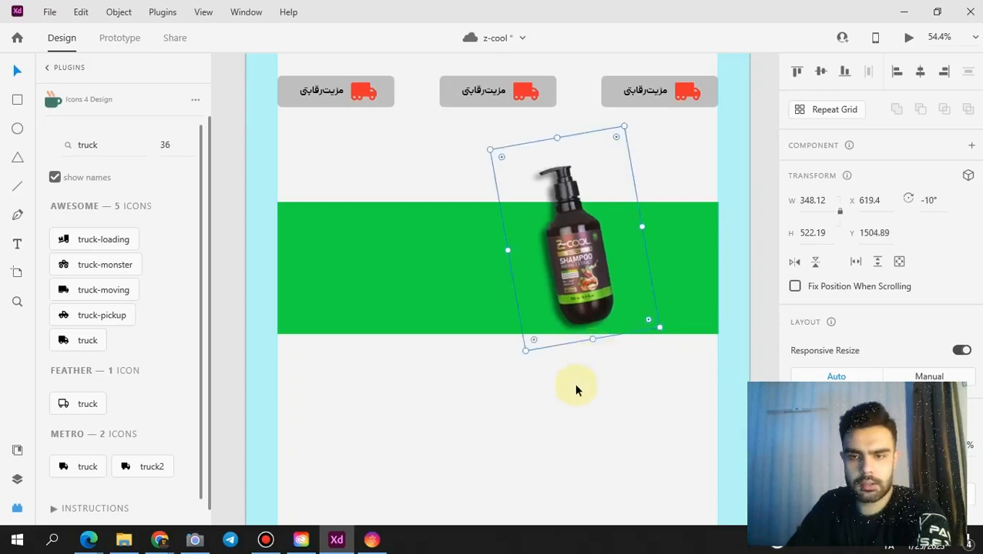
left_click(573, 383)
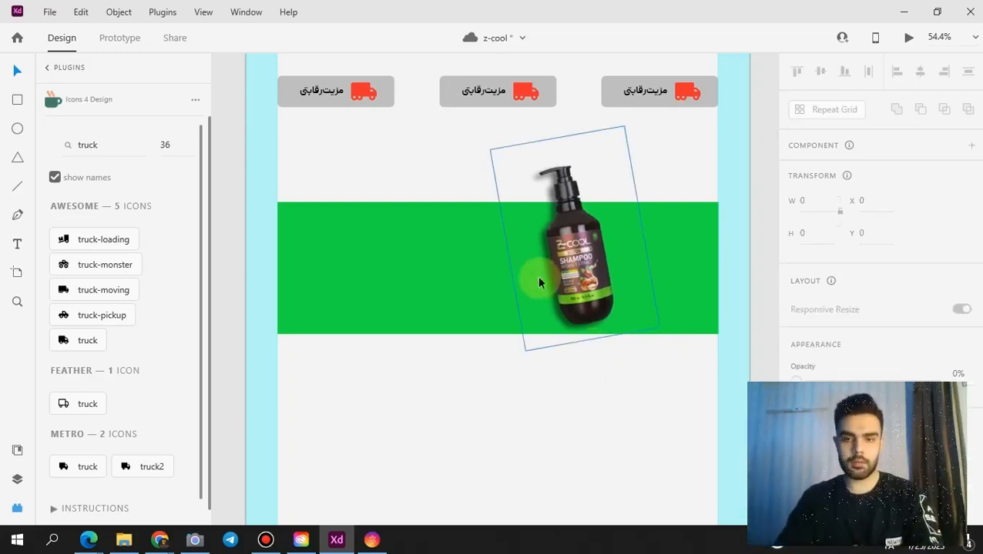
- Generate a 12-column grid over the green banner with the Auto Grid plugin, using a 91px gutter and 10px columns
left_click(460, 300)
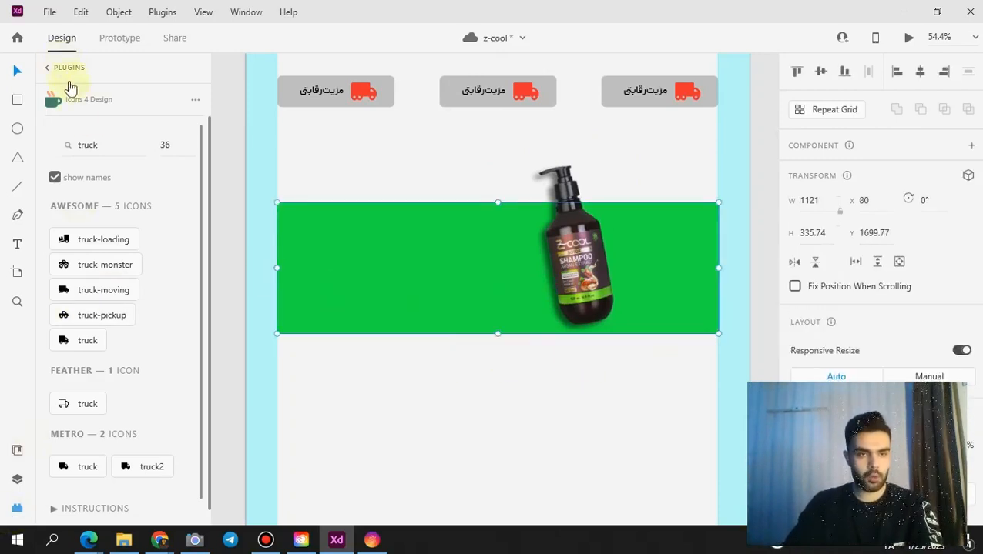
left_click(50, 69)
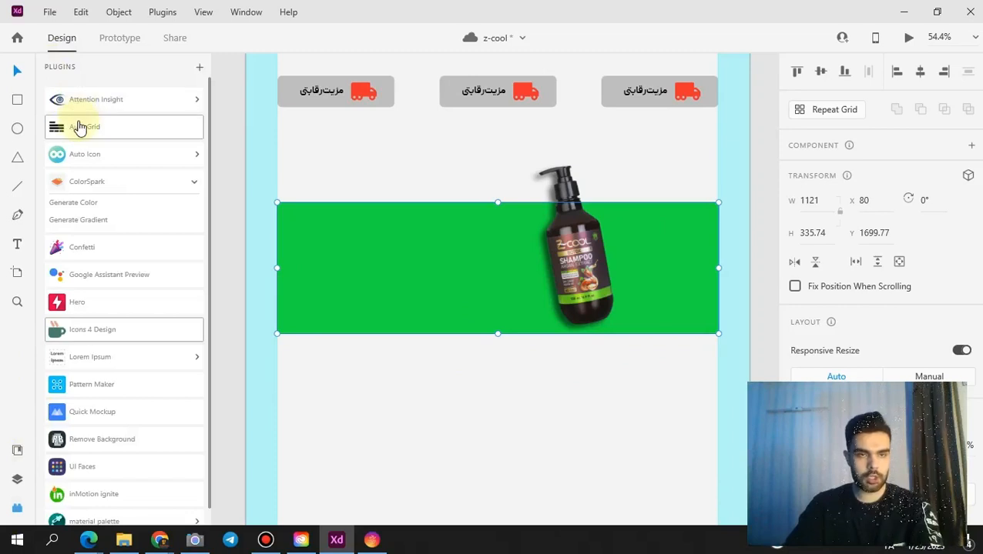
left_click(79, 125)
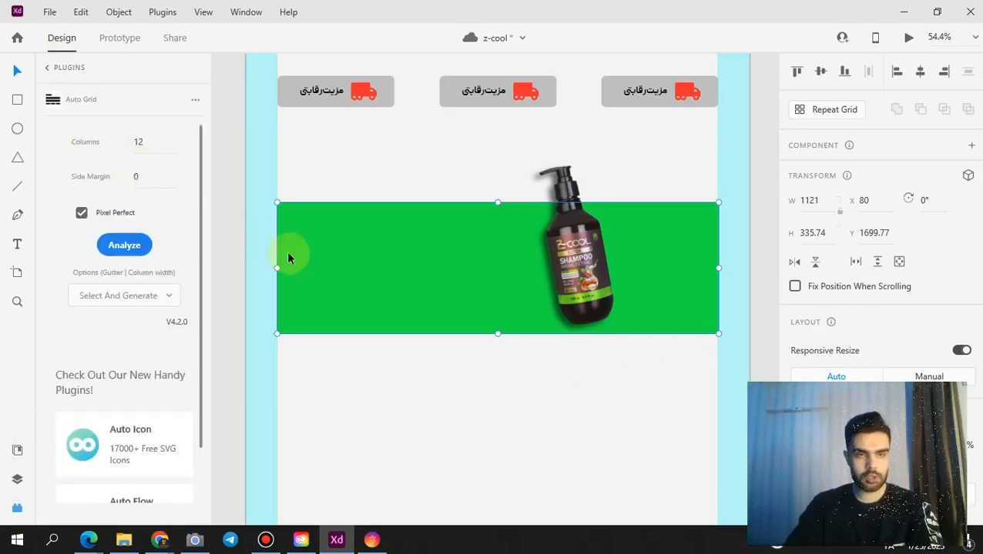
left_click(157, 297)
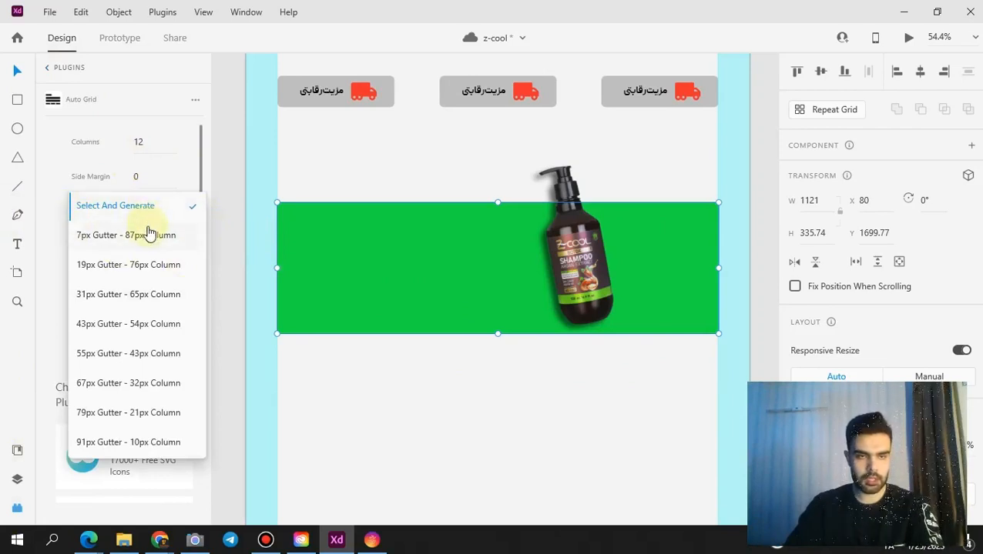
left_click(65, 296)
left_click(74, 297)
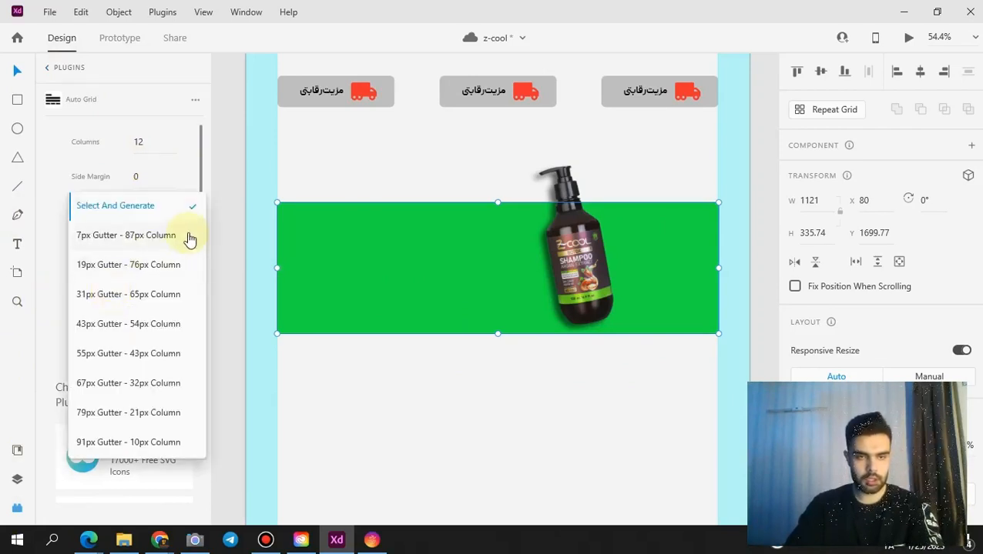
key("Down")
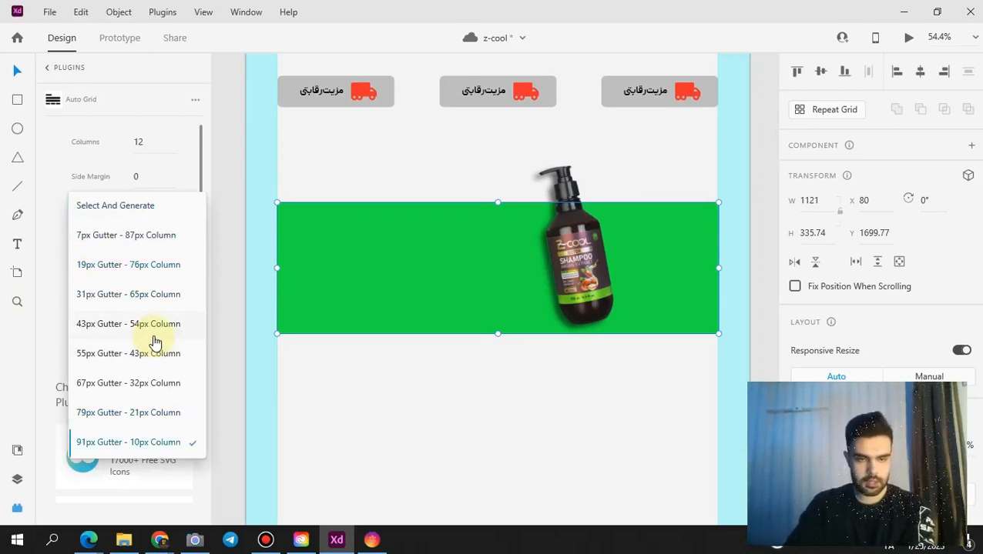
key("Return")
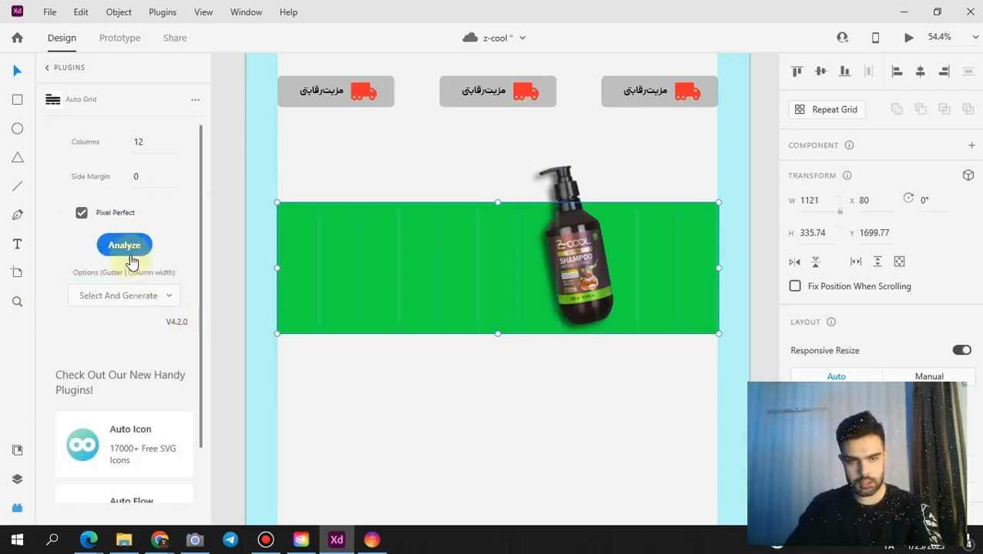
- Add a 2-column grid over the green banner with a 1021px gutter and 50px columns to mark its side margins
double_click(151, 140)
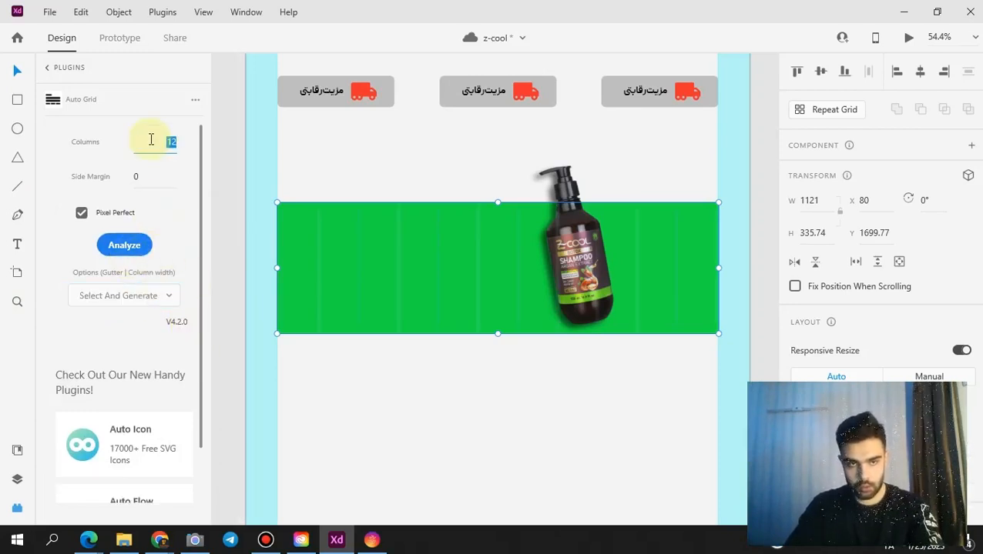
left_click(127, 246)
left_click(144, 297)
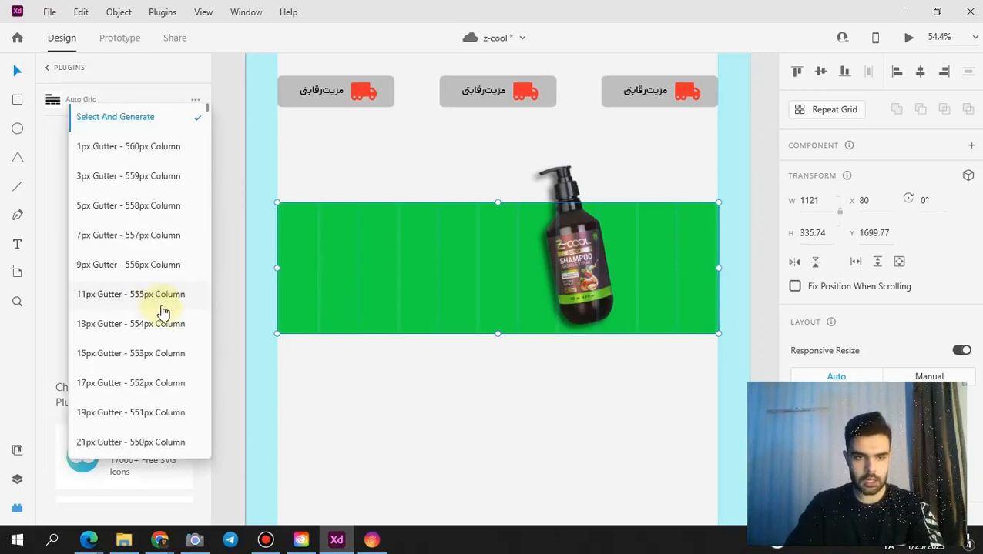
scroll(193, 193, "down", 1)
scroll(210, 161, "down", 5)
left_click_drag(208, 156, 202, 427)
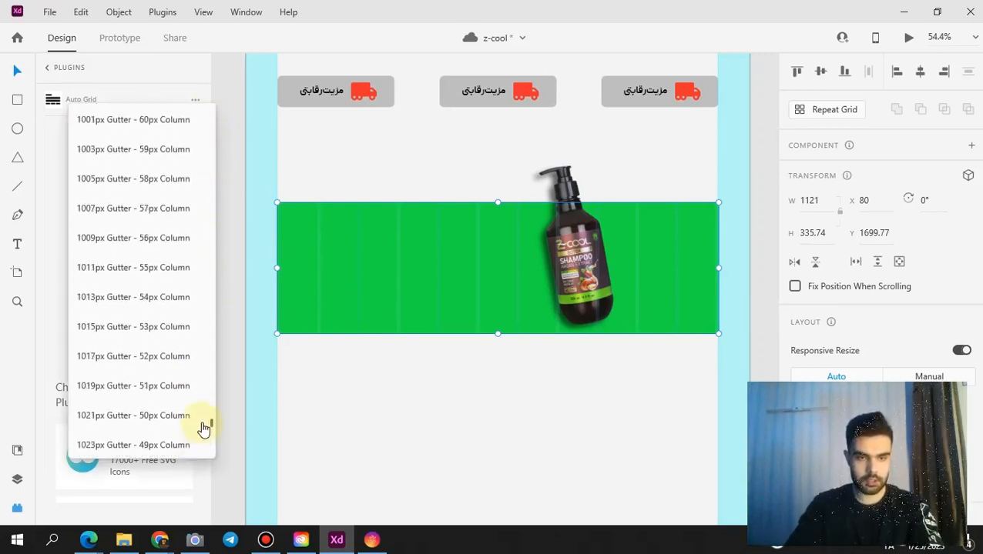
left_click(143, 418)
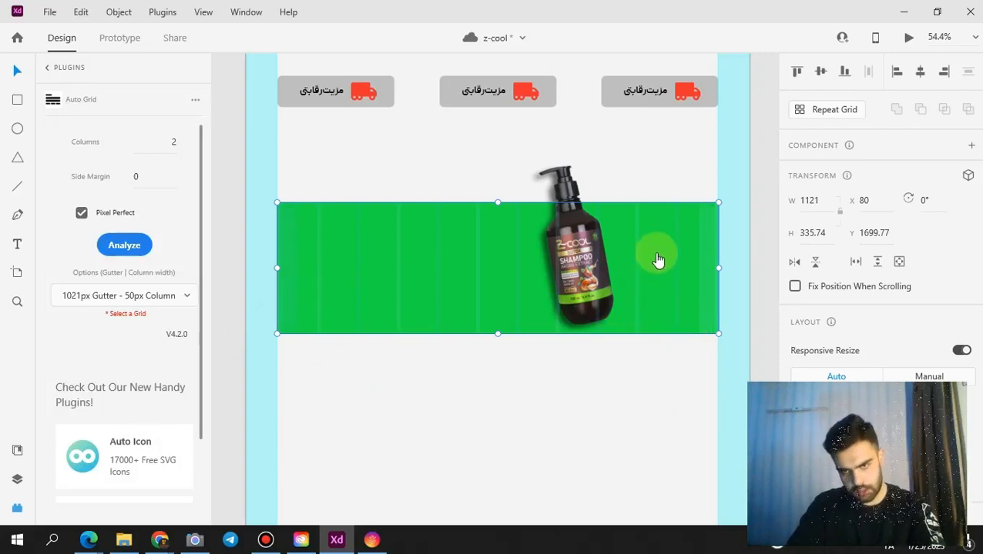
key("alt+space")
key("Escape")
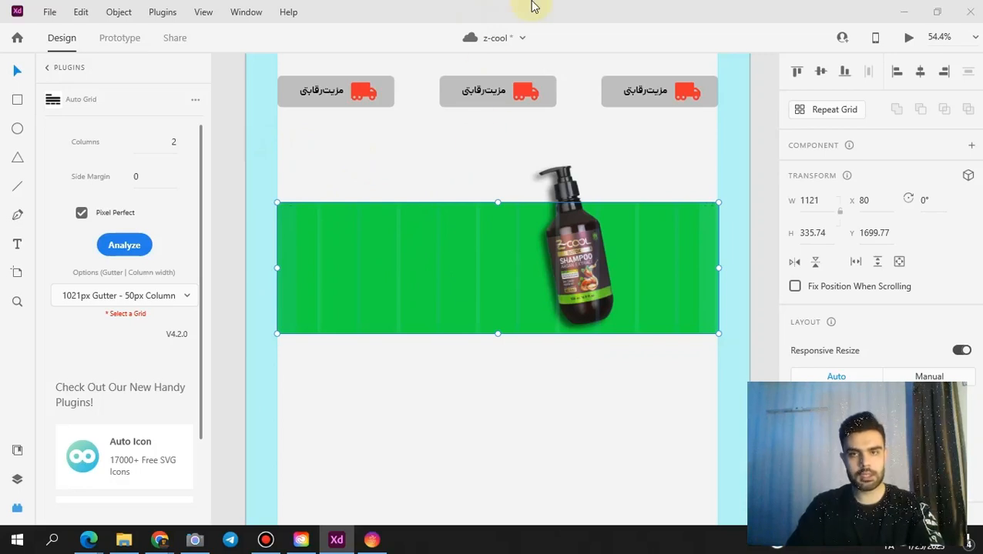
- Move the shampoo bottle slightly further left on the green banner to about X 581.99, Y 1508.89, and deselect it
scroll(564, 220, "up", 2)
left_click(579, 221)
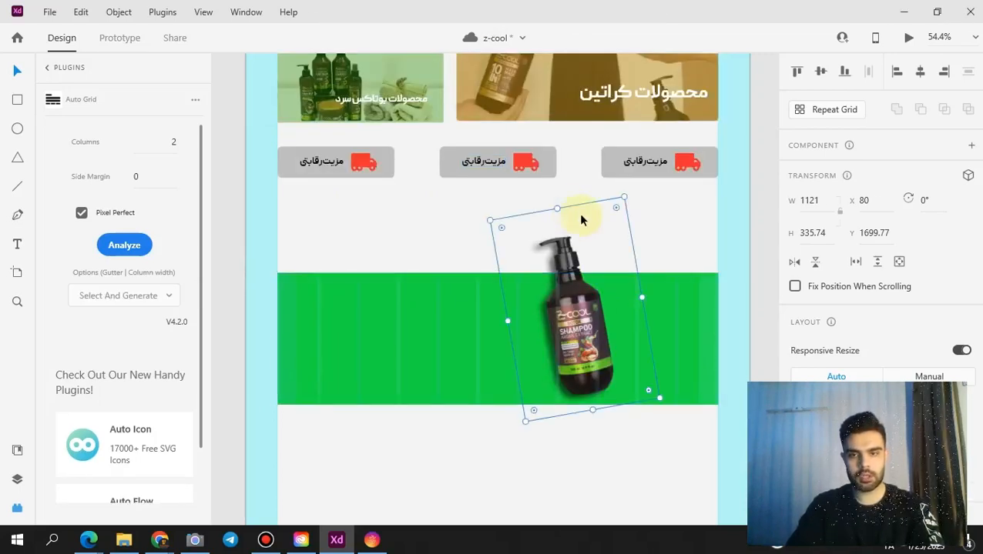
left_click_drag(583, 345, 569, 345)
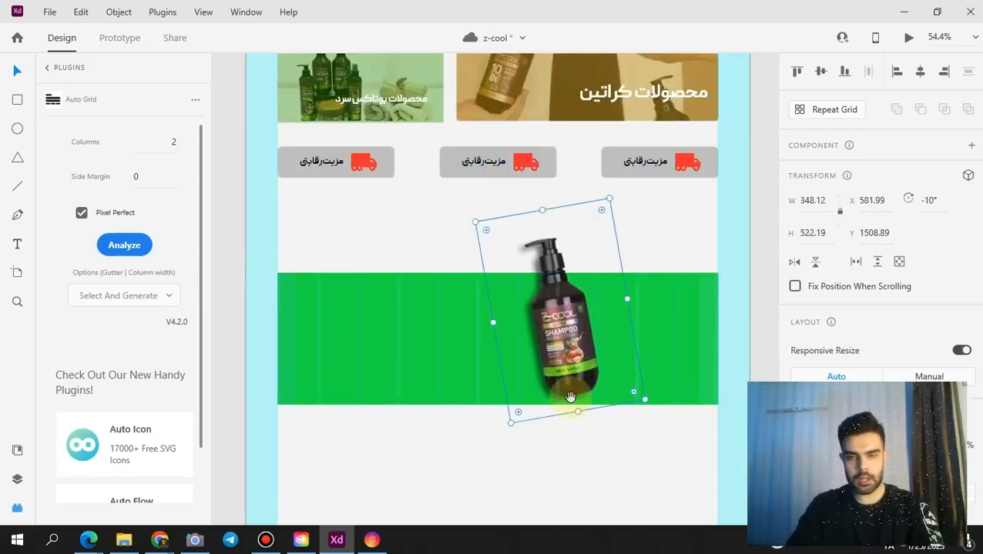
left_click_drag(566, 435, 499, 426)
left_click(569, 213)
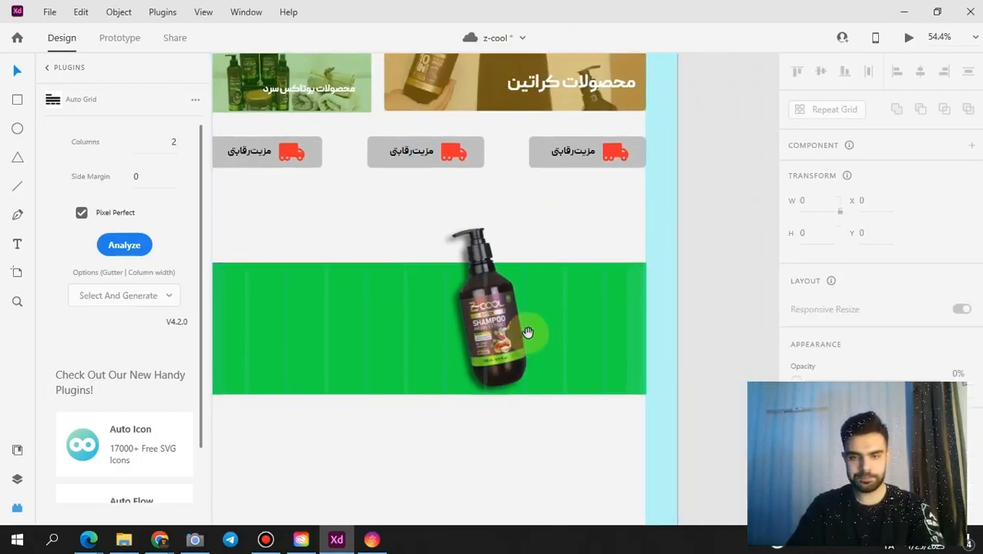
- Add the text "botox shampoo" on two lines at the bottle's right edge on the green banner
scroll(530, 327, "up", 2)
scroll(530, 324, "up", 2)
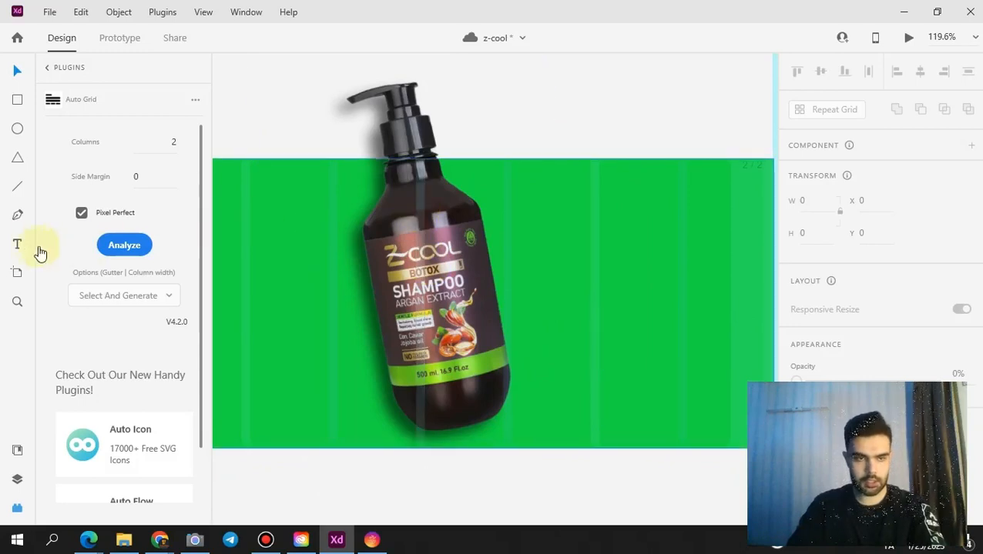
left_click(152, 246)
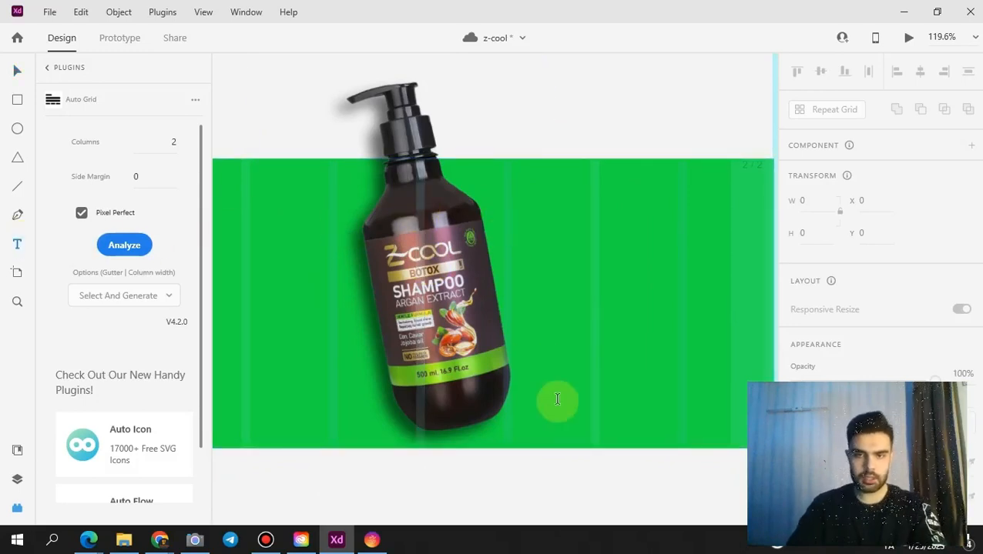
left_click(492, 220)
type("b")
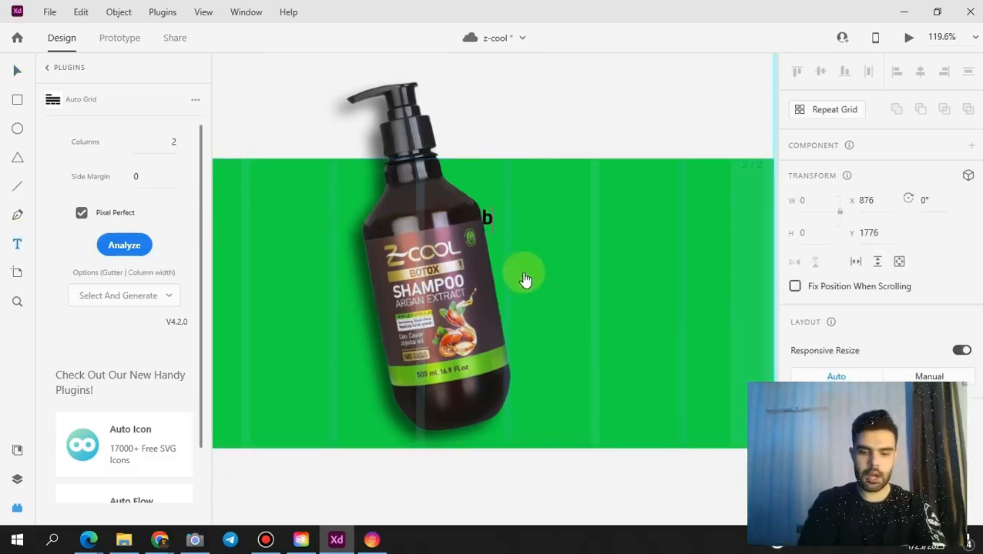
type("otow")
key("BackSpace")
type("x ")
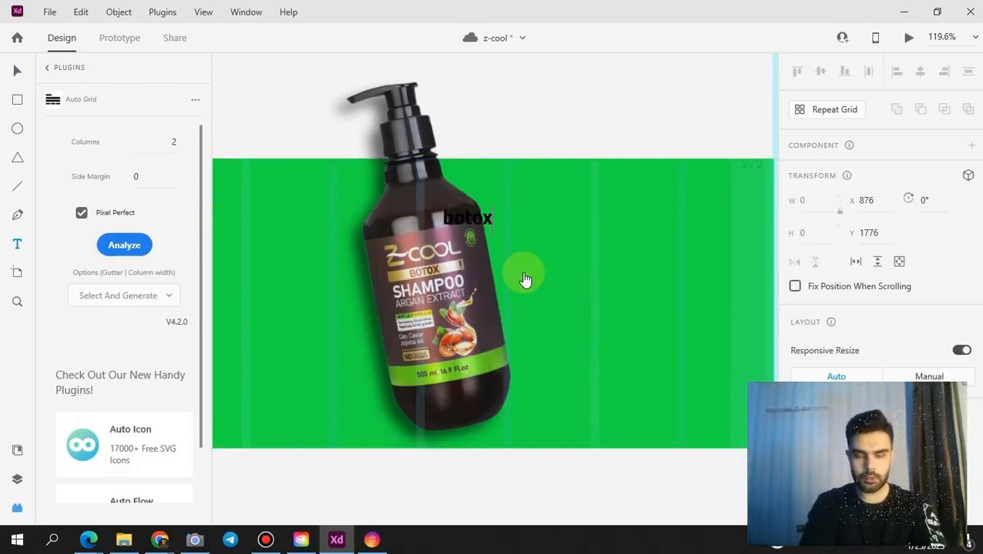
type("shampee")
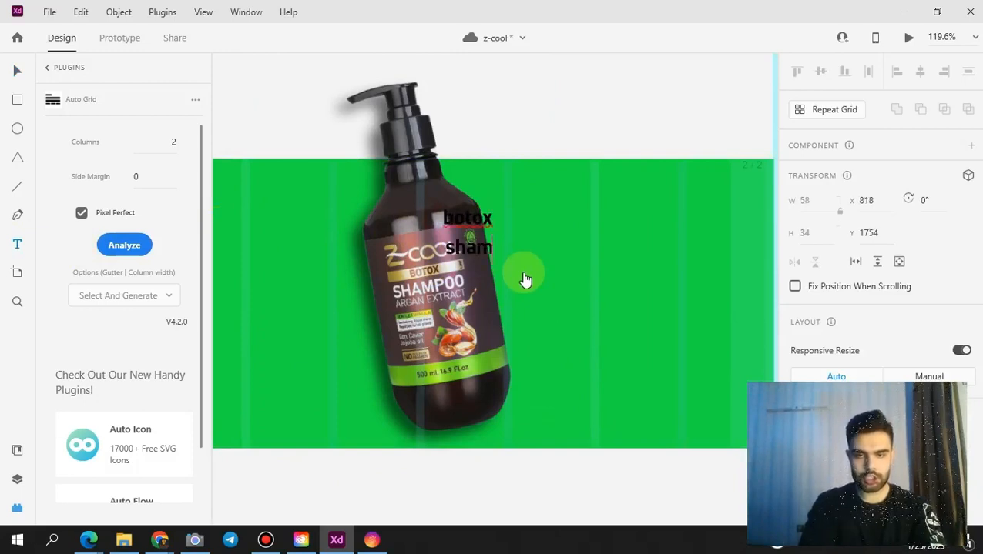
key("BackSpace")
key("BackSpace")
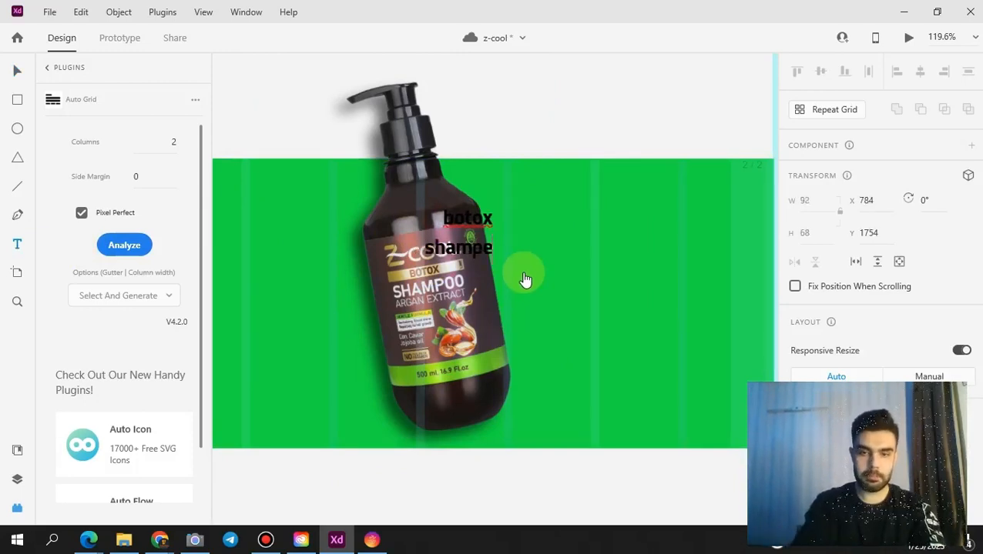
type("oo")
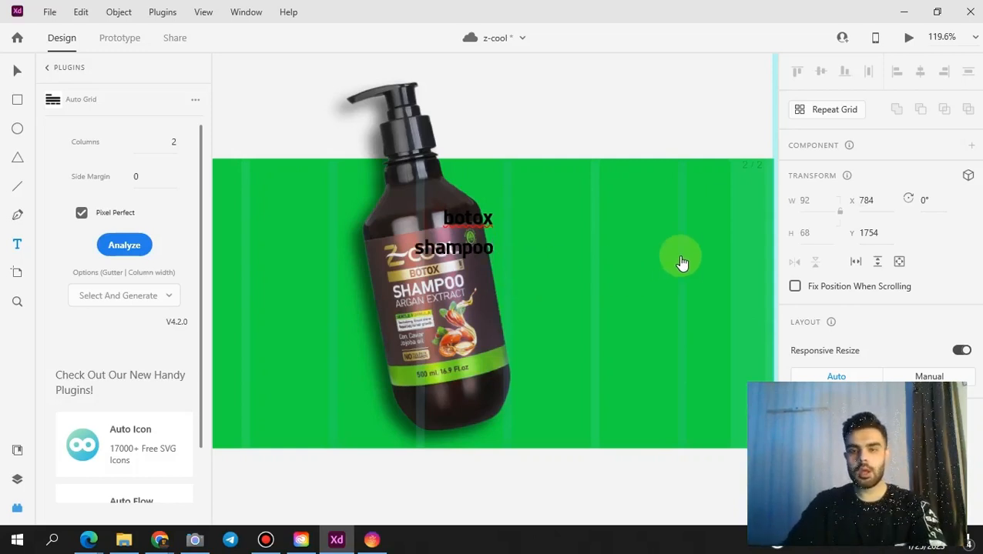
- Left-align the two-line botox shampoo text and scale it up to a font size of about 71
key("ctrl+a")
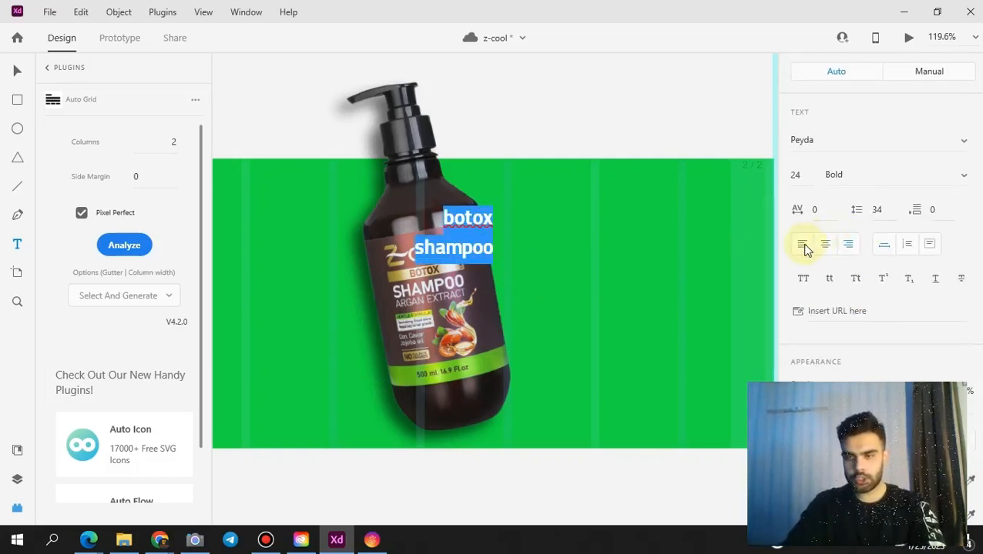
left_click(802, 244)
left_click(17, 71)
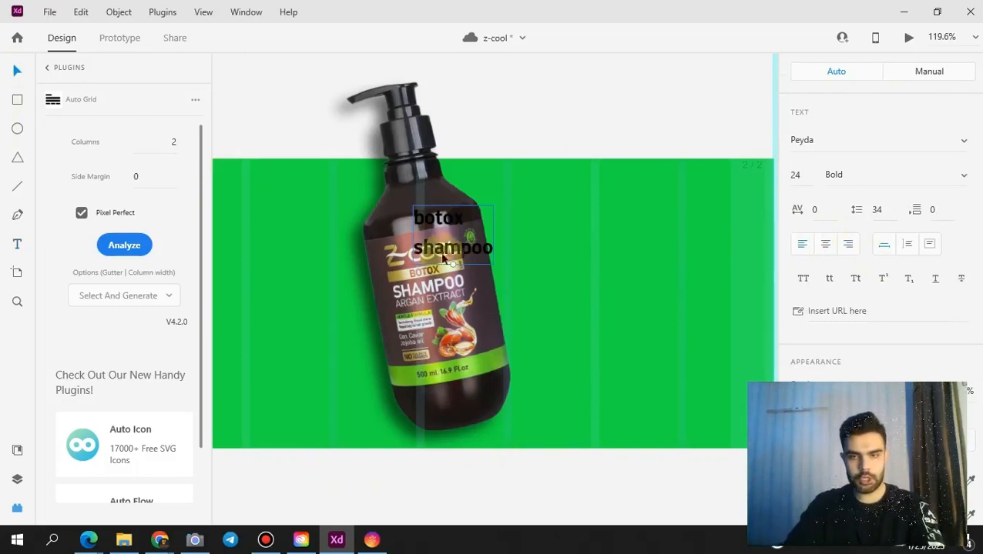
left_click_drag(452, 268, 568, 372)
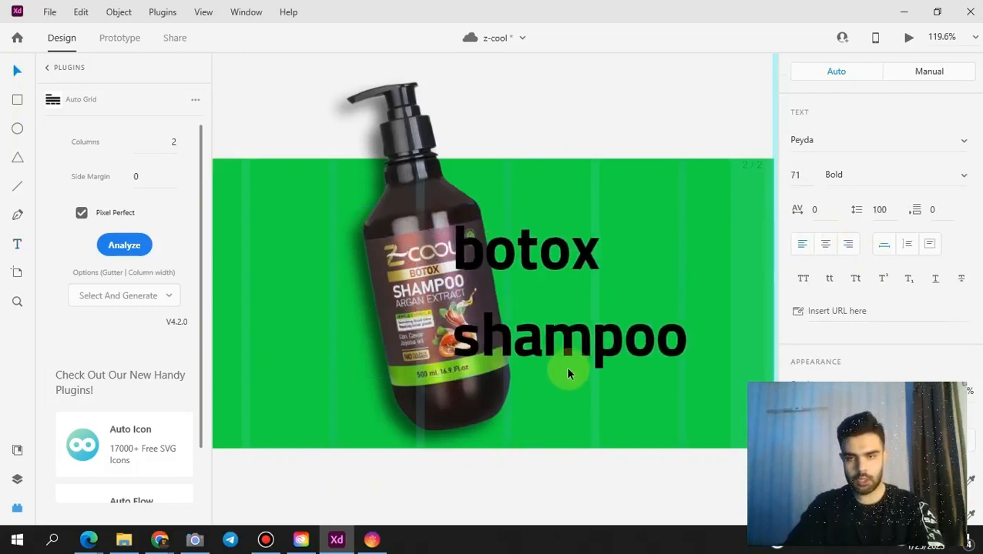
double_click(550, 366)
left_click(854, 135)
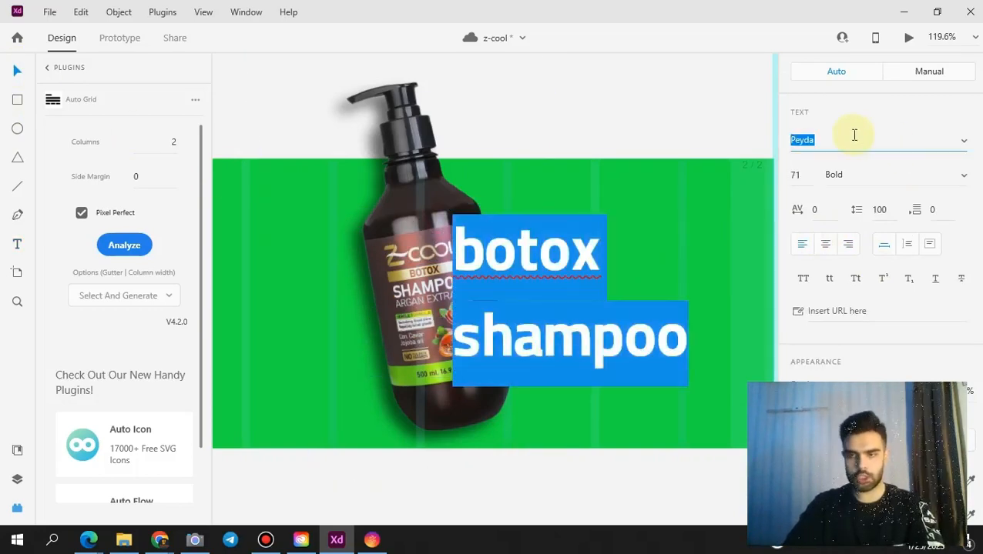
type("A")
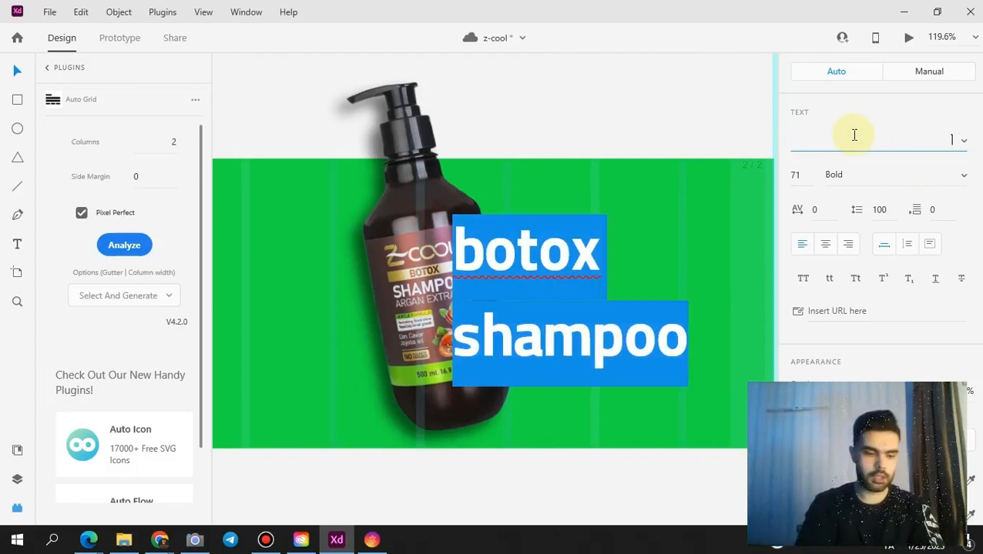
- Replace the banner title with uppercase text reading BOTOX on the first line and SHAMPOO on the second
triple_click(510, 285)
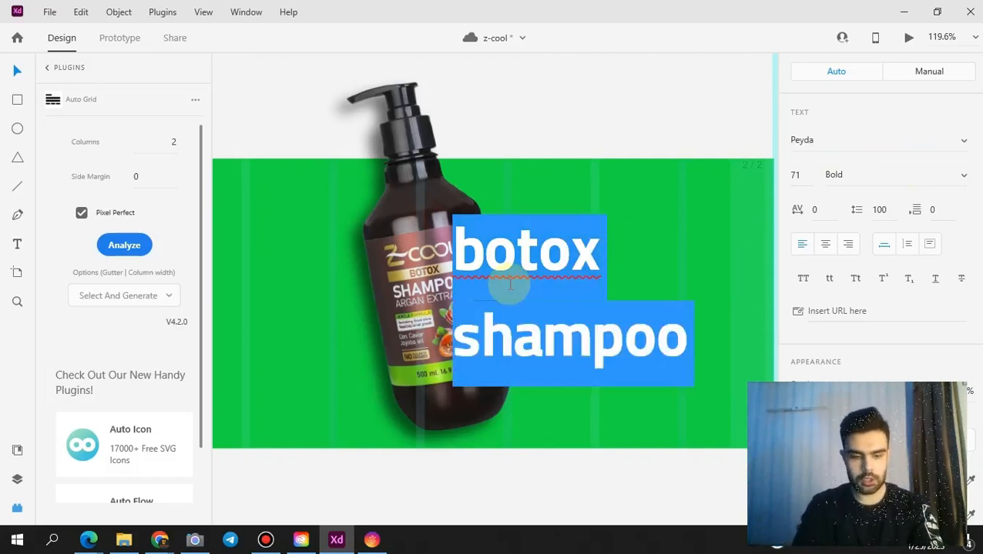
type("BOTOX")
key("Return")
type("S")
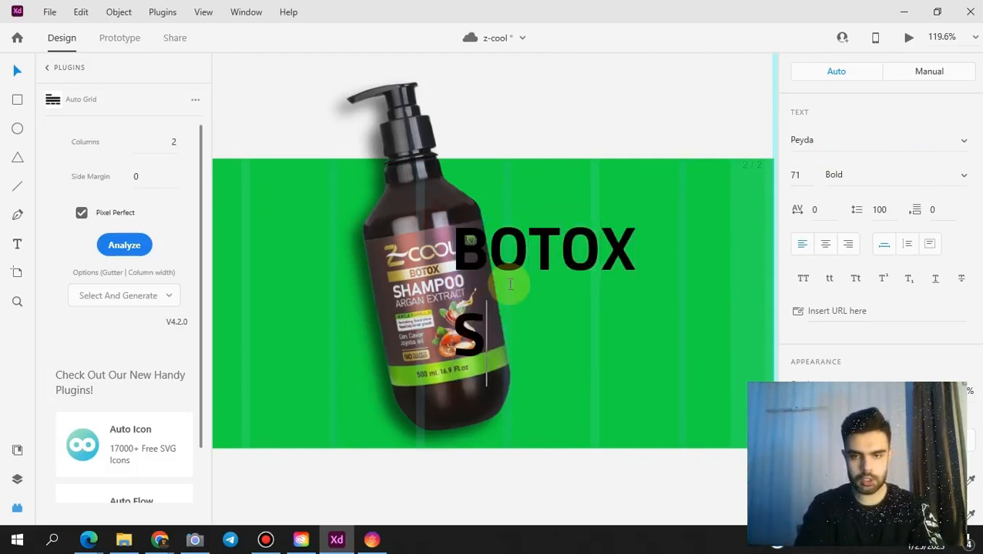
type("HAMPPP")
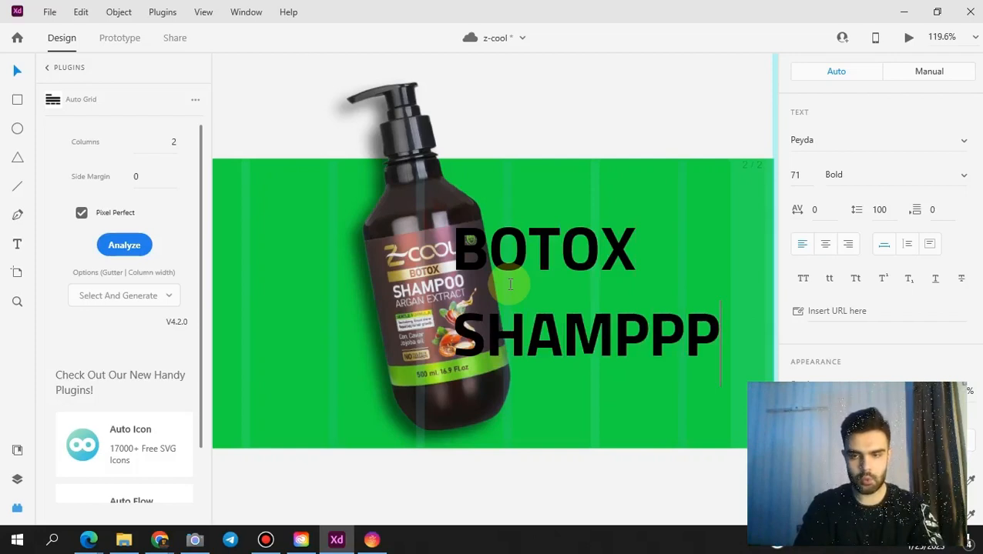
key("BackSpace")
key("BackSpace")
type("OO")
- Set the whole BOTOX SHAMPOO title in the Thunder LC font with the Extra Bold weight
key("ctrl+a")
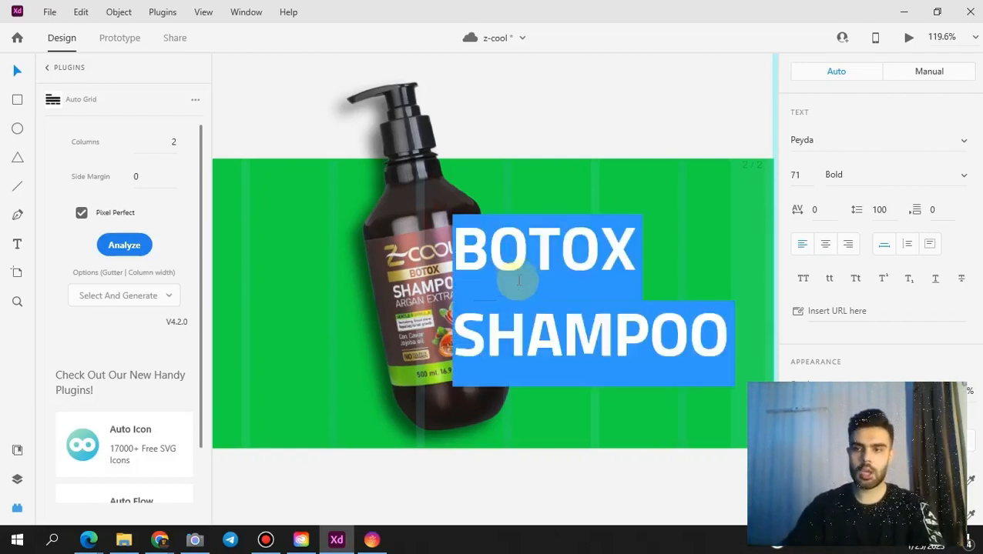
left_click(801, 143)
type("Thunder LC")
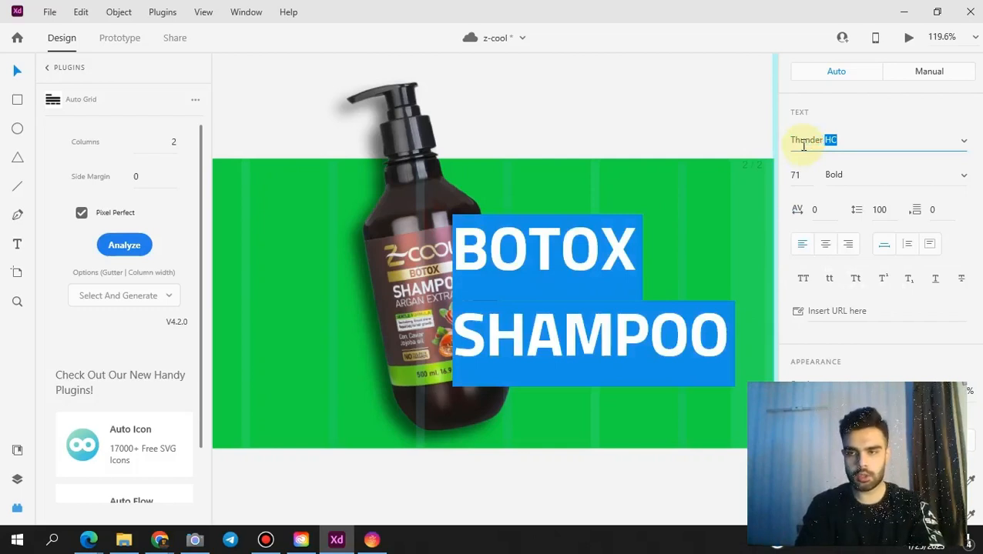
key("Return")
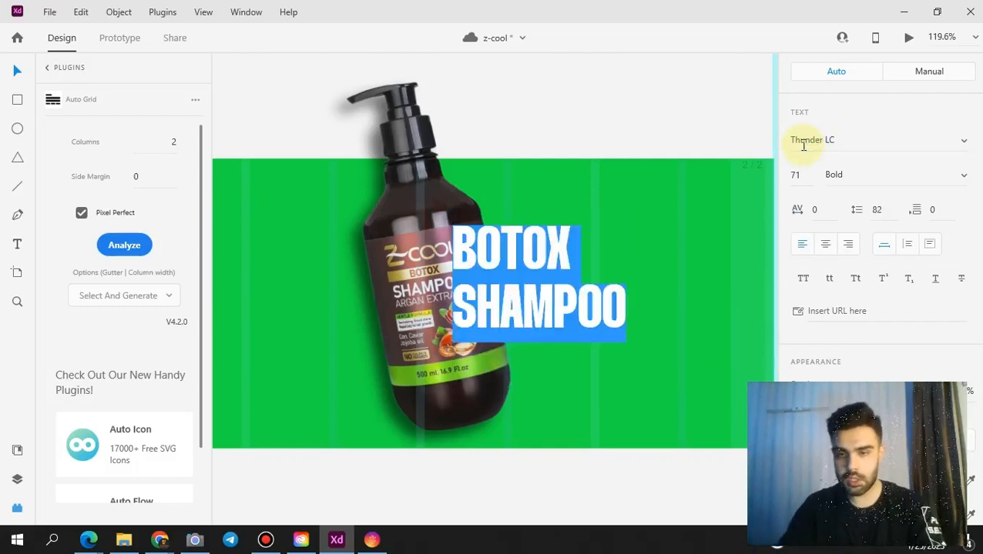
left_click(959, 182)
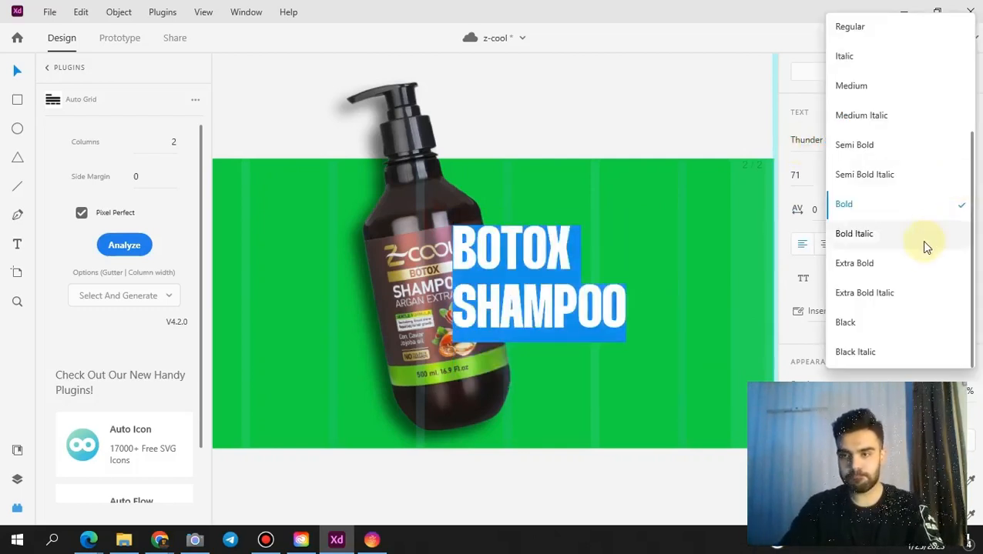
left_click(918, 265)
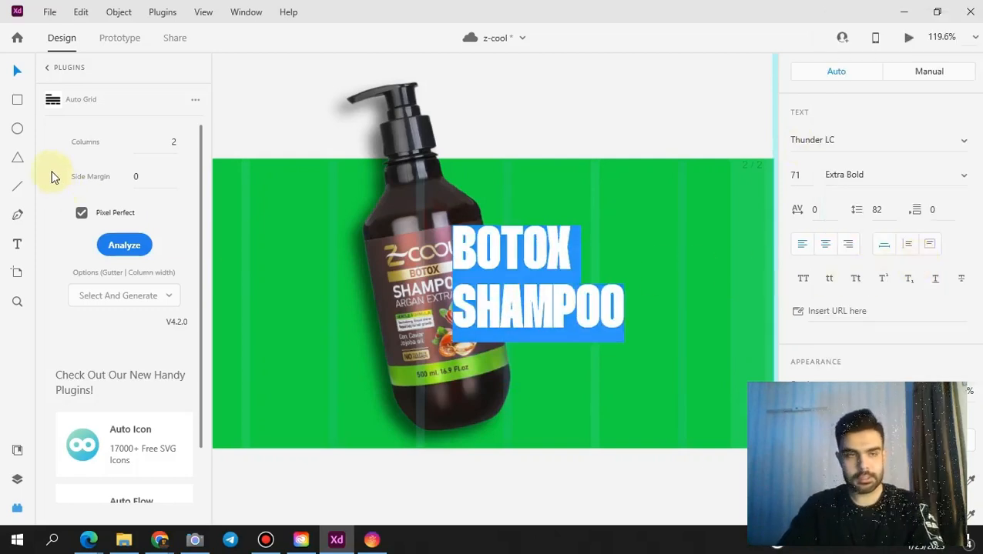
- Scale the BOTOX SHAMPOO title up to a font size of about 114
left_click(18, 99)
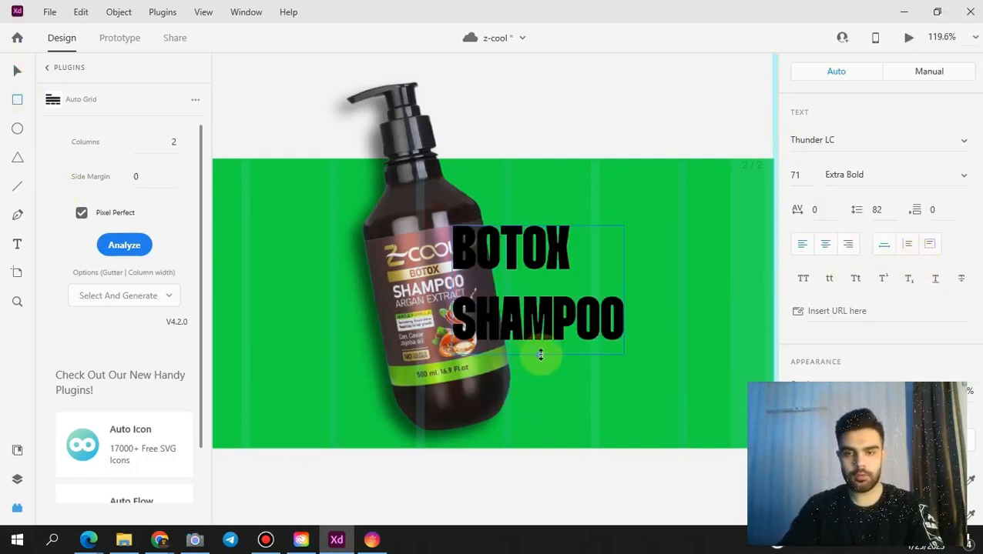
left_click(16, 71)
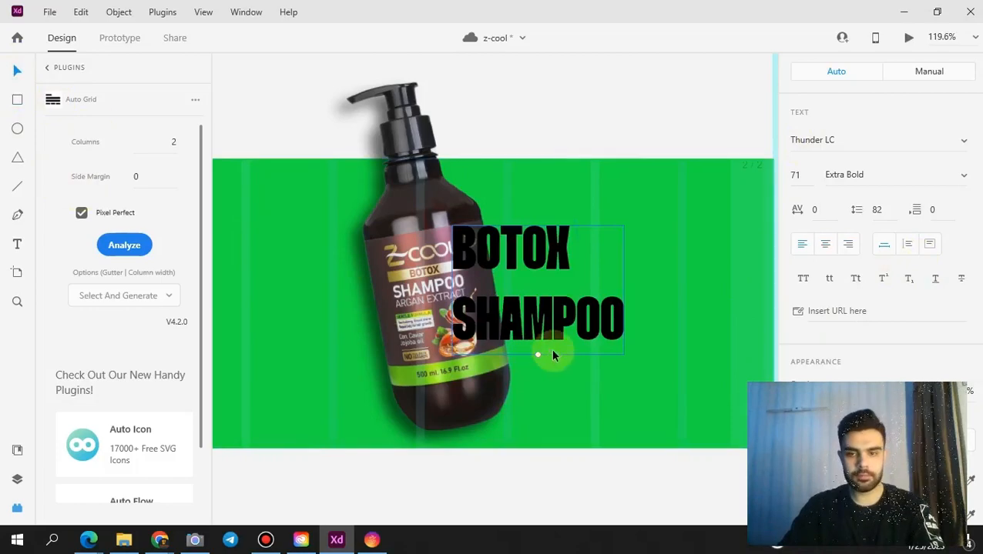
mouse_move(536, 356)
left_mouse_down()
mouse_move(535, 441)
mouse_move(554, 353)
left_mouse_up()
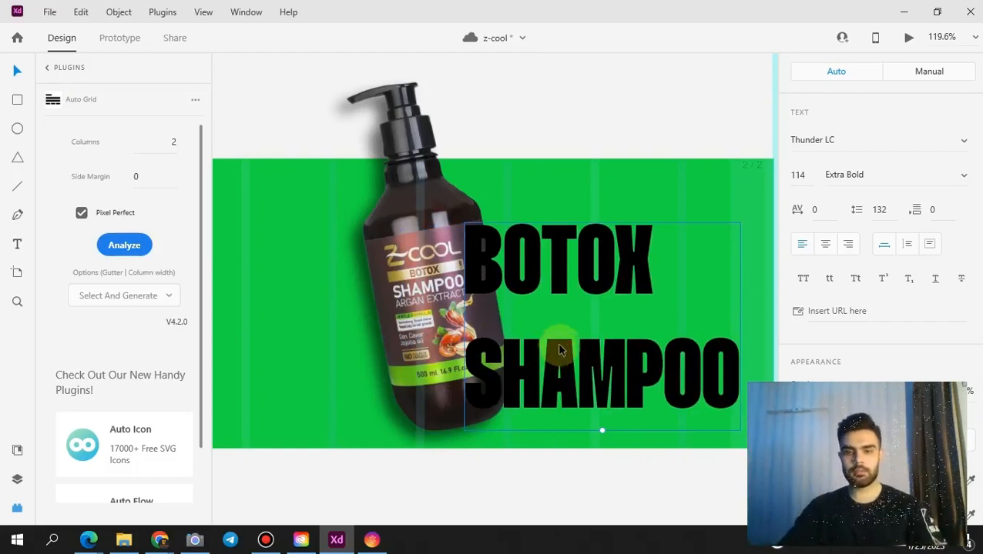
- Position the title roughly mid-height on the green banner, with the end of SHAMPOO against the right side-margin column
left_click_drag(554, 349, 557, 336)
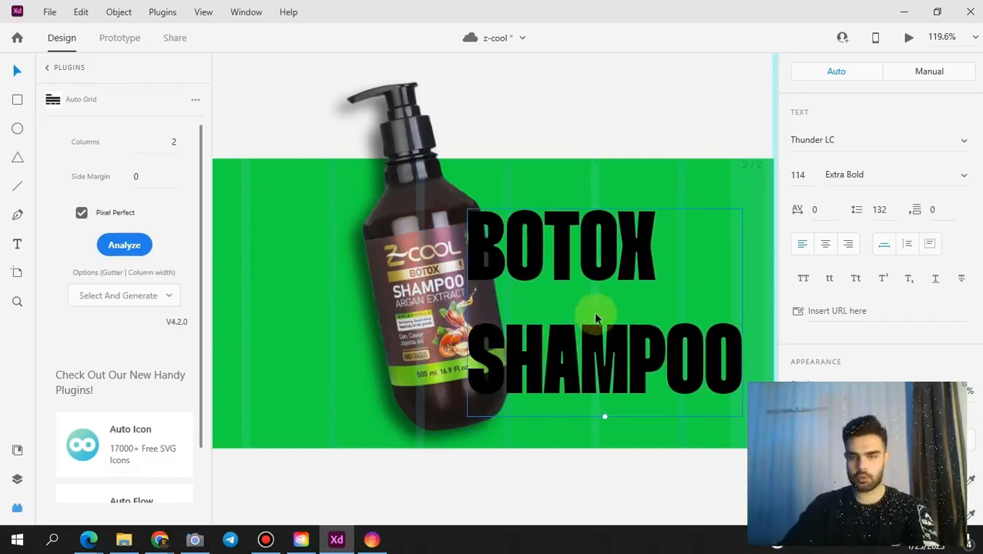
left_click_drag(587, 267, 591, 260)
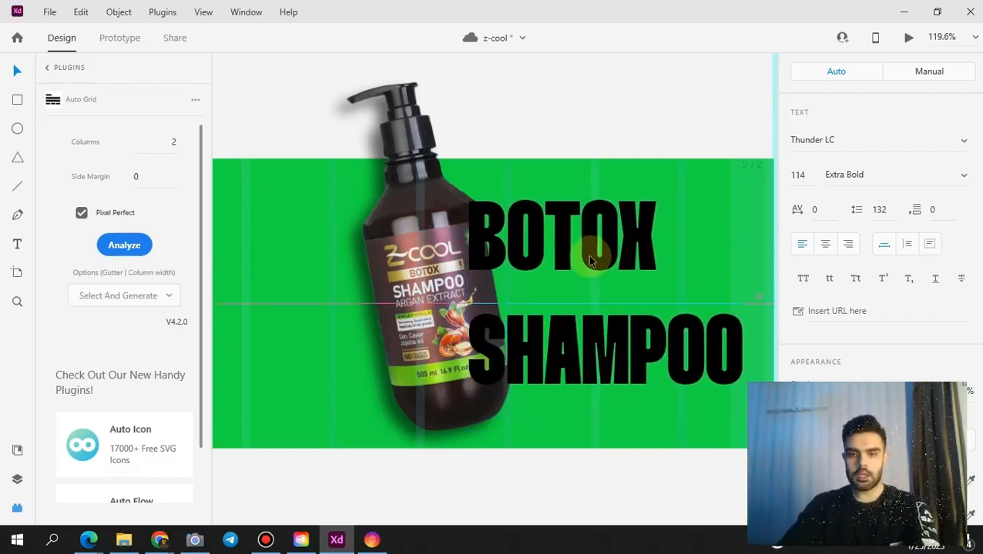
left_click_drag(582, 377, 530, 320)
left_click_drag(377, 284, 367, 287)
mouse_move(554, 316)
left_mouse_down()
mouse_move(548, 307)
mouse_move(546, 323)
left_mouse_up()
left_click_drag(467, 452, 490, 446)
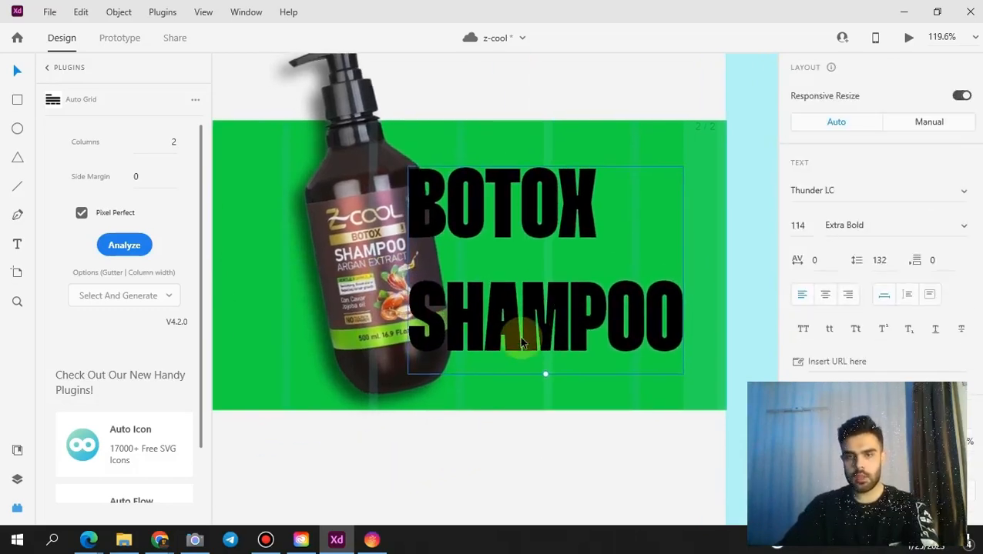
- Change the fill colour of the BOTOX SHAMPOO title to white
double_click(555, 318)
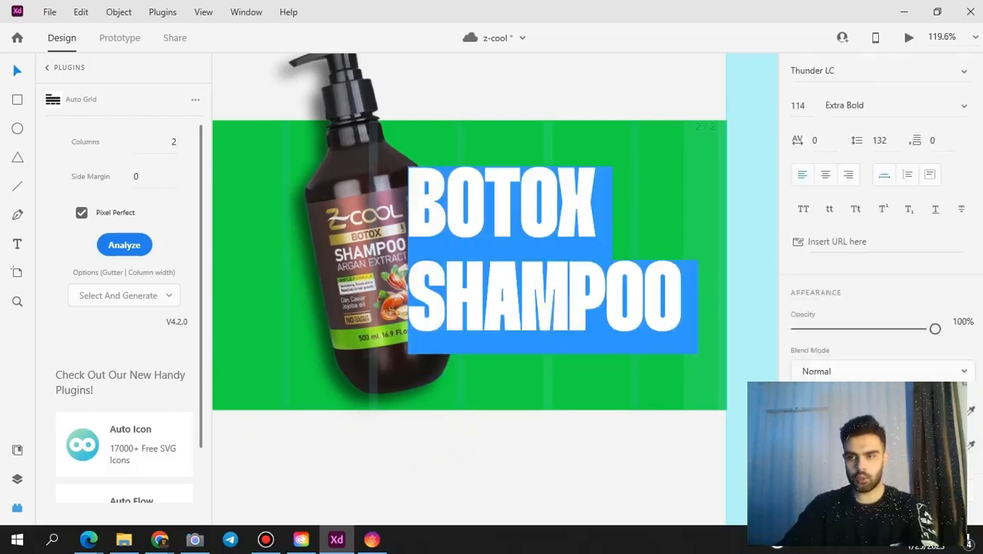
scroll(871, 324, "down", 3)
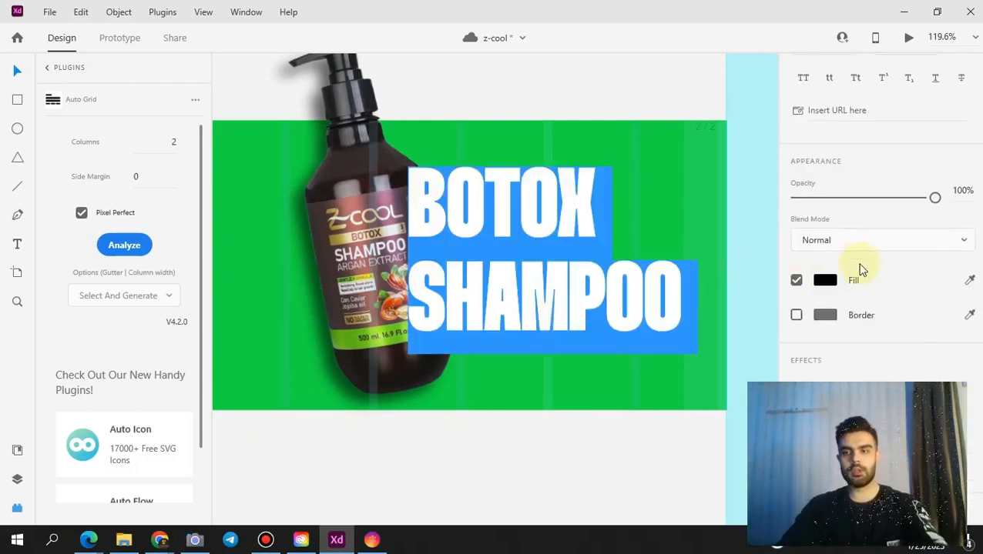
left_click(824, 280)
left_click_drag(632, 201, 609, 185)
left_click(484, 436)
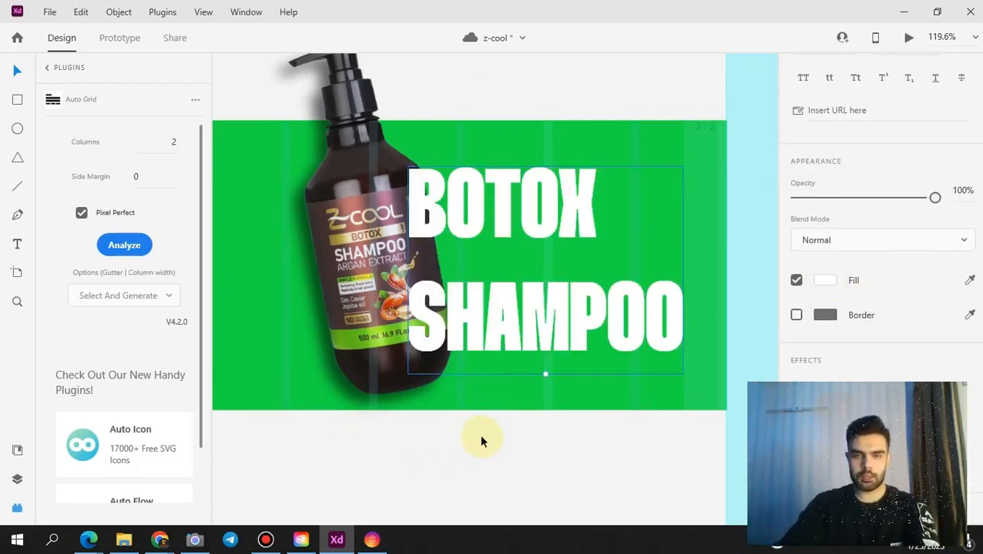
- Bring the shampoo bottle in front of the title and move it left to about X 550.99, Y 1512.89
left_click(345, 216)
right_click(345, 216)
left_click(394, 329)
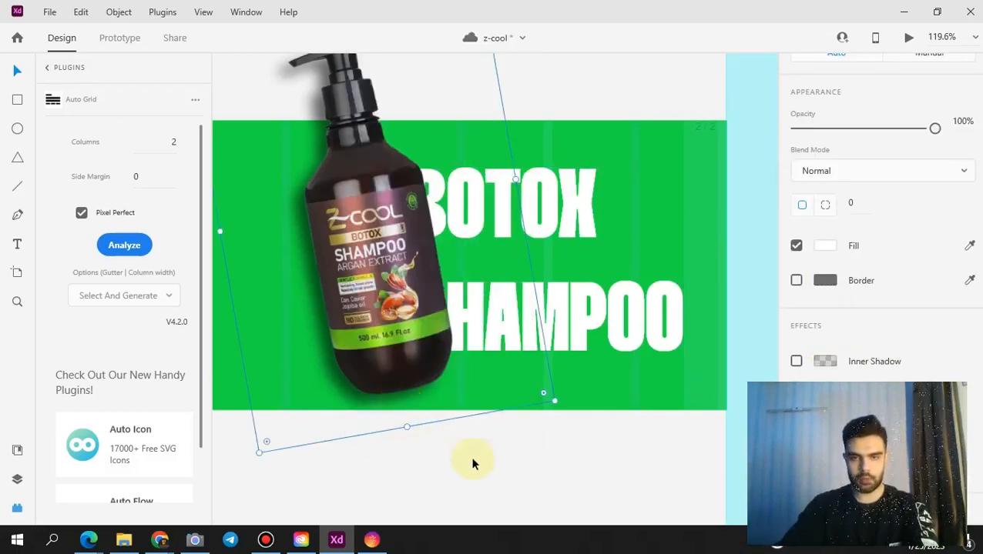
left_click_drag(414, 348, 409, 353)
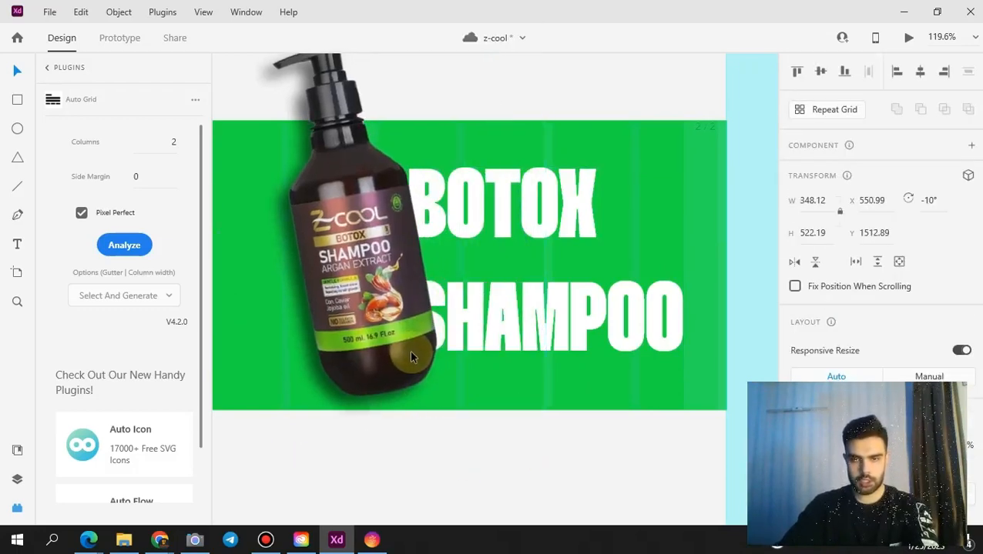
- Review the green banner's bottle and title composition within the page and in the prototype preview
scroll(507, 467, "down", 4)
left_click_drag(414, 481, 586, 391)
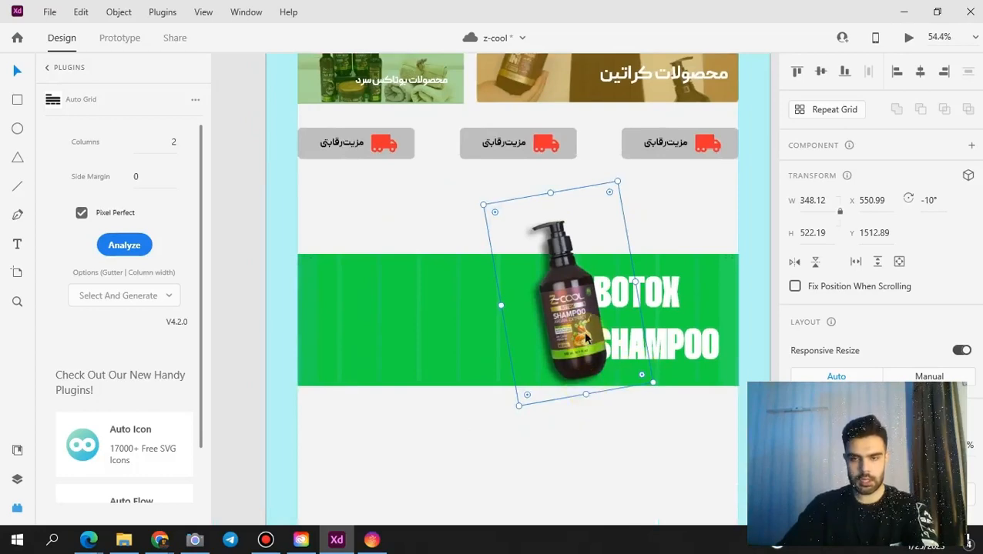
scroll(981, 267, "down", 3)
left_click(365, 453)
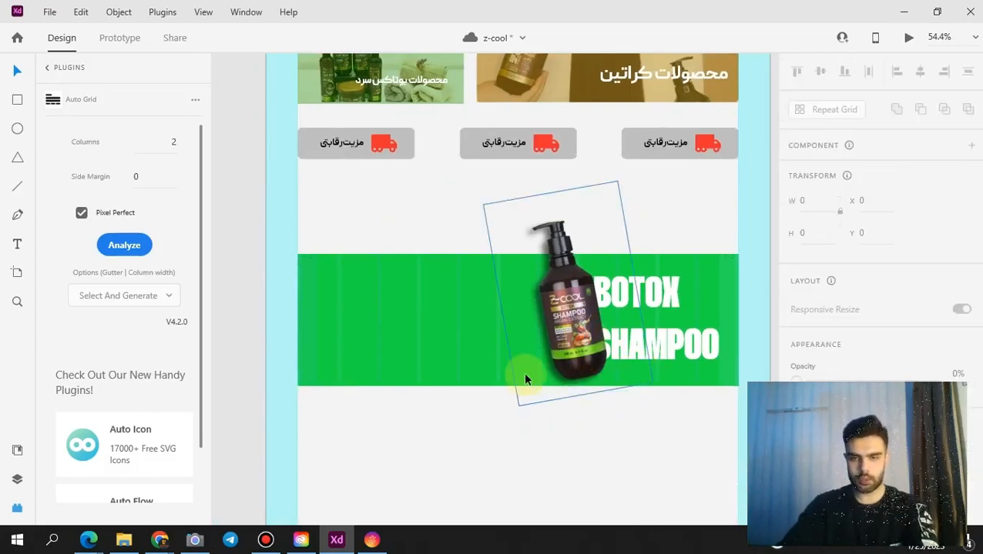
scroll(470, 435, "up", 2)
left_click_drag(556, 315, 507, 307)
scroll(507, 307, "up", 2)
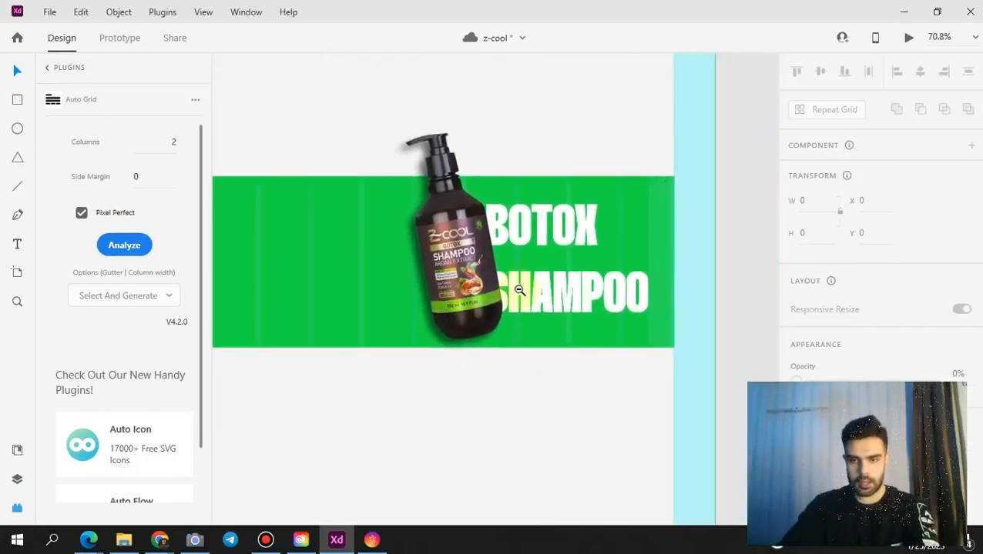
left_click(636, 312)
scroll(357, 356, "down", 1)
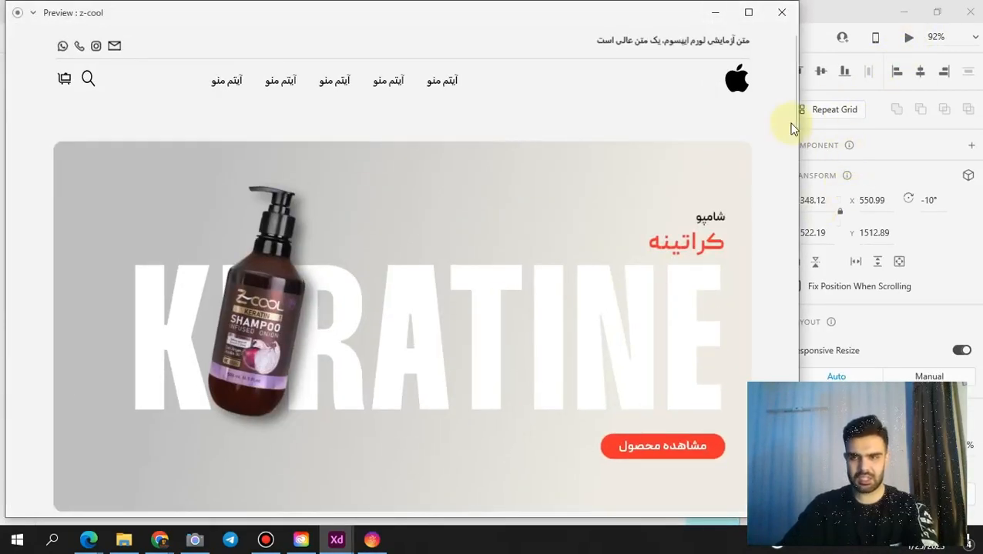
left_click_drag(793, 129, 785, 317)
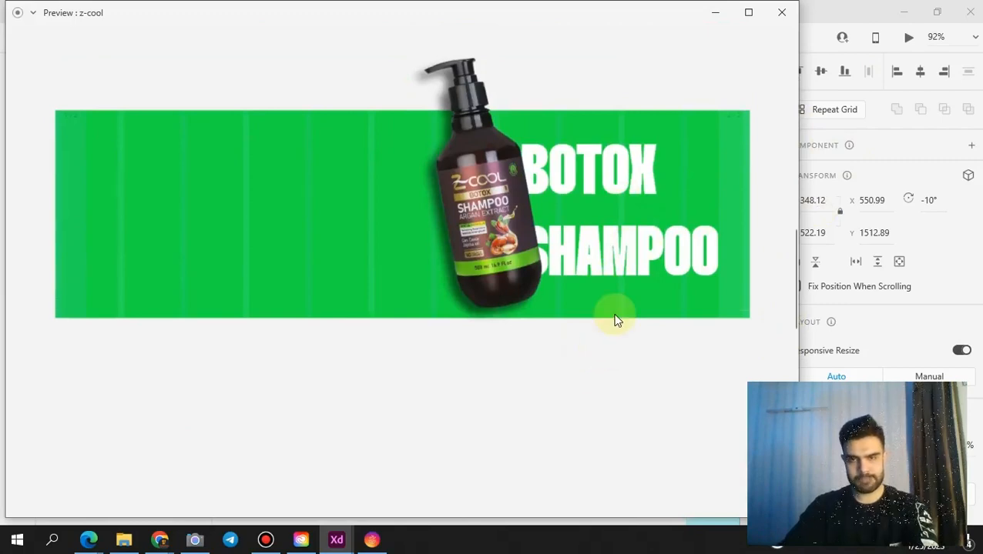
left_click(781, 12)
left_click(259, 235)
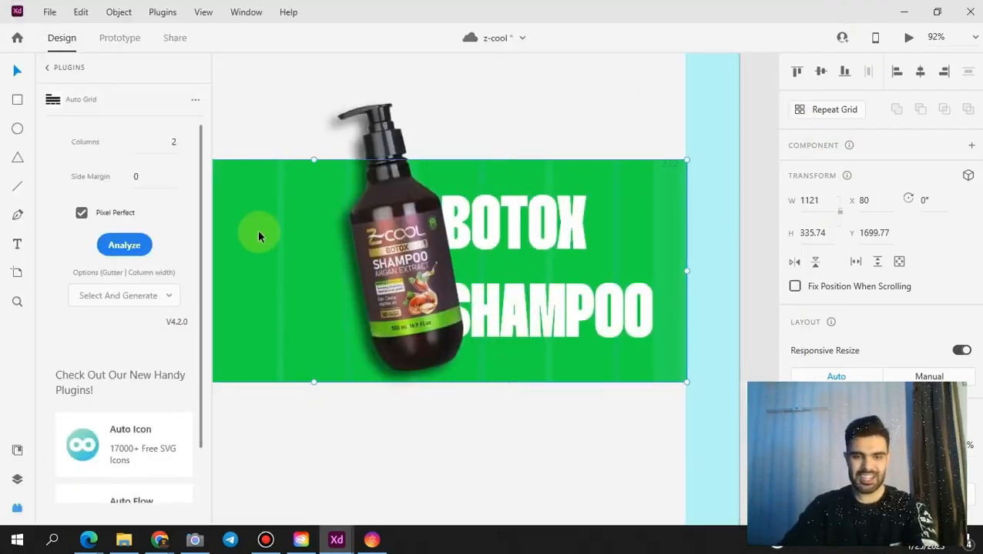
scroll(877, 308, "down", 3)
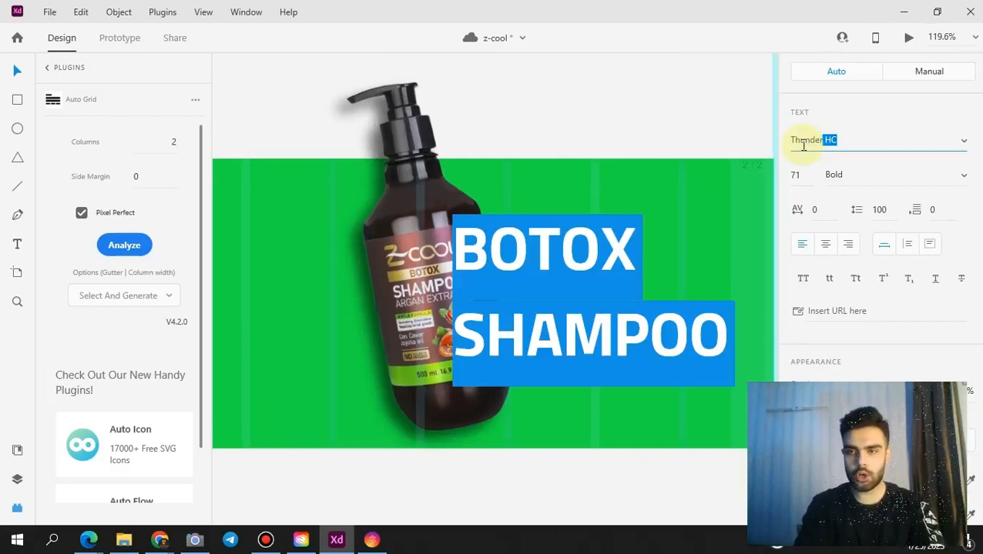
- Apply the Thunder LC font in Extra Bold to the black size 71 BOTOX SHAMPOO title and leave text editing
key("Return")
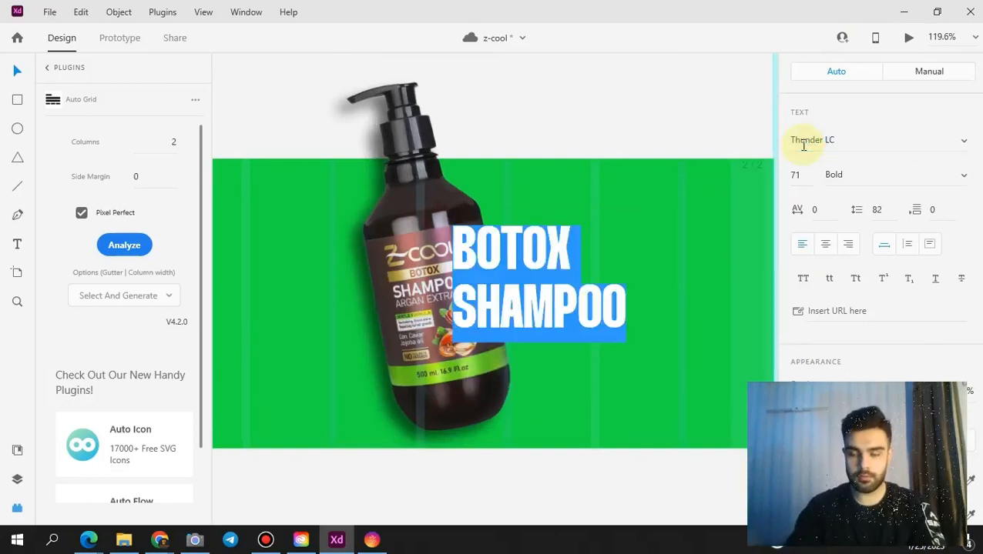
left_click(960, 179)
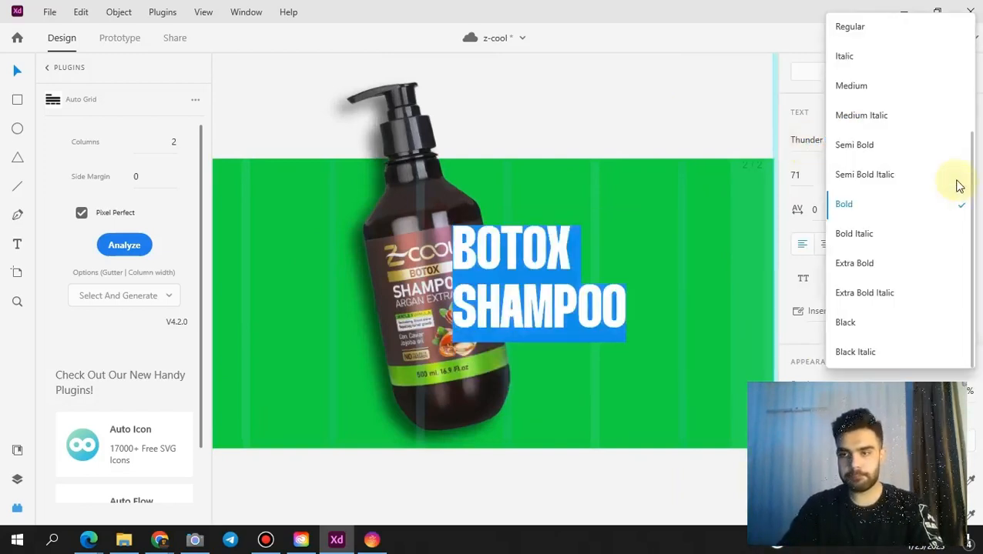
left_click(917, 264)
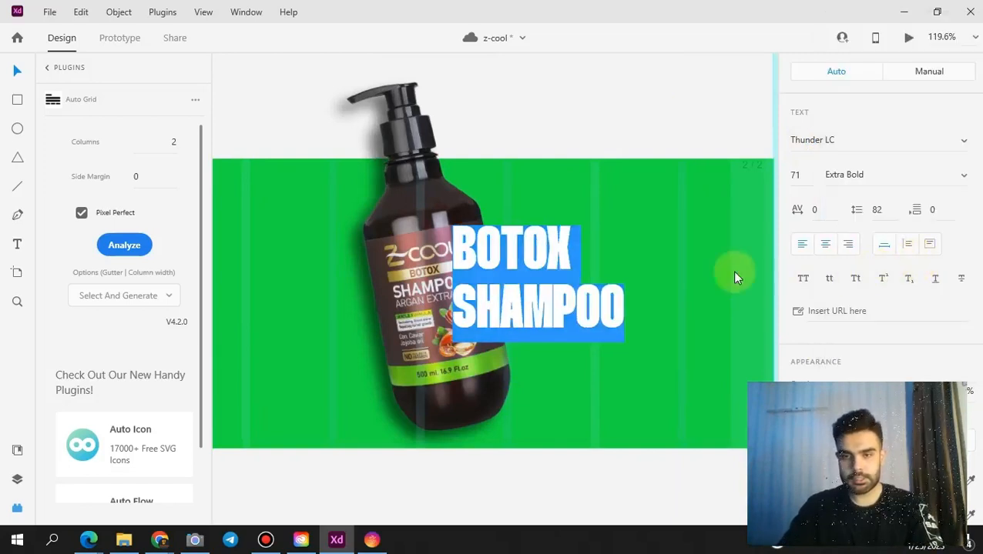
left_click(19, 100)
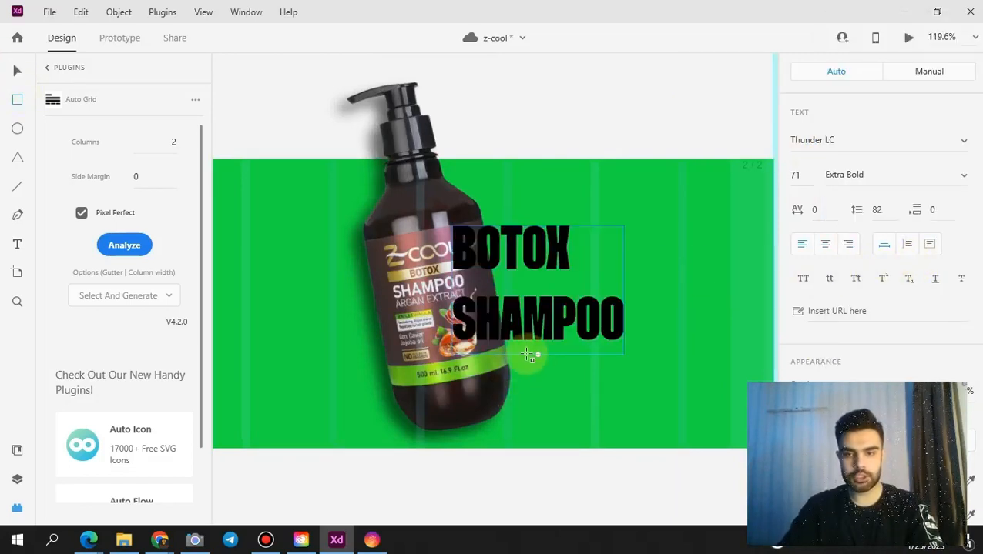
- Enlarge the BOTOX SHAMPOO title to size 114 and position it over the bottle's edge within the green banner
left_click(17, 71)
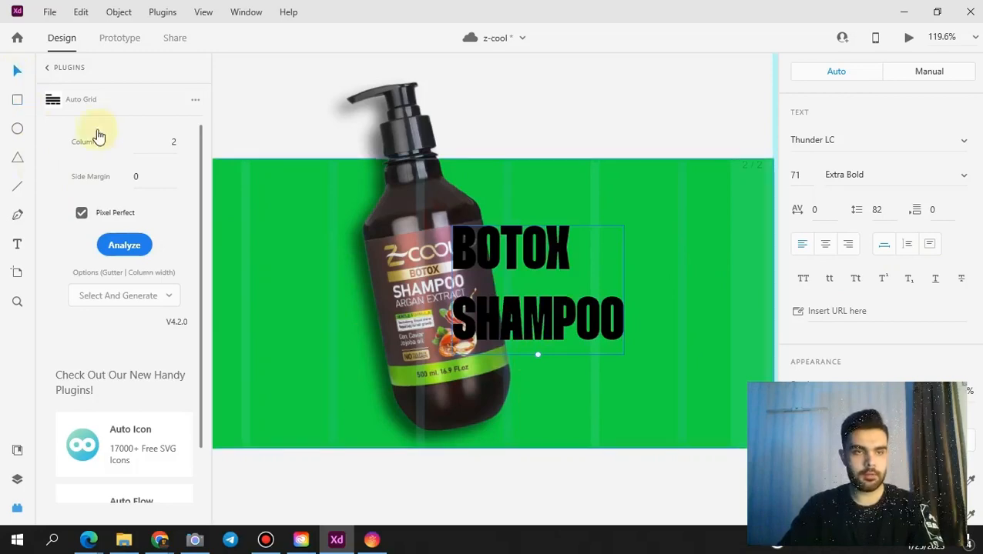
left_click_drag(537, 357, 533, 434)
left_click_drag(497, 357, 555, 352)
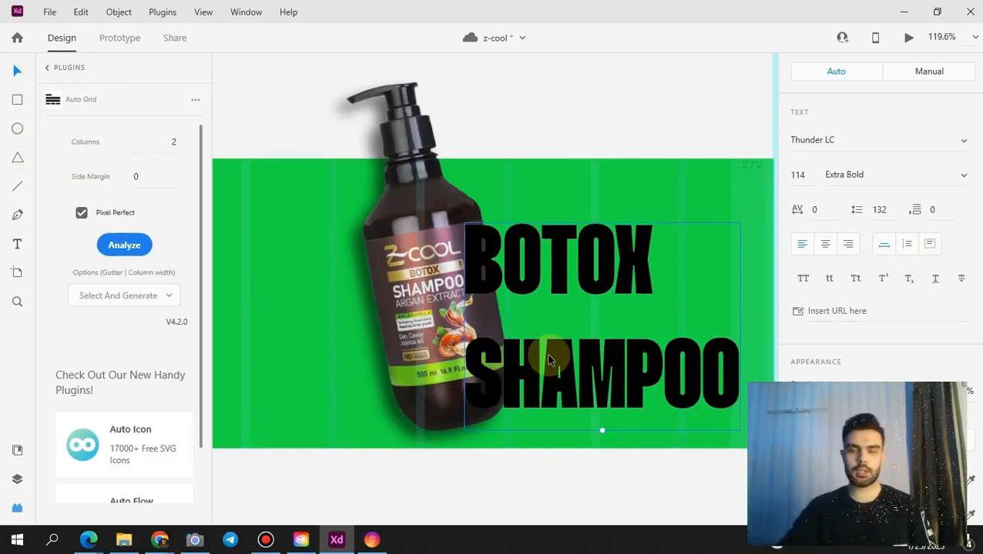
left_click_drag(546, 353, 559, 342)
left_click(557, 343)
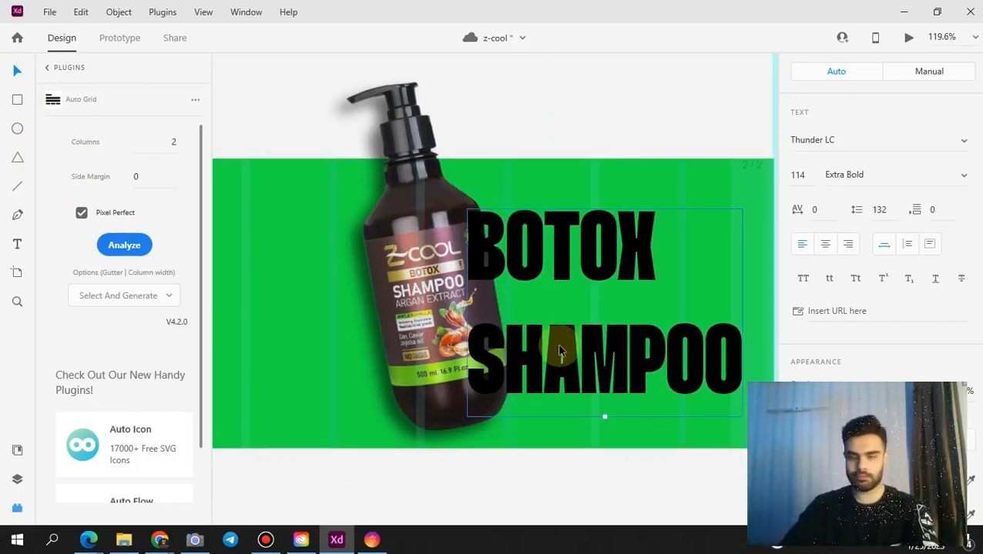
left_click_drag(589, 273, 590, 262)
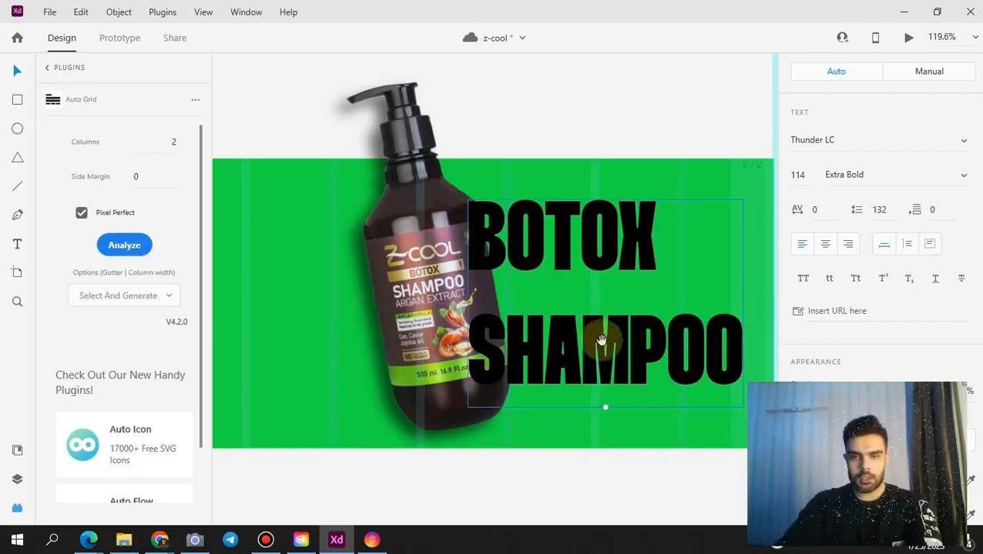
left_click_drag(582, 376, 540, 325)
left_click_drag(378, 285, 366, 283)
mouse_move(557, 317)
left_mouse_down()
mouse_move(540, 308)
mouse_move(546, 326)
left_mouse_up()
- Change the fill colour of the whole BOTOX SHAMPOO title to white, #FFFFFF, and leave text editing
key("space")
left_click_drag(466, 452, 488, 446)
double_click(555, 322)
key("ctrl+a")
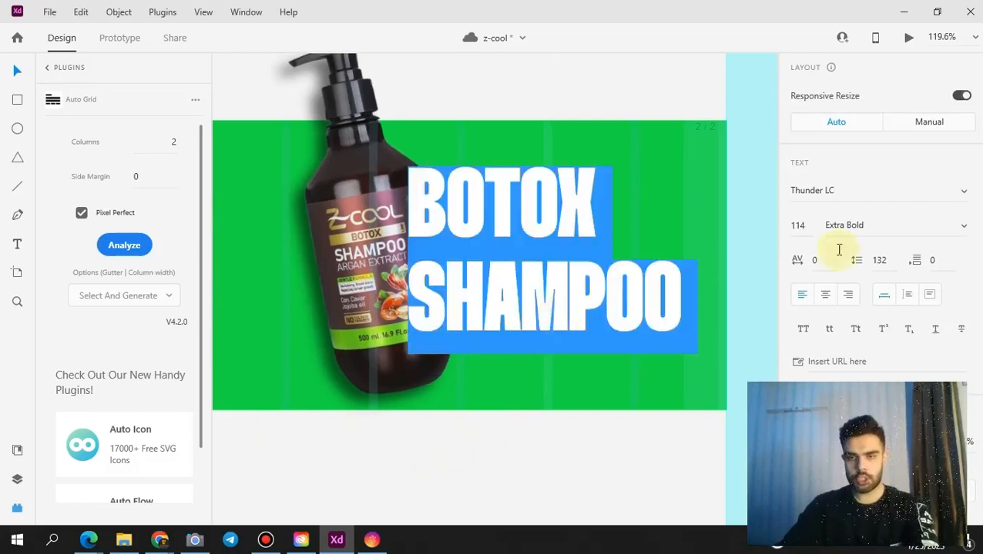
scroll(840, 251, "down", 3)
scroll(849, 303, "down", 2)
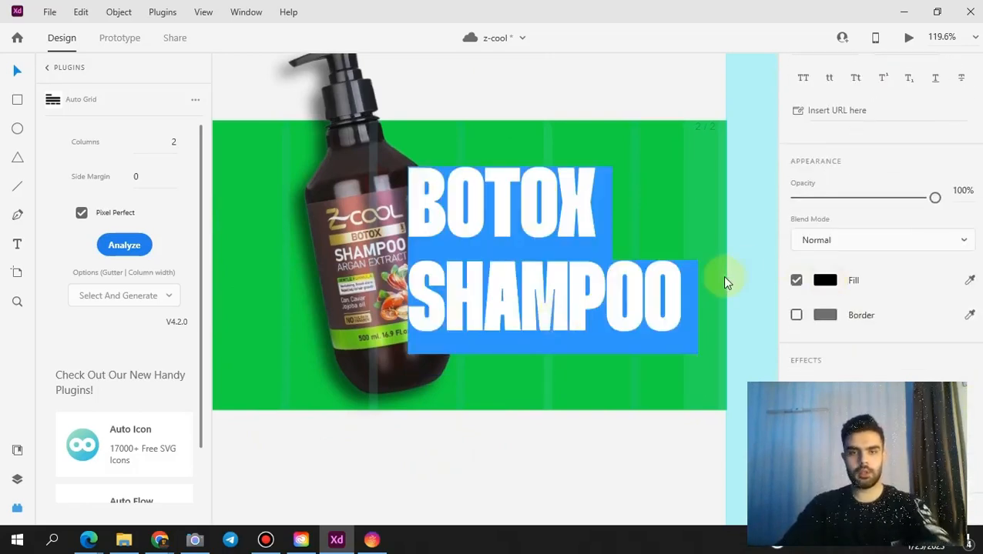
left_click(825, 280)
left_click_drag(658, 248, 605, 179)
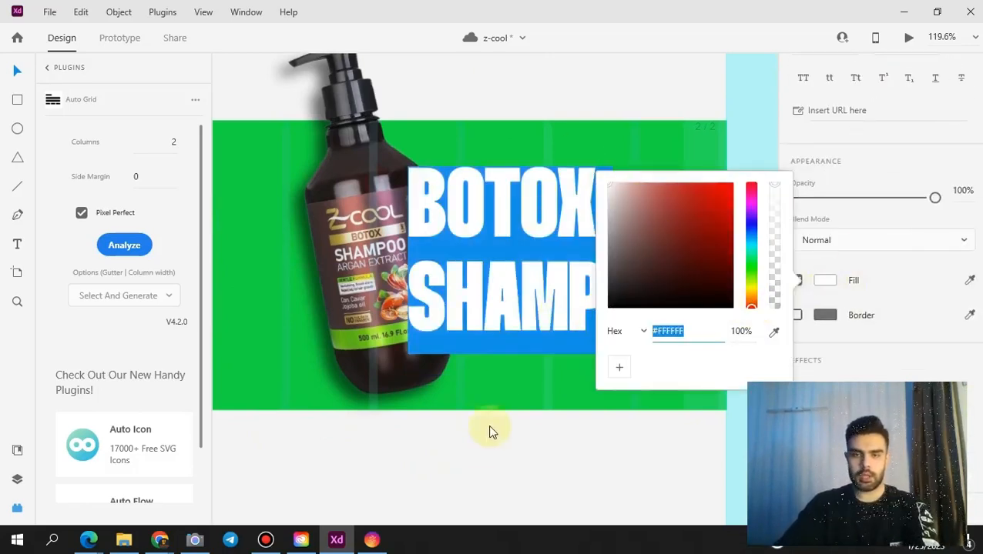
left_click(488, 426)
- Bring the shampoo bottle image to the front so that it overlaps the BOTOX SHAMPOO title
left_click(345, 216)
right_click(346, 216)
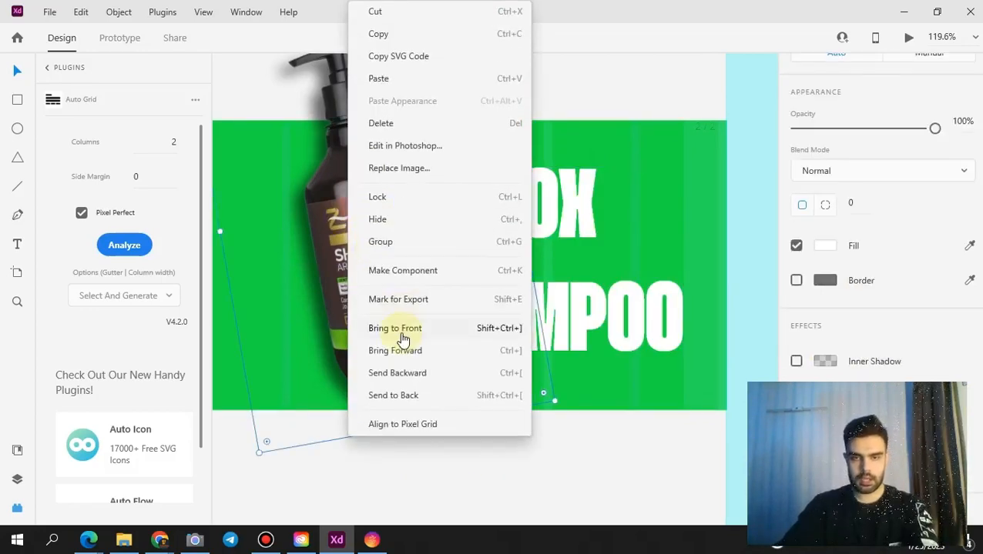
left_click(402, 340)
- Review how the bottle and white title sit in the banner on the page and in the prototype preview
left_click_drag(424, 350, 409, 351)
scroll(507, 466, "down", 3)
left_click_drag(453, 444, 586, 390)
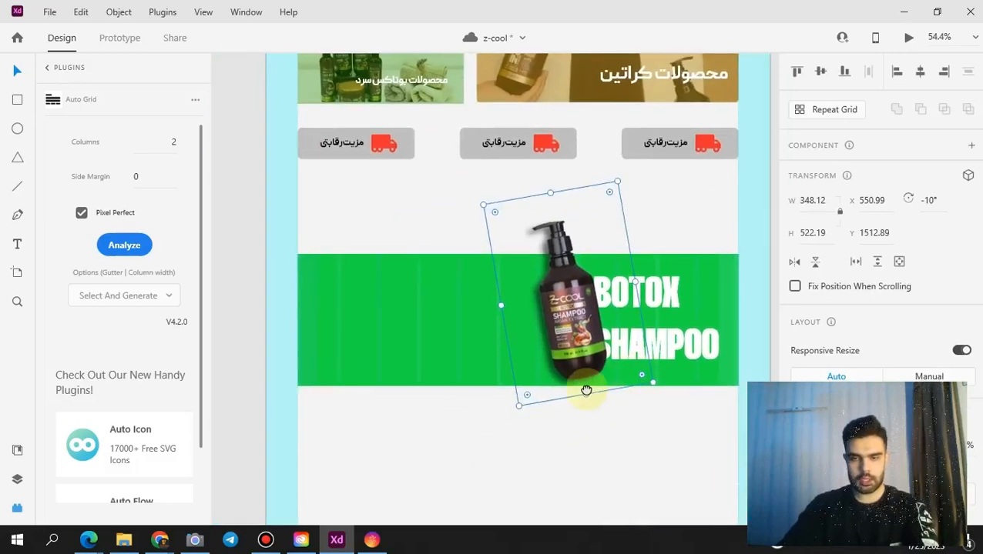
scroll(924, 308, "down", 2)
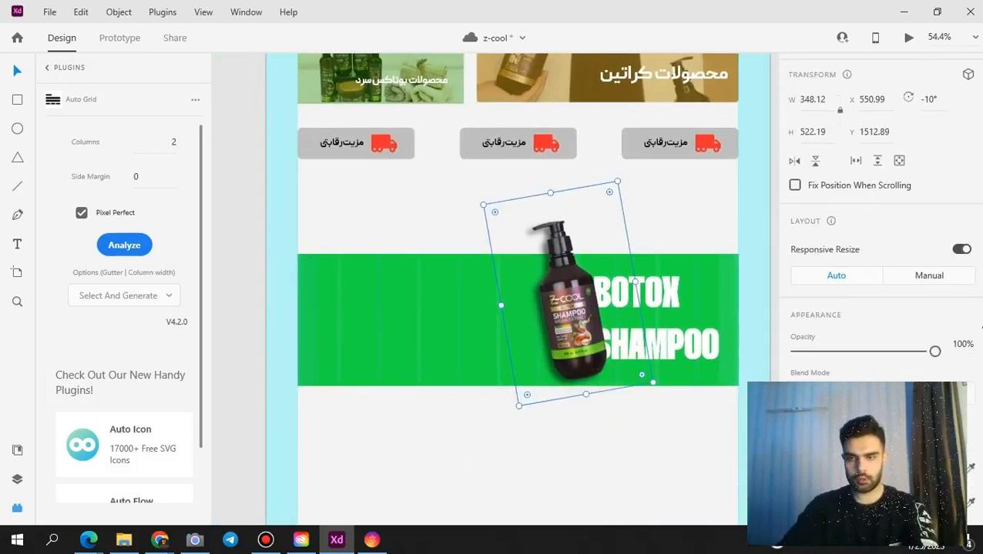
left_click(366, 453)
scroll(472, 434, "up", 1)
left_click_drag(574, 319, 487, 304)
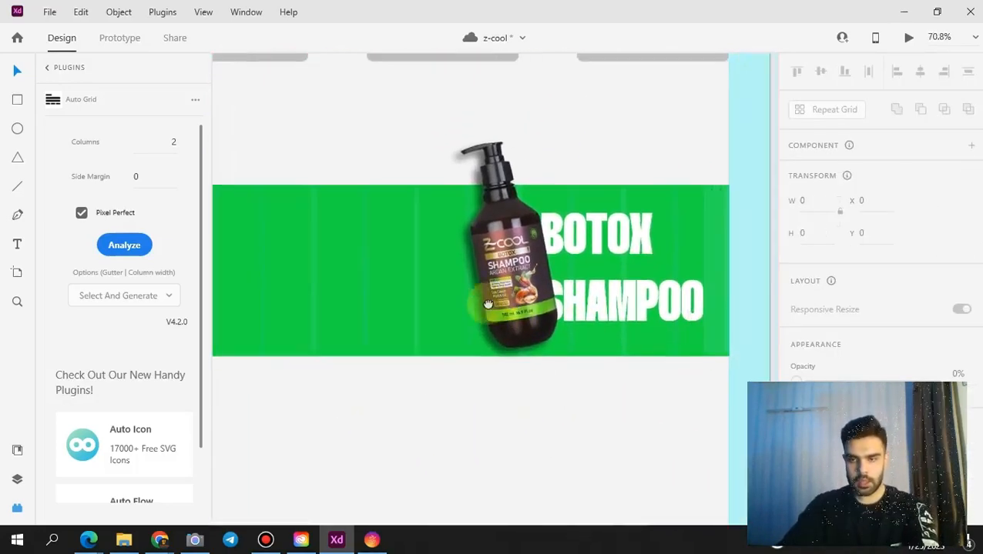
scroll(488, 304, "up", 3)
left_click(565, 312)
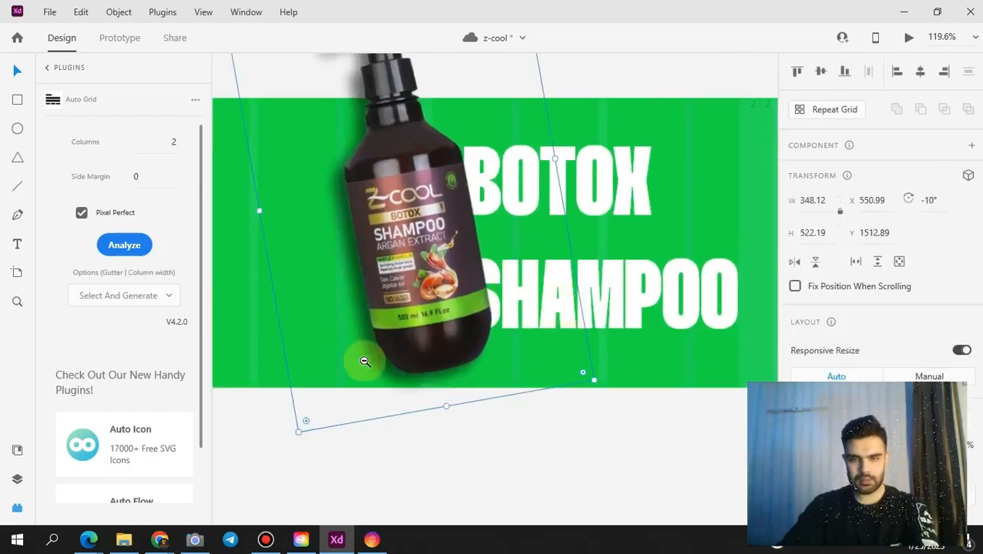
scroll(365, 362, "down", 1)
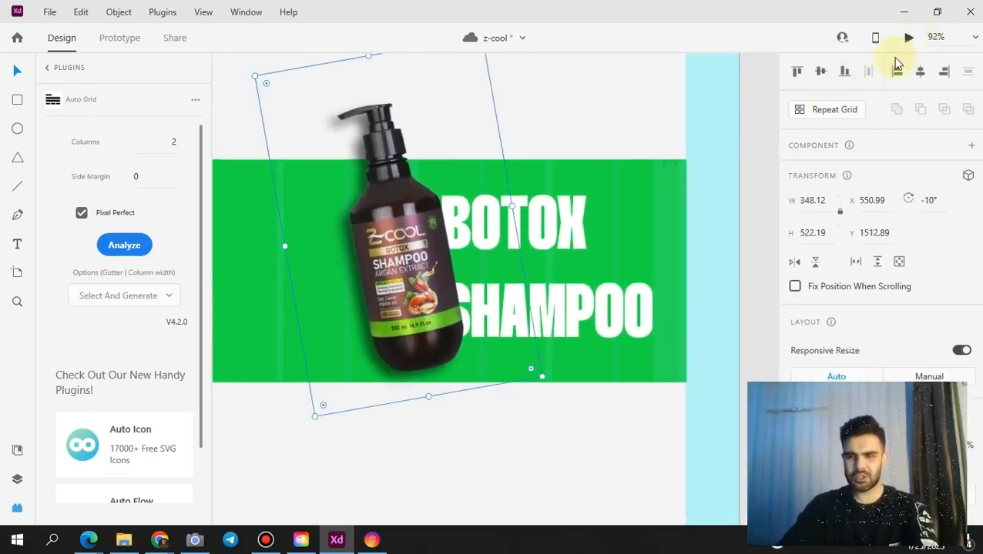
key("ctrl+Return")
left_click_drag(793, 129, 785, 317)
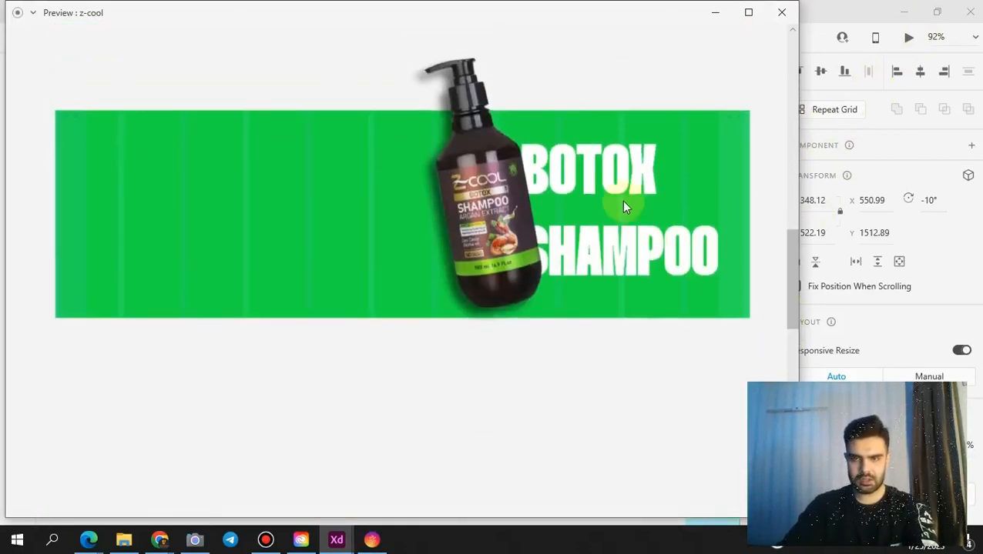
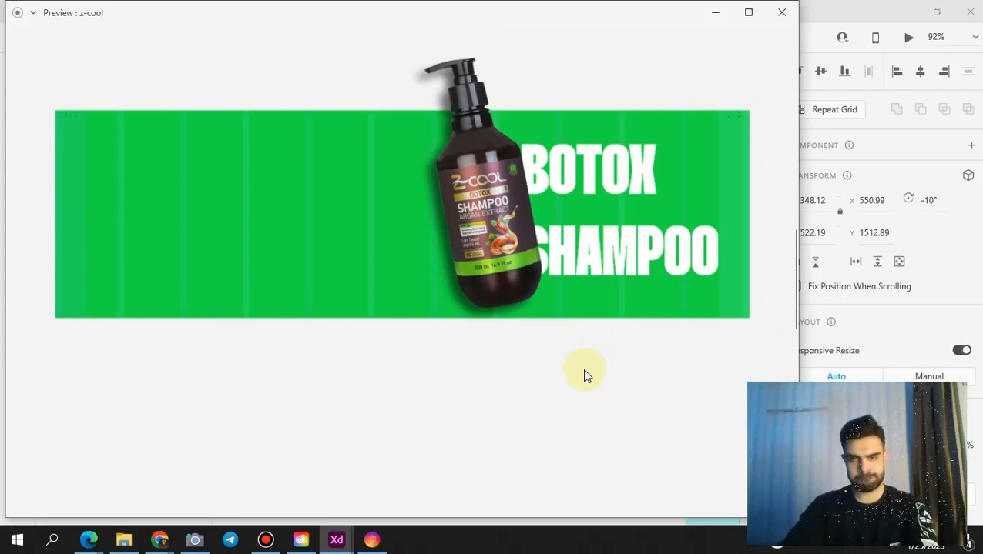
left_click(807, 29)
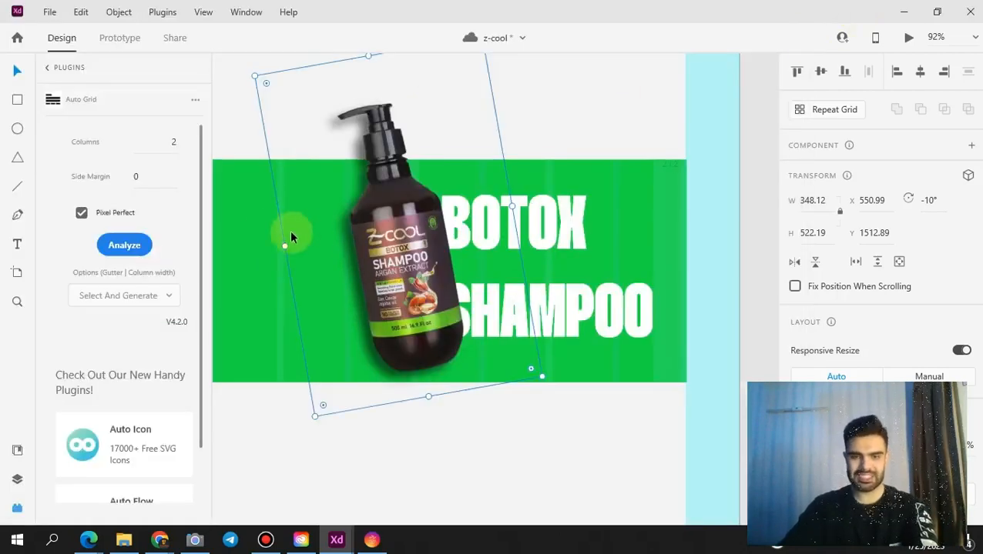
- Soften the banner rectangle's fill to green #47C965 and check it in the full-size prototype preview
left_click(257, 230)
scroll(817, 348, "down", 5)
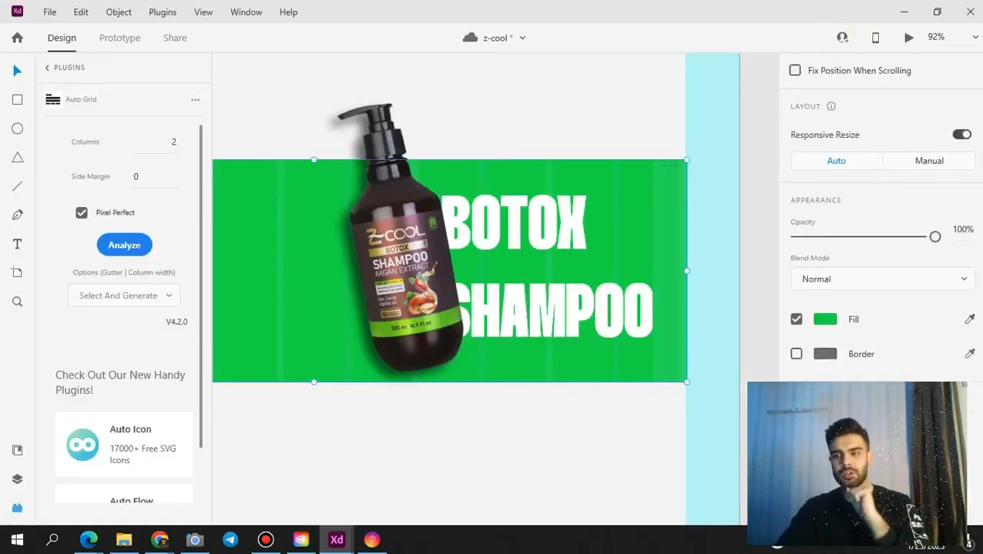
left_click(825, 282)
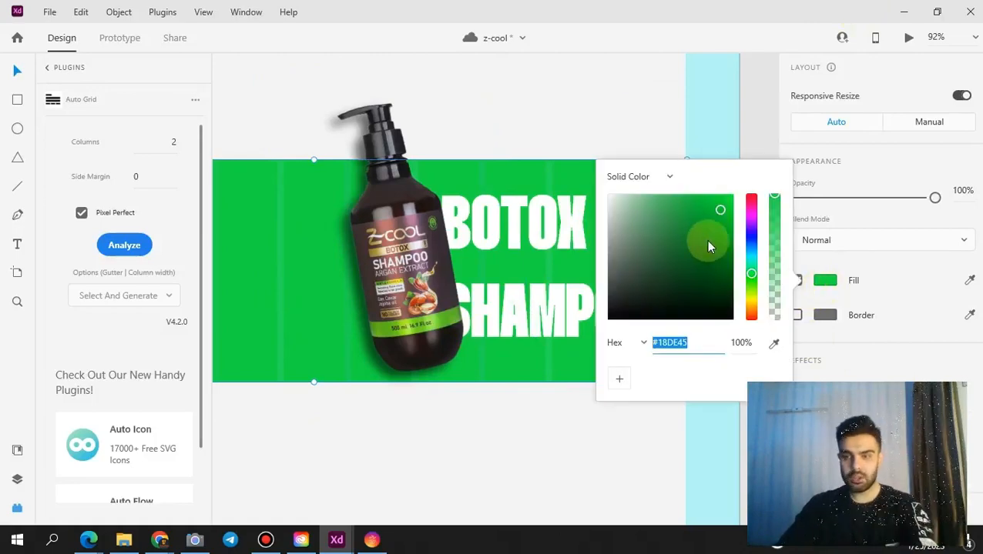
left_click_drag(706, 239, 689, 221)
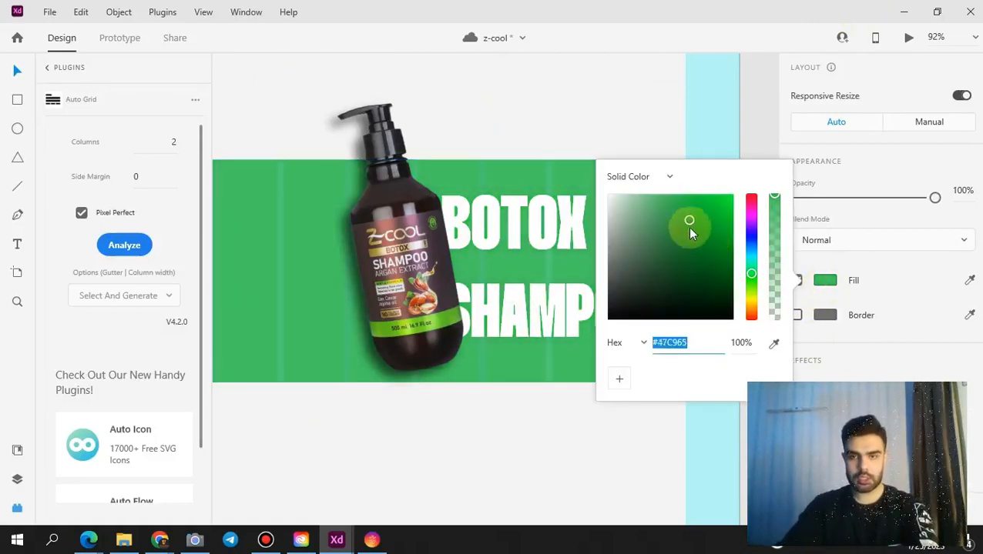
left_click(492, 443)
left_click(908, 40)
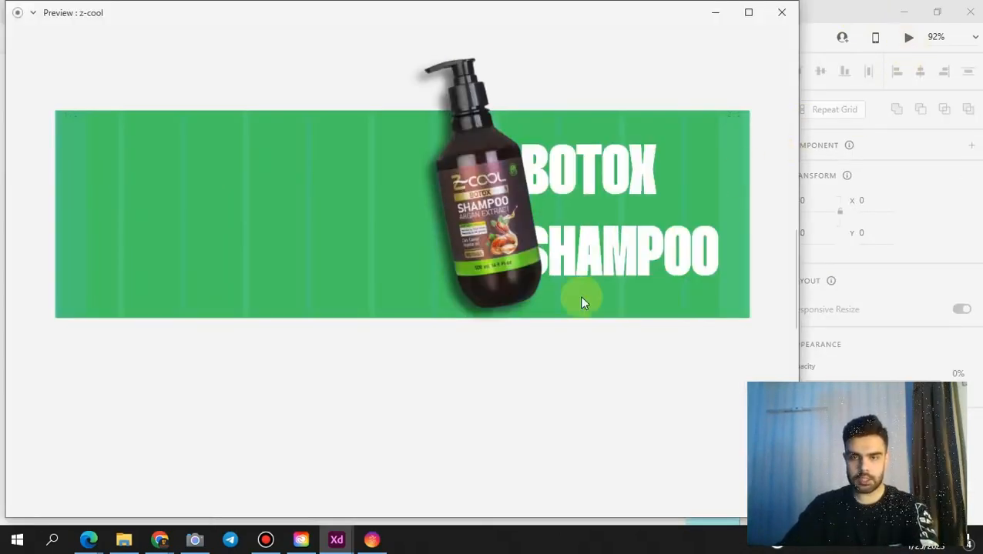
left_click(748, 13)
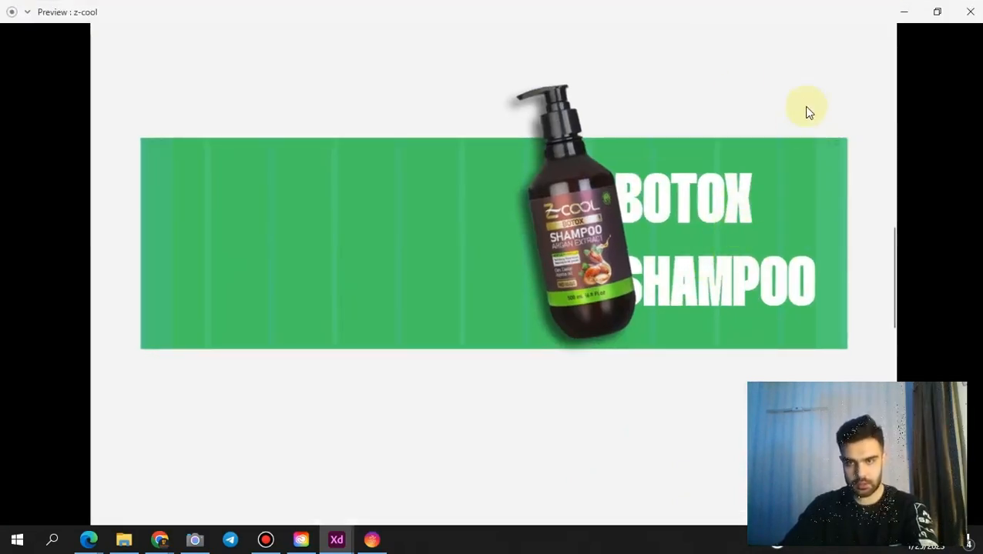
left_click(904, 12)
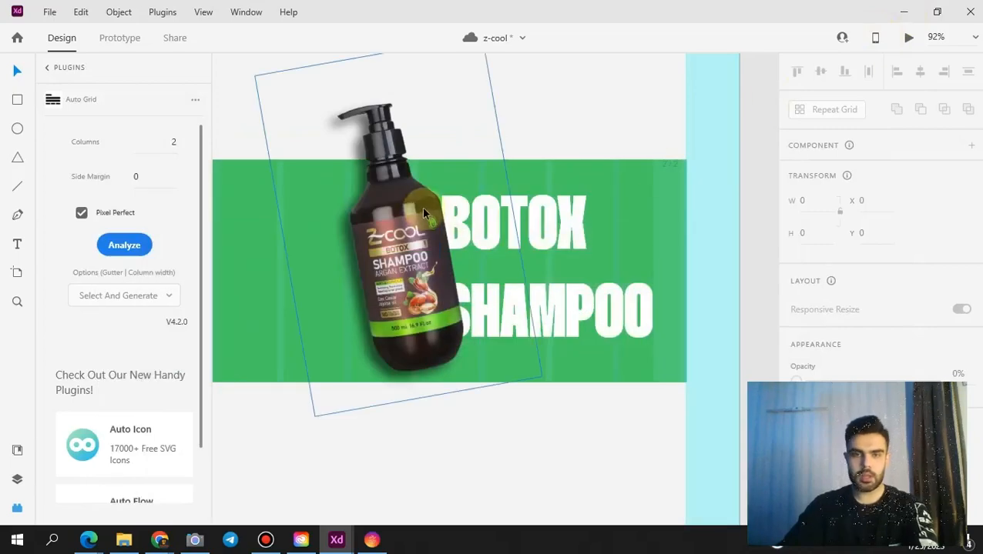
- Enlarge the shampoo bottle to about 369 × 553 and place it at about X 531.92, Y 1517.36
left_click(421, 206)
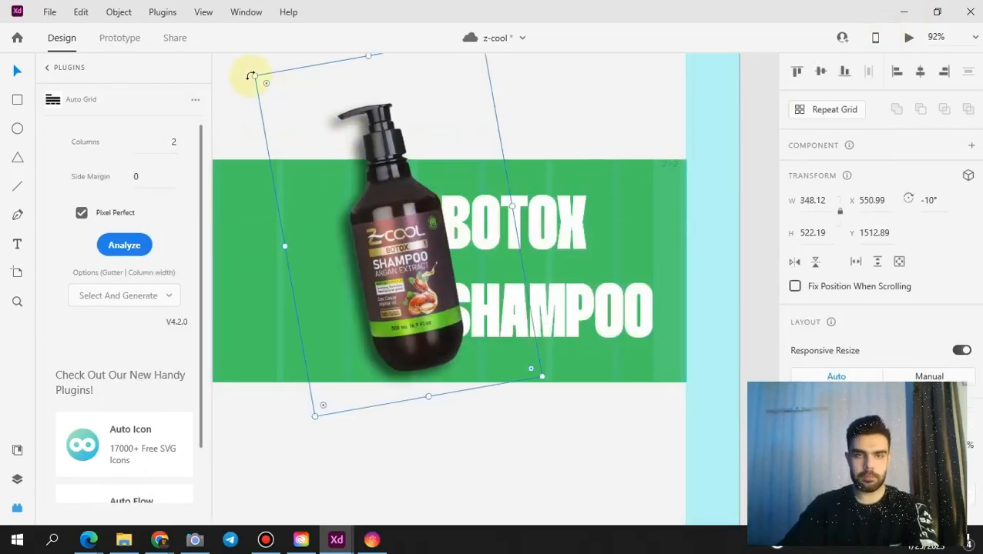
left_click_drag(253, 74, 237, 57)
scroll(369, 269, "up", 1)
left_click_drag(418, 317, 425, 347)
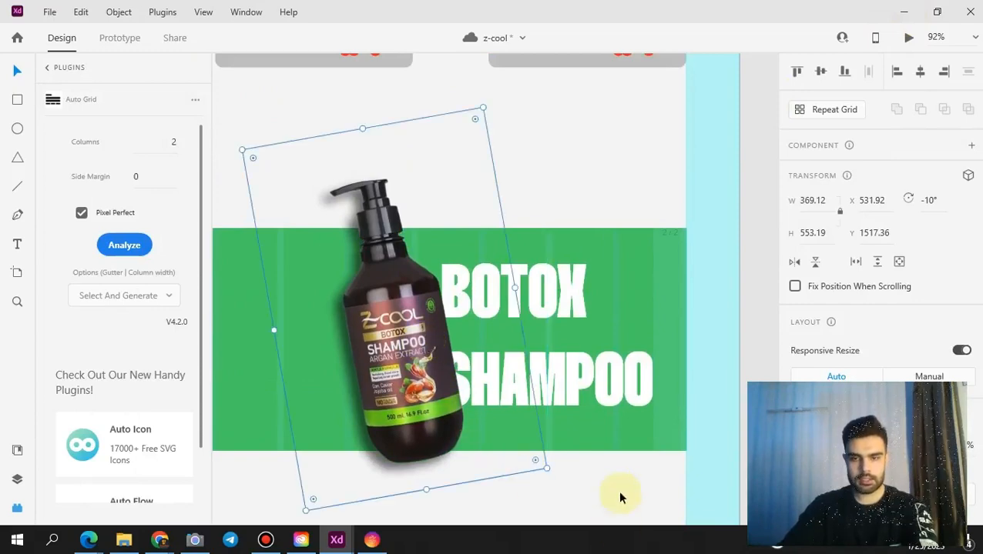
left_click(620, 498)
- Add the white text "عنوان محصول" on the green banner beside the bottle and leave text editing
left_click_drag(608, 465, 855, 395)
left_click_drag(533, 393, 593, 407)
scroll(592, 407, "down", 3)
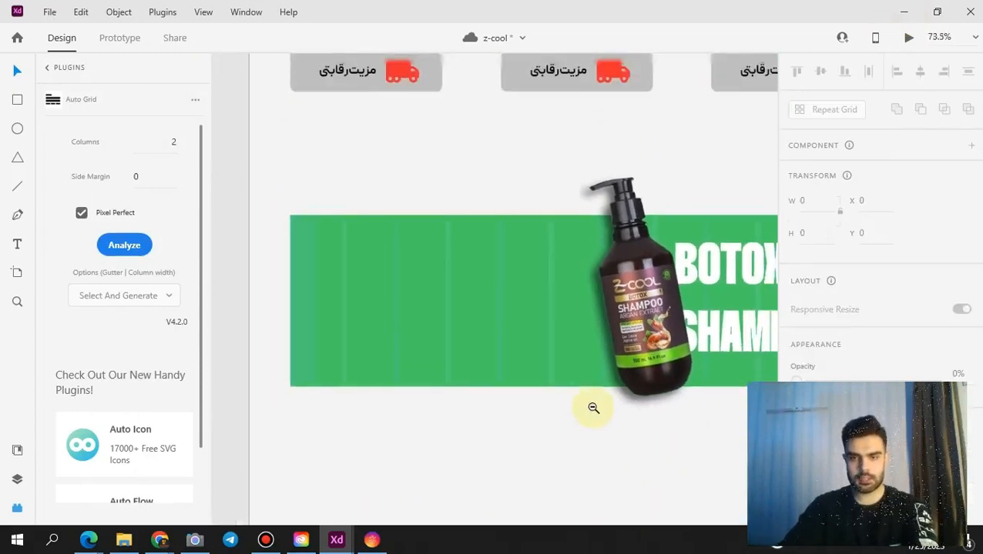
scroll(544, 423, "down", 1)
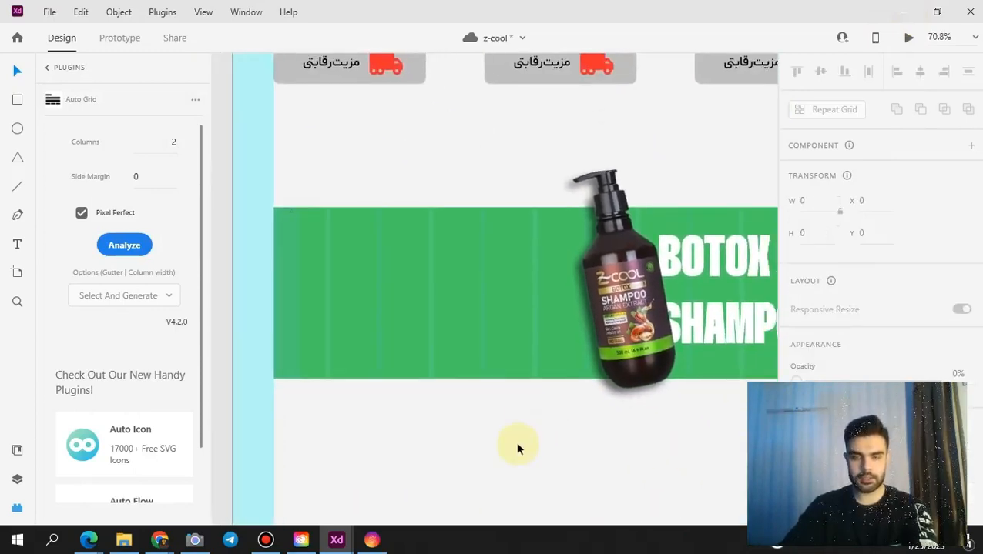
left_click(10, 248)
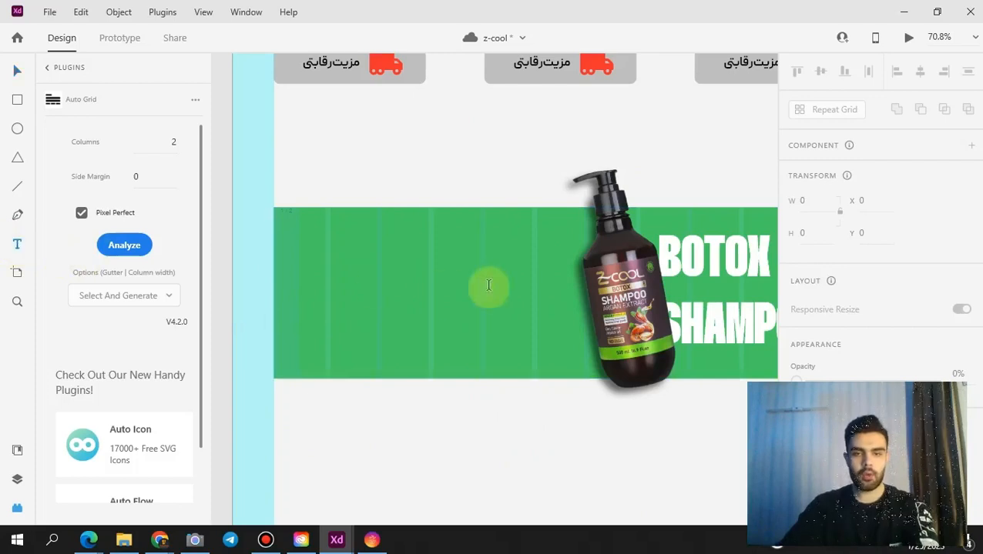
left_click(532, 265)
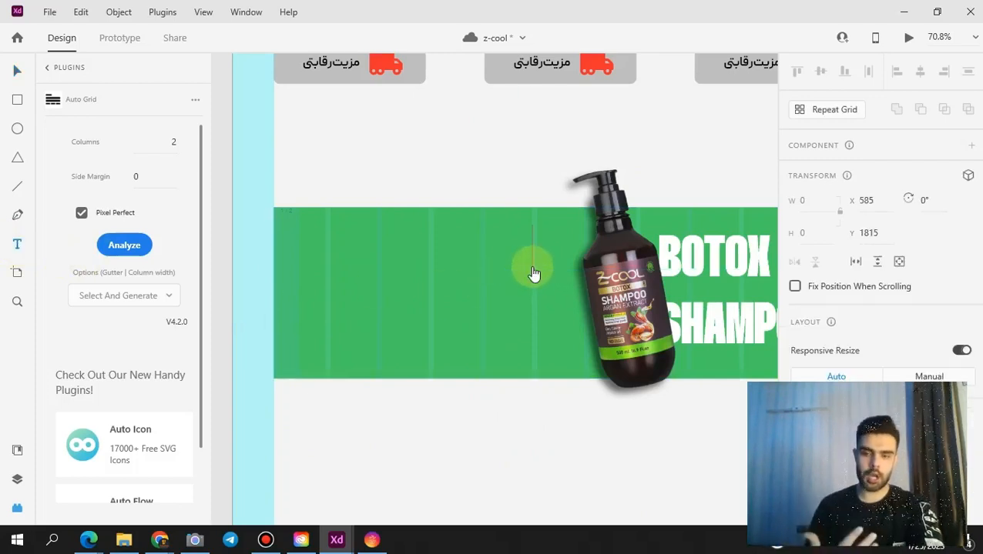
left_click(531, 265)
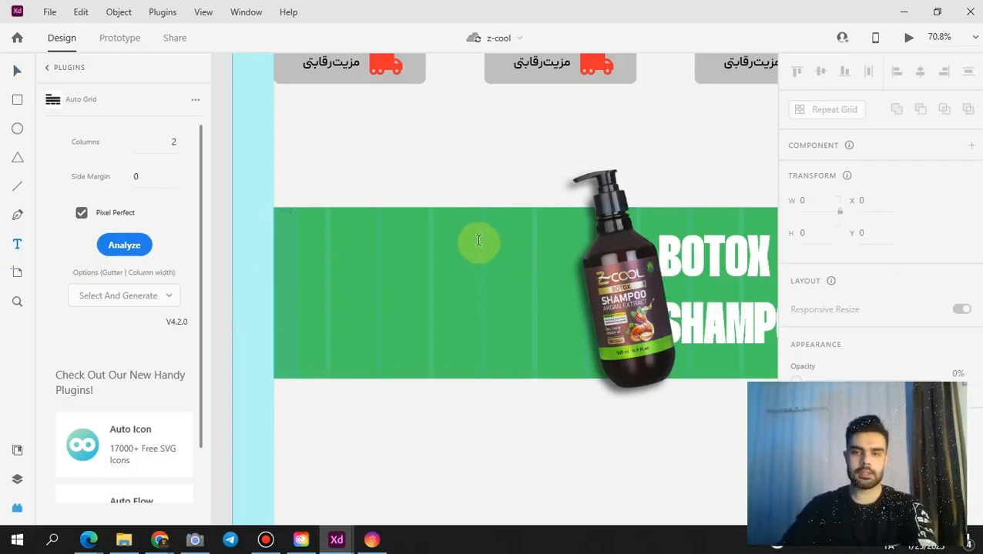
left_click(520, 267)
type("پیش")
key("ctrl+a")
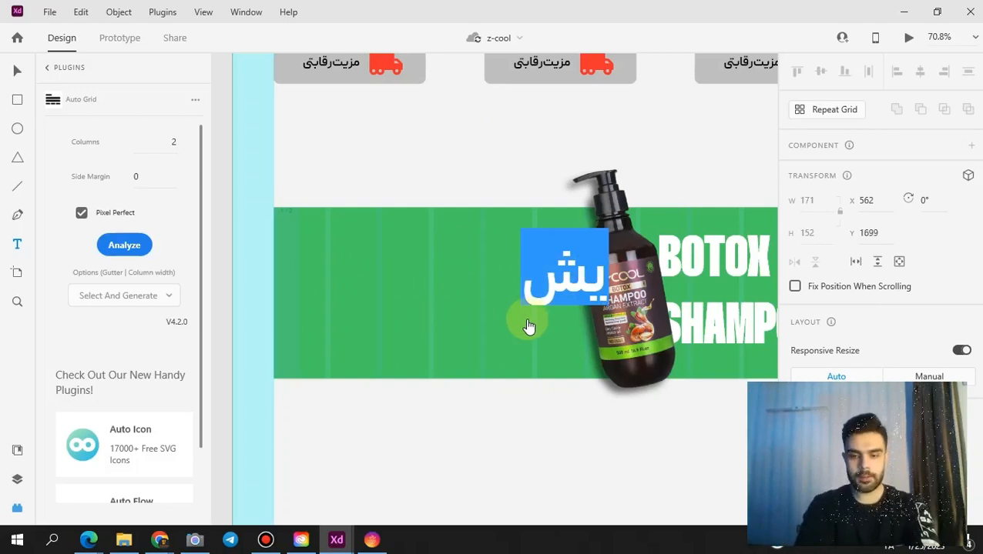
type("عنوان محو")
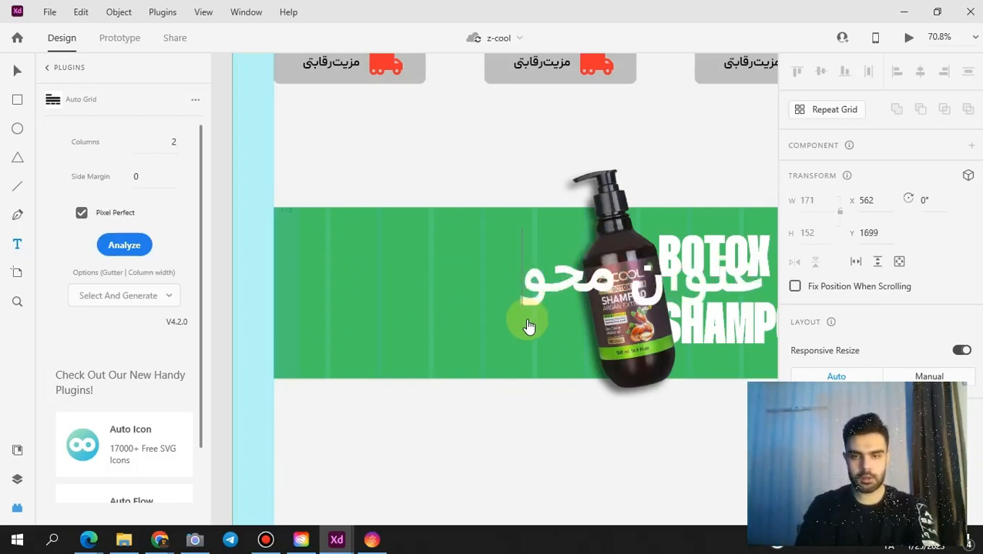
key("BackSpace")
type("صول")
key("ctrl+a")
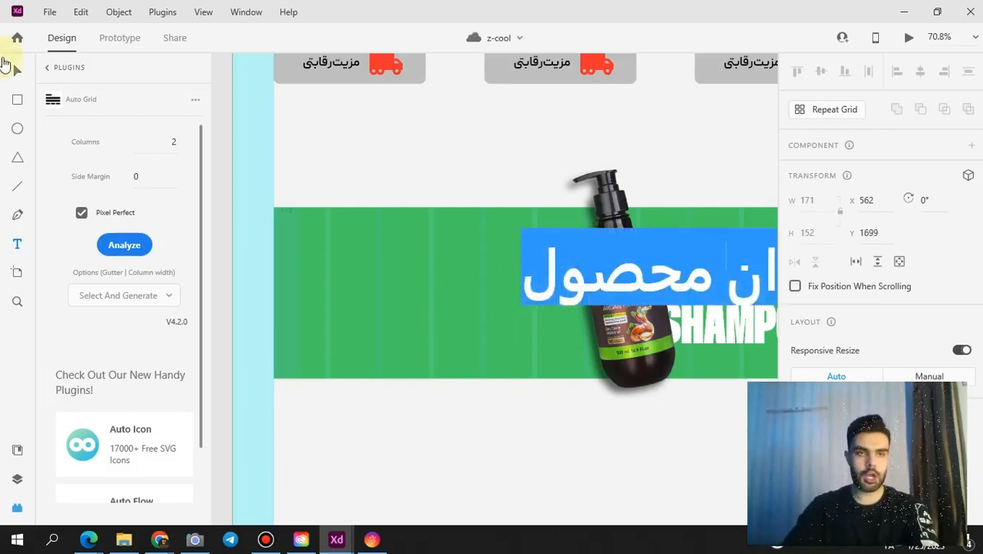
key("Escape")
- Move the "عنوان محصول" text to the banner's empty area beside the bottle and shrink it to about 339 wide
left_click_drag(623, 258, 434, 275)
left_click(17, 71)
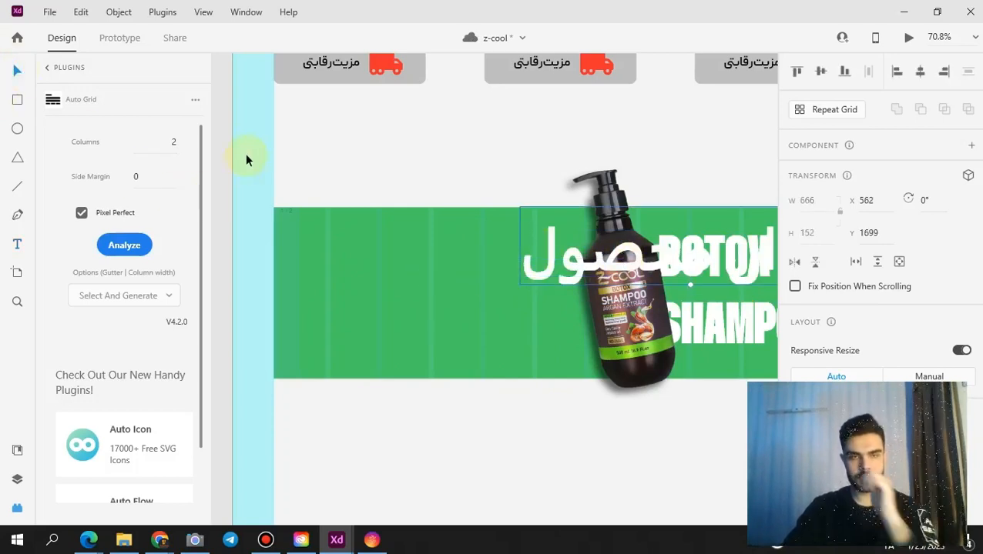
left_click_drag(608, 248, 438, 264)
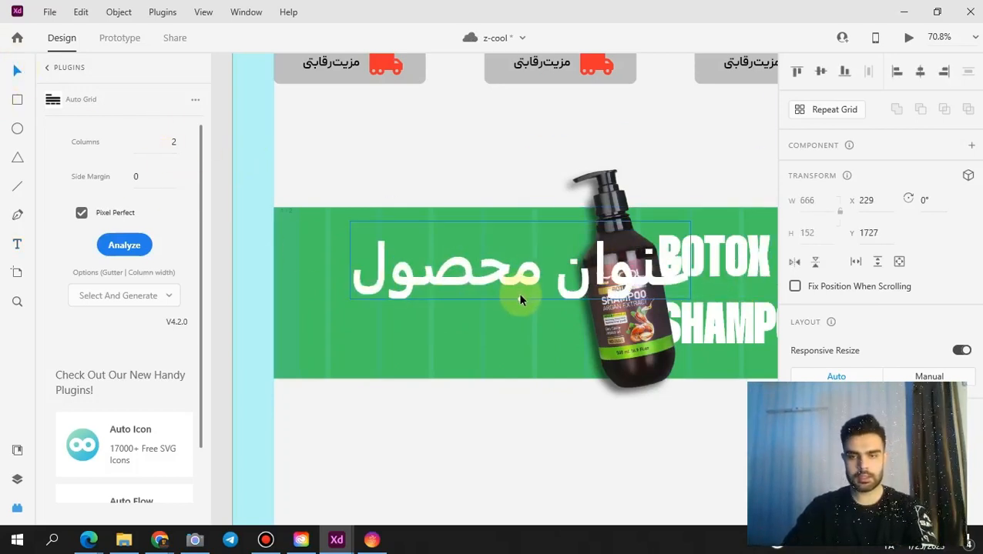
left_click_drag(520, 300, 500, 262)
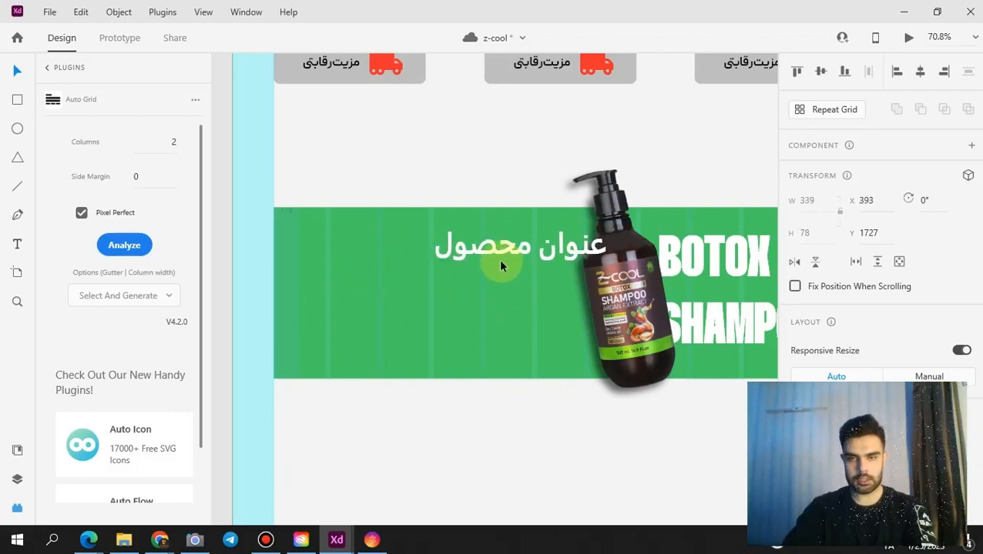
- Move the "عنوان محصول" title further from the bottle, to about X 248, Y 1753, and set its font to Peyda
left_click_drag(553, 245, 481, 264)
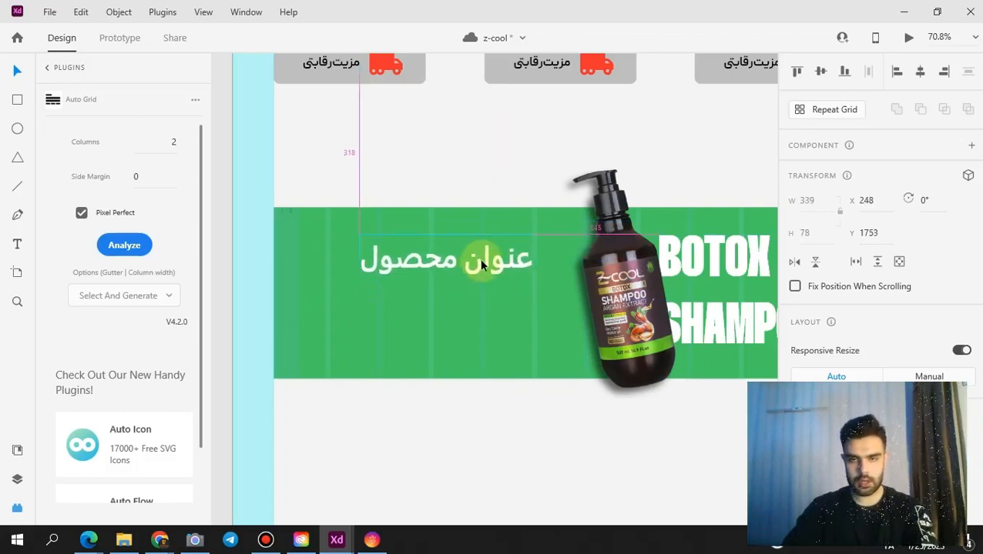
scroll(898, 244, "down", 5)
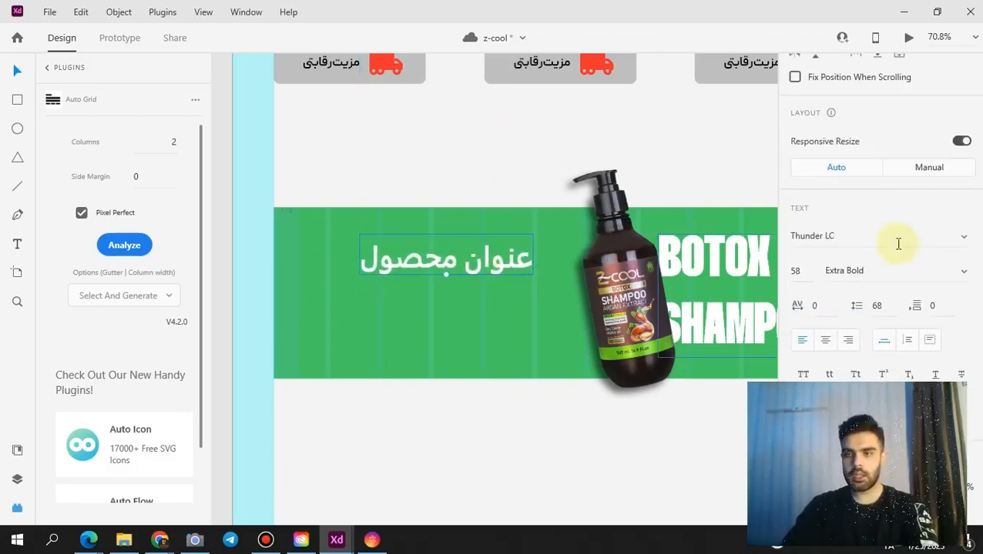
left_click(839, 244)
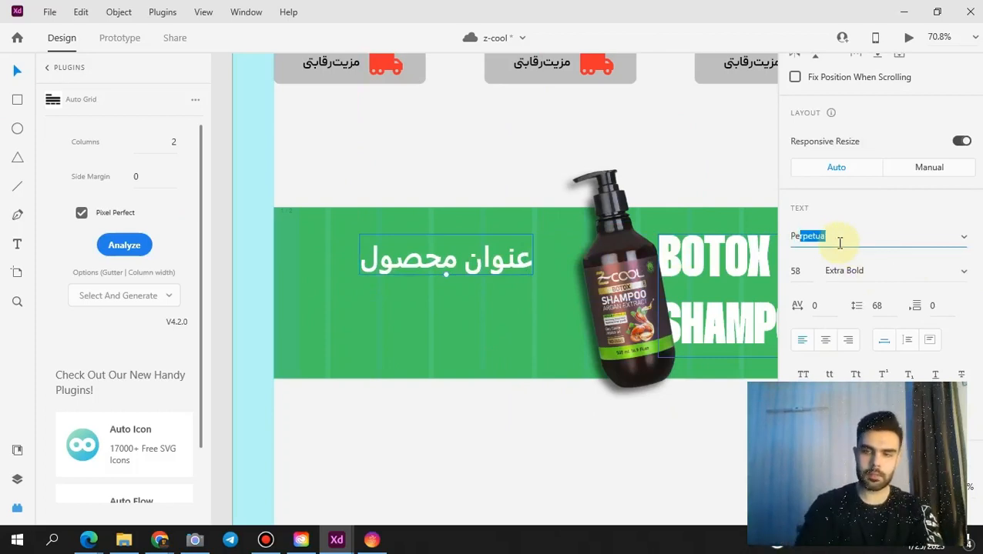
key("Return")
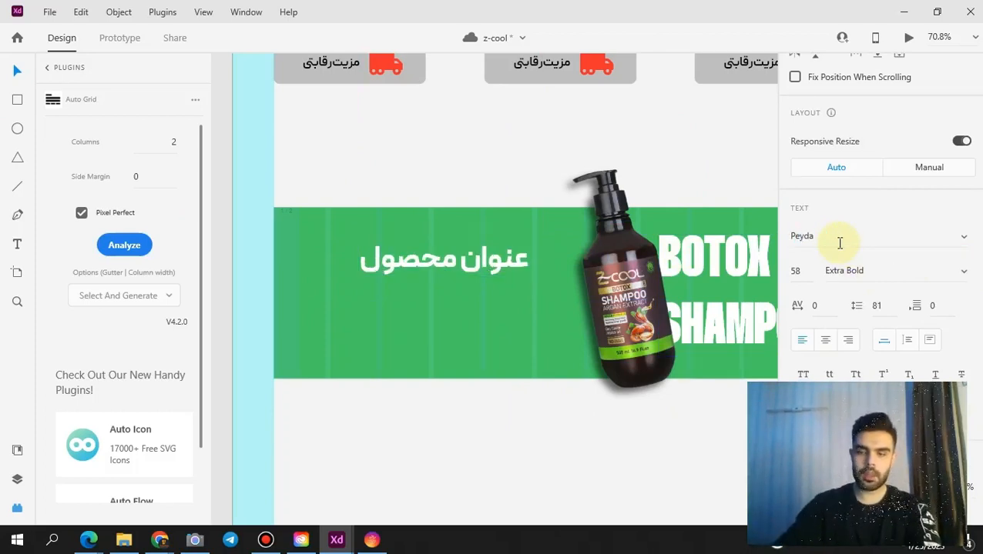
scroll(913, 197, "down", 1)
left_click(914, 197)
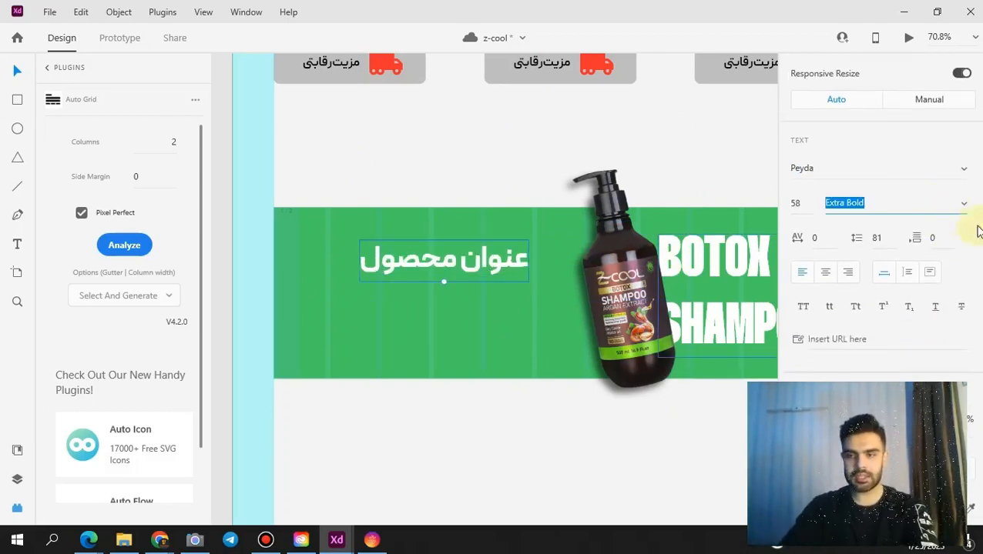
- Change the "عنوان محصول" title's fill to black and reposition it at about X 256, Y 1774
scroll(976, 231, "down", 2)
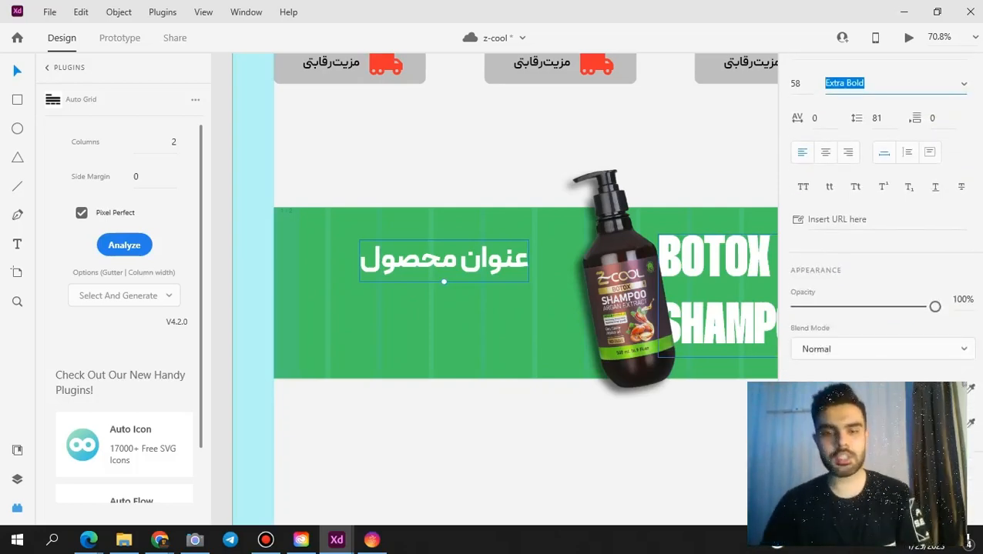
scroll(878, 231, "up", 2)
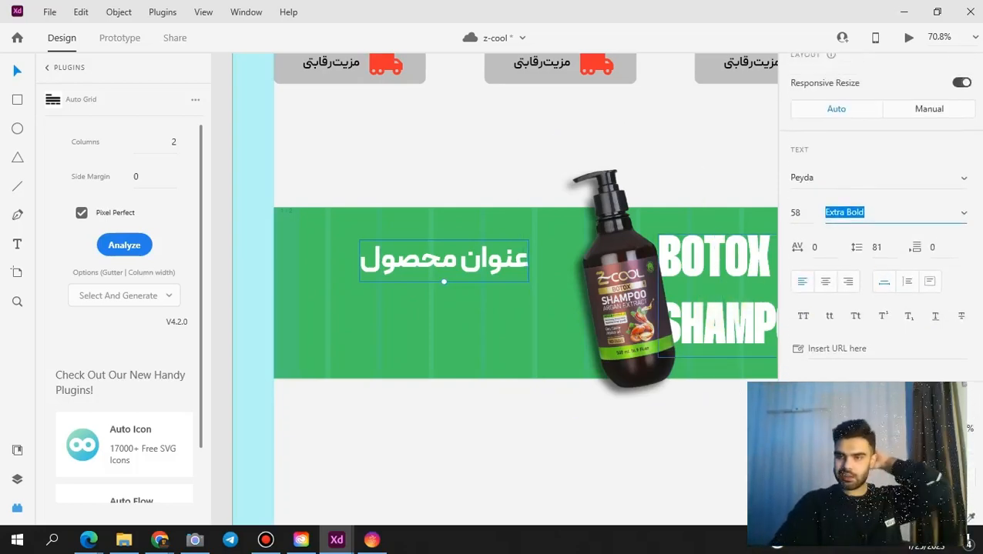
scroll(877, 231, "down", 4)
left_click(822, 282)
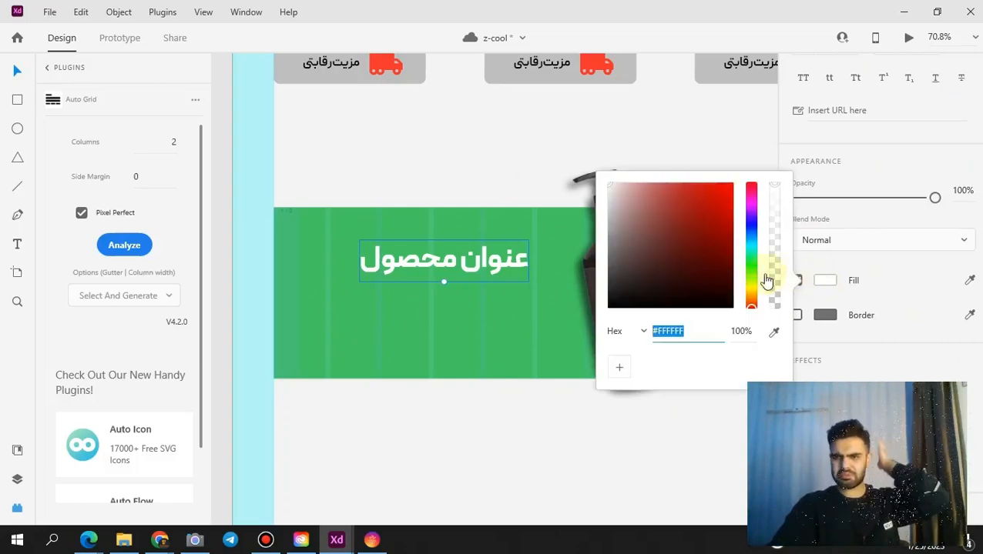
left_click_drag(633, 248, 492, 399)
left_click(492, 399)
left_click_drag(479, 271, 478, 273)
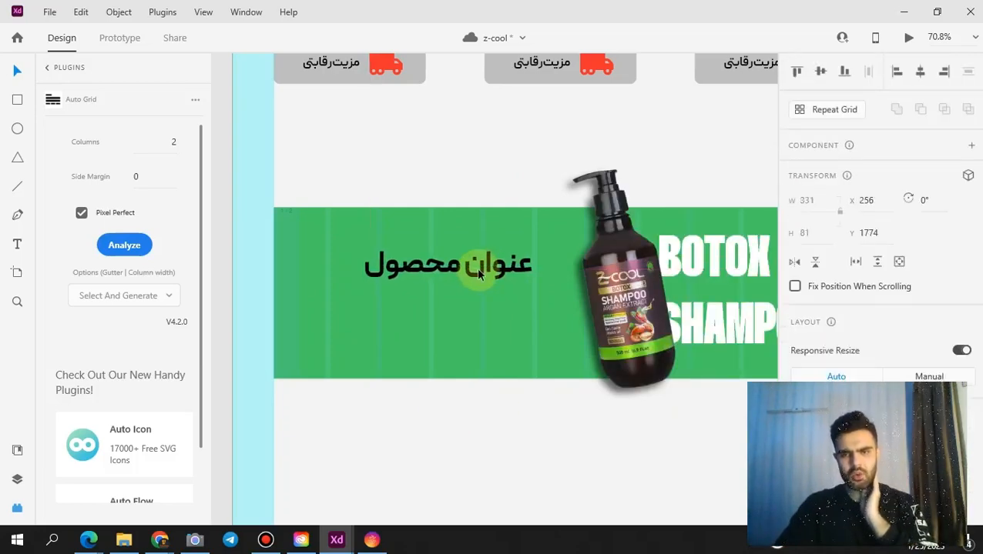
left_click(478, 408)
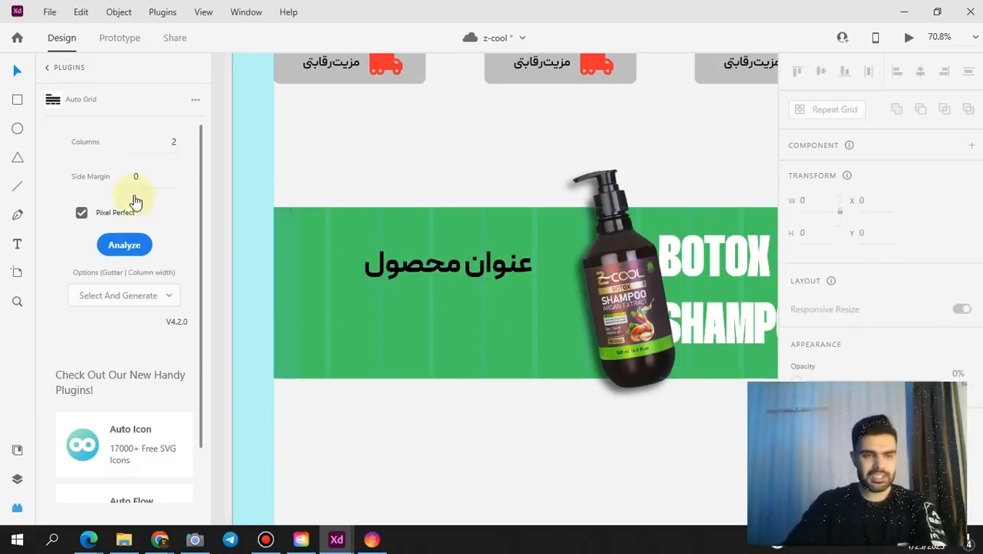
- Draw a text box about 450 × 79 below the title and fill it with Quick Lorem Ipsum, accepting the plugin's privacy policy
left_click(19, 101)
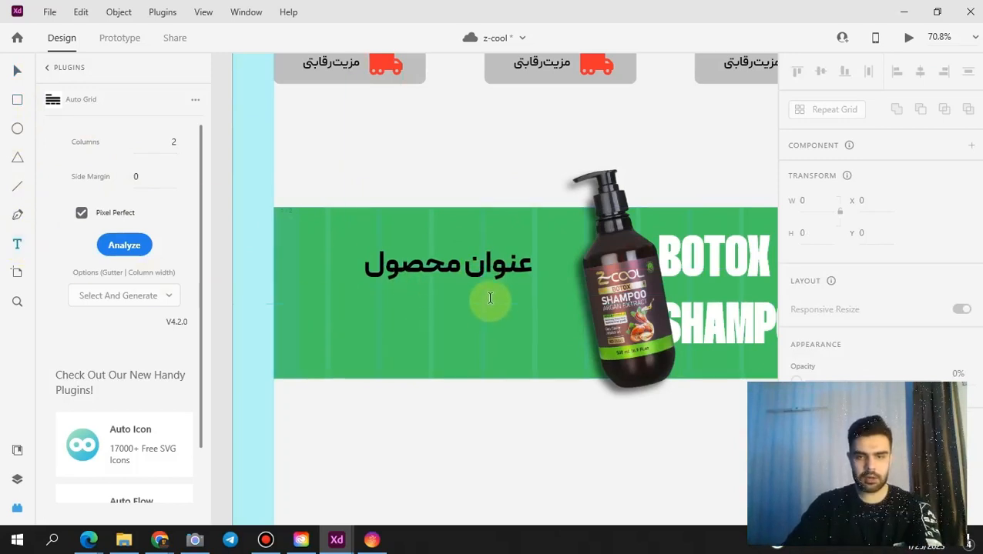
left_click_drag(532, 292, 306, 339)
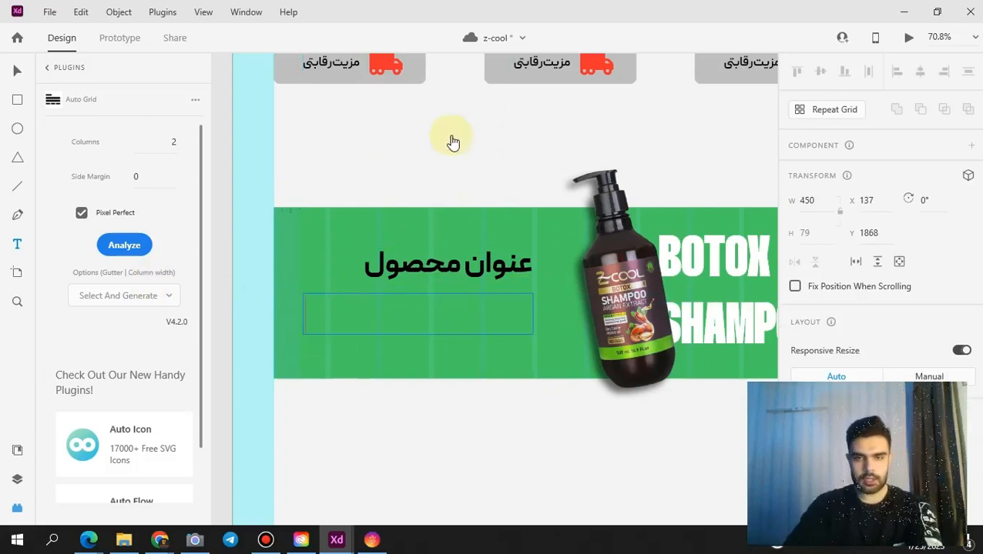
key("Escape")
double_click(360, 318)
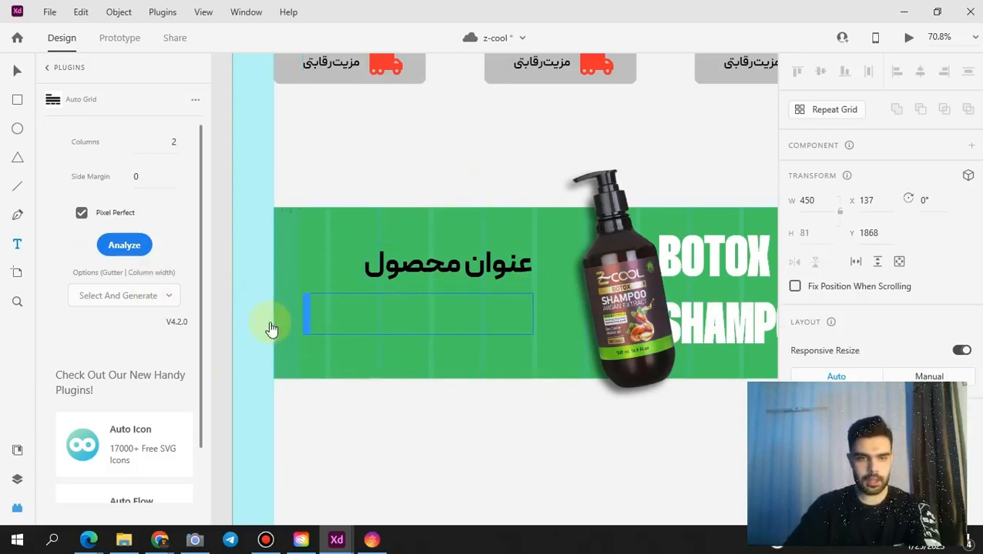
left_click(17, 507)
left_click(16, 506)
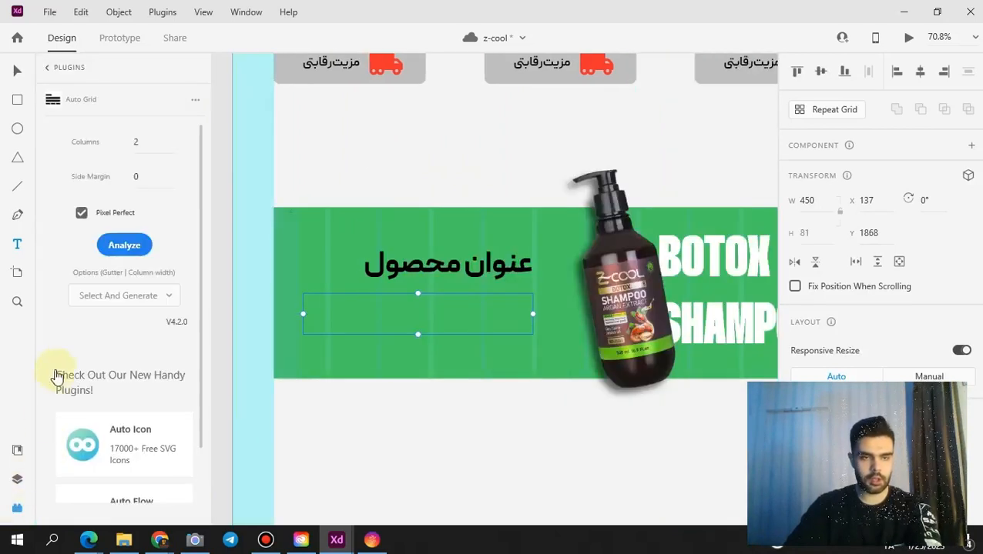
left_click(57, 69)
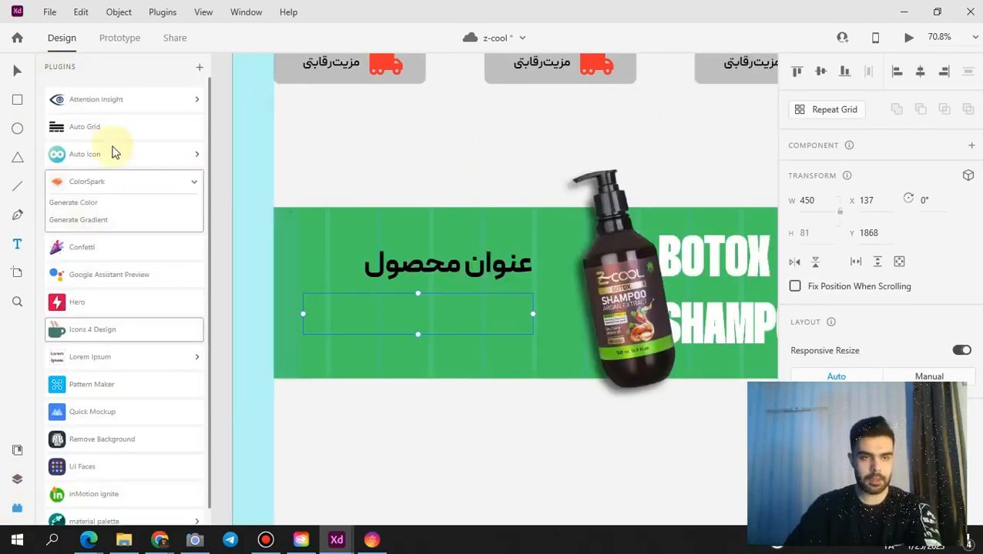
left_click(116, 362)
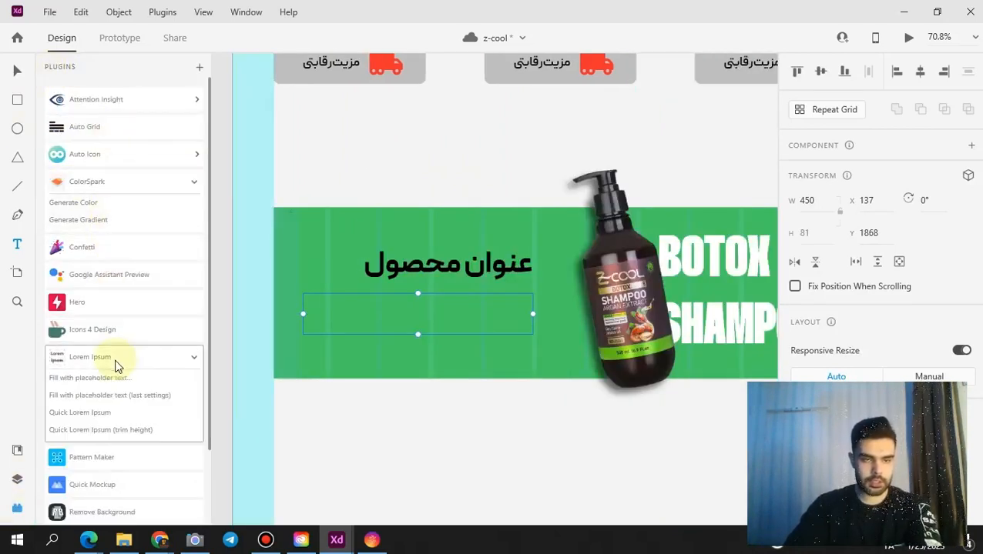
left_click(108, 416)
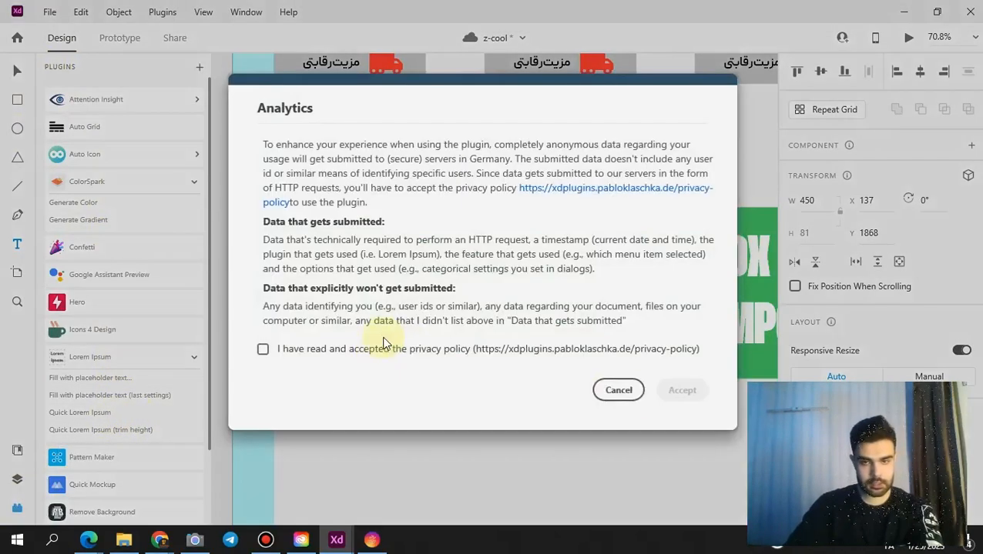
left_click(685, 390)
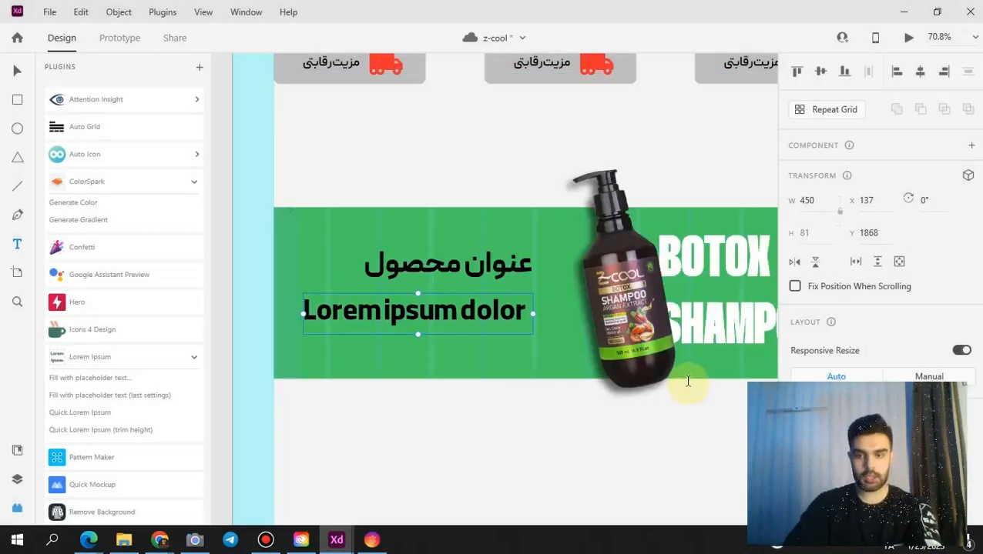
- Delete the oversized placeholder text and try to run Quick Lorem Ipsum (trim height) on the emptied box
double_click(416, 311)
key("ctrl+a")
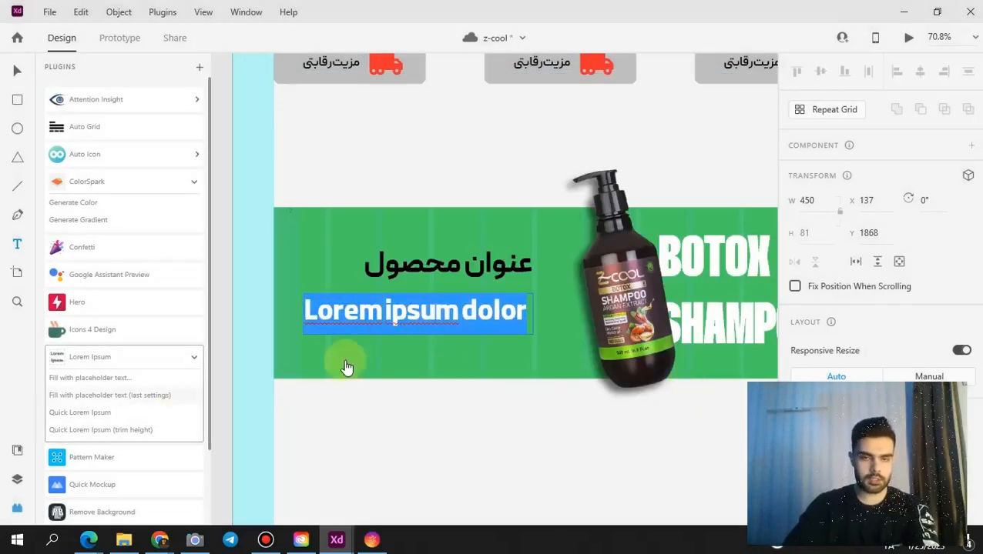
key("BackSpace")
left_click(94, 436)
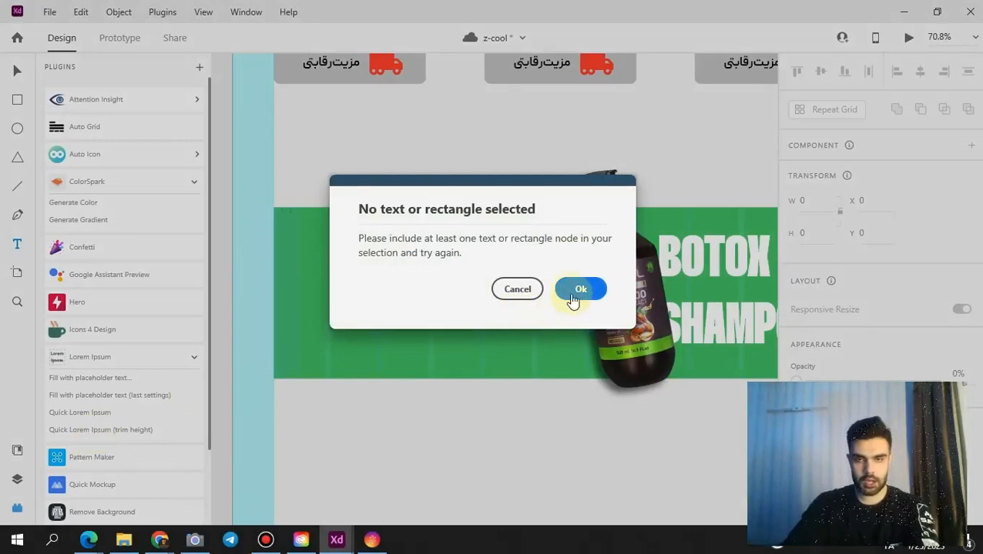
left_click(518, 289)
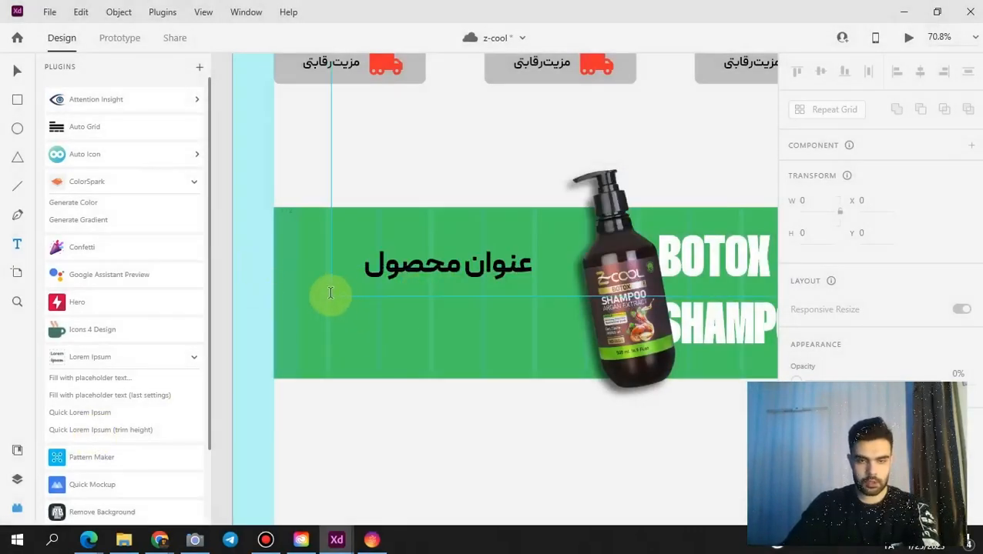
- Draw a text box about 394 × 120 below the title and fill it with Quick Lorem Ipsum (trim height)
left_click_drag(329, 295, 533, 356)
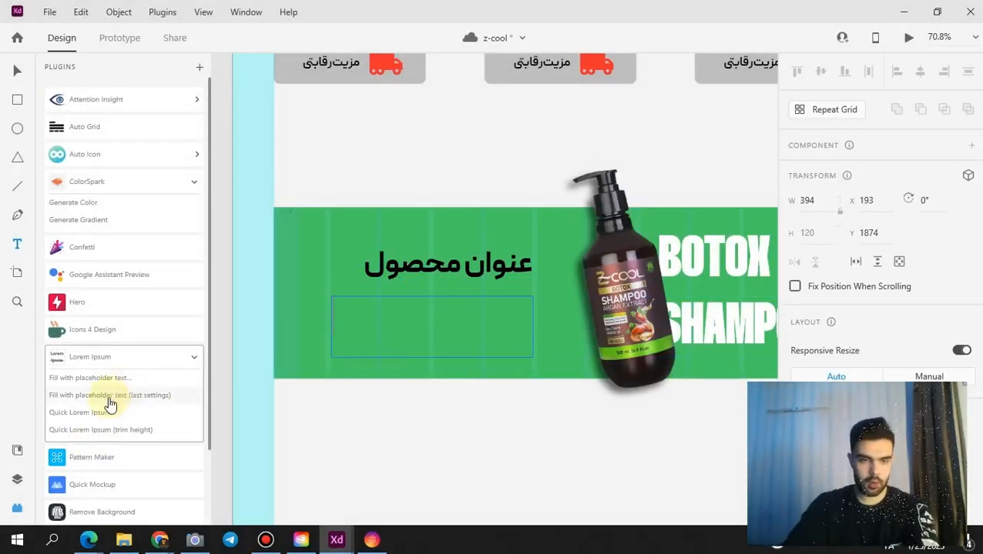
left_click(109, 432)
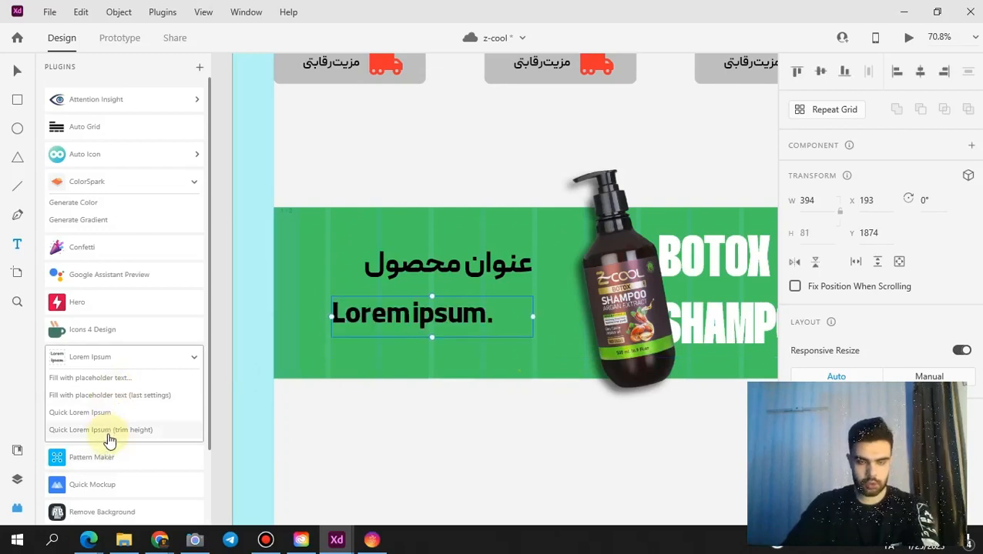
- Set the placeholder text's font size to 15 and refill its box with placeholder text using the last settings
double_click(509, 318)
scroll(878, 232, "down", 5)
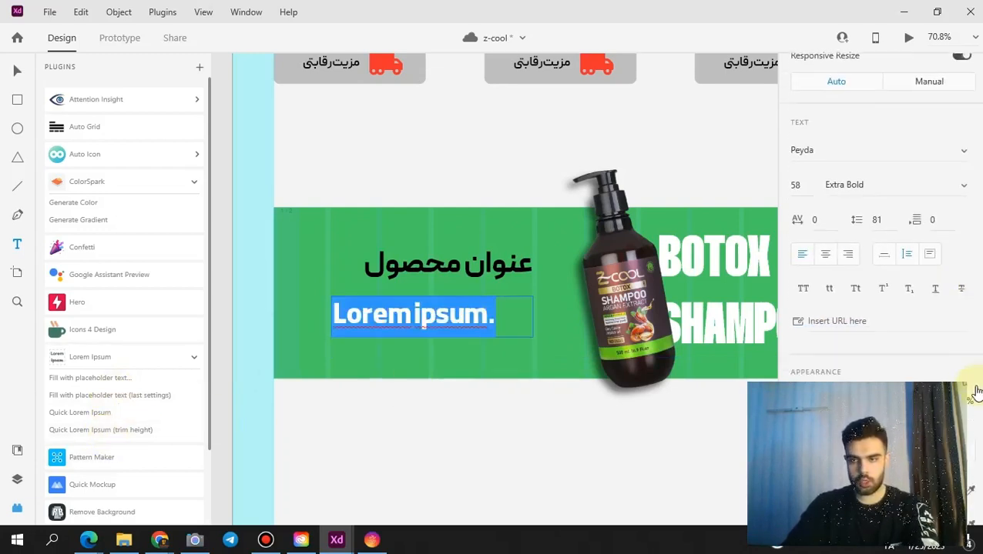
left_click(810, 172)
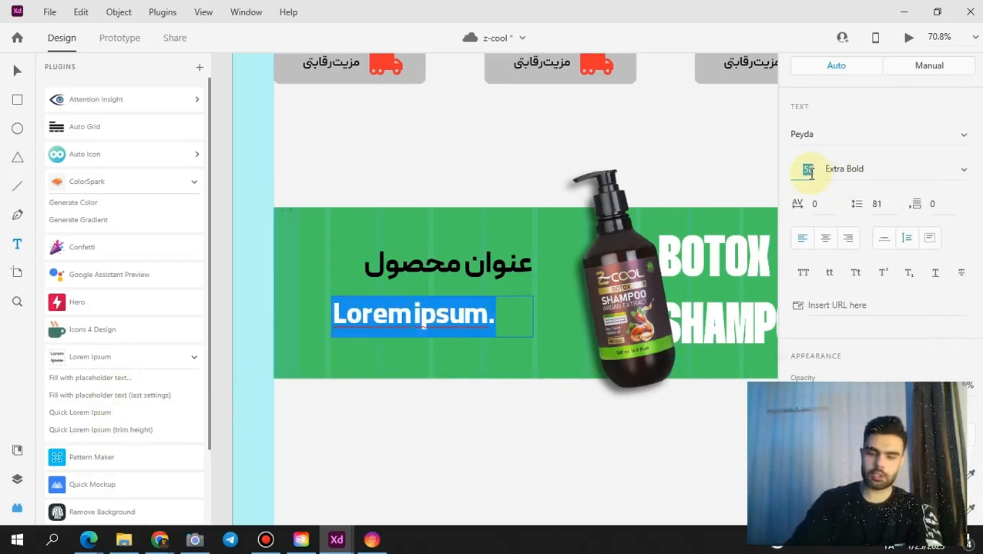
key("Return")
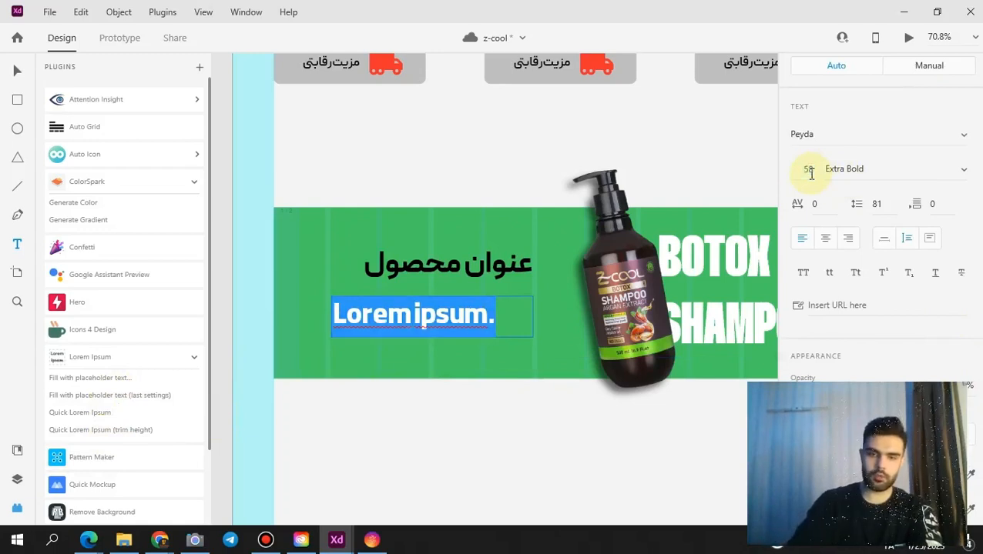
left_click(486, 312)
key("ctrl+a")
left_click(807, 168)
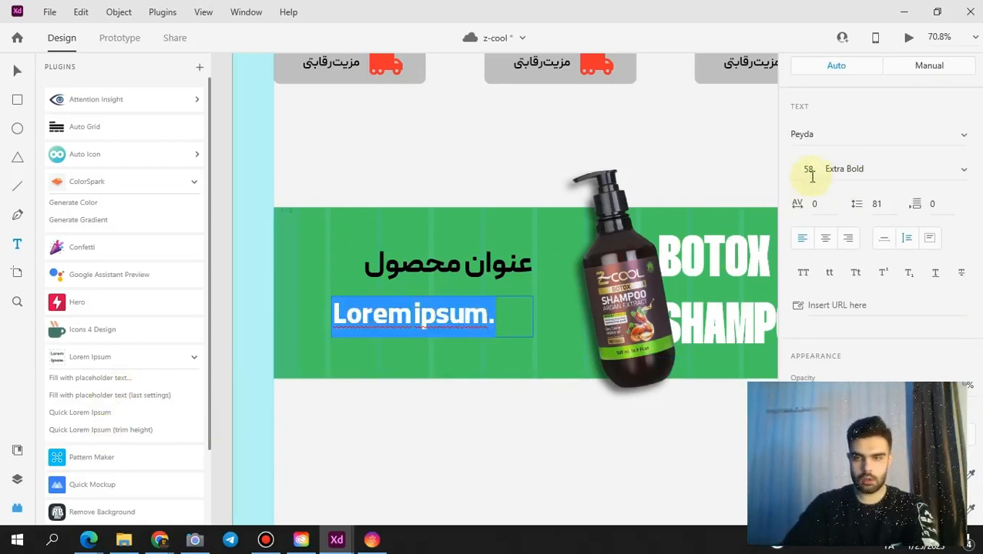
type("15")
key("Return")
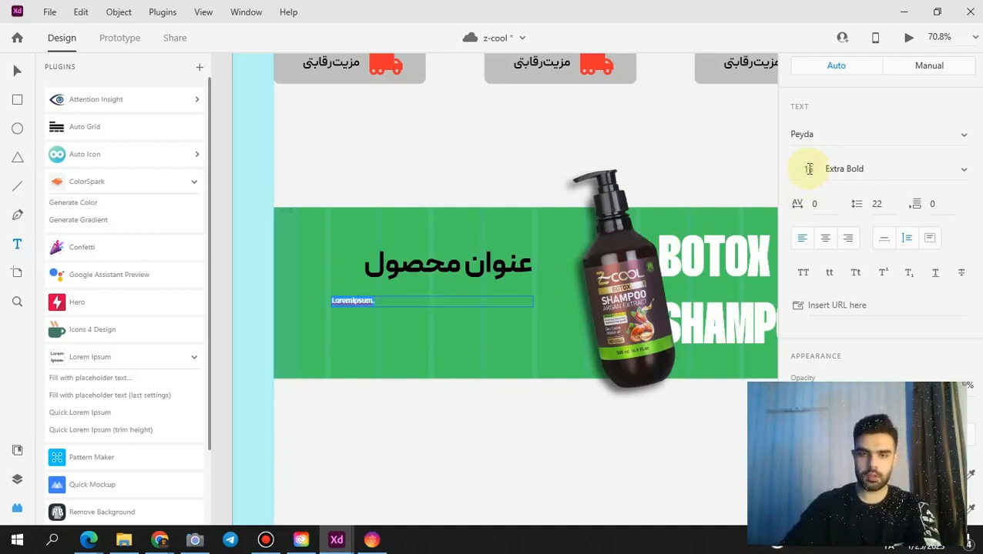
left_click(120, 398)
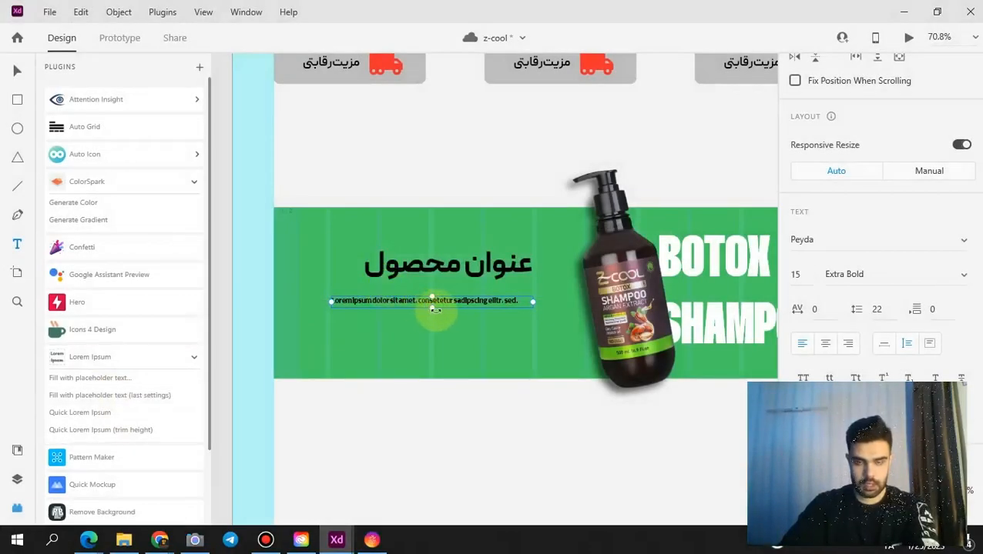
- Right-align the placeholder text and move it up directly beneath the "عنوان محصول" title, then deselect it
scroll(844, 279, "down", 3)
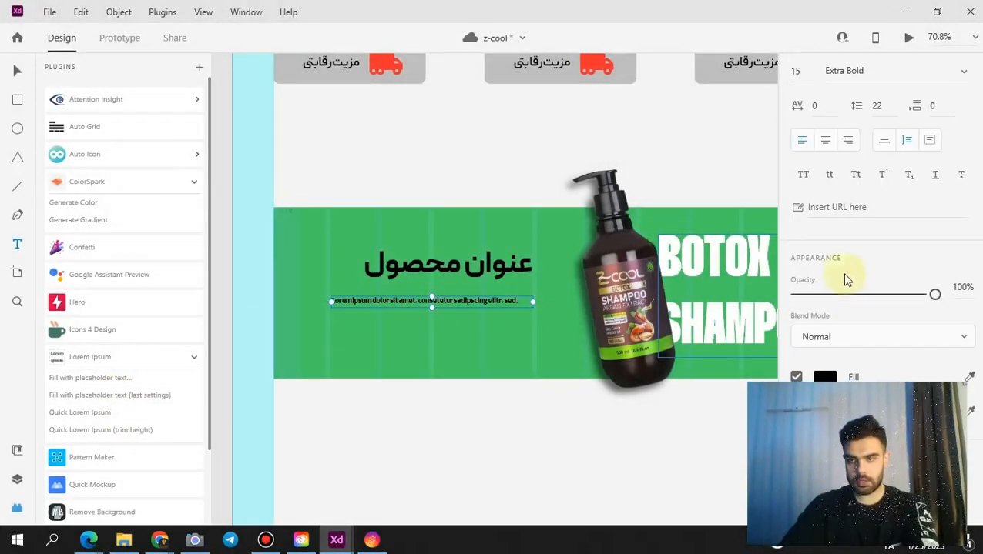
left_click(850, 142)
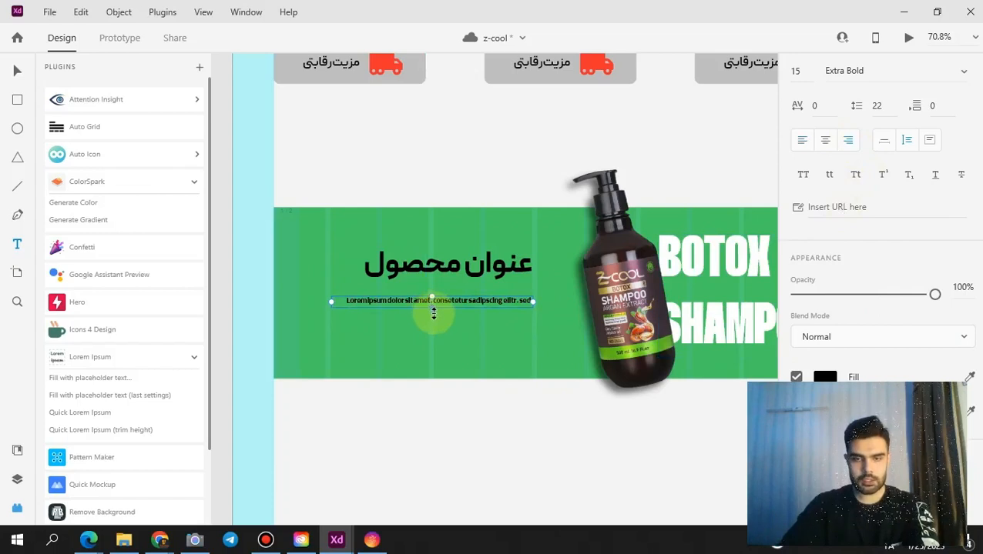
left_click_drag(433, 307, 479, 303)
left_click(15, 77)
left_click(483, 422)
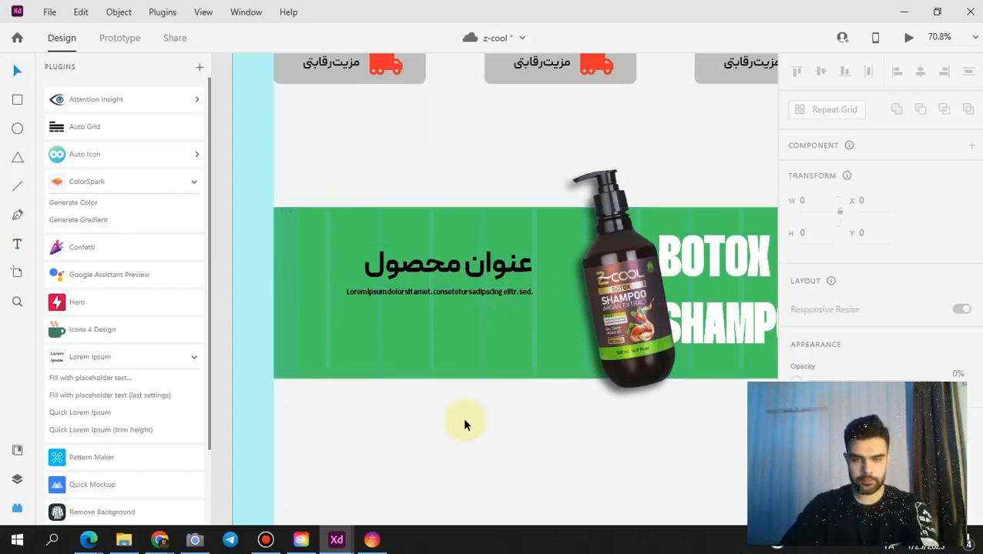
- Draw a rectangle about 102 × 28 beneath the placeholder text, at about X 485, Y 1913
left_click_drag(465, 425, 456, 384)
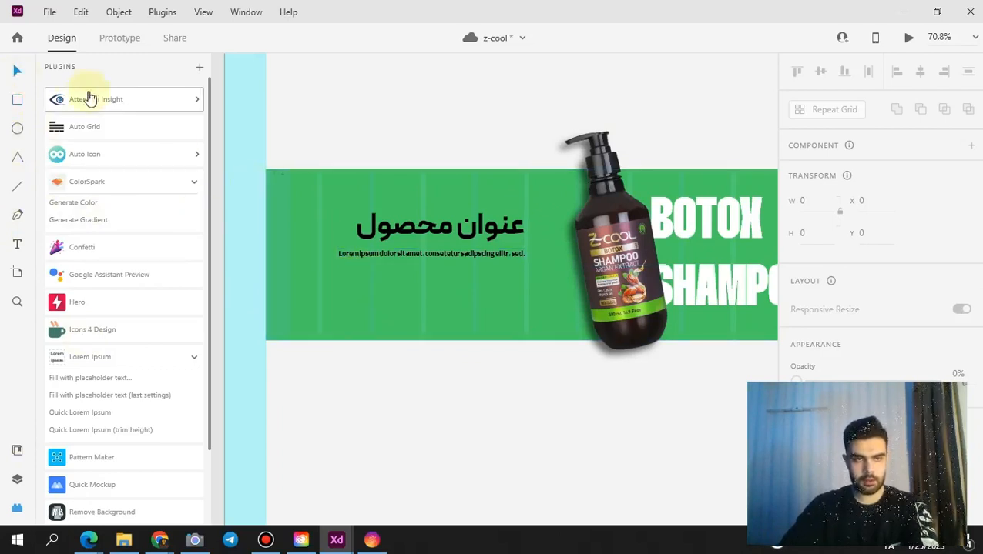
left_click(18, 100)
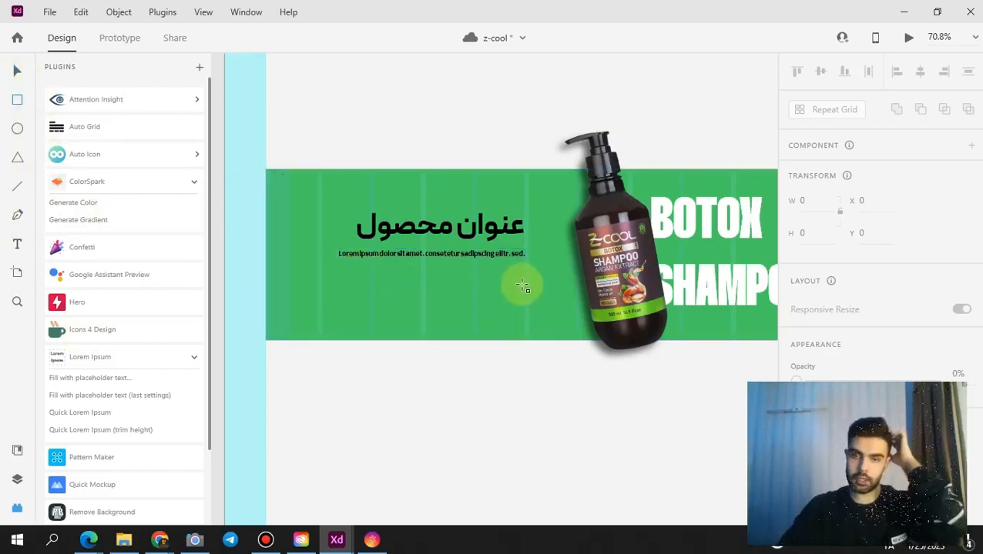
left_click_drag(524, 280, 474, 290)
scroll(477, 288, "up", 8)
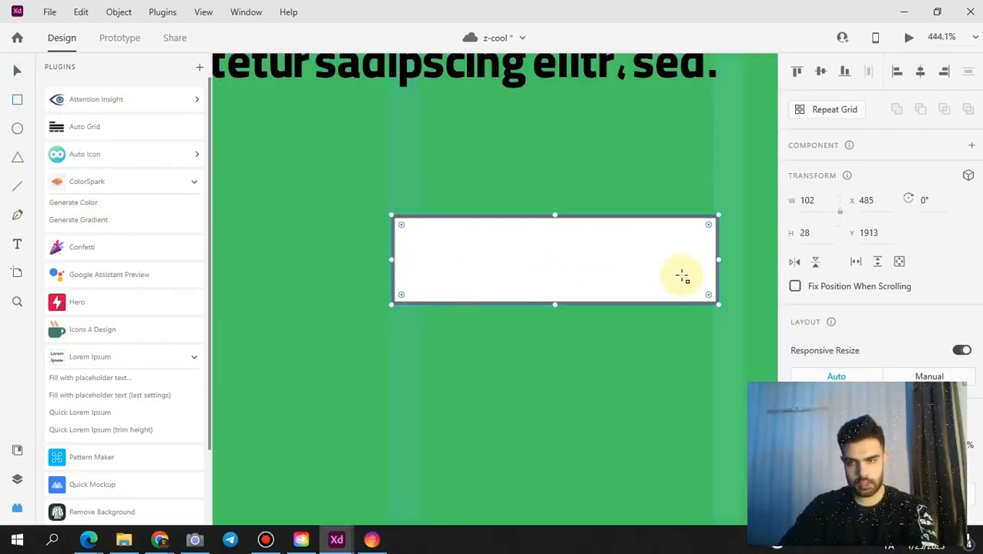
- Shift the white rectangle beneath the placeholder text to X 483, round its corners to 20 and remove its border
left_click(583, 274)
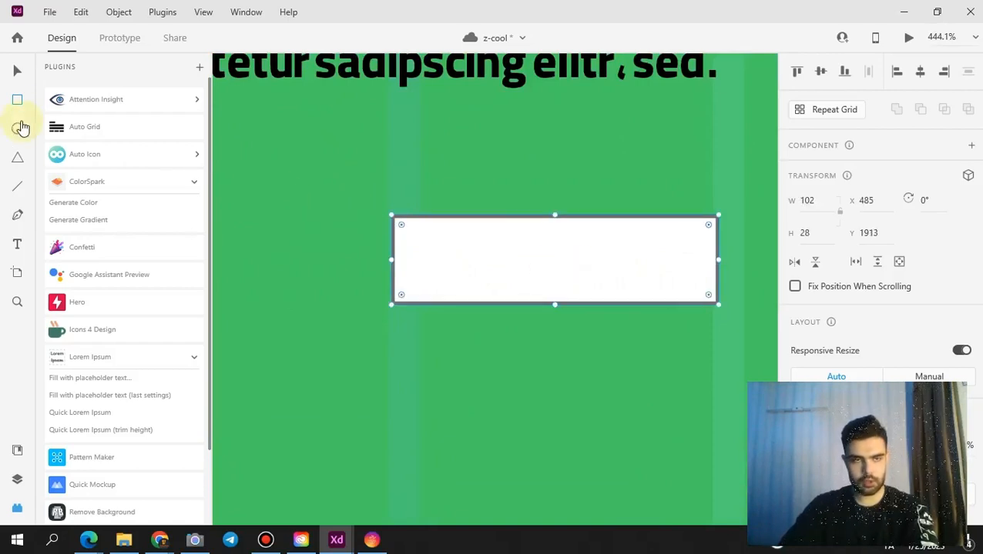
left_click(19, 73)
left_click_drag(585, 277, 558, 279)
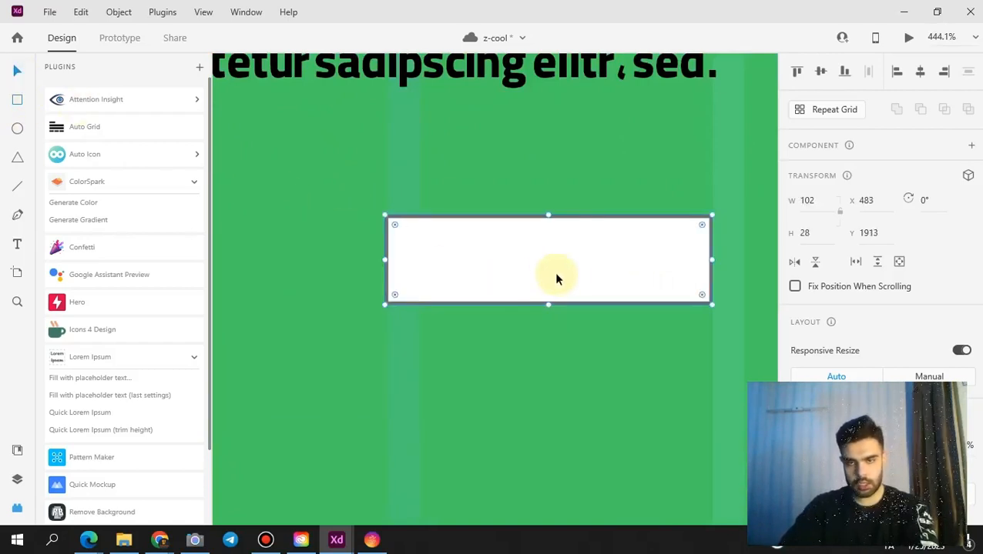
scroll(883, 329, "down", 5)
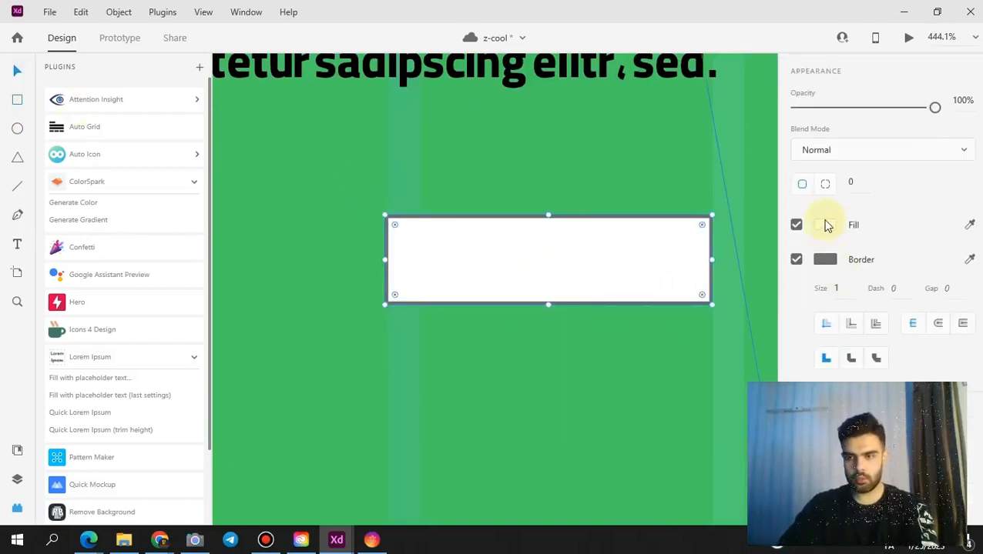
left_click(866, 181)
type("20")
key("Return")
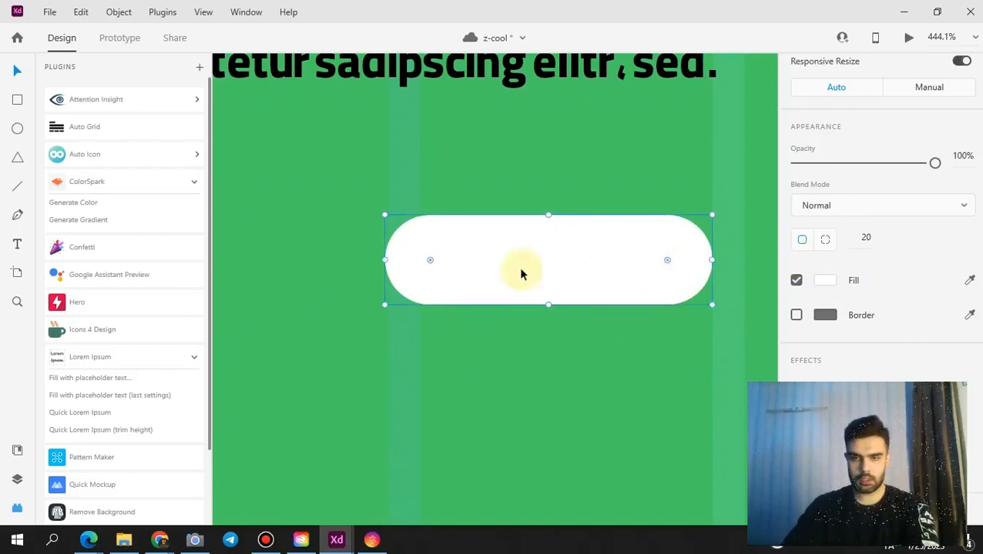
- Add the label "مشاهده محصول" at font size 11 and place it centred inside the rounded white button
left_click(17, 245)
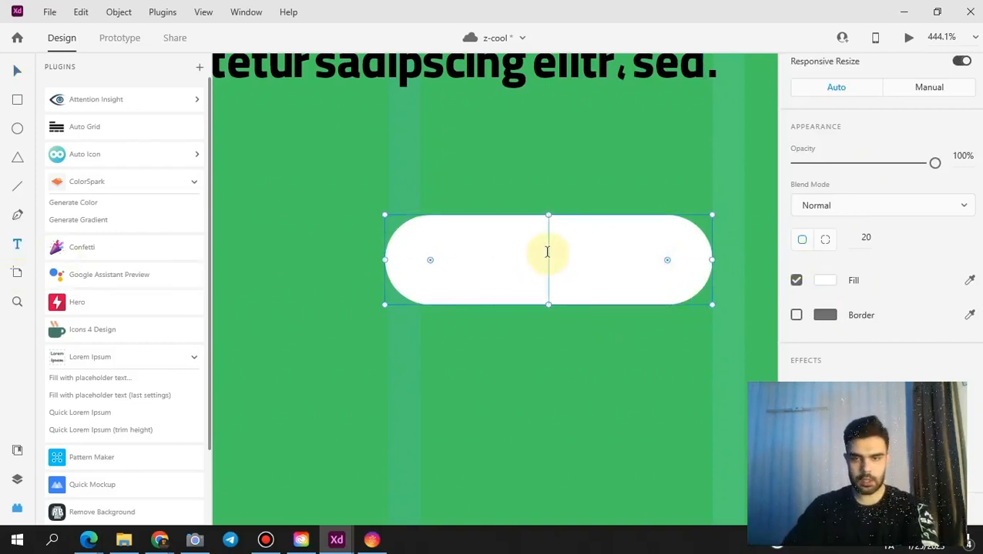
left_click(594, 423)
type("مشاهده")
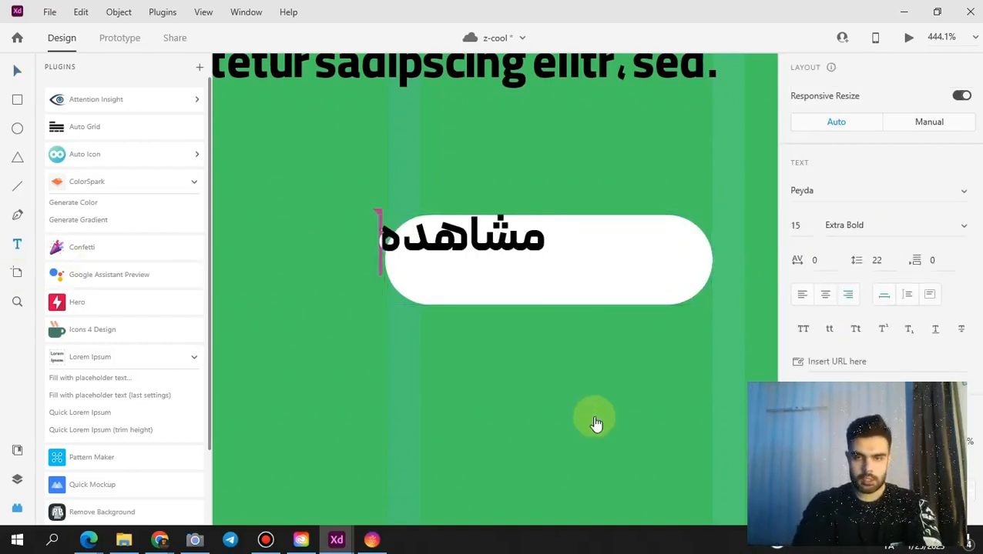
type(" محصول")
key("ctrl+a")
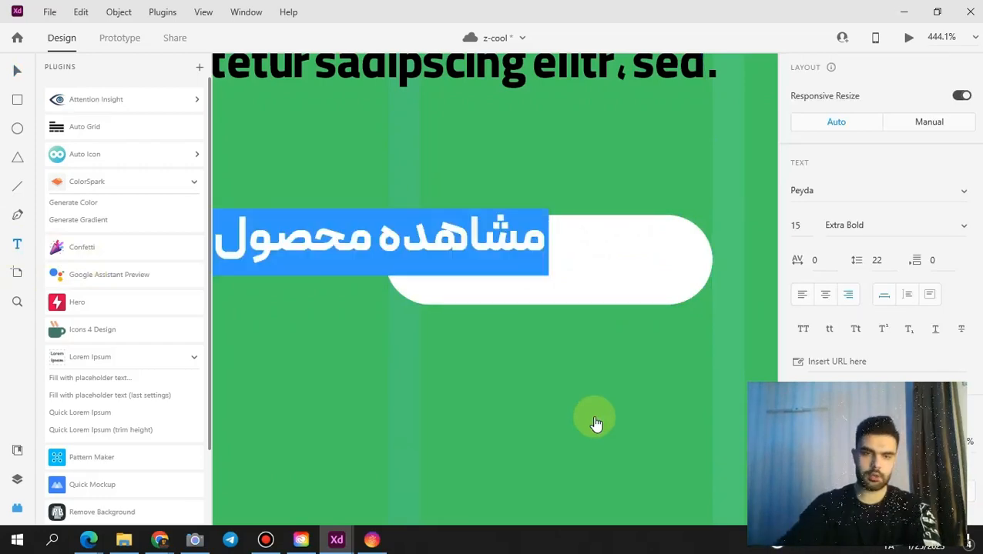
left_click(17, 70)
left_click_drag(402, 256, 553, 266)
scroll(563, 369, "down", 2)
scroll(564, 370, "down", 5)
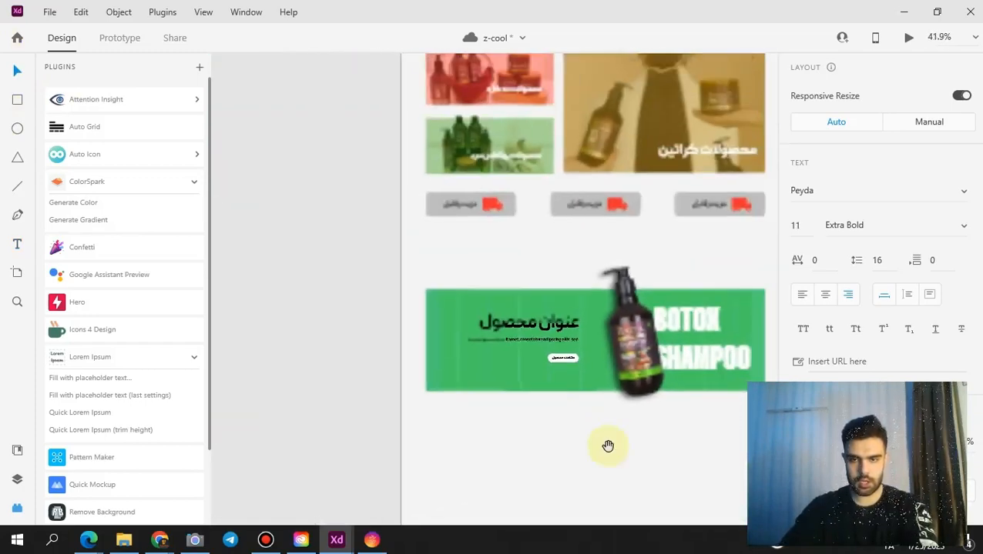
- Preview the homepage prototype, checking it from the header down past the green banner, and return to the design
left_click(582, 405)
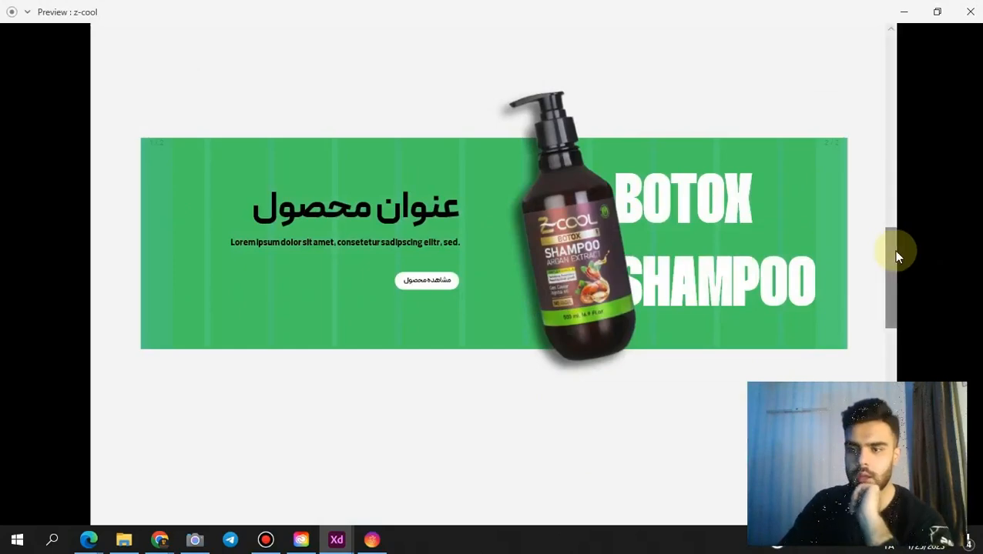
left_click_drag(893, 250, 878, 63)
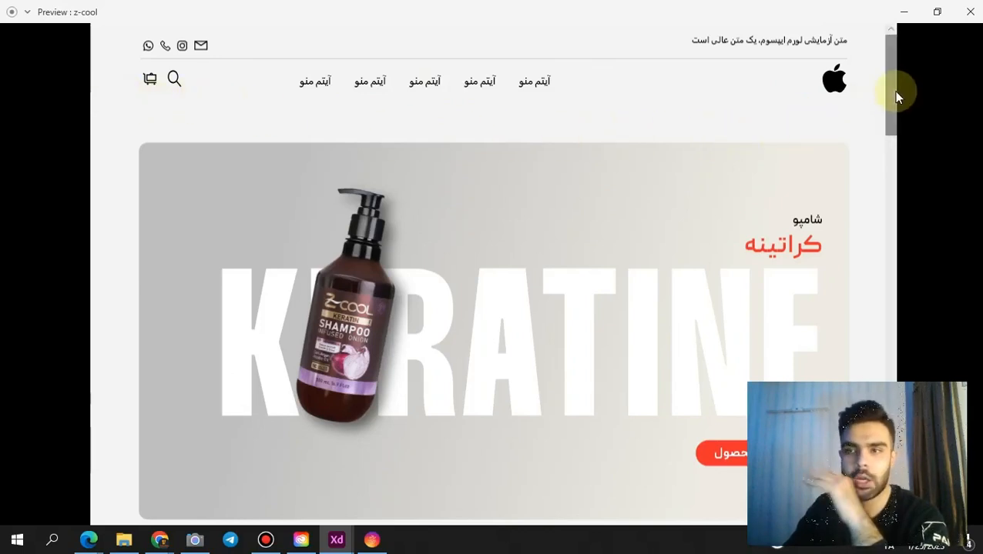
left_click_drag(894, 92, 892, 313)
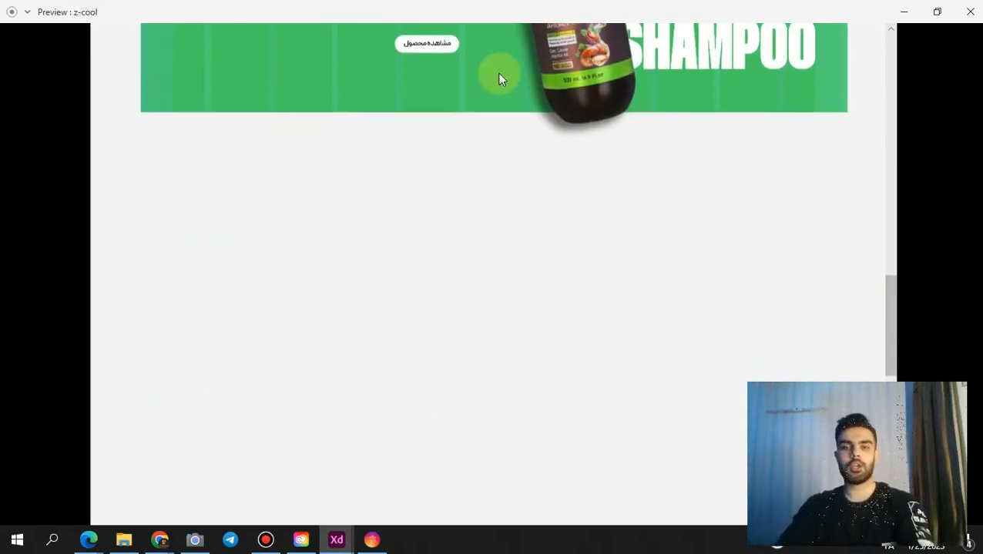
left_click(902, 12)
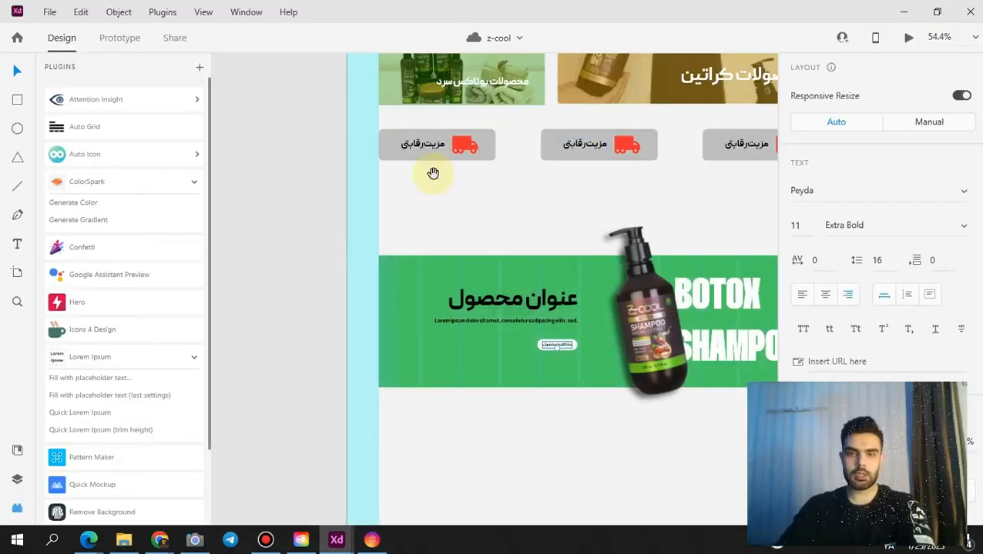
- Copy the eight-card product grid from the wireframe artboard and paste it beneath the green banner, aligned to the page columns
left_click_drag(432, 173, 525, 364)
left_click_drag(471, 130, 485, 408)
left_click_drag(427, 132, 428, 373)
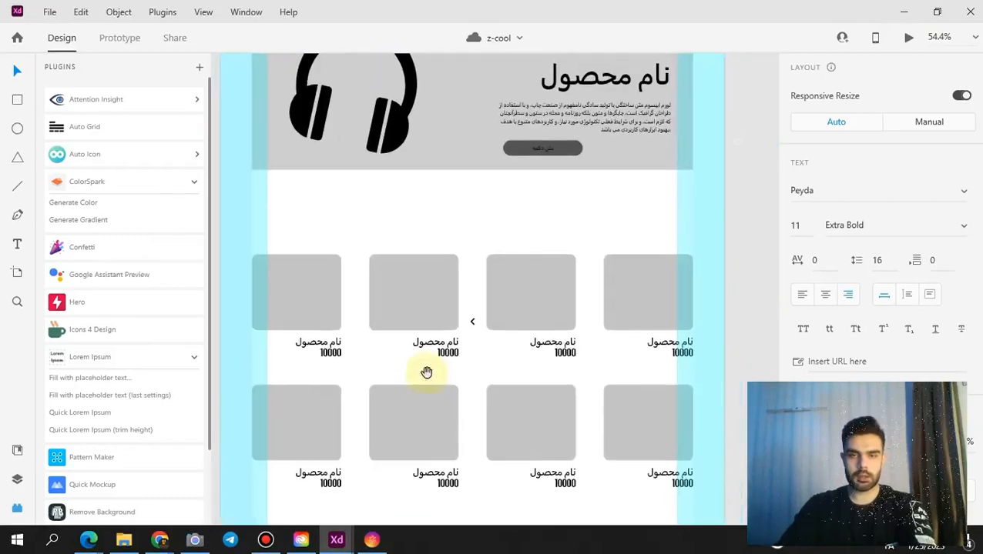
mouse_move(442, 248)
left_mouse_down()
mouse_move(443, 391)
mouse_move(443, 238)
left_mouse_up()
left_click_drag(451, 385, 447, 317)
left_click(287, 211)
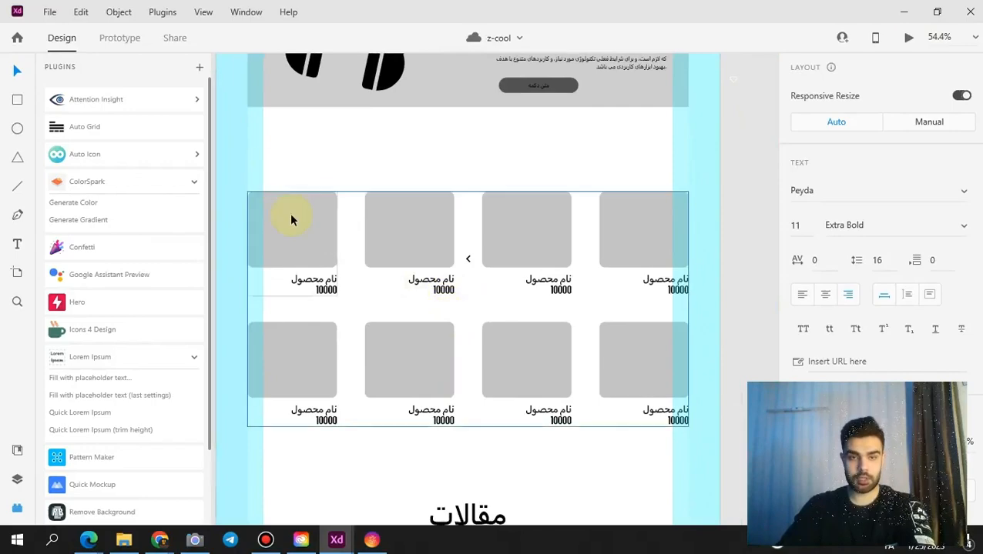
left_click_drag(401, 379, 397, 145)
left_click_drag(439, 439, 431, 85)
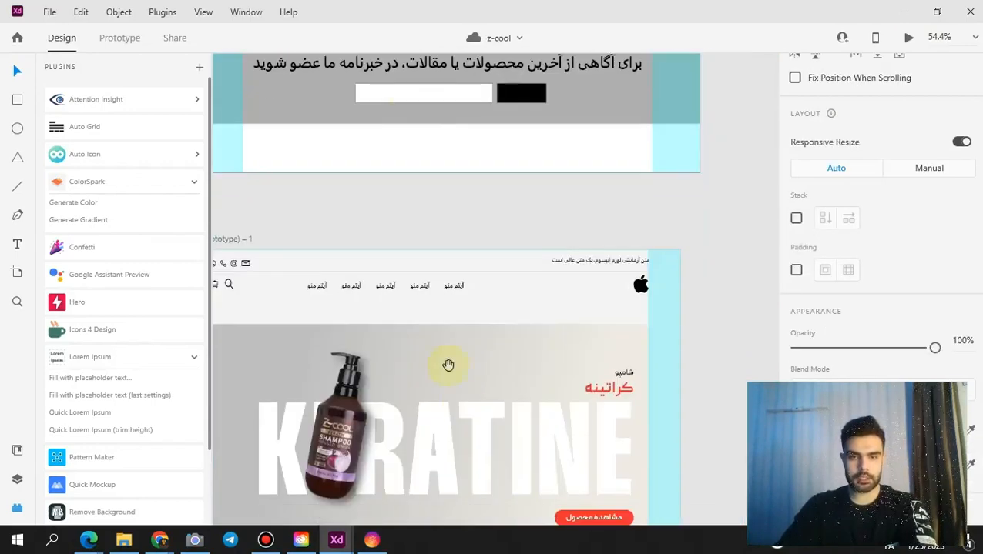
left_click_drag(447, 364, 444, 103)
left_click_drag(428, 434, 397, 307)
key("ctrl+v")
mouse_move(424, 339)
left_mouse_down()
mouse_move(367, 304)
mouse_move(422, 331)
left_mouse_up()
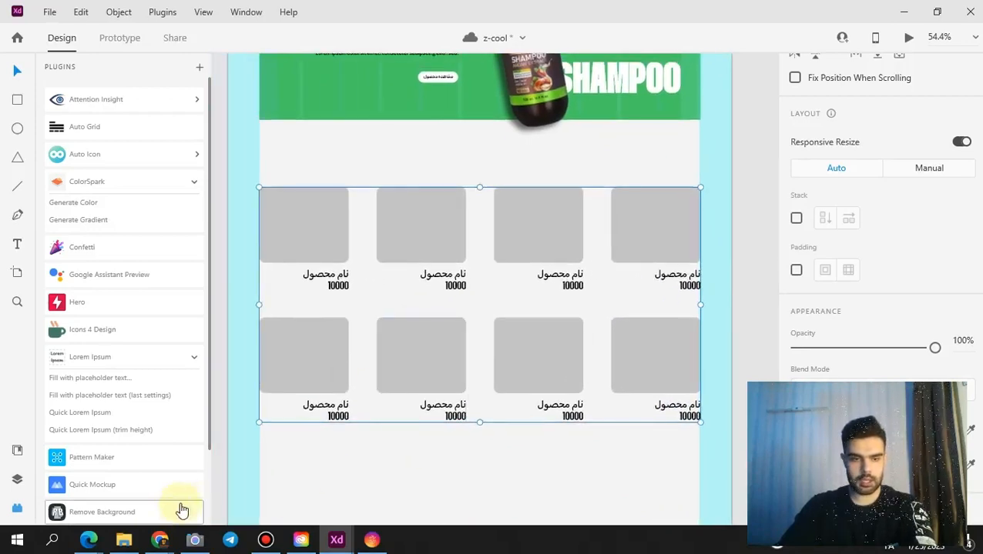
- Fill the third product card in the upper row with photo_2023-01-24_11-40-36.jpg from the butax folder
left_click(124, 539)
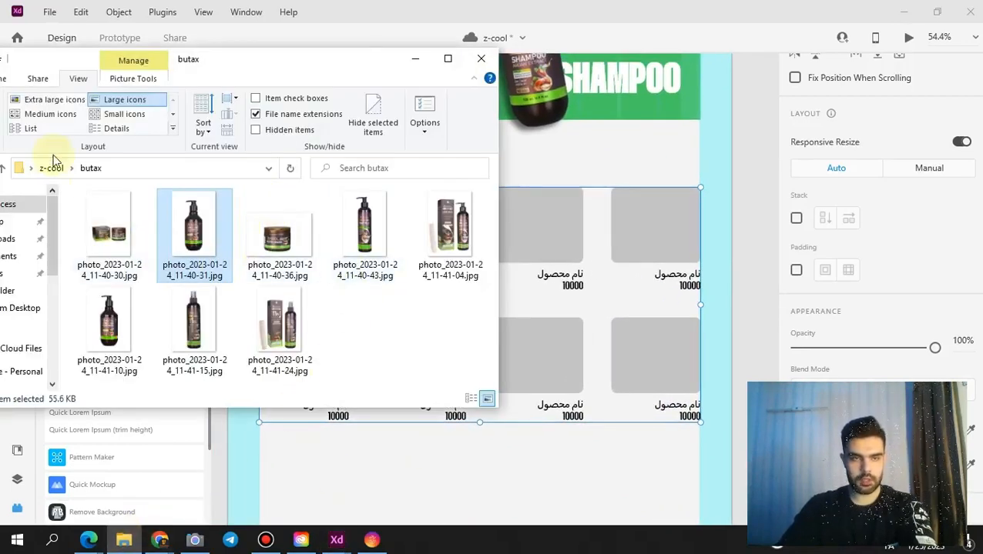
left_click_drag(278, 235, 540, 225)
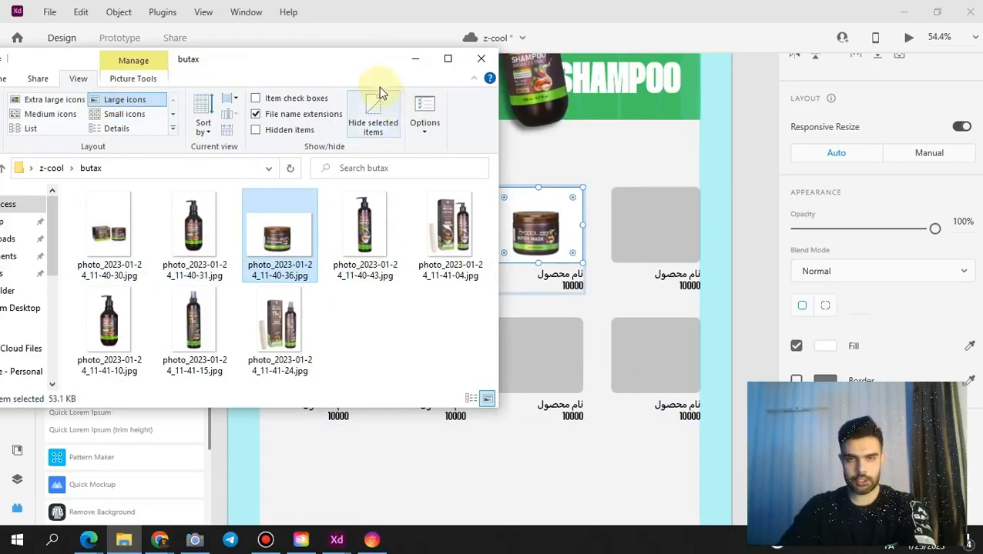
left_click_drag(314, 65, 204, 67)
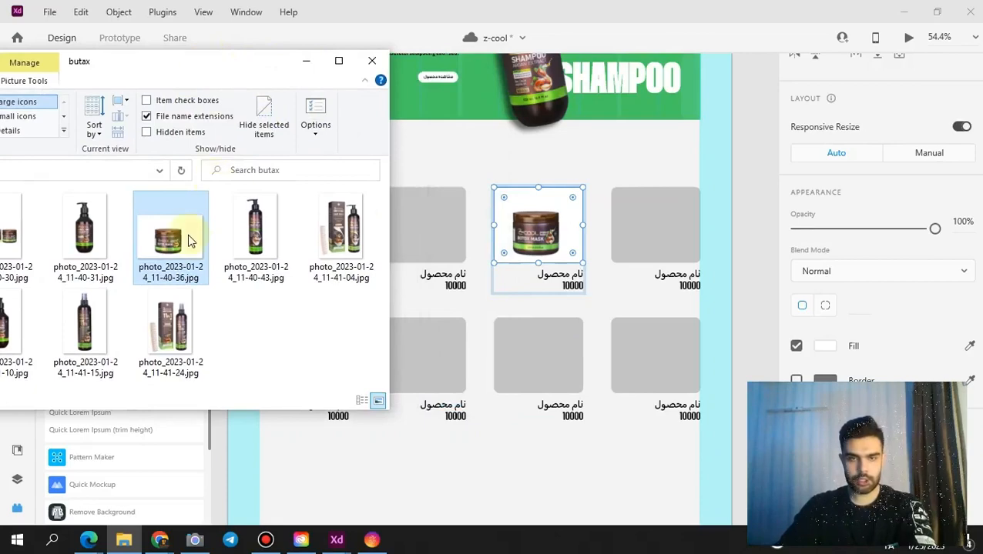
left_click_drag(191, 241, 650, 231)
left_click_drag(168, 238, 413, 259)
left_click_drag(566, 225, 562, 229)
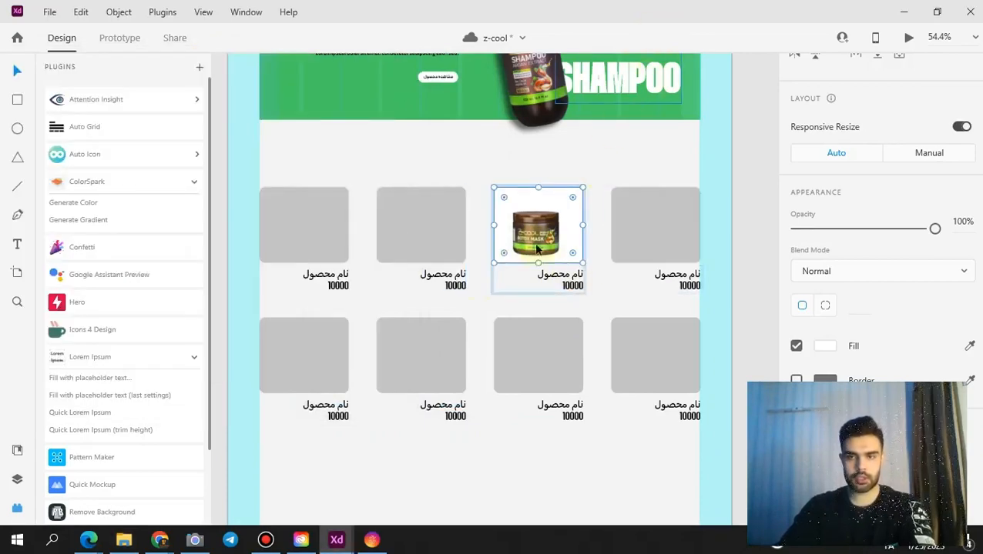
- Fill the fourth card in the upper row with photo_2023-01-24_11-40-43.jpg and shift the image down inside its frame
left_click(123, 540)
left_click_drag(256, 231, 657, 239)
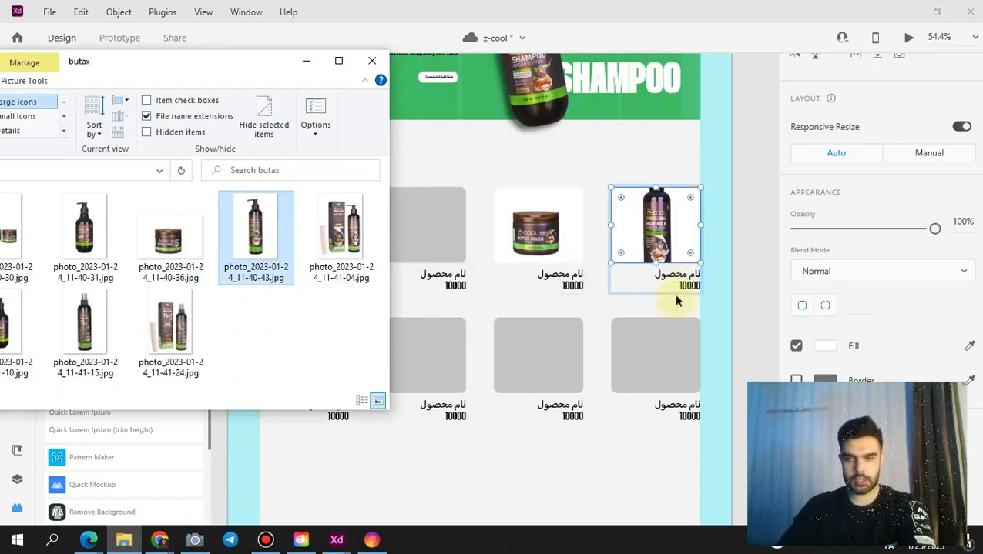
left_click_drag(612, 157, 616, 184)
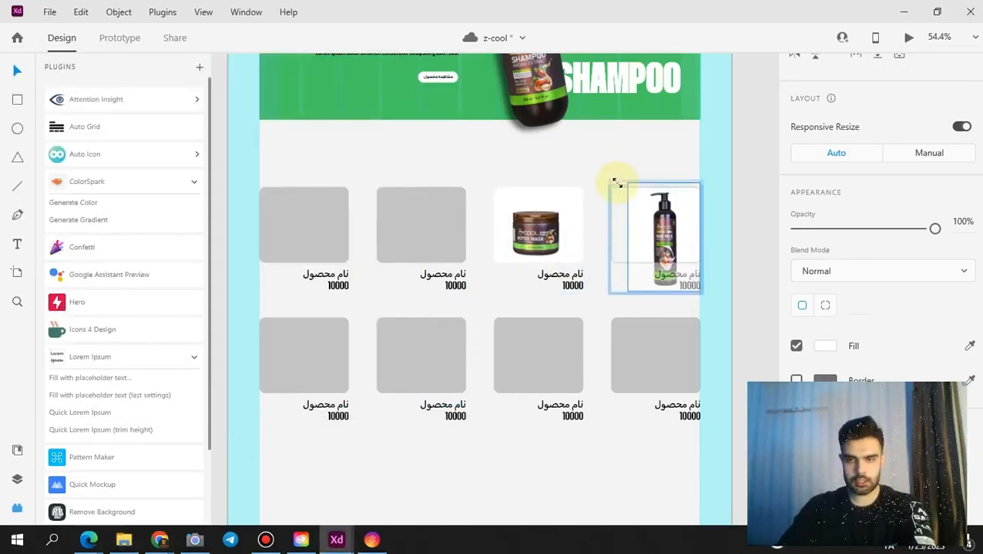
key("ctrl+z")
left_click_drag(664, 232, 664, 245)
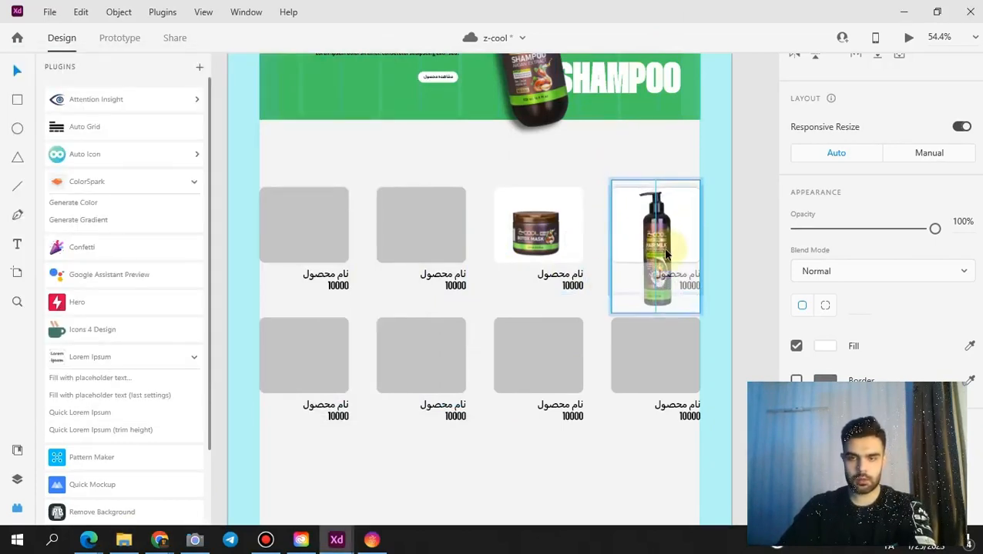
left_click(661, 159)
- Fill the fourth card in the lower row with photo_2023-01-24_11-42-32.jpg from the 10 in 1 folder
left_click(125, 542)
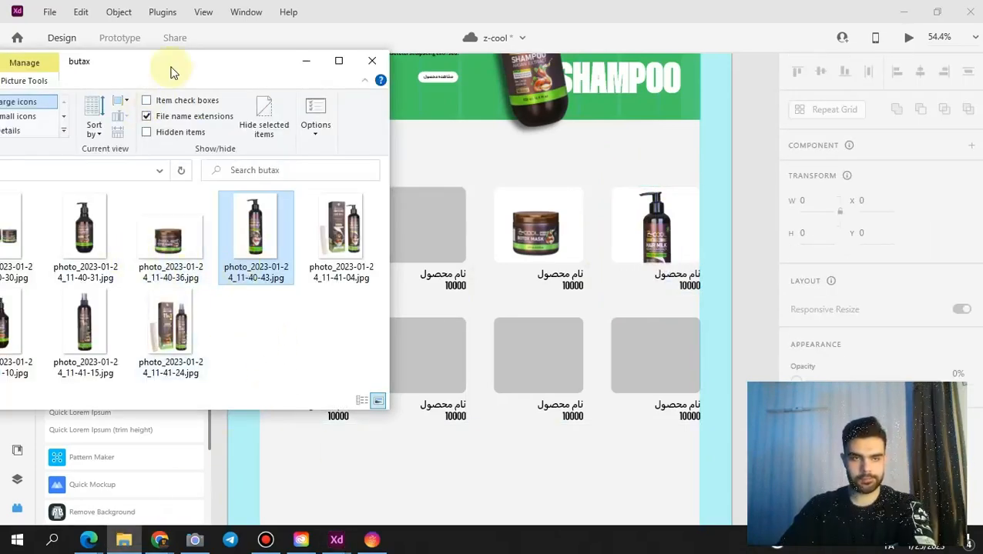
left_click_drag(173, 71, 231, 86)
key("alt+Up")
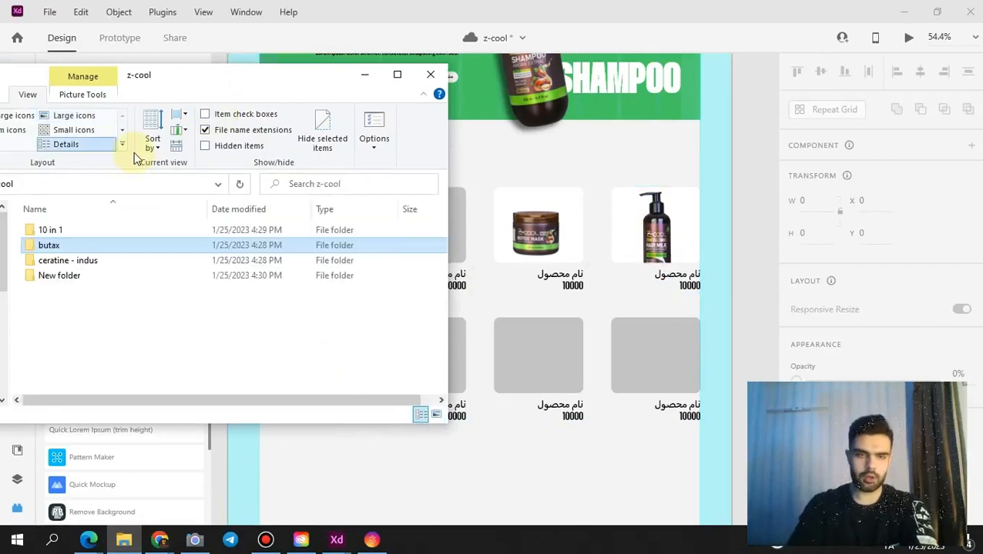
key("Up")
key("Return")
left_click_drag(229, 244, 651, 354)
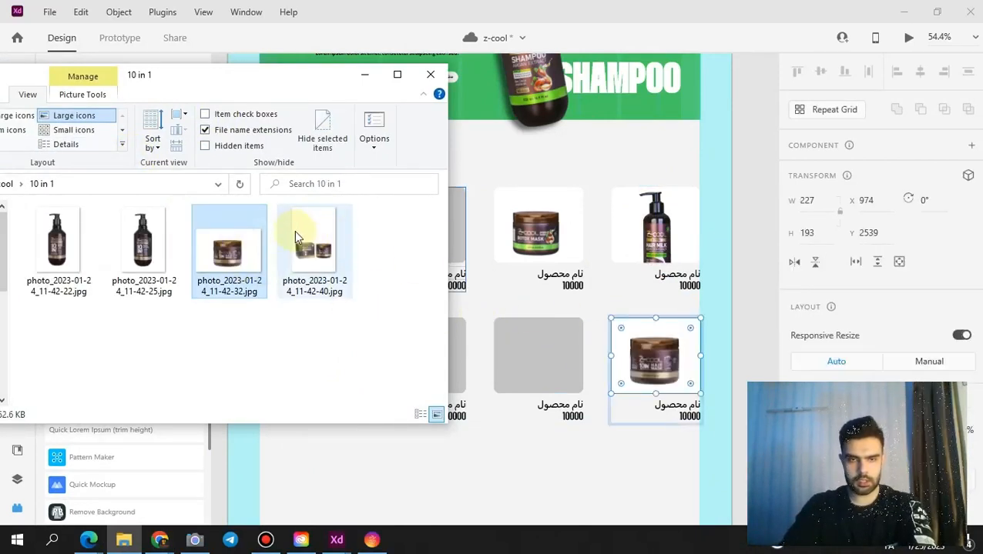
- Fill the third card in the lower row with photo_2023-01-24_11-42-40.jpg and reposition the image inside its frame
left_click_drag(302, 235, 552, 345)
left_click(579, 489)
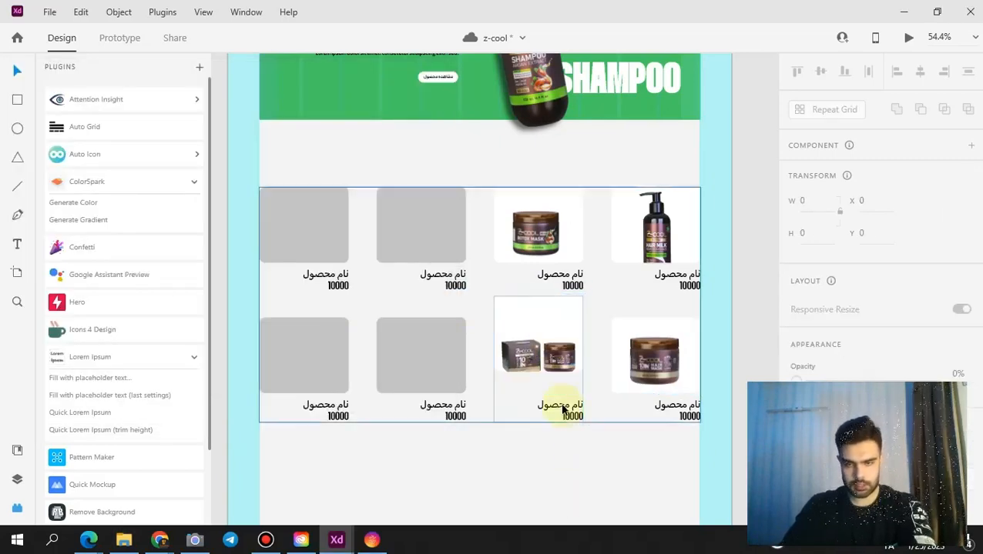
left_click(553, 362)
left_click(552, 360)
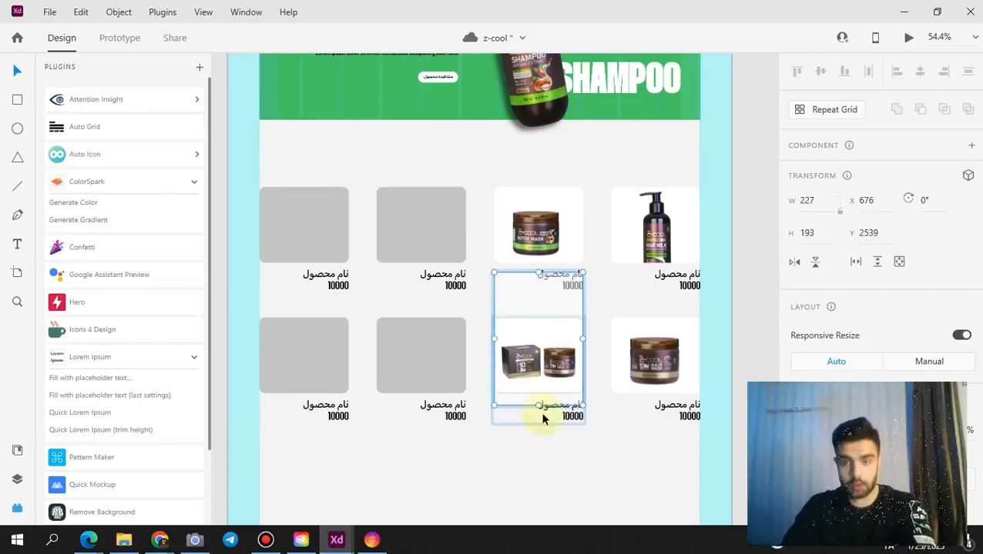
left_click(556, 465)
- Fill the first card in the upper row with photo_2023-01-24_11-39-08.jpg from the ceratine - indus folder and reposition it inside the frame
left_click_drag(544, 440, 559, 429)
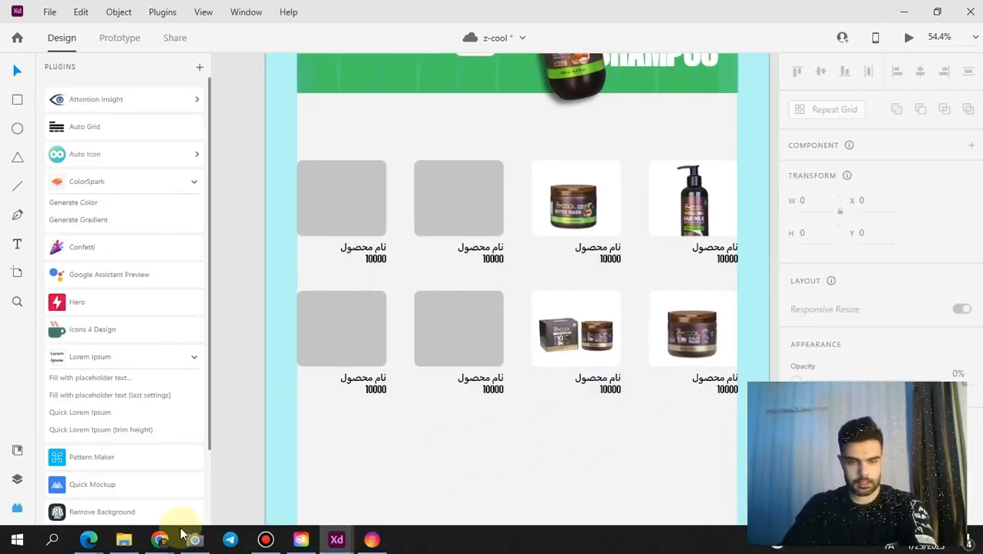
left_click(124, 539)
left_click_drag(202, 85, 241, 91)
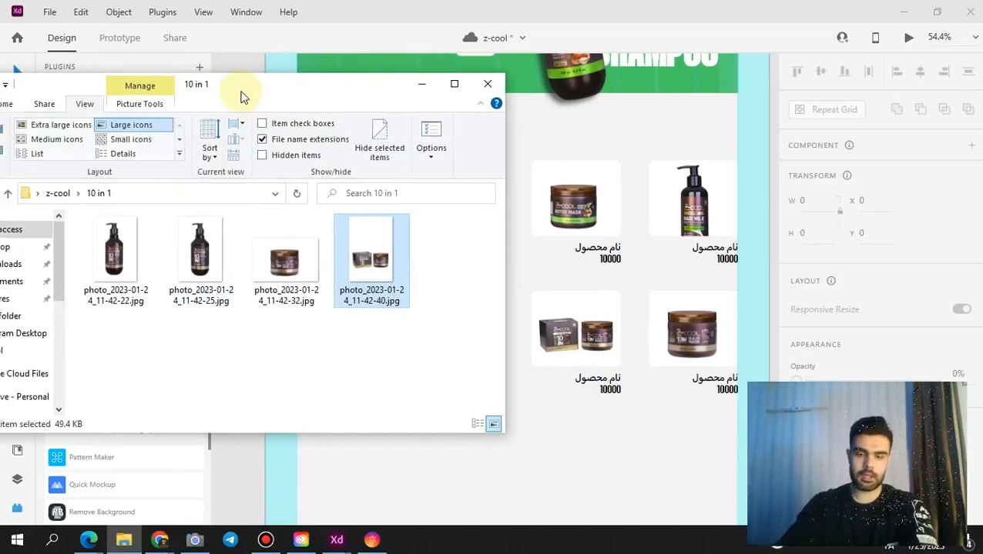
key("BackSpace")
key("Down")
key("Down")
key("Return")
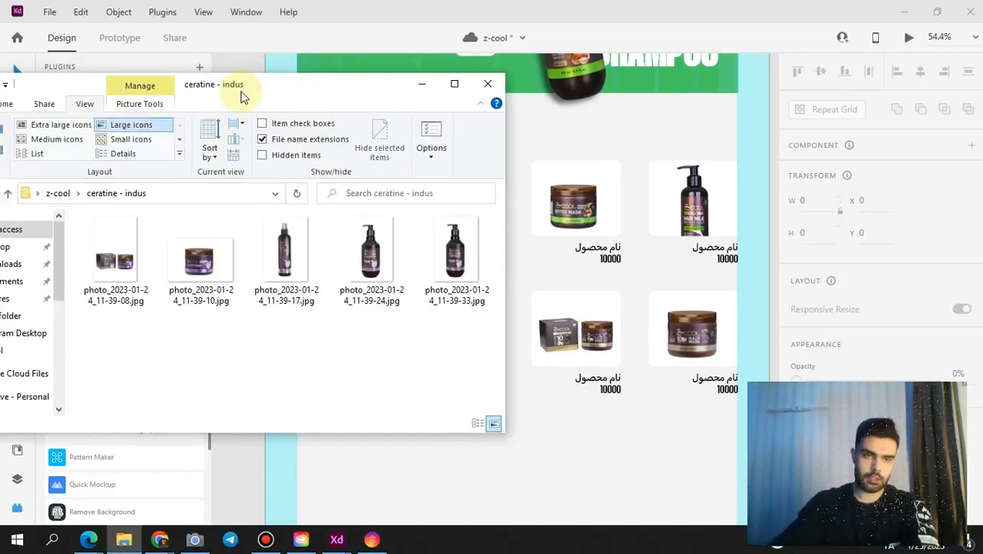
left_click_drag(359, 104, 869, 154)
left_click(614, 303)
left_click_drag(431, 235, 338, 204)
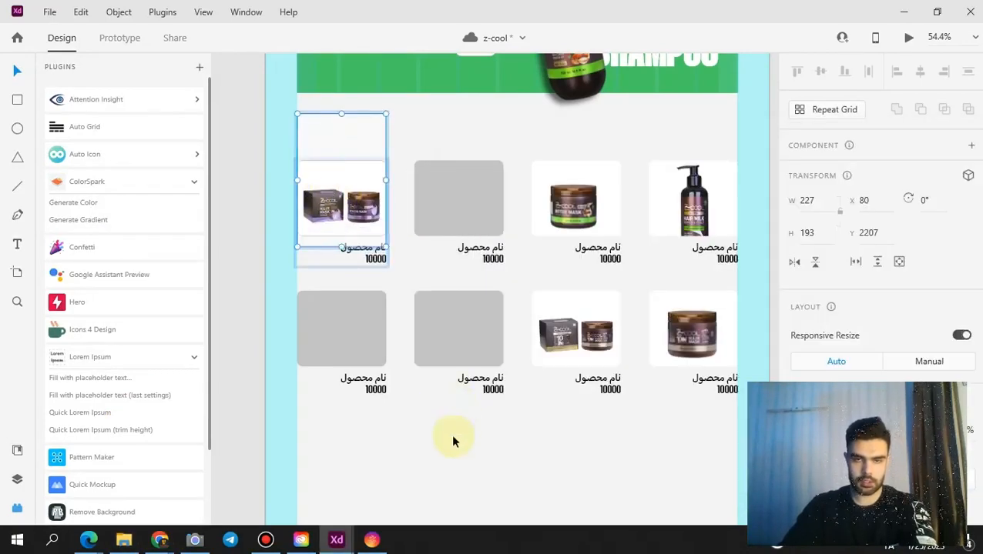
left_click(471, 491)
- Fill the first card in the lower row with photo_2023-01-24_11-39-10.jpg from the ceratine - indus folder
left_click(123, 540)
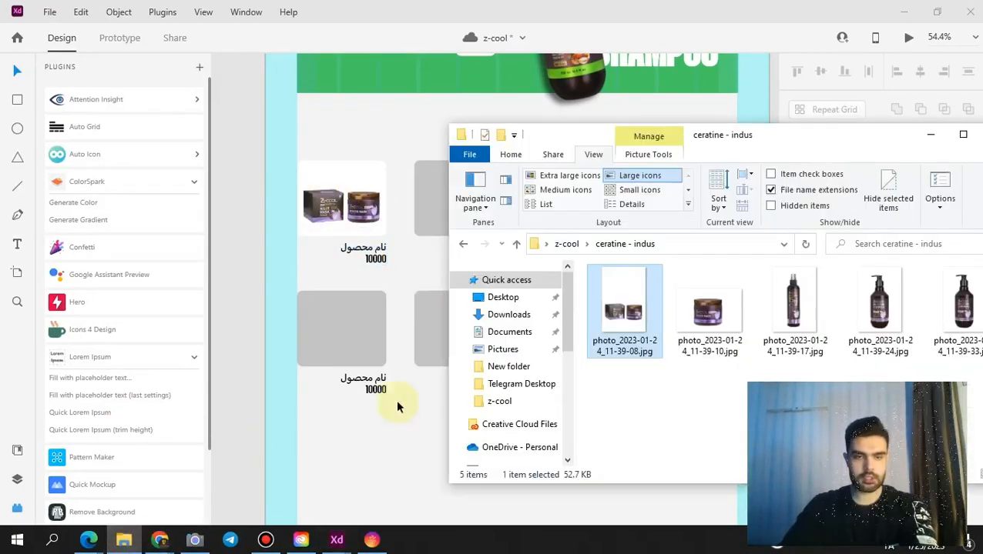
left_click_drag(689, 327, 369, 351)
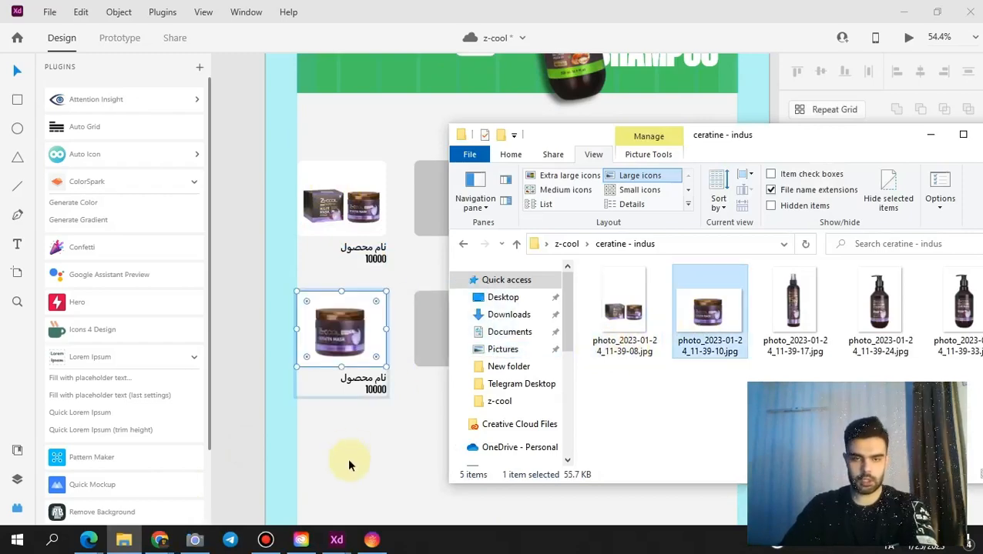
left_click(123, 539)
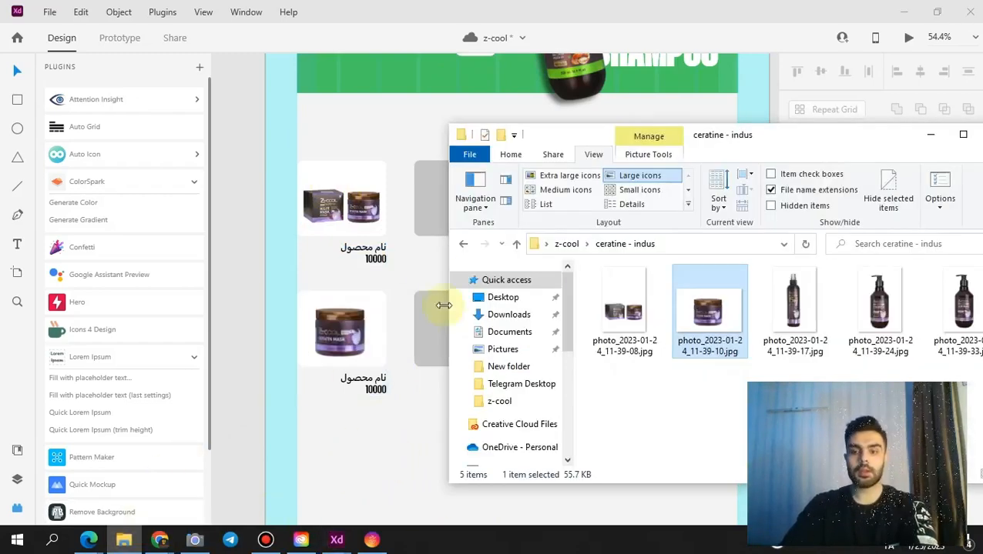
- Fill the second card in the upper row with photo_2022-12-26_19-08-04.jpg from the New folder inside the z-cool folder
key("alt+Left")
key("Down")
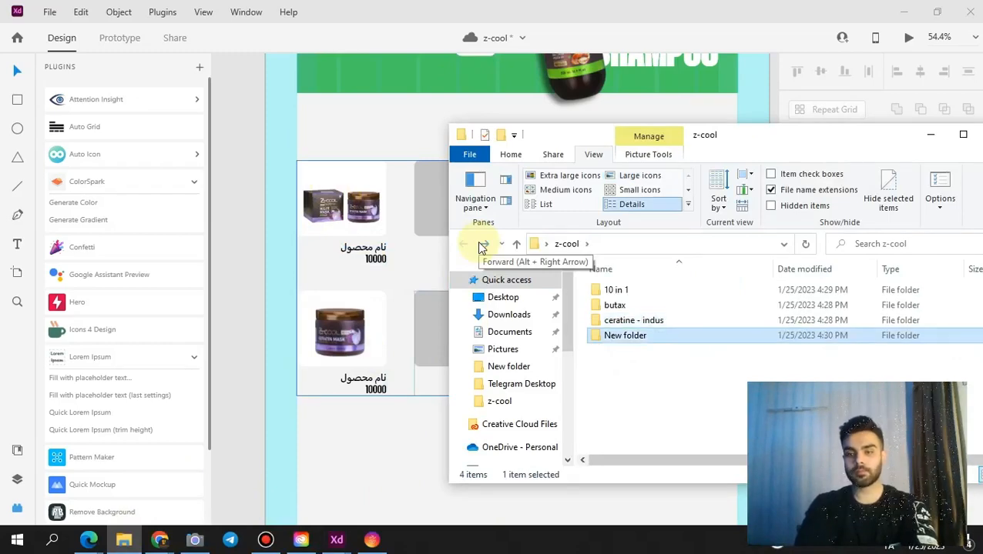
key("Return")
key("Right")
key("Right")
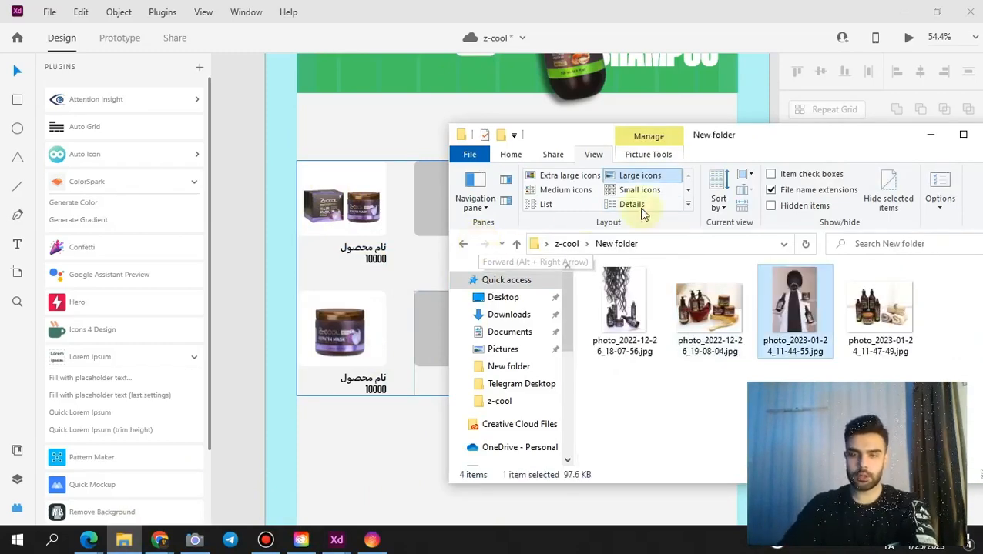
left_click_drag(823, 137, 930, 138)
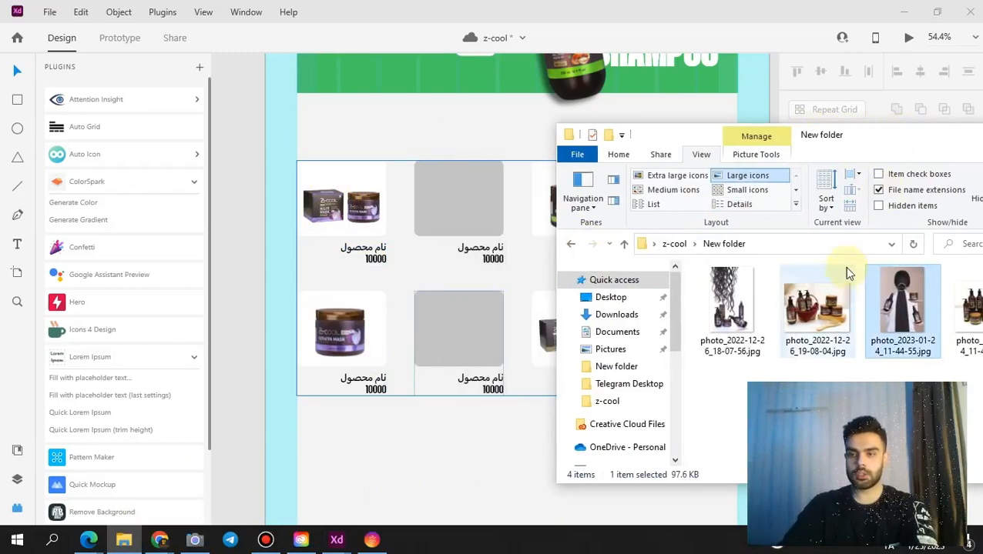
left_click_drag(840, 285, 474, 231)
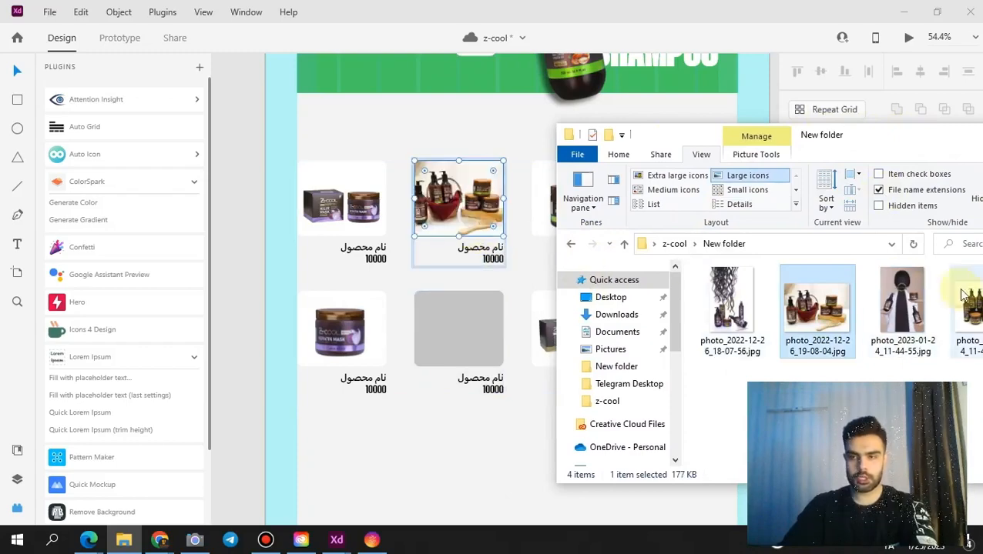
- Fill the second card in the lower row with photo_2023-01-24_11-47-49.jpg from the same folder
left_click_drag(901, 304, 470, 328)
left_click(450, 476)
scroll(553, 444, "down", 3)
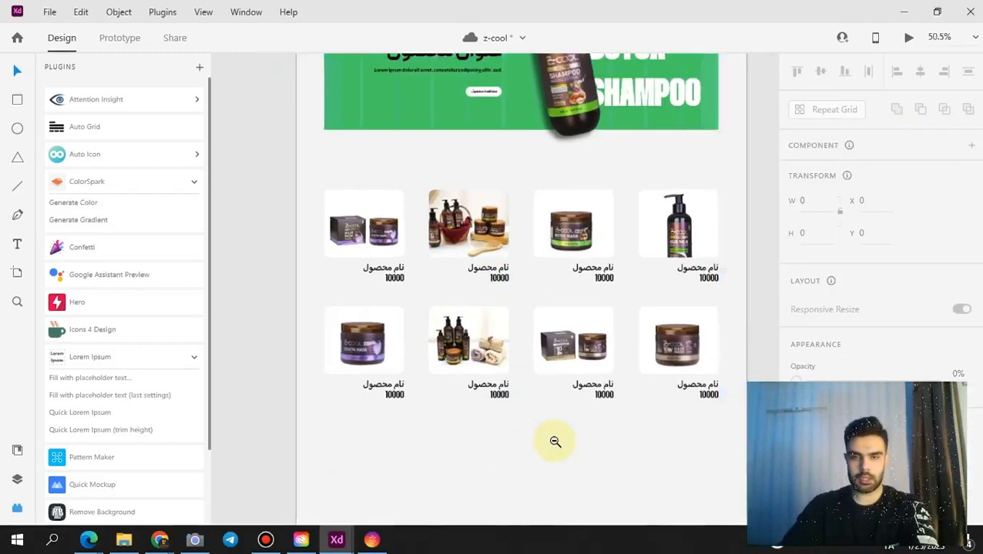
- Add the text heading "آخرین مقالات" in the empty area below the product grid
left_click_drag(590, 443, 512, 504)
left_click_drag(478, 61, 467, 294)
left_click_drag(468, 349, 472, 320)
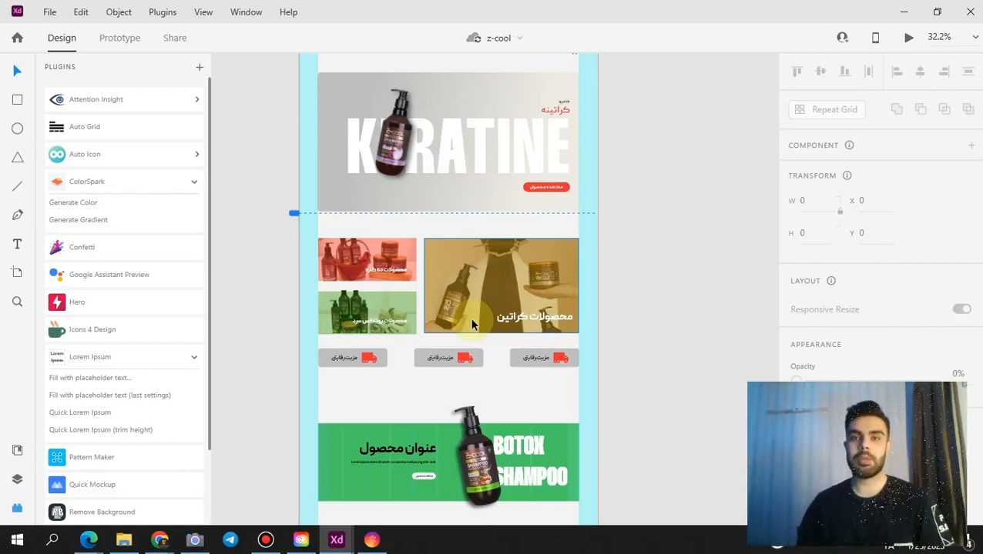
scroll(470, 185, "up", 10)
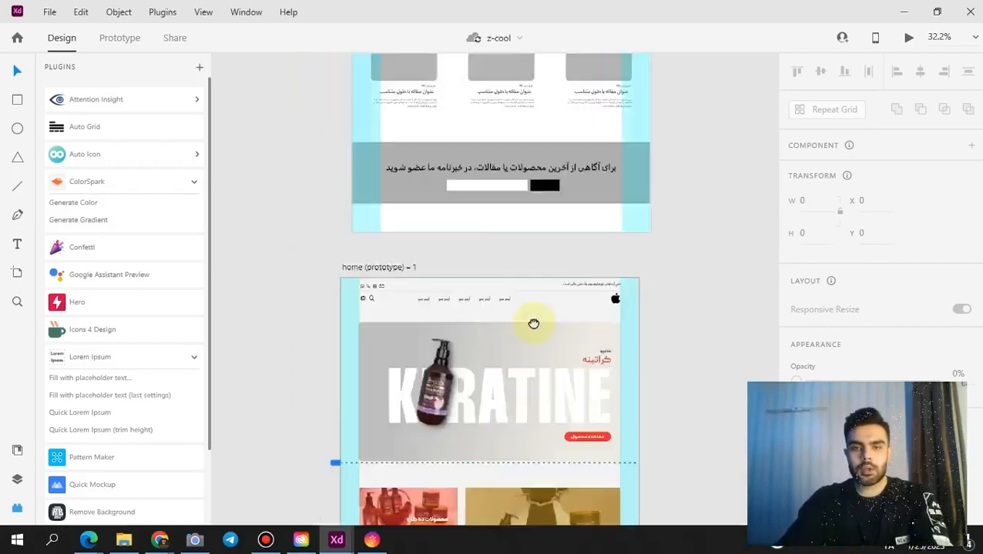
scroll(488, 258, "down", 15)
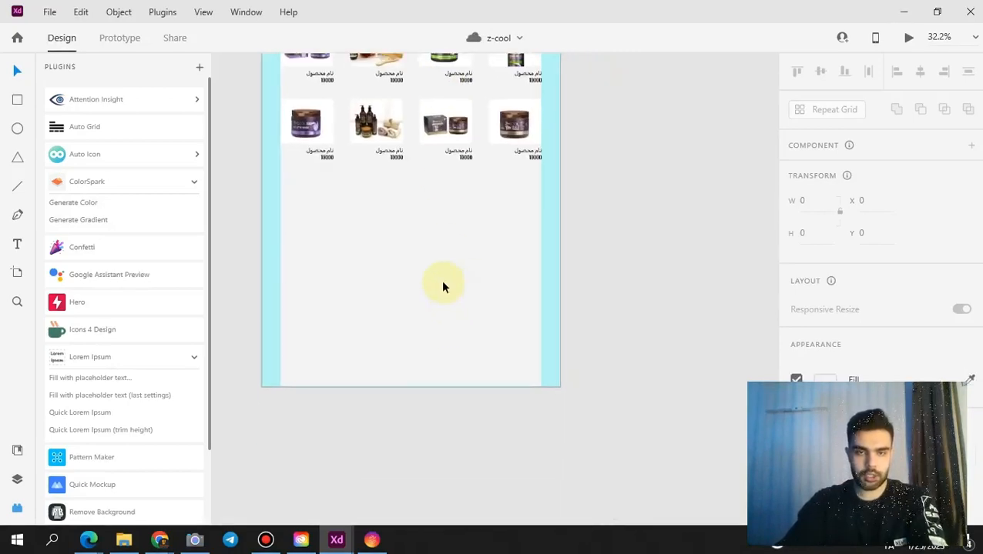
left_click(441, 281)
left_click_drag(441, 279, 438, 335)
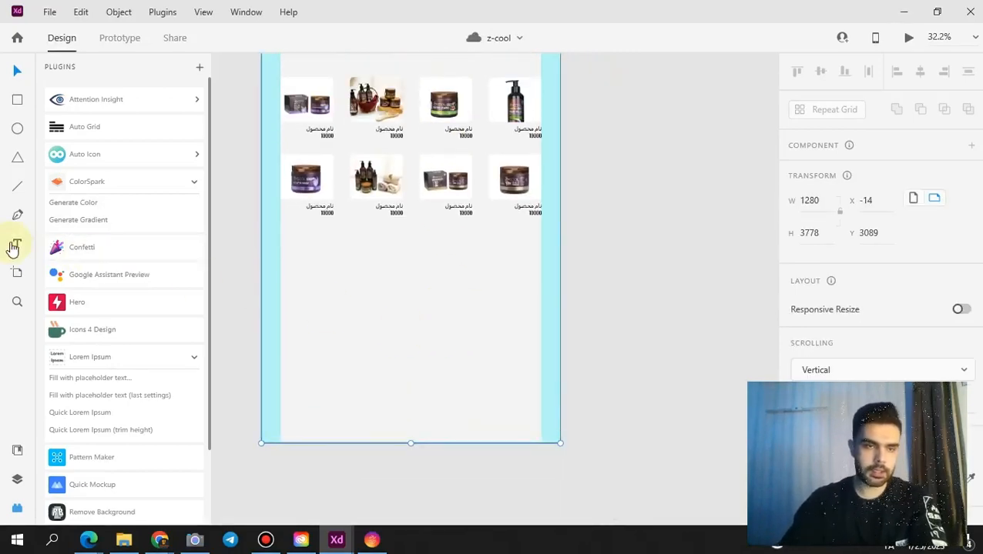
left_click(412, 281)
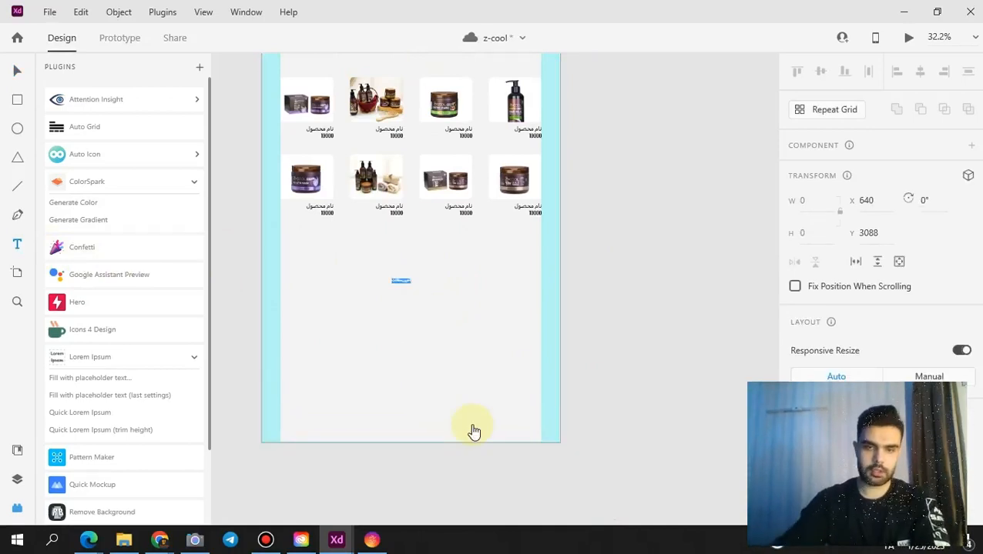
left_click(17, 78)
- Enlarge the "آخرین مقالات" heading to about 365 × 95 and centre it horizontally on the artboard
scroll(367, 224, "up", 3)
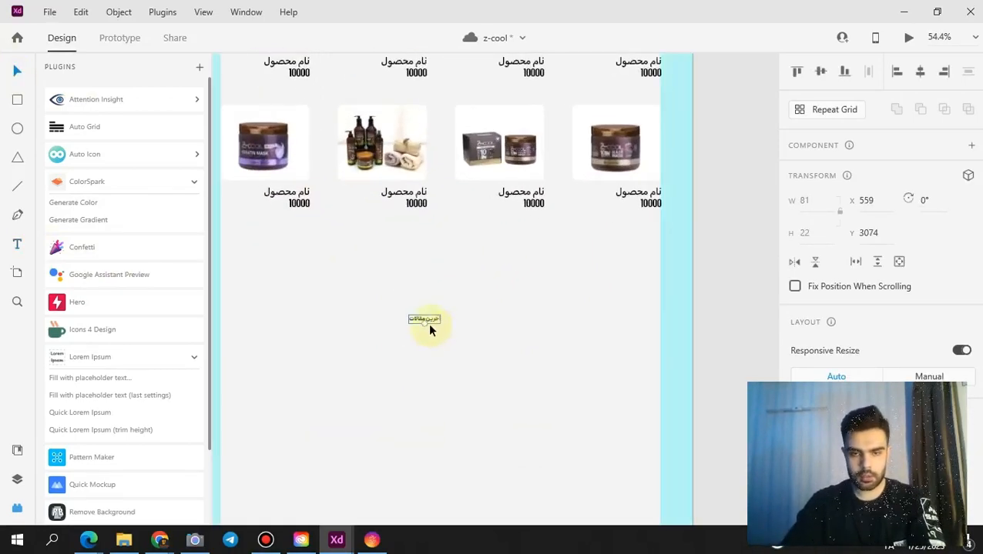
left_click_drag(424, 324, 428, 358)
left_click_drag(446, 331, 461, 320)
- Copy the row of three article cards under the مقالات heading on the prototype artboard
left_click_drag(545, 371, 471, 515)
left_click_drag(416, 77, 404, 484)
left_click_drag(363, 295, 424, 524)
left_click_drag(331, 231, 338, 512)
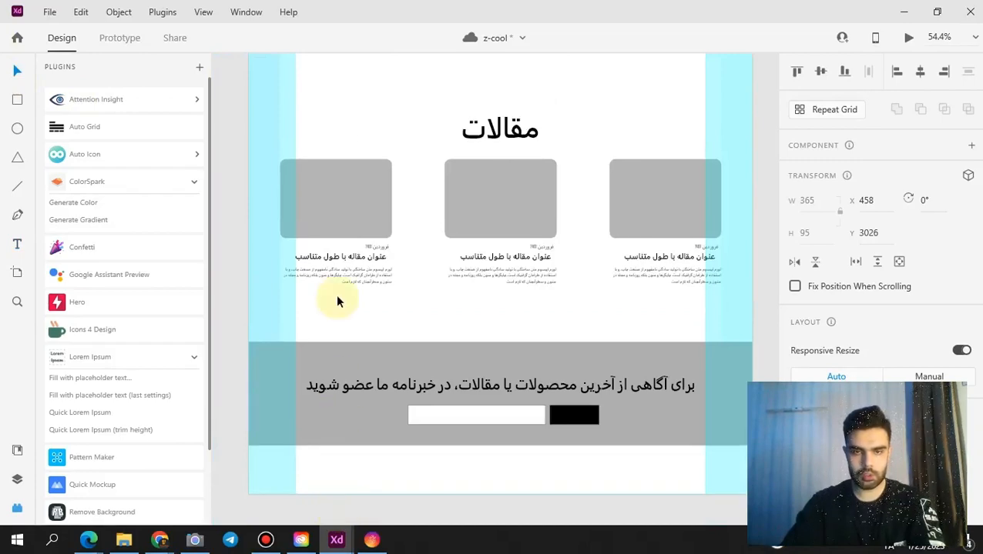
left_click_drag(336, 298, 359, 290)
left_click(490, 213)
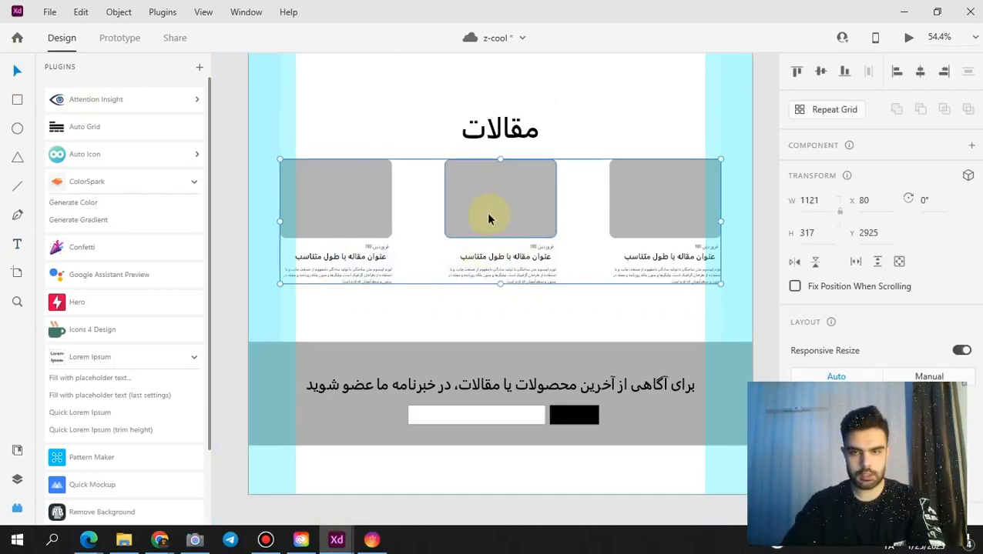
left_click_drag(441, 356, 423, 69)
- Paste the article cards into the homepage and centre them below the "آخرین مقالات" heading at X 80, Y 3162
scroll(434, 462, "down", 15)
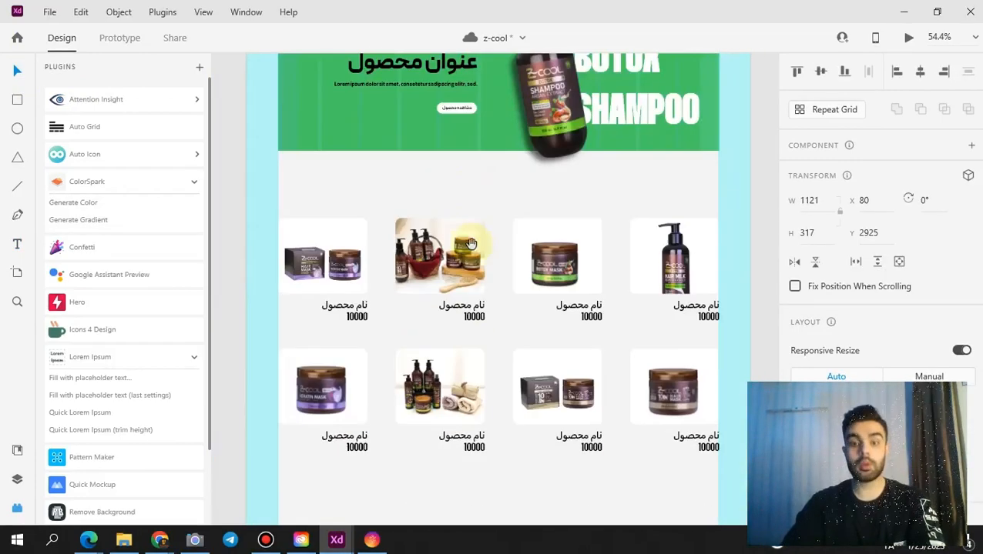
left_click_drag(509, 290, 509, 136)
left_click_drag(447, 356, 381, 278)
key("ctrl+v")
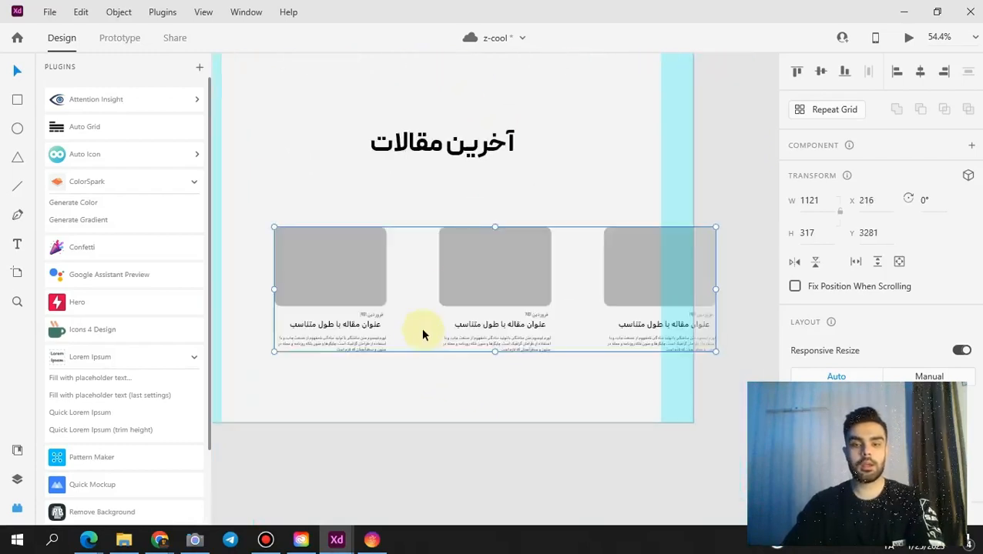
left_click_drag(459, 283, 411, 238)
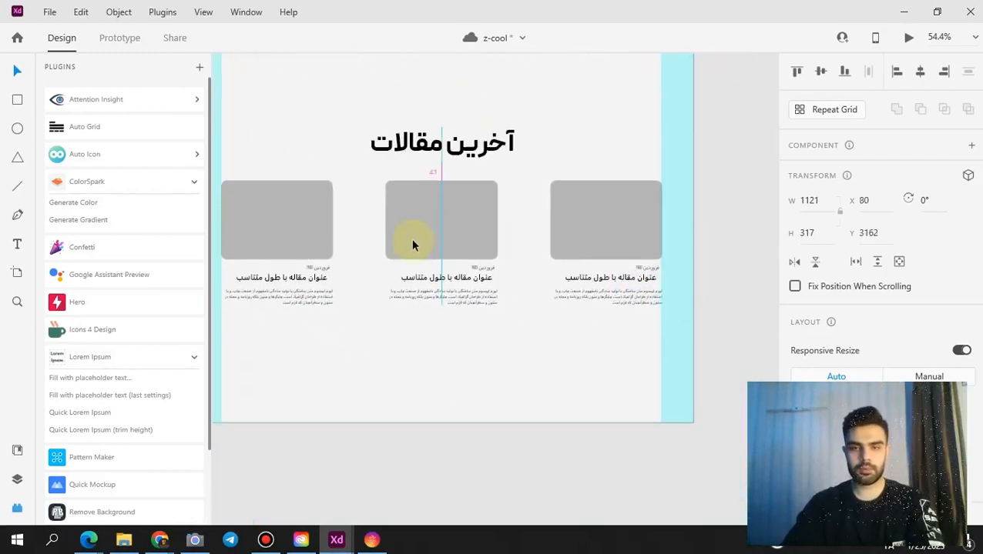
left_click_drag(411, 341, 447, 345)
left_click(448, 346)
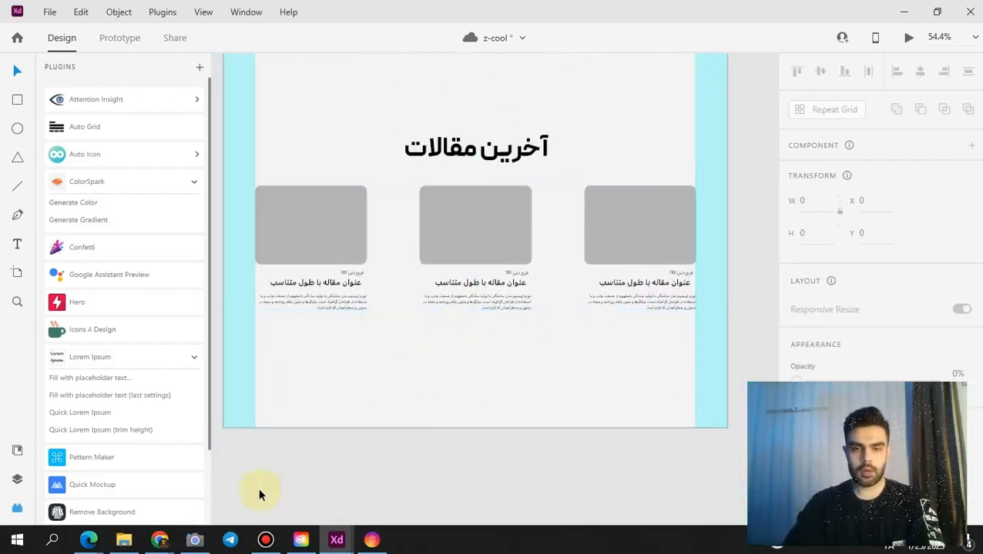
- Fill the first article card with photo_2022-12-26_19-08-04.jpg and the middle one with photo_2022-12-26_18-07-56.jpg
left_click(123, 539)
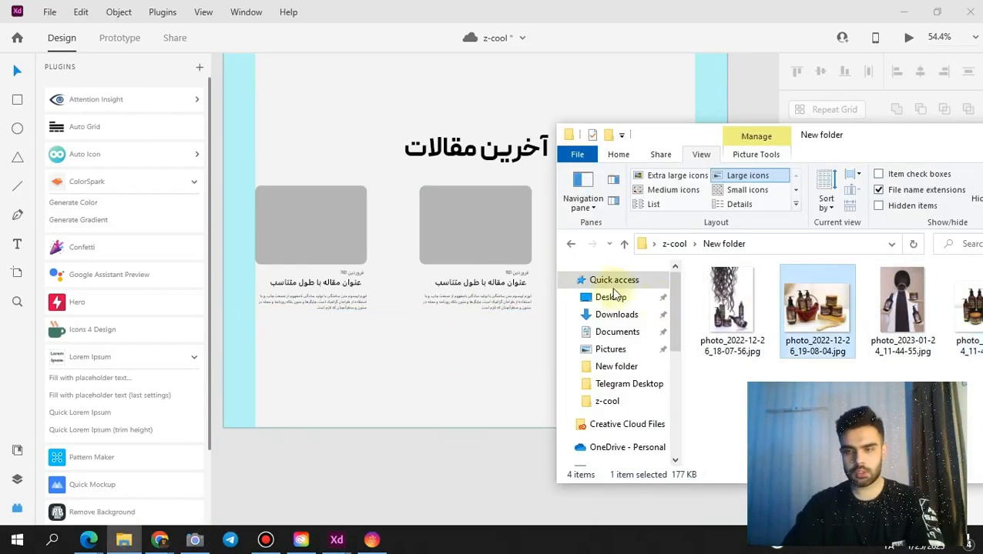
left_click_drag(372, 244, 371, 242)
left_click_drag(730, 308, 474, 246)
- Fill the third article card with photo_2023-01-24_11-44-55.jpg, moving the folder window out of the way
left_click_drag(680, 148, 680, 221)
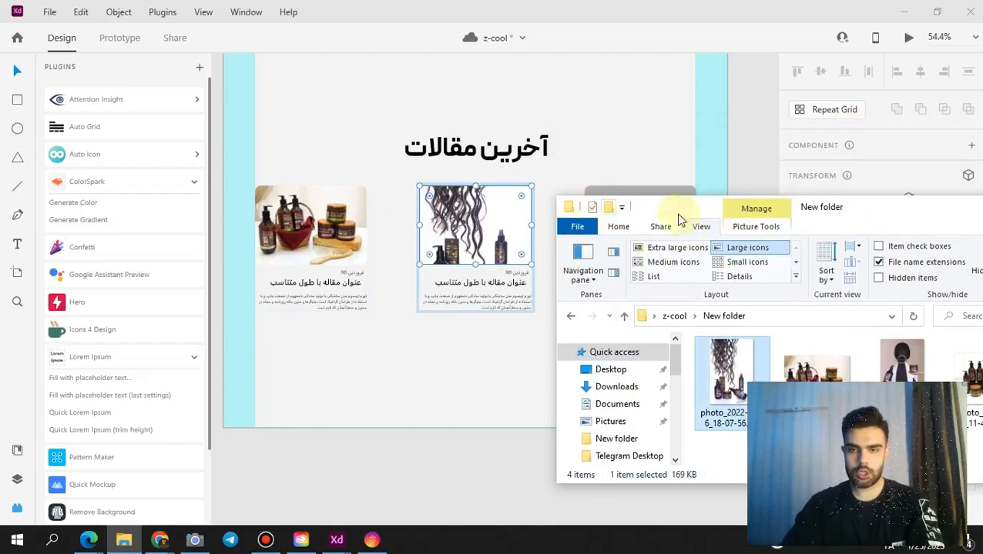
left_click_drag(830, 218, 156, 179)
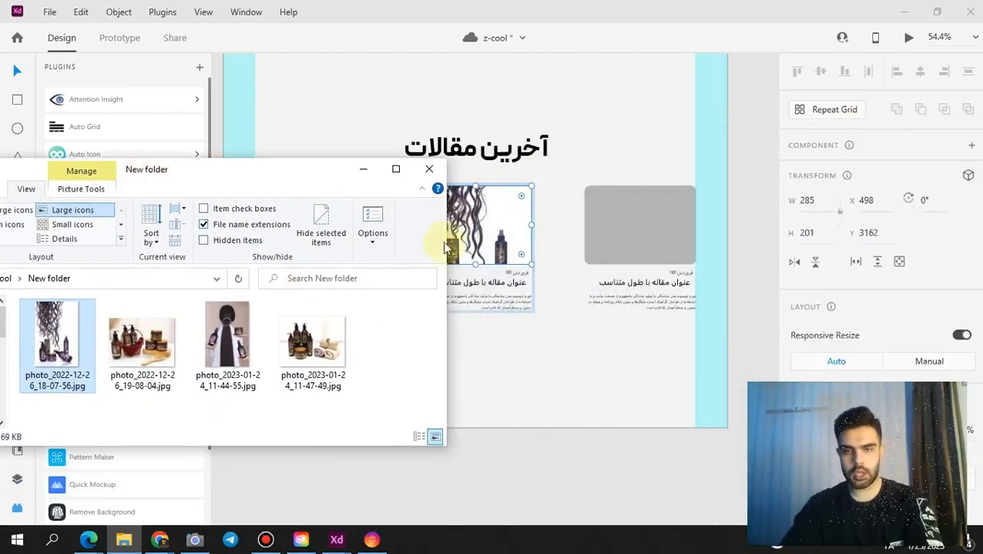
left_click_drag(239, 346, 601, 247)
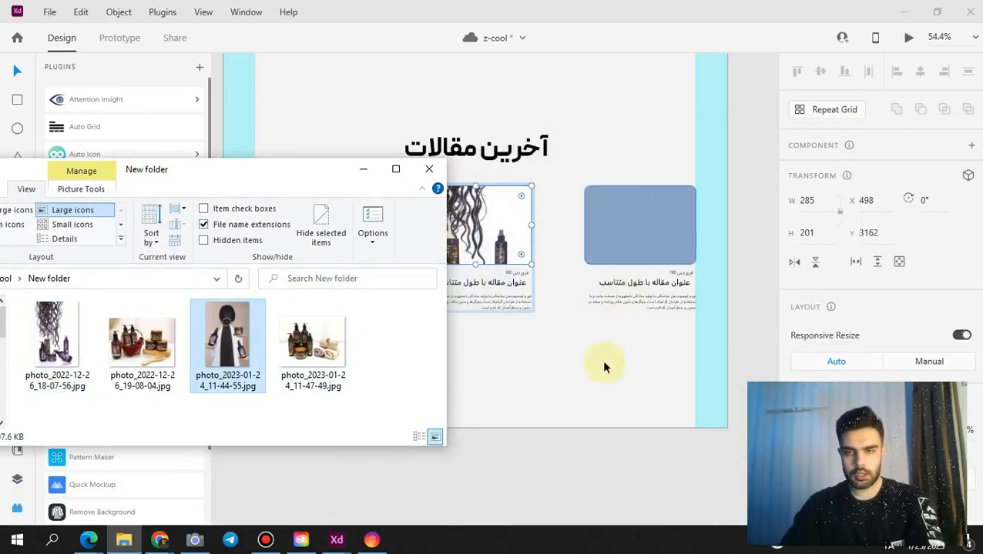
mouse_move(583, 392)
left_mouse_down()
mouse_move(541, 338)
mouse_move(581, 409)
left_mouse_up()
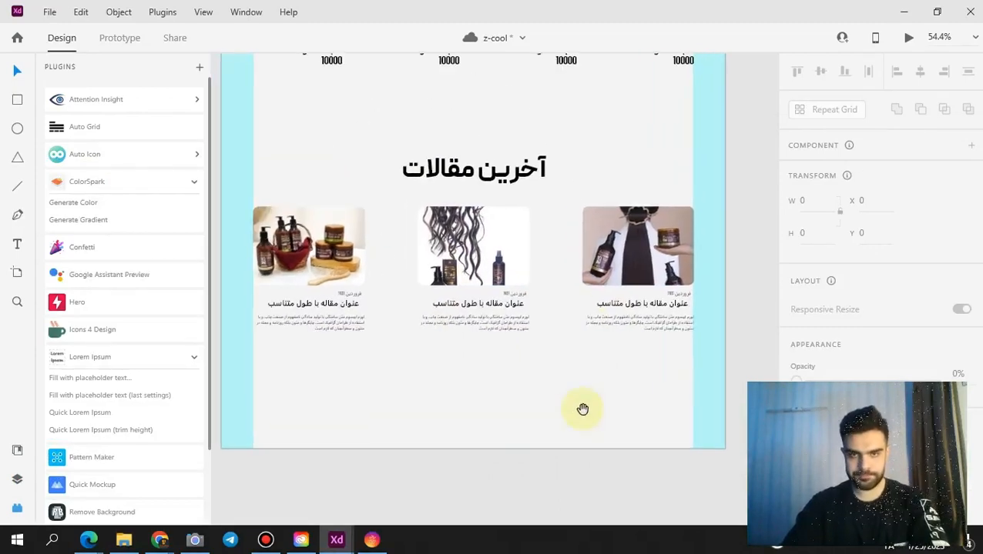
- Preview the homepage and review its sections from the header down to the green shampoo banner
left_click(908, 37)
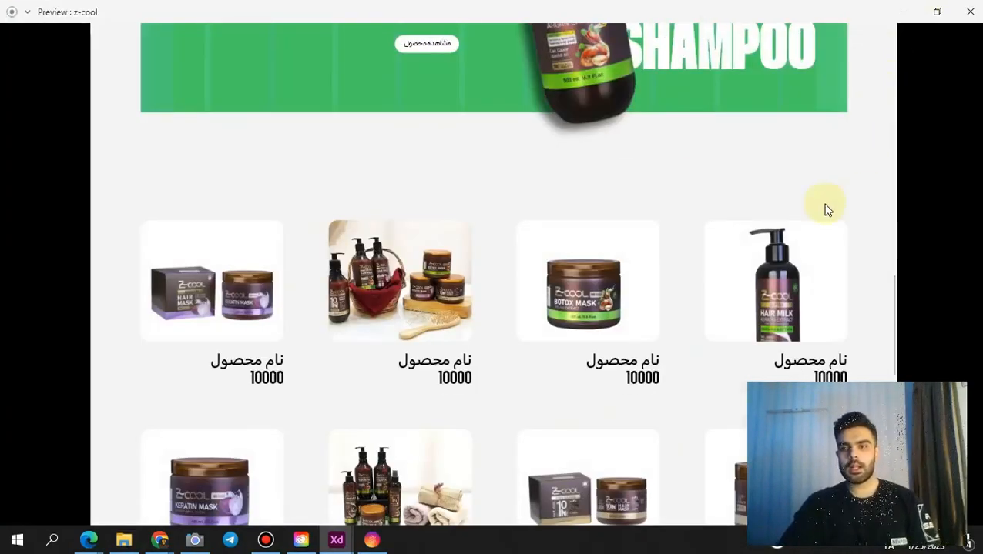
scroll(903, 300, "up", 5)
left_click_drag(889, 215, 867, 41)
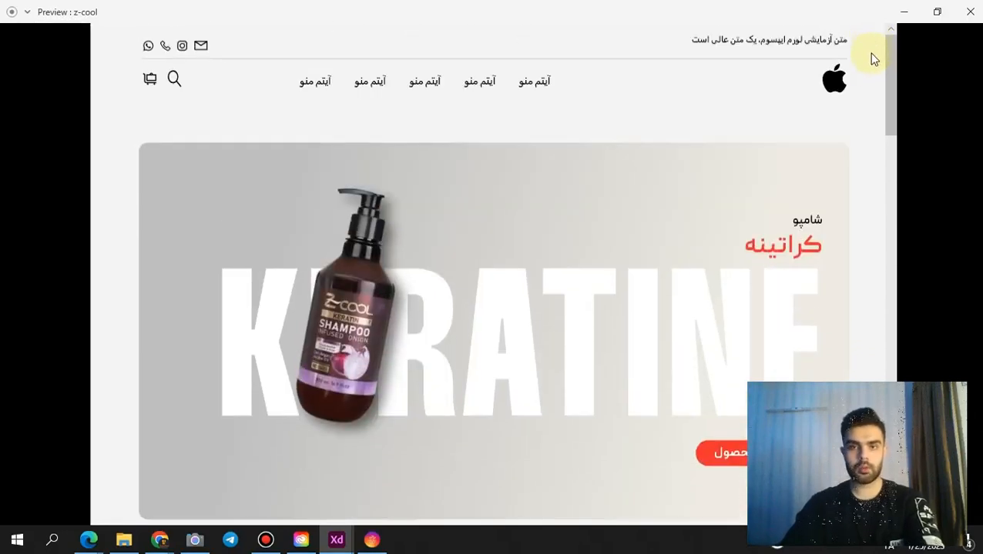
left_click_drag(891, 86, 874, 246)
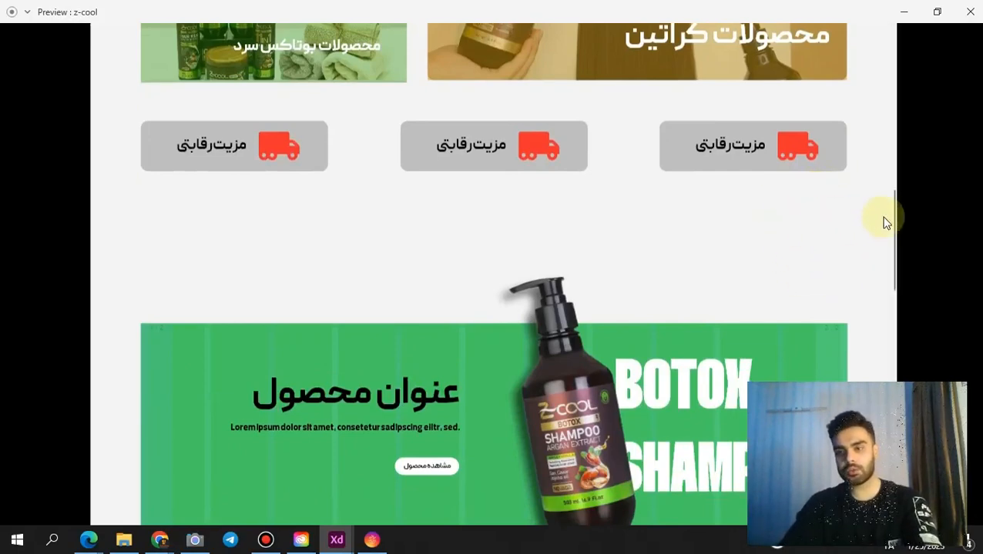
left_click(907, 11)
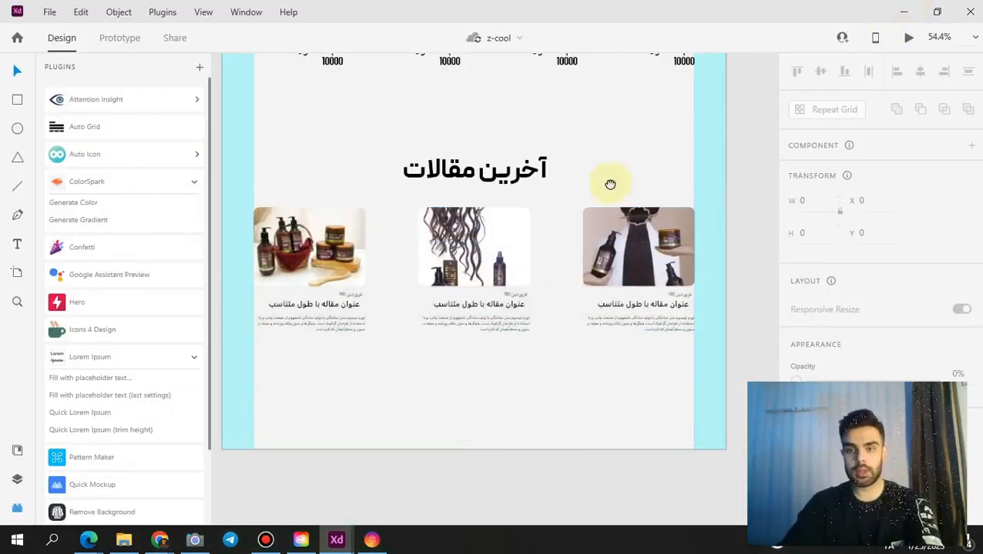
- Draw a circle about 8 × 8 just below the rightmost مزیت رقابتی box, against the content area's right edge
scroll(592, 171, "up", 10)
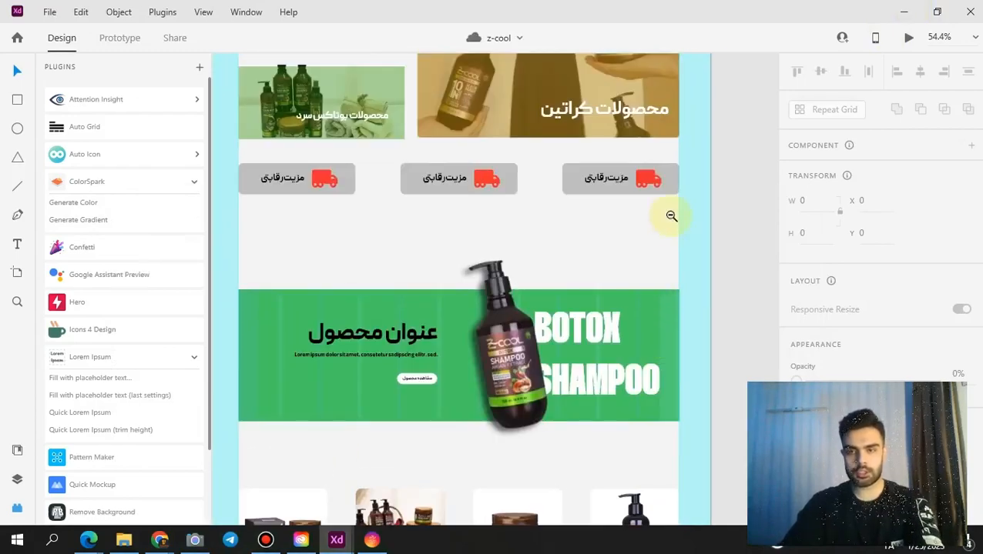
scroll(674, 226, "up", 8)
left_click_drag(672, 226, 552, 255)
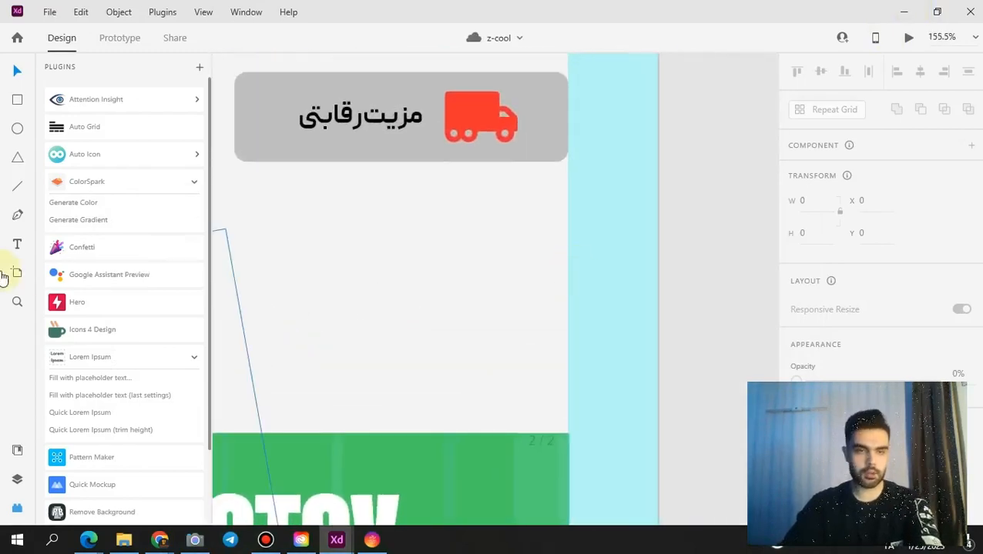
left_click(18, 132)
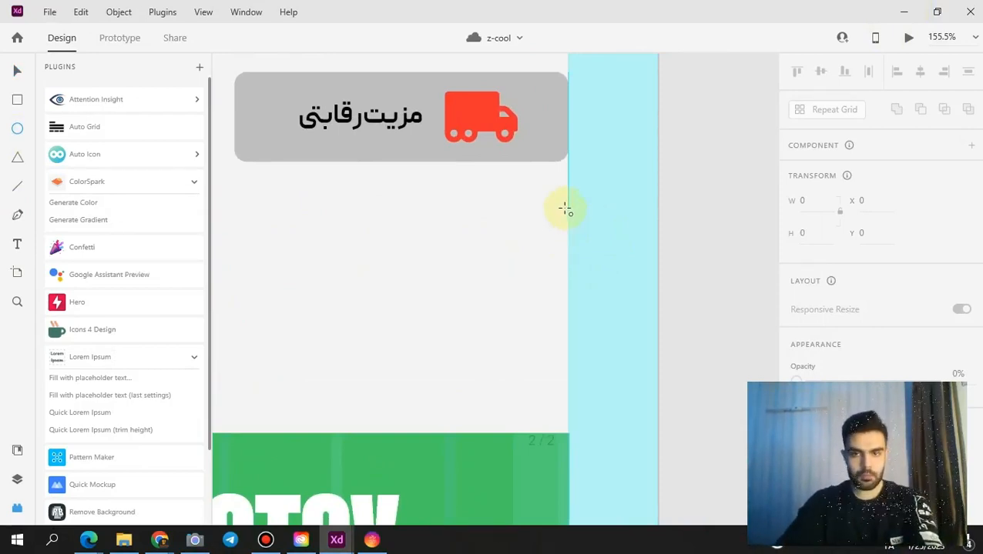
left_click_drag(564, 209, 560, 217)
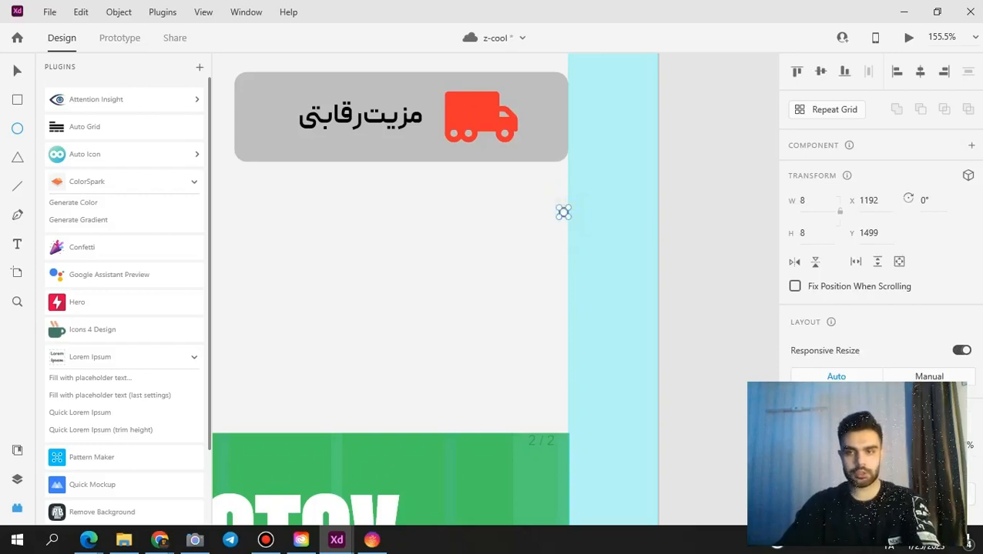
- Fill the small circle with a medium gray and remove its border
key("alt+space")
key("Escape")
scroll(568, 229, "up", 5)
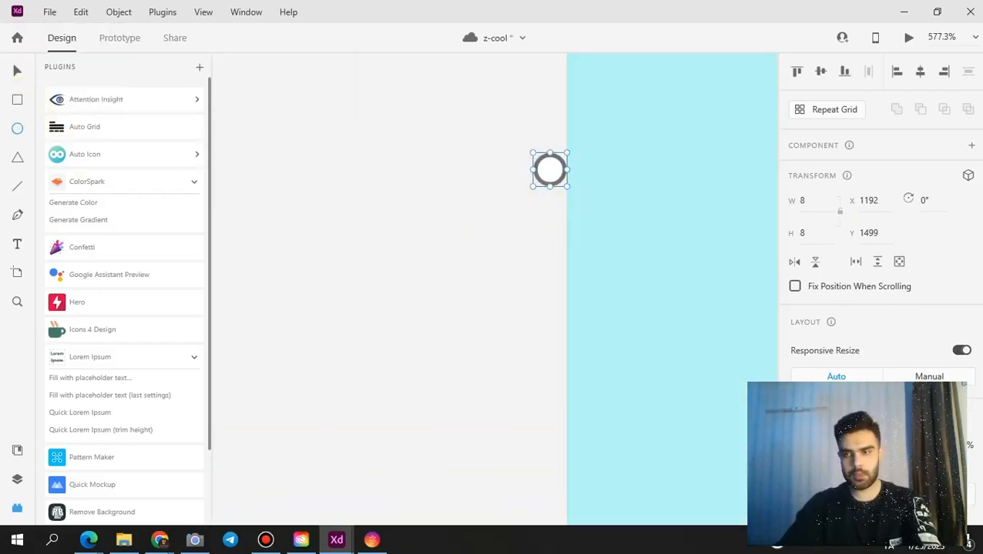
scroll(878, 231, "down", 5)
scroll(885, 381, "down", 3)
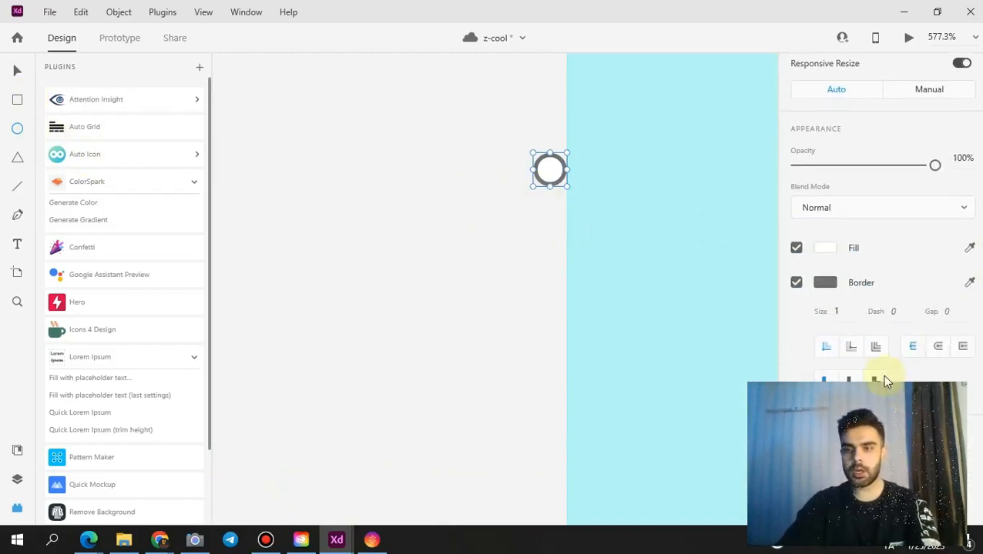
left_click(826, 254)
left_click_drag(651, 217, 613, 218)
left_click(908, 243)
left_click(797, 282)
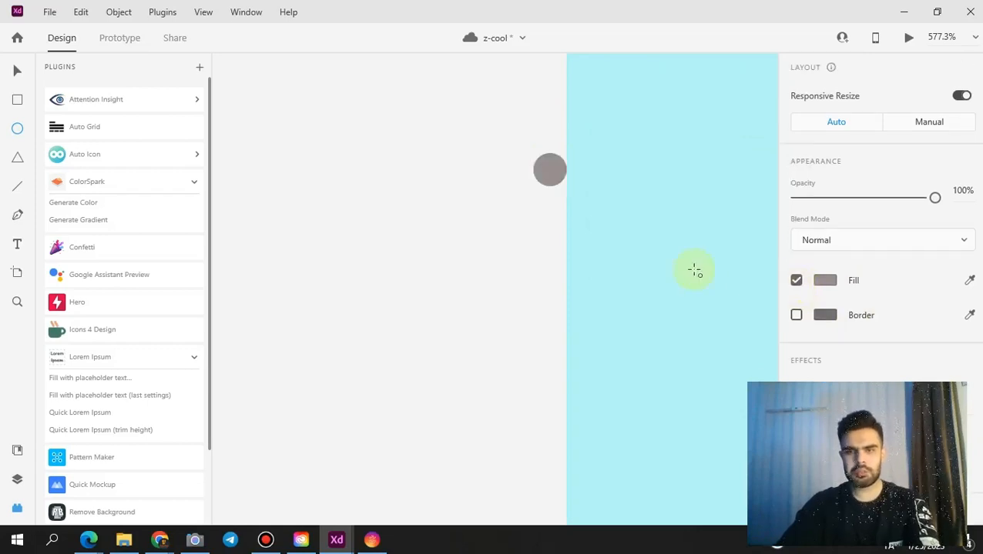
key("v")
scroll(410, 222, "down", 5)
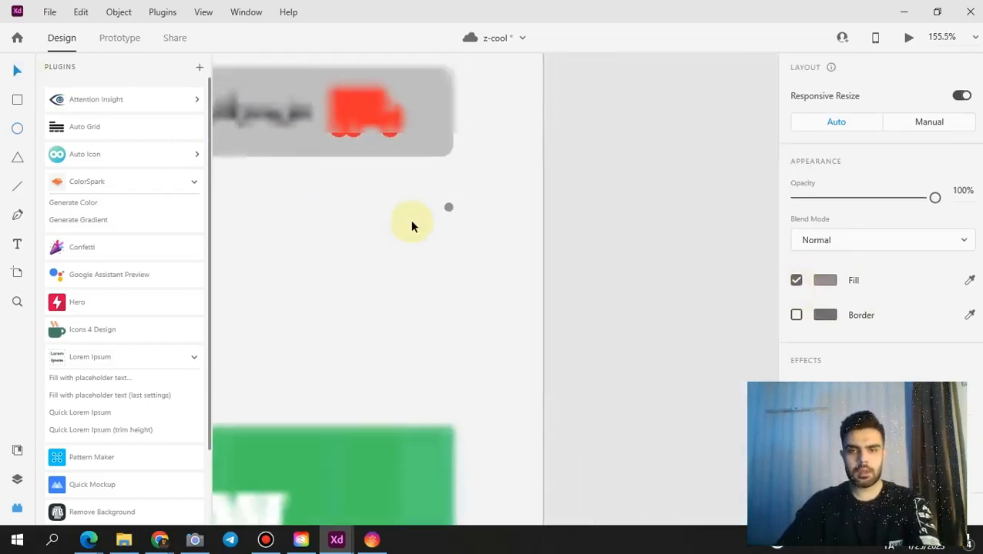
scroll(445, 208, "up", 6)
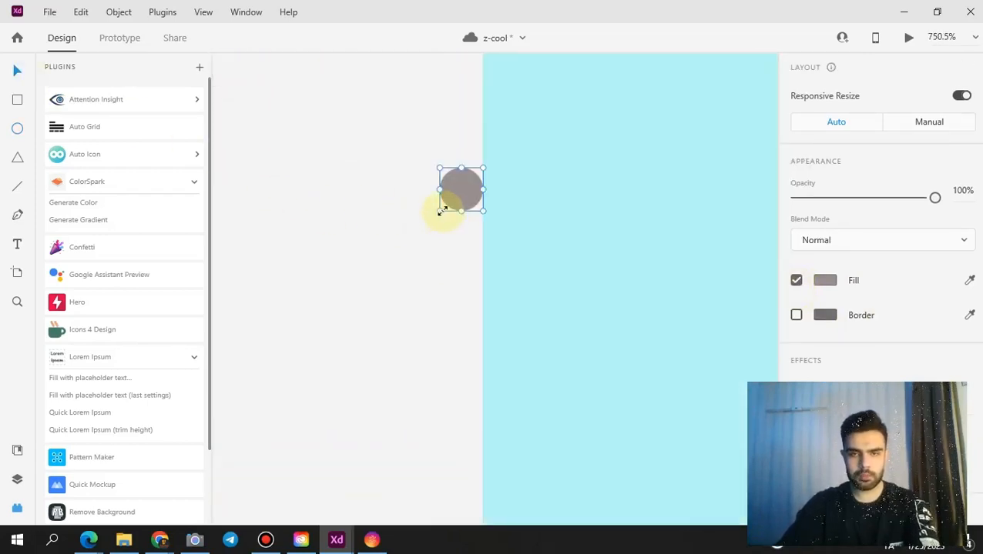
- Shrink the small gray circle below the rightmost مزیت رقابتی box to 6 × 6, keeping it against the content area's edge
left_click_drag(440, 211, 449, 206)
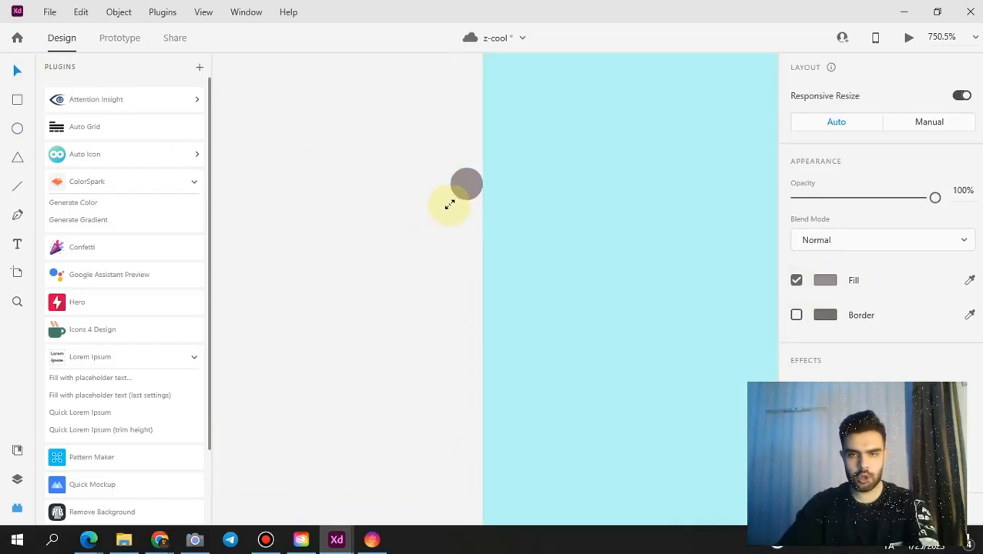
left_click(445, 245)
scroll(445, 246, "down", 8)
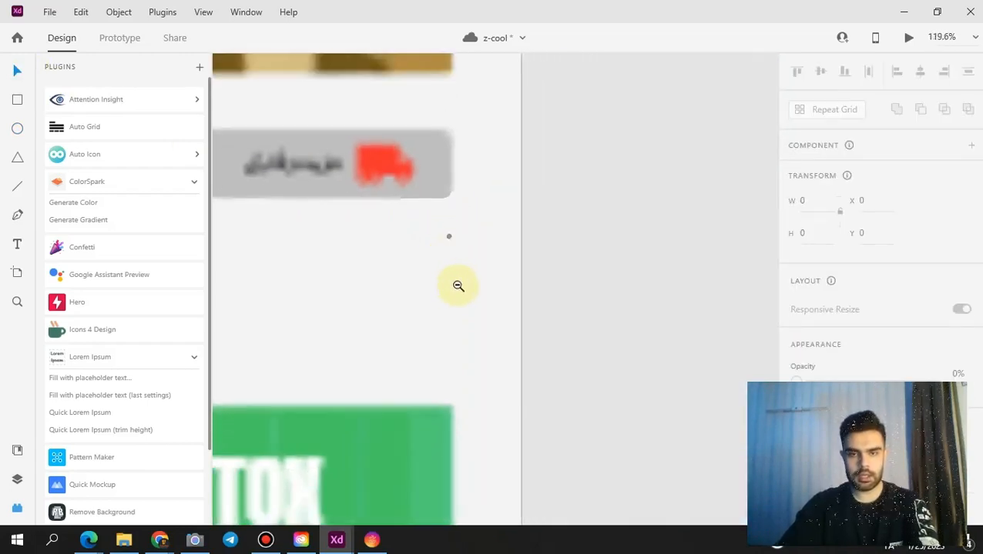
scroll(458, 290, "up", 5)
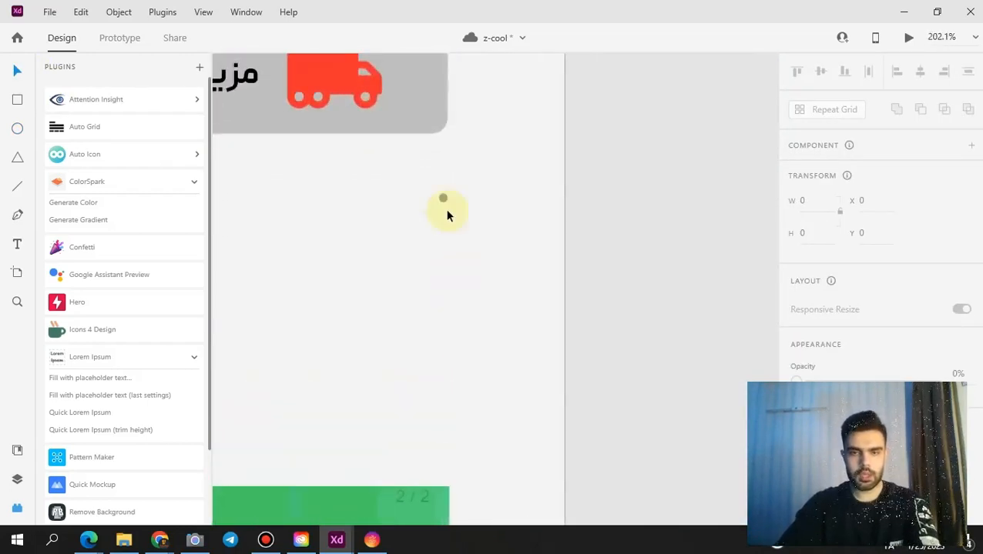
- Turn the gray dot into a Pattern Maker grid of 8 columns and 4 rows with padding 5, and shift it left to X 1134
left_click(444, 199)
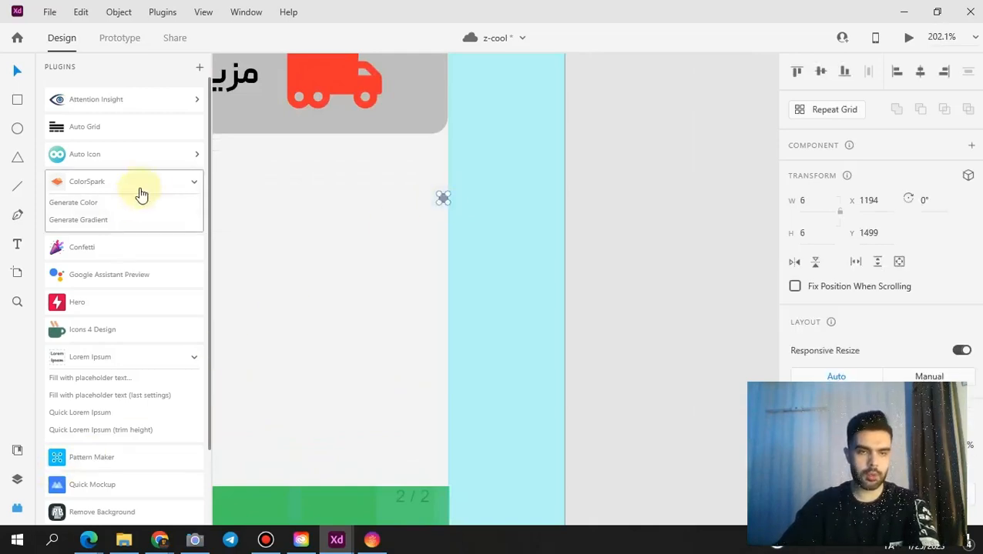
left_click(142, 458)
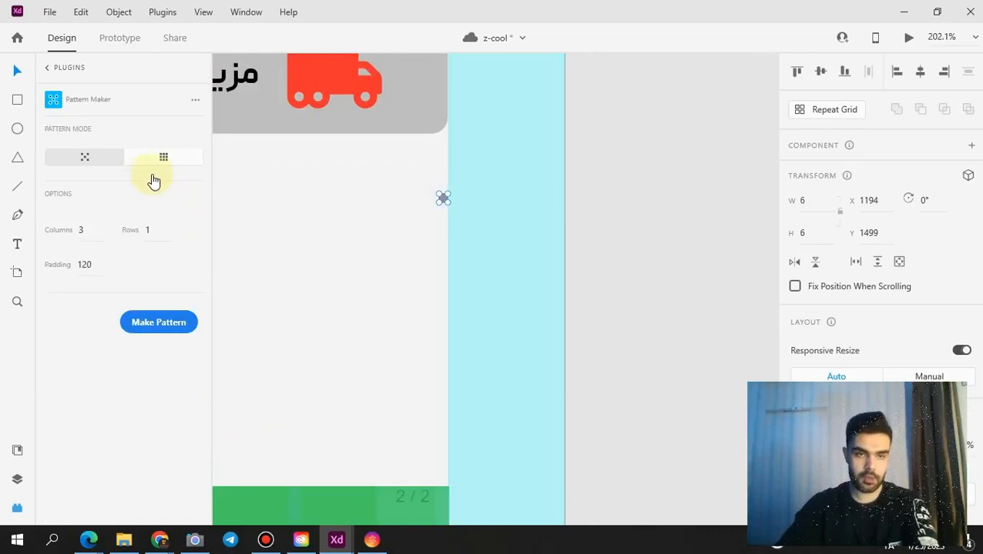
left_click(90, 160)
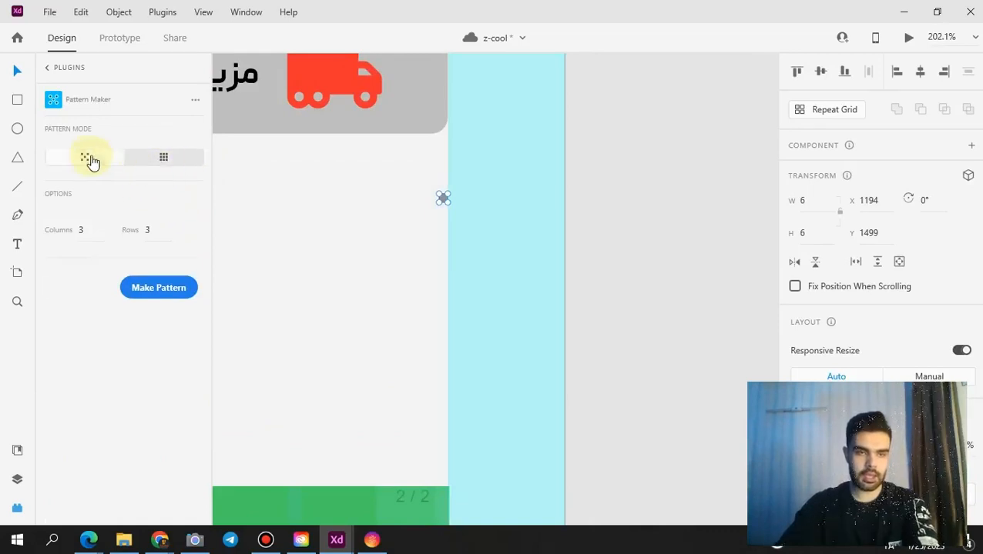
left_click(141, 171)
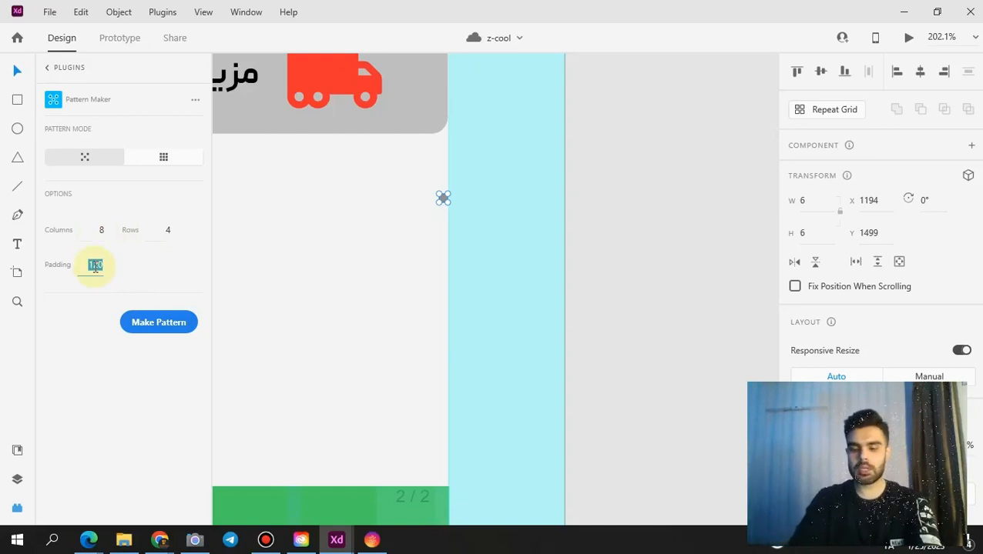
left_click(153, 323)
key("ctrl+z")
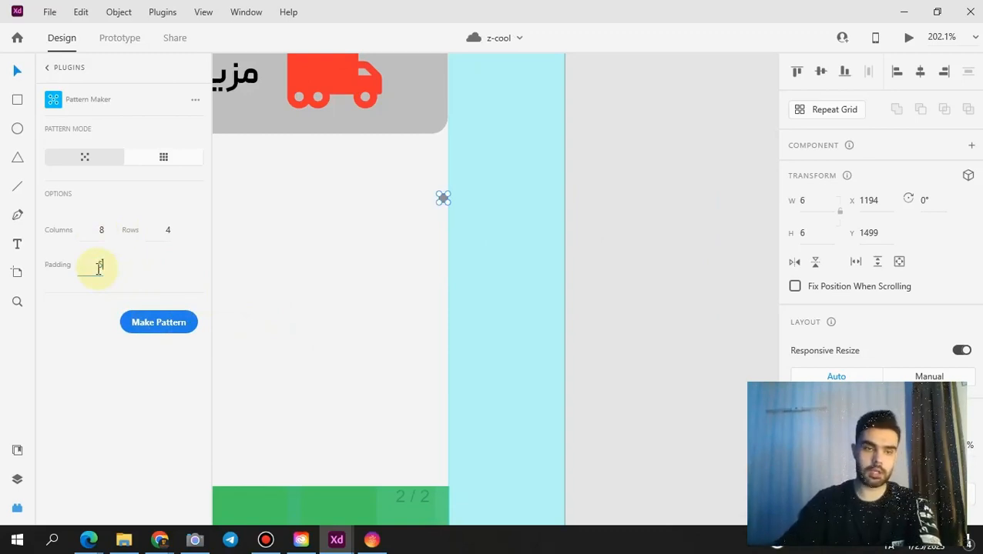
left_click(154, 319)
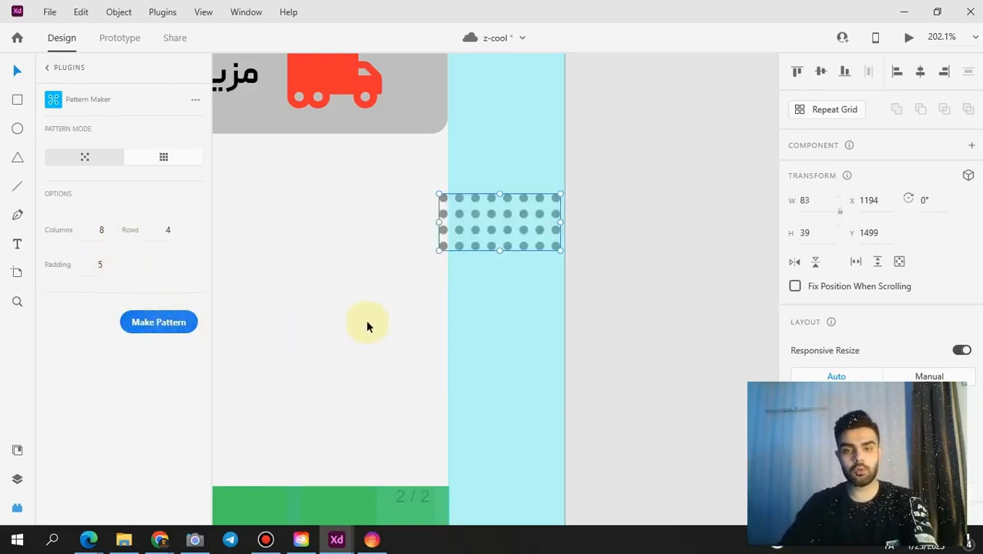
left_click_drag(462, 235, 373, 225)
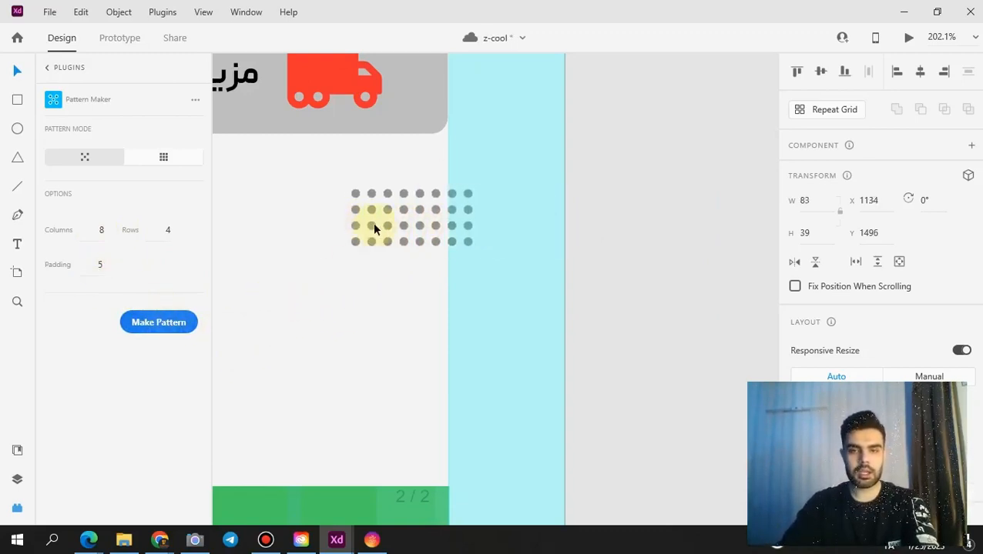
left_click(157, 323)
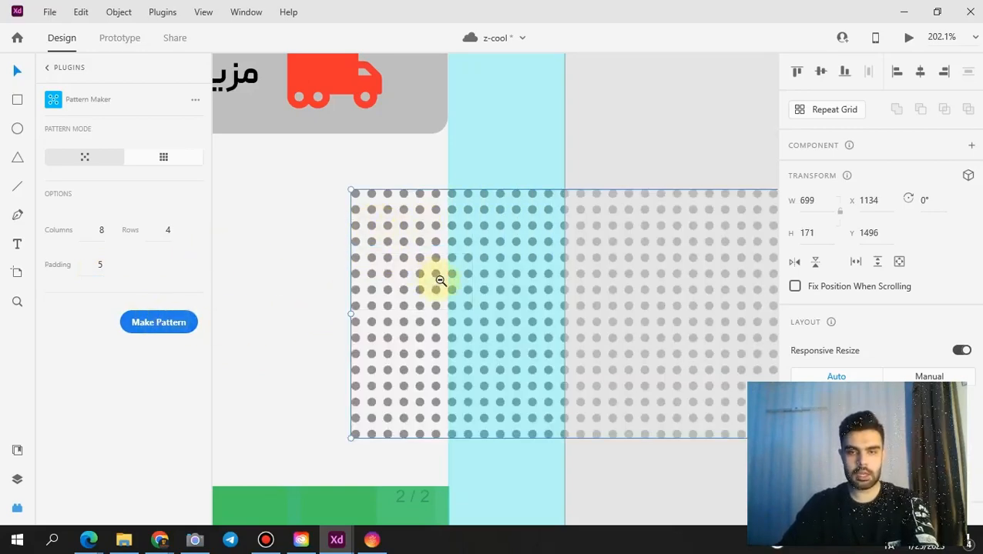
scroll(434, 281, "down", 3)
scroll(501, 314, "down", 2)
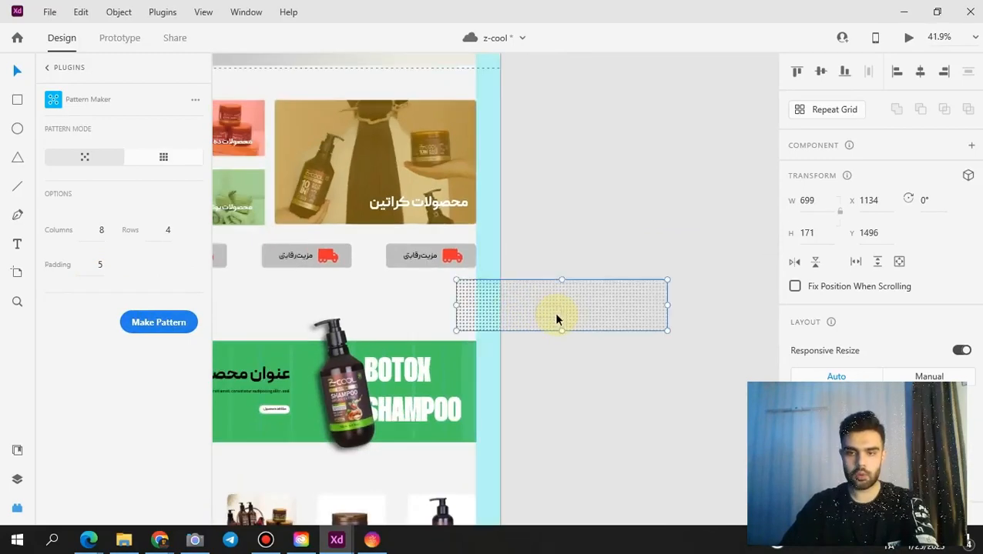
key("ctrl+z")
scroll(469, 314, "up", 5)
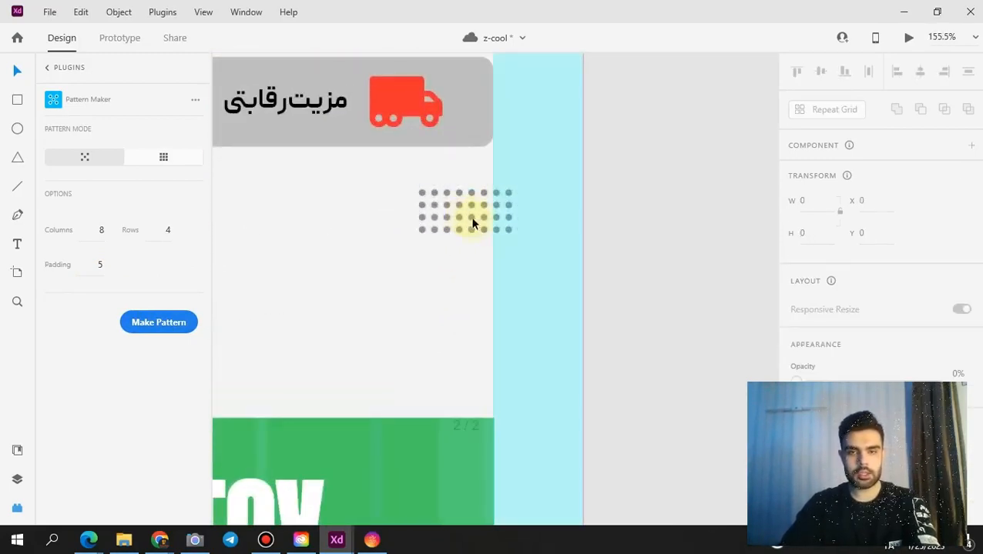
- Duplicate the dot block directly below, and copy both blocks to the right, forming a two-by-two arrangement across the artboard's edge
left_click(472, 217)
left_click(475, 263)
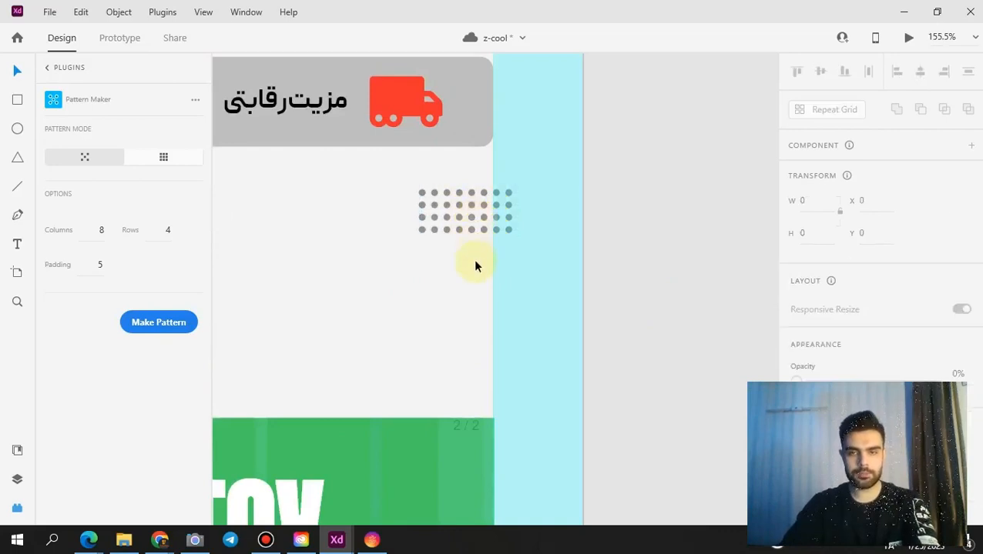
left_click_drag(474, 218, 472, 297)
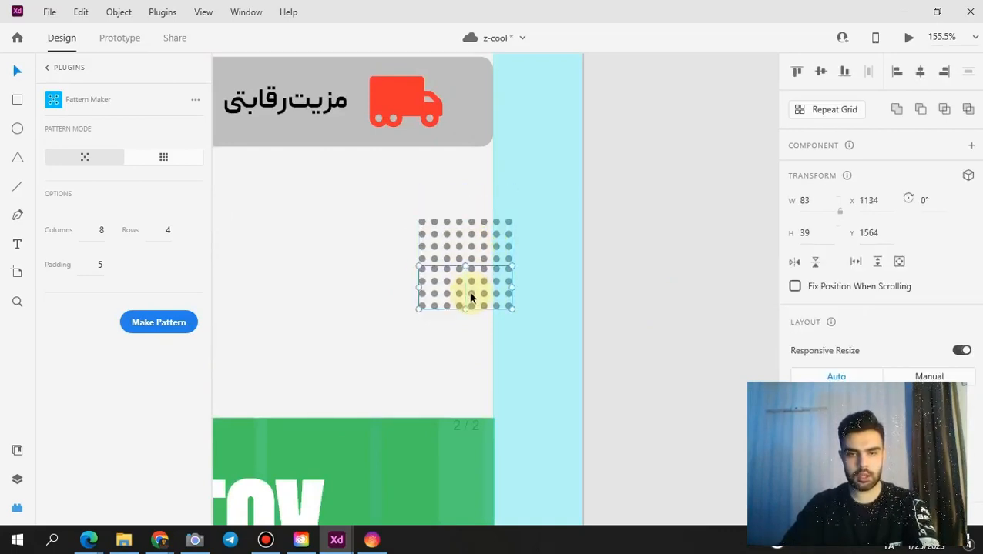
left_click_drag(418, 337, 522, 221)
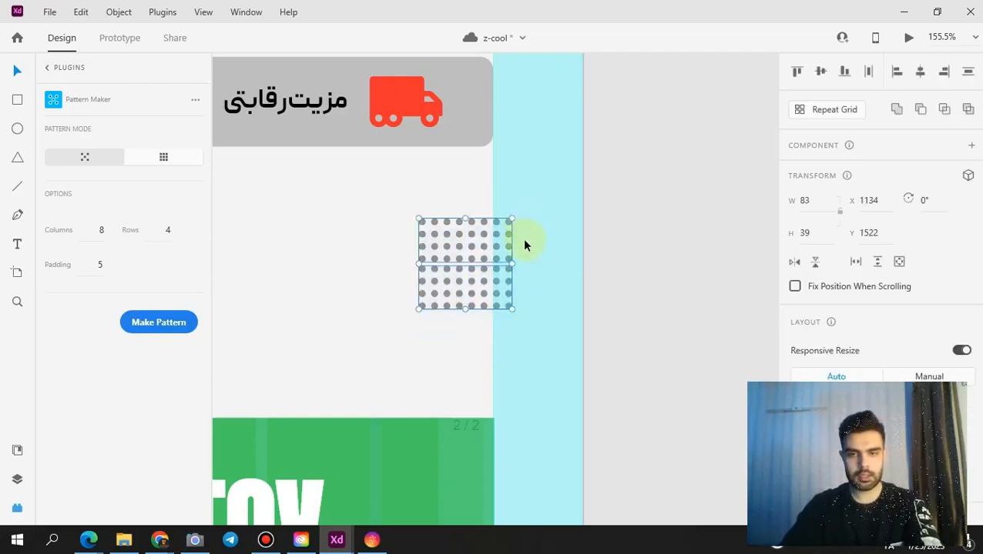
left_click_drag(482, 243, 582, 245)
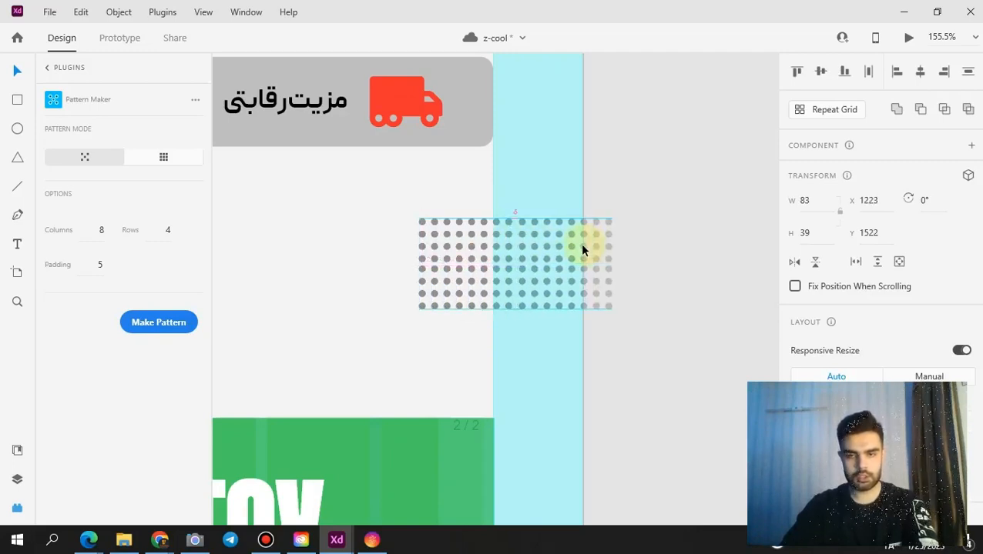
left_click(466, 359)
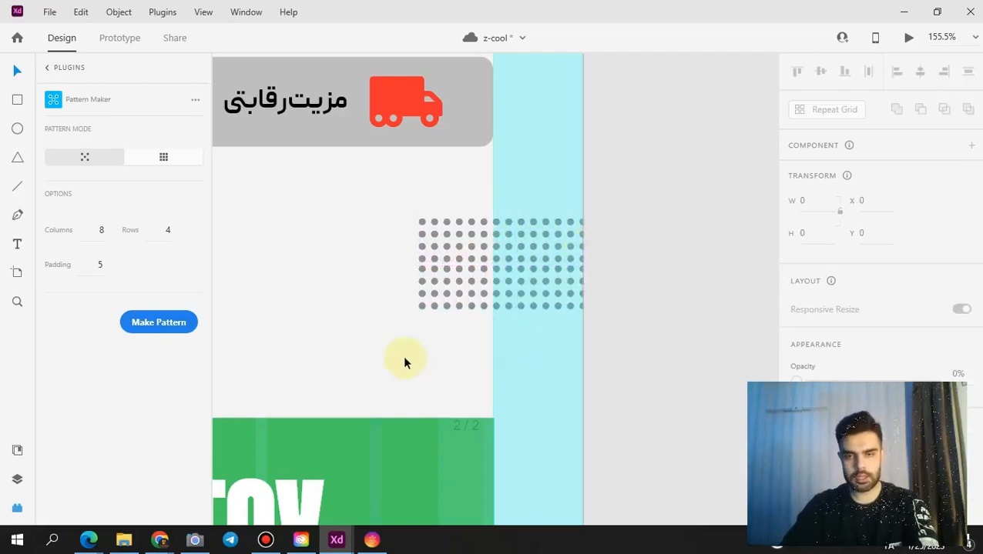
left_click_drag(387, 350, 611, 209)
left_click(701, 174)
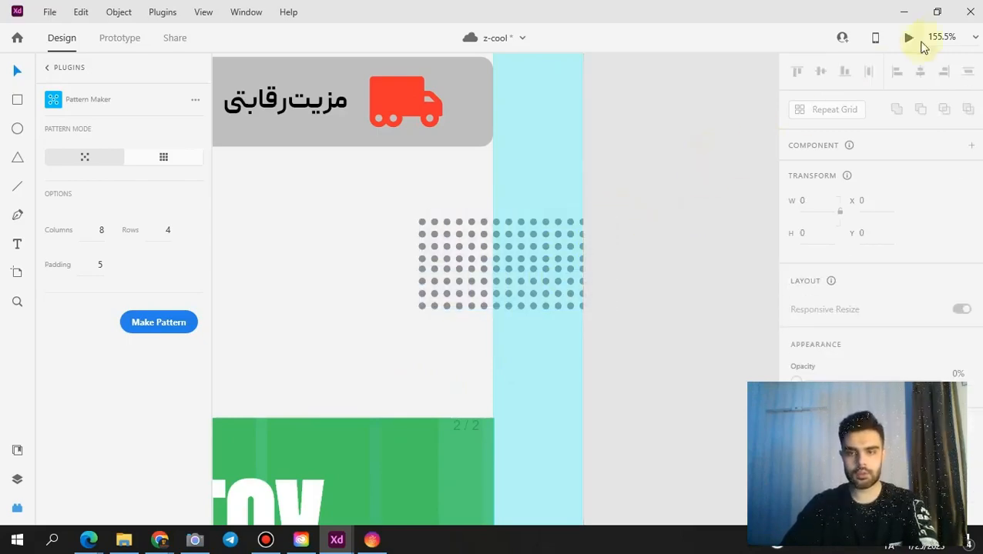
- Preview the homepage and check the dot pattern between the مزیت رقابتی boxes and the green banner
left_click(919, 42)
scroll(847, 170, "up", 3)
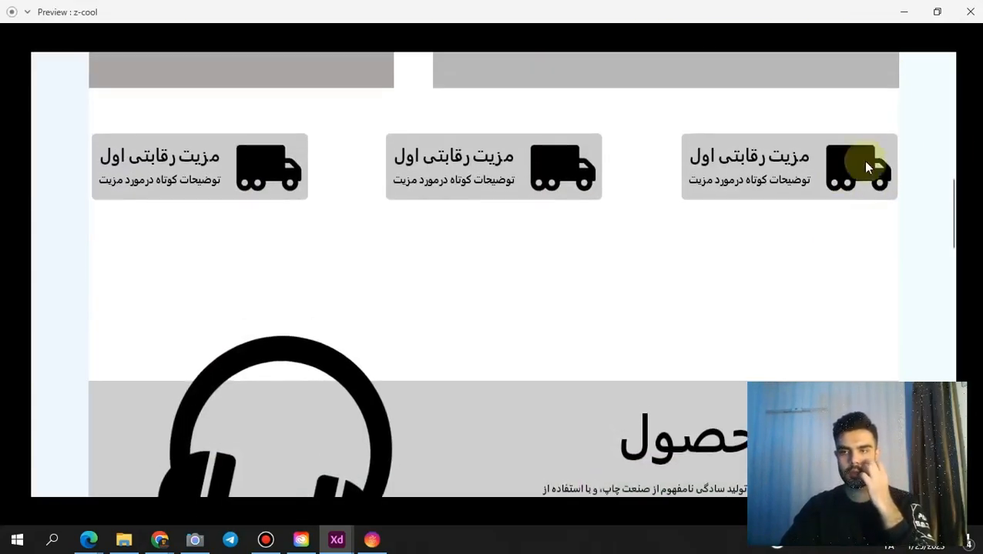
scroll(951, 154, "up", 5)
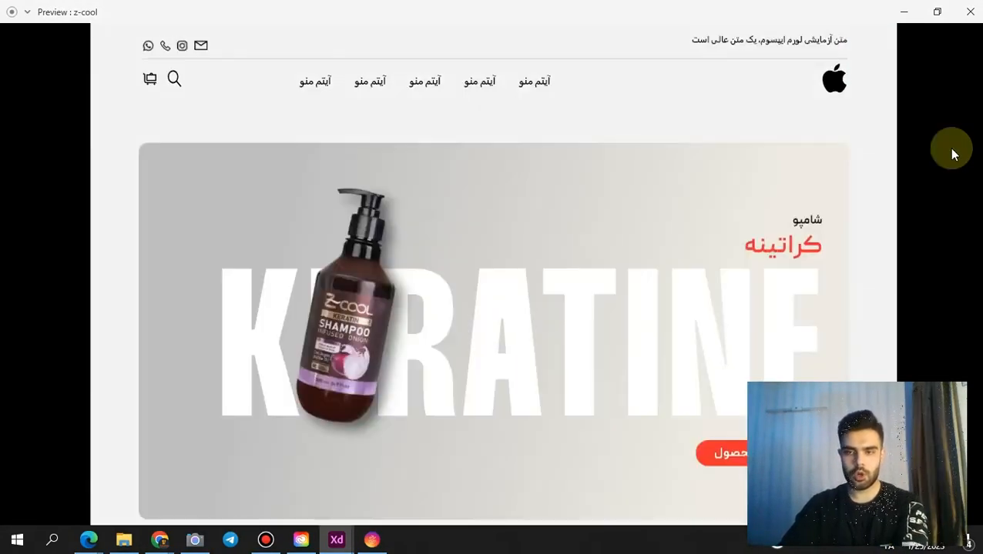
left_click_drag(892, 64, 898, 254)
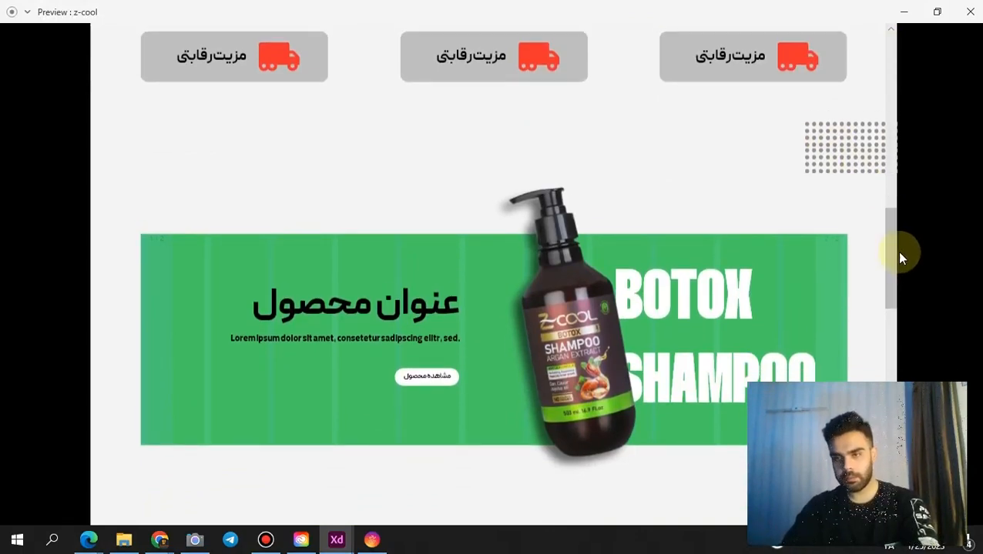
left_click(900, 7)
- Nudge the two lower dot blocks down so their rows match the spacing of the upper blocks
left_click(455, 284)
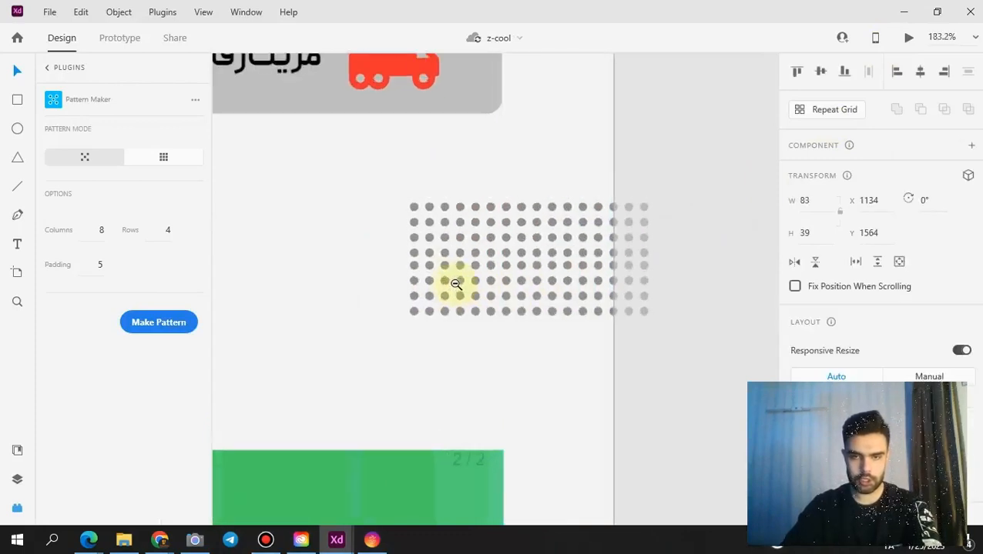
left_click(455, 285)
left_click_drag(472, 384, 694, 287)
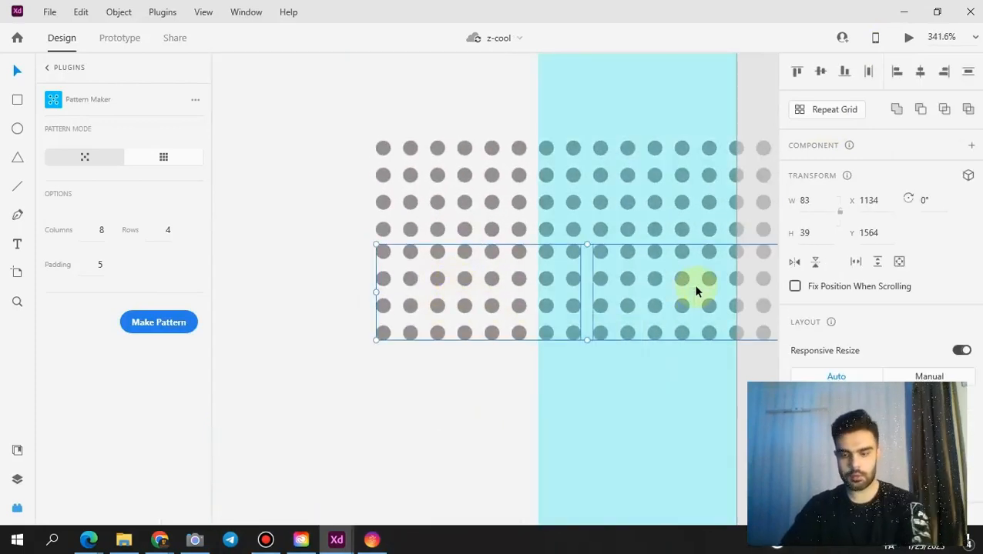
key("Down")
key("Down")
left_click(365, 417)
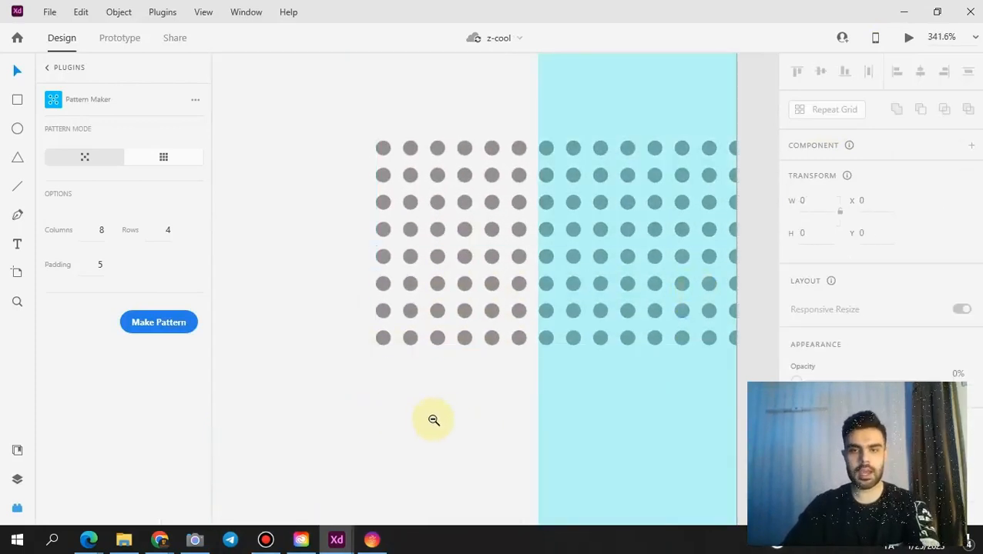
- Duplicate the lower pair of dot blocks below itself to extend the pattern to three rows of blocks
left_click(433, 420, "alt")
left_click(432, 423, "alt")
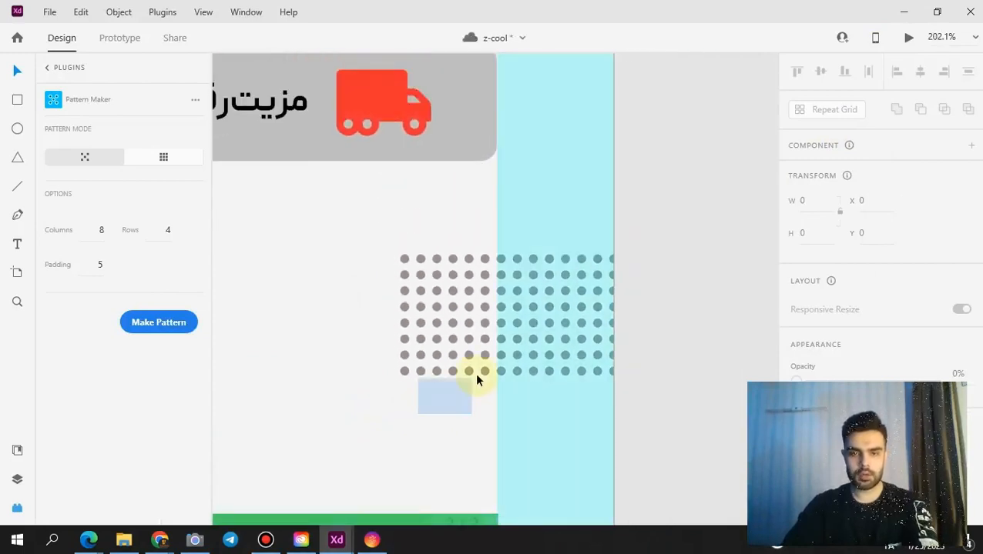
left_click_drag(476, 379, 563, 404)
left_click_drag(363, 244, 580, 447)
left_click(570, 337)
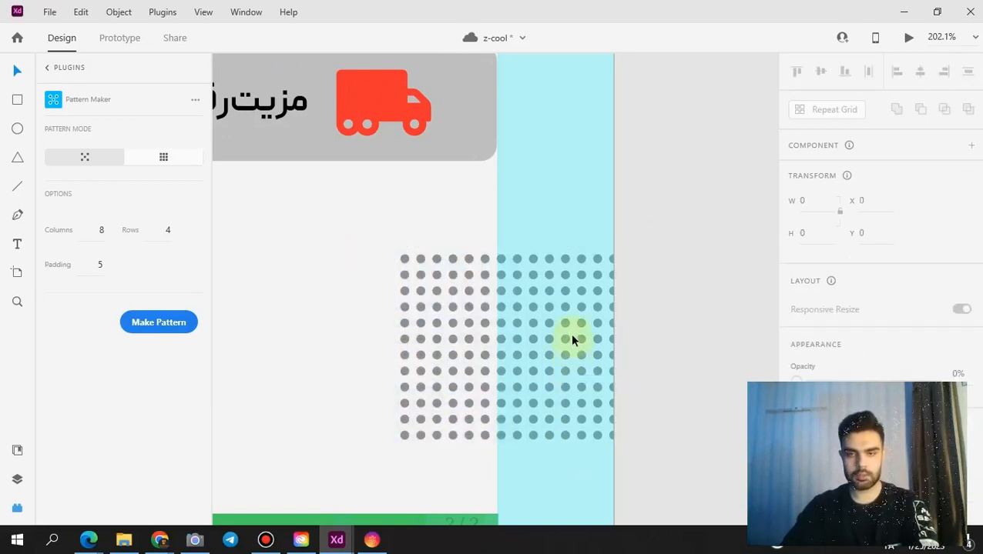
- Move the whole dot pattern slightly right and up so a complete column of dots ends at the artboard's edge
left_click_drag(386, 231, 638, 441)
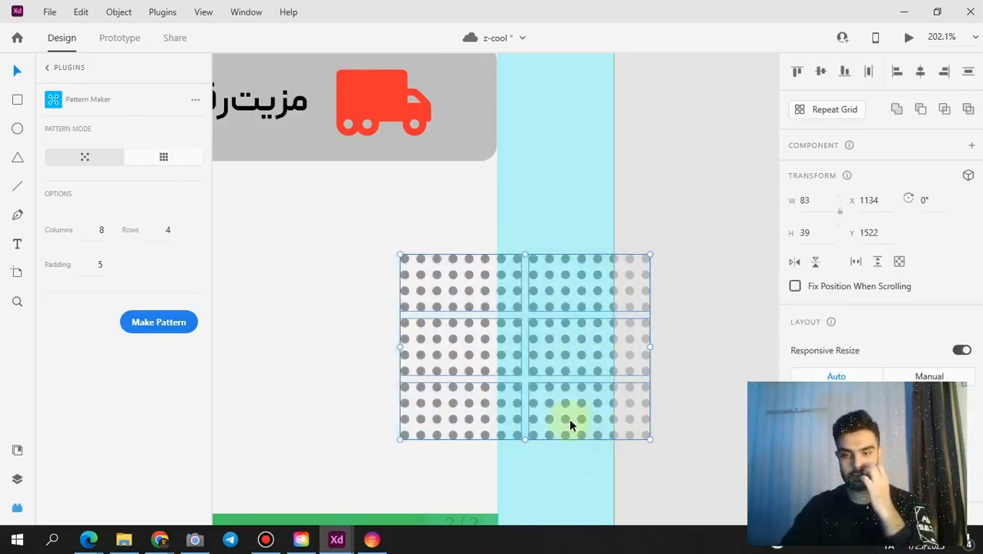
mouse_move(582, 423)
left_mouse_down()
mouse_move(580, 409)
mouse_move(591, 416)
left_mouse_up()
left_click(754, 192)
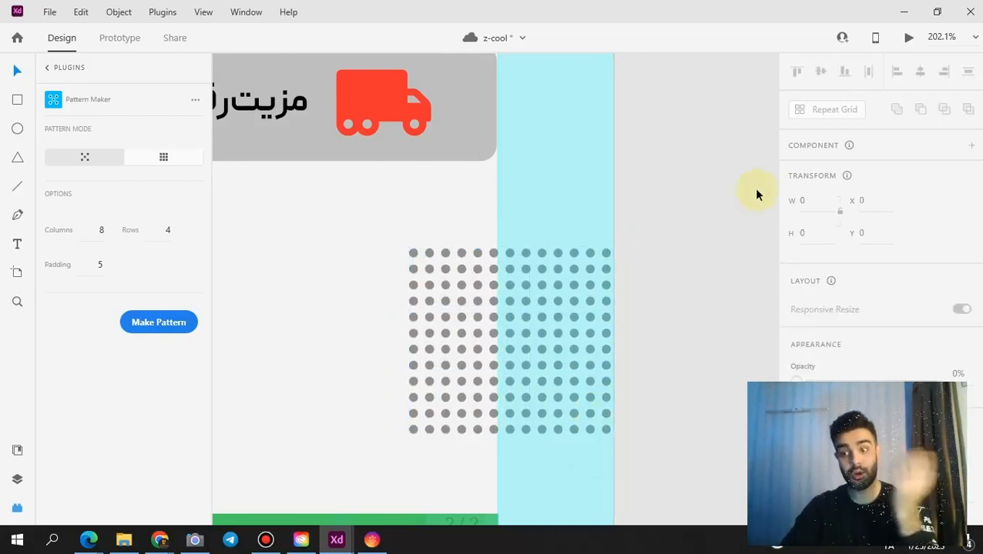
- Preview the homepage and review it from the header down to the آخرین مقالات section
left_click(908, 37)
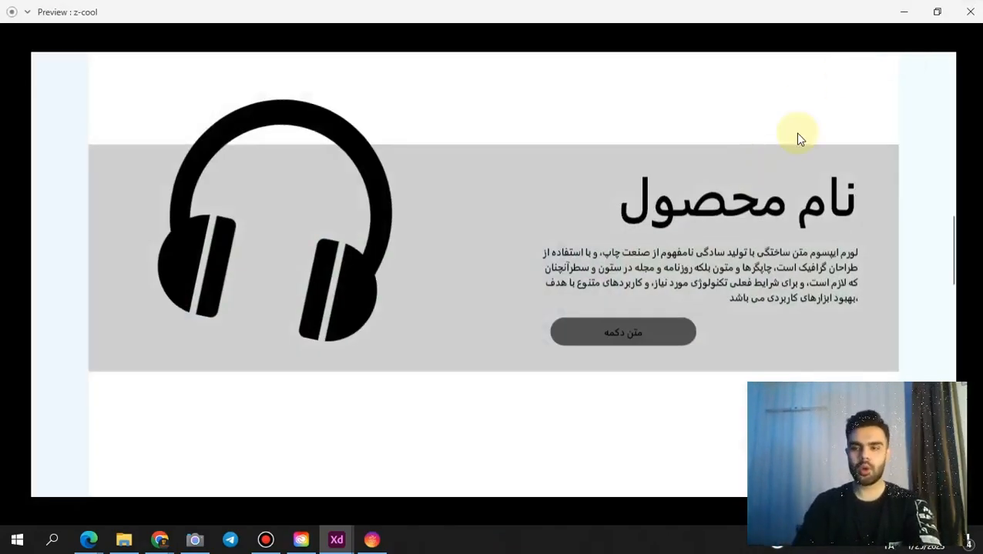
key("Right")
key("Left")
key("Left")
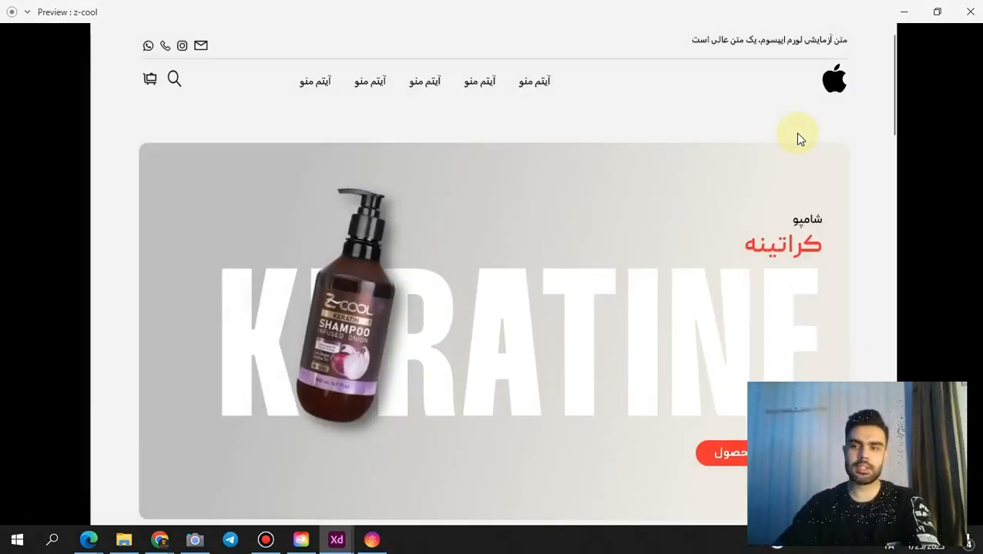
left_click_drag(894, 81, 911, 483)
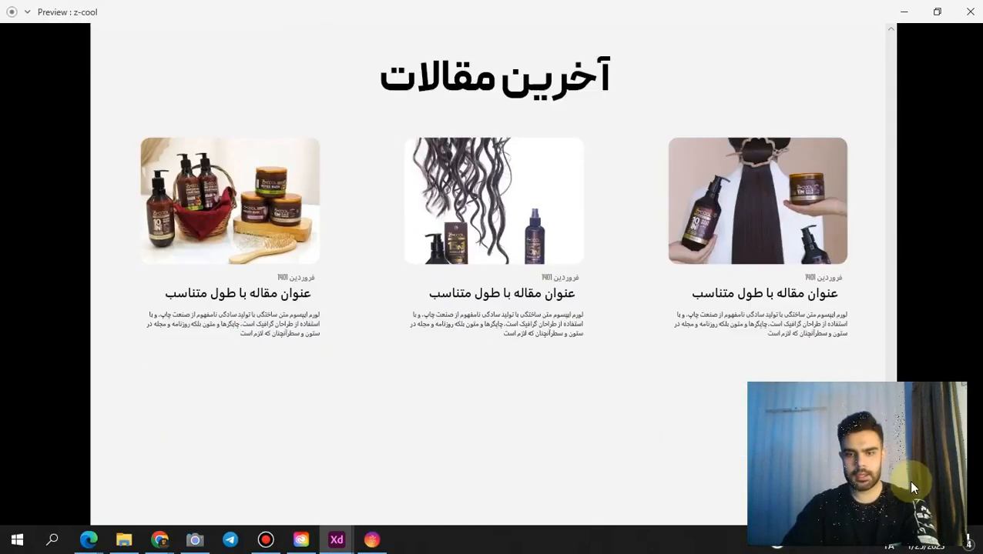
left_click(903, 10)
- Look over the homepage artboard as a whole, checking the sections around the dot pattern and green banner
left_click_drag(504, 153, 572, 381)
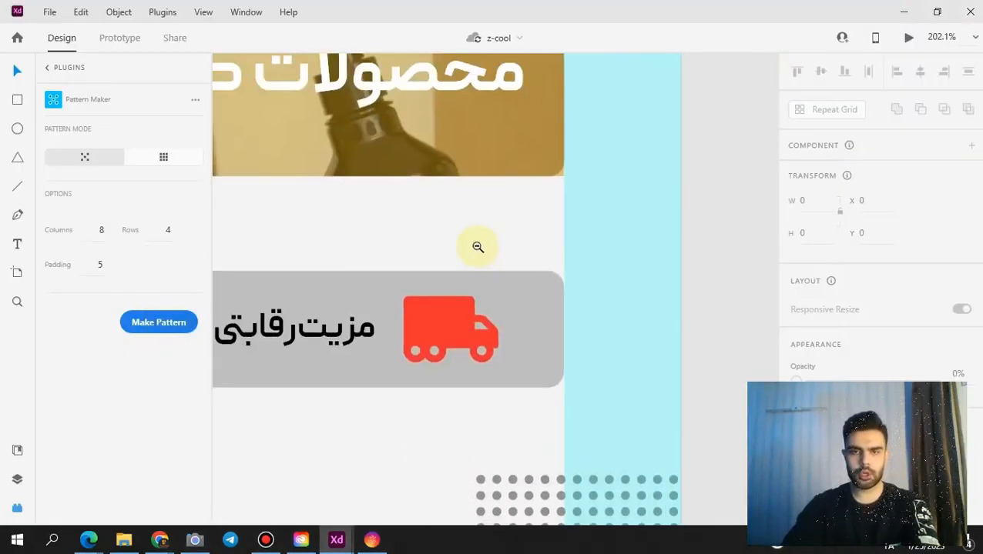
scroll(477, 246, "down", 2)
scroll(477, 246, "down", 8)
left_click_drag(462, 247, 571, 417)
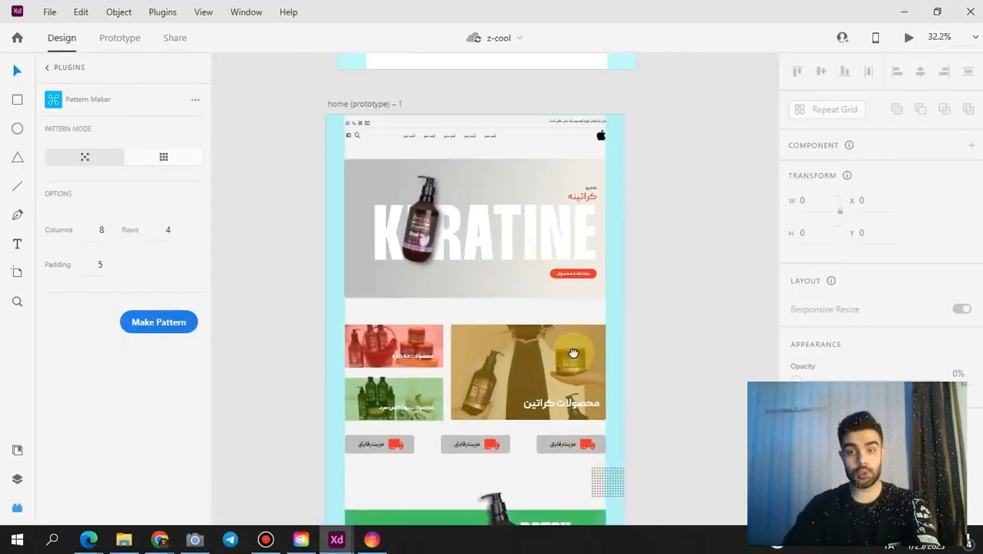
left_click_drag(532, 271, 464, 491)
left_click_drag(311, 269, 541, 204)
scroll(489, 350, "down", 8)
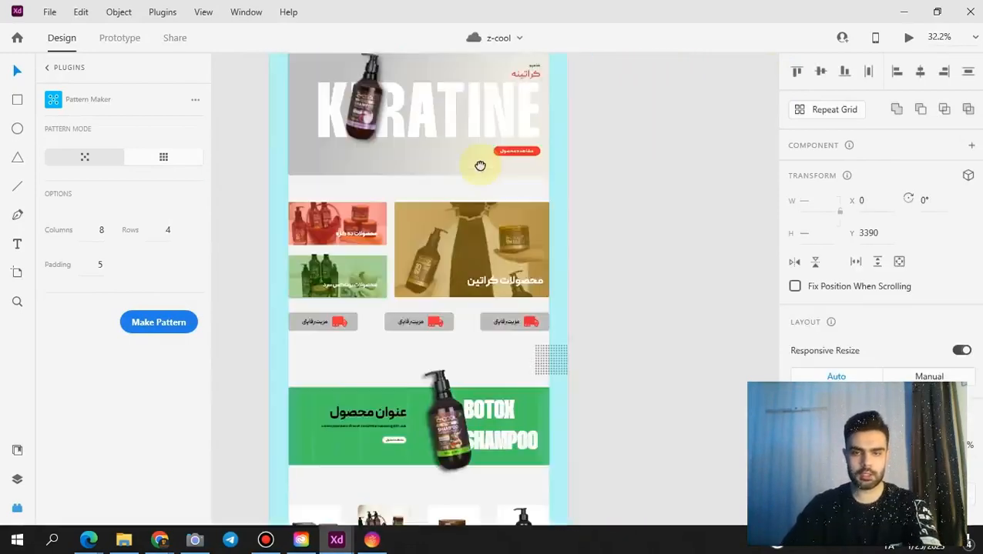
- Extend the homepage artboard downward below the آخرین مقالات section to a height of 3930
scroll(482, 308, "down", 5)
left_click(449, 256)
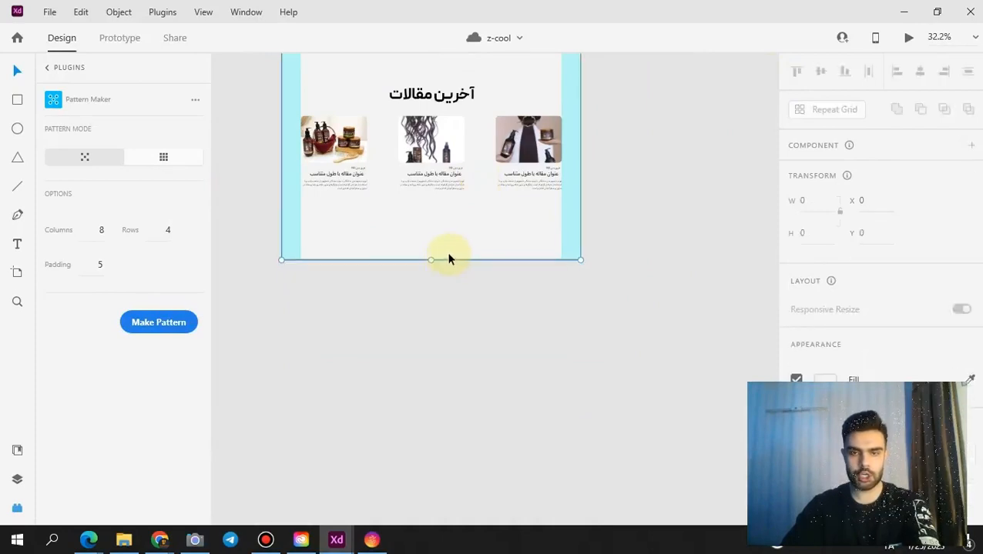
left_click_drag(432, 260, 431, 294)
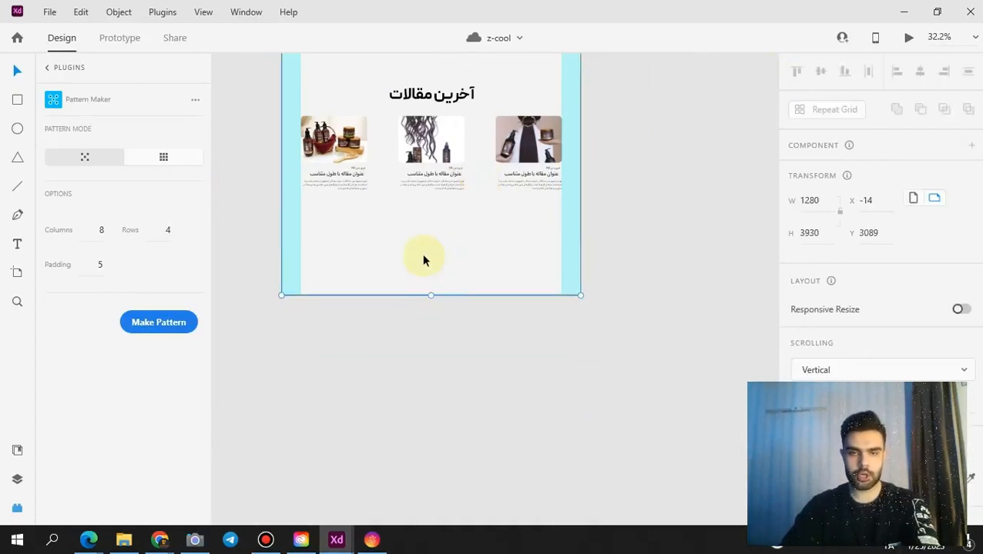
- Paste the grey newsletter sign-up block and place it across the artboard below the article cards at Y 3582
left_click(422, 259)
key("ctrl+v")
left_click_drag(438, 179, 439, 225)
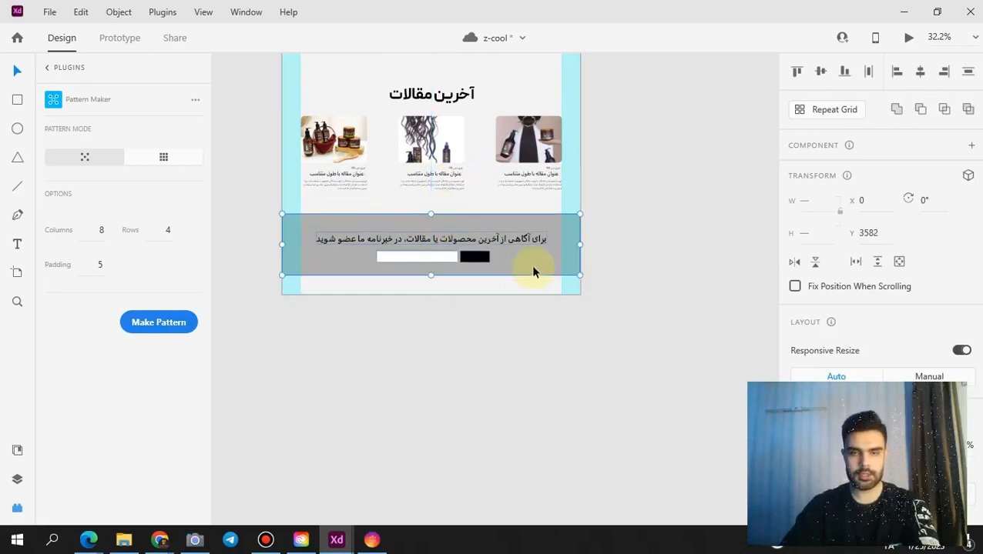
- Change the newsletter heading's font to Peyda, keeping its text intact
scroll(507, 253, "up", 4)
left_click_drag(493, 257, 619, 272)
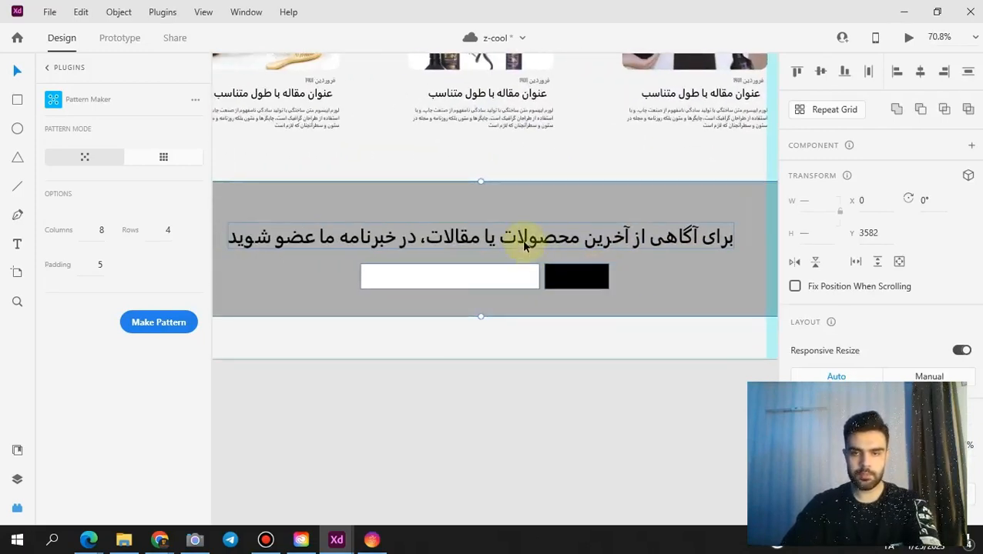
double_click(524, 246)
scroll(844, 259, "down", 5)
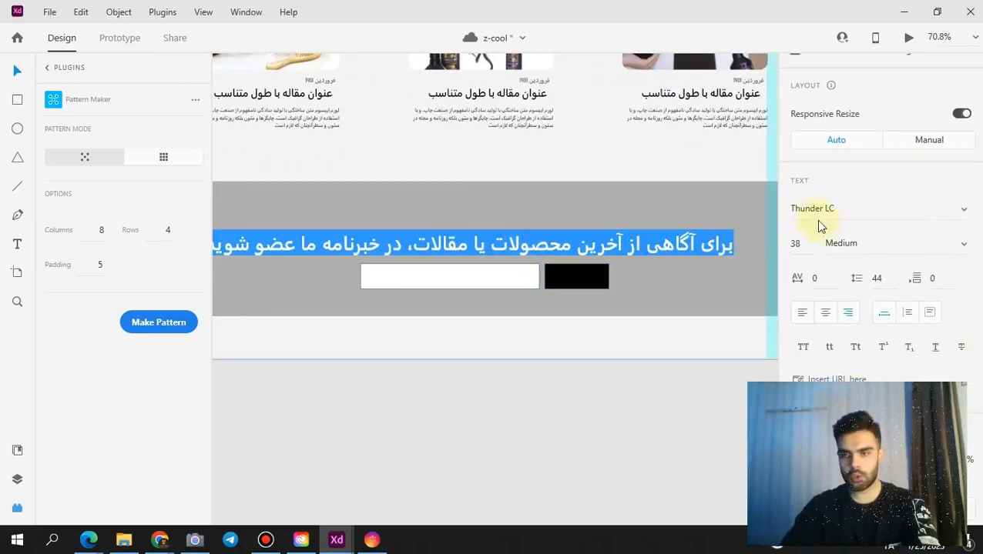
left_click(807, 206)
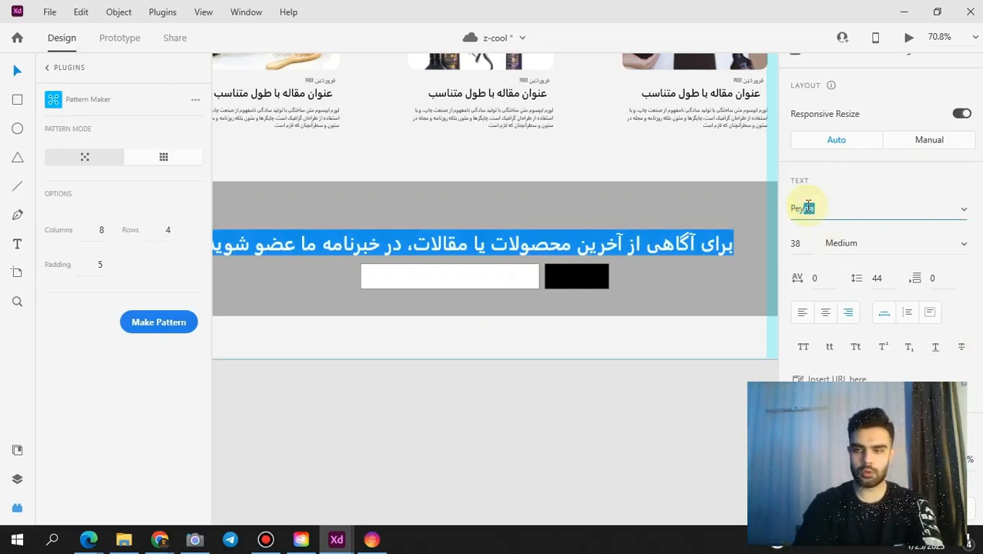
type("Pey")
key("Return")
key("BackSpace")
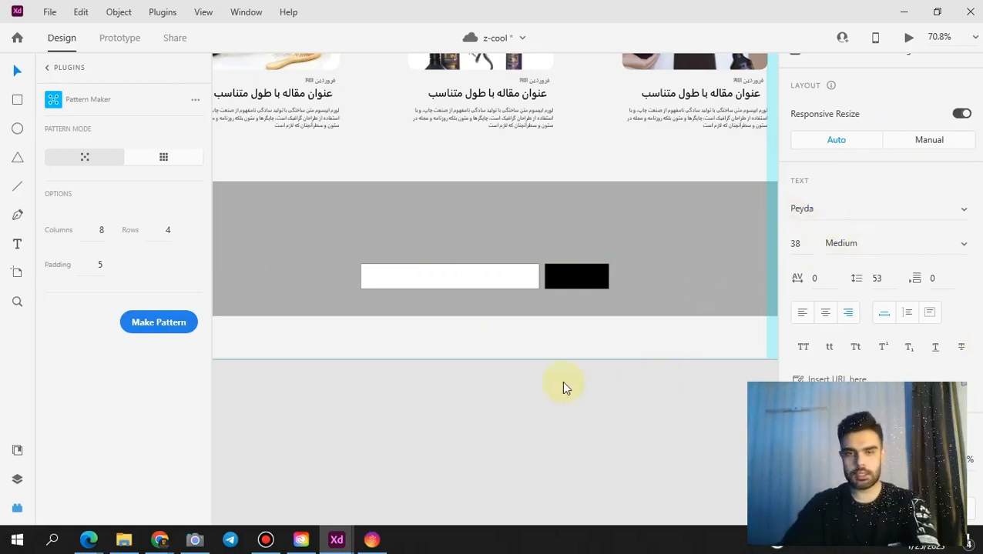
key("ctrl+z")
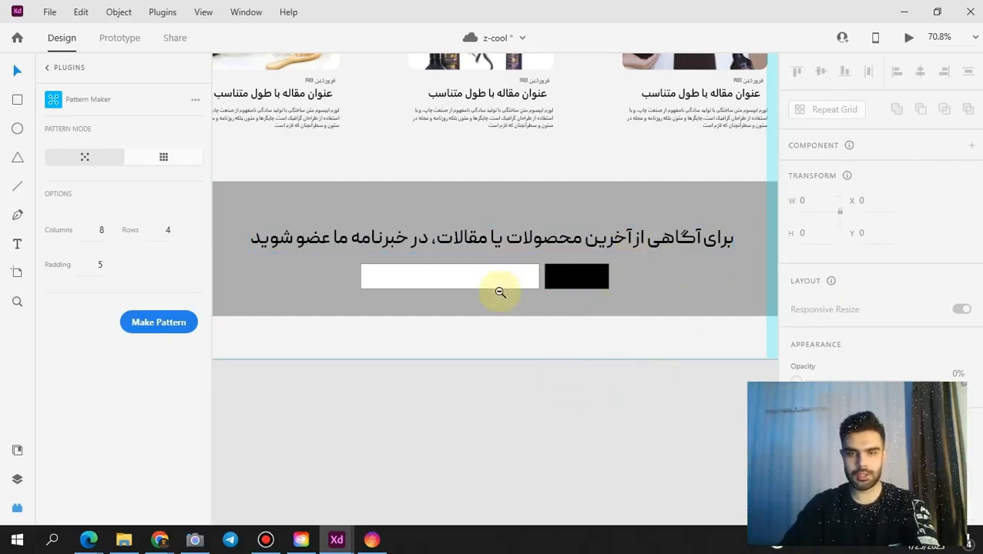
- Center the newsletter heading horizontally in the grey banner and shift the white input field left, away from the black button
scroll(500, 292, "down", 2)
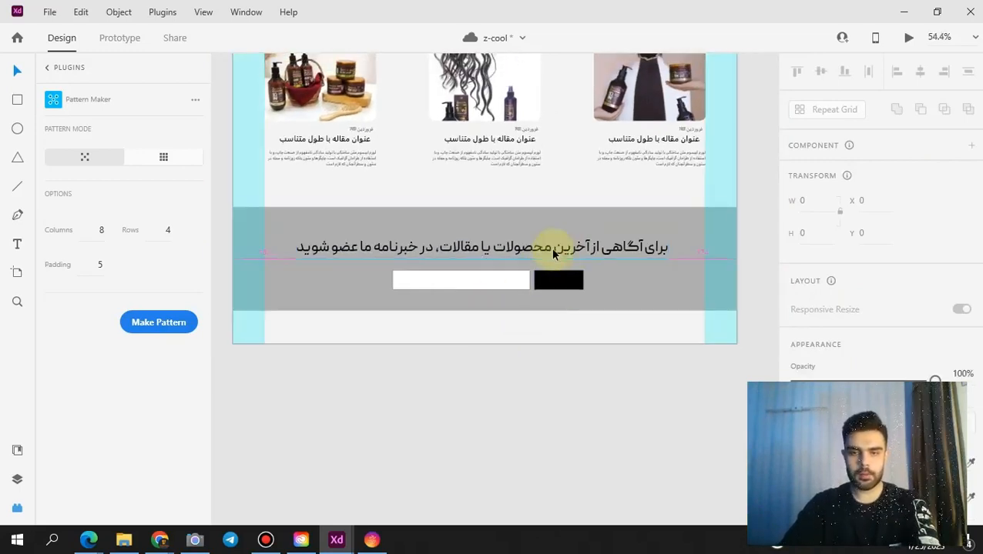
left_click_drag(560, 248, 556, 248)
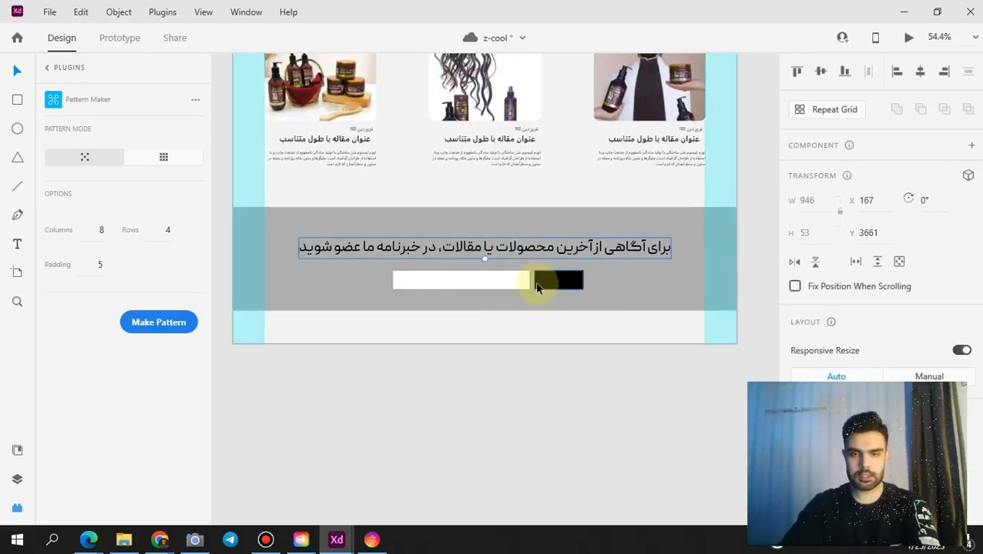
left_click(504, 281)
- Round the black newsletter button's corners to 20 and change its fill to red
left_click(562, 280)
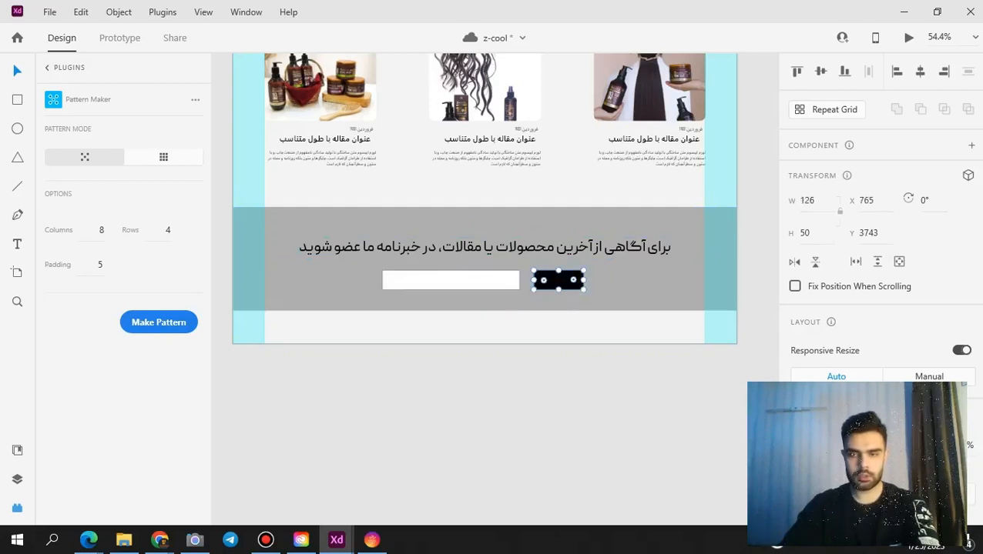
scroll(839, 323, "down", 4)
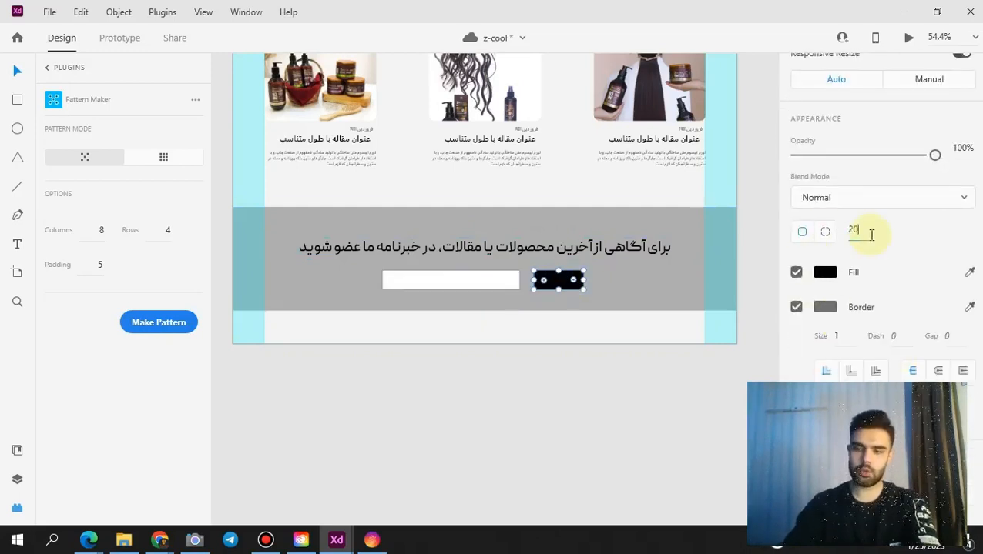
left_click(828, 274)
left_click_drag(681, 204, 698, 188)
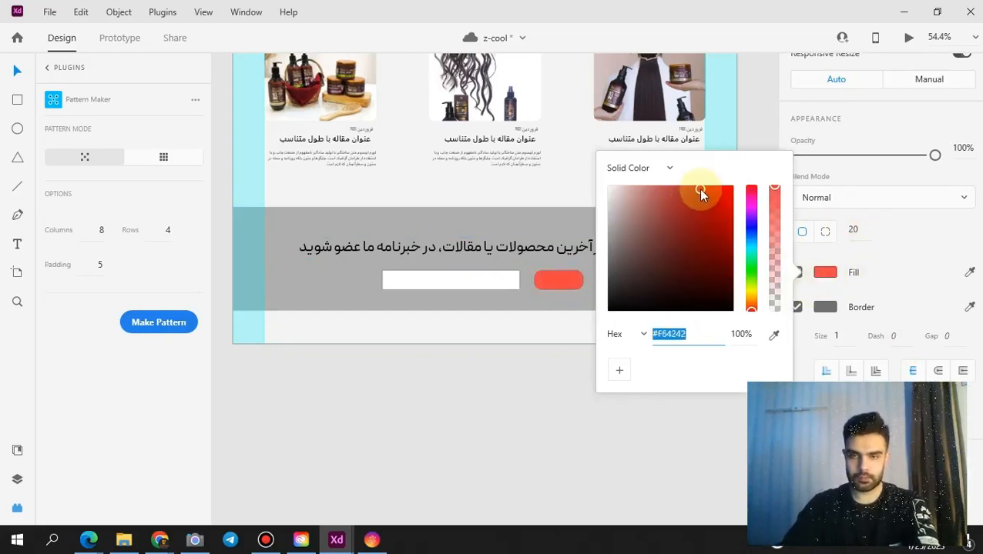
left_click(710, 335)
- Remove the border from the red newsletter button
left_click(553, 282)
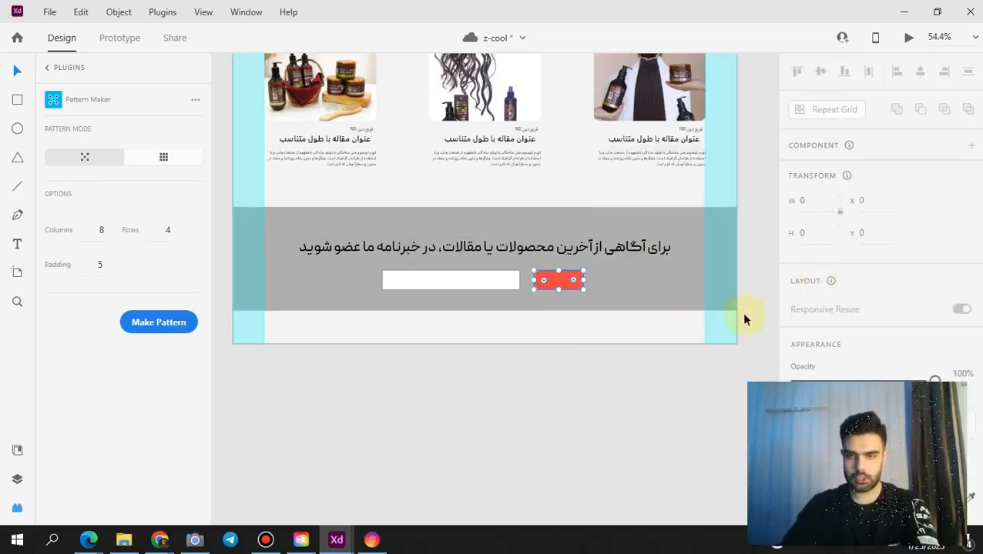
scroll(870, 231, "down", 4)
left_click(797, 321)
left_click(571, 371)
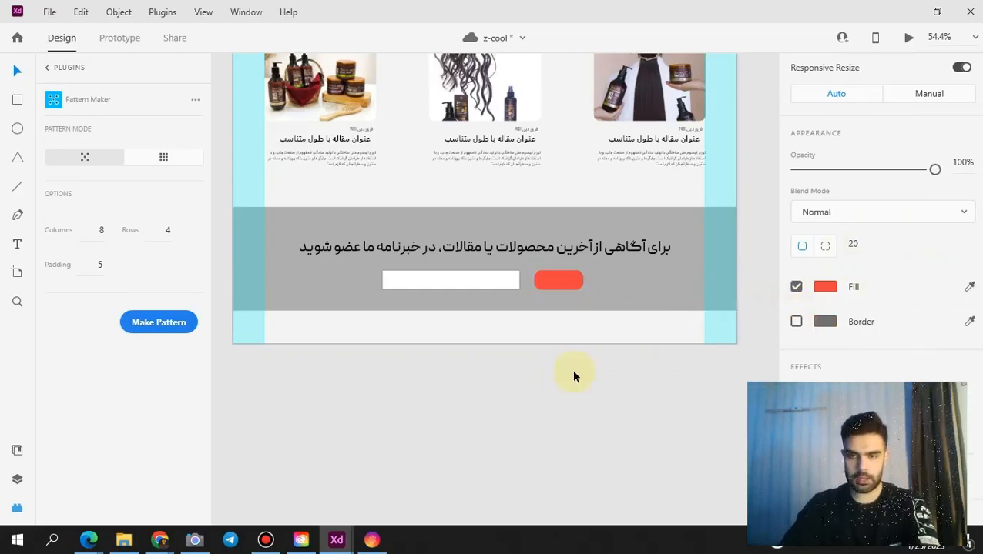
- Add the text label عضویت over the red newsletter button
scroll(535, 305, "up", 4)
left_click(585, 259)
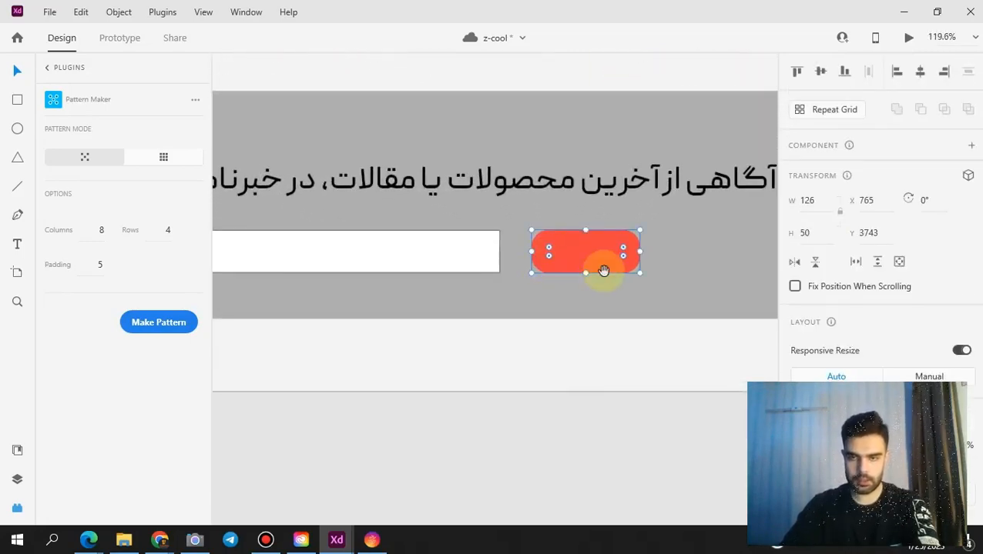
scroll(603, 274, "up", 5)
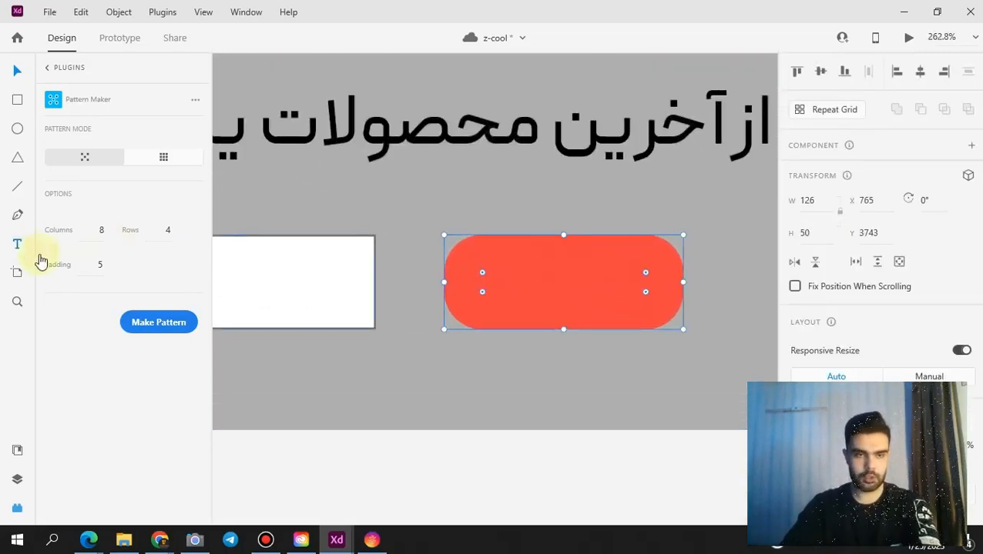
left_click(564, 332)
type("UQ،")
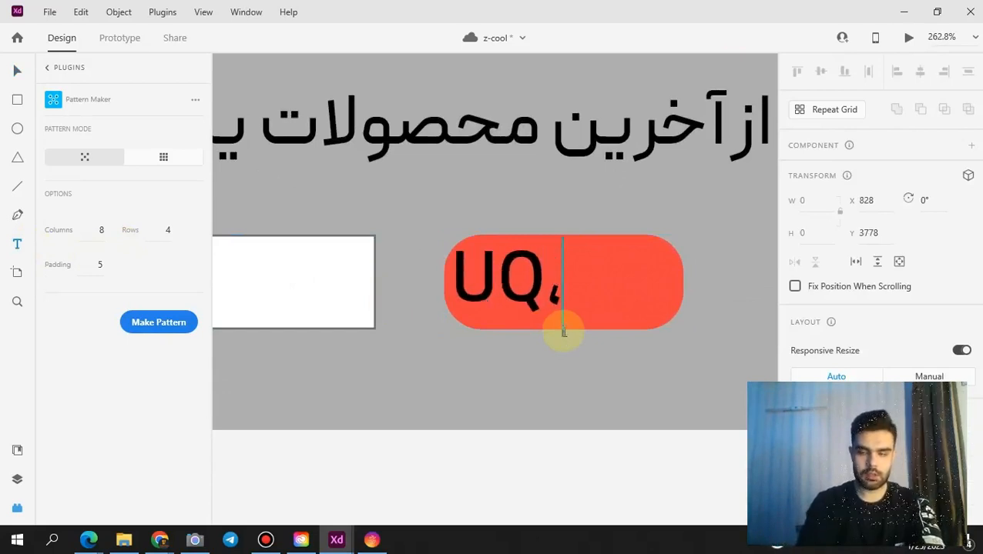
key("BackSpace")
key("BackSpace")
key("BackSpace")
key("alt+shift")
type("عضویت")
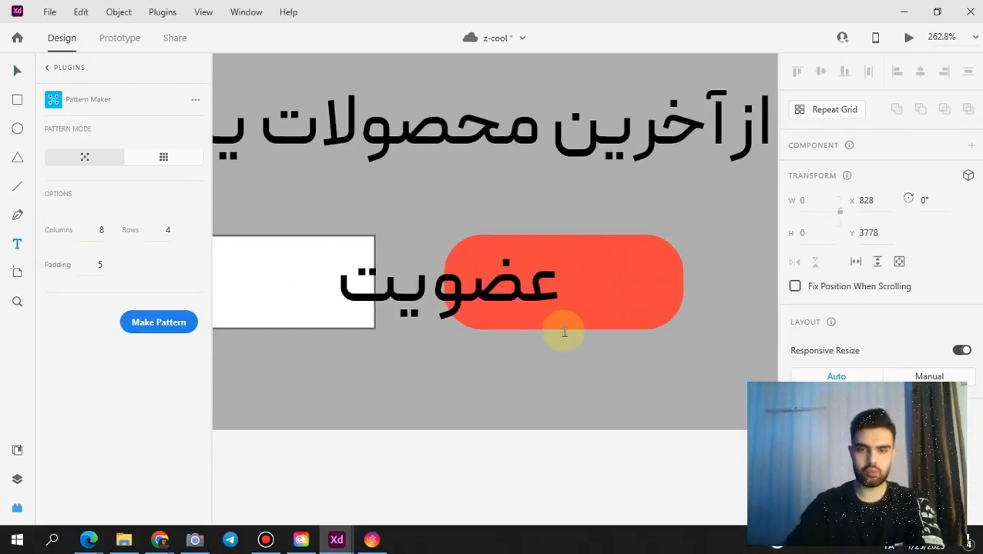
- Scale the عضویت label down to about 84 × 38 and center it inside the red button
key("ctrl+a")
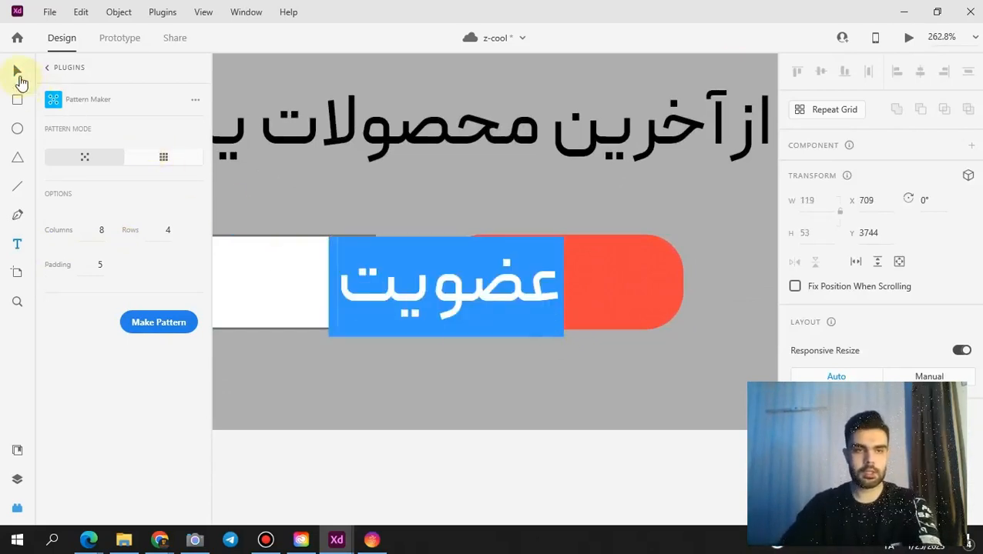
left_click(19, 76)
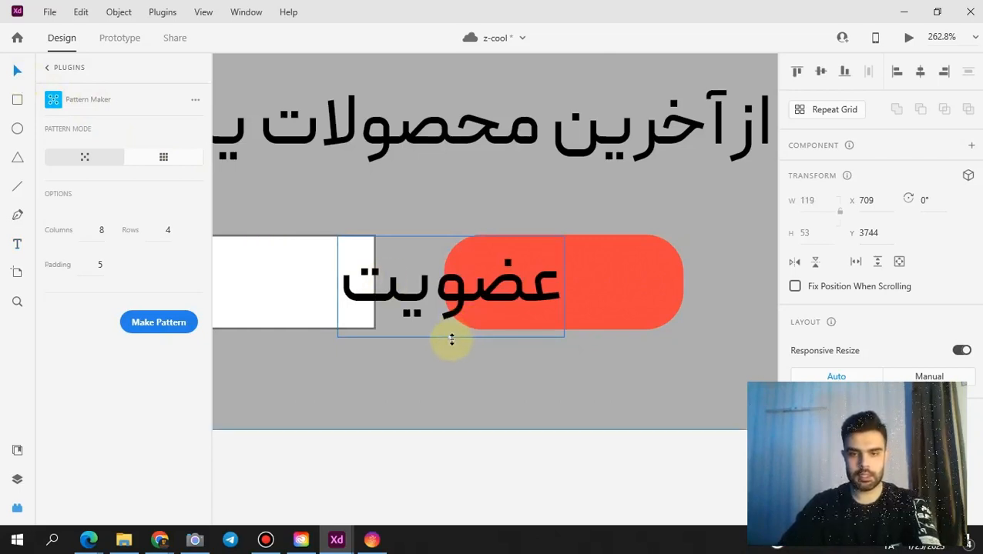
left_click_drag(451, 340, 570, 283)
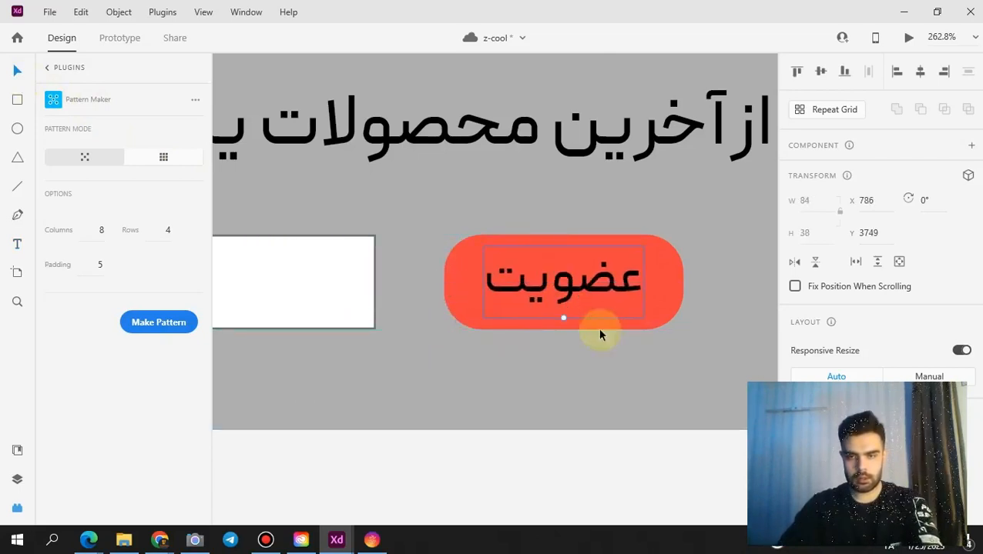
scroll(501, 379, "down", 1)
left_click(502, 384)
scroll(501, 381, "down", 8)
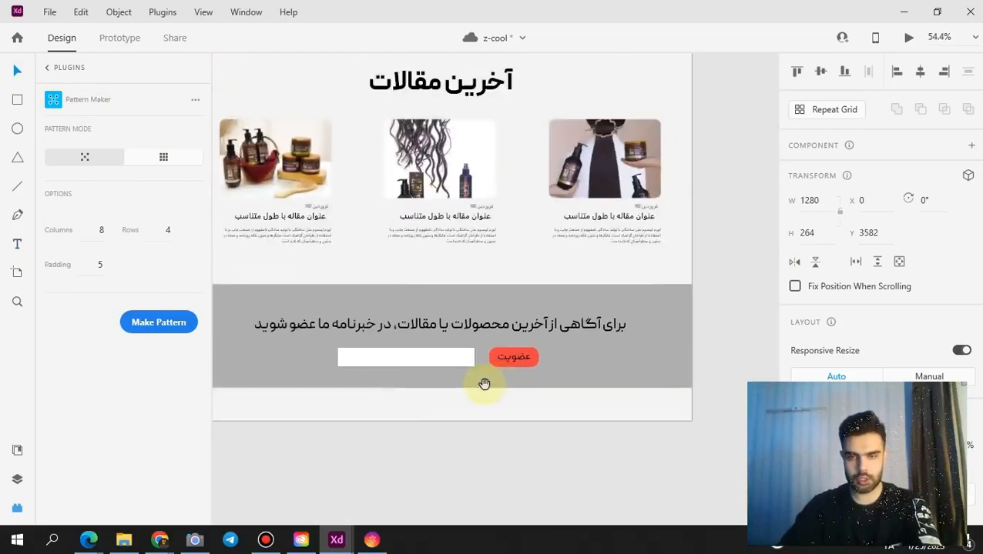
- Round the corners of the white newsletter input field to match the red button
scroll(573, 365, "up", 4)
left_click(562, 329)
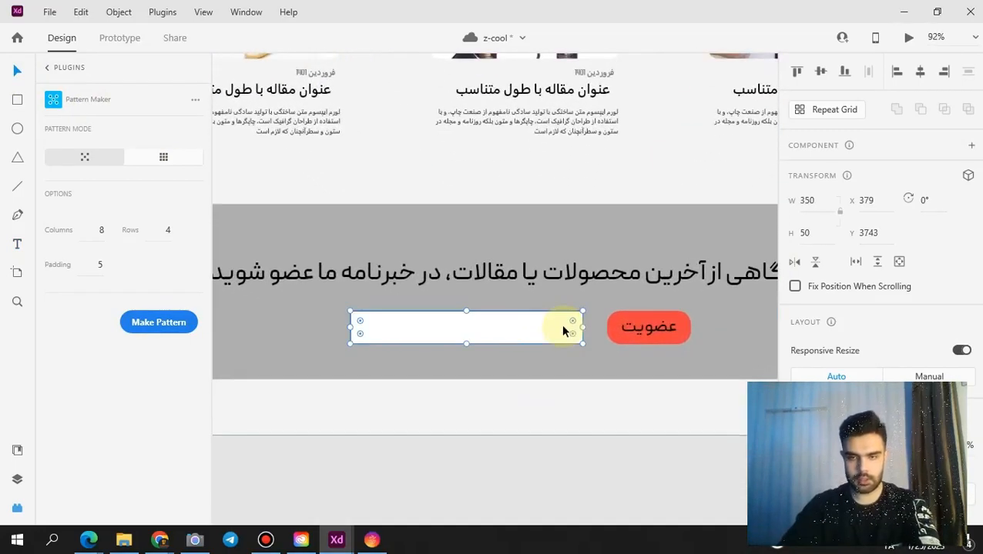
scroll(976, 344, "down", 3)
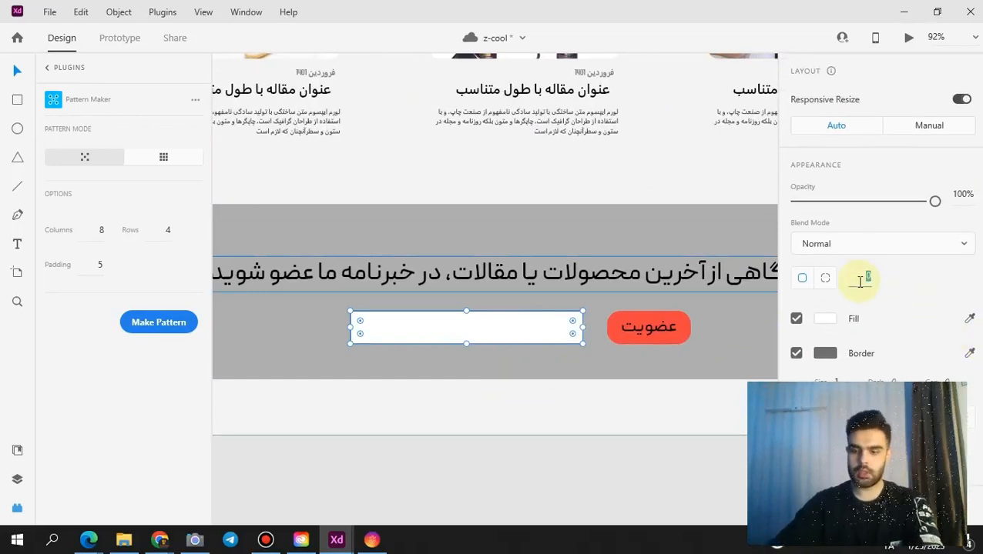
left_click(588, 395)
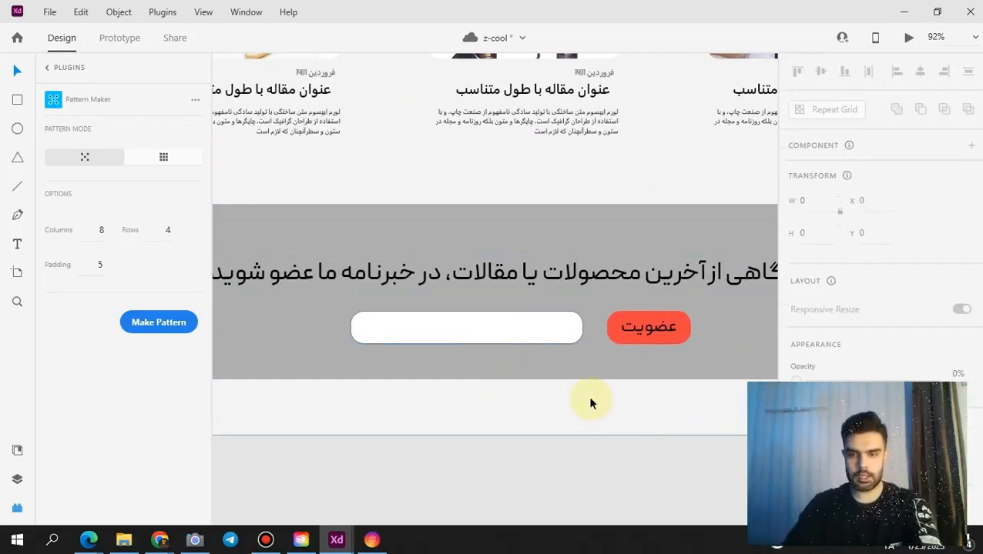
- Add the placeholder text برای آگاهی در خبرنامه عضو شوید over the white input field
left_click(18, 246)
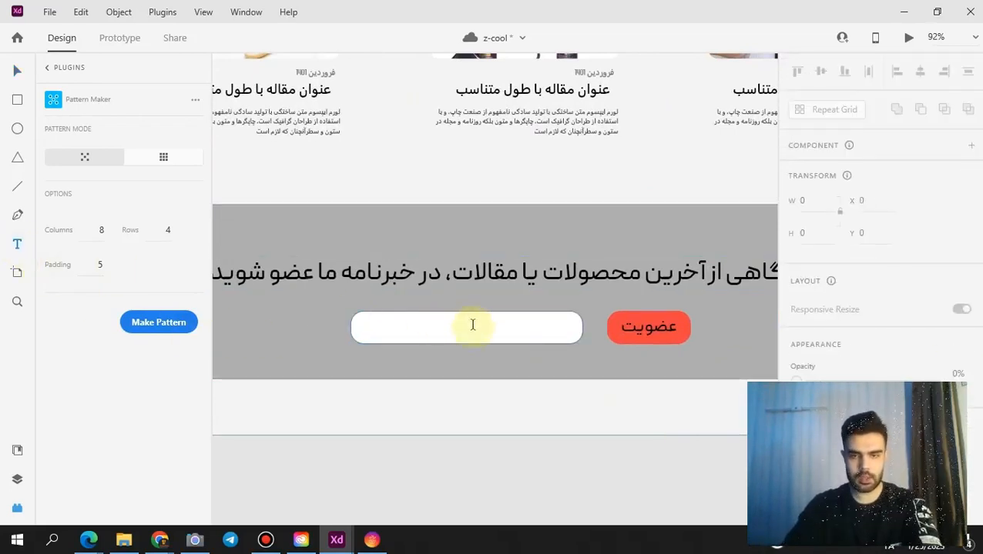
left_click(541, 413)
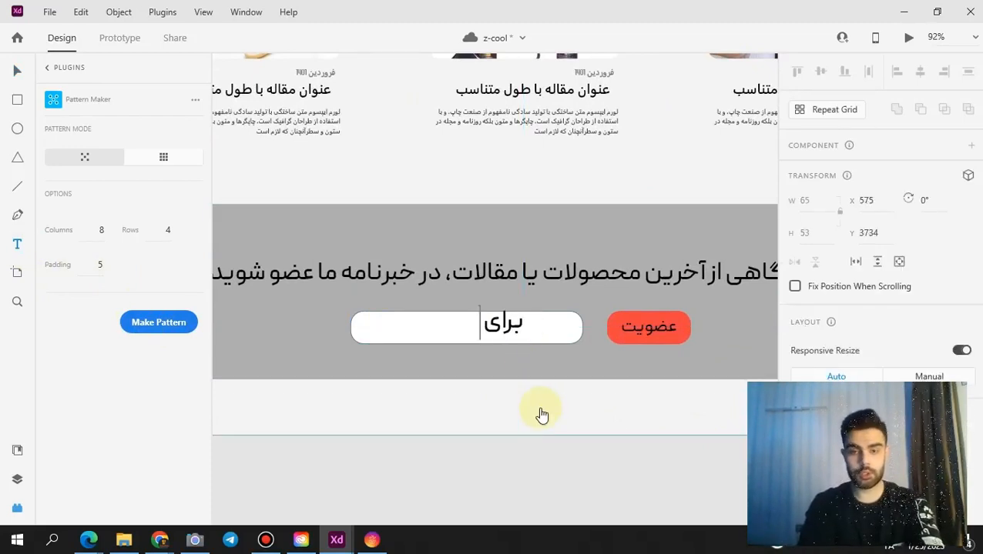
type("ضویت")
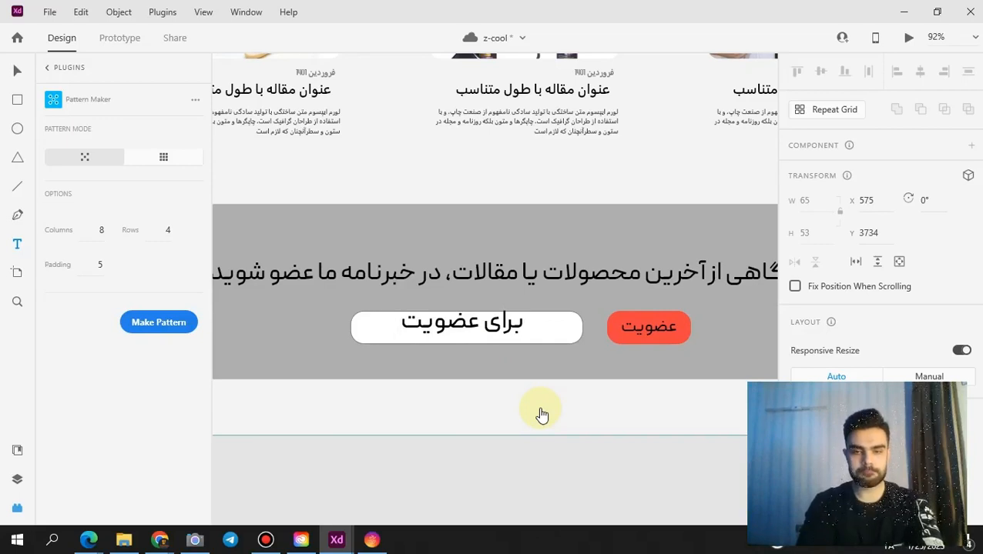
key("BackSpace")
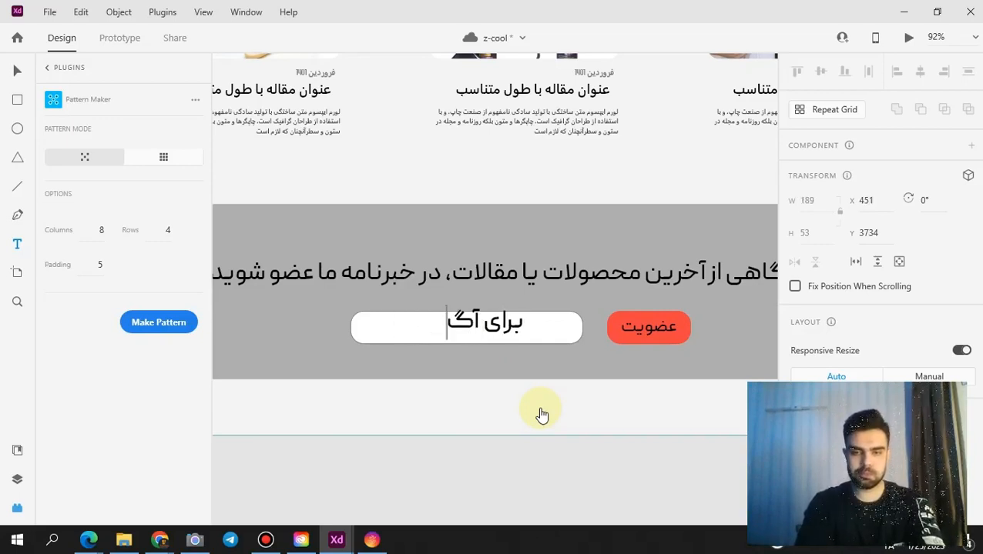
type("خبرنامه عضو شوی")
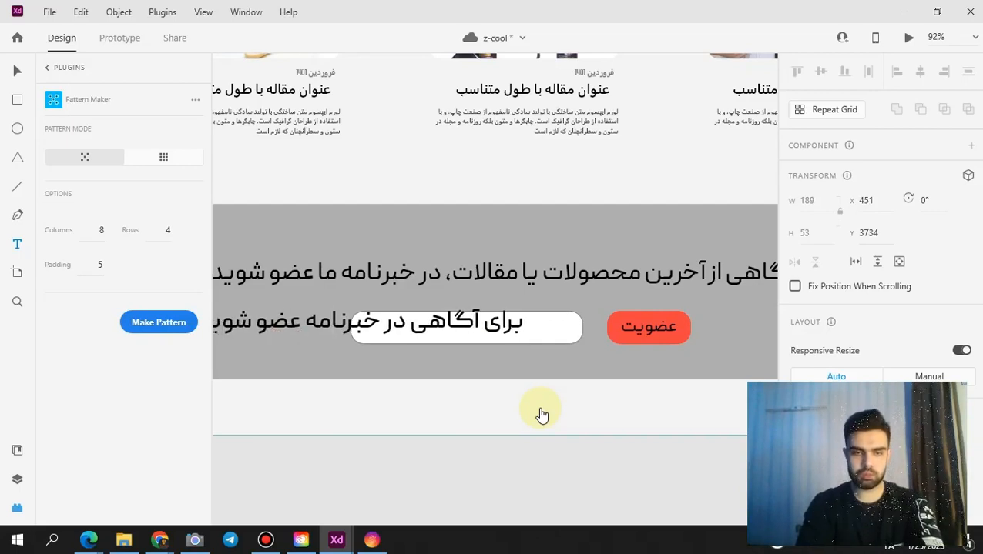
- Shrink the placeholder text to about 155 × 17 and place it inside the white input field near its right end
key("ctrl+a")
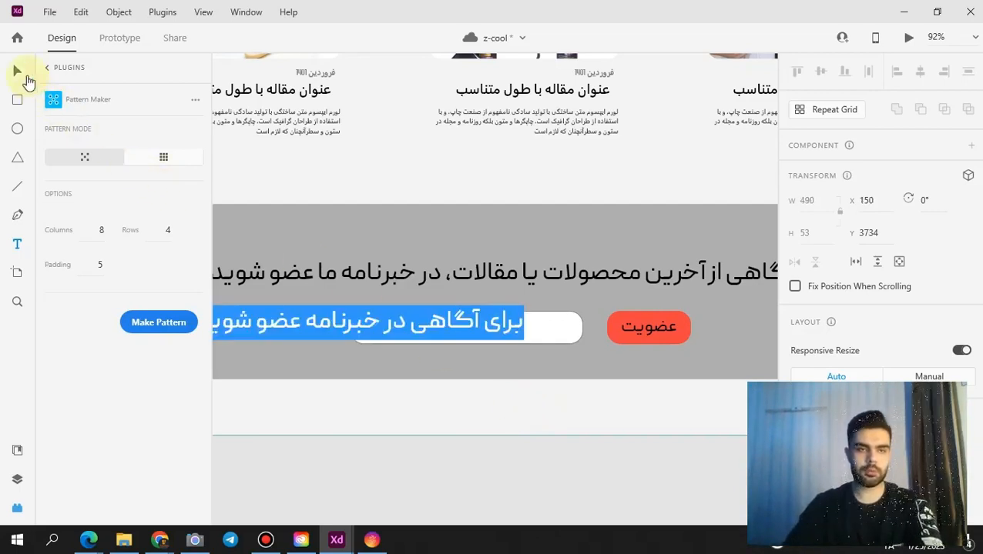
left_click(26, 76)
left_click_drag(359, 344, 521, 332)
- Set the placeholder text's font size to 15
key("z")
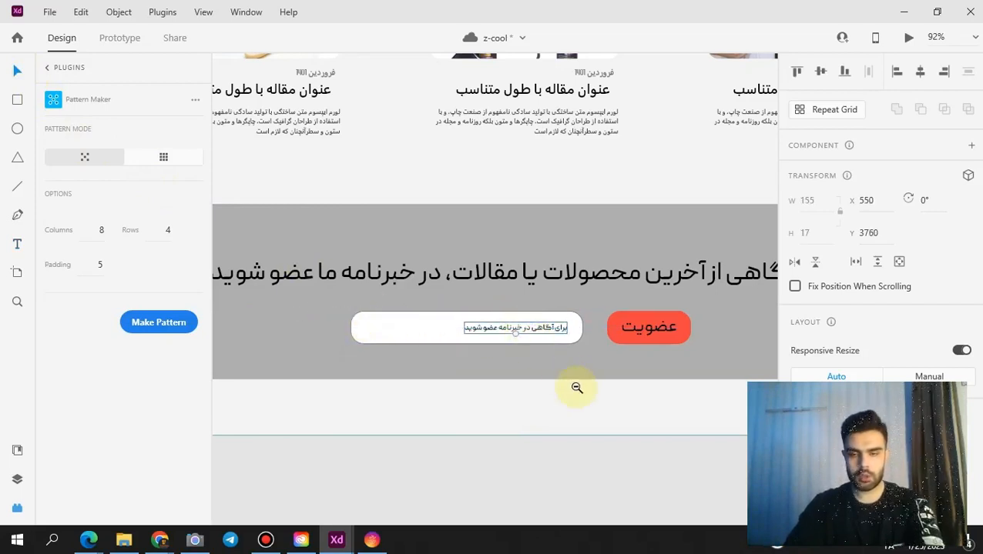
left_click(575, 389)
scroll(897, 302, "down", 1)
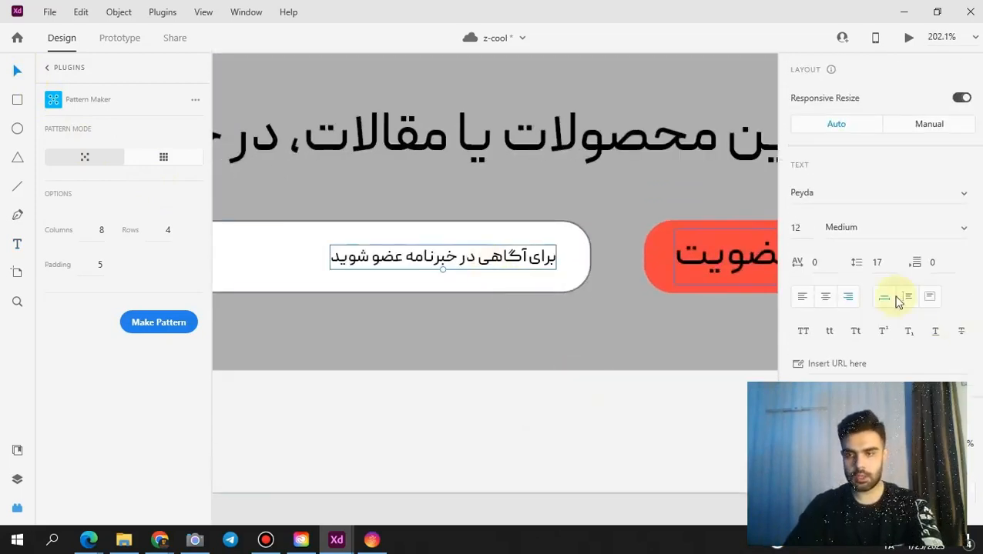
key("Return")
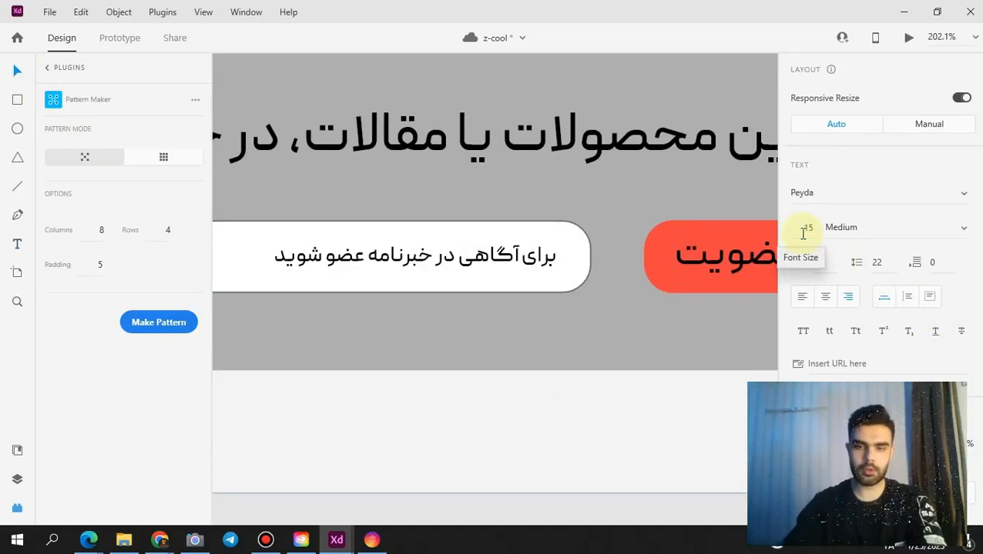
- Change the placeholder text's fill in the white newsletter field from black to a mid grey
scroll(880, 254, "down", 3)
left_click(826, 297)
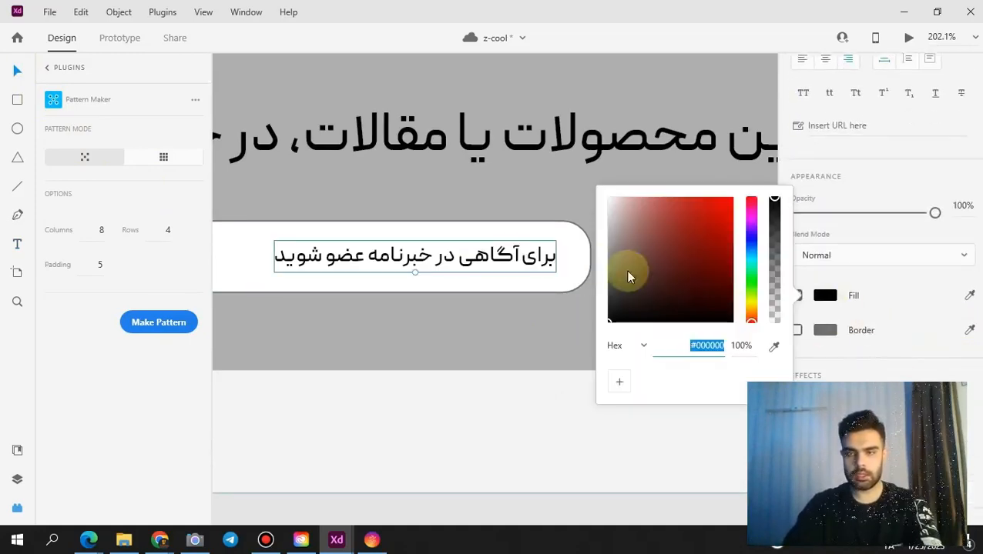
left_click_drag(616, 238, 595, 240)
left_click(509, 329)
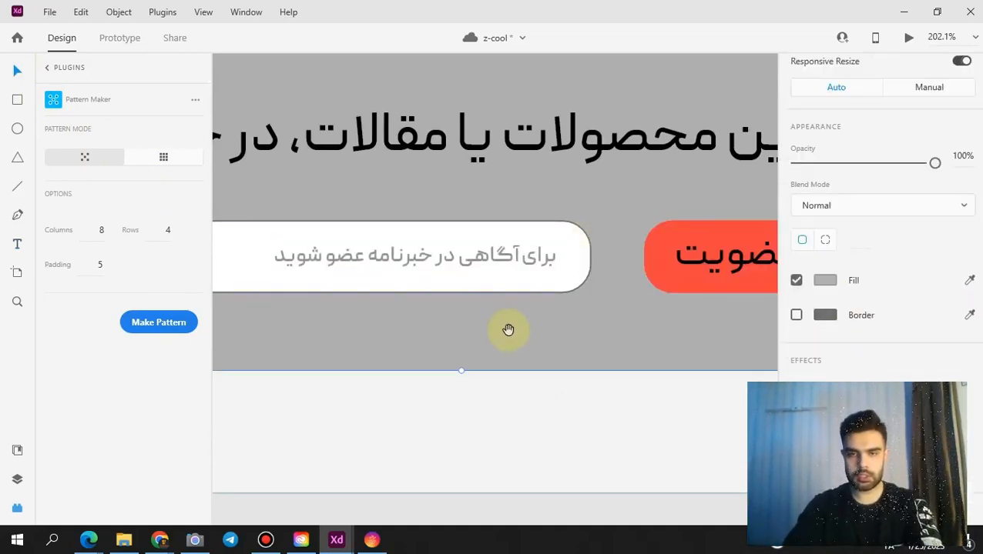
scroll(509, 329, "down", 5)
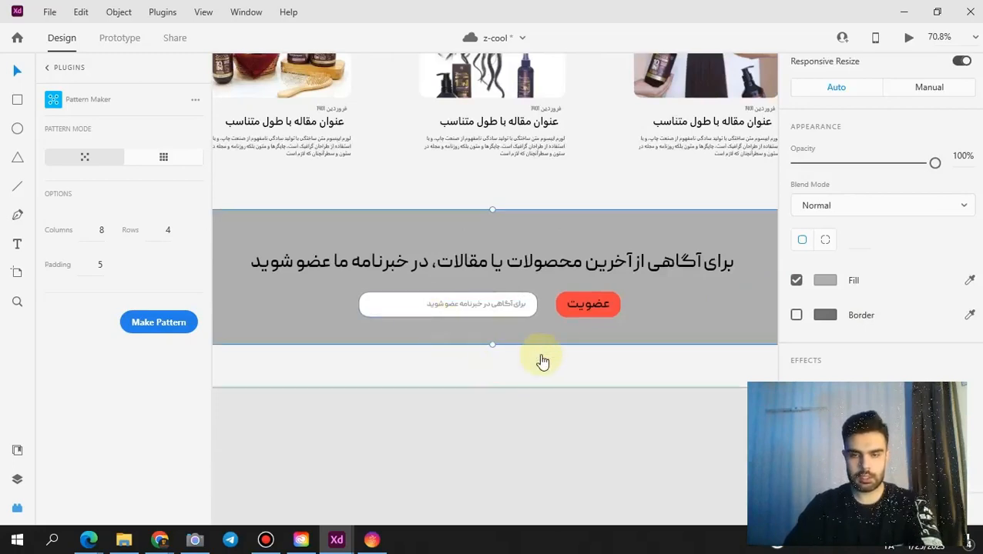
scroll(542, 356, "down", 3)
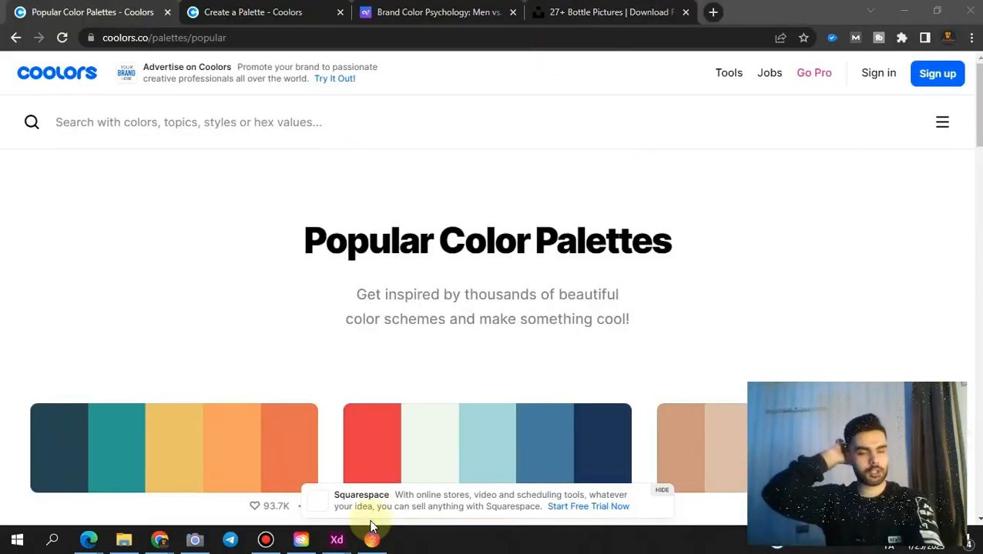
- Filter the popular palettes on Coolors by Yellow and copy the #F9DC5C swatch from a pale yellow palette
left_click(164, 123)
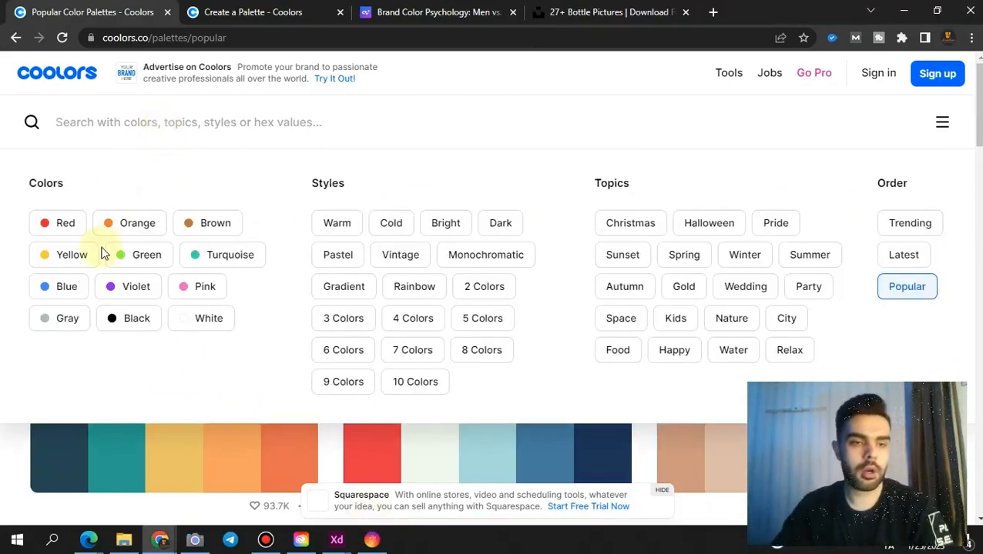
left_click(66, 257)
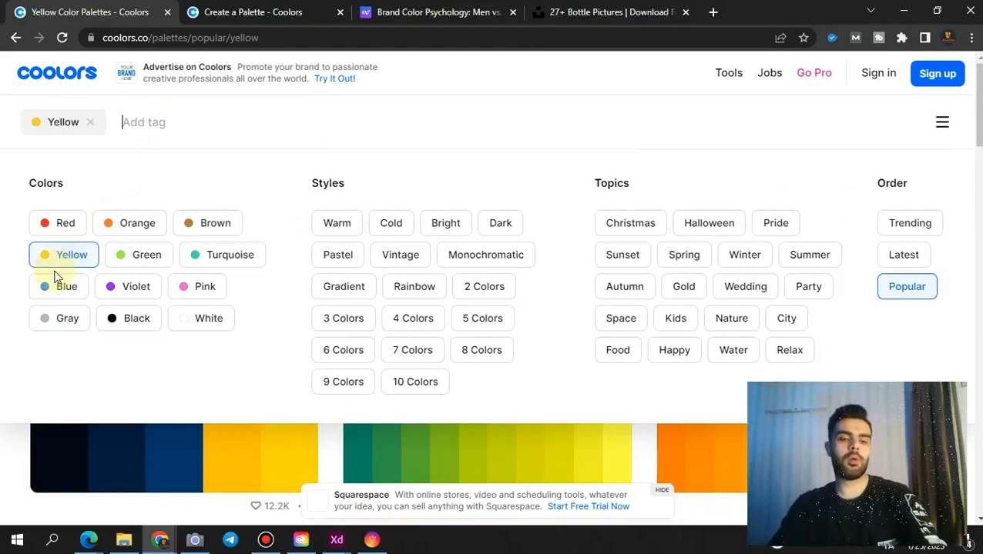
scroll(493, 308, "down", 3)
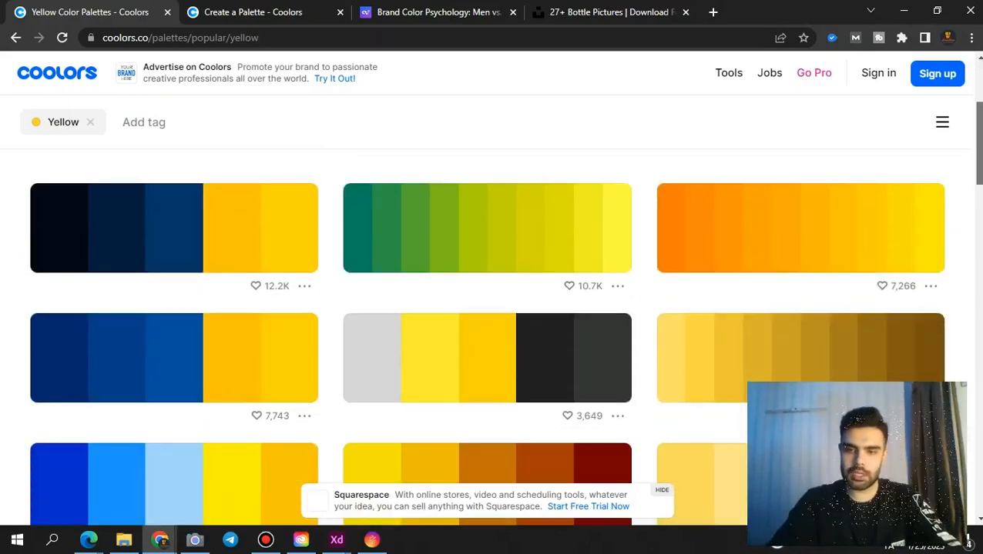
scroll(493, 323, "down", 3)
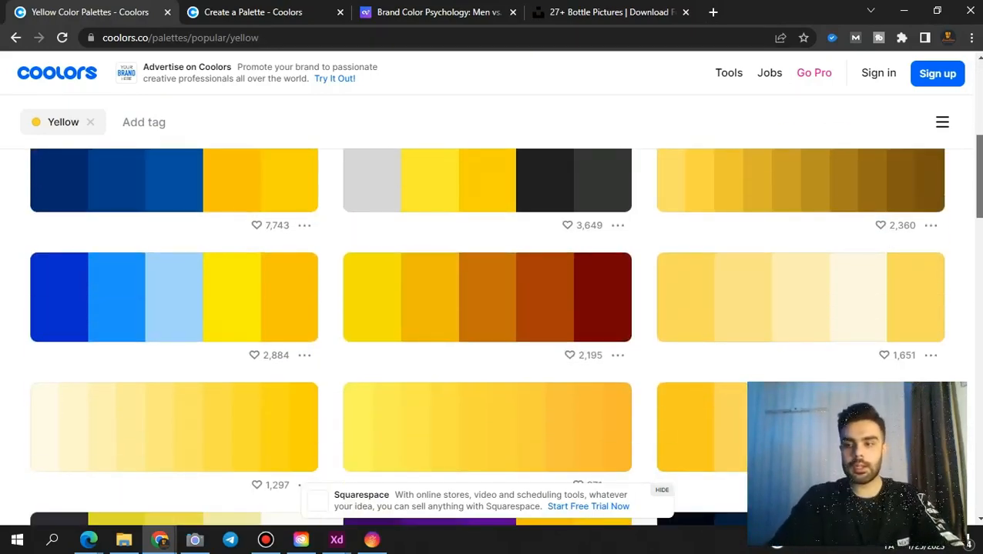
left_click(912, 300)
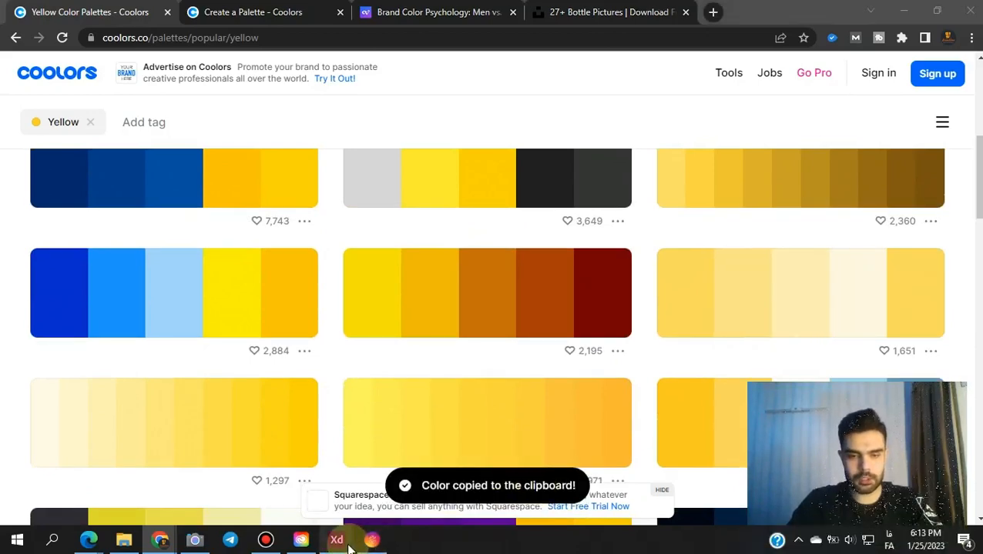
- Switch back to Adobe XD, draw a full-width rectangle over the newsletter section and fill it with #F9DC5C
mouse_move(336, 539)
left_click(300, 494)
scroll(847, 287, "down", 5)
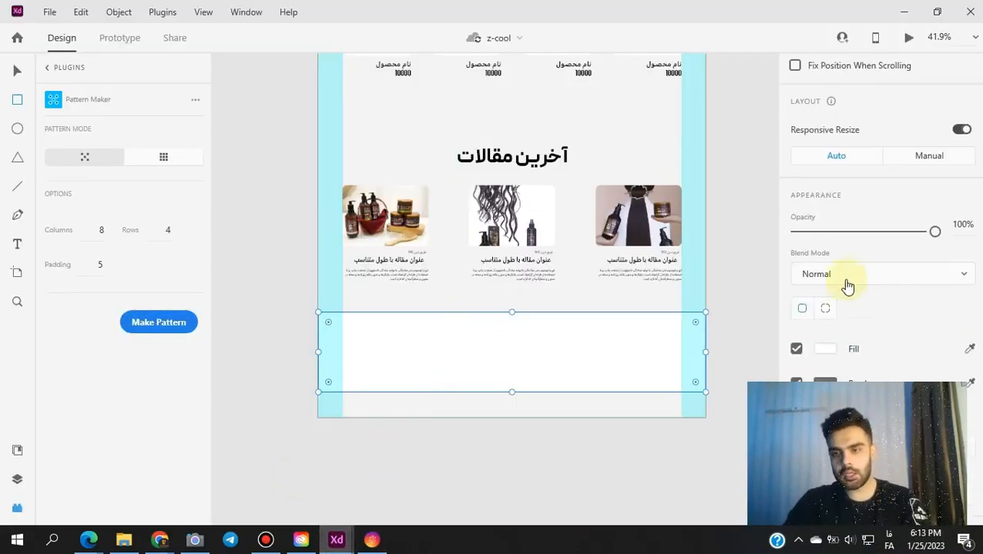
left_click(830, 353)
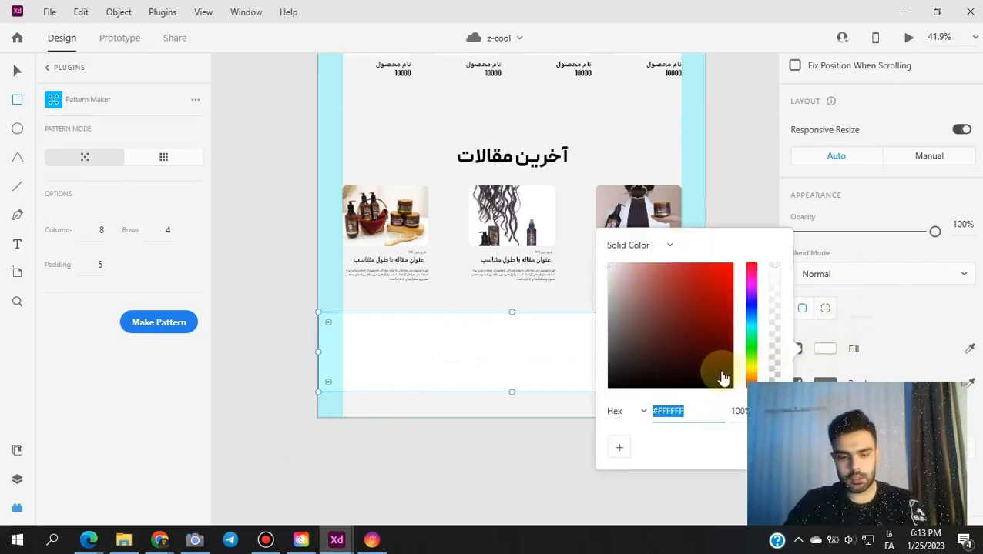
type("f9dc5c")
left_click(894, 339)
- Remove the yellow rectangle's border and lower its fill opacity to about 69%
scroll(816, 277, "down", 4)
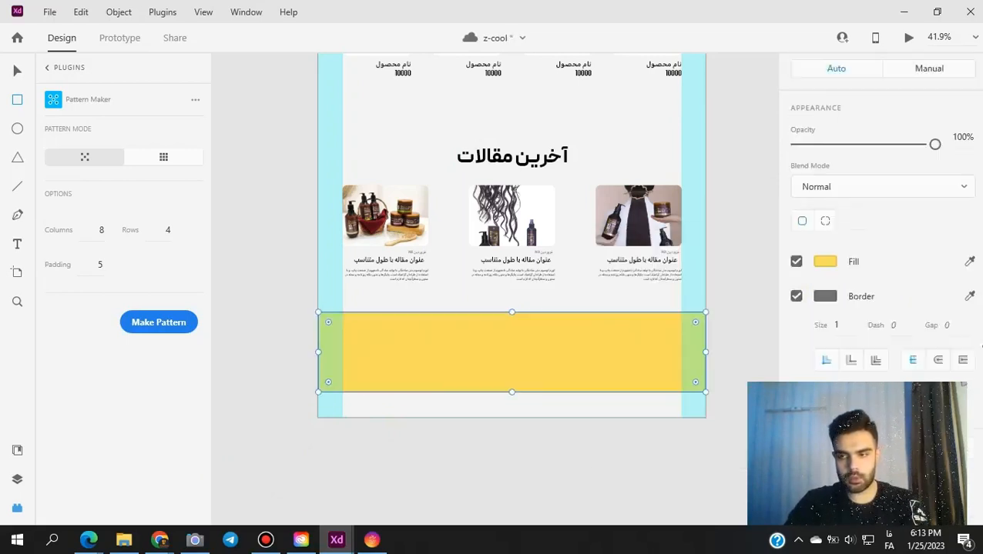
left_click(796, 263)
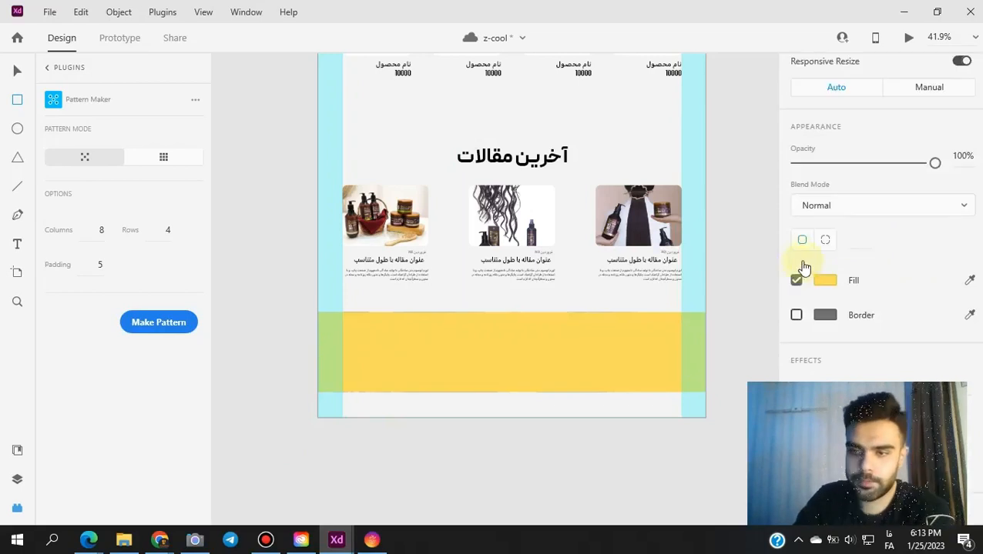
left_click(830, 286)
left_click_drag(774, 202, 774, 232)
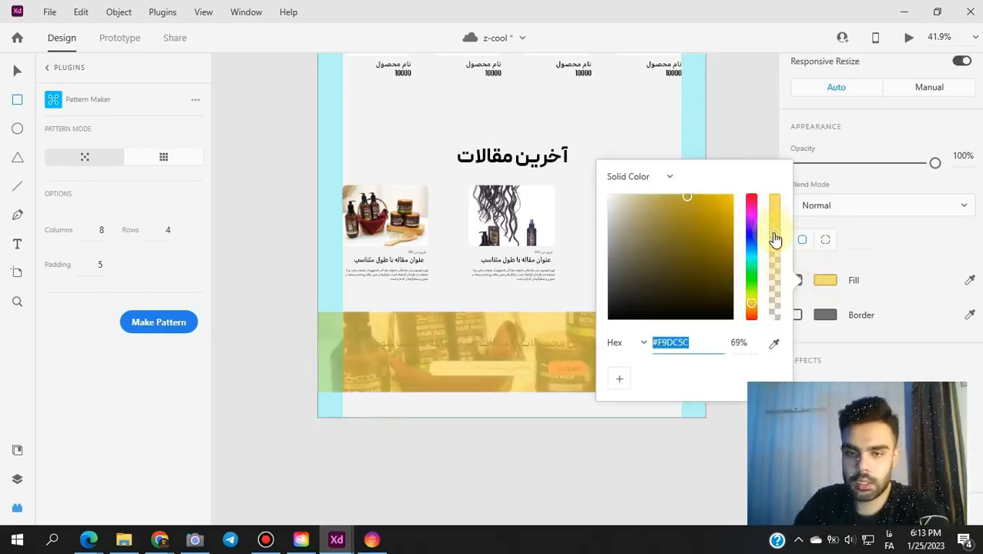
- Send the yellow overlay backward until it sits behind the newsletter heading, input field and button but above the product photo
left_click(17, 71)
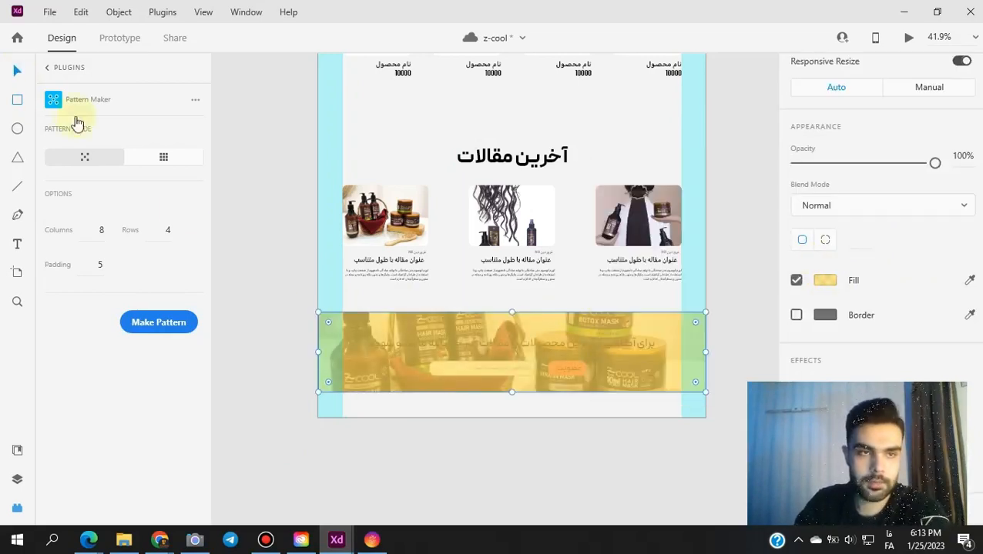
right_click(400, 329)
left_click(481, 359)
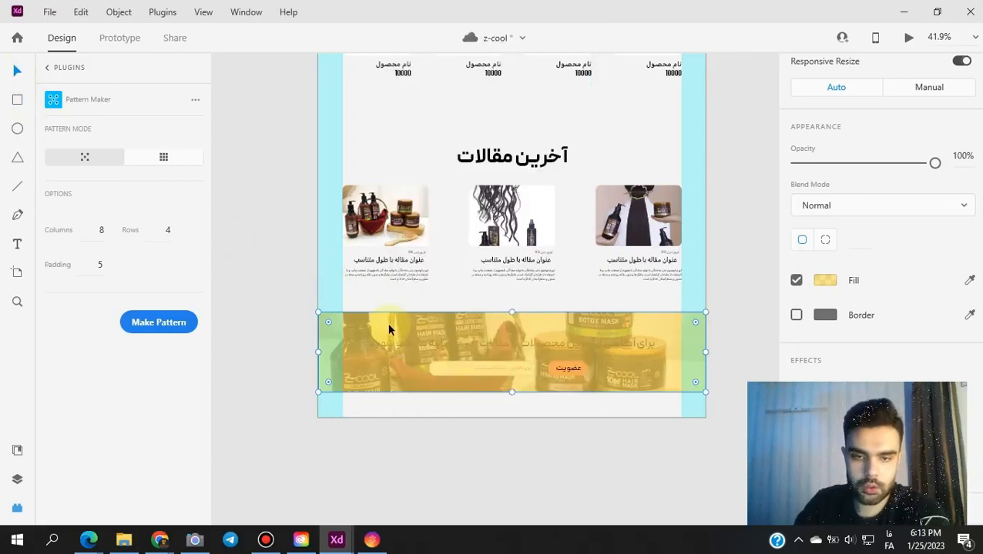
right_click(391, 329)
left_click(482, 356)
right_click(439, 339)
left_click(485, 360)
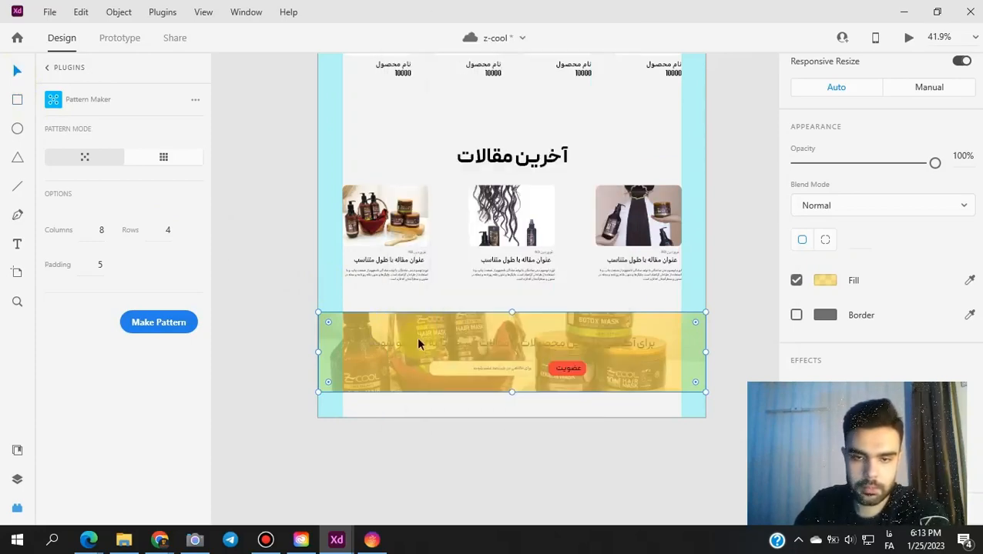
right_click(403, 326)
left_click(465, 358)
right_click(413, 329)
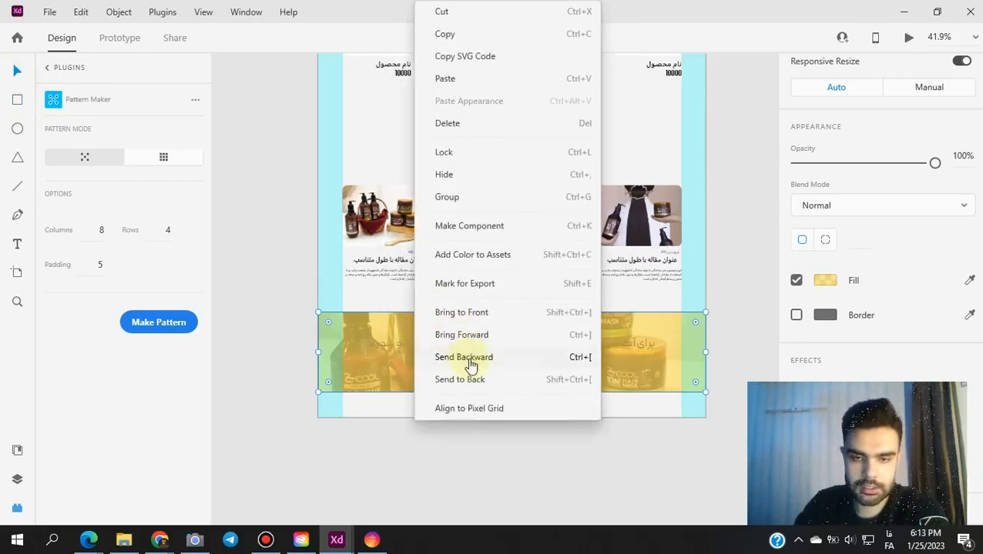
left_click(471, 366)
right_click(426, 335)
left_click(451, 356)
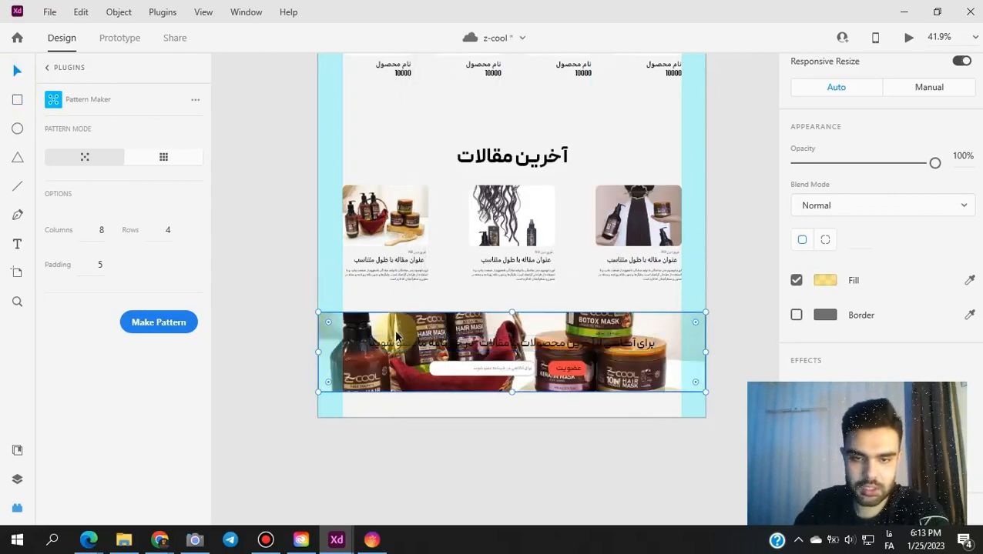
key("ctrl+z")
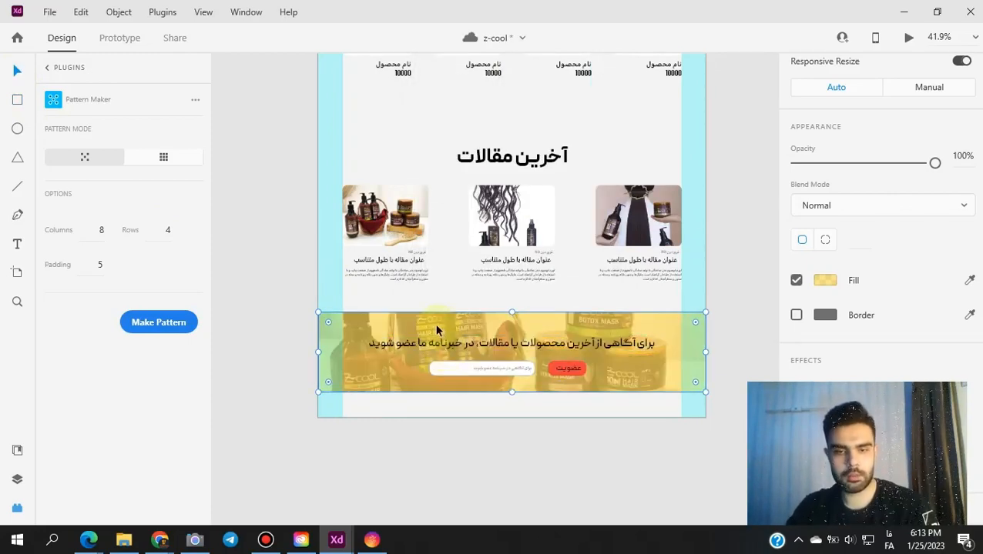
- Lower the yellow overlay's fill opacity to 59%
scroll(508, 378, "up", 3)
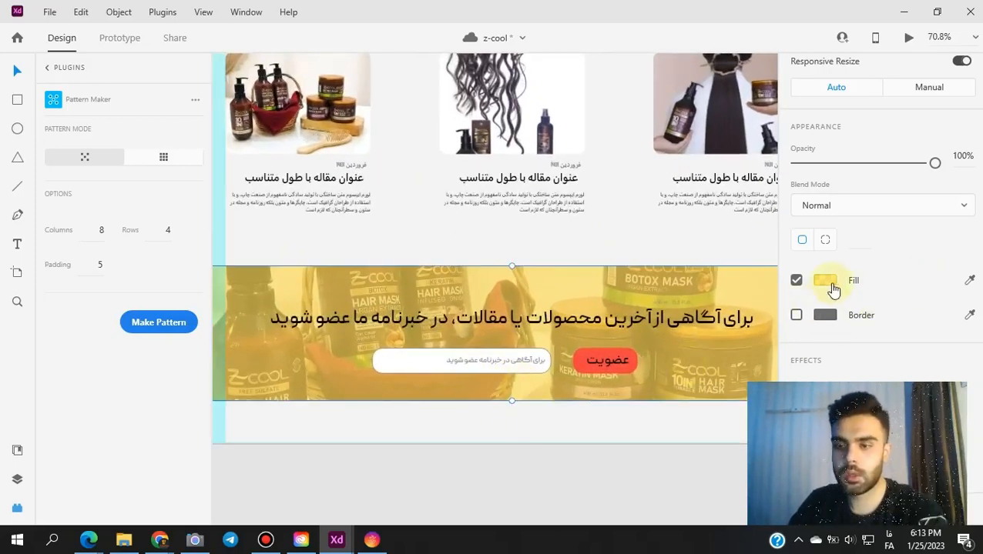
left_click(825, 280)
left_click(775, 251)
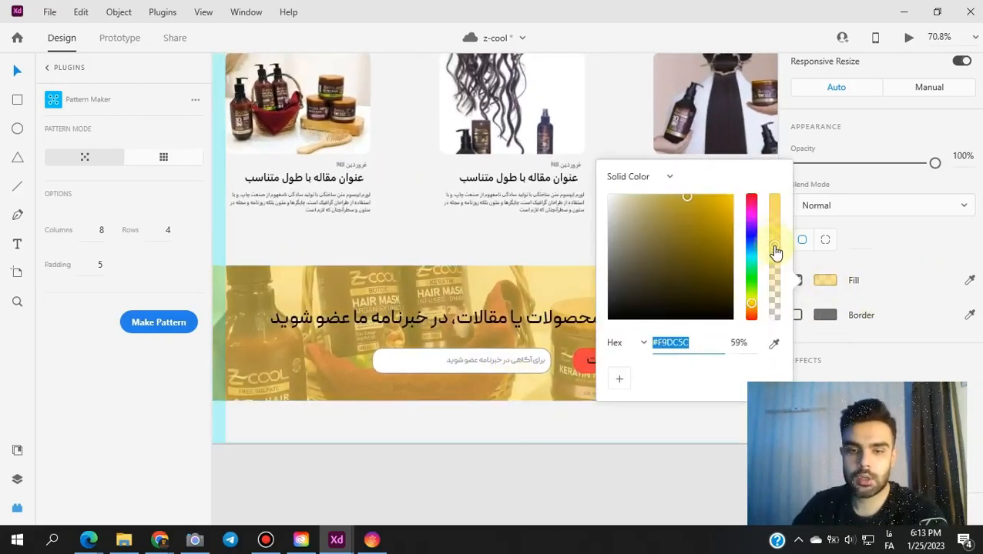
left_click(513, 433)
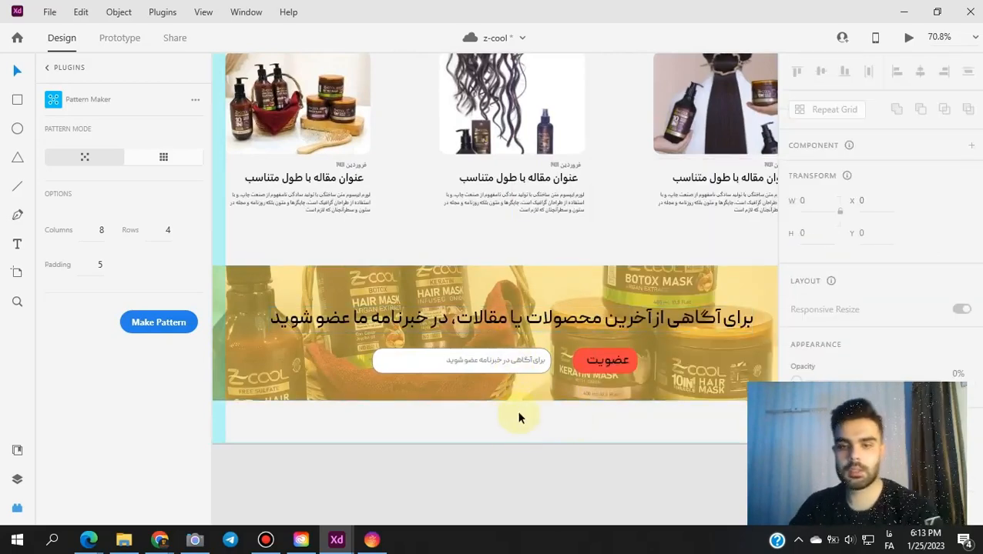
left_click(540, 373, "alt")
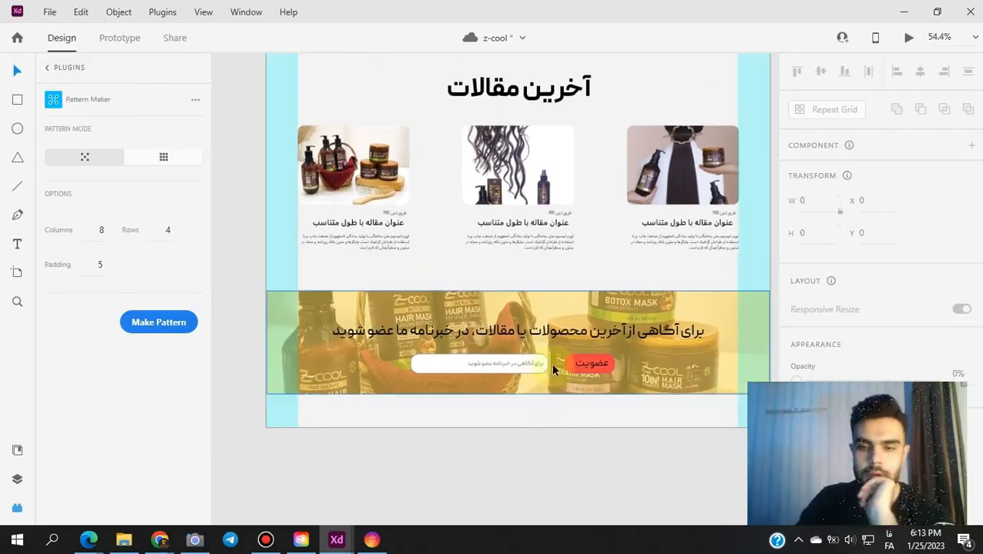
- Switch to Chrome and open the Adobe Color wheel at color.adobe.com in a new tab
left_click(175, 543)
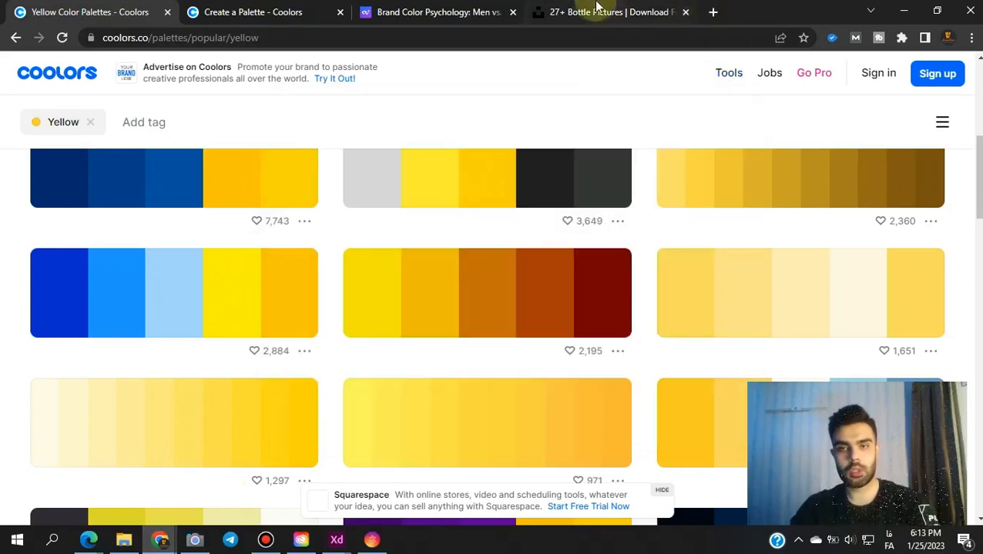
left_click(712, 14)
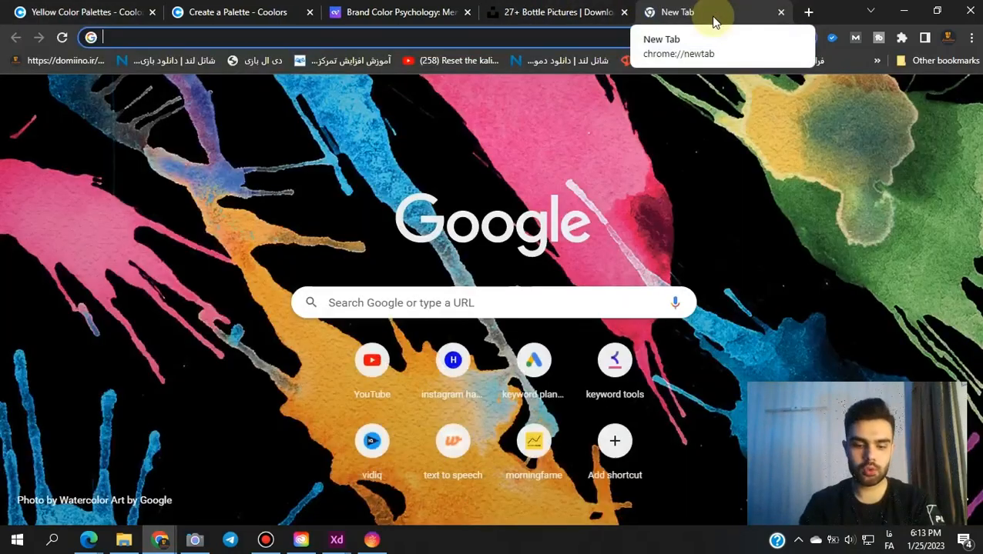
type("زخم")
key("BackSpace")
key("BackSpace")
key("BackSpace")
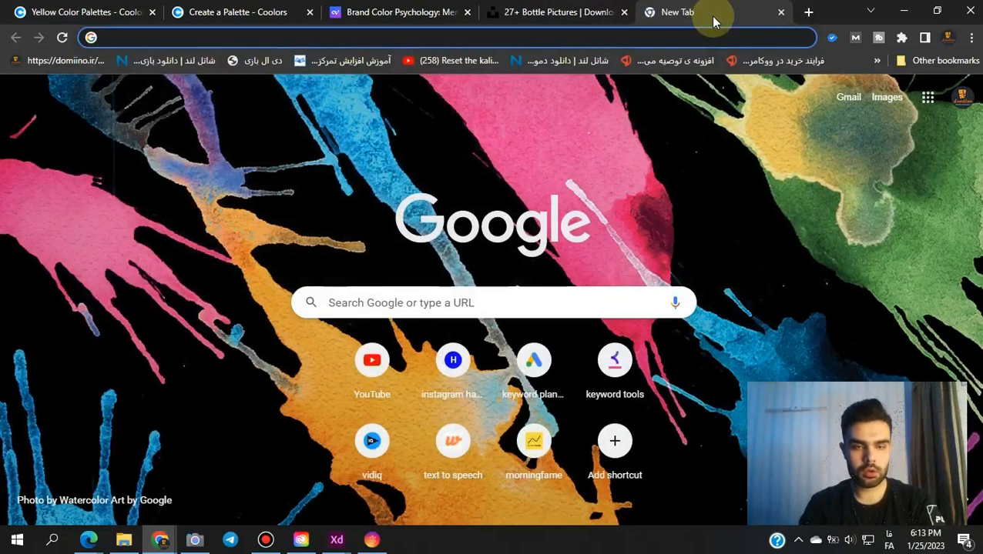
type("خ")
key("BackSpace")
key("alt+shift")
type("CL")
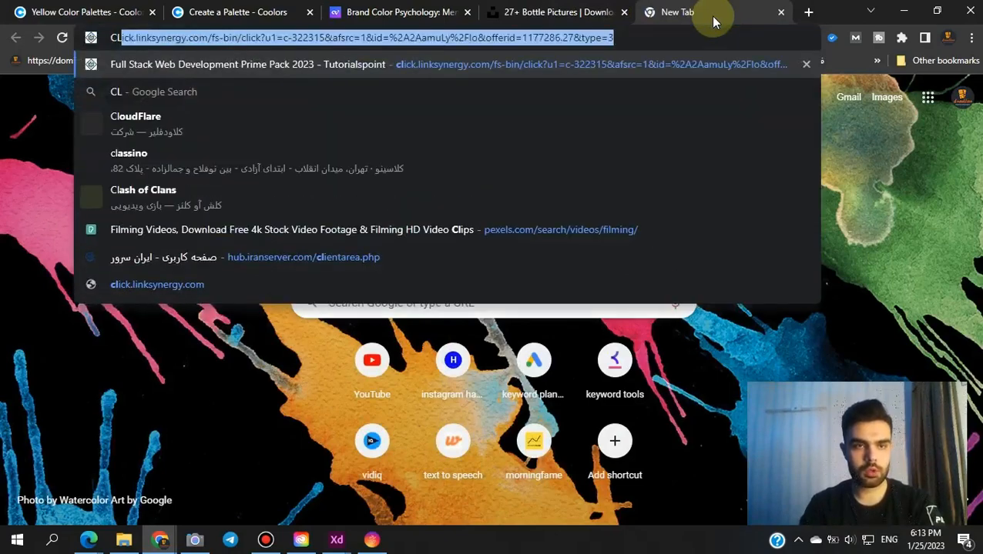
key("BackSpace")
key("BackSpace")
type("OL")
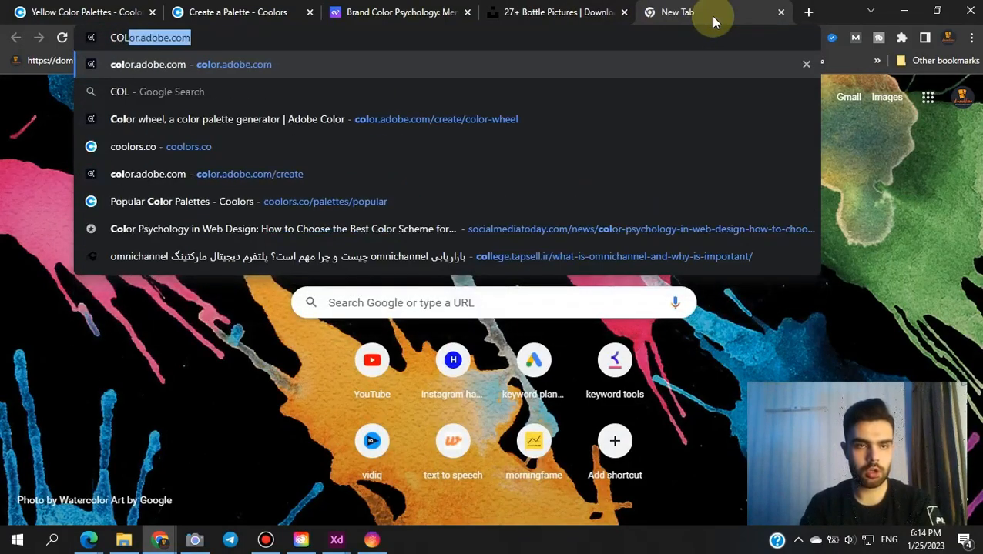
key("Return")
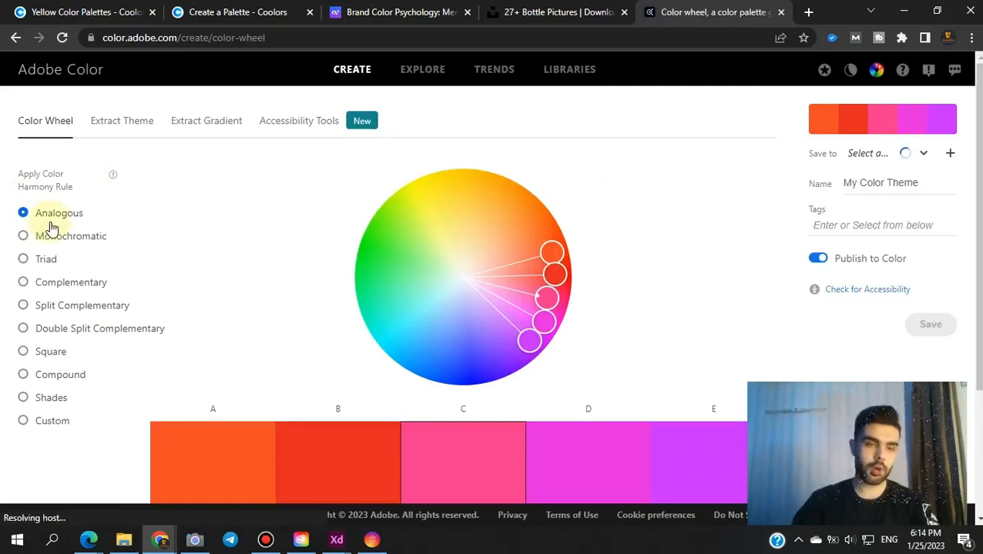
- Set colour A of the analogous theme on the Adobe Color wheel to #F9DC5C
scroll(305, 344, "down", 2)
scroll(305, 343, "up", 2)
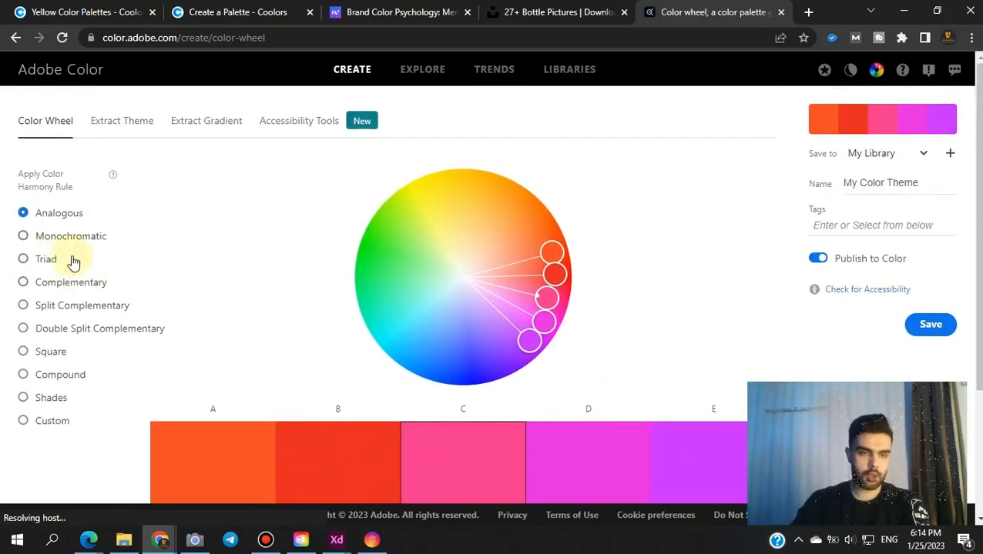
scroll(239, 394, "down", 2)
left_click(209, 400)
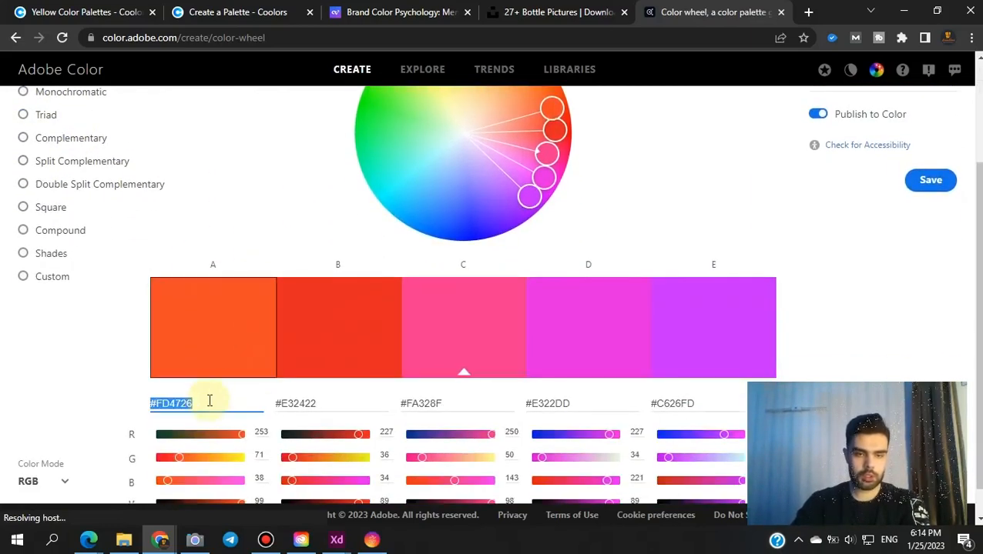
left_click(198, 217)
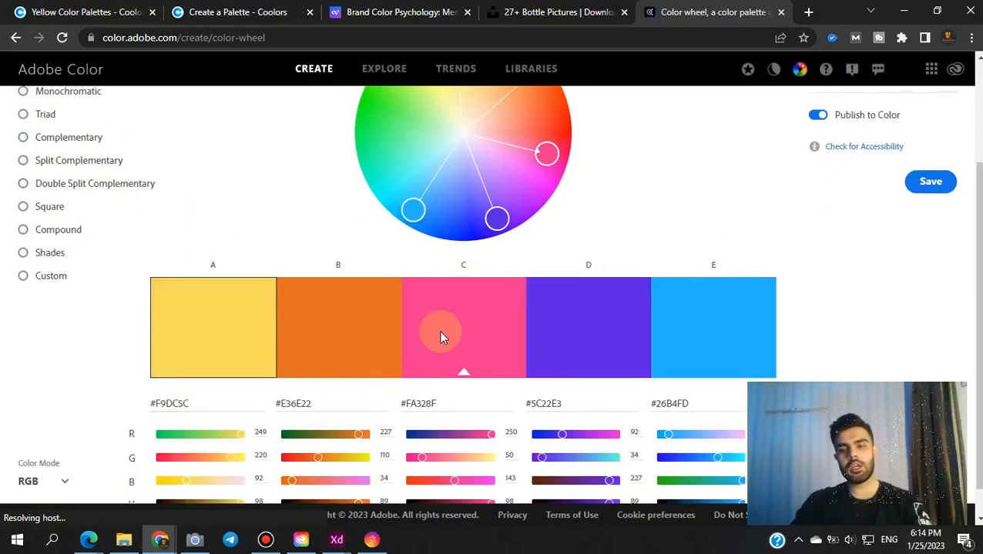
- Copy colour D's hex code #5C22E3 from the generated theme and switch back to Adobe XD
left_click(582, 407)
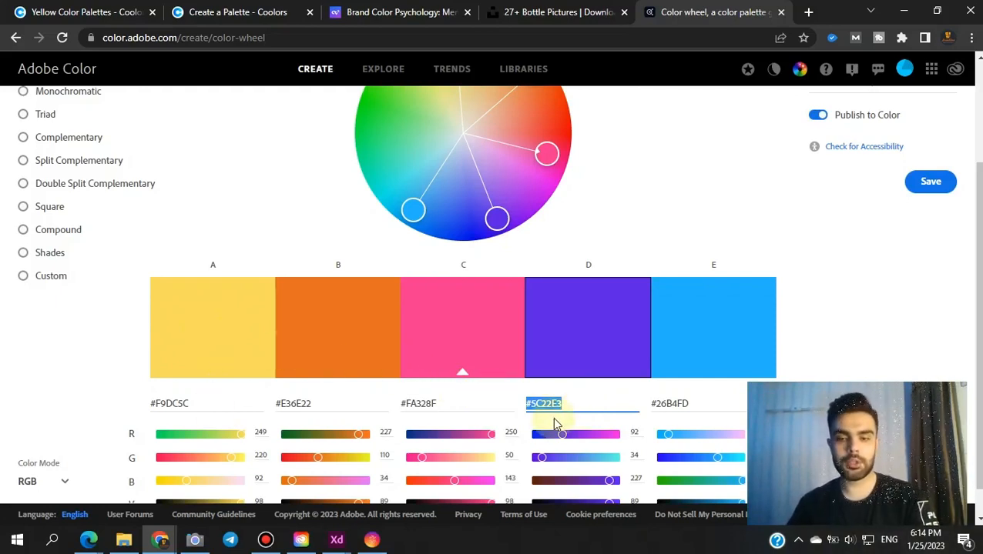
left_click(335, 539)
left_click(276, 467)
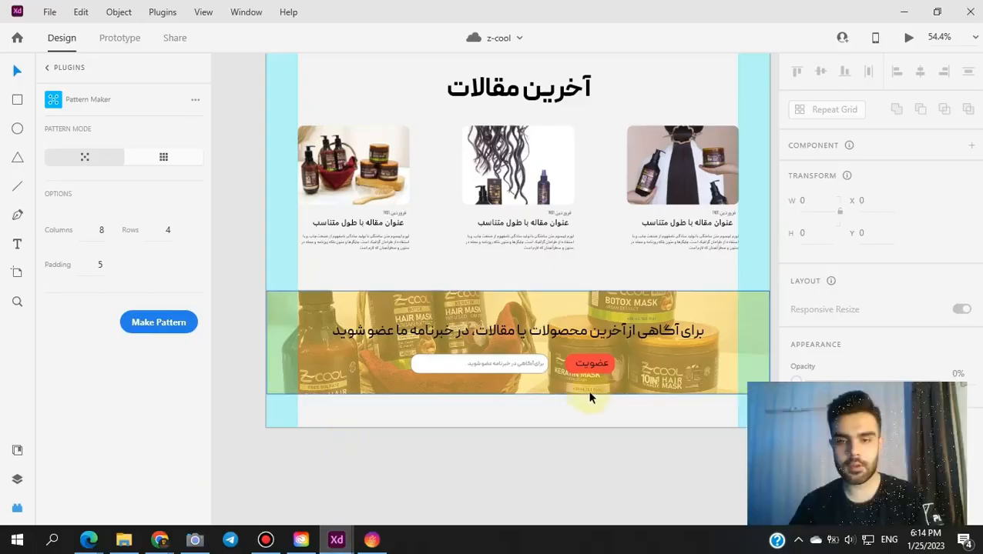
- Try a purple fill, #5C22E3, on the red sign-up button in the newsletter section
left_click(608, 366)
scroll(878, 231, "down", 5)
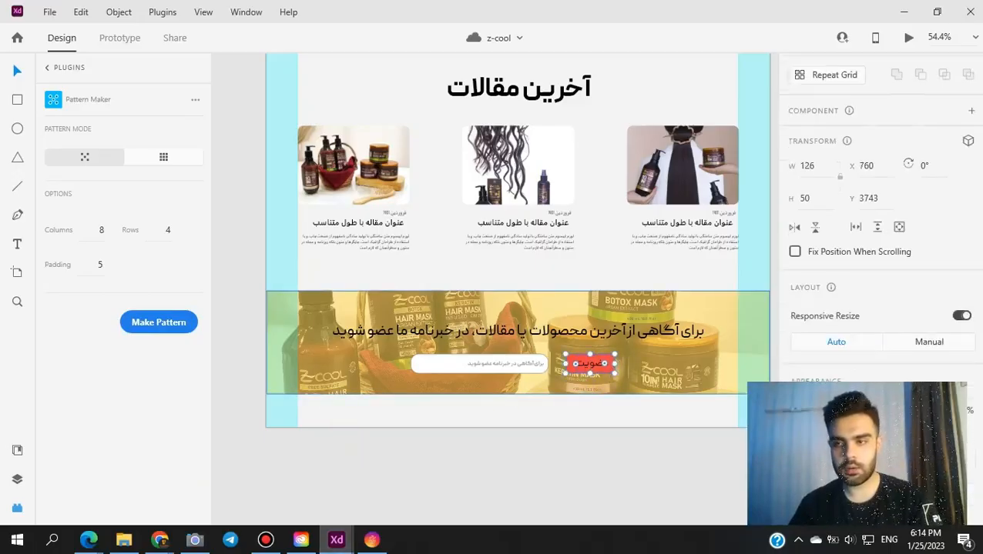
left_click(826, 281)
type("#5C22E2")
key("Return")
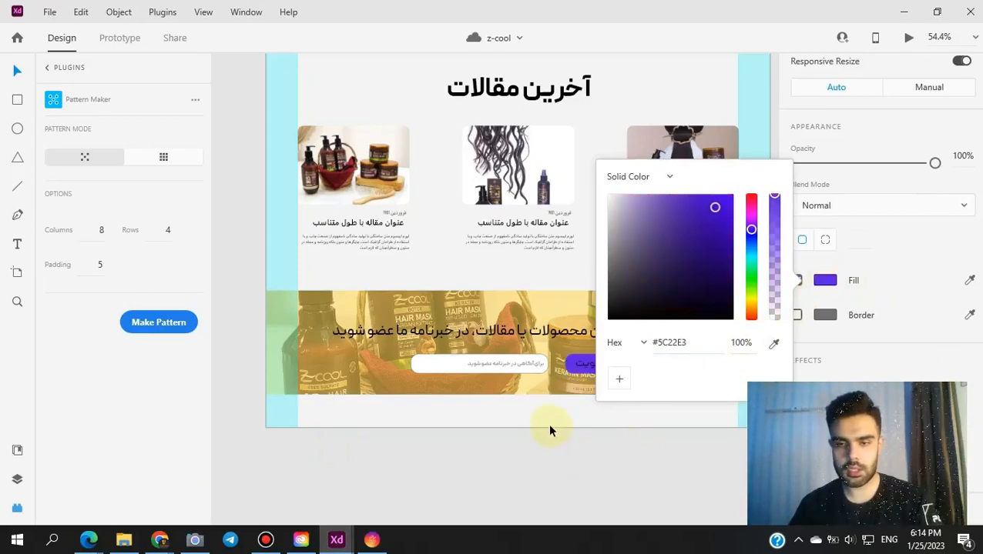
left_click_drag(550, 425, 586, 413)
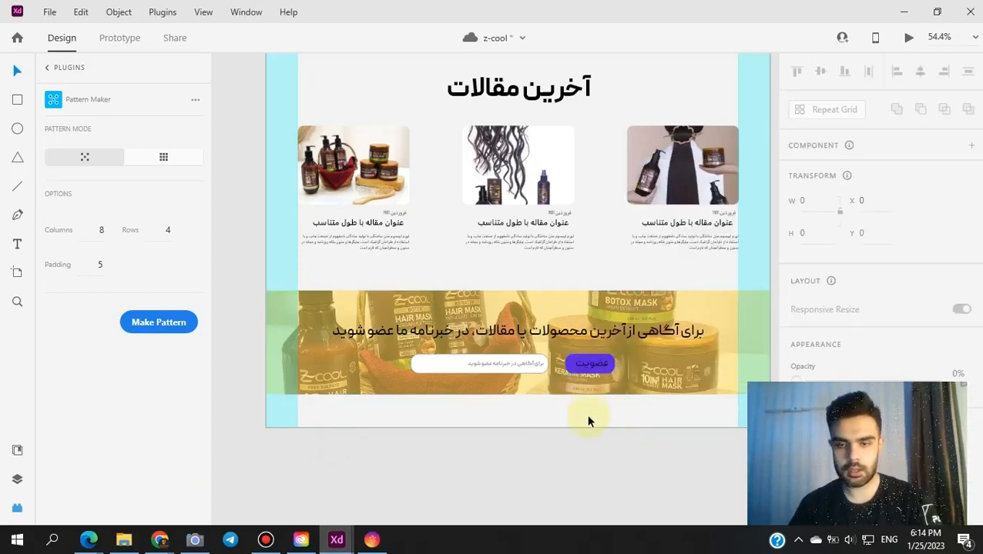
- Try white, #FFFFFF, as the text colour of the newsletter sign-up button's label
double_click(581, 368)
scroll(900, 324, "down", 5)
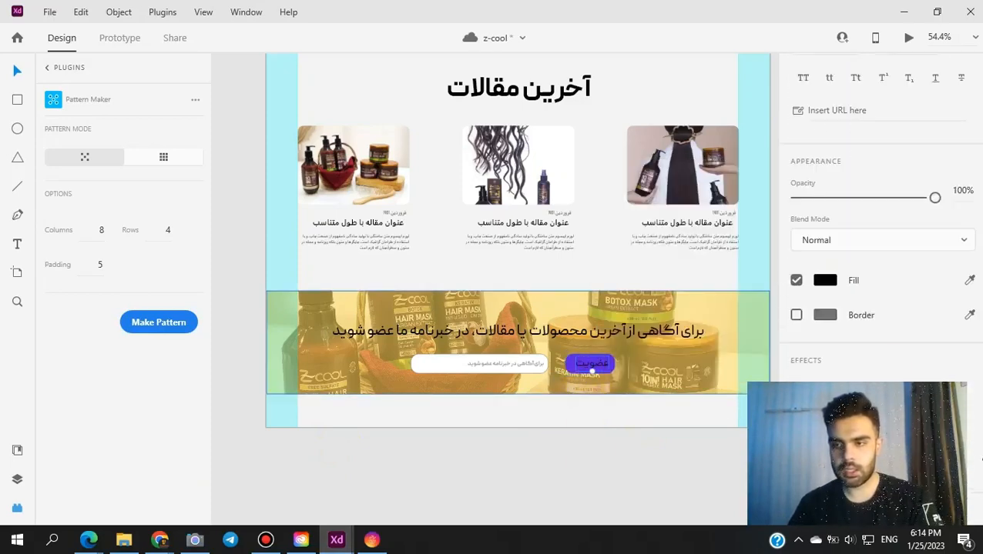
left_click(828, 283)
left_click_drag(623, 285, 572, 170)
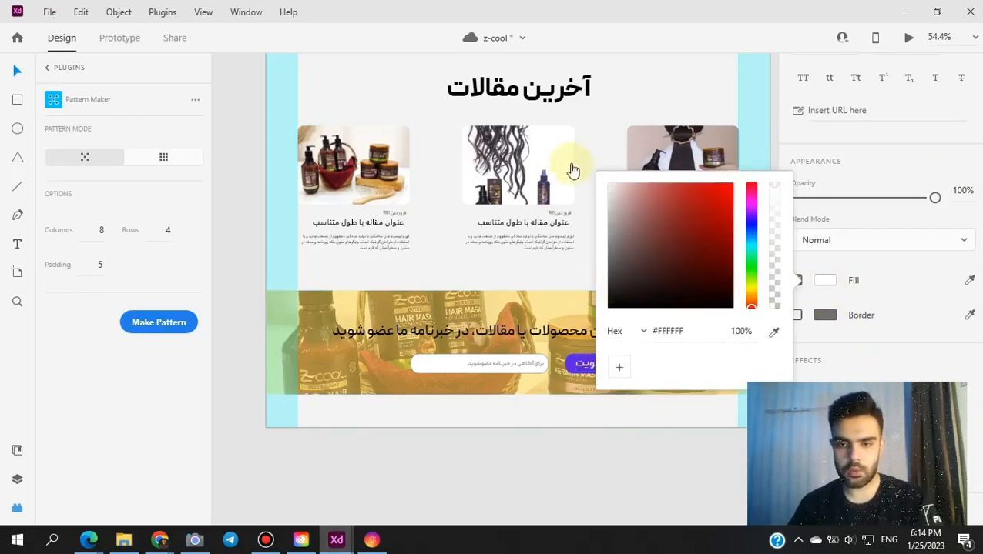
left_click(553, 262)
- Undo the sign-up button's purple fill and white label, and restack the yellow overlay behind the newsletter heading and input field
left_click(612, 365)
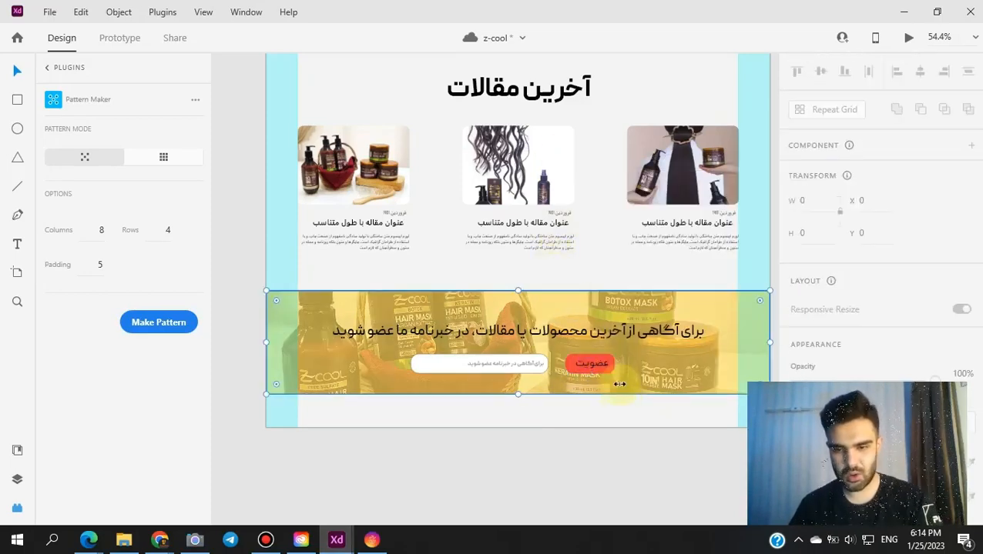
key("ctrl+]")
key("ctrl+]")
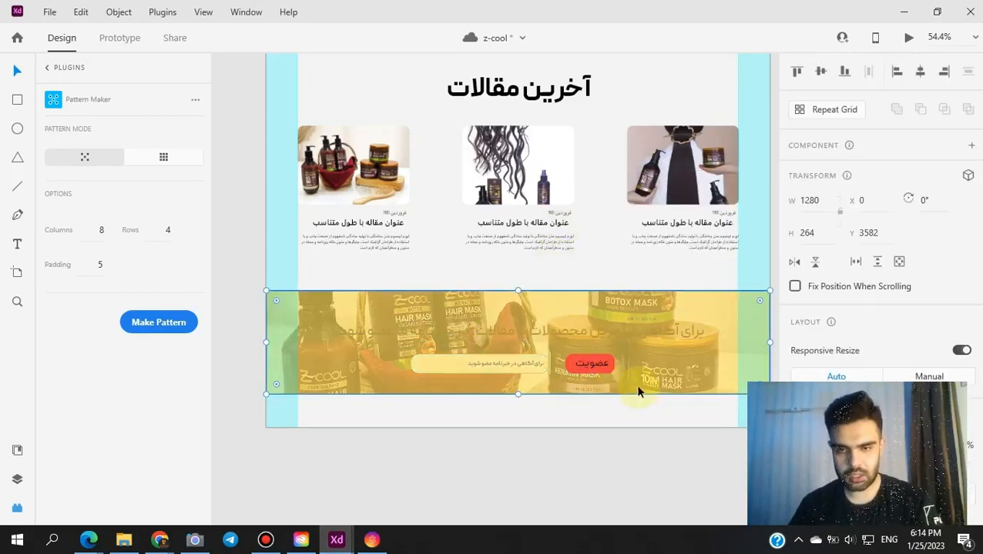
key("ctrl+[")
key("ctrl+[")
key("ctrl+[")
left_click(657, 408)
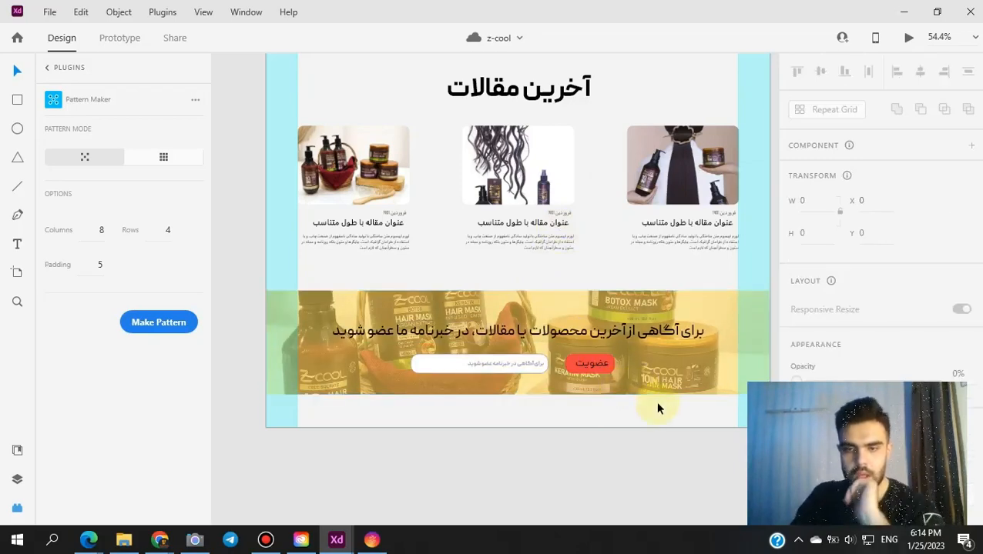
- Change the newsletter photo overlay's fill from yellow to green, #5CF96C
left_click(656, 386)
scroll(878, 215, "down", 3)
left_click(826, 318)
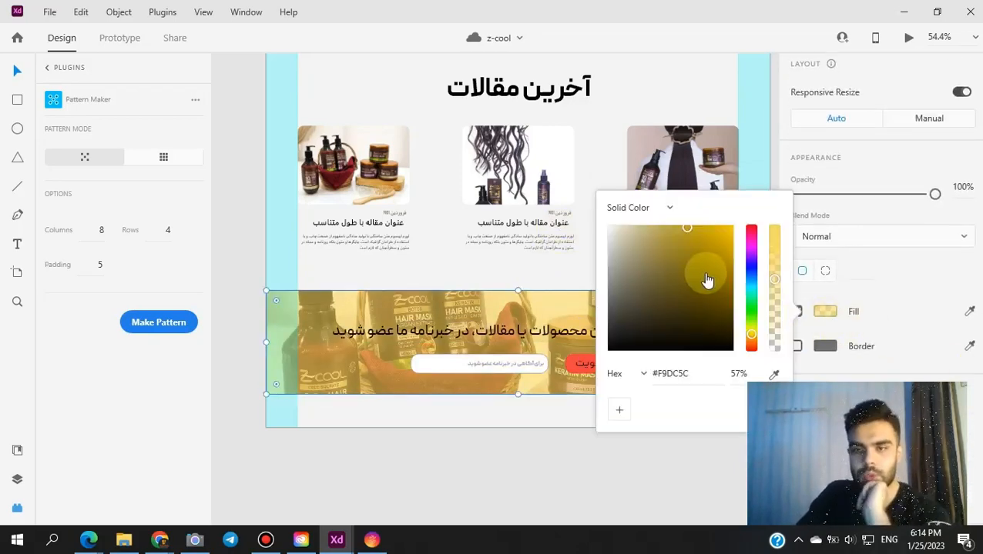
left_click_drag(757, 327, 751, 316)
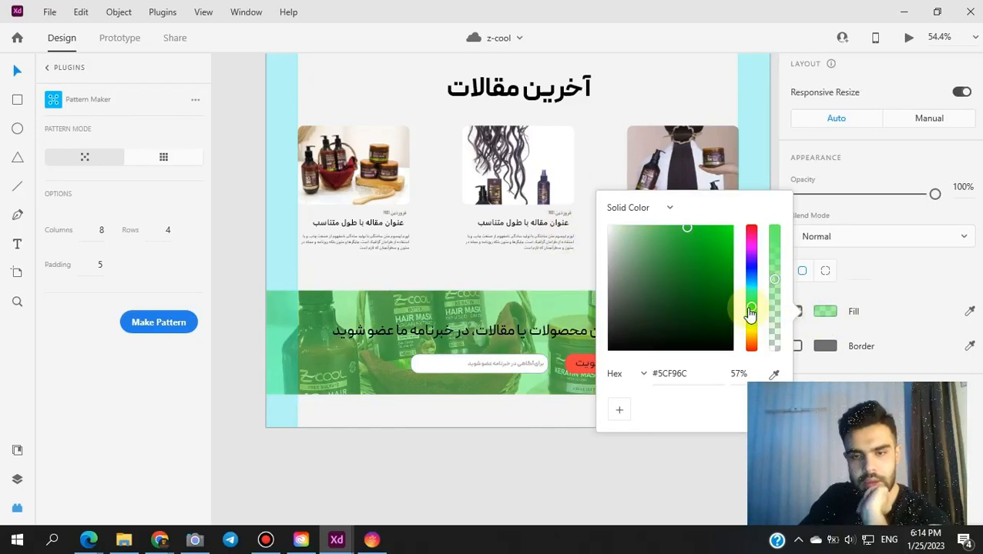
left_click(558, 408)
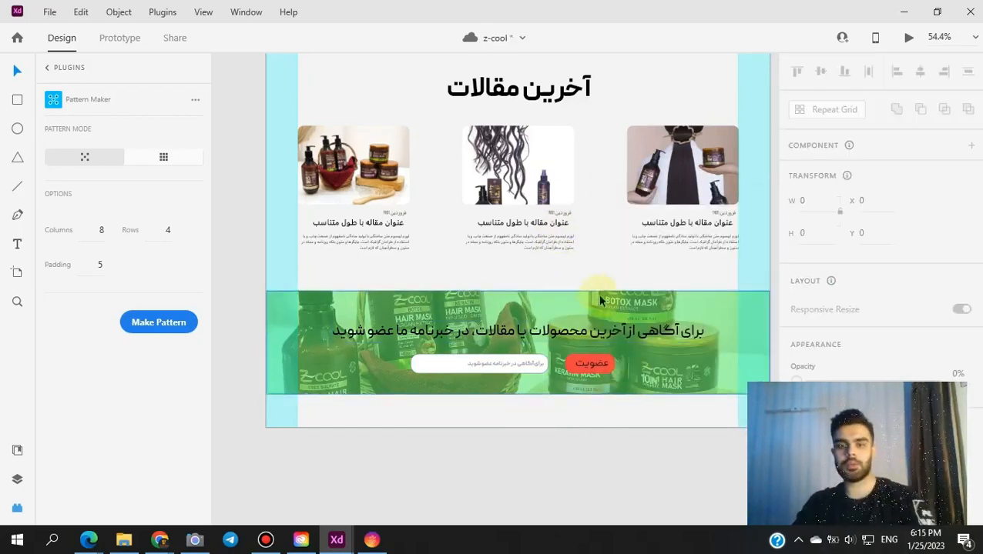
- Preview the homepage prototype and examine its sections from the product banner down to the newsletter sign-up
scroll(600, 300, "up", 5)
scroll(520, 281, "up", 3)
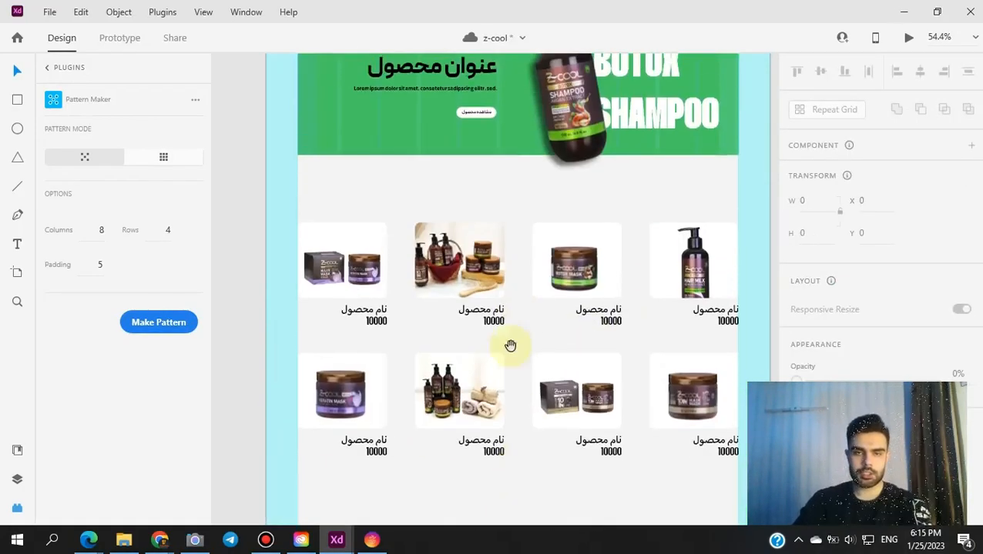
scroll(510, 346, "up", 10)
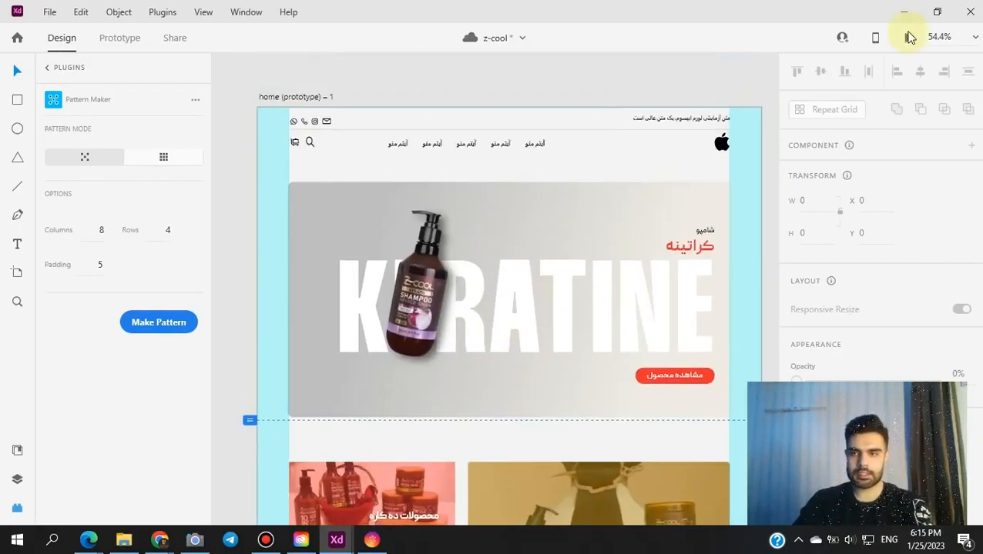
left_click(909, 38)
scroll(878, 279, "up", 5)
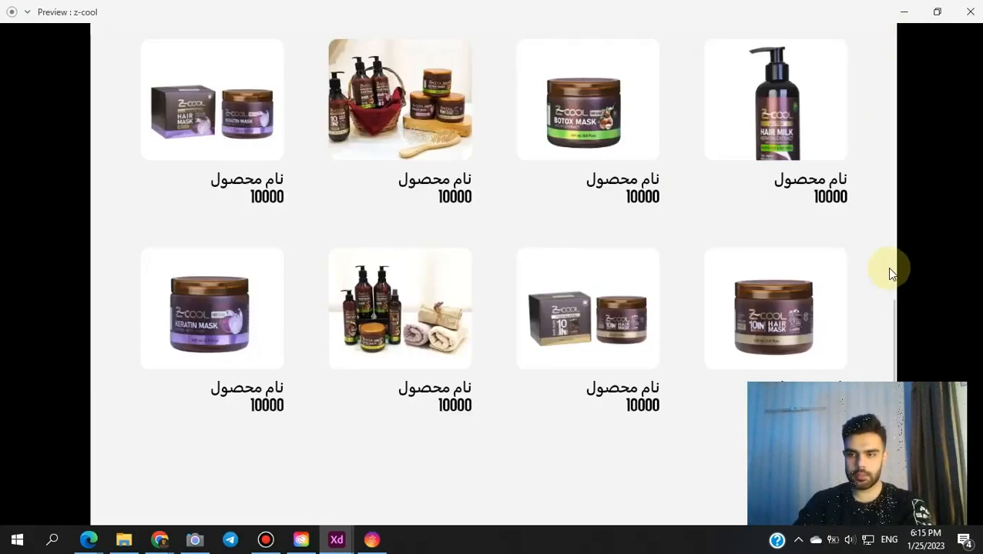
left_click_drag(890, 273, 851, 217)
scroll(836, 243, "down", 3)
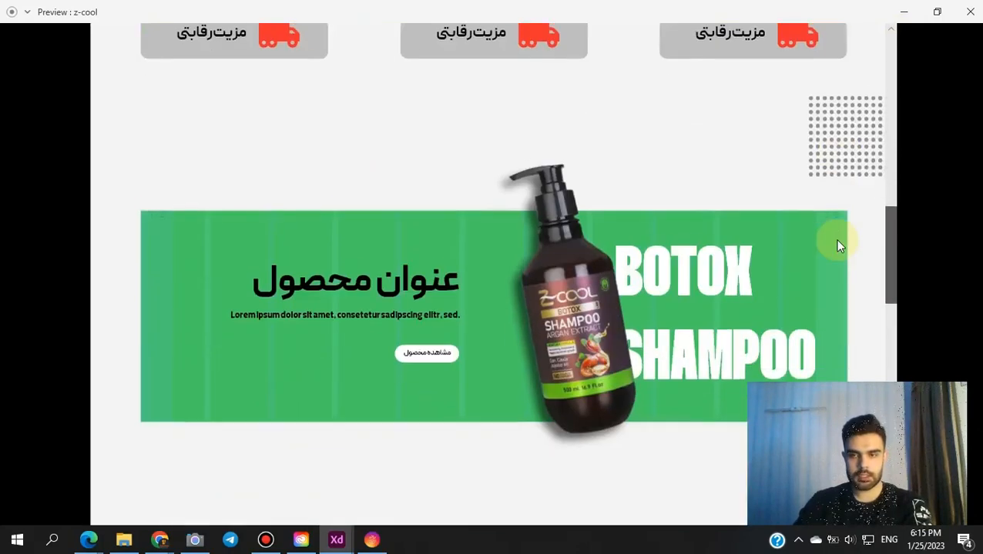
scroll(835, 248, "down", 3)
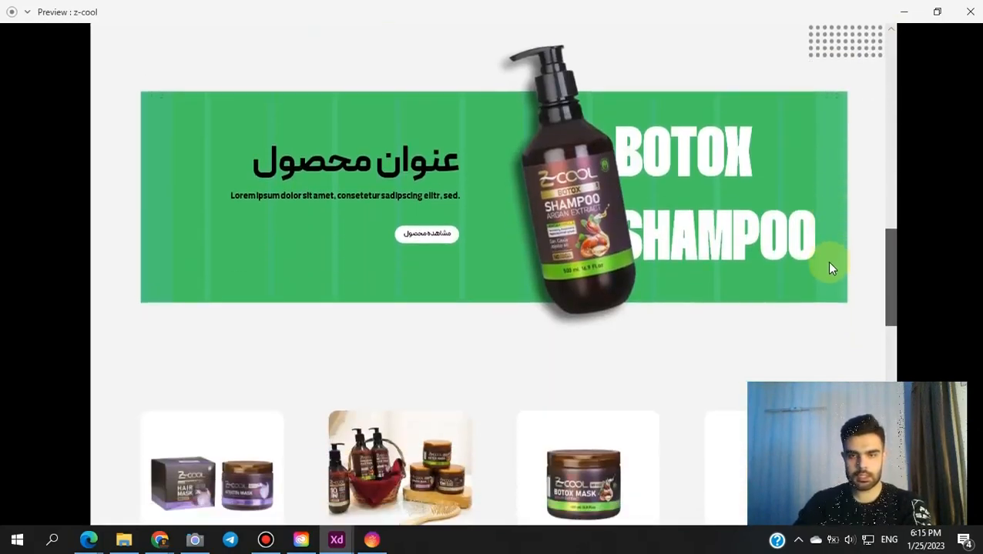
scroll(822, 308, "down", 10)
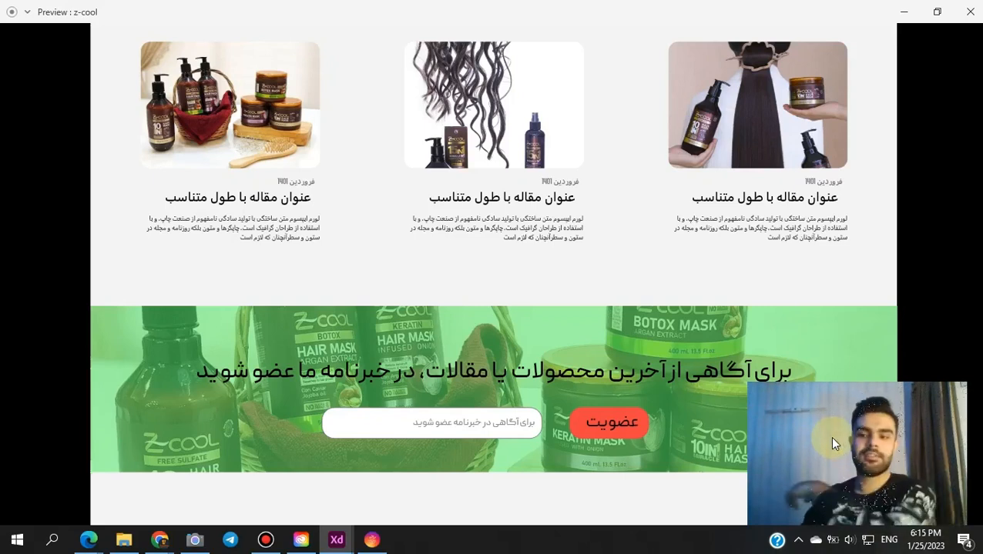
mouse_move(560, 7)
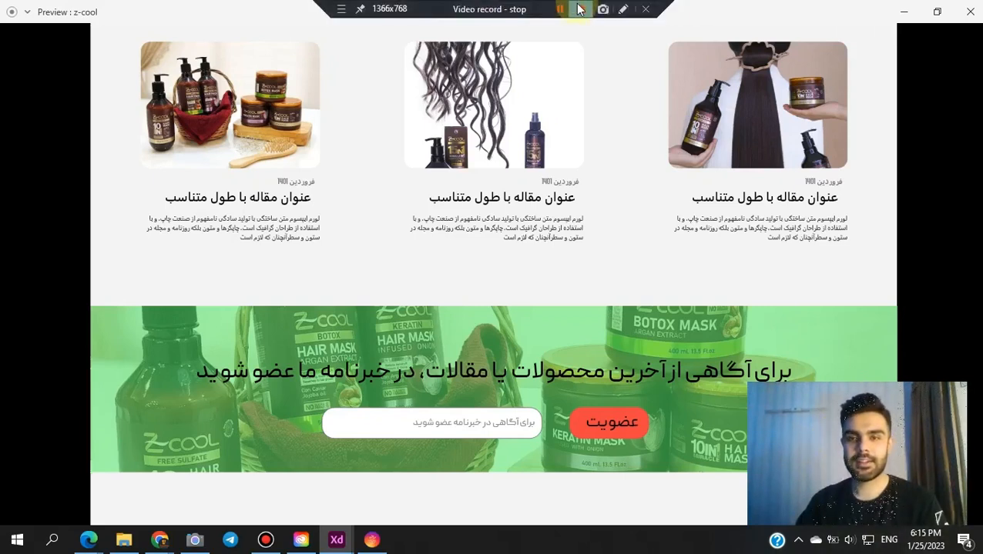